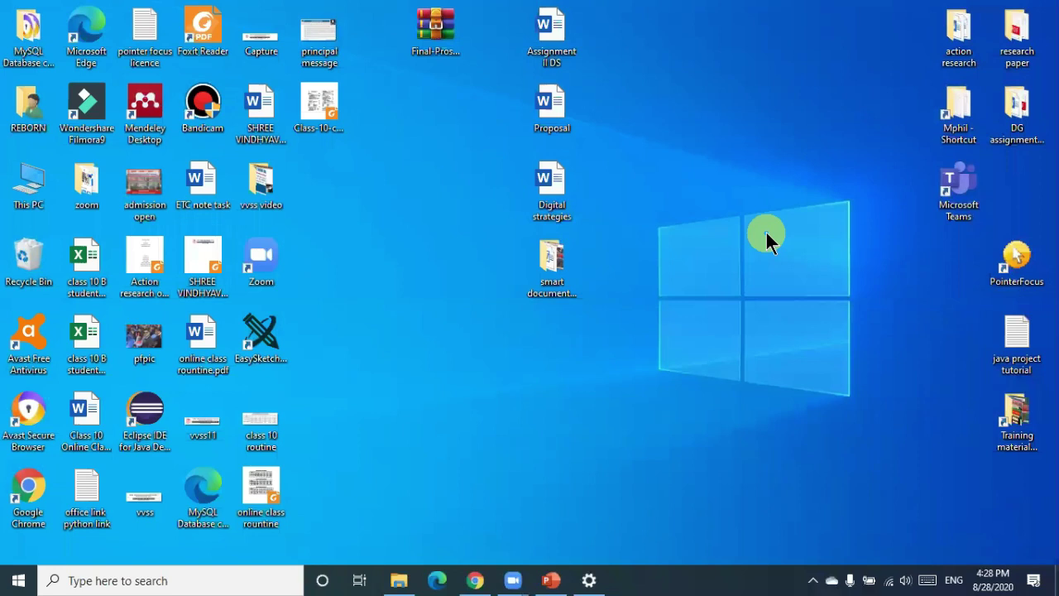
Launch Word 2019 by running 'winword' from the Windows Run dialog
key("super+r")
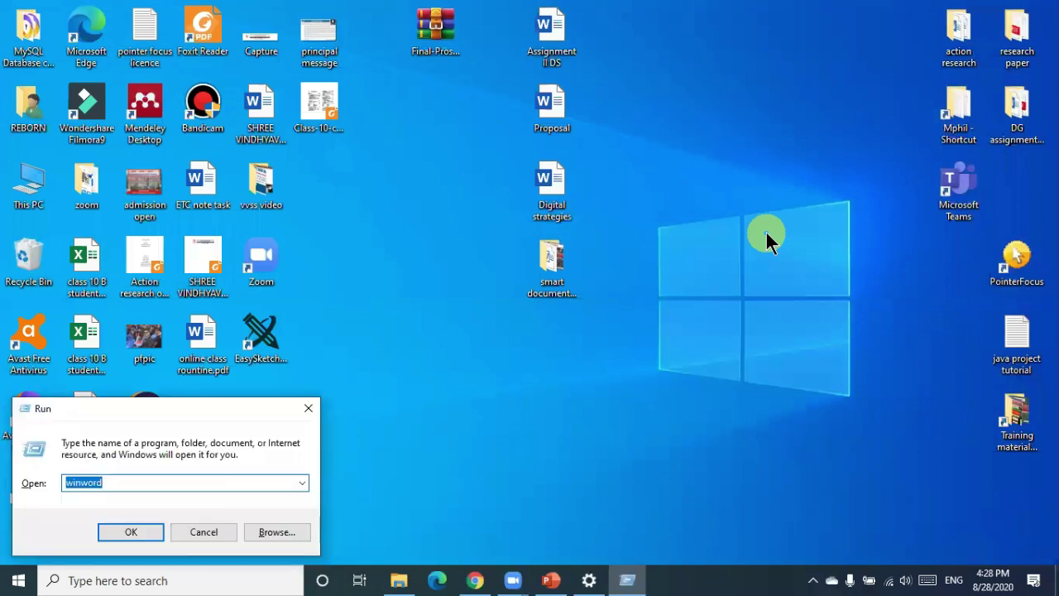
left_click_drag(209, 400, 600, 175)
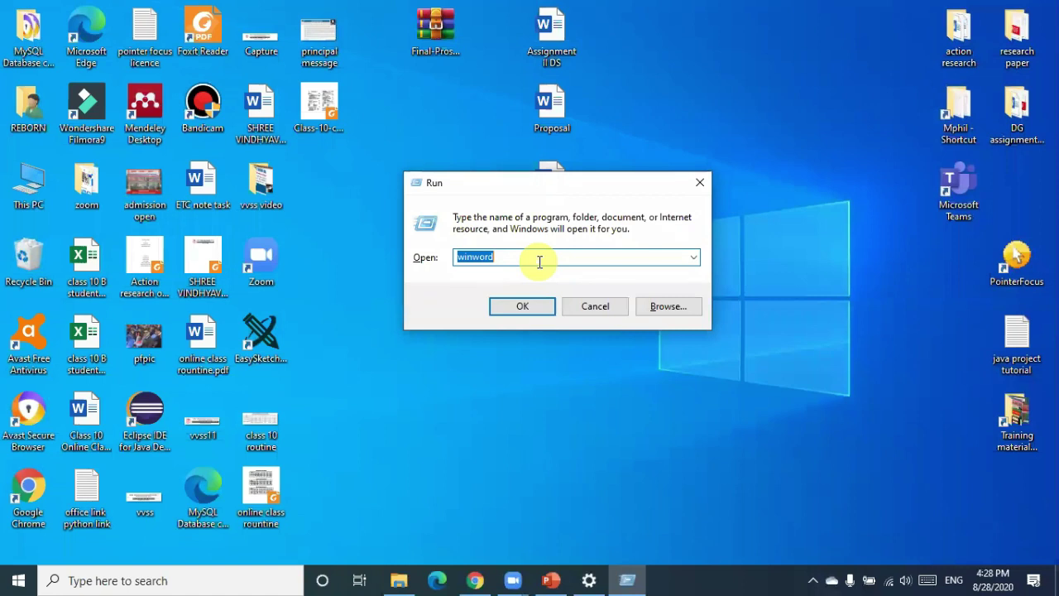
left_click(524, 306)
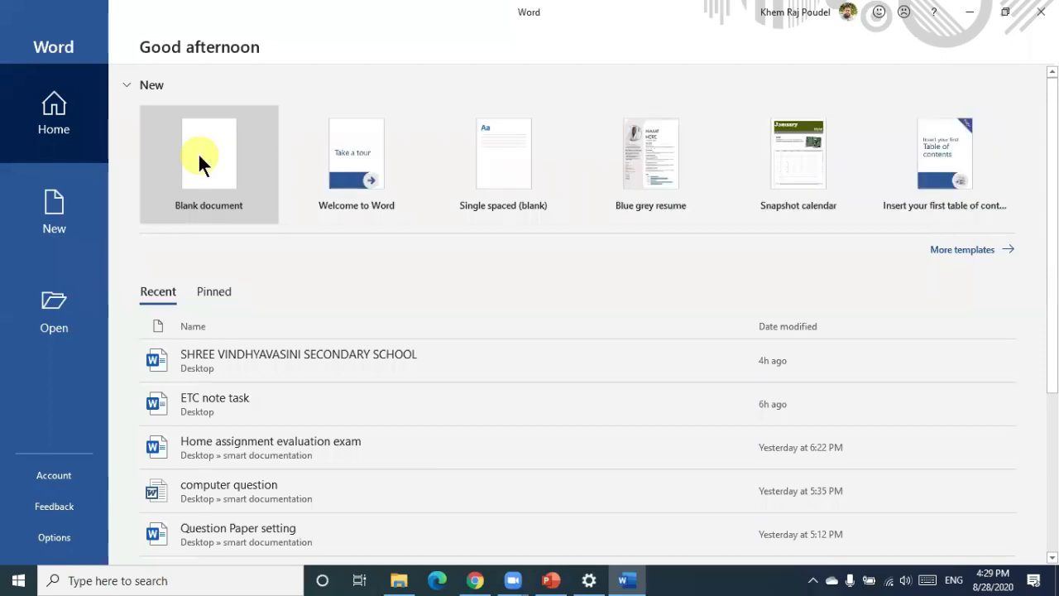
Create a new blank document and place the insertion point on its first line
left_click(199, 154)
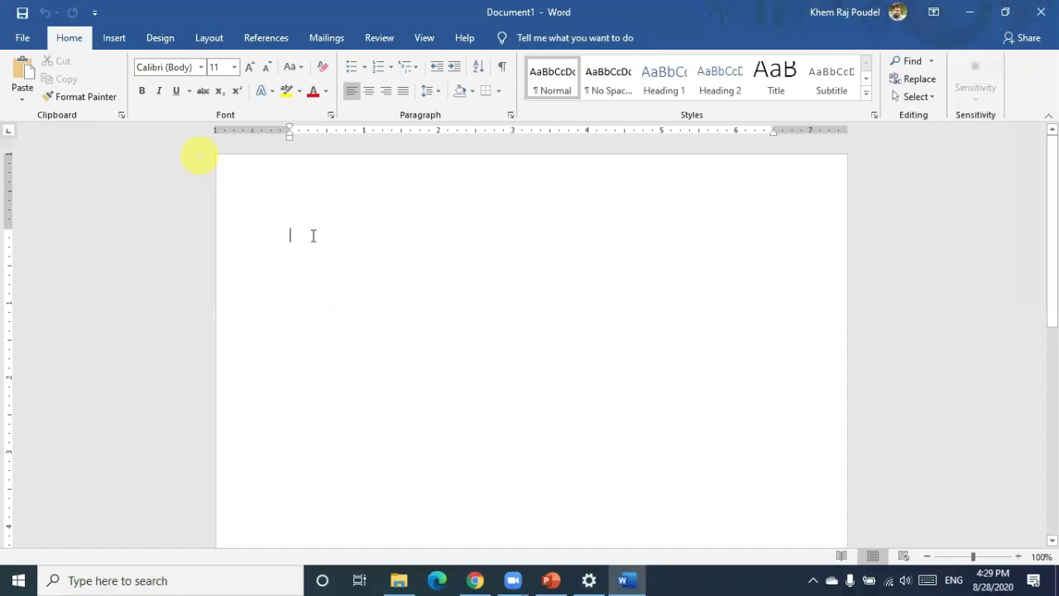
double_click(313, 236)
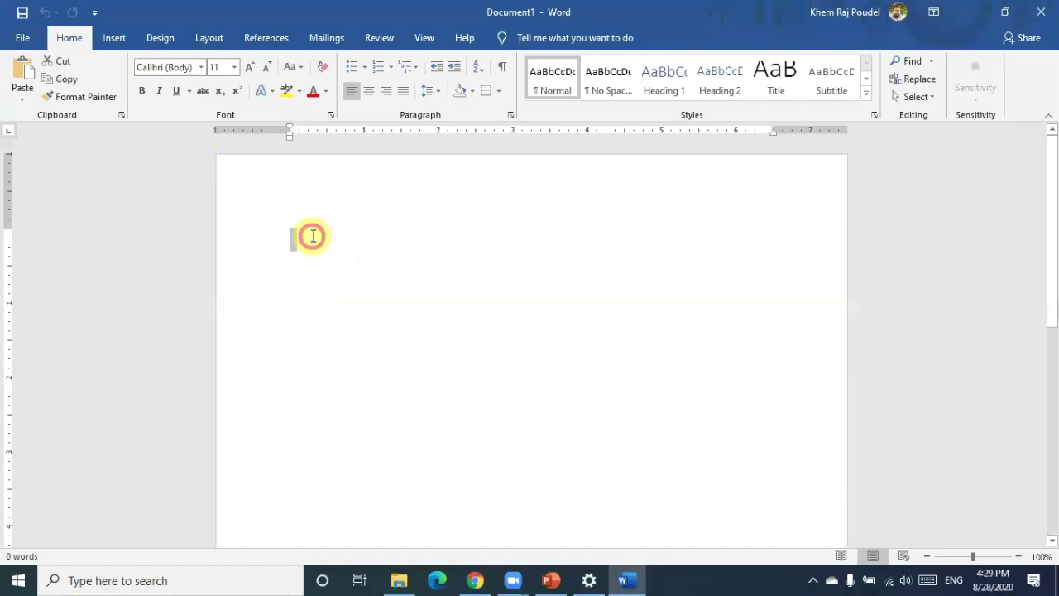
left_click(313, 236)
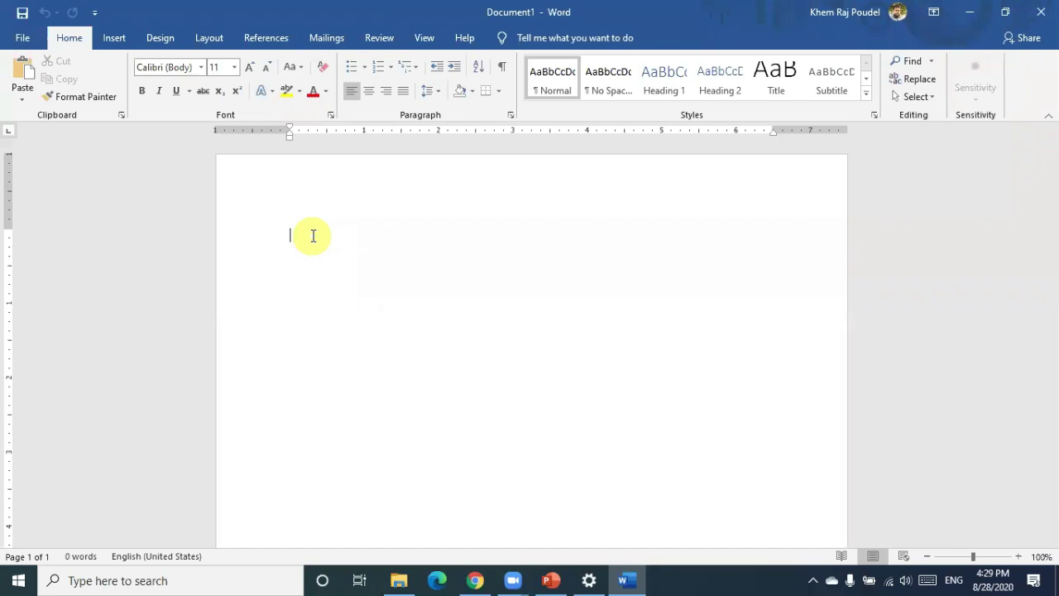
Set the document font to Times New Roman at size 12
left_click(176, 66)
type("T")
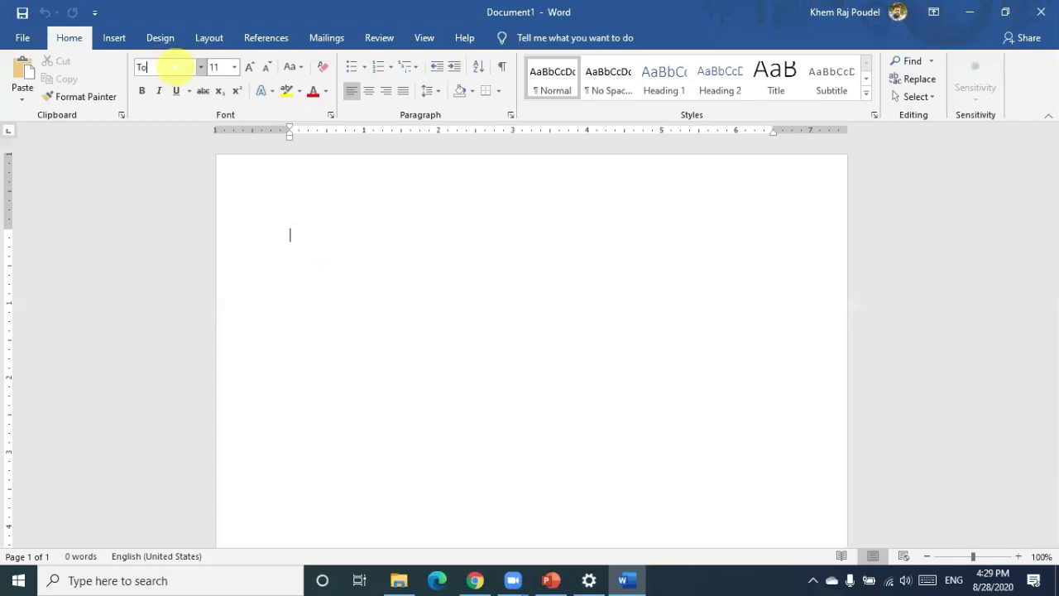
type("imes New R")
left_click(219, 66)
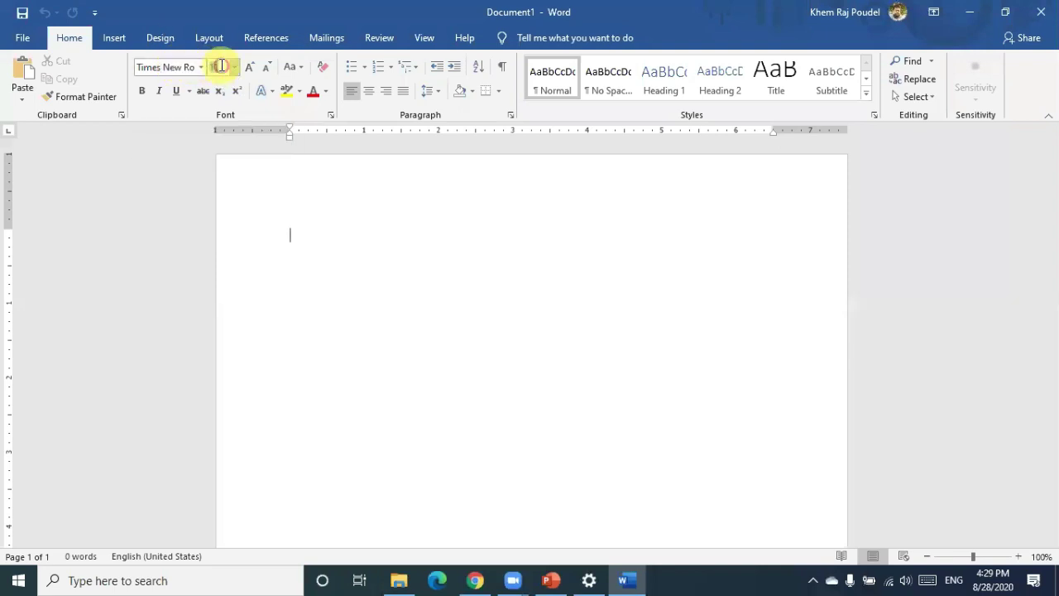
left_click(223, 66)
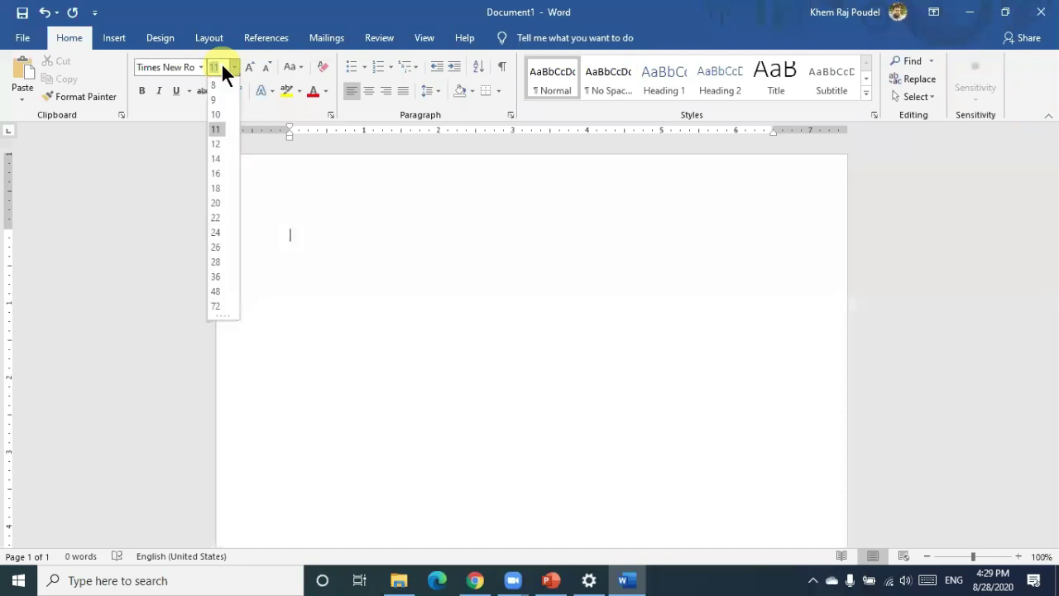
left_click(218, 143)
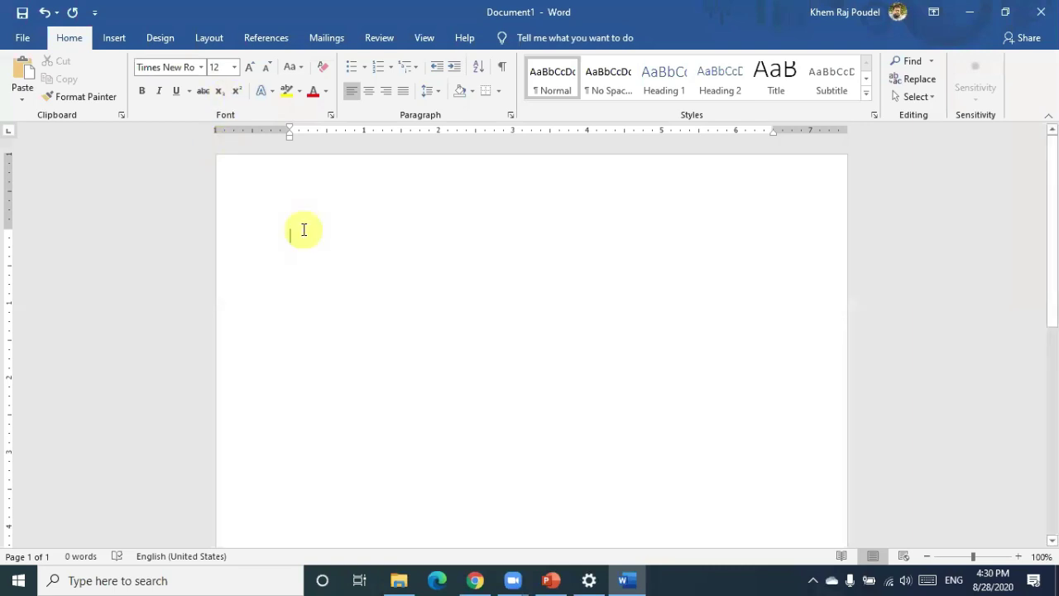
Type '=rand' and enlarge it to 23 pt
type("=")
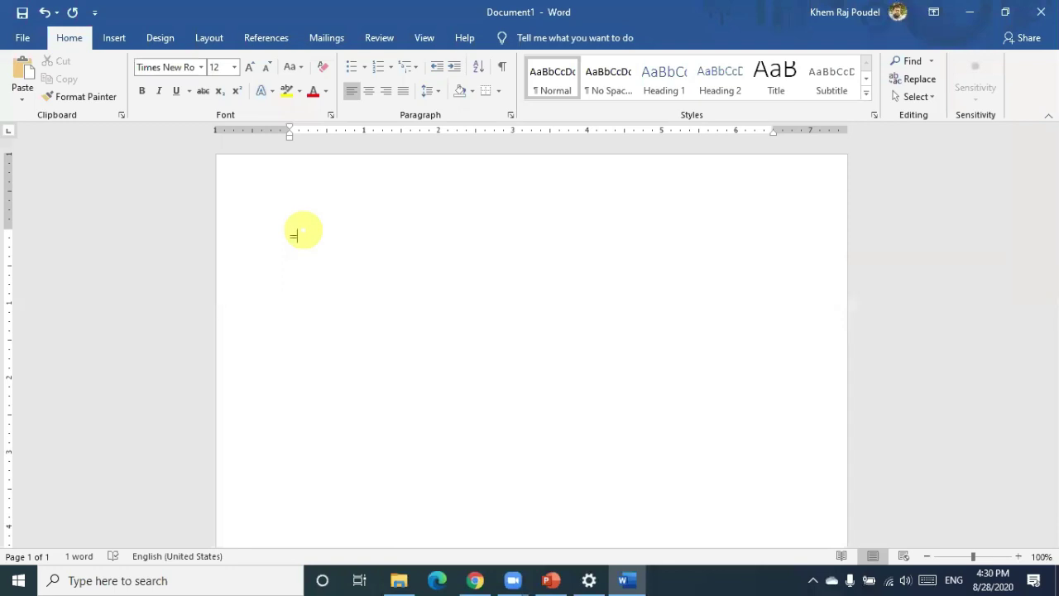
type("rand")
triple_click(303, 236)
key("ctrl+shift+period")
key("ctrl+shift+period")
key("ctrl+bracketright")
key("ctrl+bracketright")
key("ctrl+bracketright")
key("ctrl+bracketright")
key("ctrl+bracketright")
key("ctrl+bracketright")
key("ctrl+bracketright")
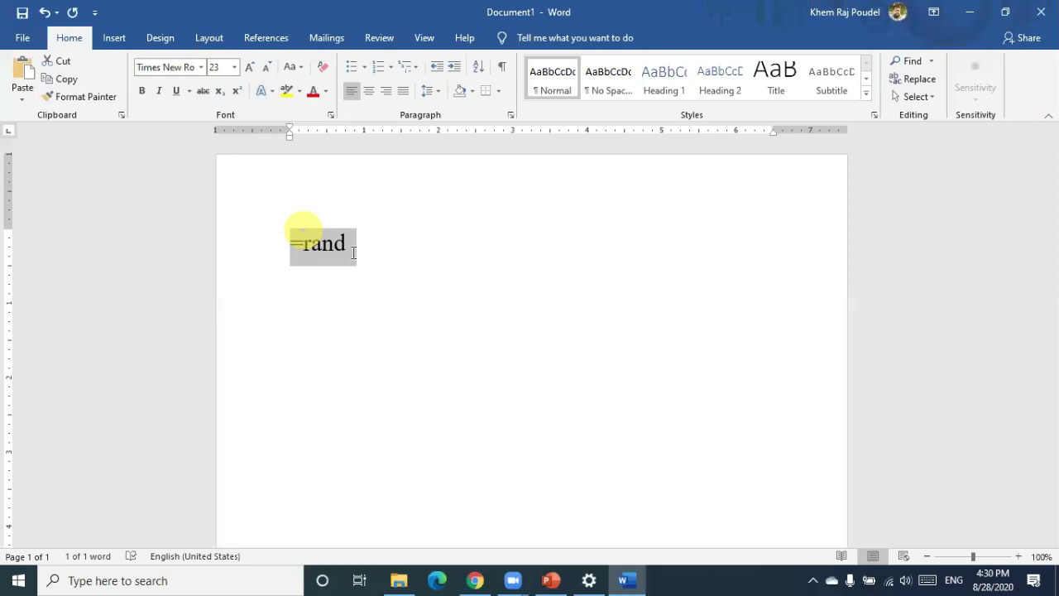
left_click(355, 244)
Complete the note as '=rand(50, 9) --> 50 no of paragraph 9 no of sentence.'
type("(")
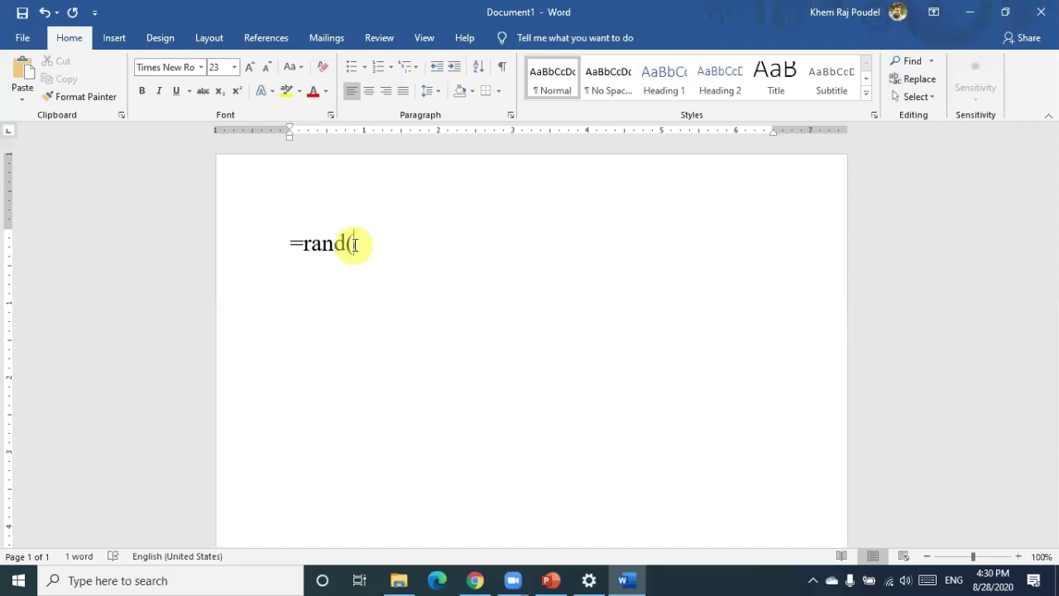
type("50, 9)")
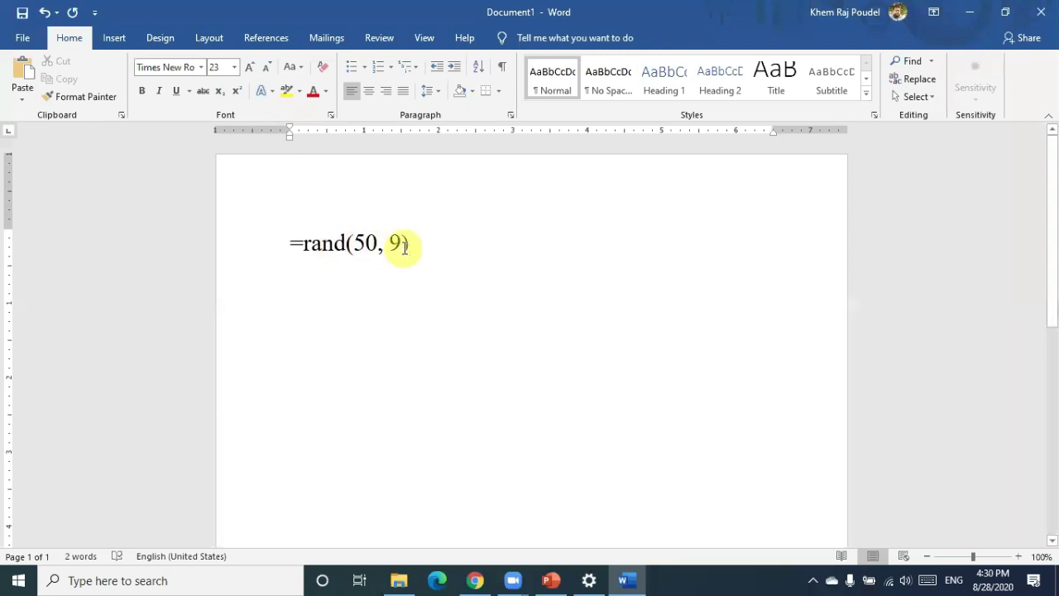
type("--")
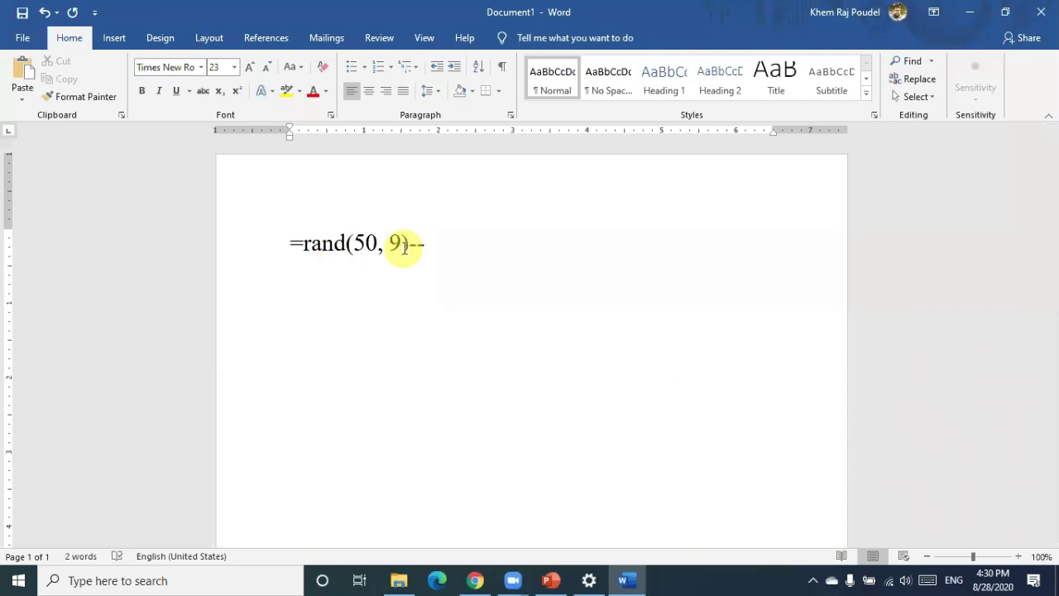
type("> 50 no of")
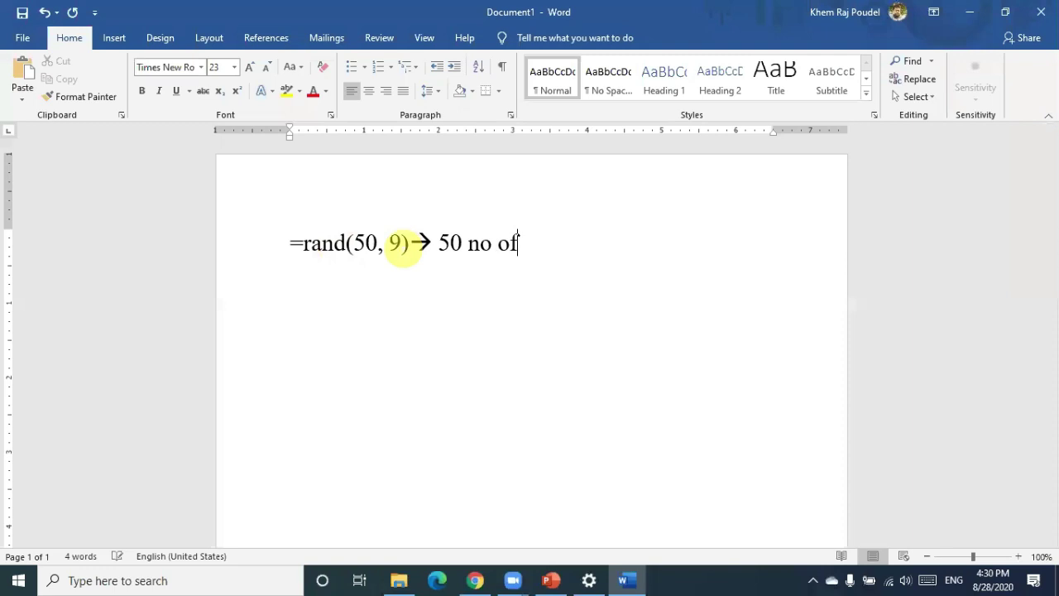
type(" paragr")
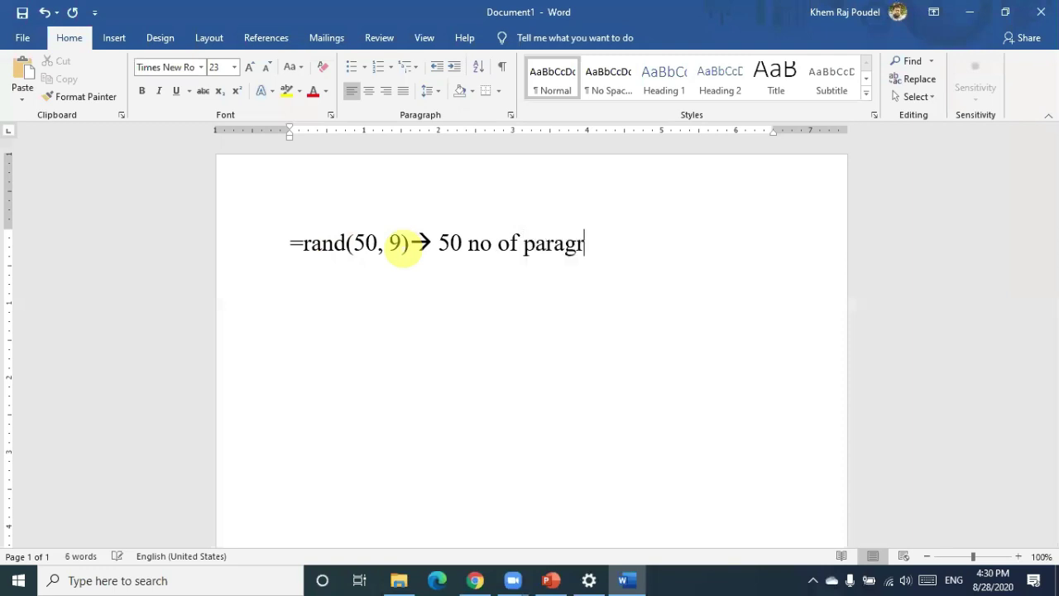
type("aph 9")
type(" no of")
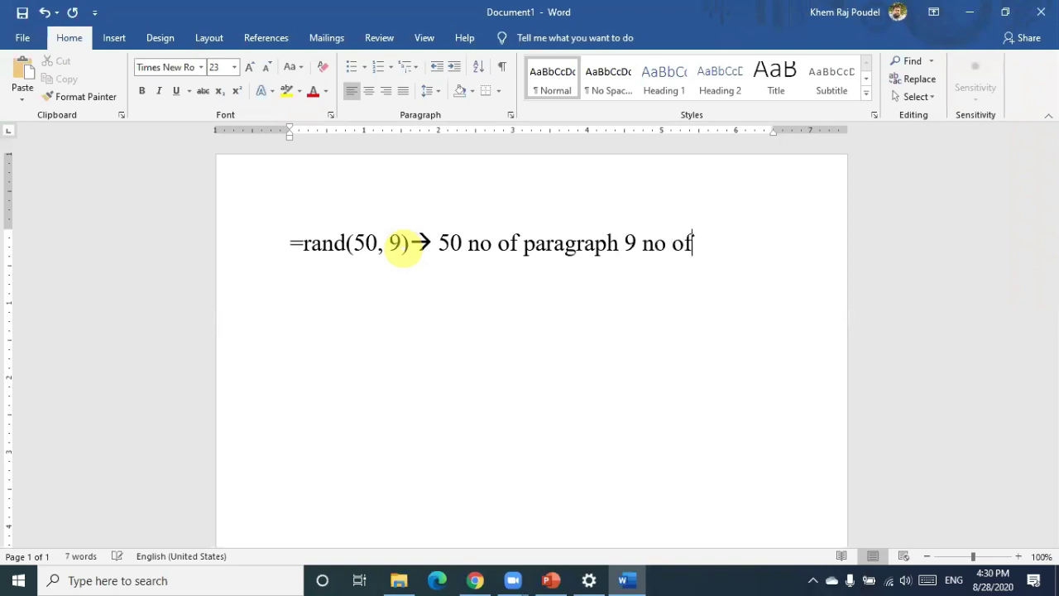
type(" sentec")
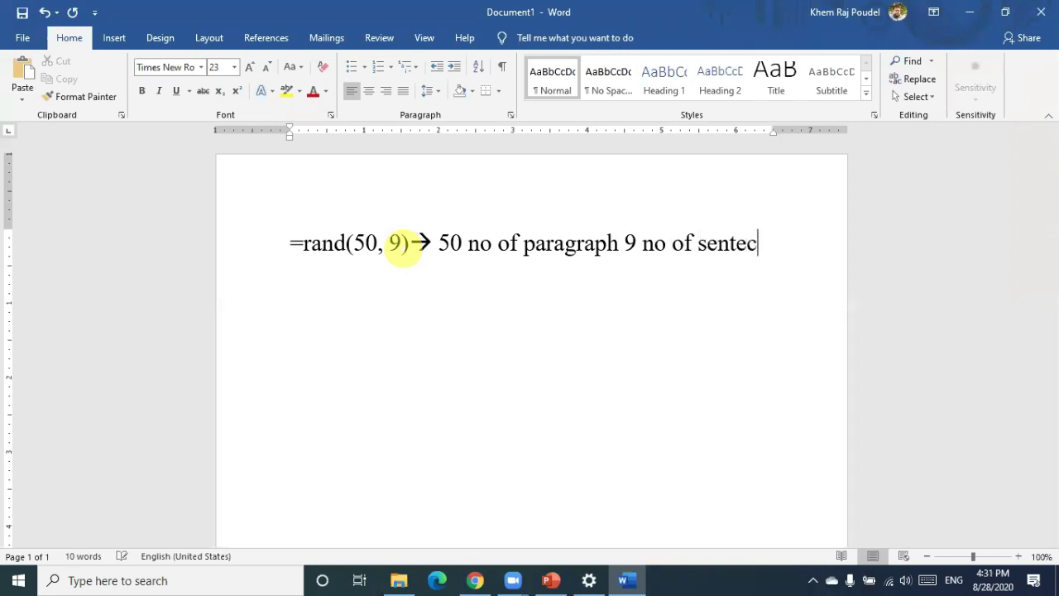
key("BackSpace")
type("nce.")
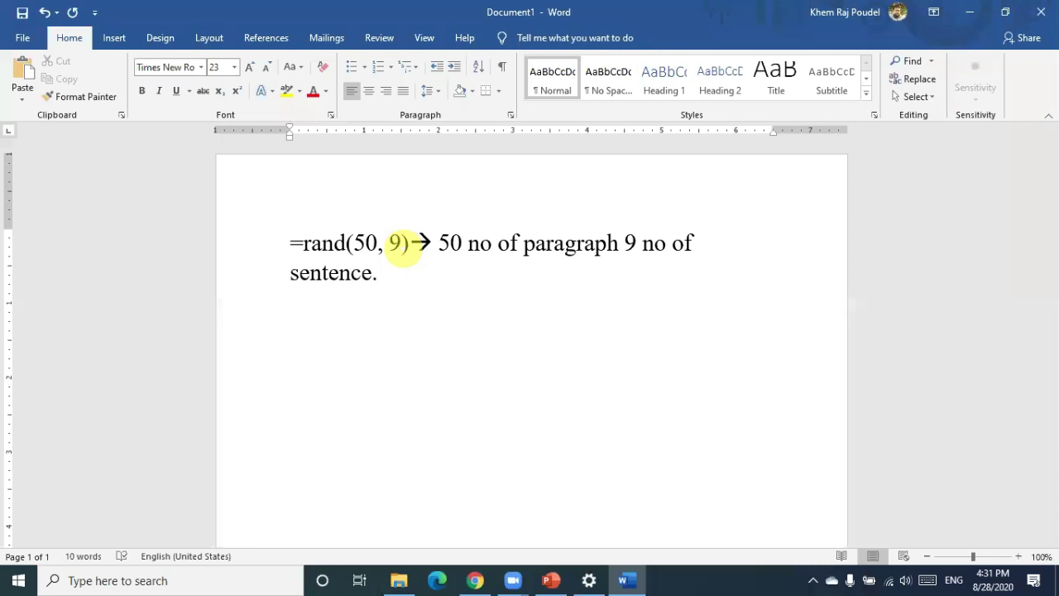
On a new line, enter =rand(50,9) to generate the sample paragraphs
key("Return")
type("=rand(5")
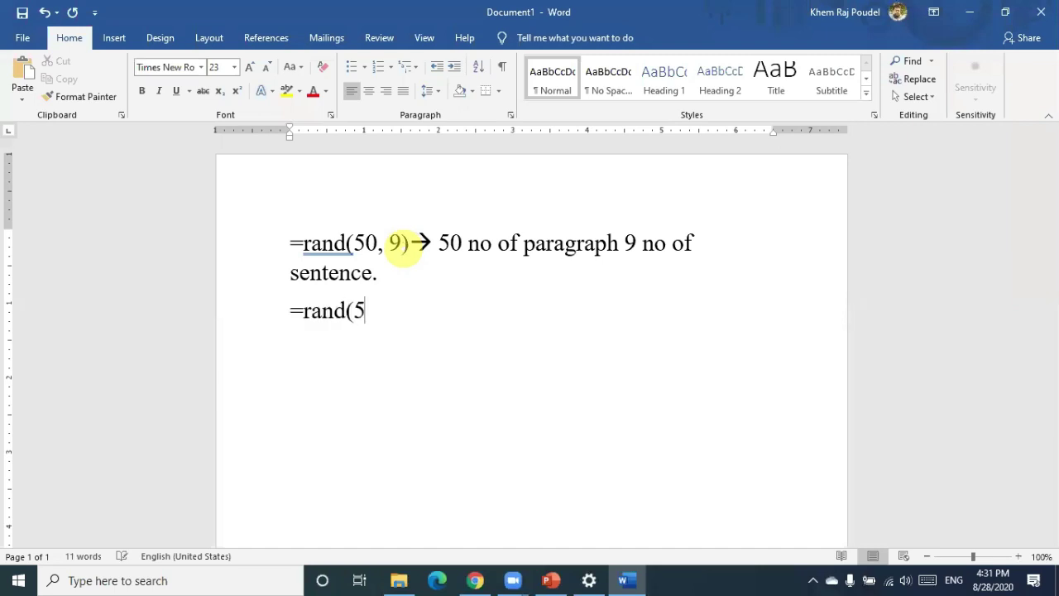
type("0,9)")
key("Return")
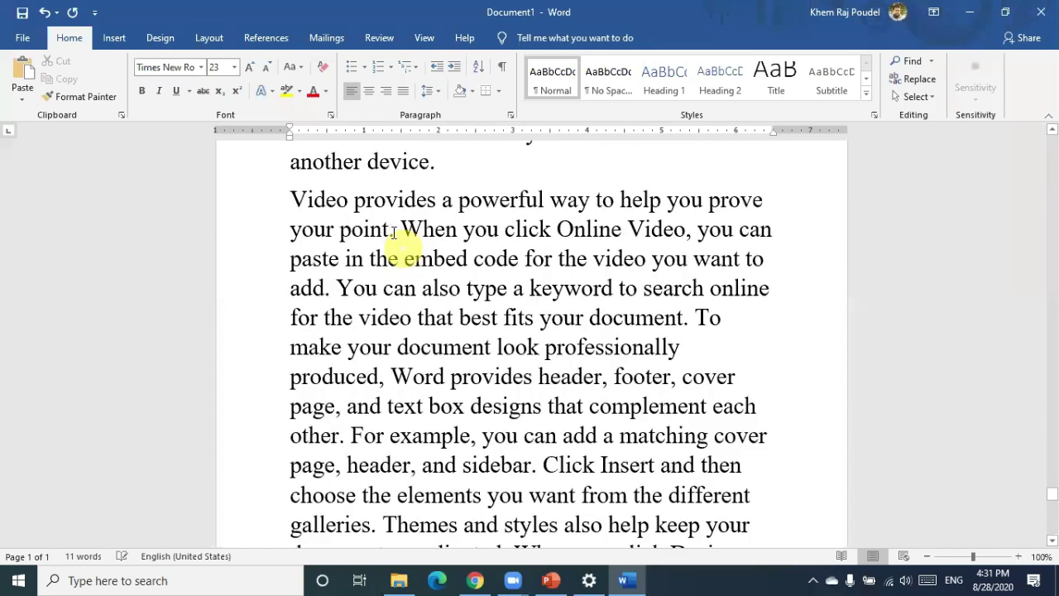
left_click(394, 232)
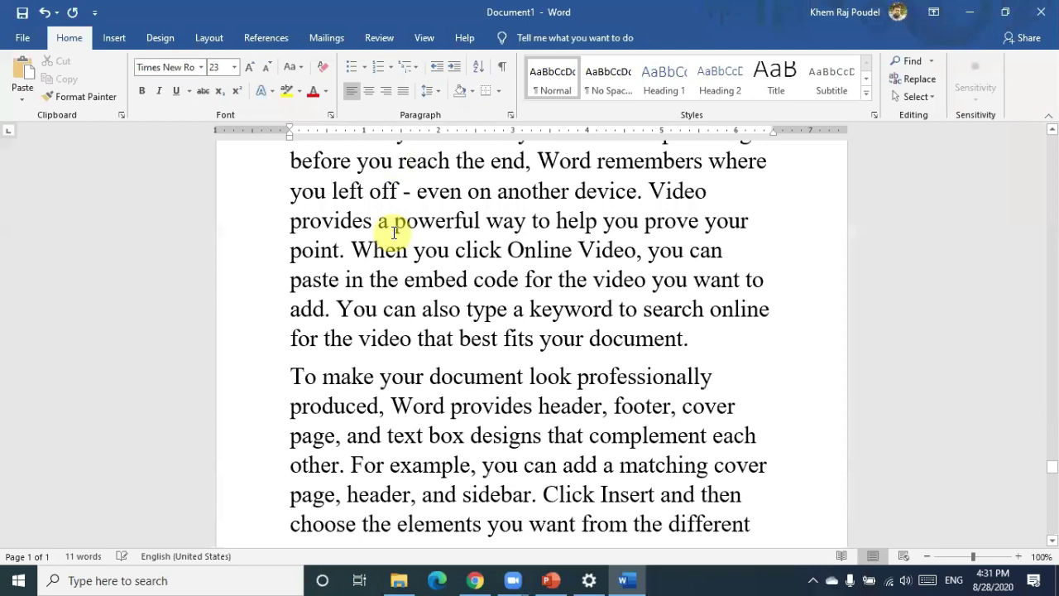
scroll(394, 233, "up", 3)
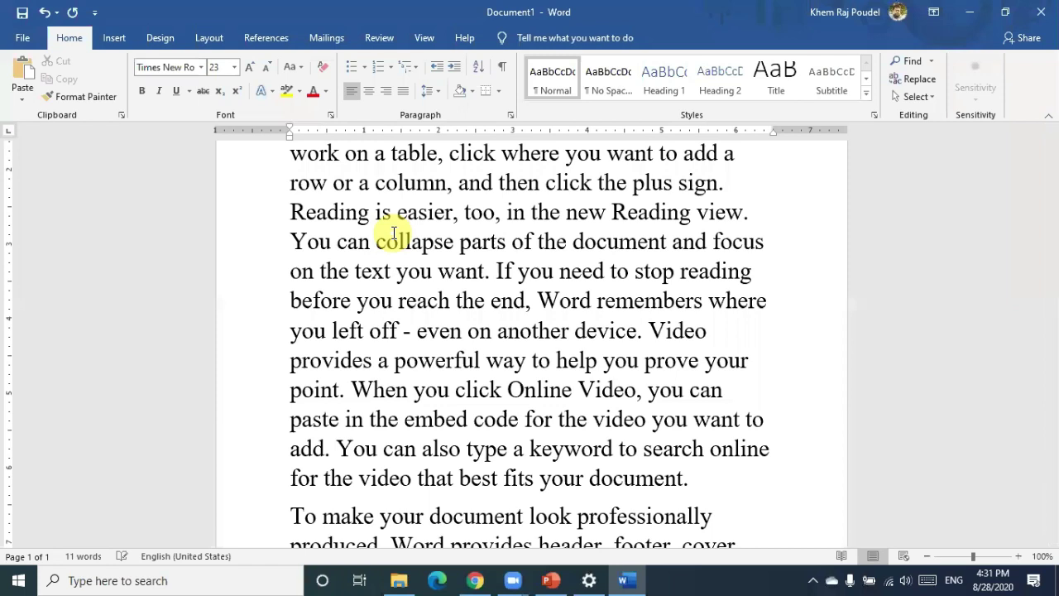
scroll(389, 223, "down", 5)
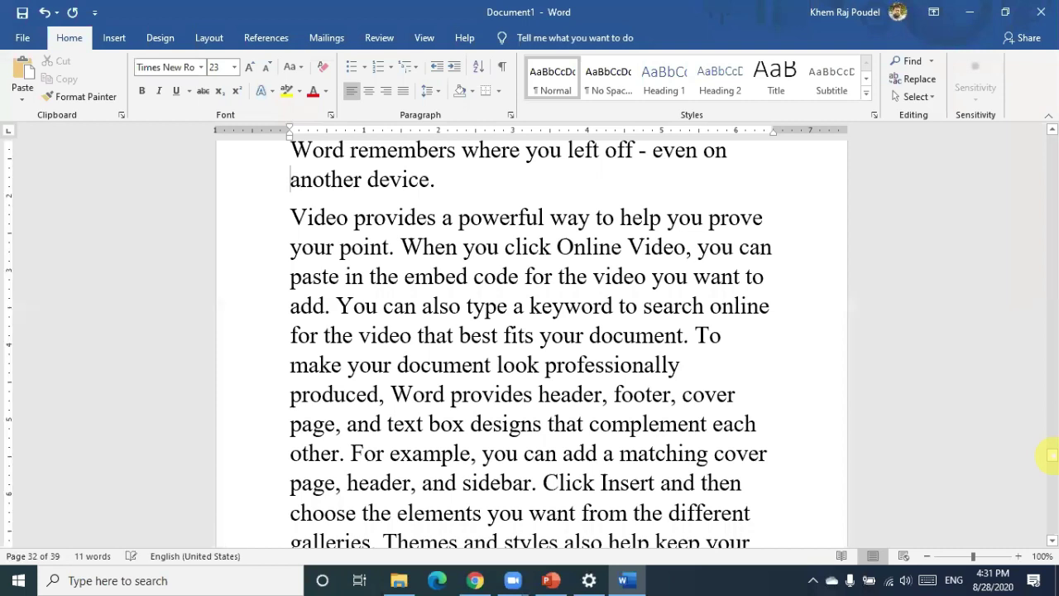
left_click_drag(1051, 454, 1051, 275)
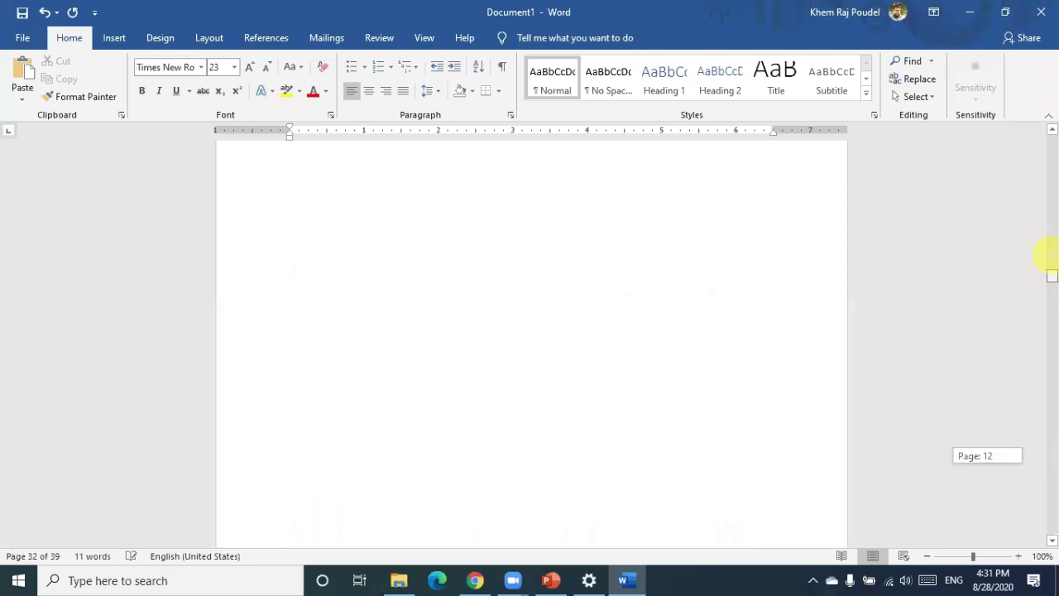
left_click(609, 259)
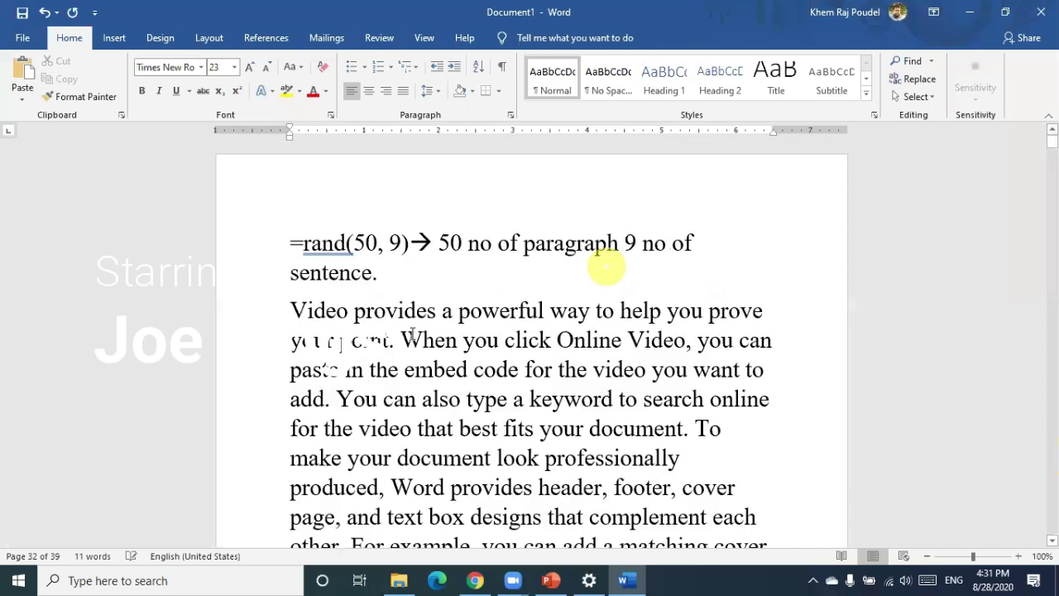
Select the entire document and resize all its text from 23 pt to 12 pt
left_click(374, 312)
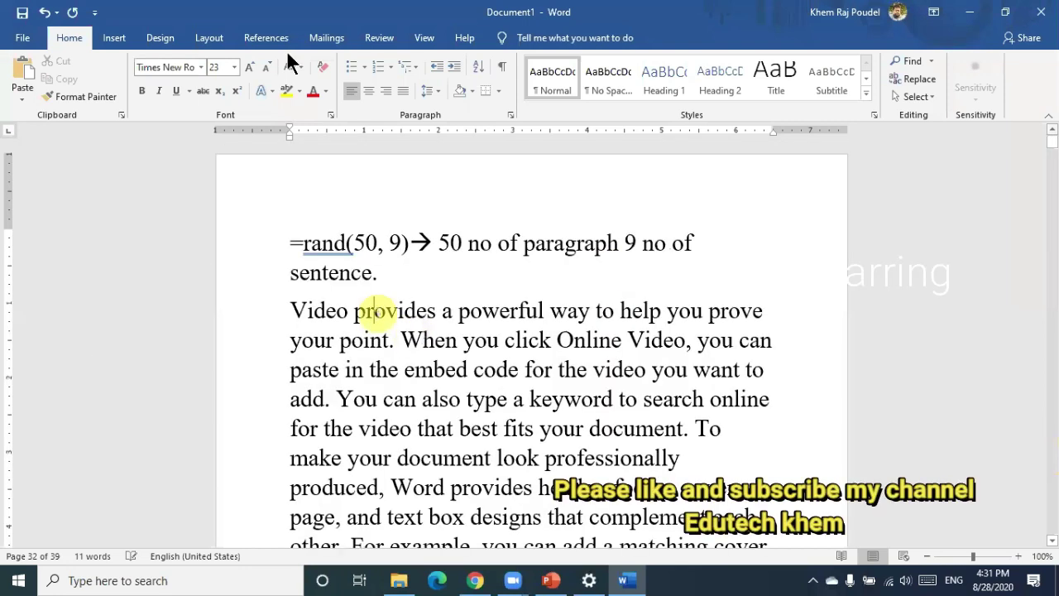
left_click(218, 67)
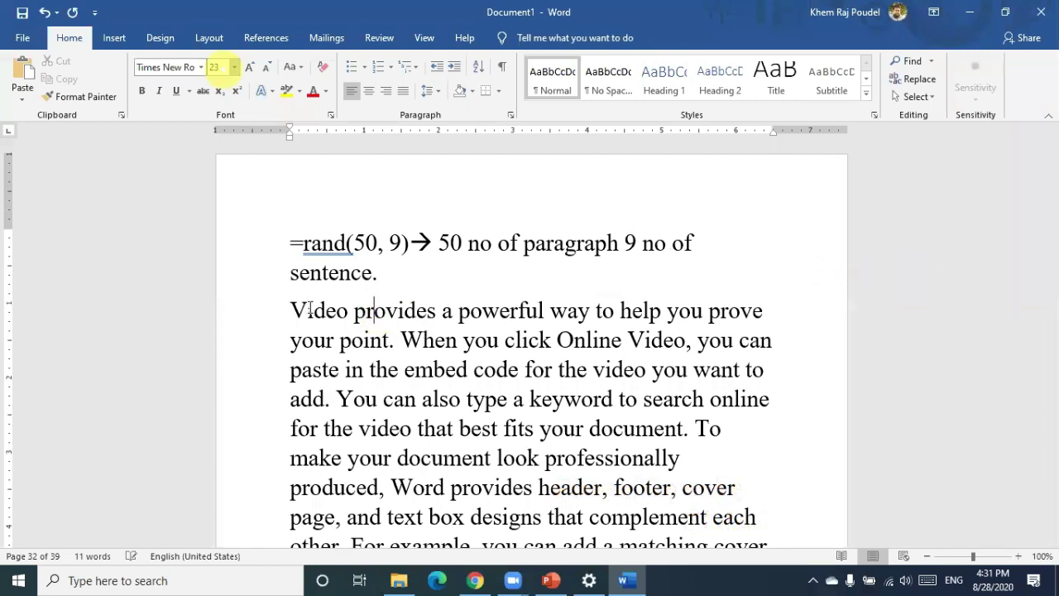
key("ctrl+a")
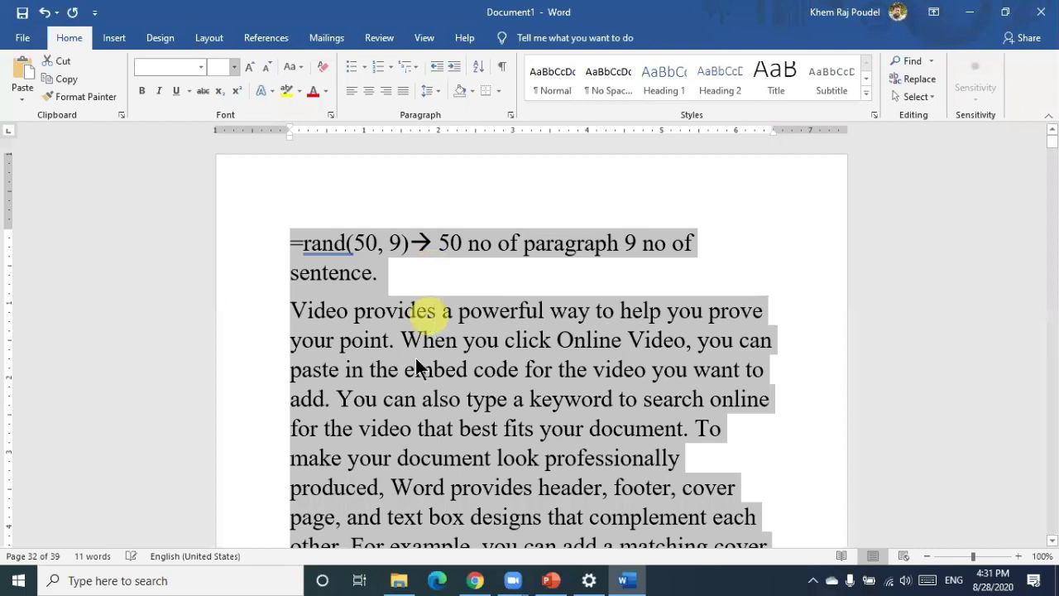
left_click(213, 67)
type("12")
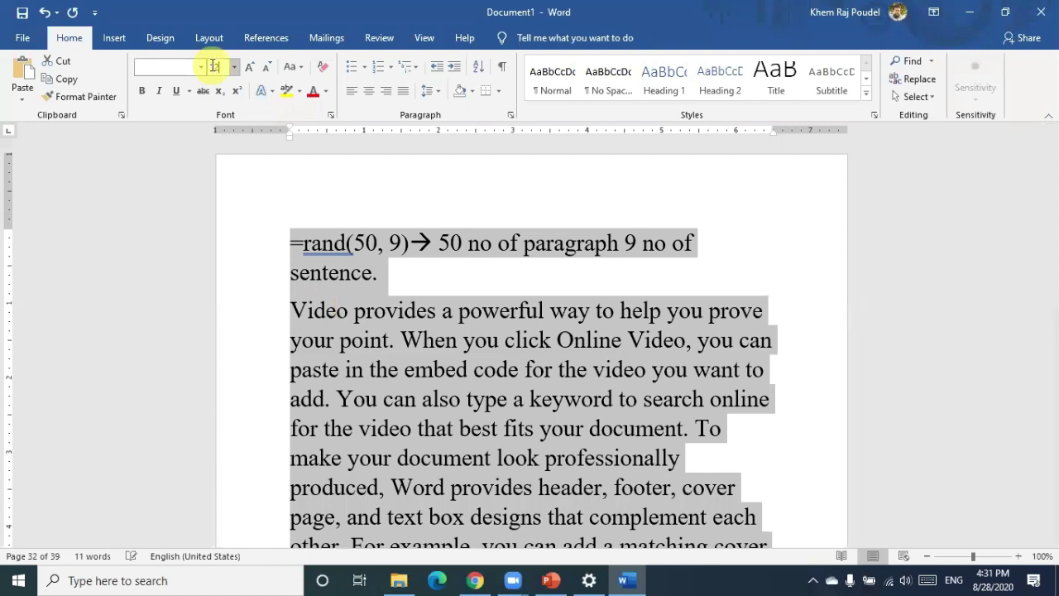
key("Return")
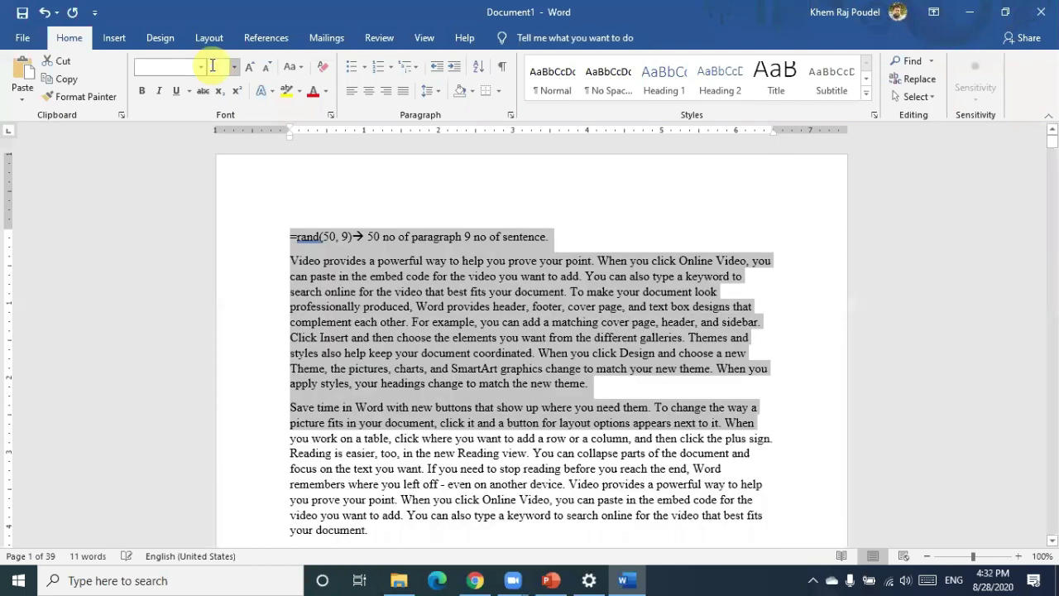
scroll(382, 335, "down", 3)
left_click(382, 335)
scroll(383, 335, "up", 3)
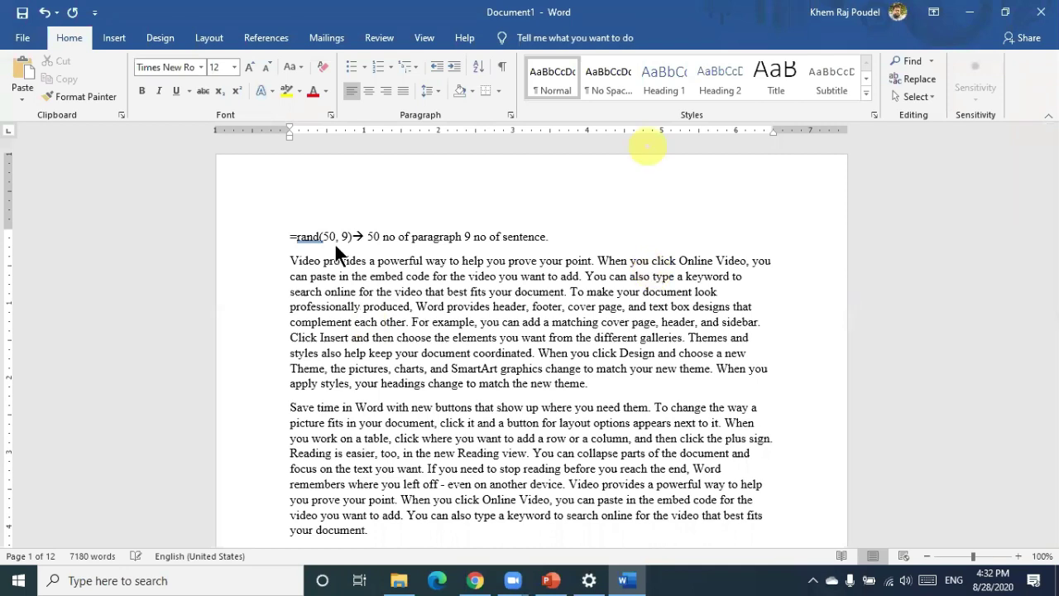
Insert a new line before the first 'Video' paragraph and type 'Introduction' on it
left_click(294, 260)
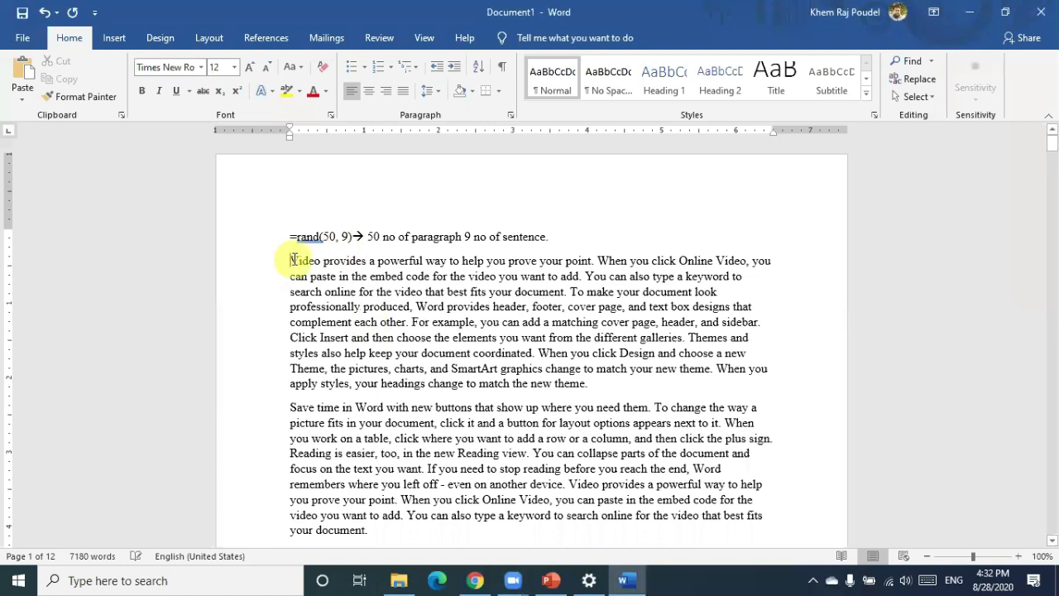
key("Return")
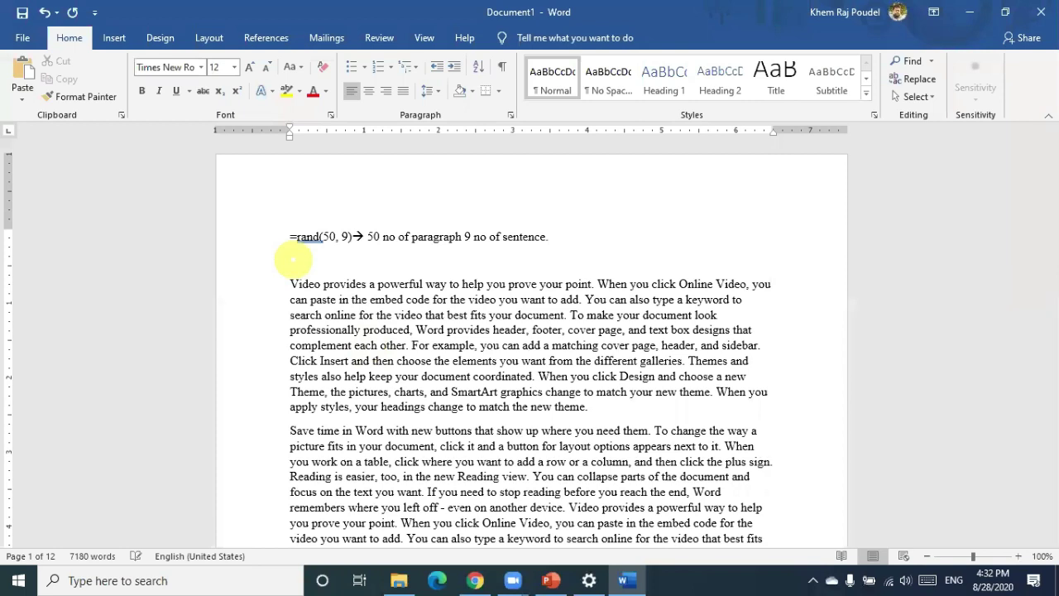
left_click(293, 260)
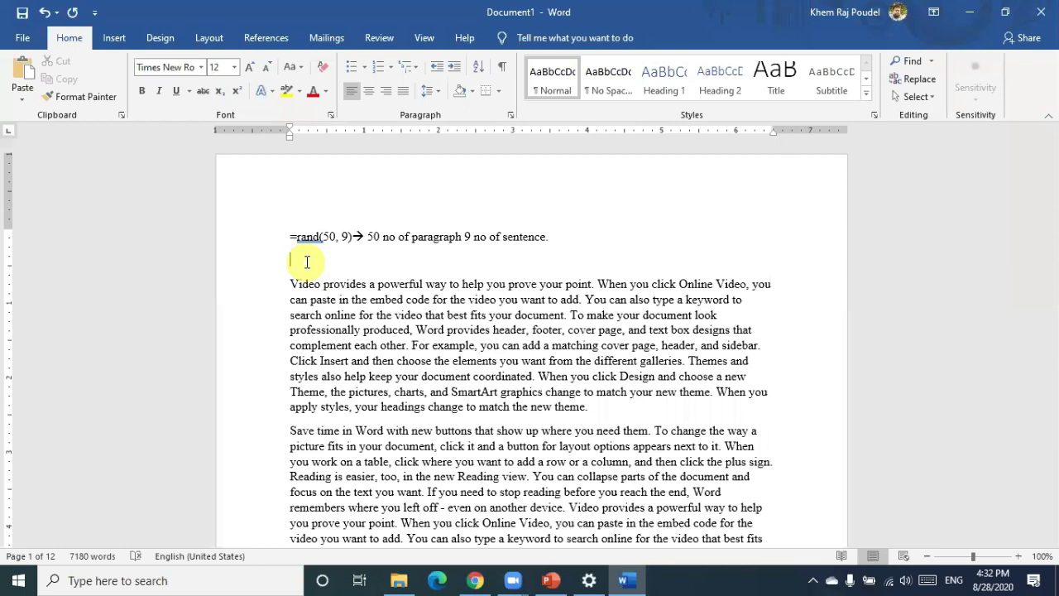
type("ntroduction")
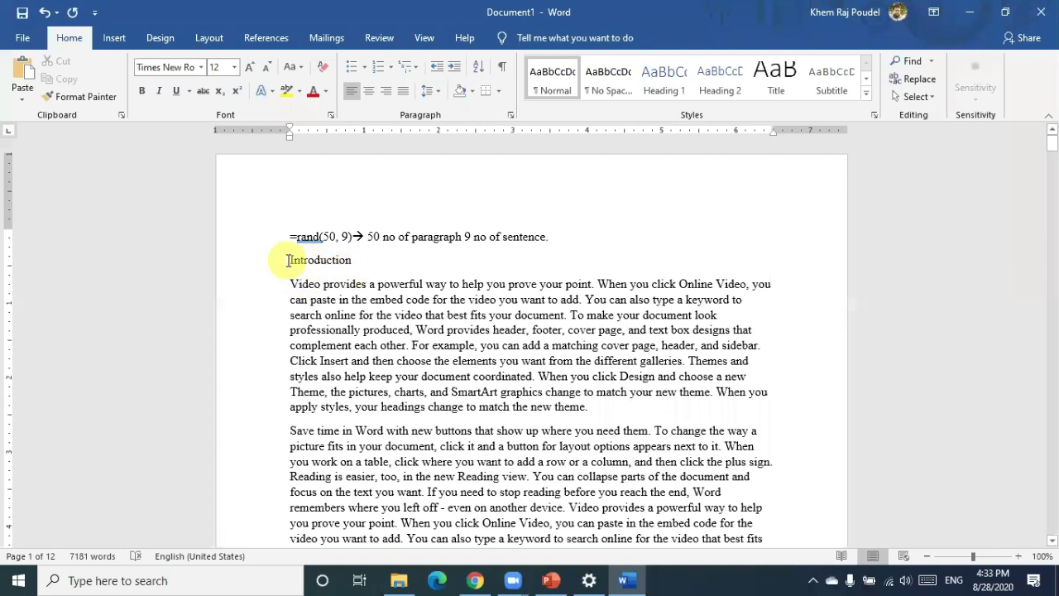
left_click_drag(288, 260, 365, 263)
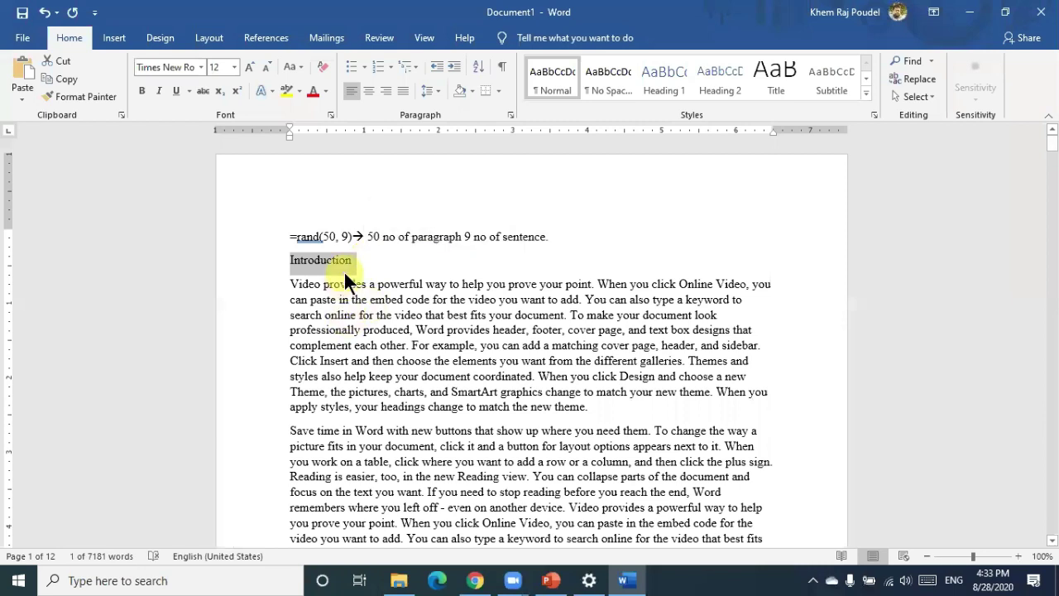
left_click(288, 260)
Undo the automatic list numbering and give the Introduction line the Heading 1 style
type("1.")
key("ctrl+z")
key("ctrl+z")
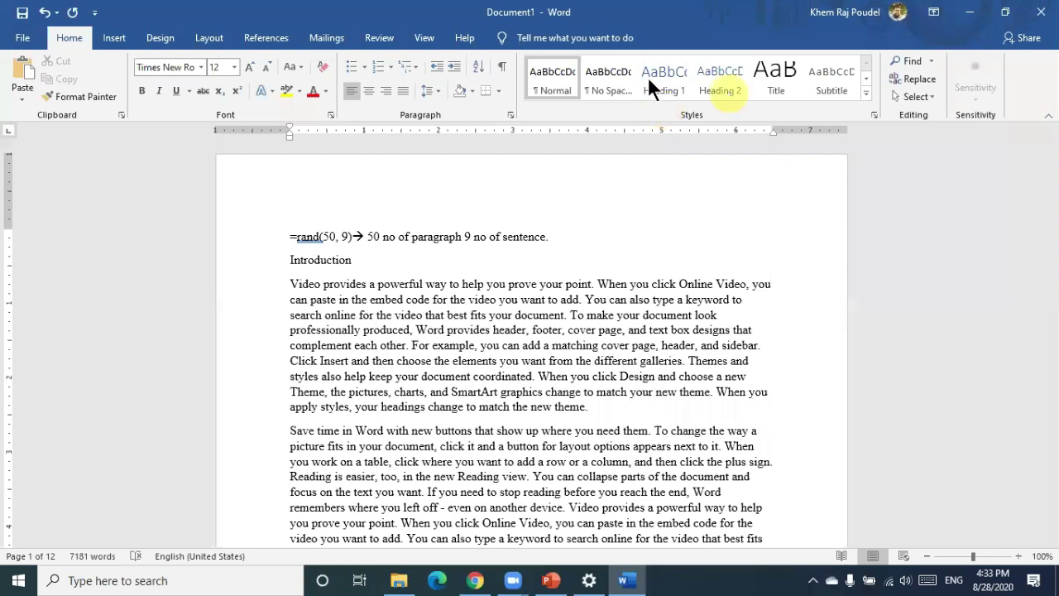
left_click(716, 81)
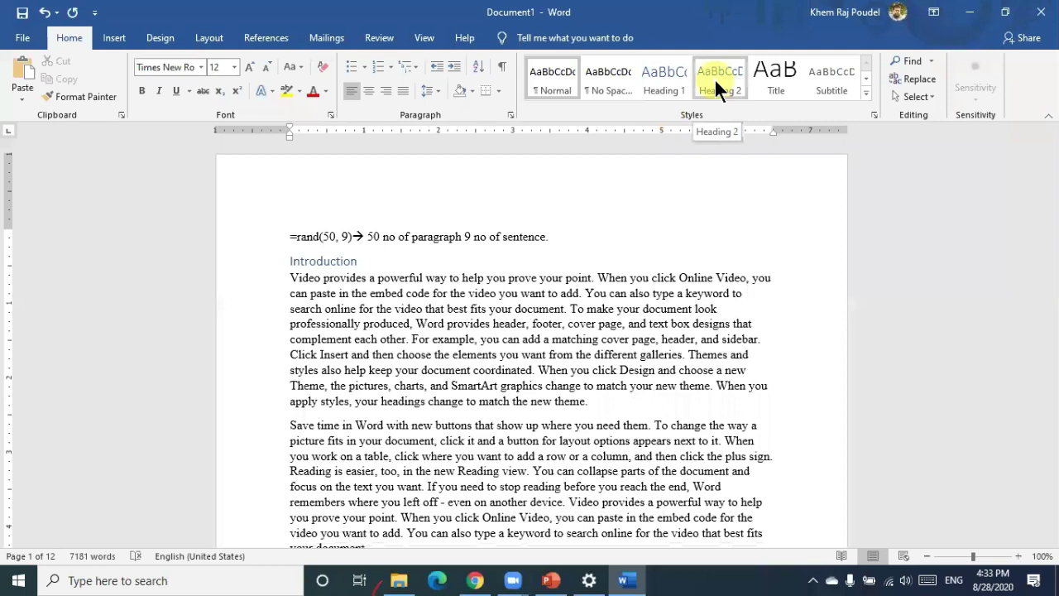
left_click(666, 82)
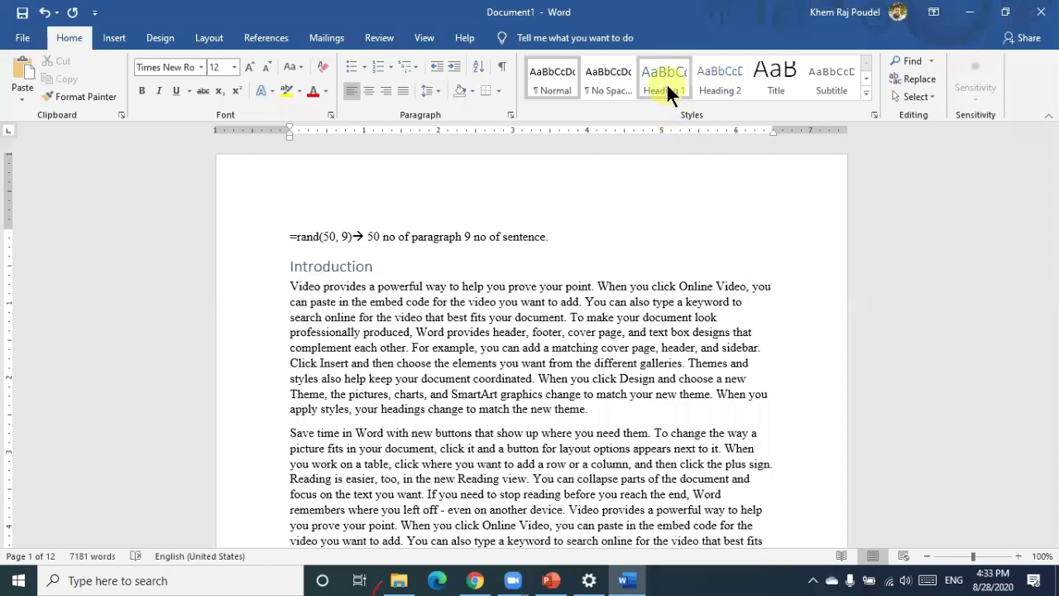
left_click(716, 86)
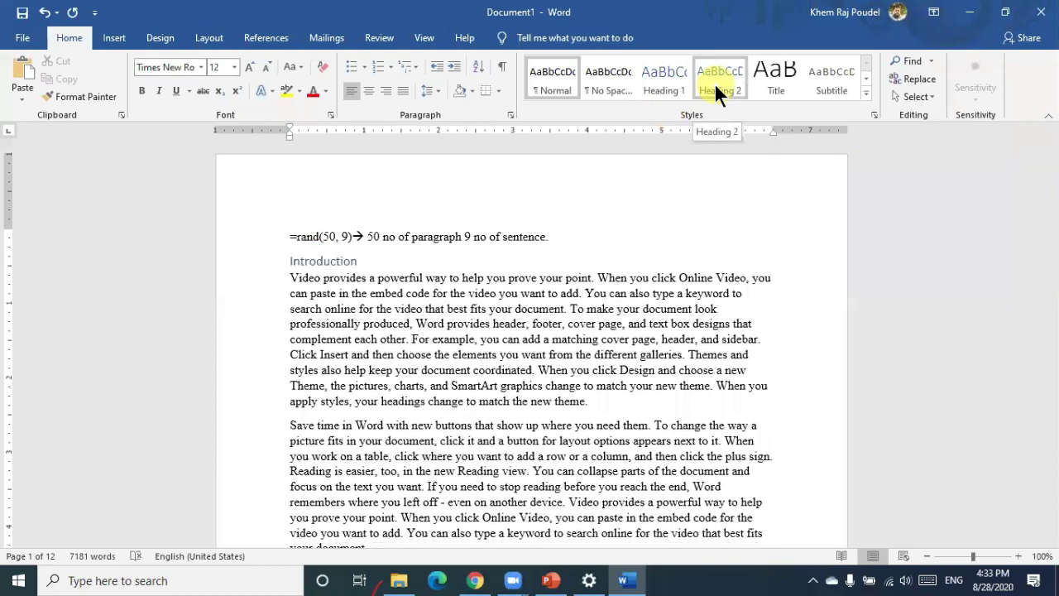
key("ctrl+shift+n")
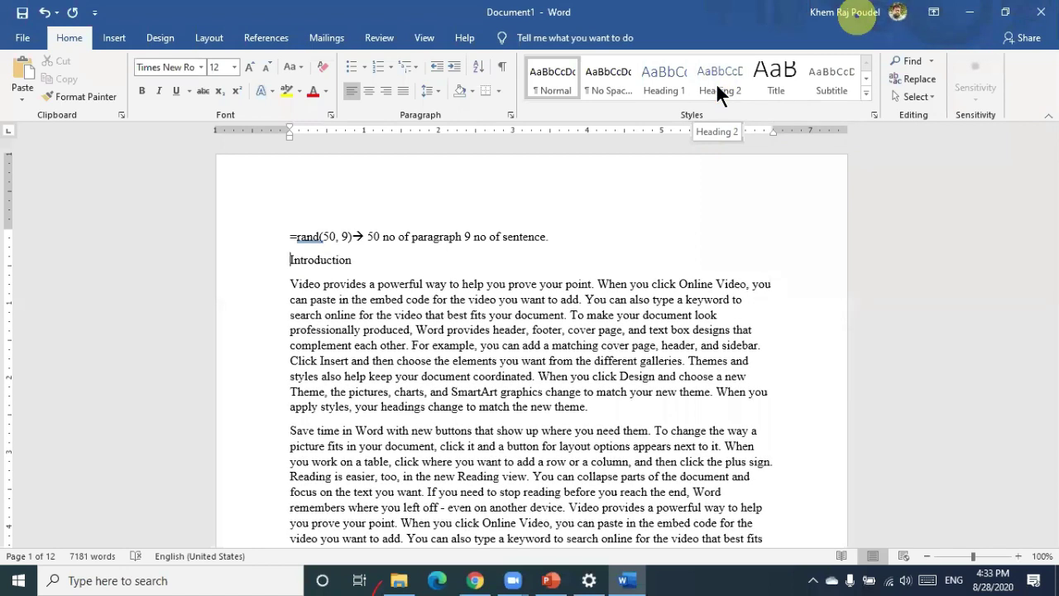
left_click(657, 75)
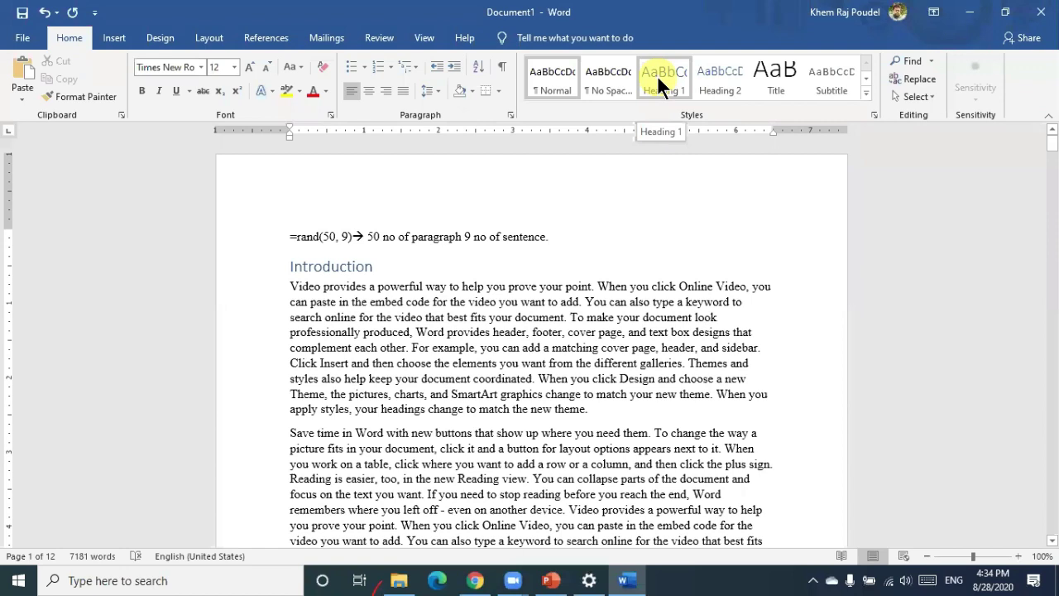
left_click(659, 76)
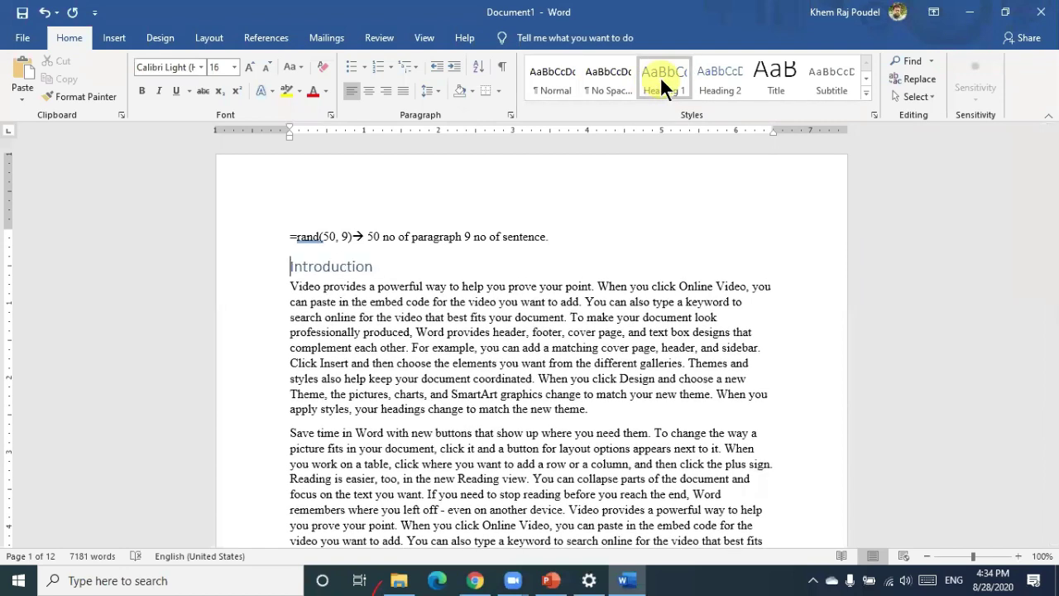
In Heading 1's Modify Style dialog, set the font to Times New Roman 16 pt, bold
right_click(659, 76)
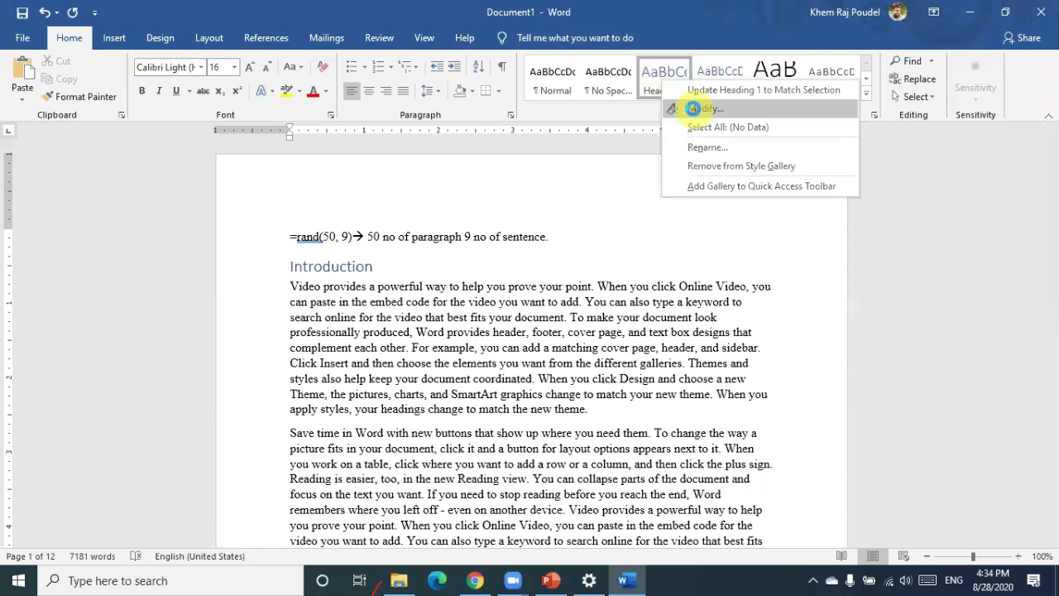
left_click(693, 107)
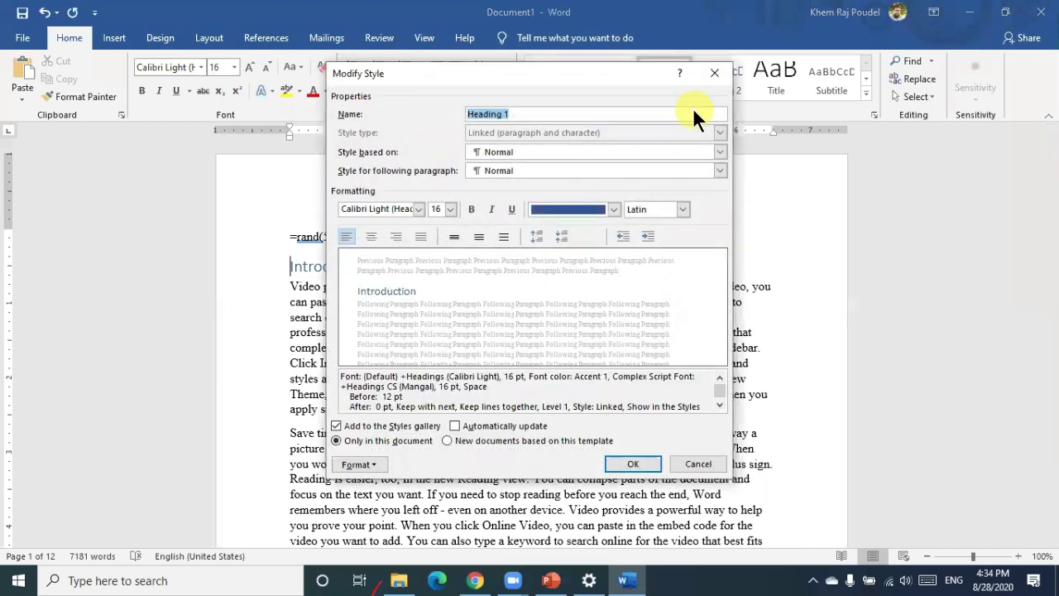
left_click_drag(503, 71, 560, 74)
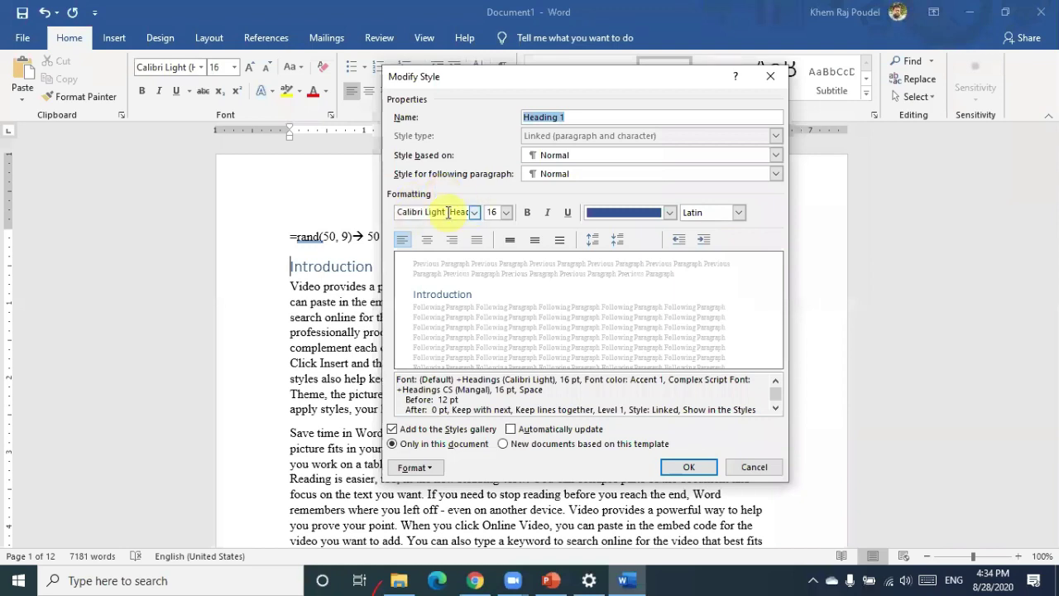
left_click(447, 212)
type("Times New Roman")
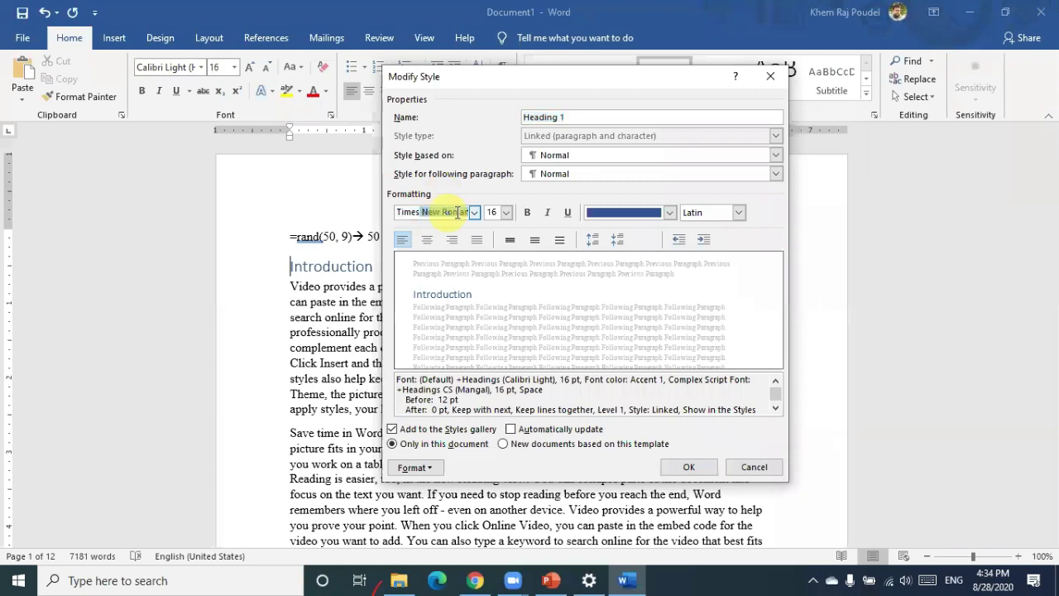
key("Tab")
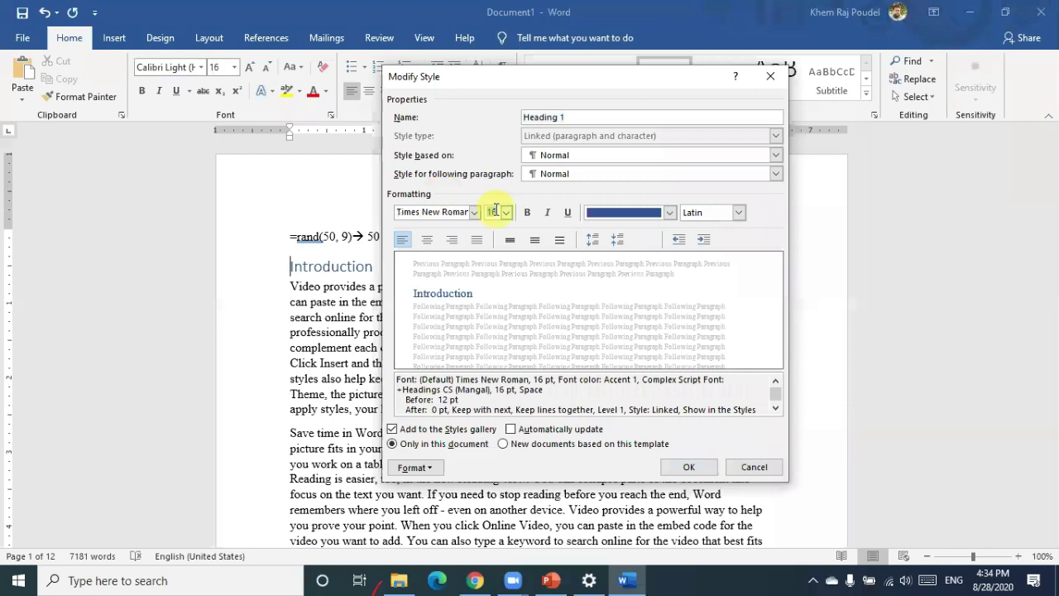
double_click(497, 213)
left_click(528, 213)
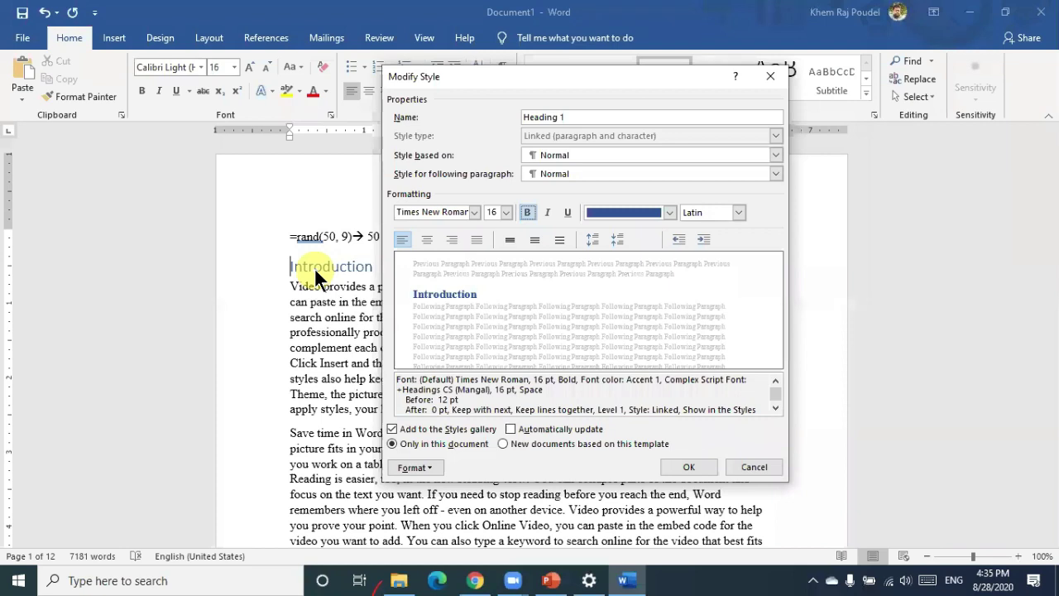
Give Heading 1 Automatic font colour and left alignment, then save the style
left_click(670, 212)
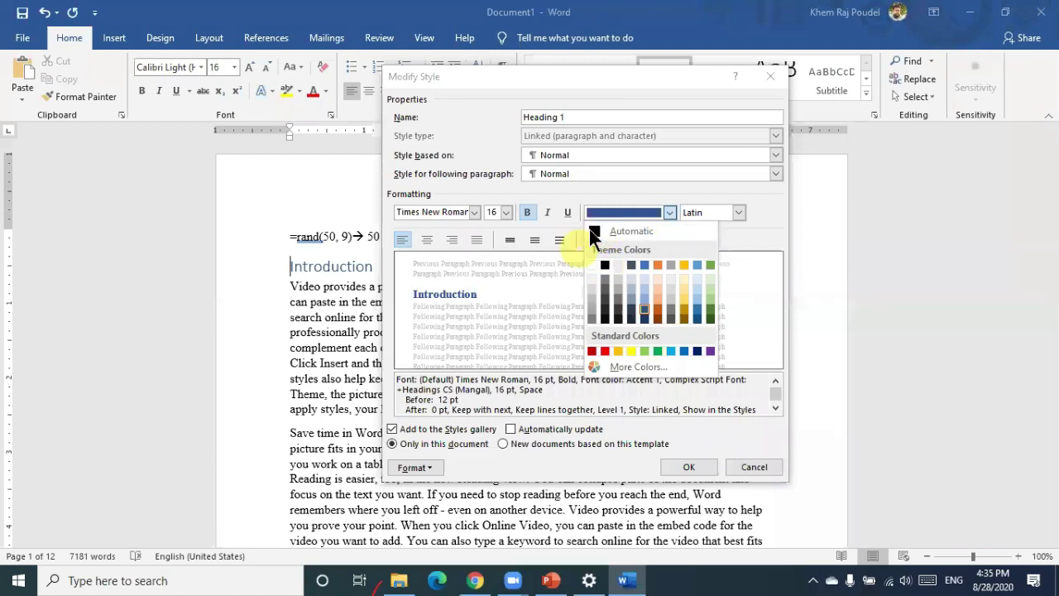
left_click(590, 229)
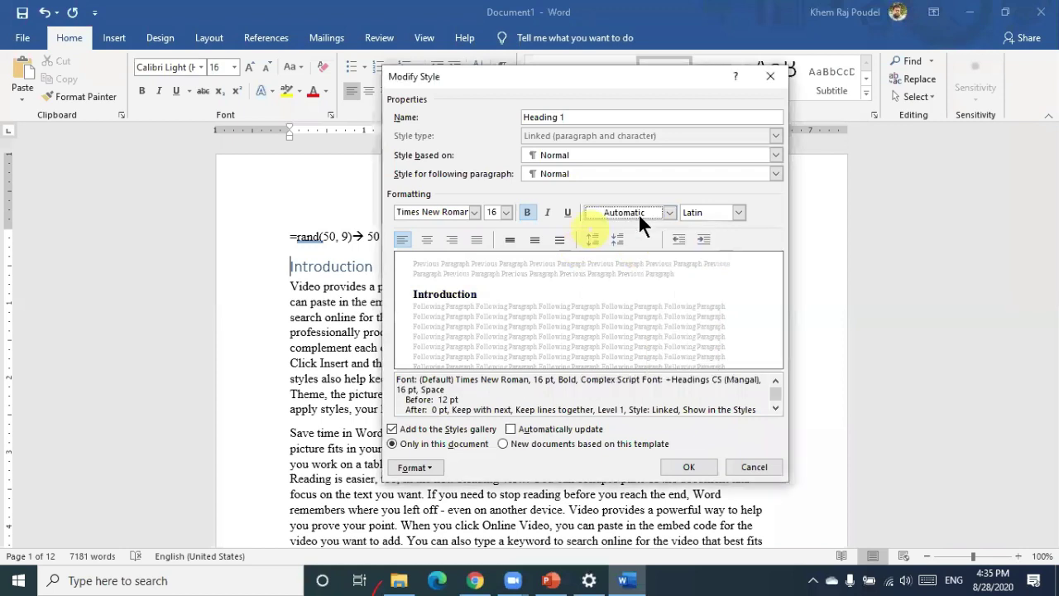
left_click(689, 466)
left_click(417, 212)
left_click(417, 212)
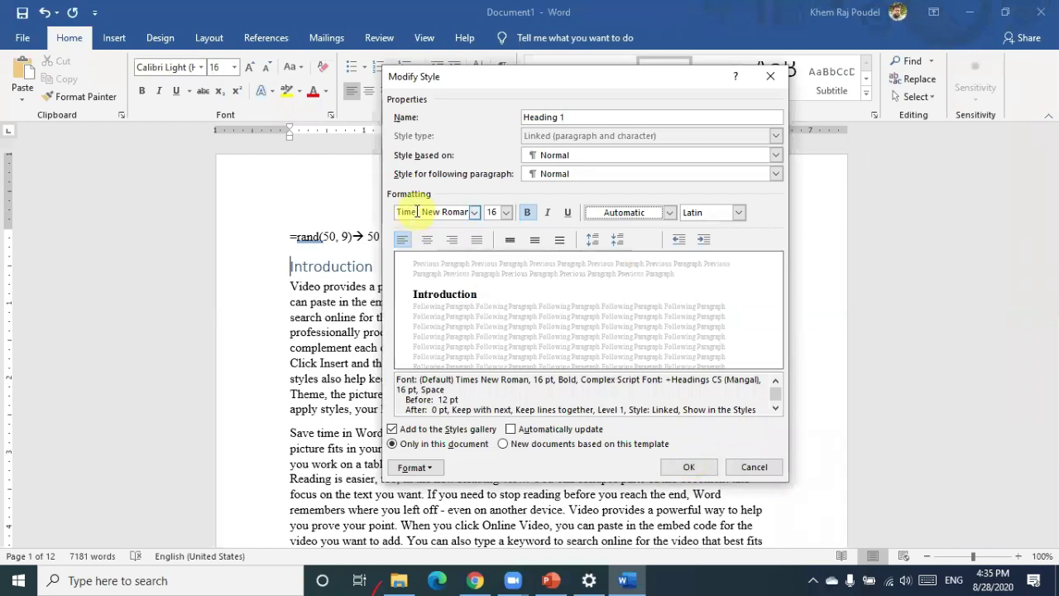
left_click(498, 213)
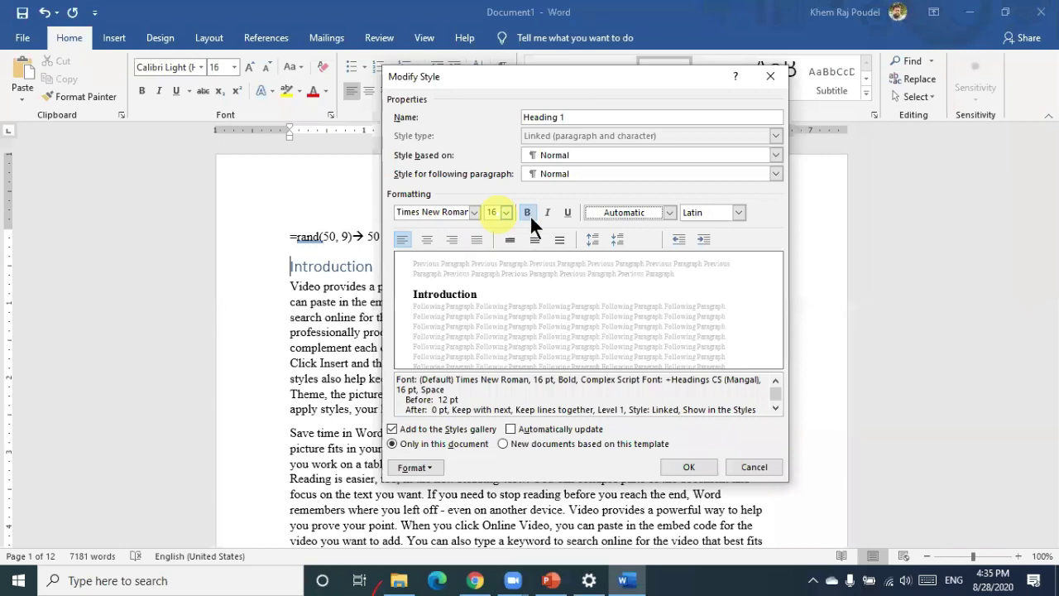
left_click(530, 215)
left_click(429, 239)
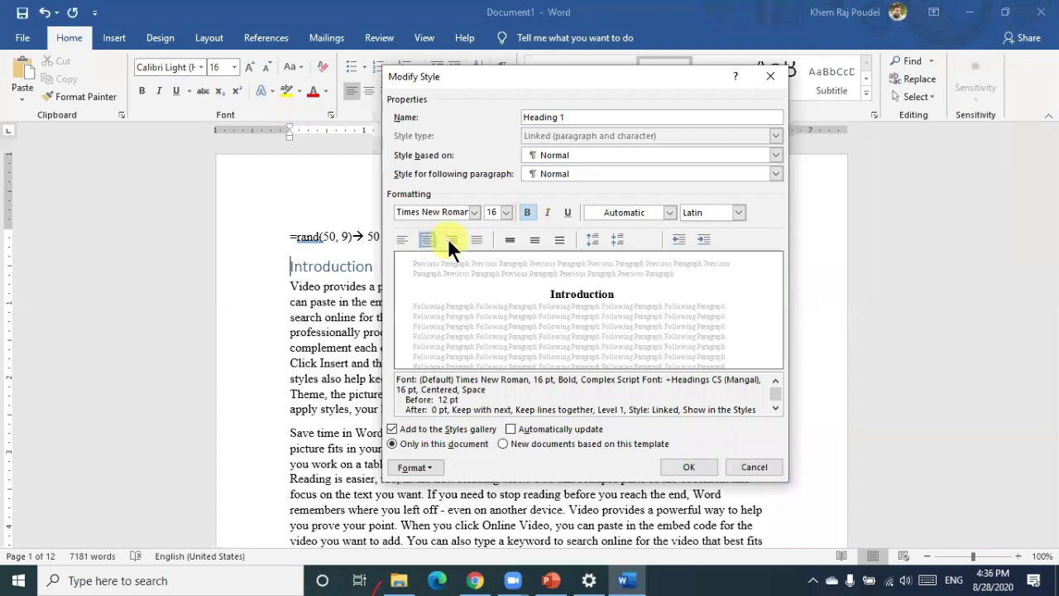
left_click(401, 238)
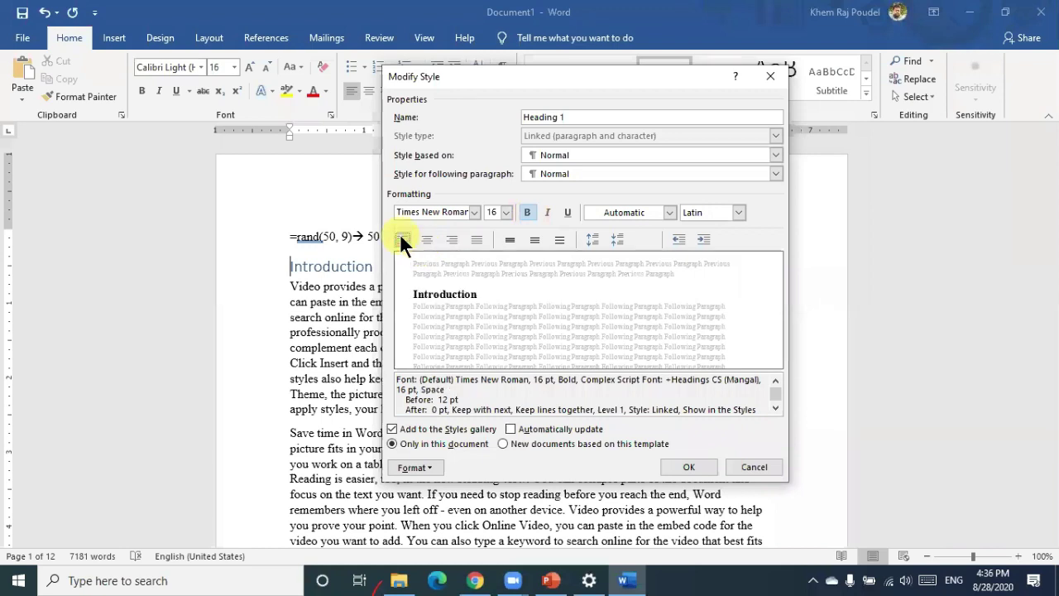
left_click(694, 467)
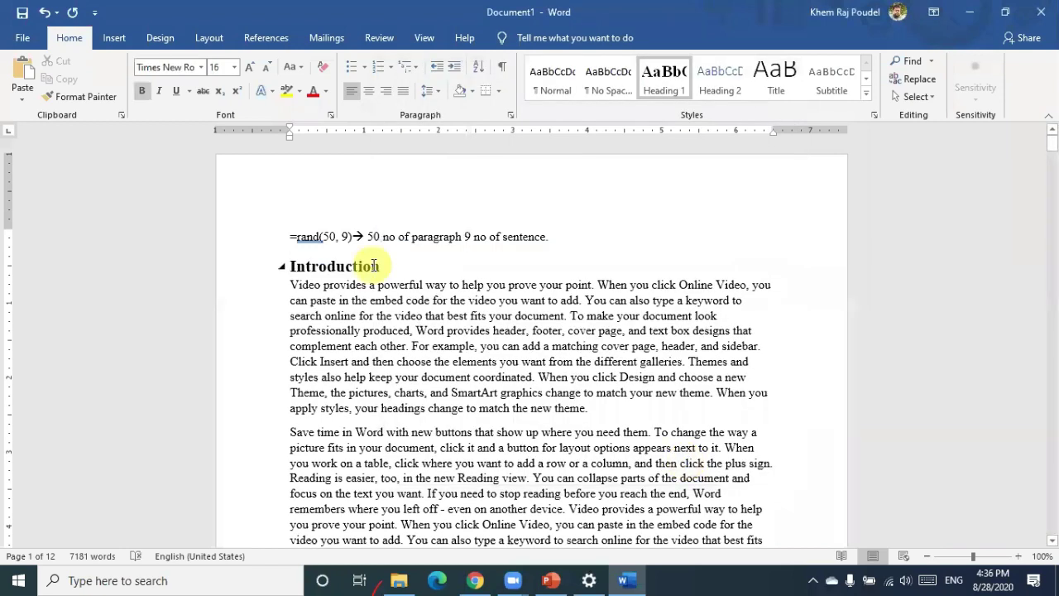
Open the Heading 2 style settings and set its font to Times New Roman
right_click(716, 75)
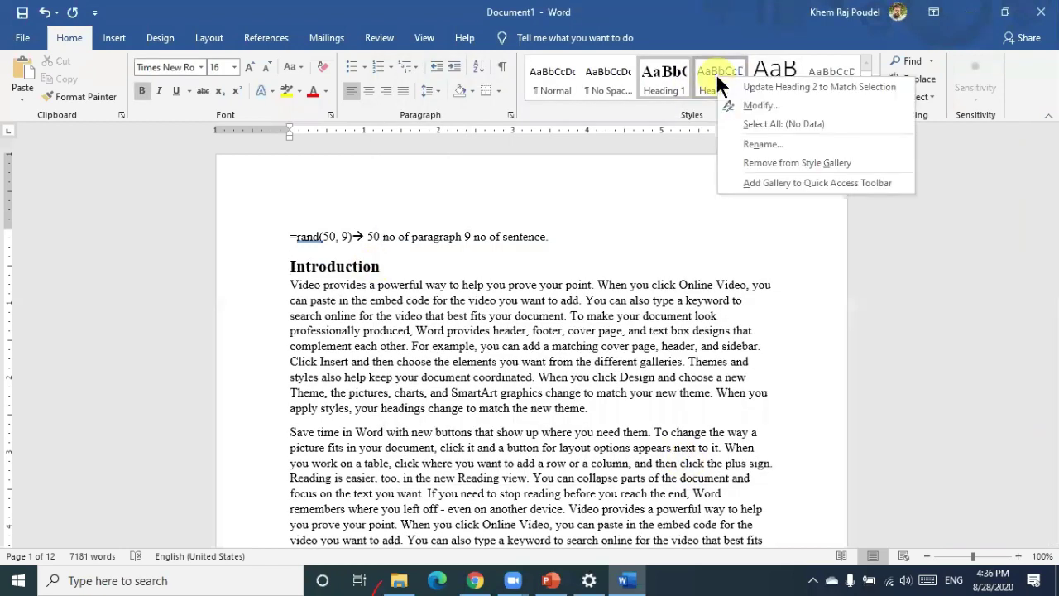
left_click(750, 106)
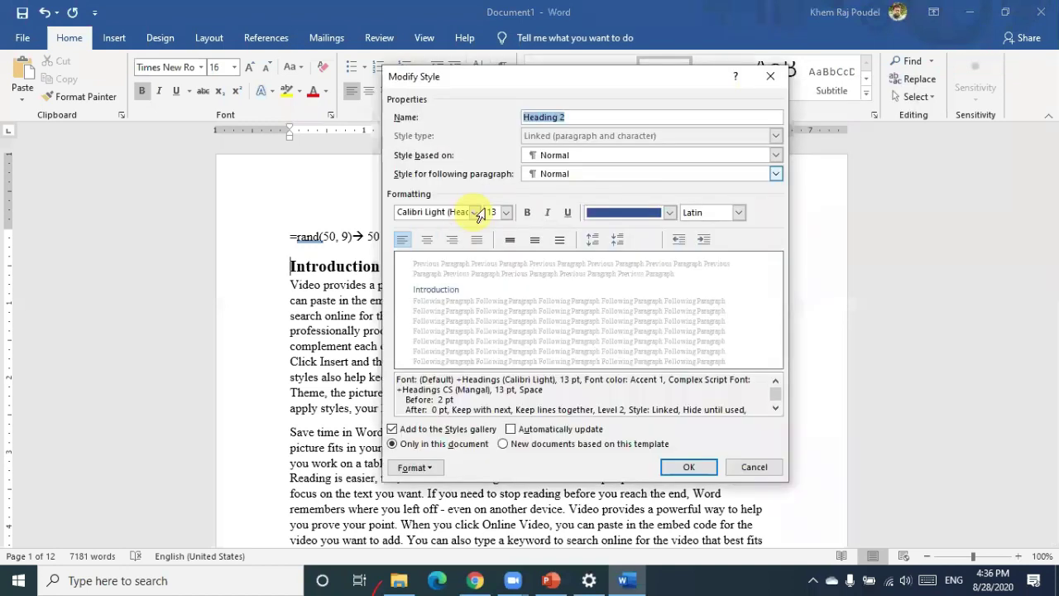
left_click(462, 212)
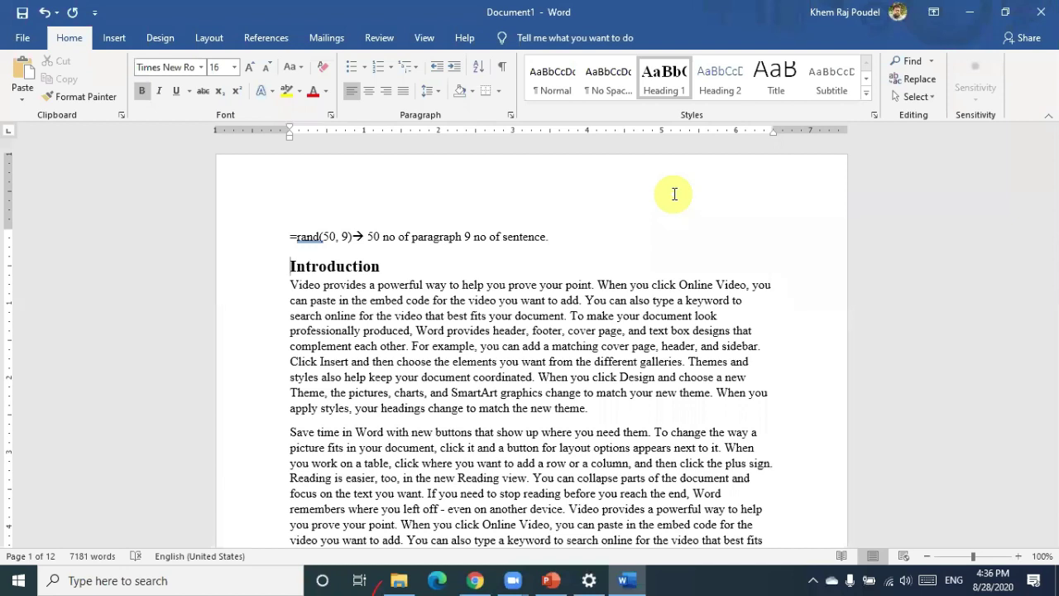
left_click(721, 77)
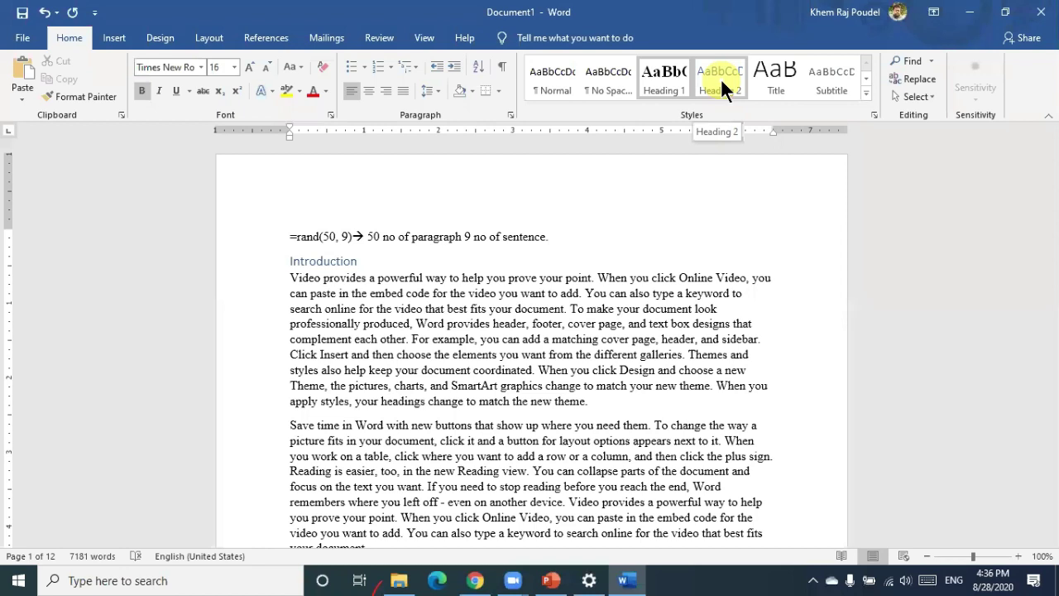
right_click(721, 78)
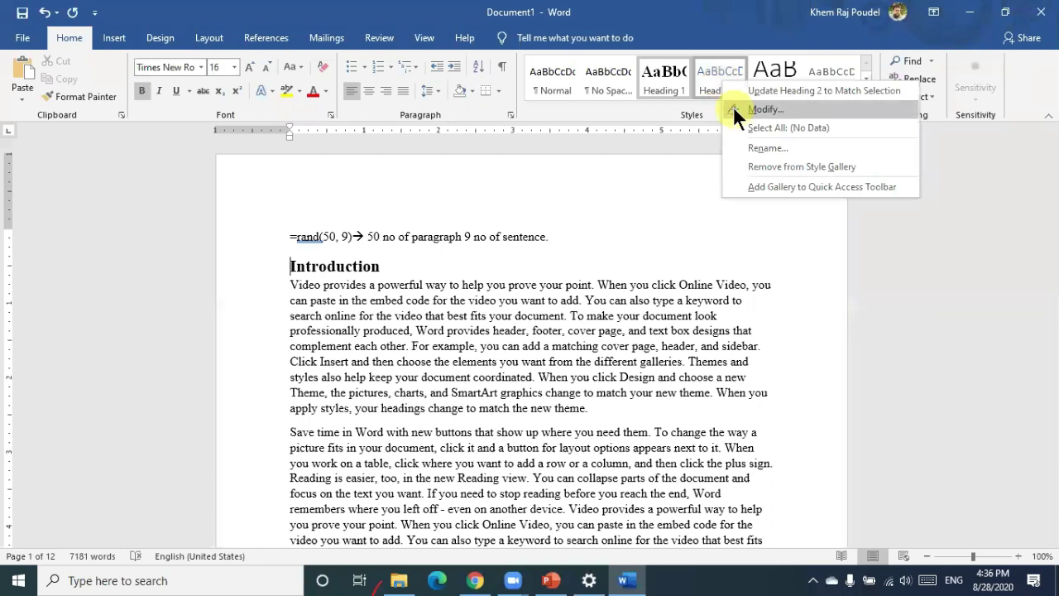
left_click(734, 109)
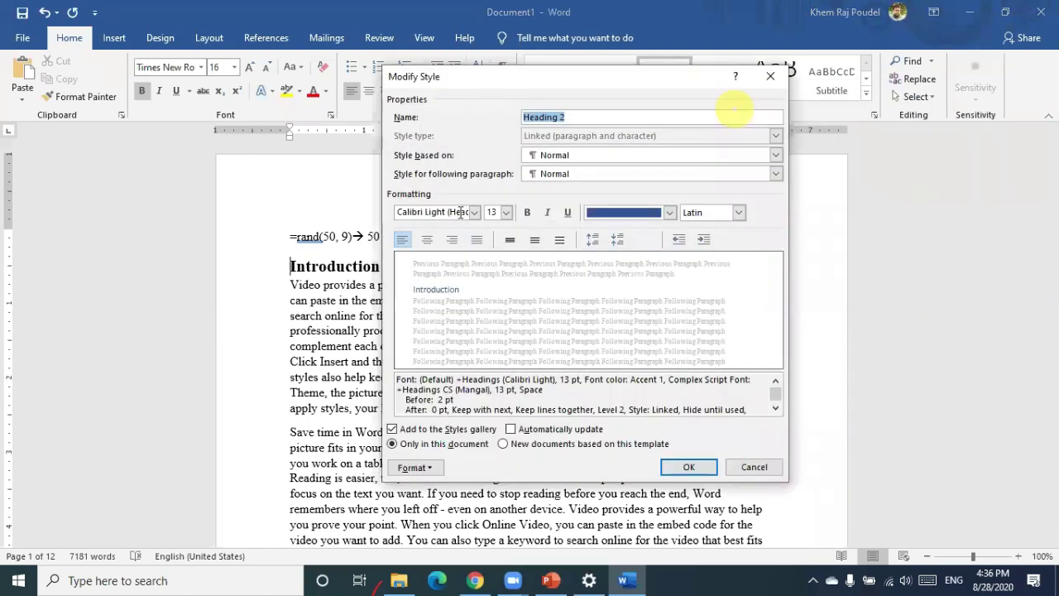
left_click(460, 212)
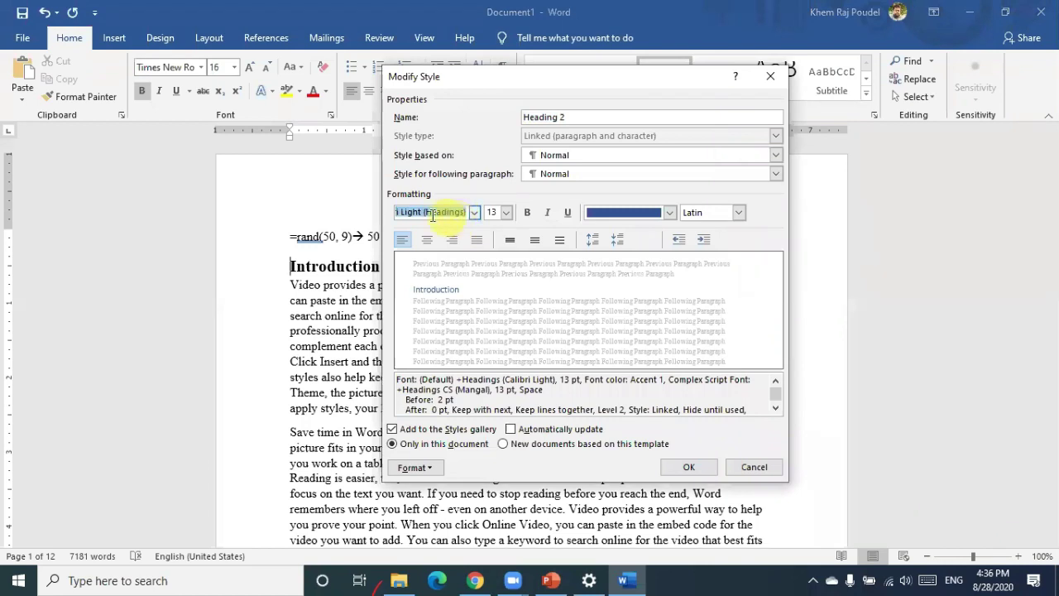
type("Times")
left_click(491, 211)
Make Heading 2 14 pt, bold and Automatic colour, and save the style
left_click(506, 213)
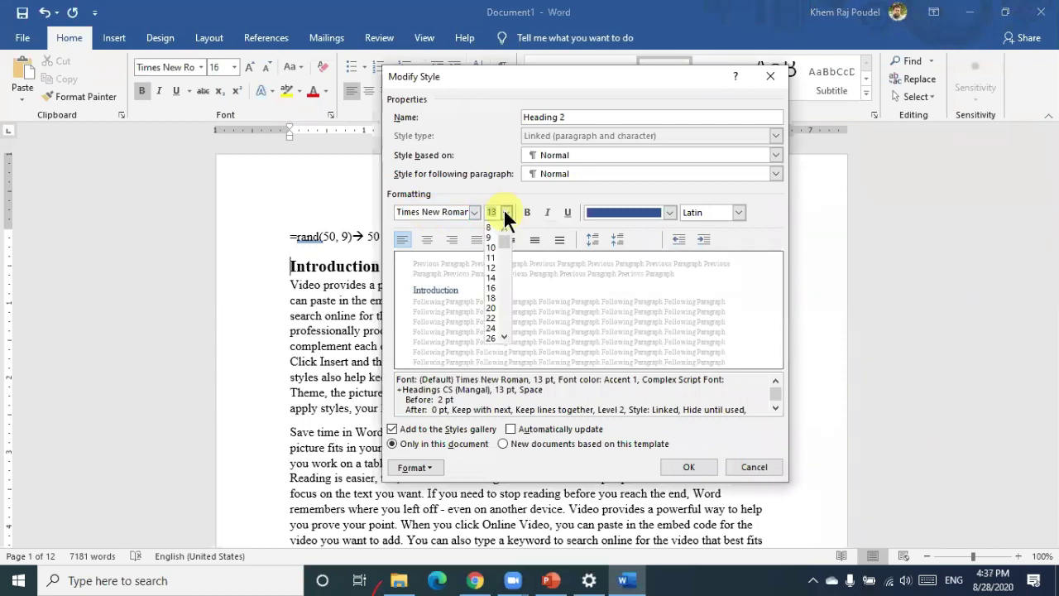
left_click(492, 278)
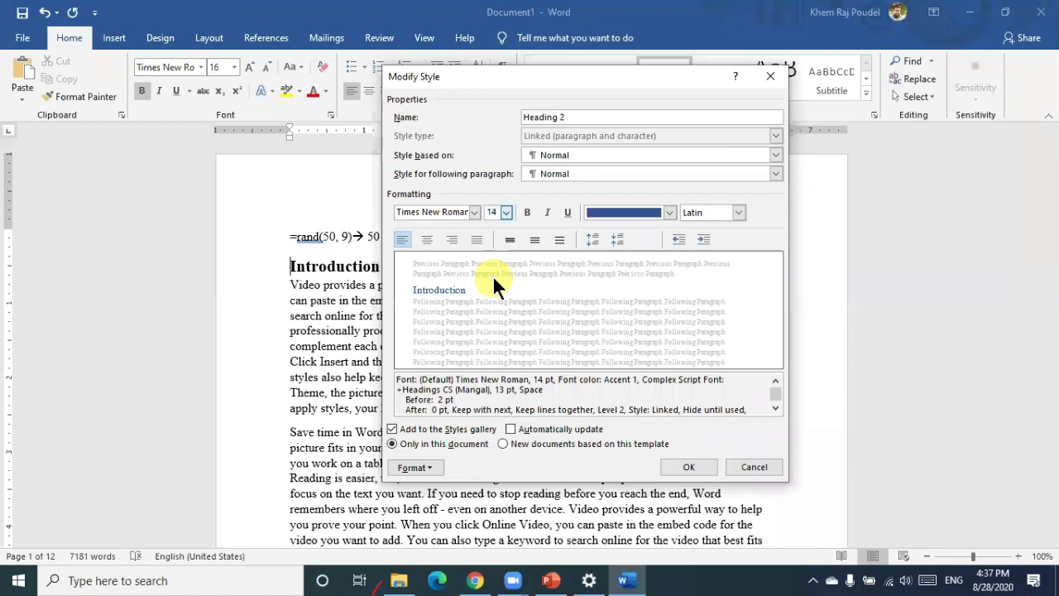
left_click(526, 212)
left_click(669, 212)
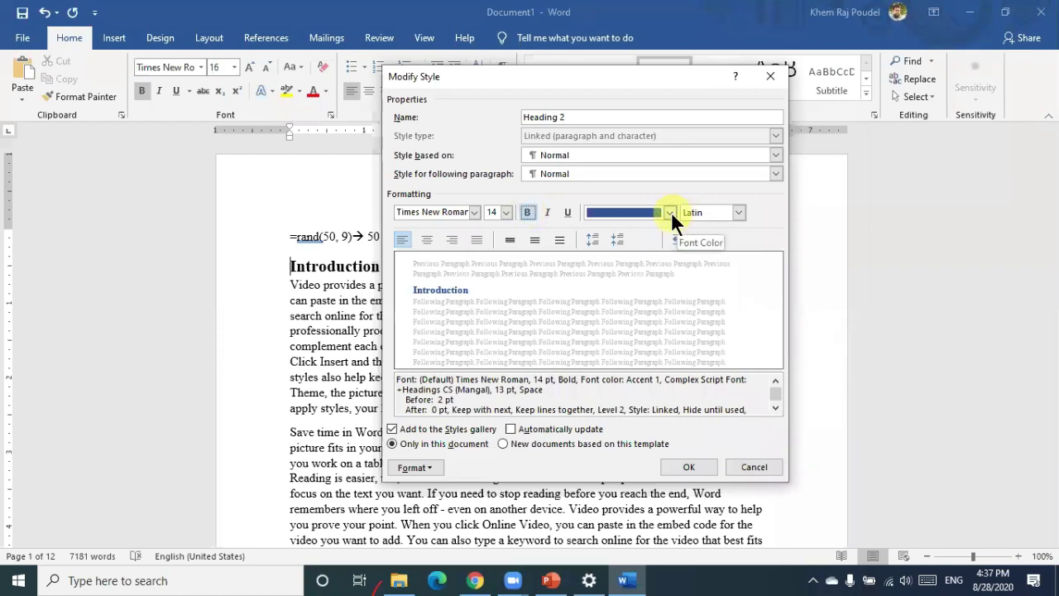
left_click(597, 234)
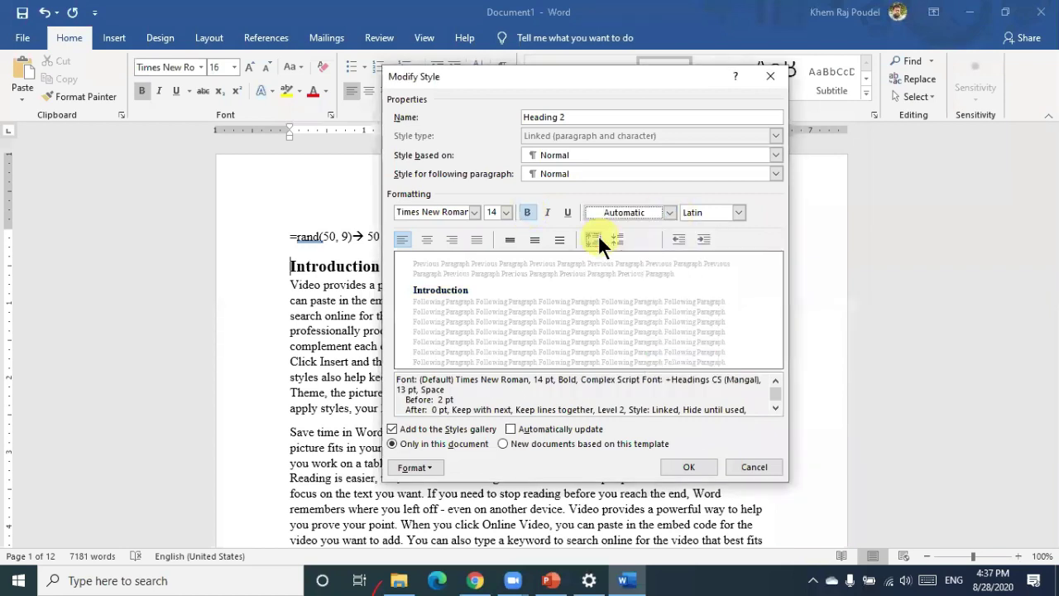
left_click(688, 466)
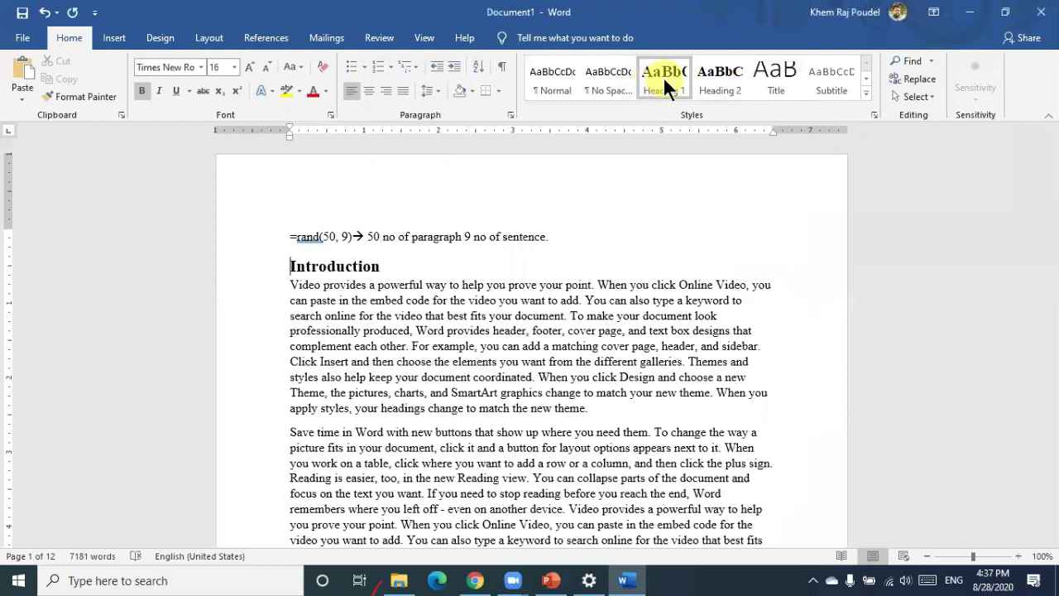
right_click(662, 77)
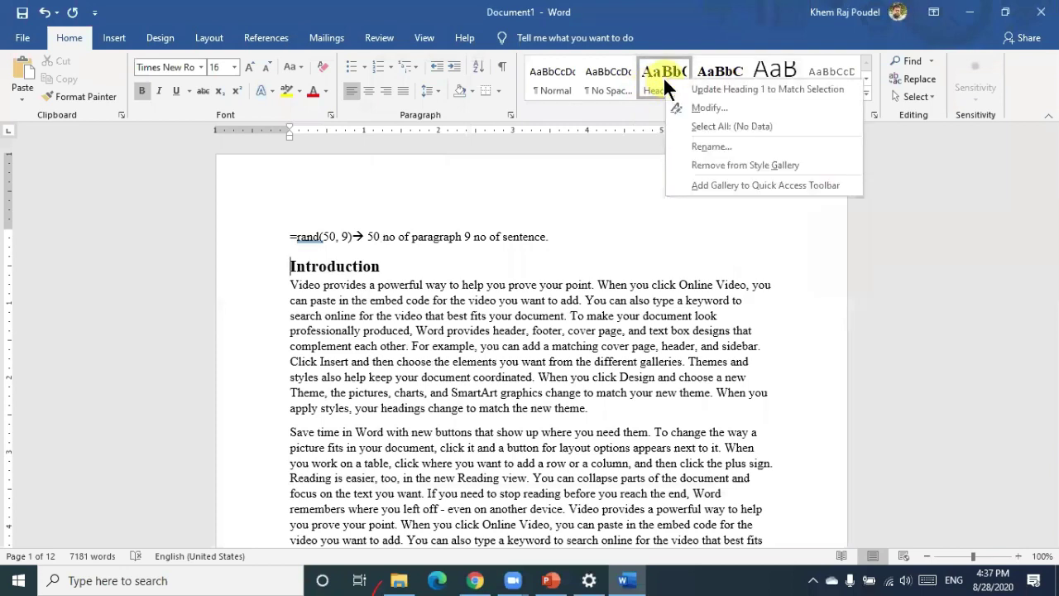
left_click(695, 106)
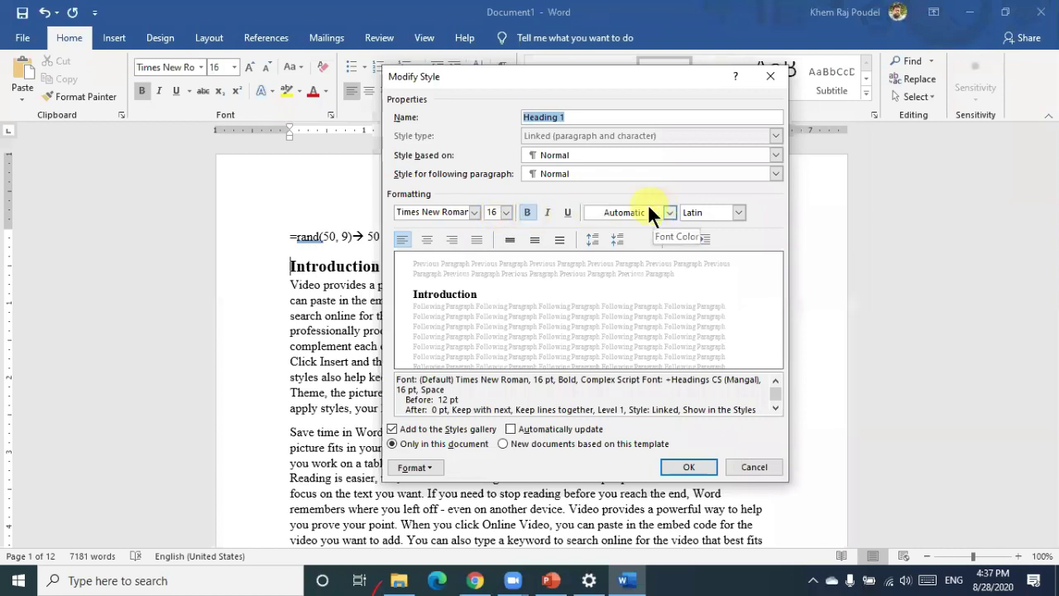
left_click(686, 465)
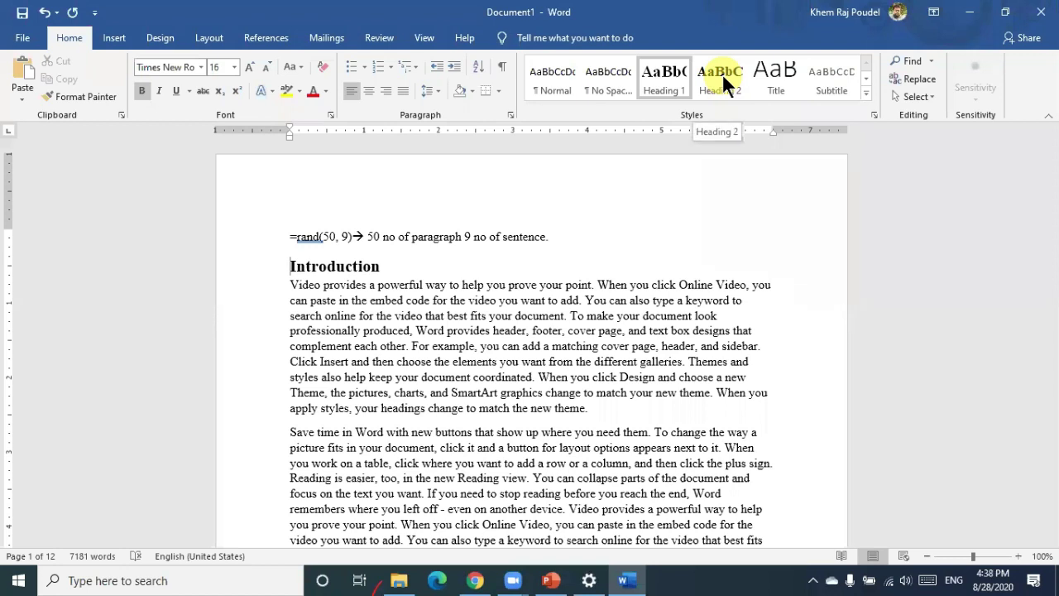
Insert a 'Significance of study' line before the 'Reading is easier' paragraph and make it Heading 1
scroll(574, 218, "down", 2)
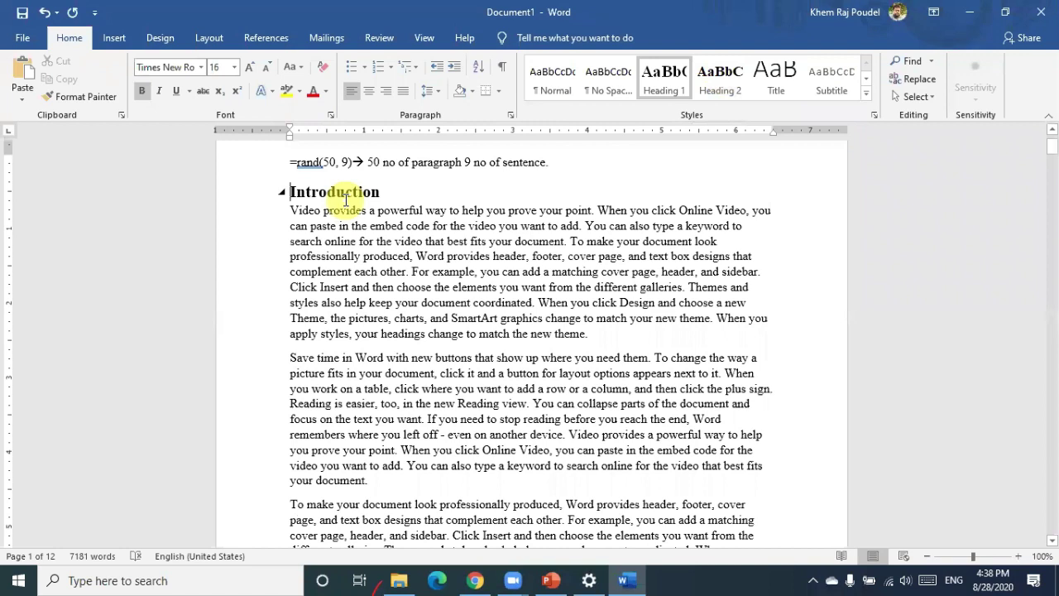
scroll(346, 199, "down", 2)
scroll(346, 199, "down", 3)
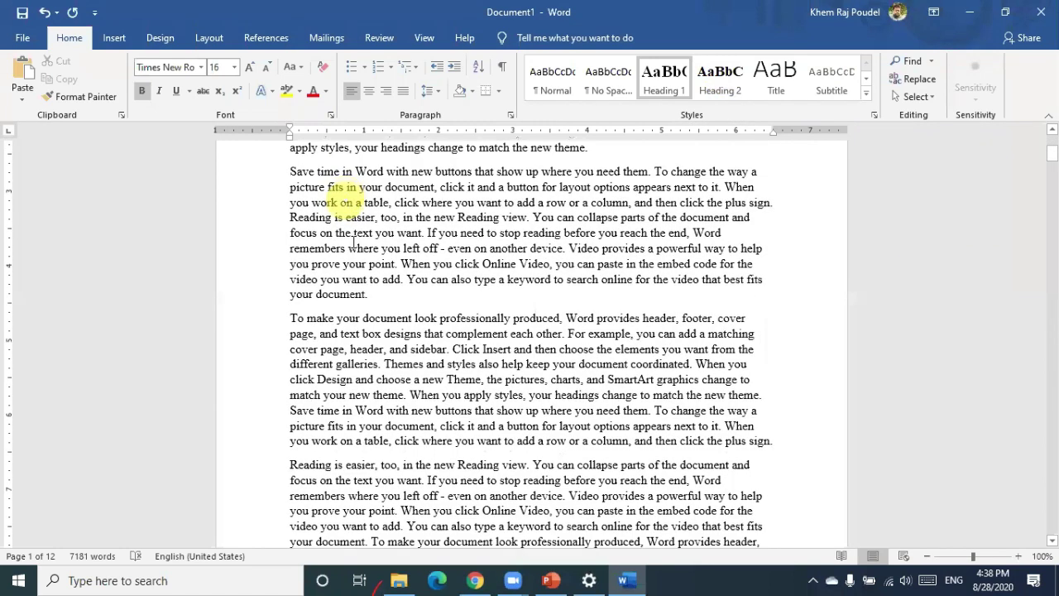
scroll(354, 242, "down", 3)
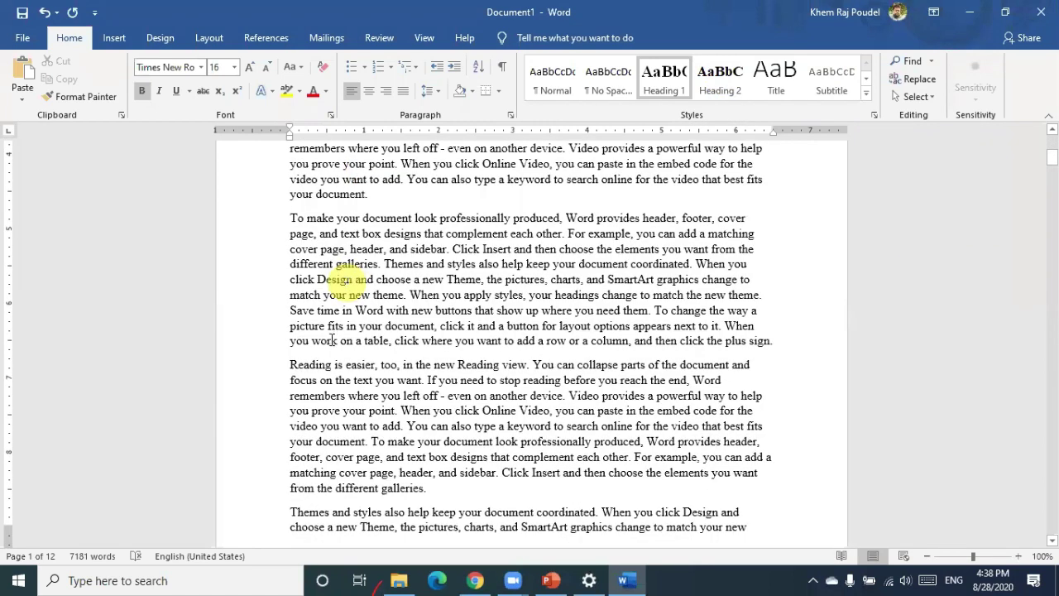
scroll(300, 327, "down", 1)
left_click(291, 318)
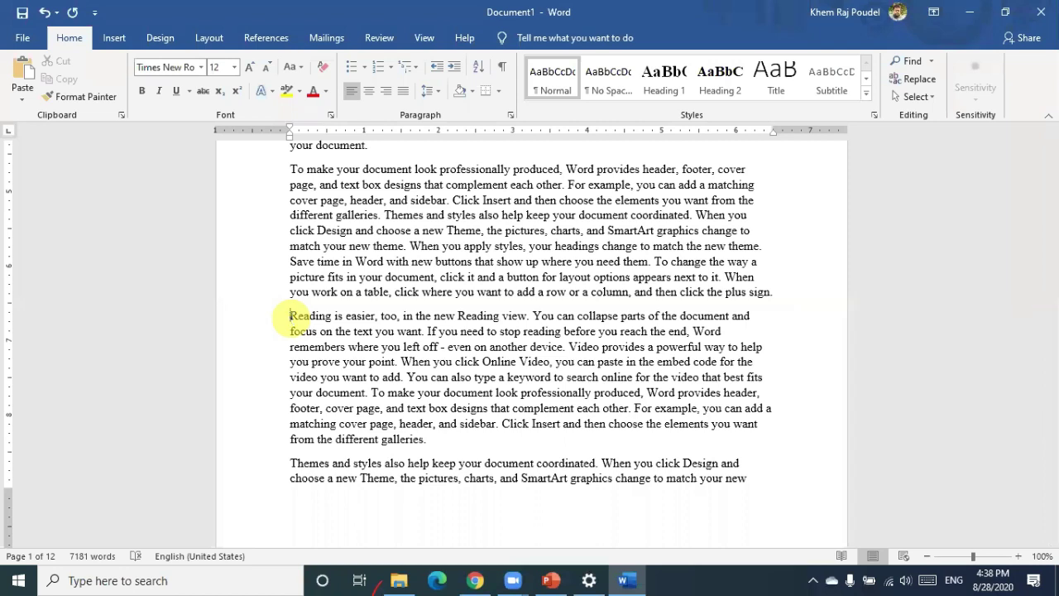
key("Return")
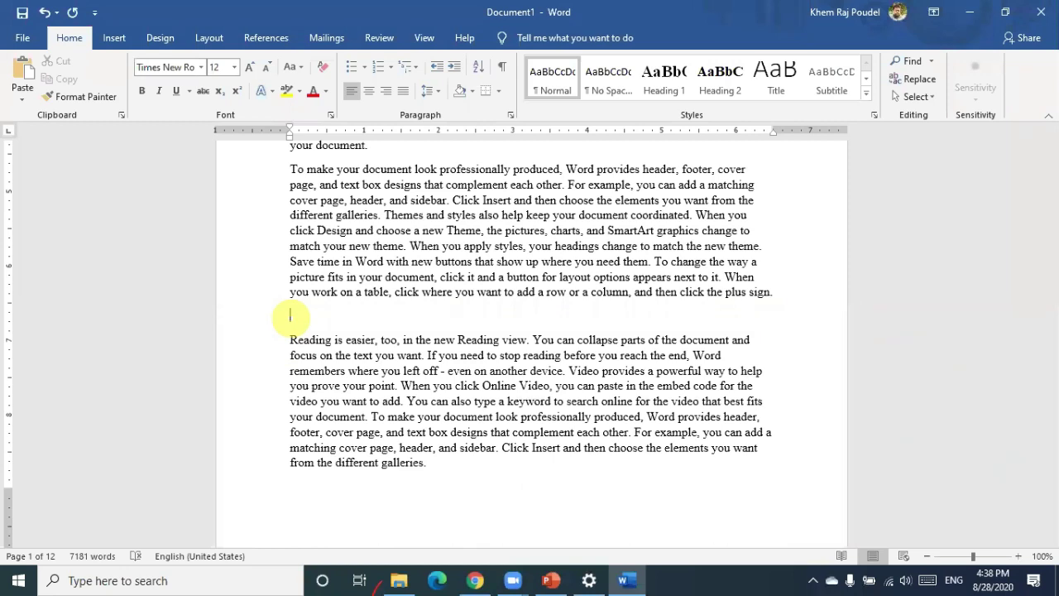
type("significance of study")
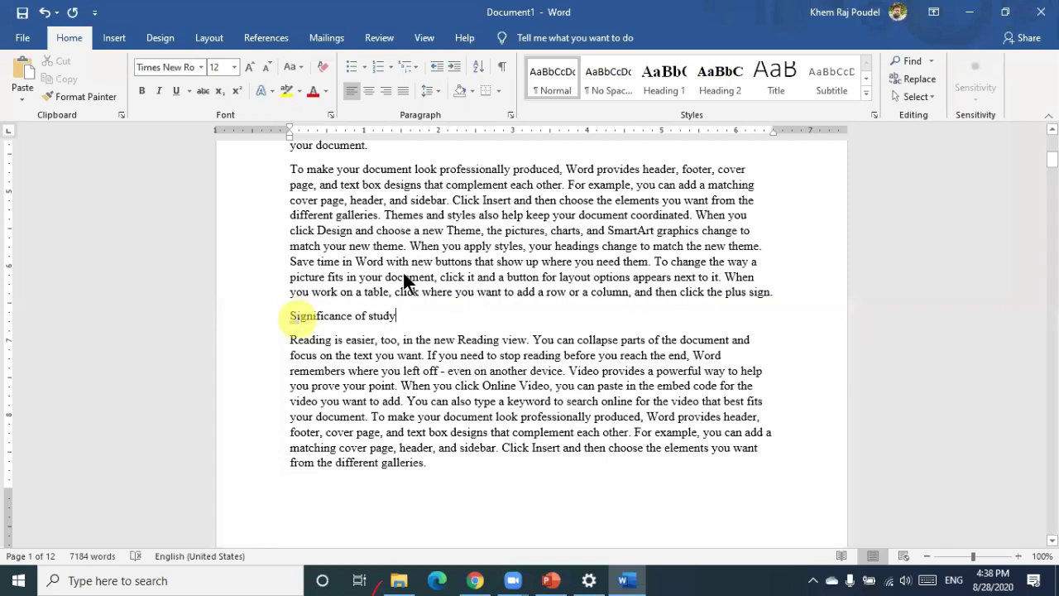
left_click(660, 83)
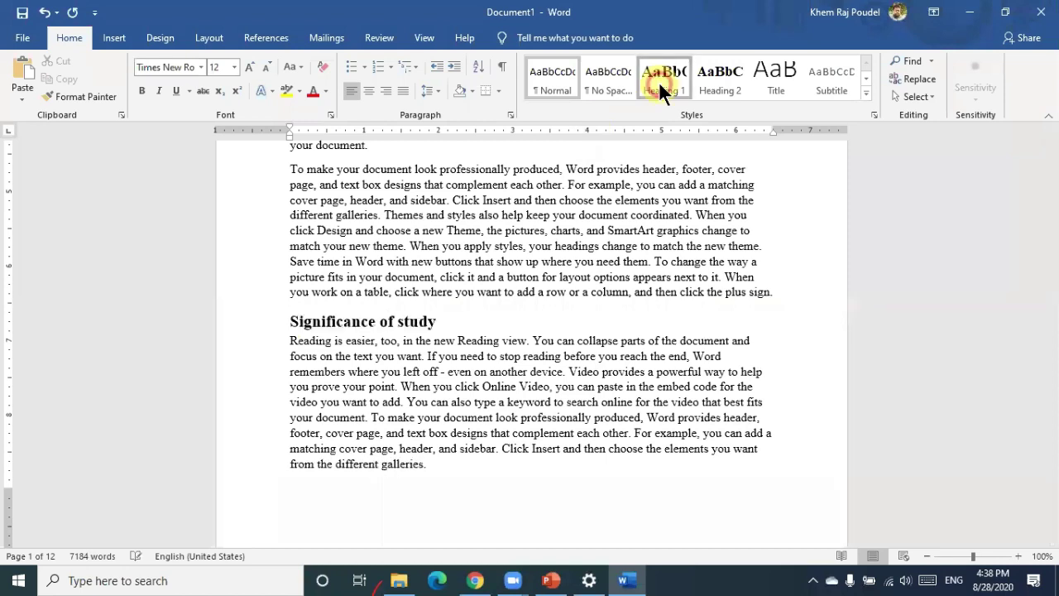
Try a page break after the heading, then undo it so the body text flows on
scroll(523, 297, "down", 2)
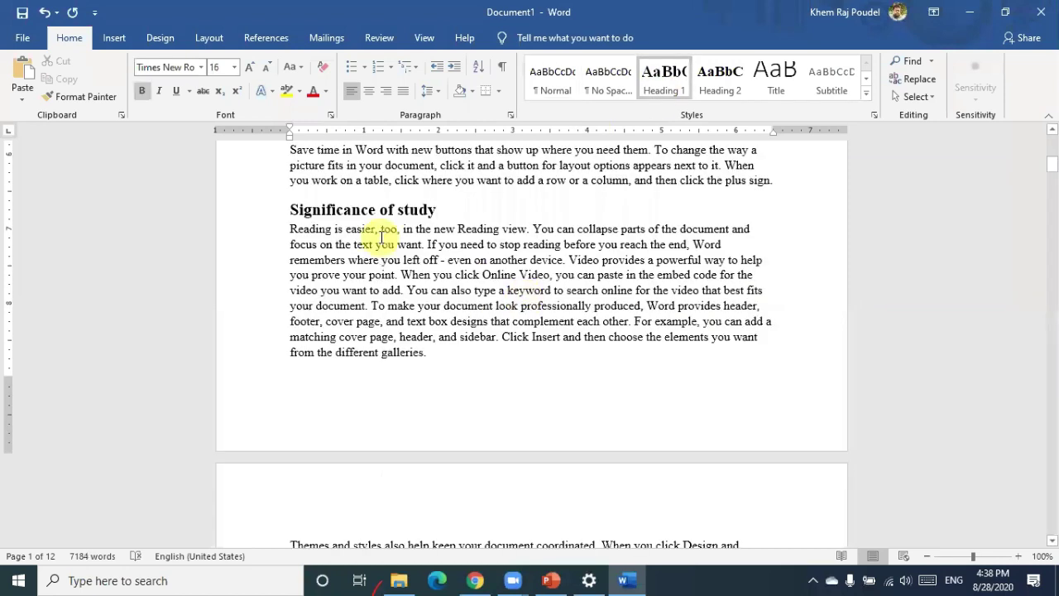
scroll(383, 250, "up", 4)
scroll(384, 252, "up", 5)
scroll(384, 252, "down", 11)
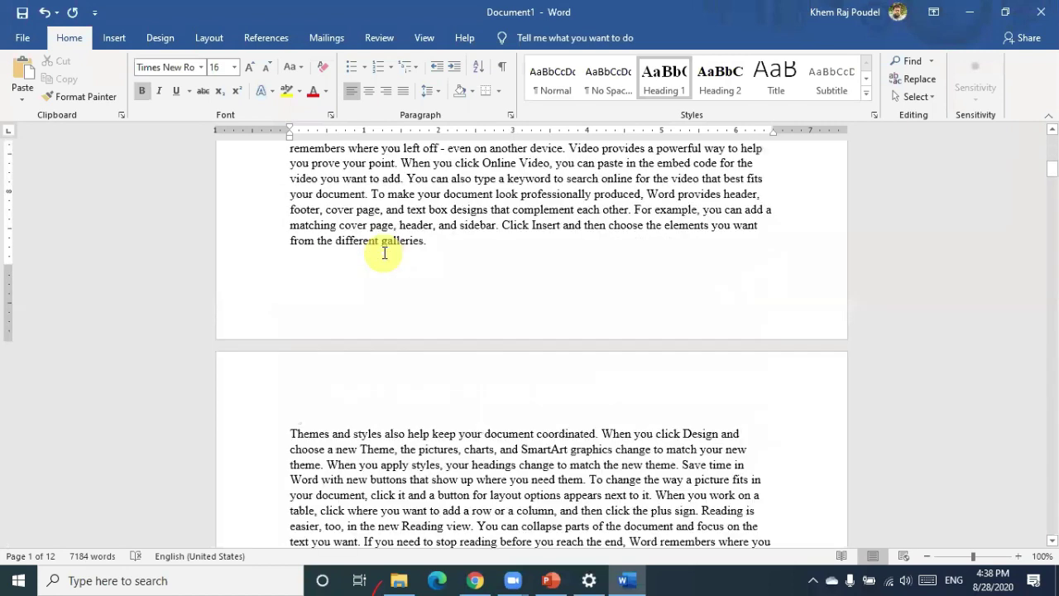
scroll(384, 253, "down", 8)
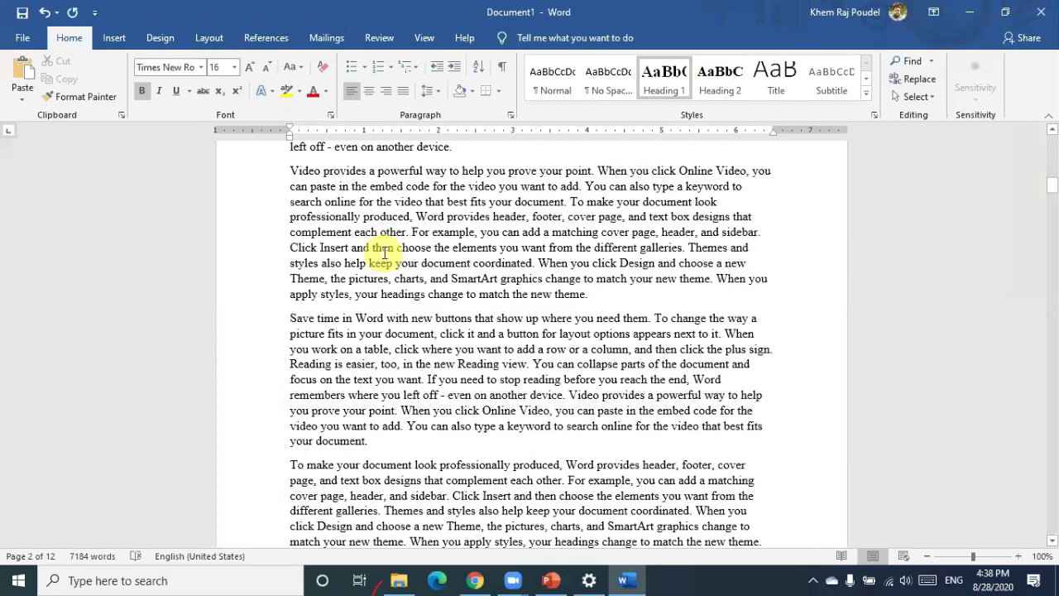
scroll(384, 253, "up", 6)
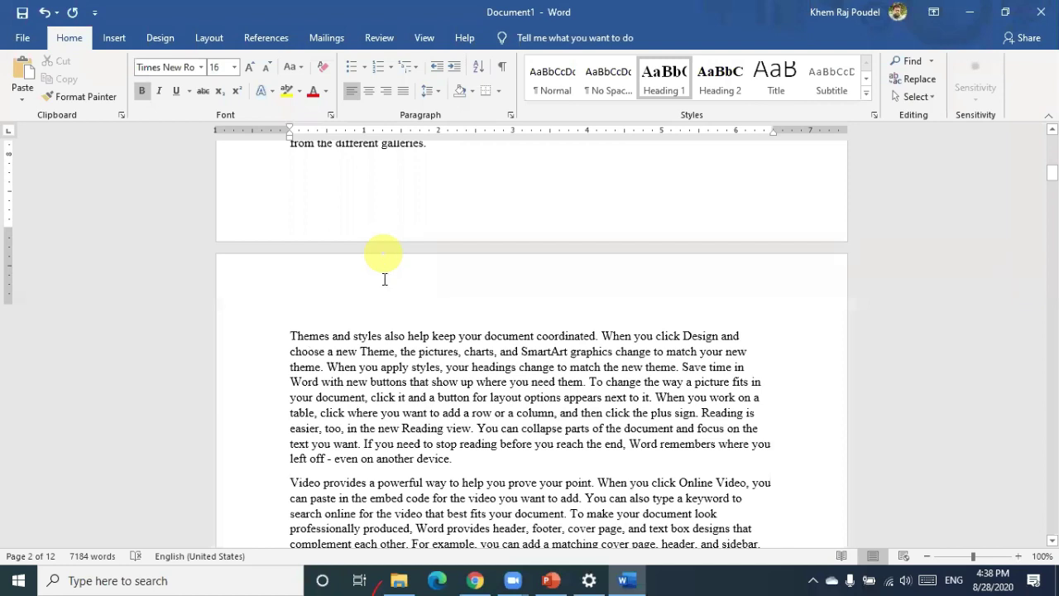
scroll(383, 279, "up", 15)
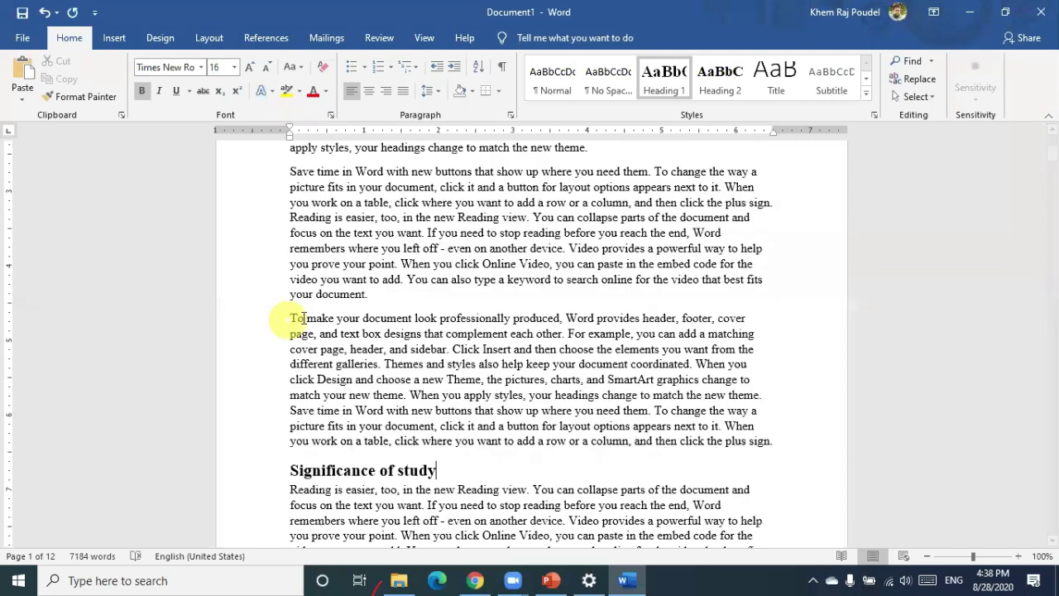
scroll(303, 318, "down", 4)
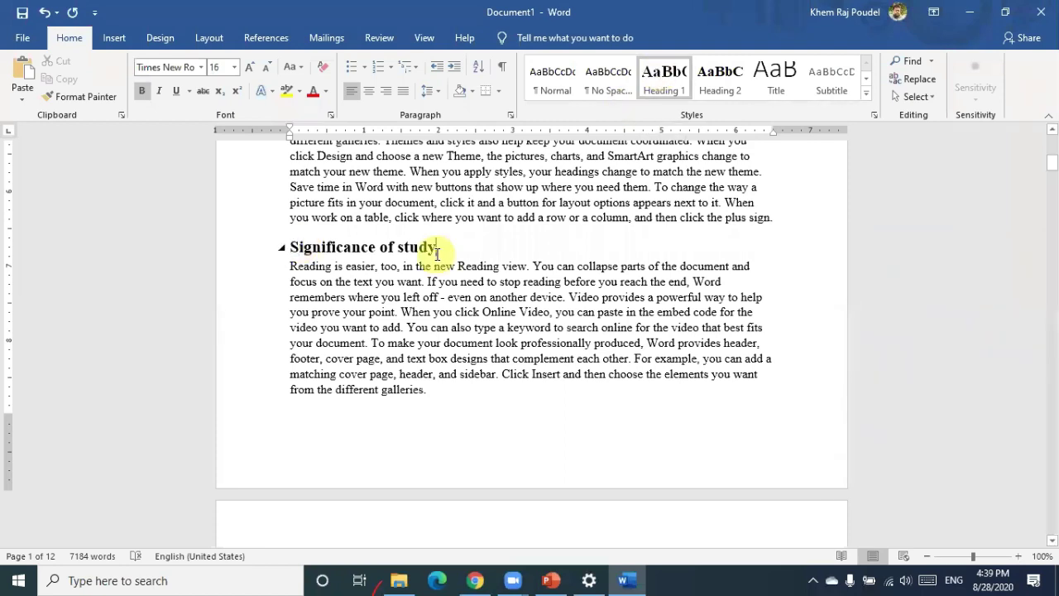
key("ctrl+z")
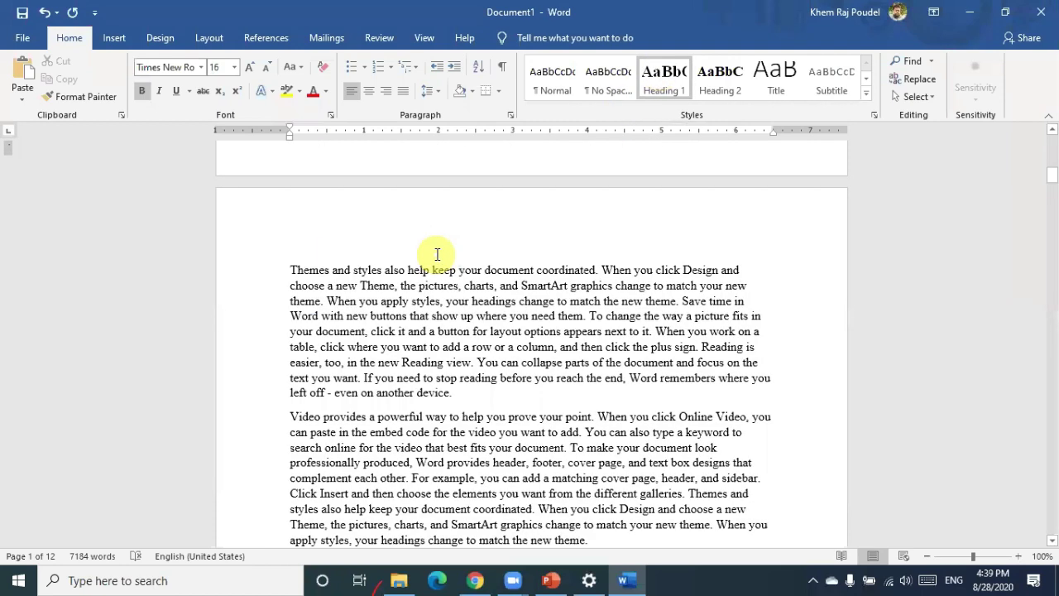
scroll(437, 254, "down", 5)
key("ctrl+z")
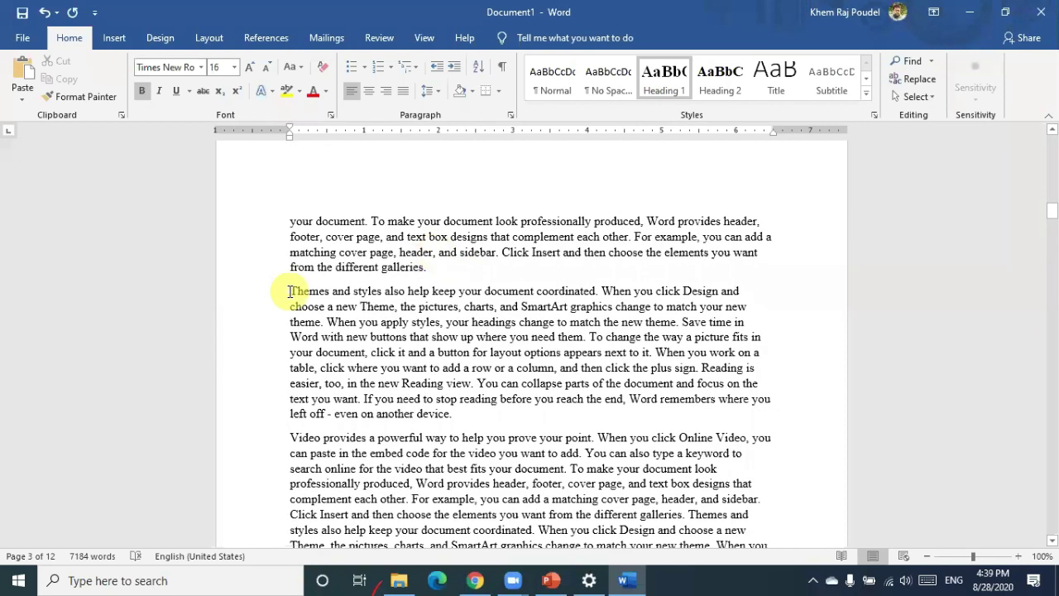
Insert an 'Objectives' line above the Themes paragraph and style it Heading 1
left_click(290, 292)
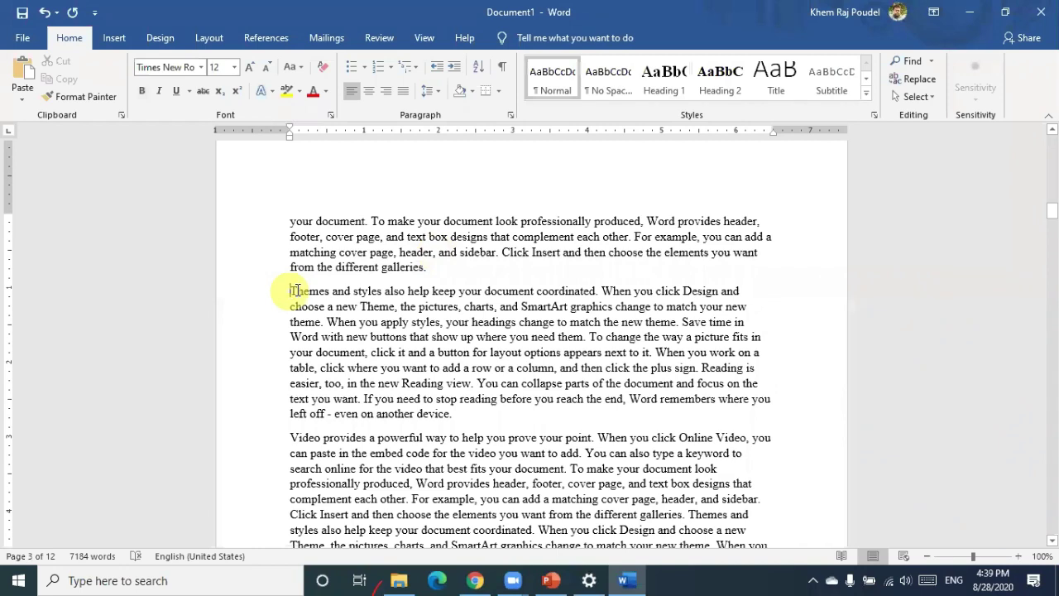
key("Return")
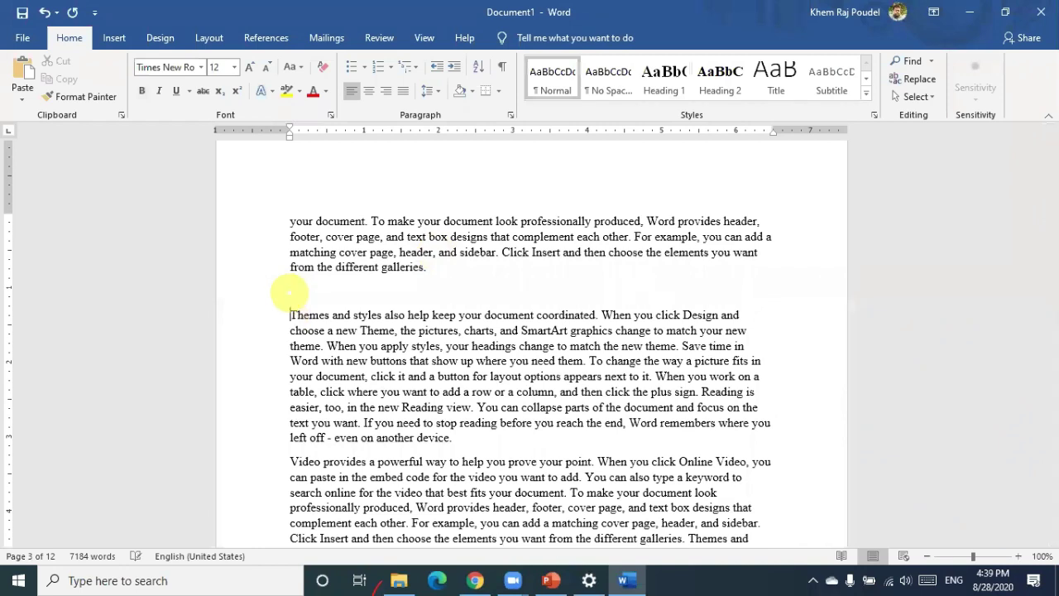
left_click(289, 291)
type("objectives")
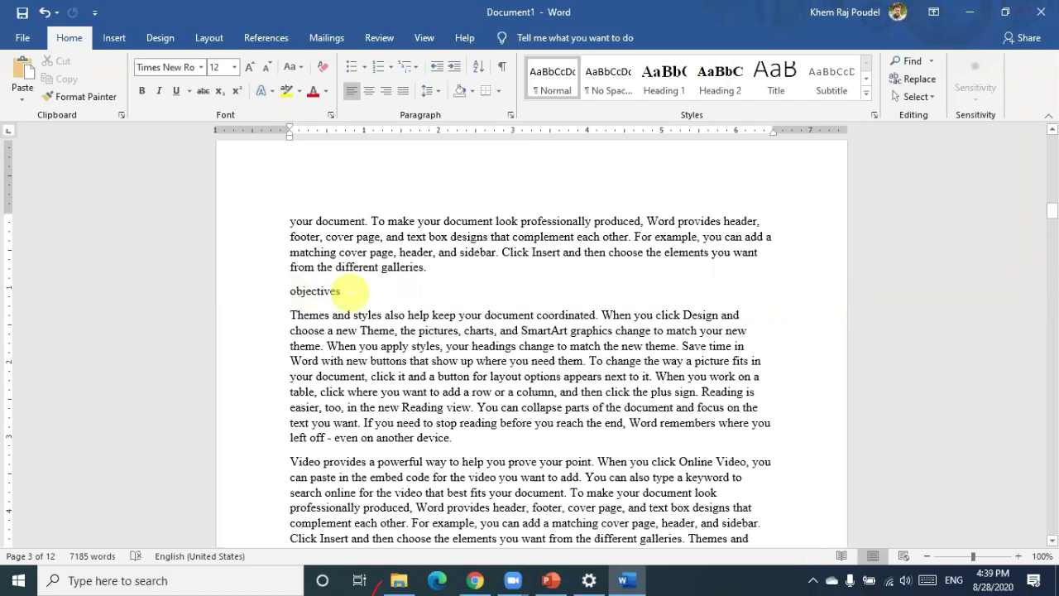
key("BackSpace")
key("BackSpace")
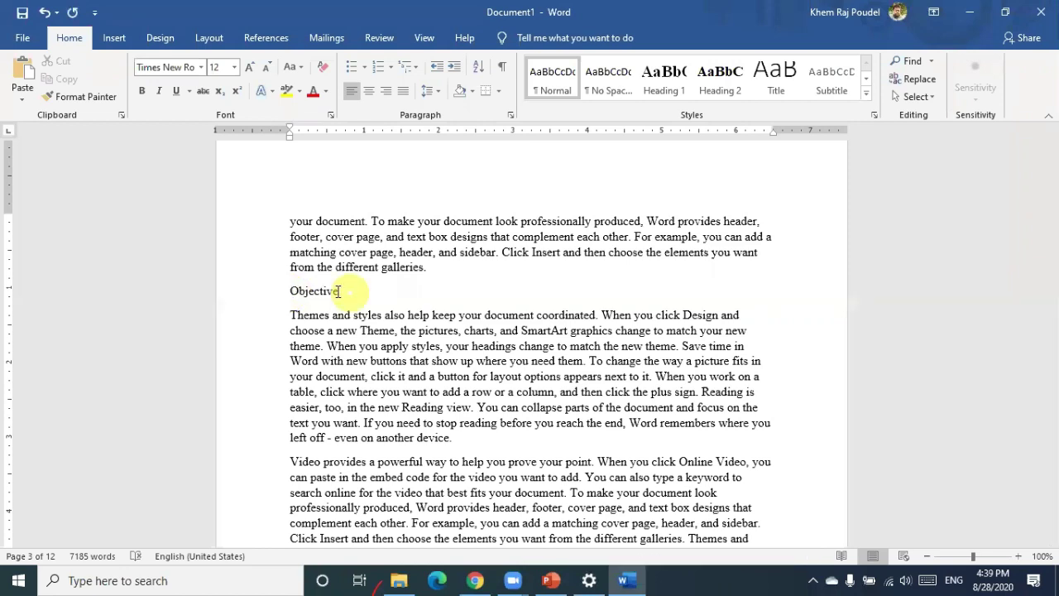
type("s")
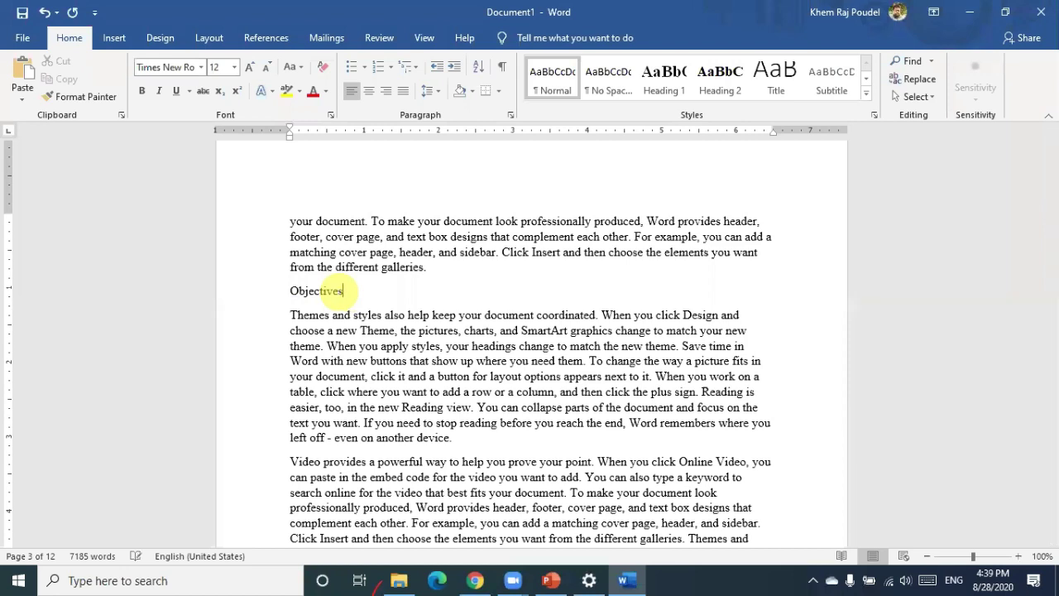
left_click(662, 81)
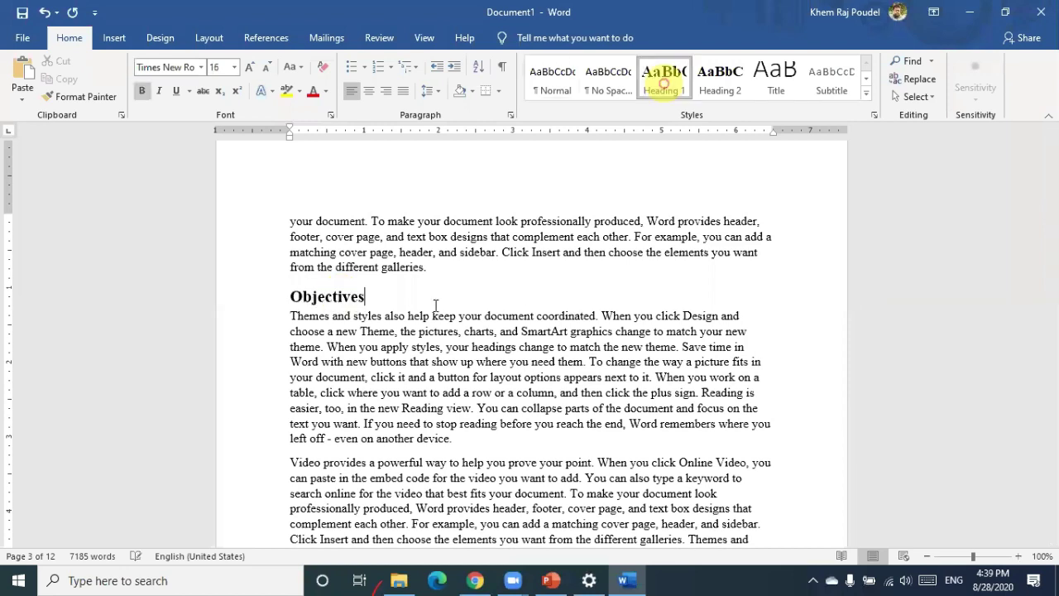
Add 'General objectives' after the paragraph ending 'your document.' as a Heading 2
scroll(433, 308, "down", 2)
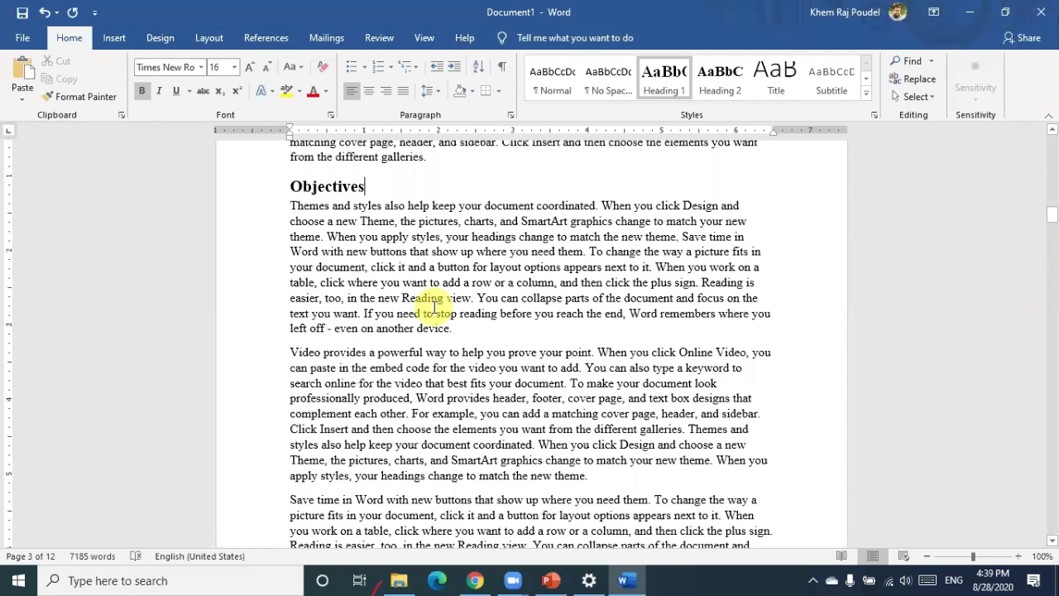
scroll(377, 362, "down", 5)
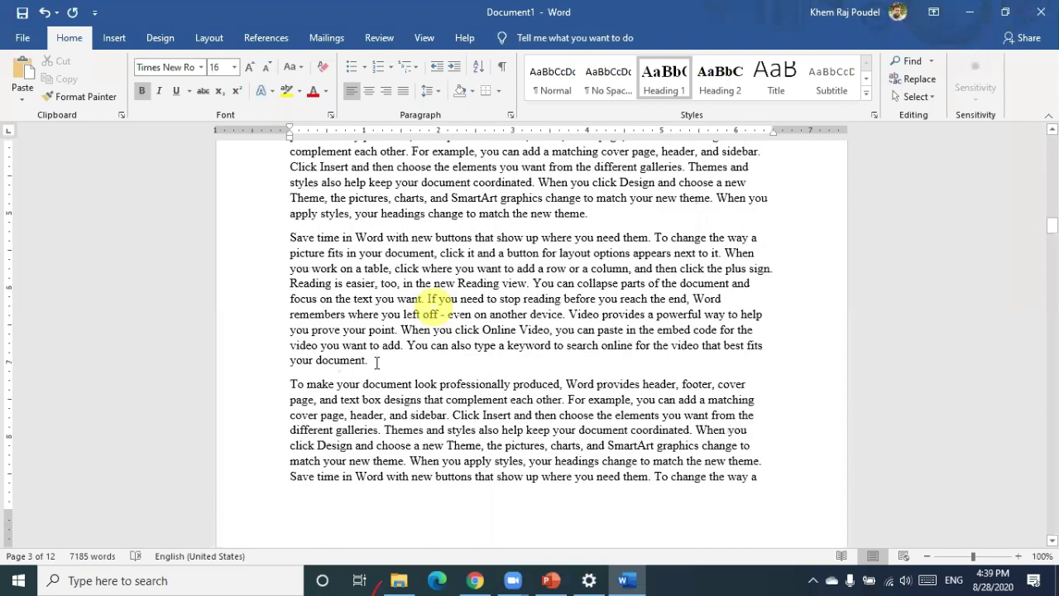
left_click(376, 362)
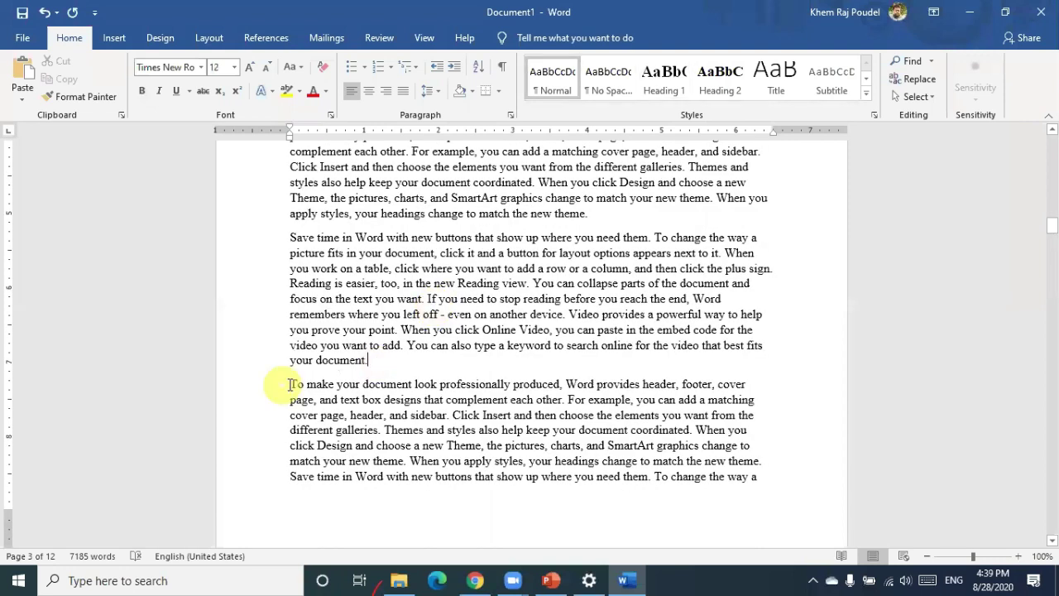
key("Return")
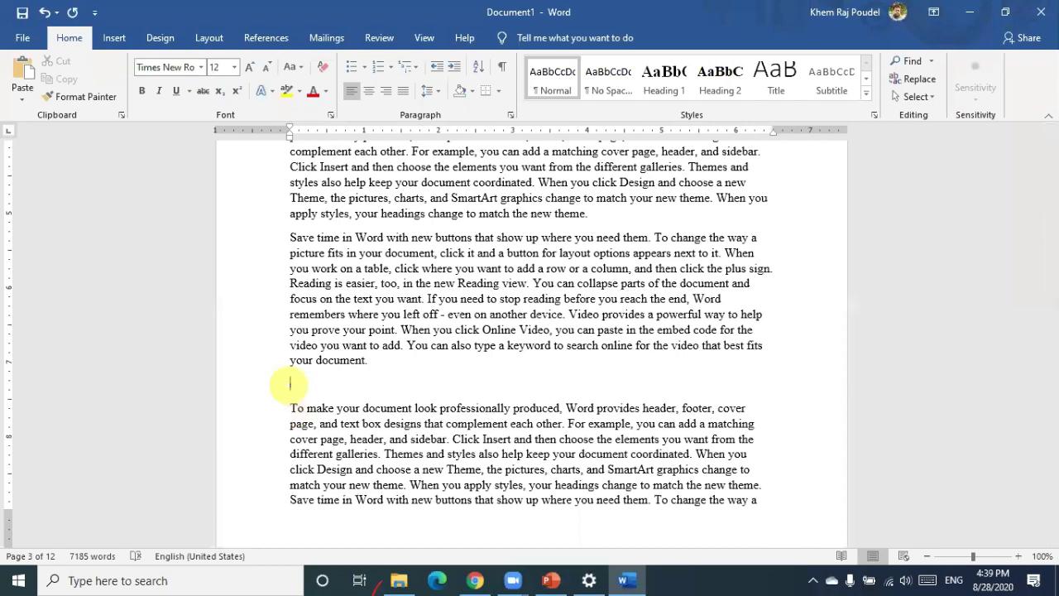
type("General objectives")
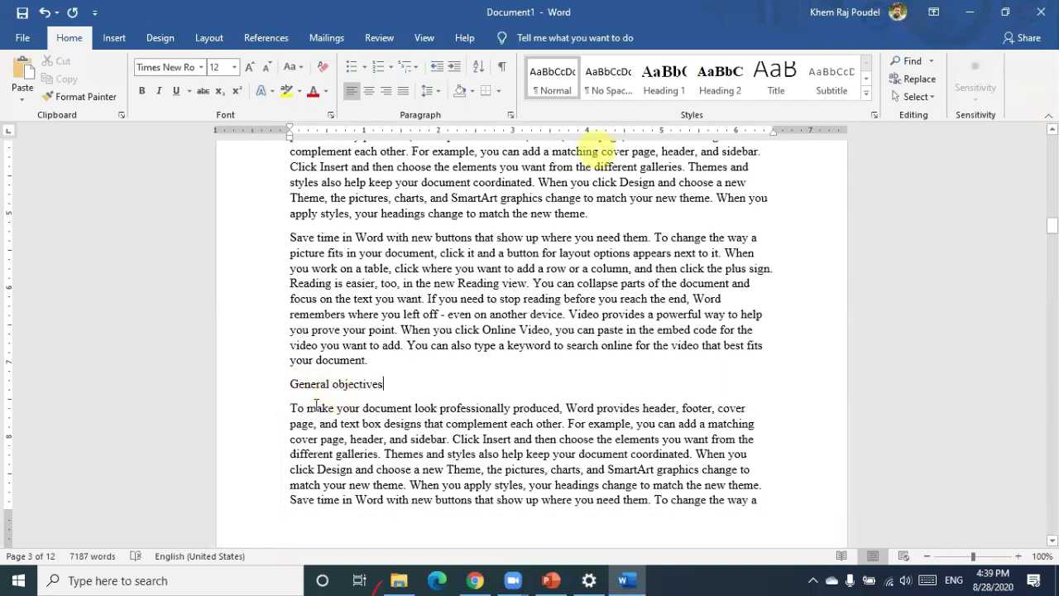
scroll(350, 336, "up", 6)
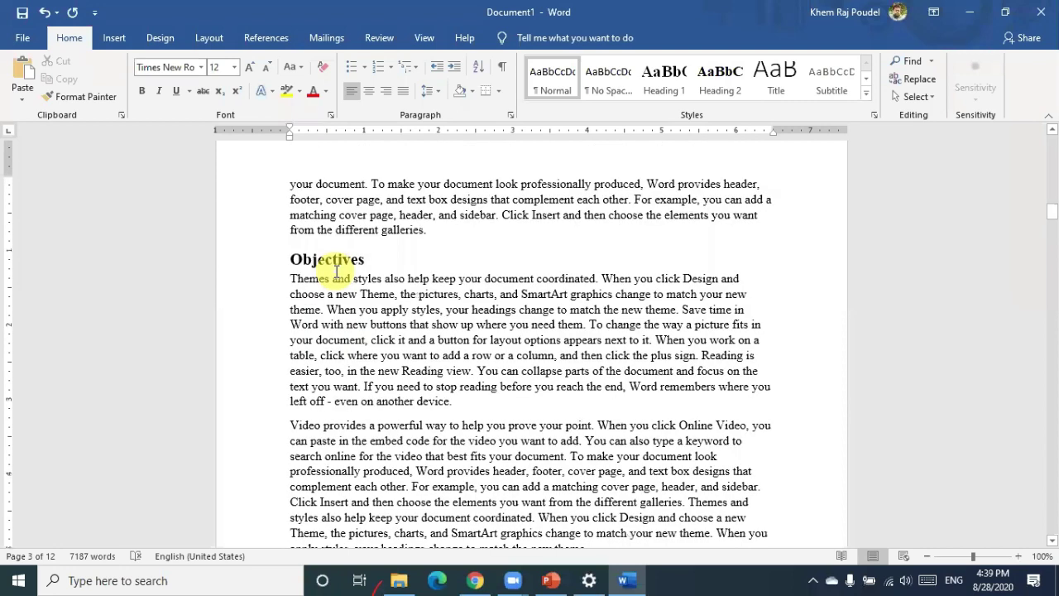
scroll(406, 231, "down", 3)
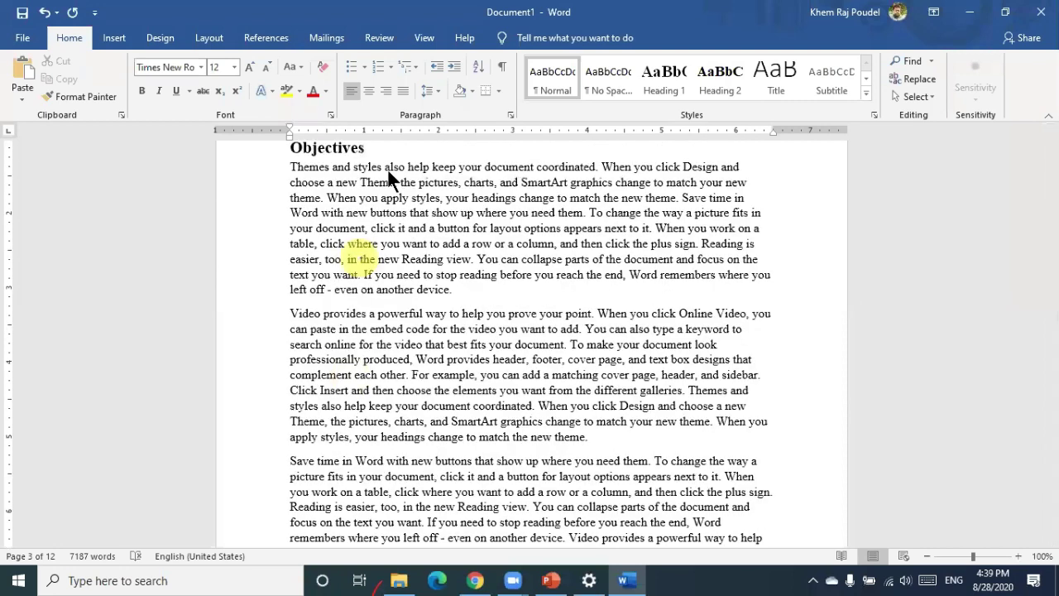
scroll(342, 217, "down", 2)
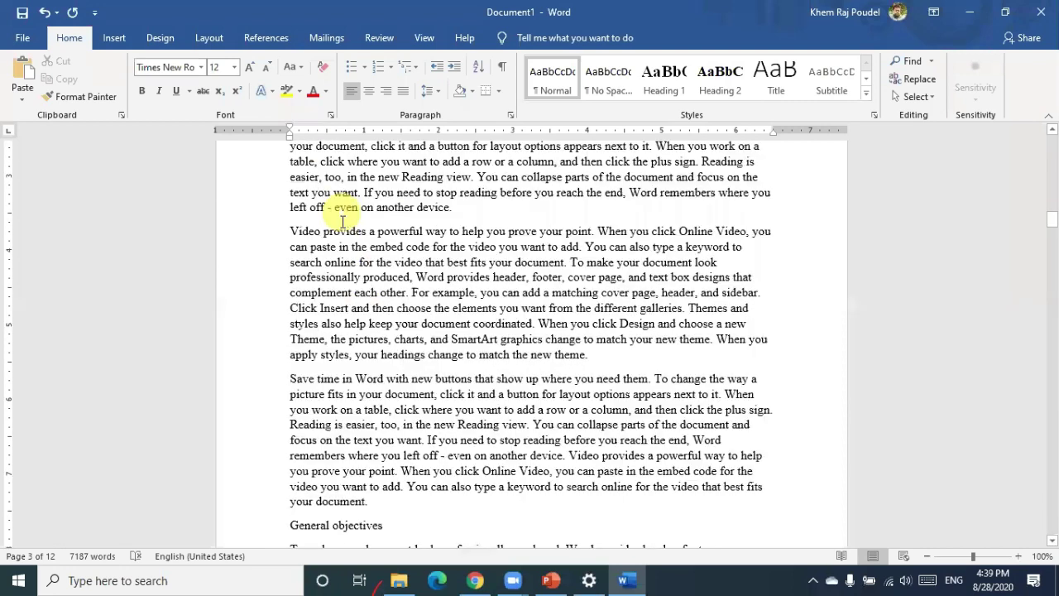
scroll(316, 500, "down", 1)
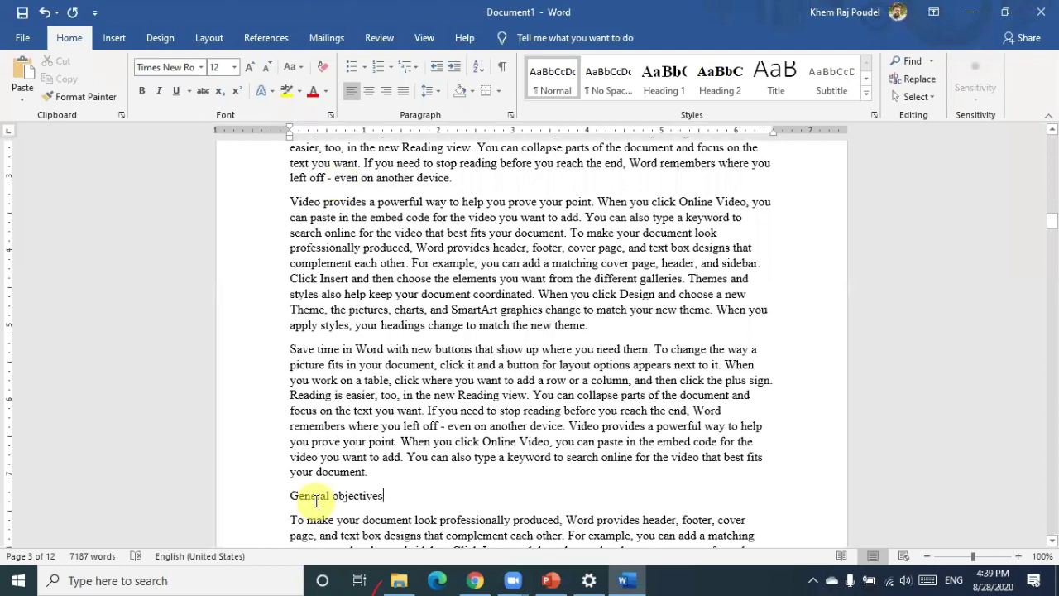
left_click(720, 77)
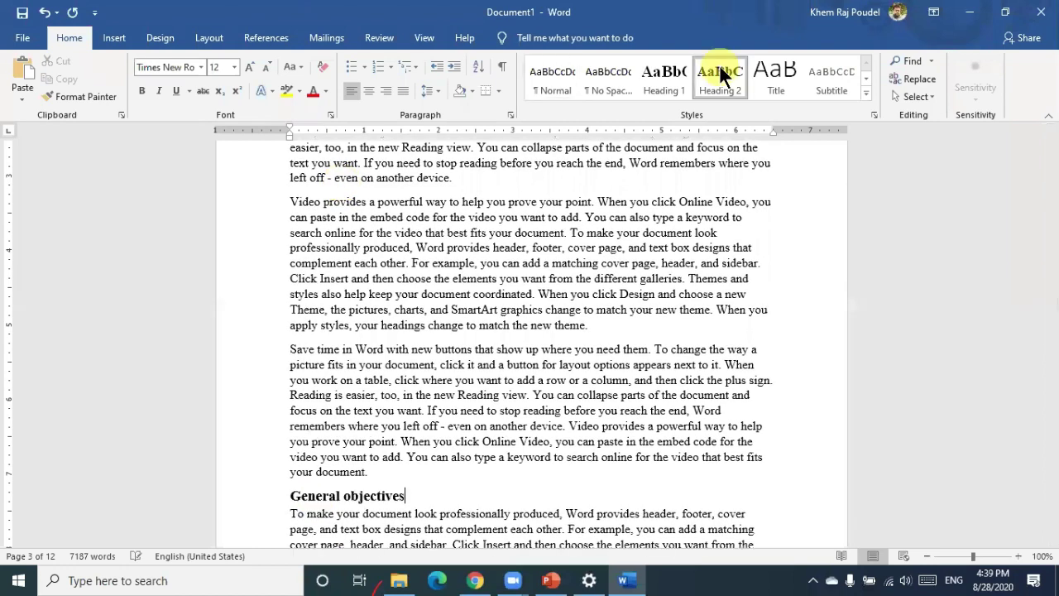
scroll(653, 210, "down", 2)
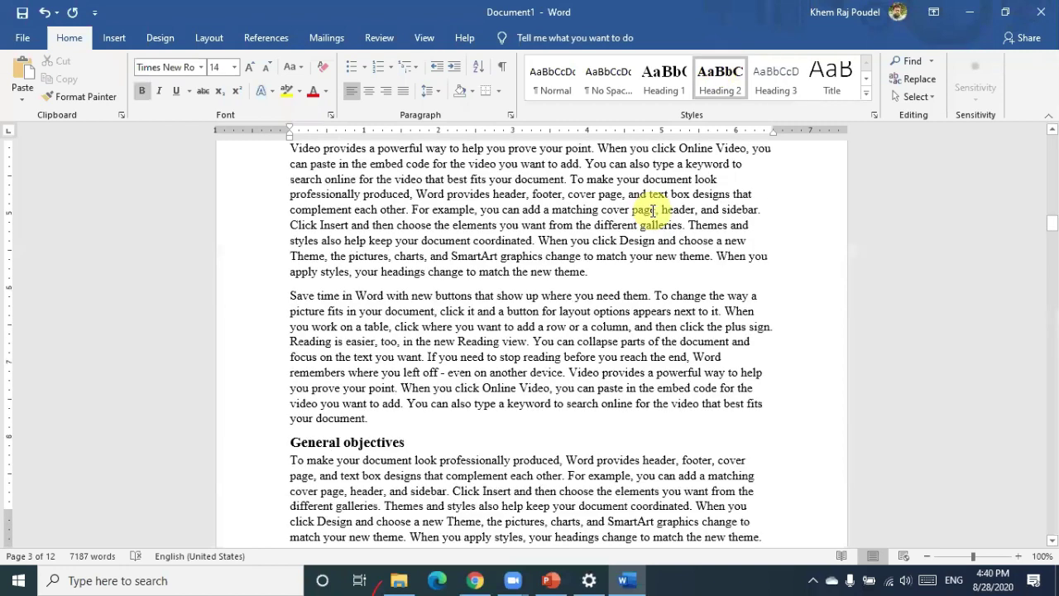
scroll(653, 210, "down", 10)
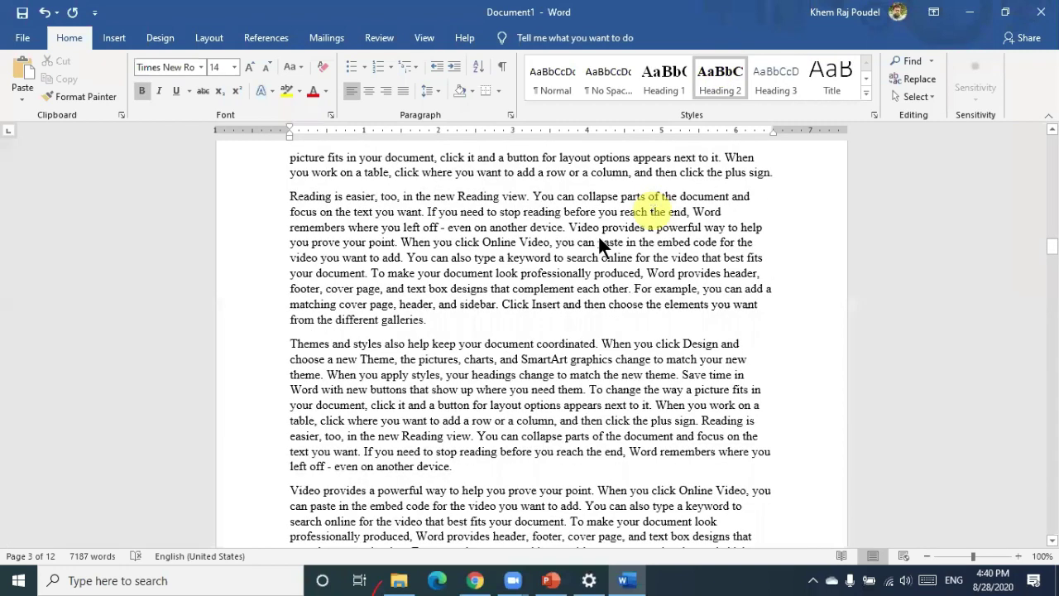
scroll(389, 291, "down", 10)
Start a new page after 'your document.' headed 'Specific objectives' in Heading 2
left_click(382, 284)
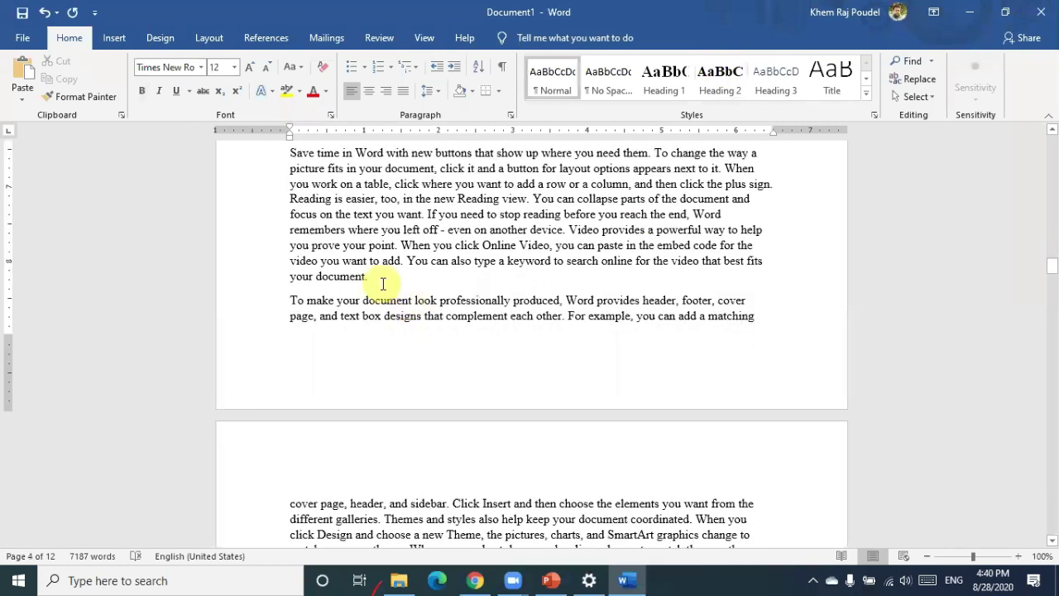
key("ctrl+Return")
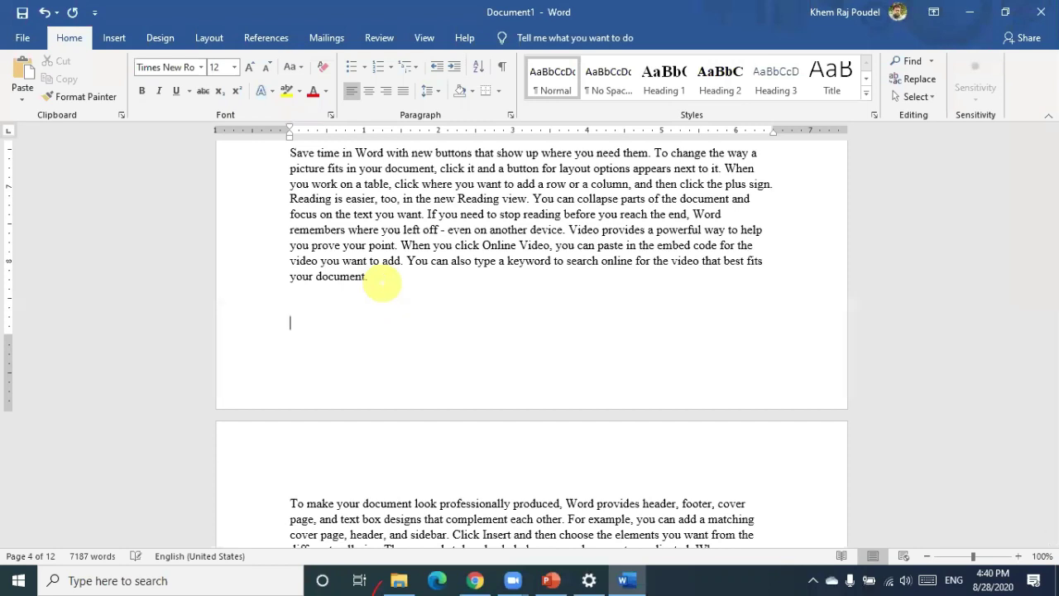
key("ctrl+Return")
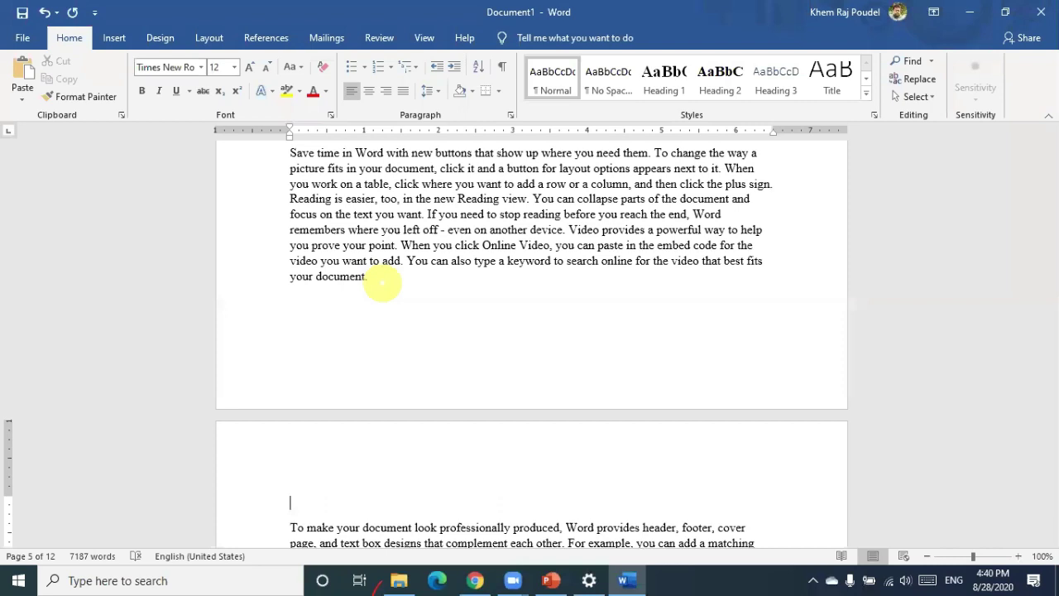
type("Specific objectives")
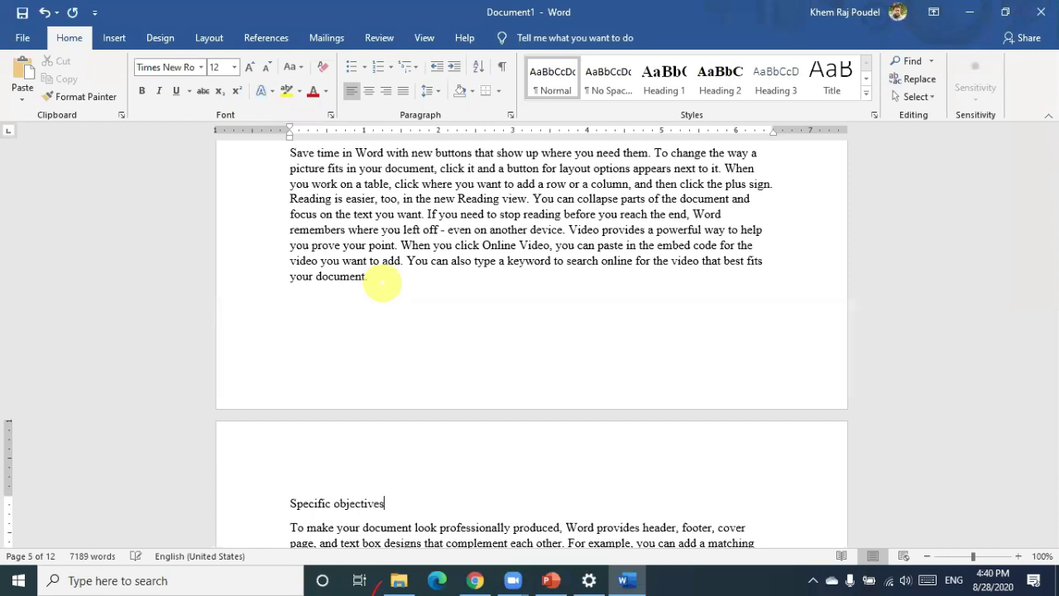
left_click(721, 73)
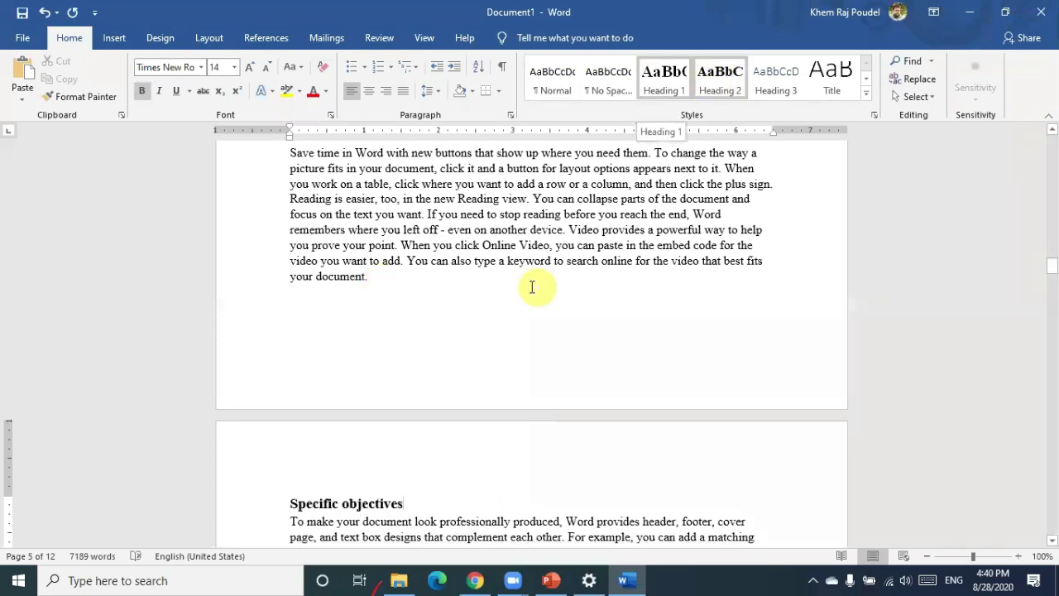
scroll(532, 287, "up", 10)
scroll(532, 287, "up", 8)
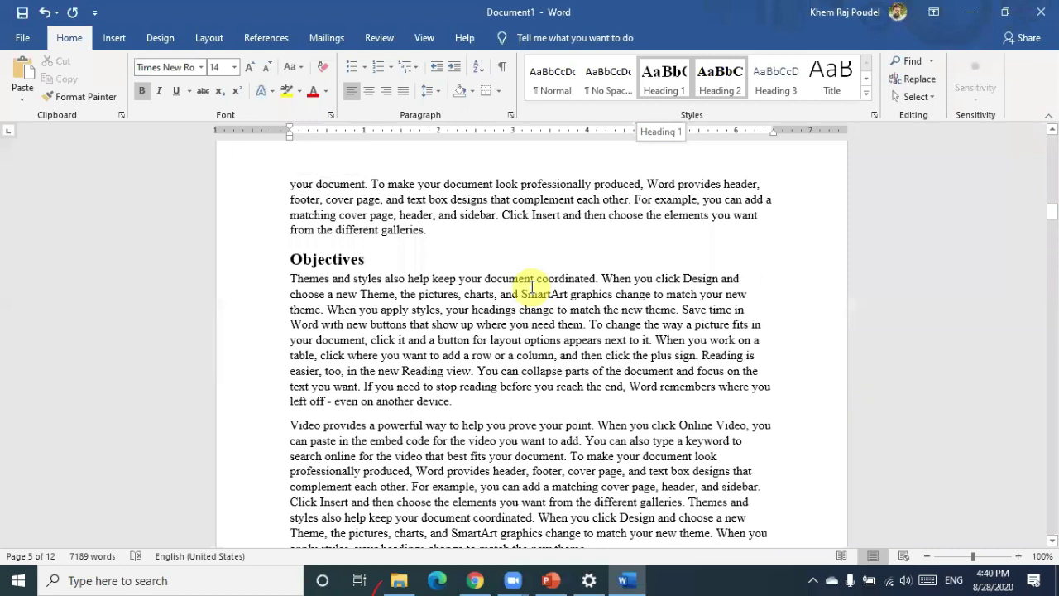
key("ctrl+Return")
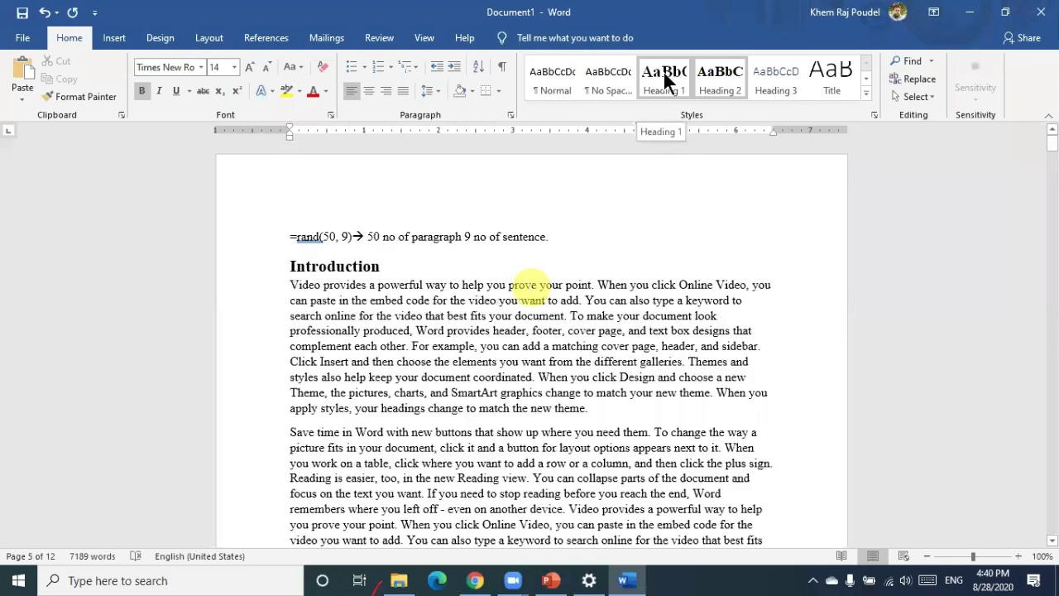
key("ctrl+Return")
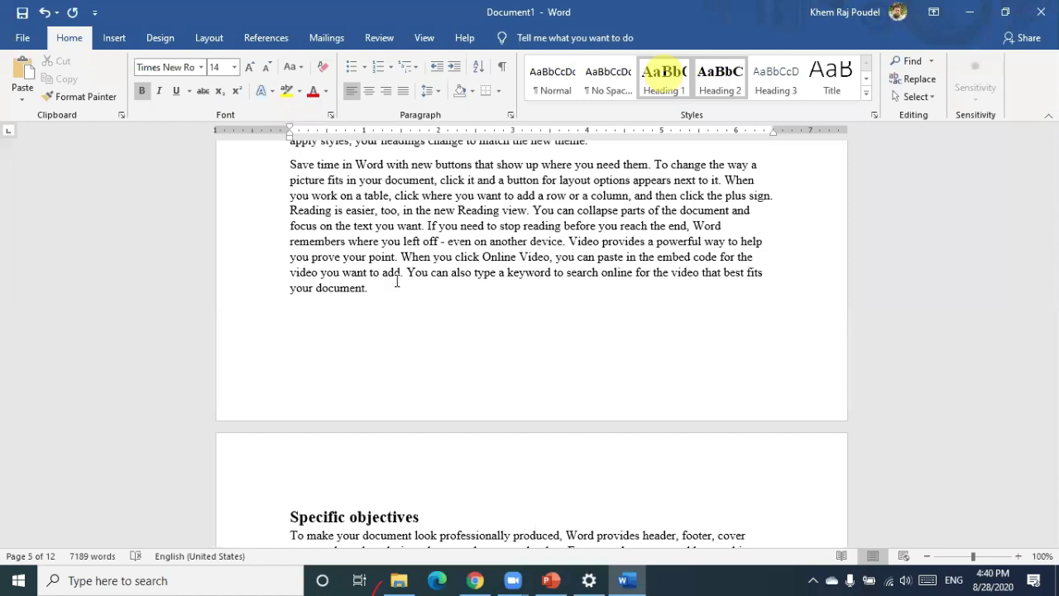
scroll(381, 266, "up", 5)
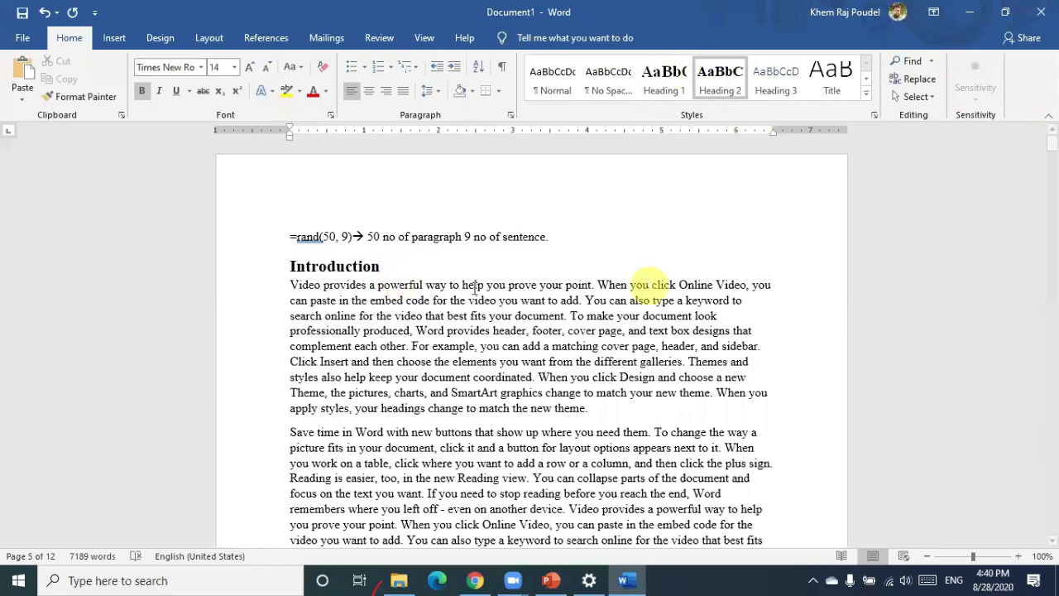
scroll(474, 288, "down", 5)
scroll(475, 288, "down", 5)
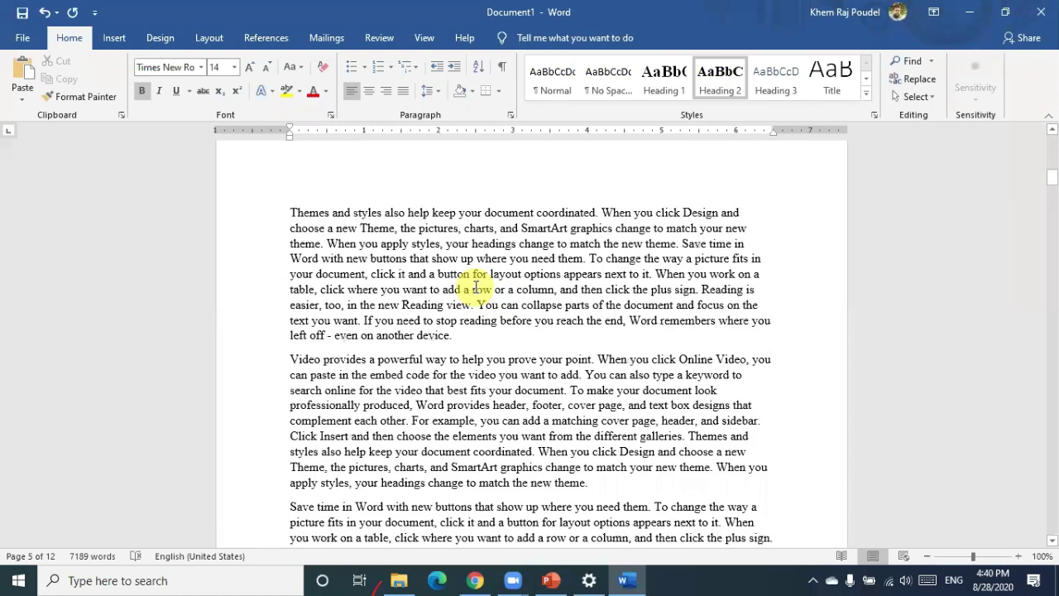
scroll(476, 287, "down", 8)
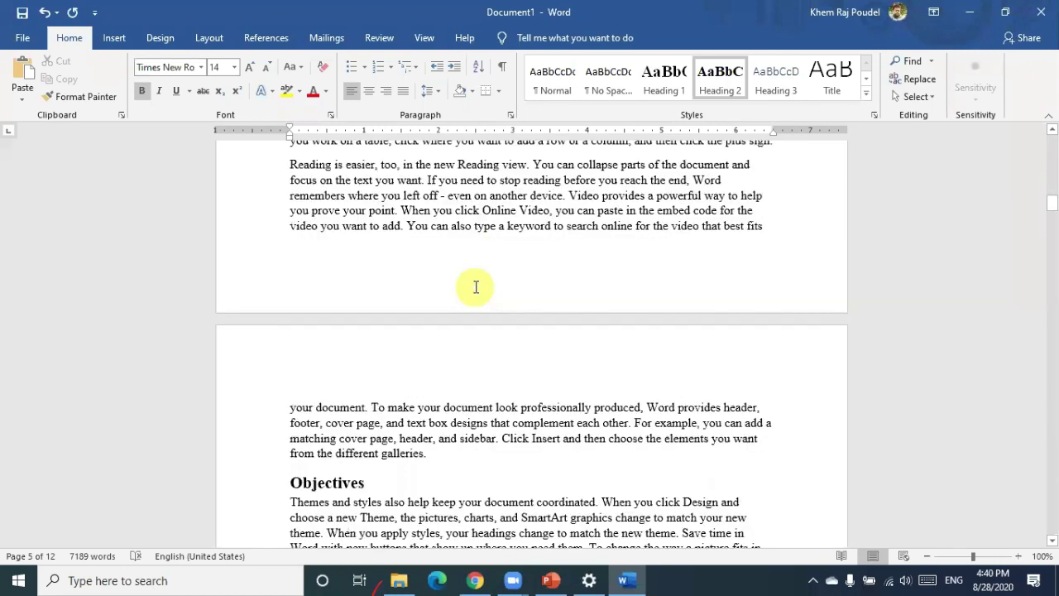
scroll(389, 277, "down", 5)
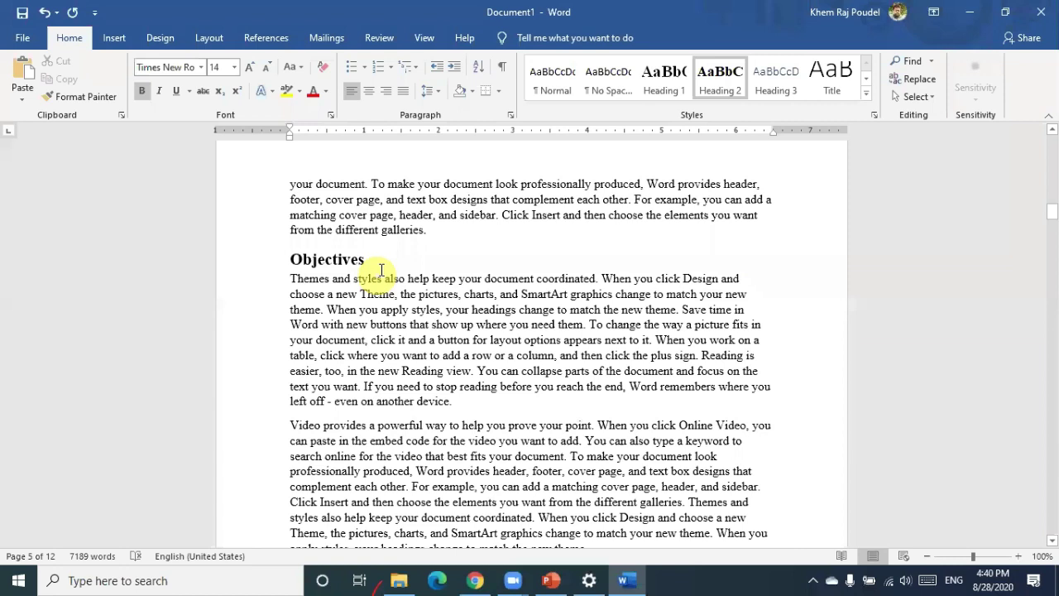
scroll(398, 279, "down", 5)
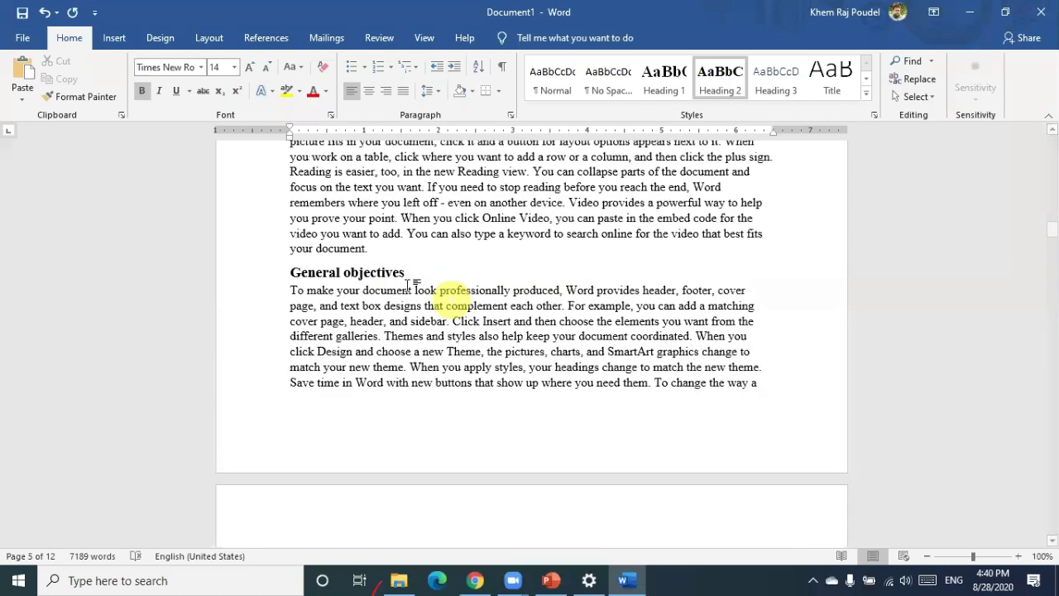
key("ctrl+z")
scroll(409, 286, "down", 15)
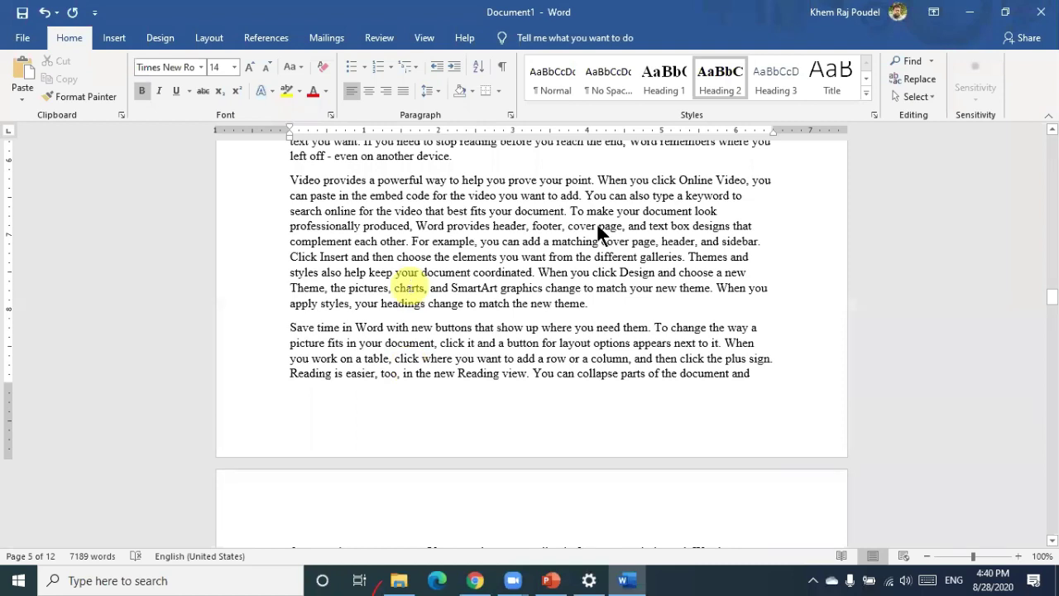
scroll(602, 232, "down", 2)
left_click(602, 230)
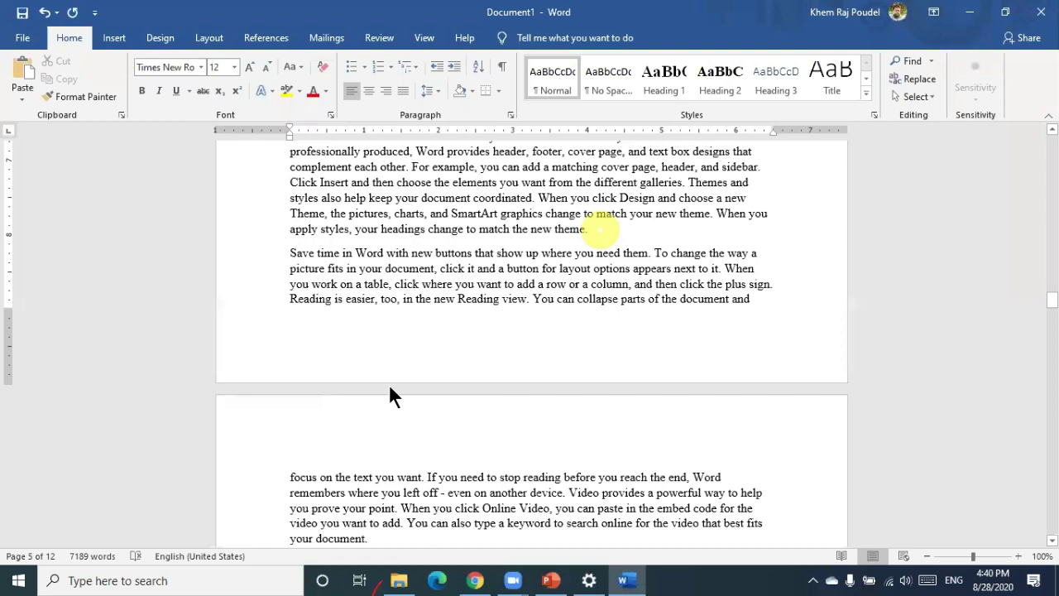
Add 'Methodology' as a Heading 1 after the paragraph ending 'your document.'
scroll(390, 387, "down", 2)
left_click(368, 390)
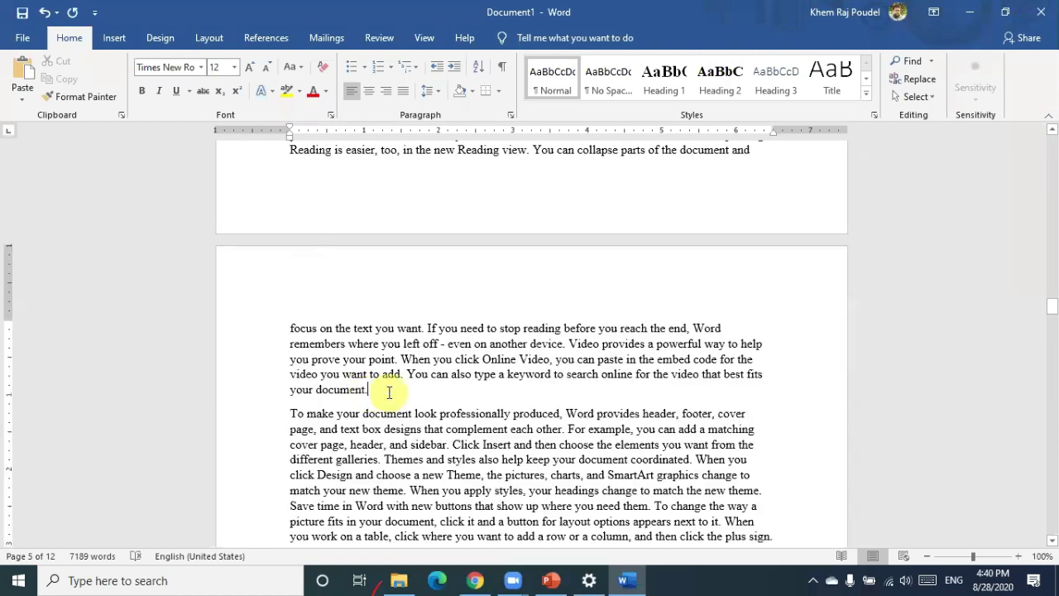
key("Return")
type("Meth")
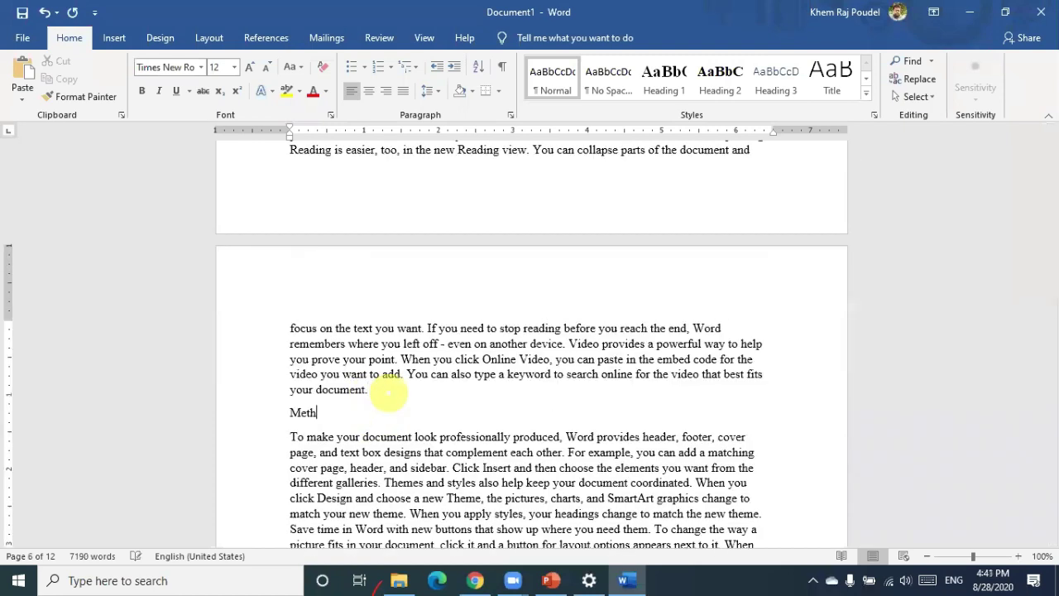
type("odology")
left_click(649, 97)
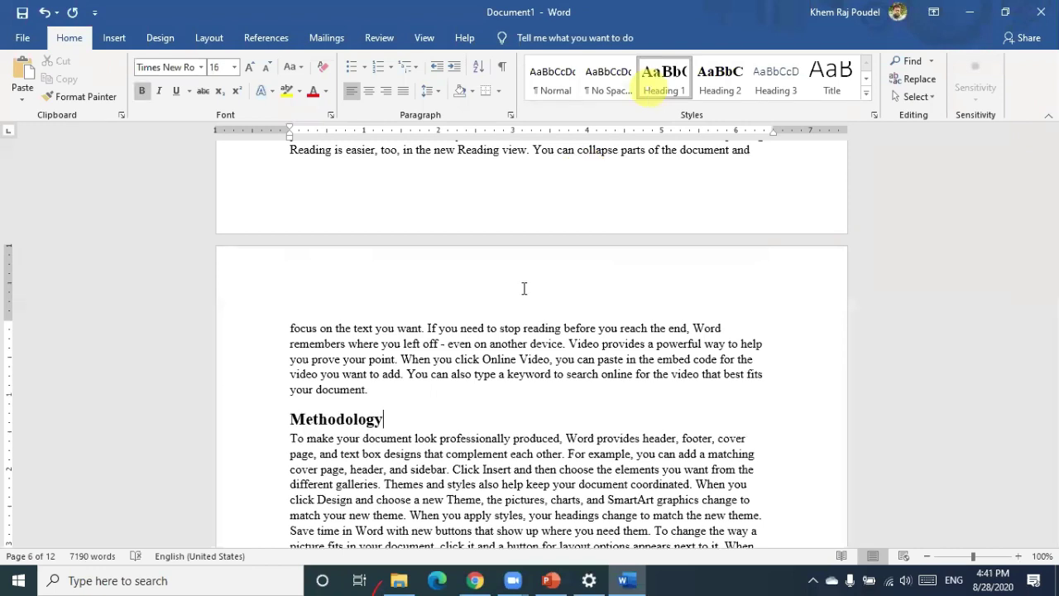
Scroll back up through the document and click a style in the Styles gallery
scroll(524, 288, "up", 5)
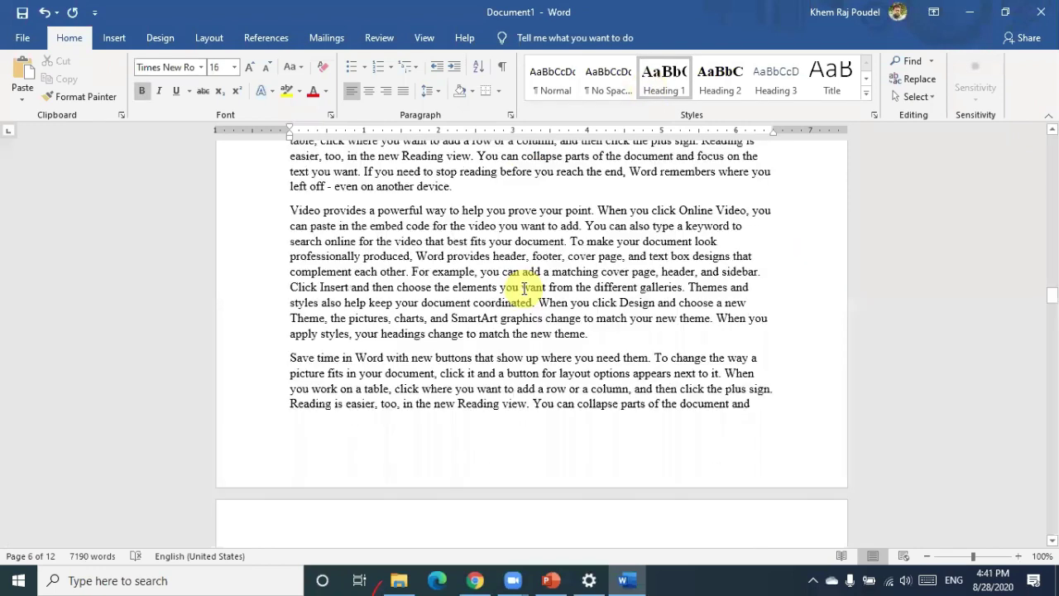
scroll(524, 288, "down", 3)
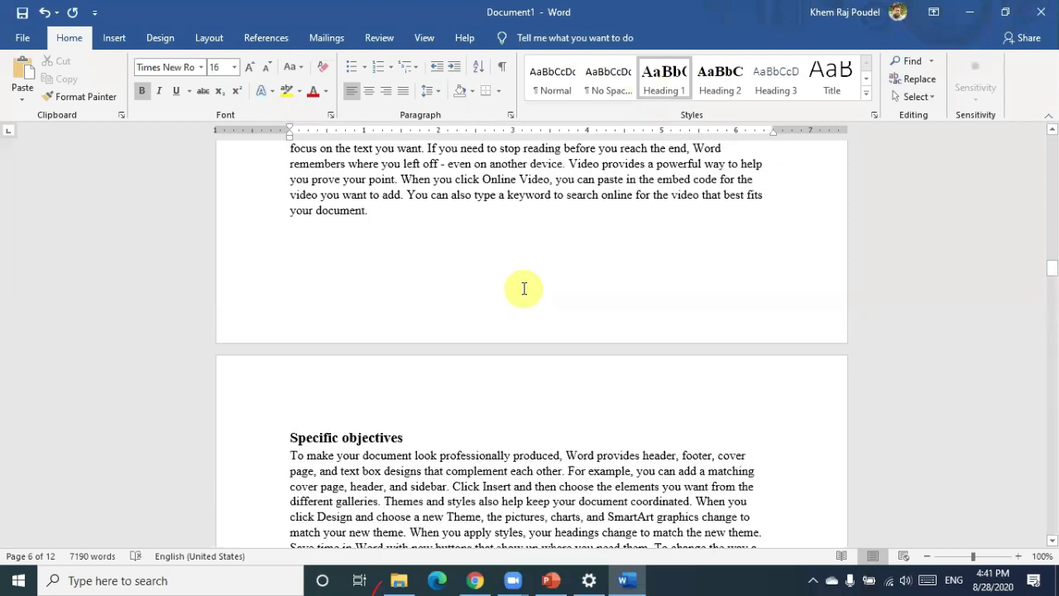
scroll(523, 288, "up", 5)
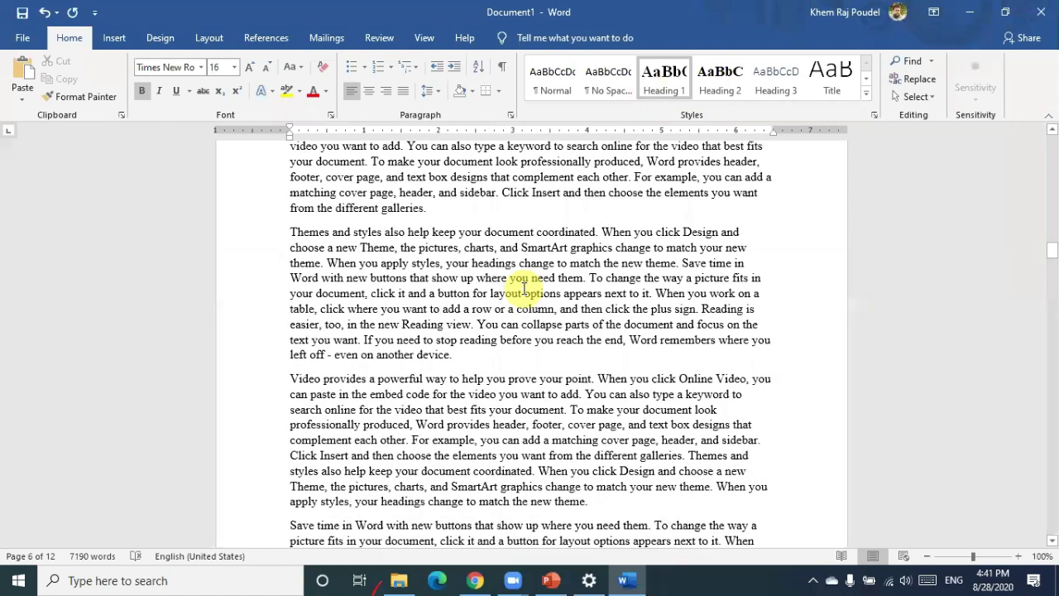
scroll(523, 288, "up", 10)
scroll(610, 172, "up", 1)
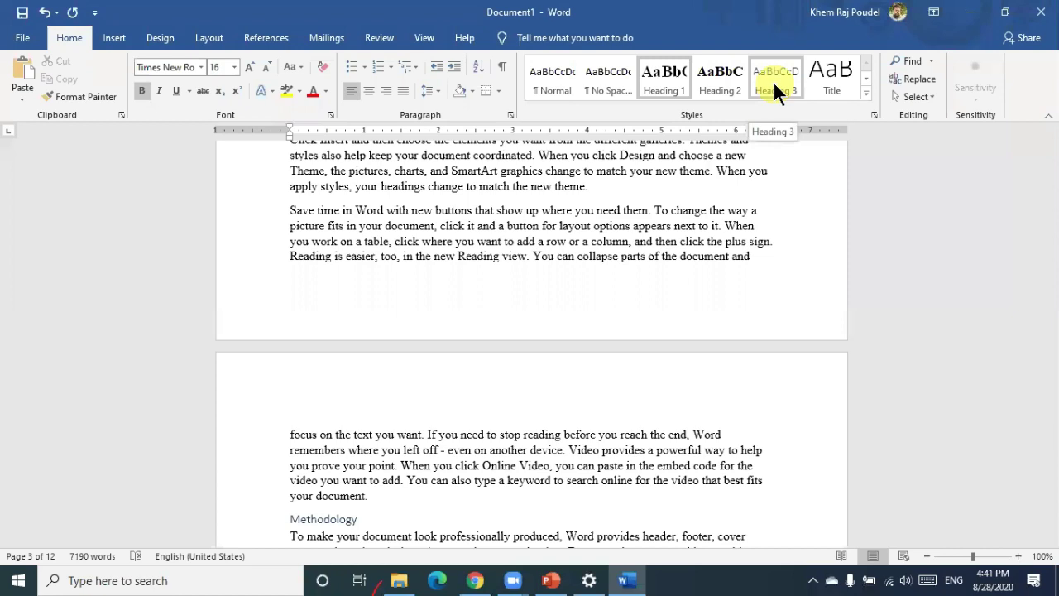
left_click(775, 87)
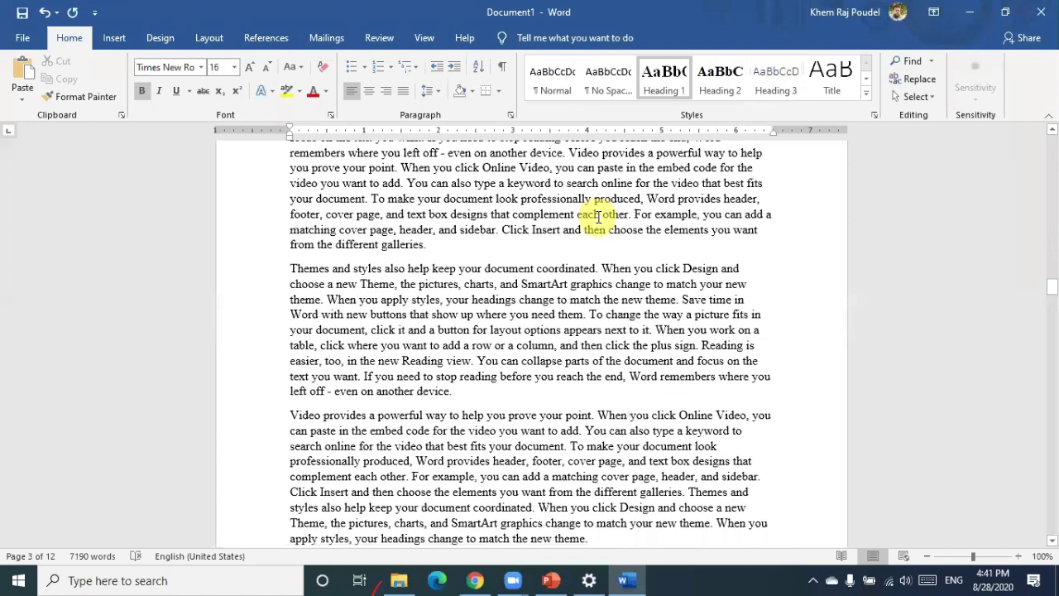
scroll(598, 217, "up", 2)
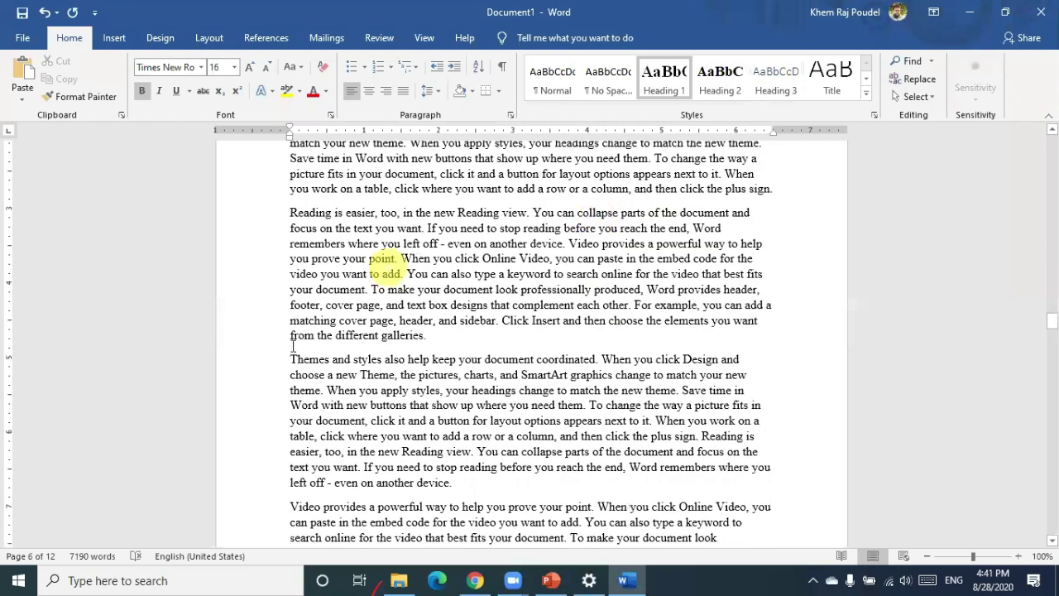
scroll(296, 366, "up", 3)
scroll(412, 410, "down", 2)
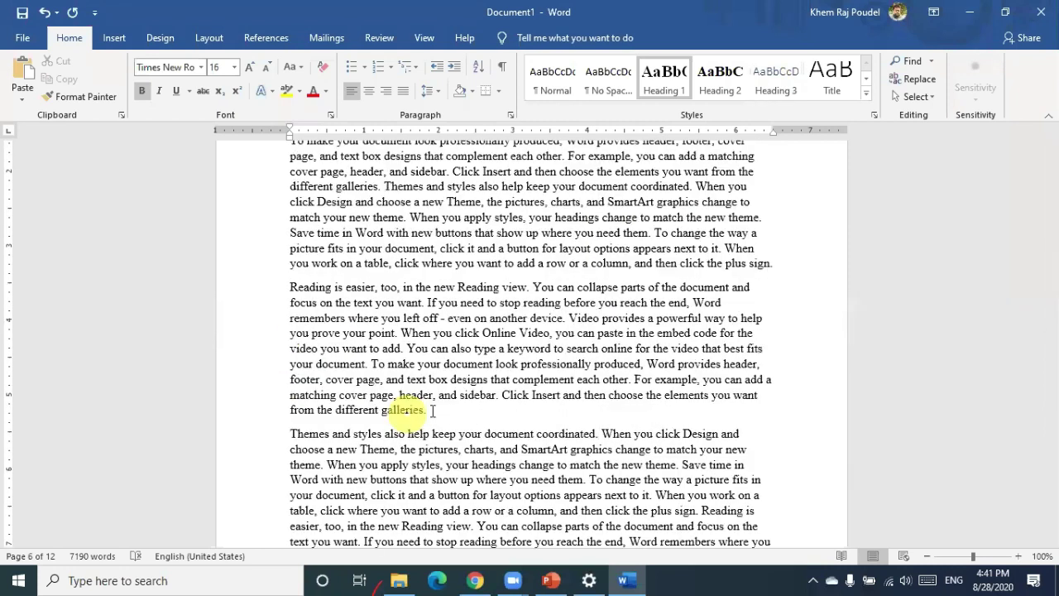
Add a 'Type 1' Heading 2 after the paragraph ending 'galleries.'
left_click(432, 410)
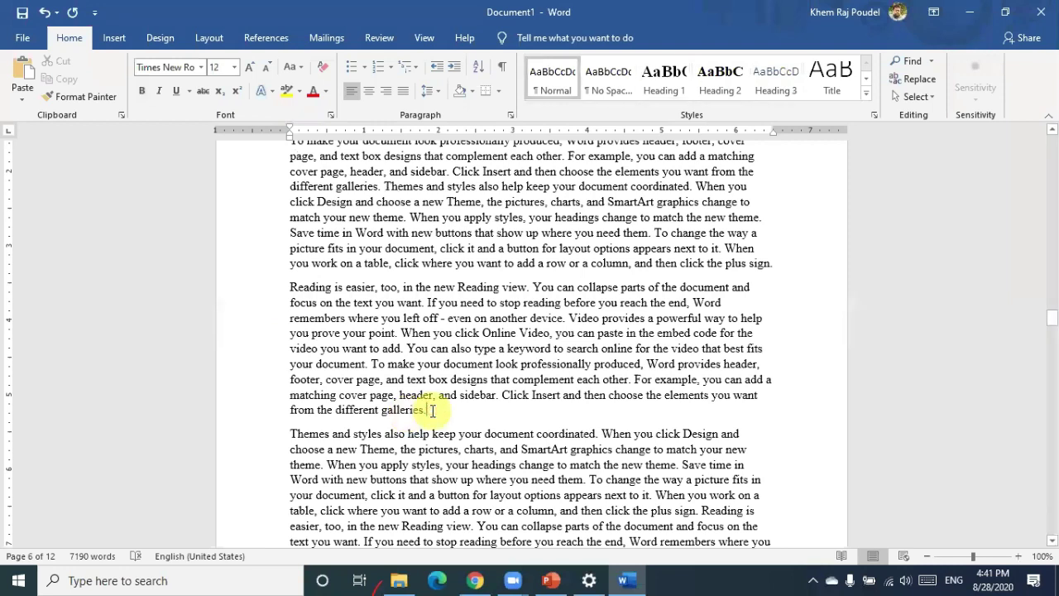
key("Return")
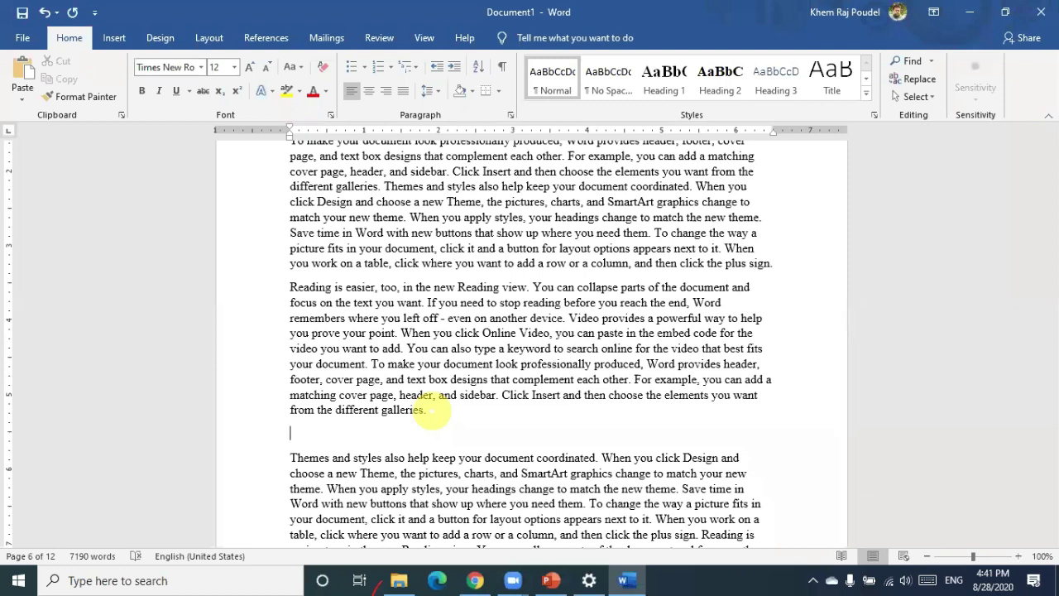
type("Type 1")
left_click(717, 73)
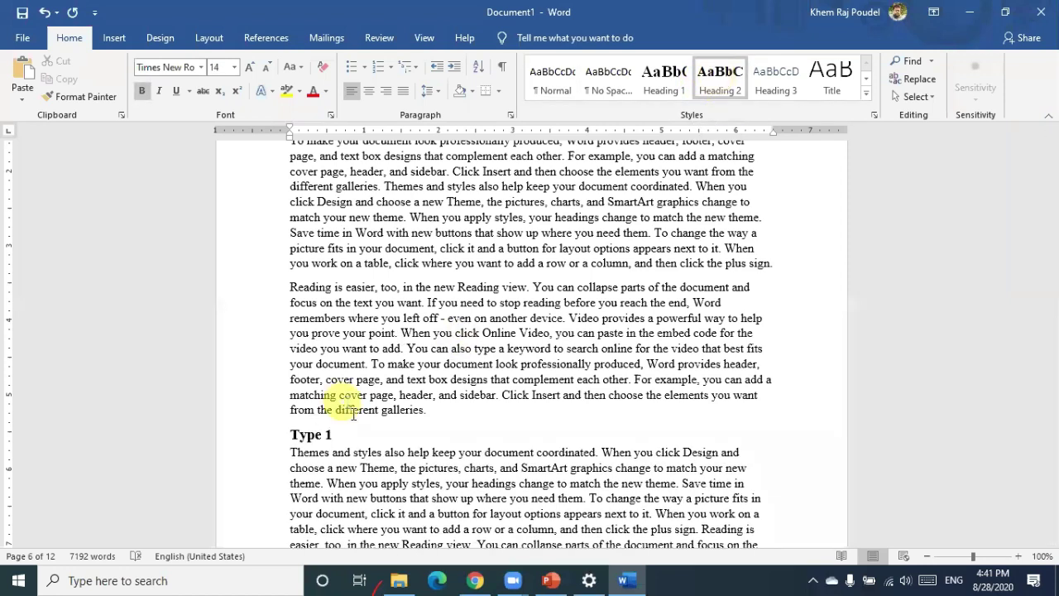
Add a 'type 2' Heading 2 after the paragraph ending 'new theme.'
scroll(356, 372, "up", 8)
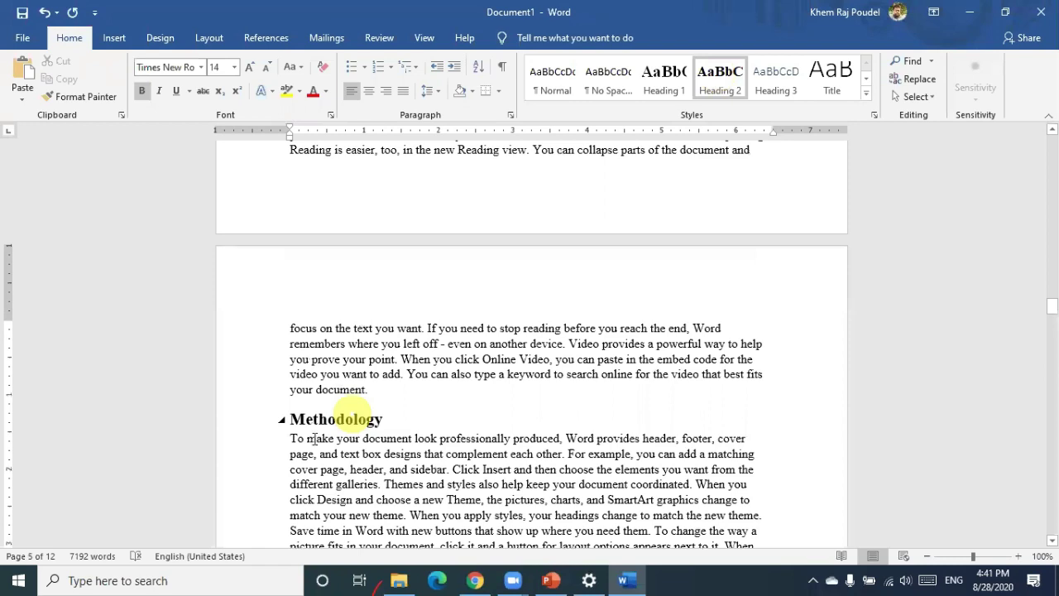
scroll(339, 437, "down", 8)
scroll(340, 437, "down", 8)
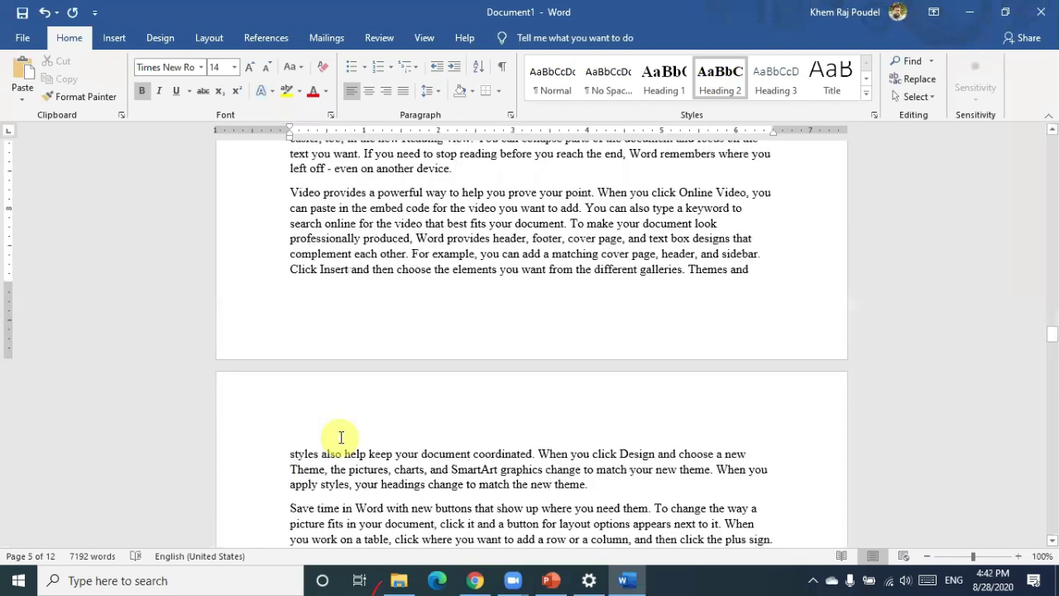
scroll(608, 376, "down", 2)
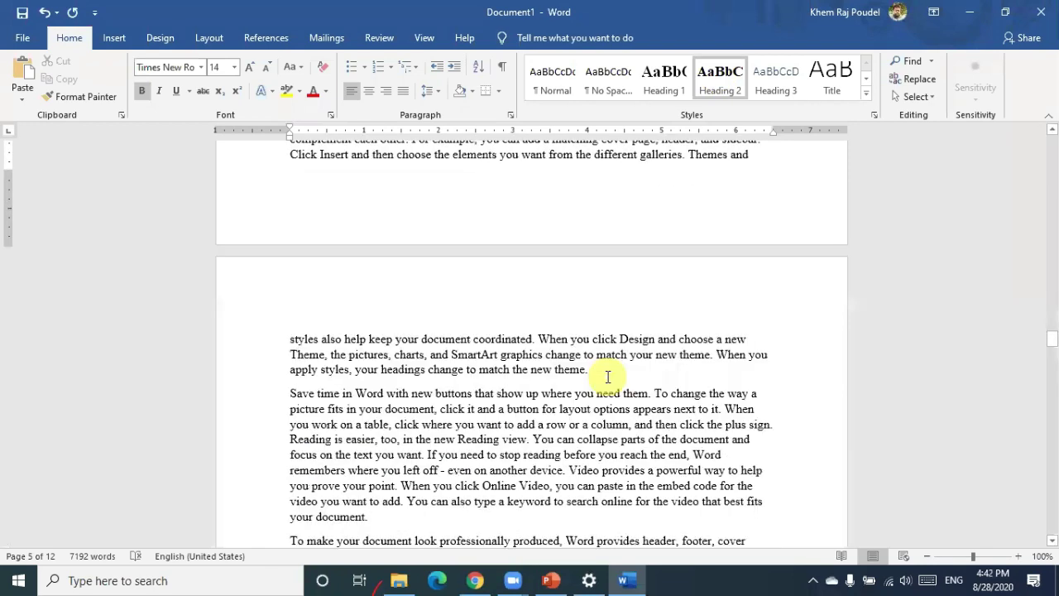
left_click(607, 376)
key("Return")
type("type")
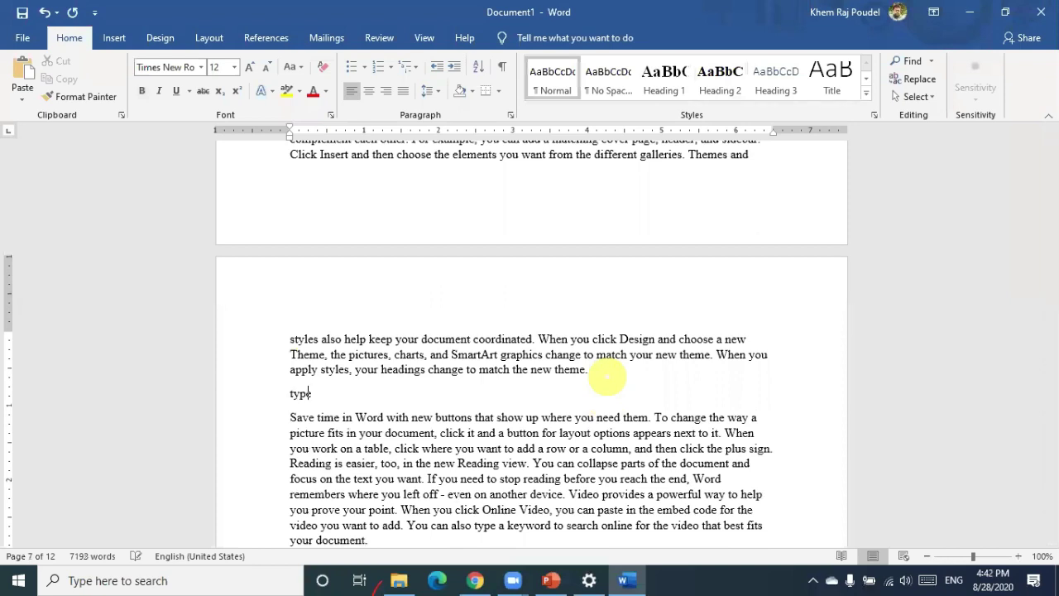
type(" 2")
left_click(727, 91)
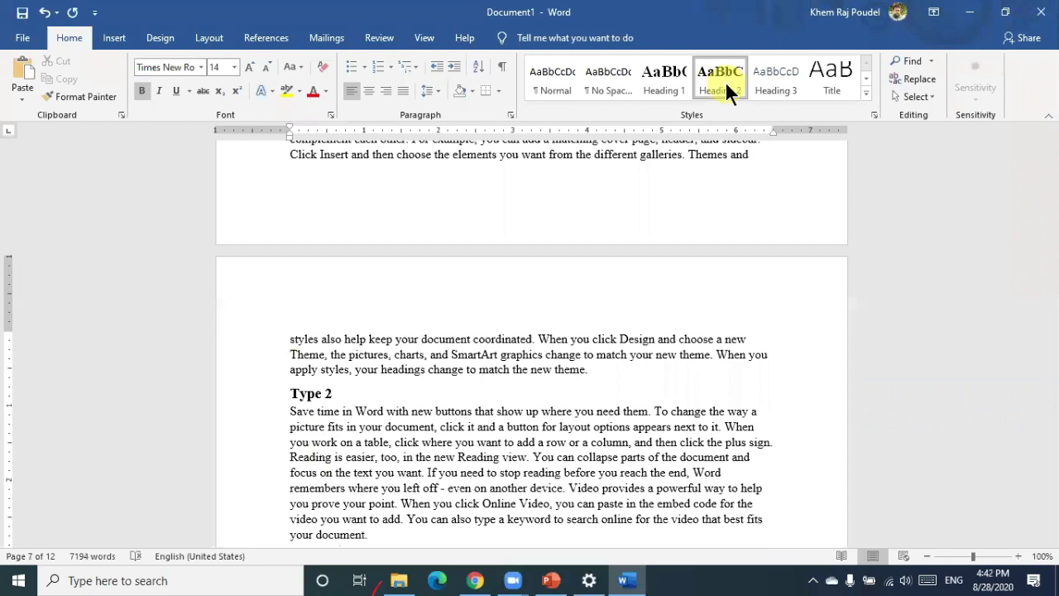
Insert a 'Sub type 1' line above the following 'To make' paragraph
scroll(290, 406, "down", 3)
left_click(291, 411)
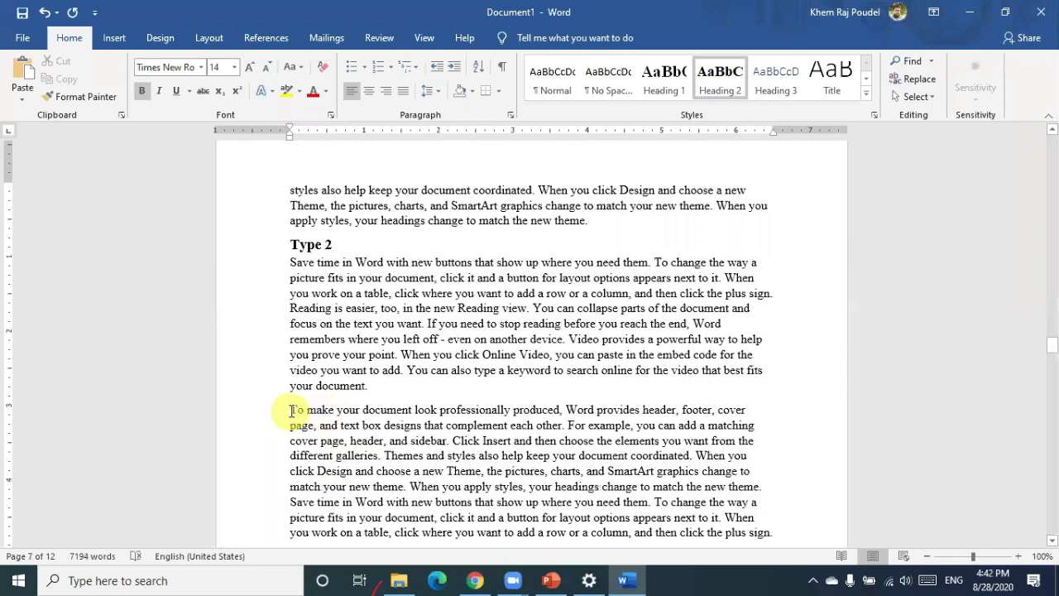
key("Return")
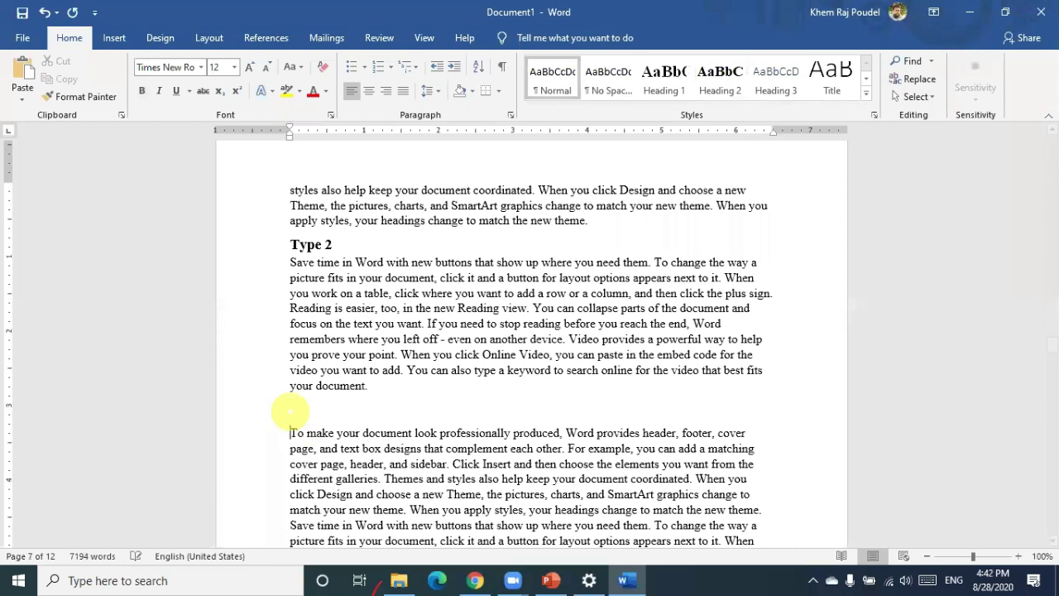
type("sun")
key("BackSpace")
type("b type 1")
Apply Heading 3 to 'Sub type 1' and change the style's font to Times New Roman
left_click(786, 96)
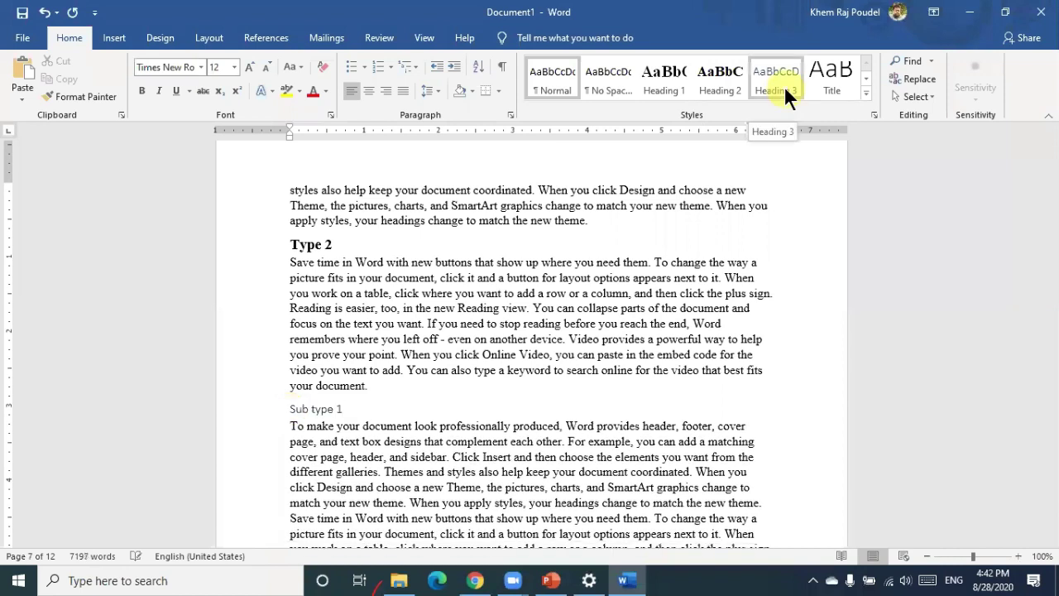
left_click(312, 415)
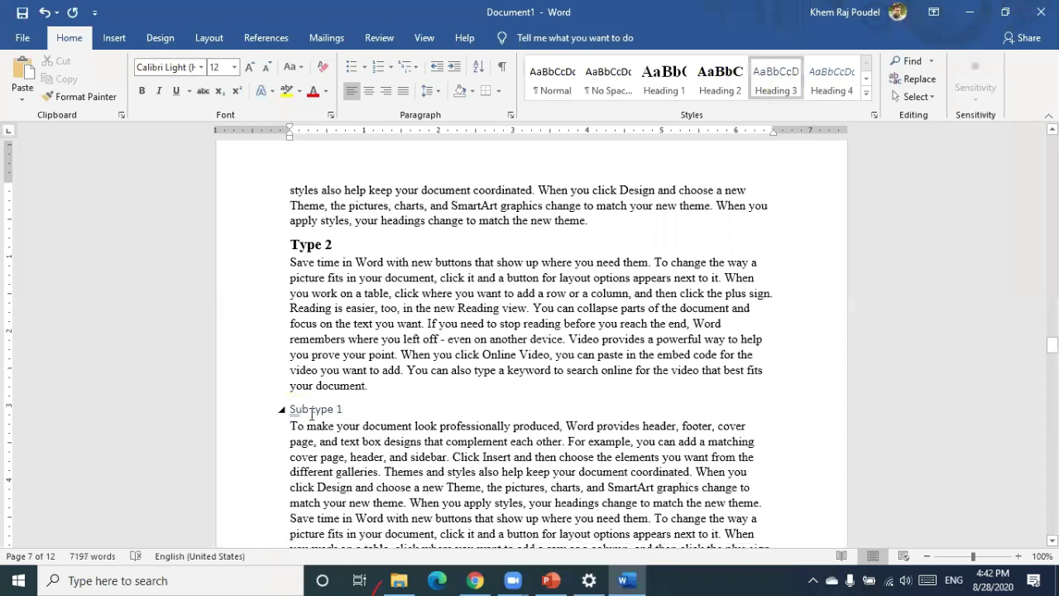
right_click(762, 75)
left_click(783, 94)
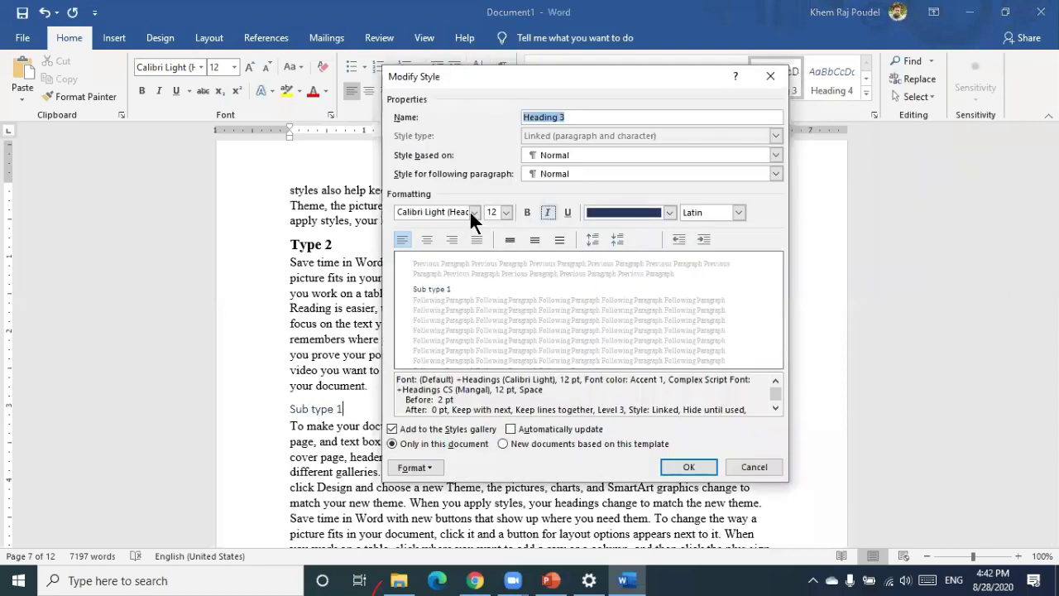
left_click(448, 211)
type("Times New Roman")
left_click(447, 208)
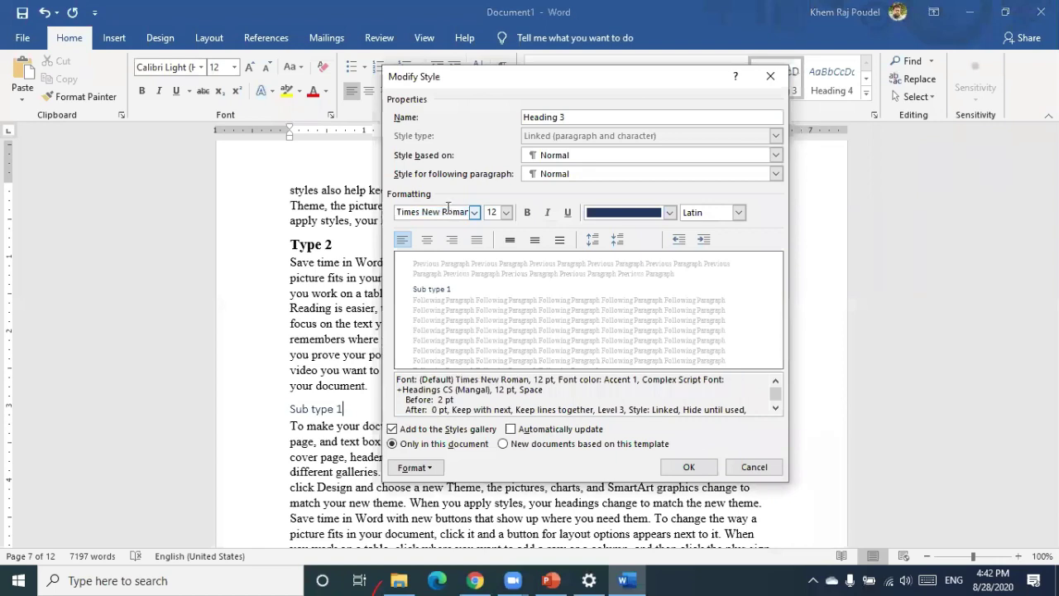
Make the Heading 3 style bold, Automatic colour and 14 pt, and confirm
left_click(499, 212)
left_click(499, 212)
key("ctrl+b")
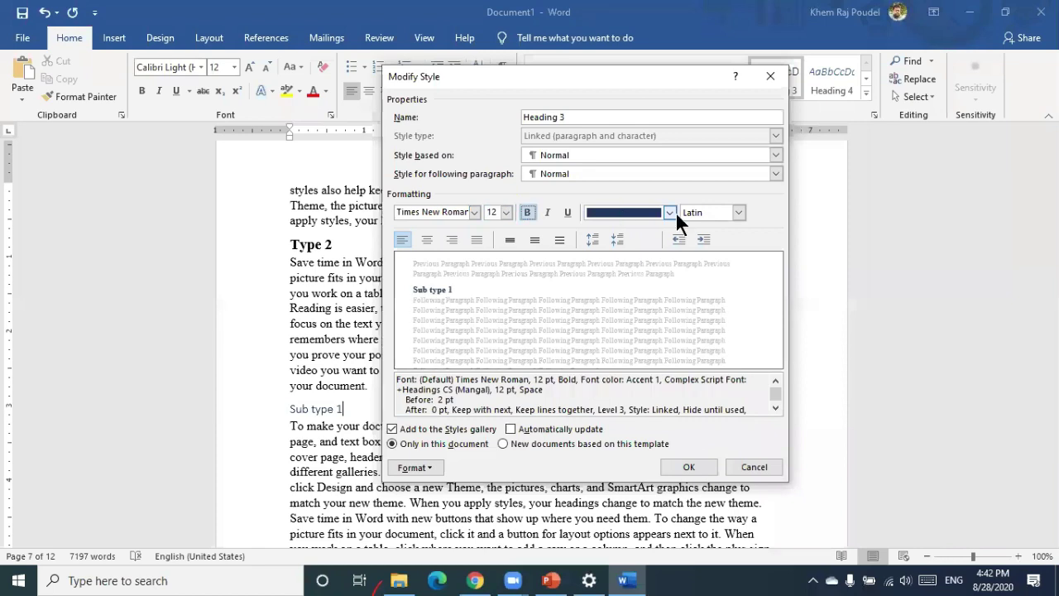
left_click(671, 212)
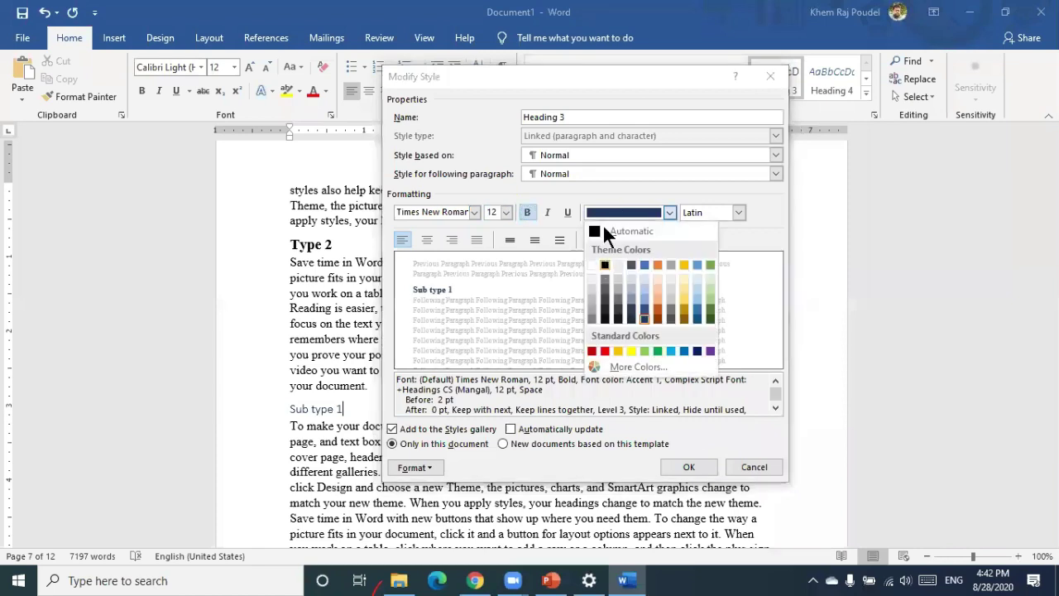
left_click(605, 231)
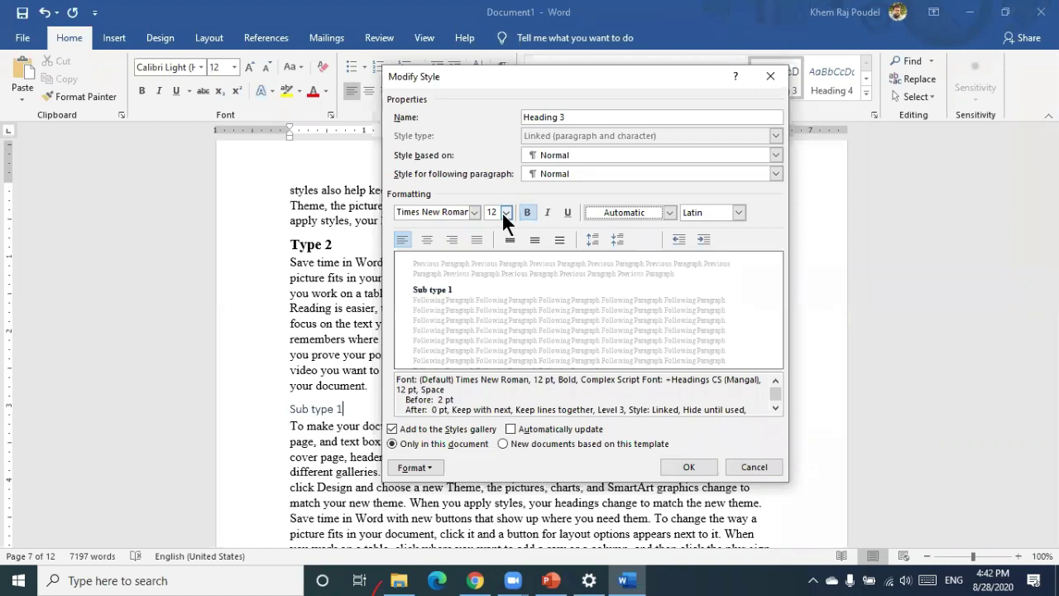
left_click(504, 213)
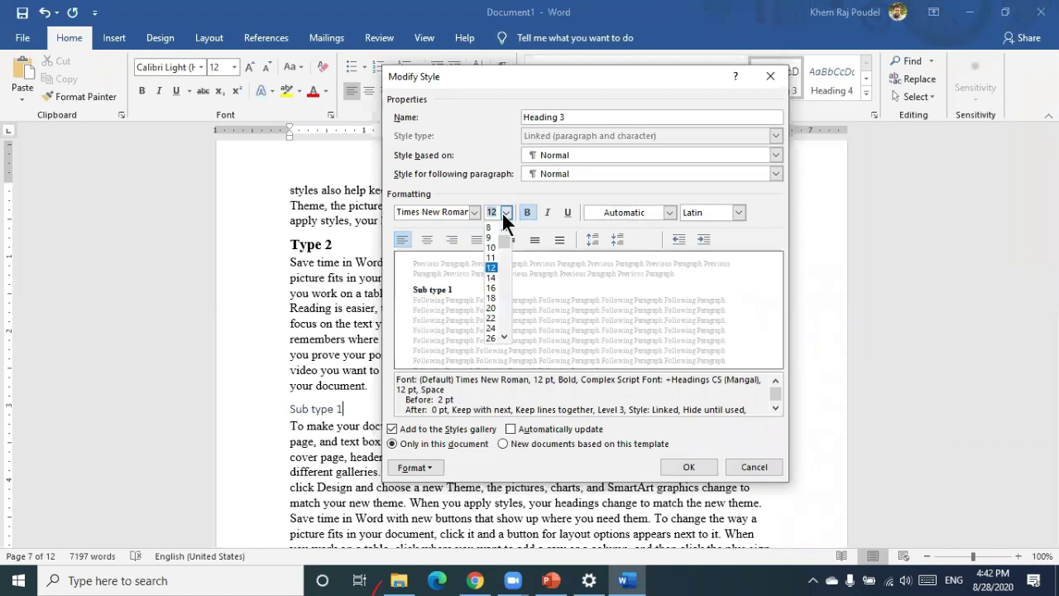
left_click(492, 277)
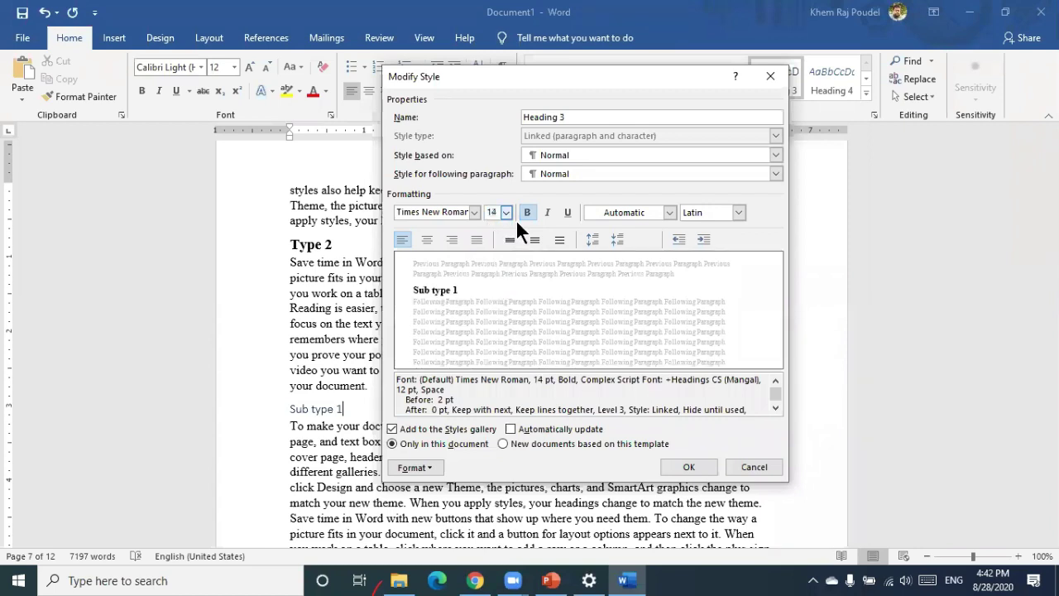
left_click(689, 466)
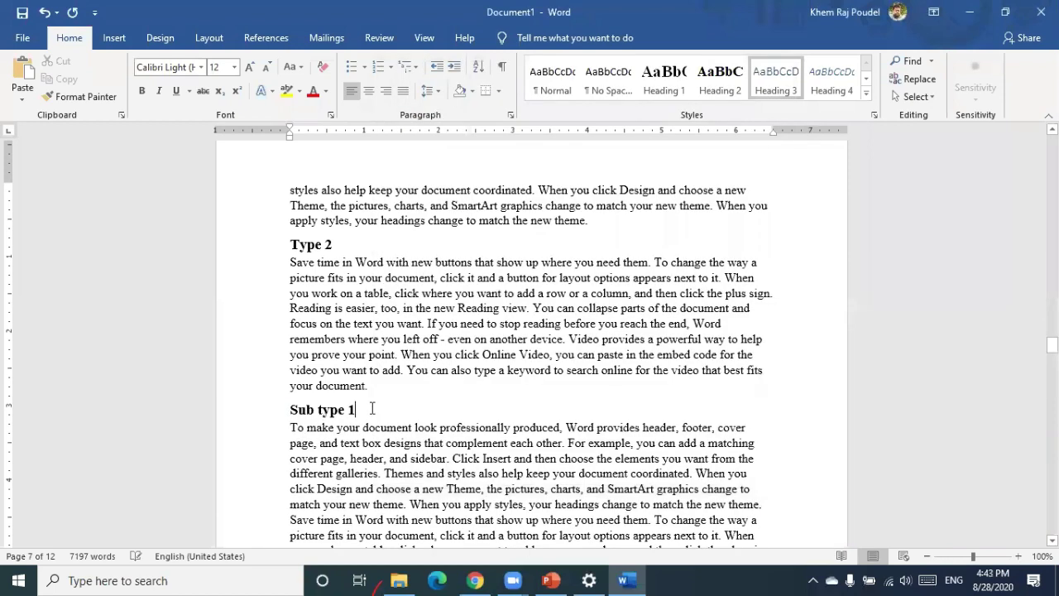
Add 'Sub type 2' as a Heading 3 after the paragraph ending 'new theme.'
scroll(372, 408, "down", 3)
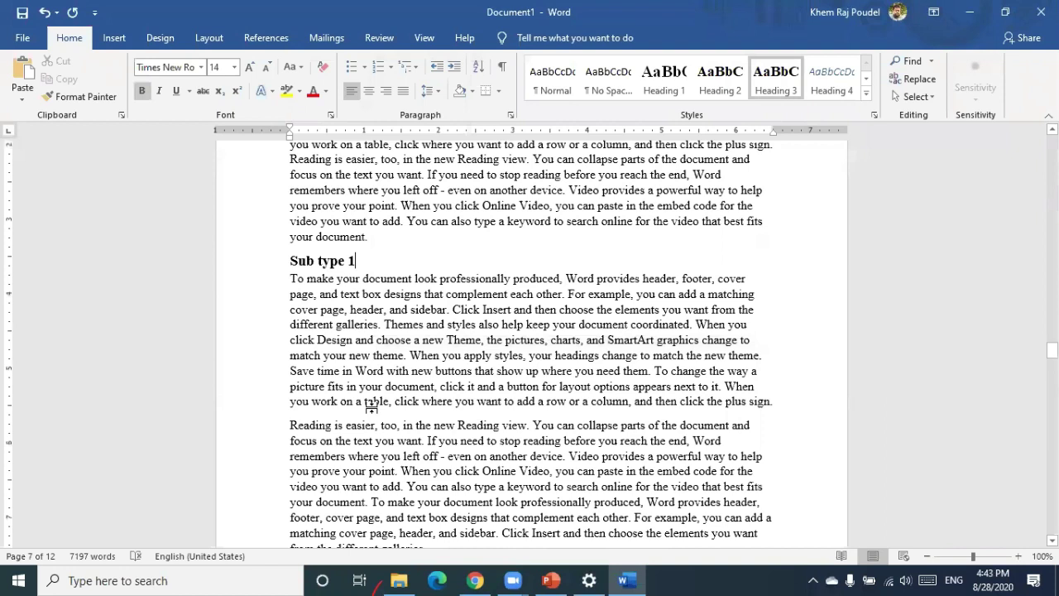
scroll(371, 408, "down", 5)
left_click(587, 398)
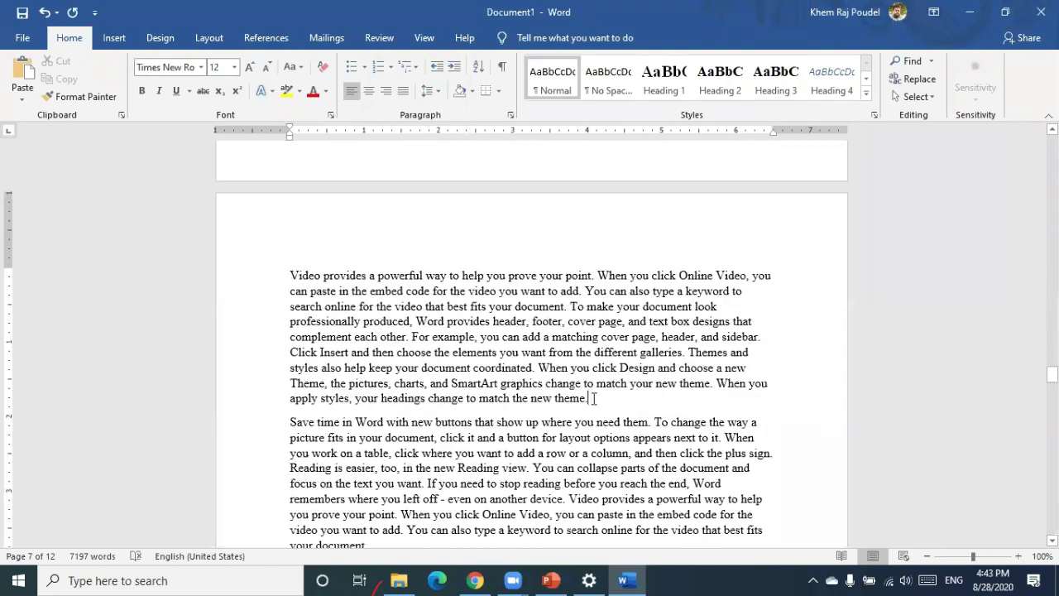
key("Return")
type("Sub type 2")
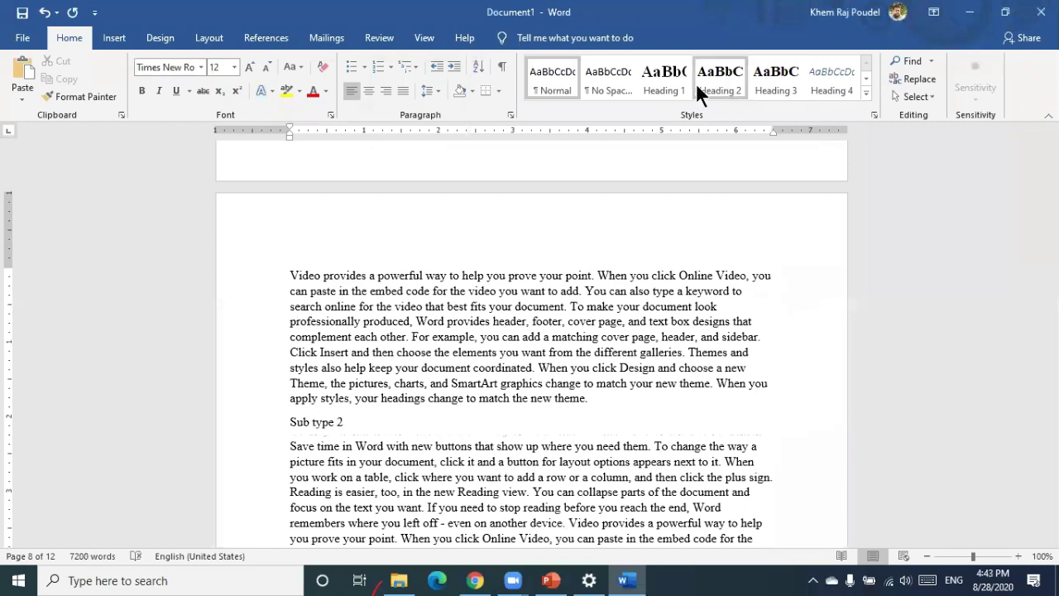
left_click(766, 77)
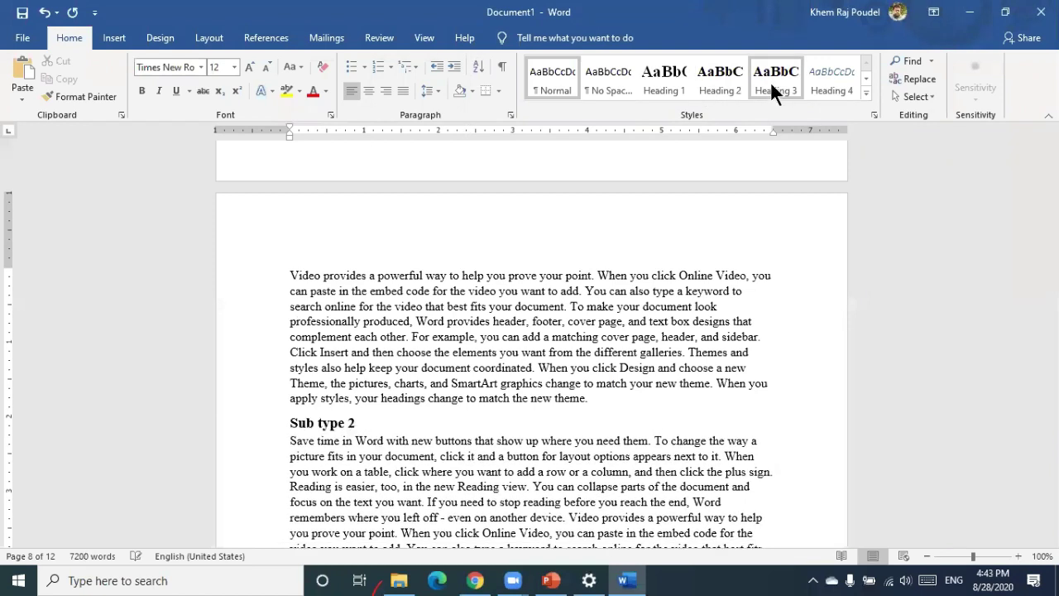
scroll(543, 328, "down", 3)
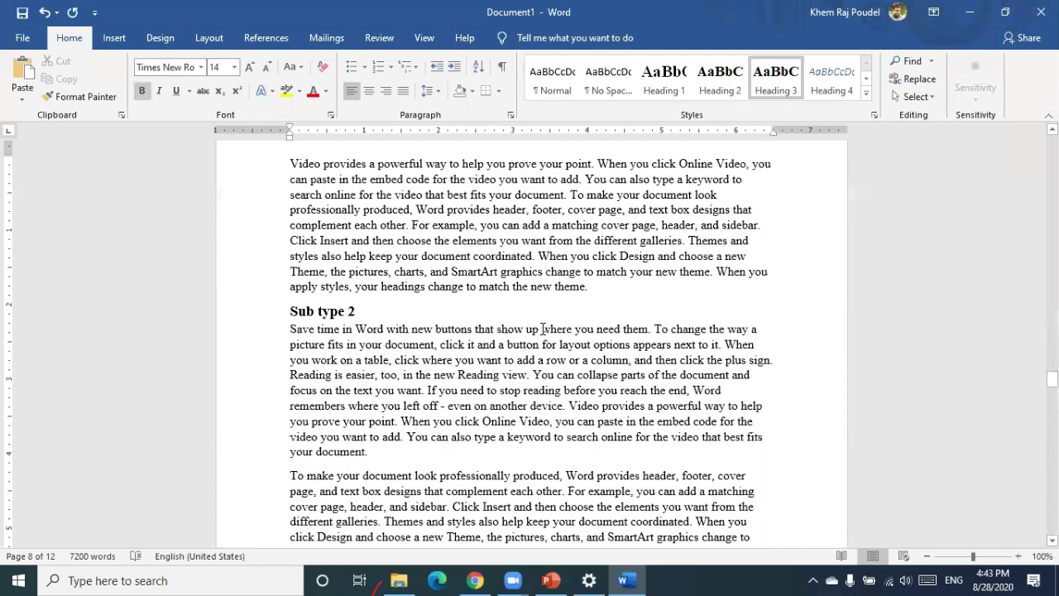
scroll(542, 329, "down", 4)
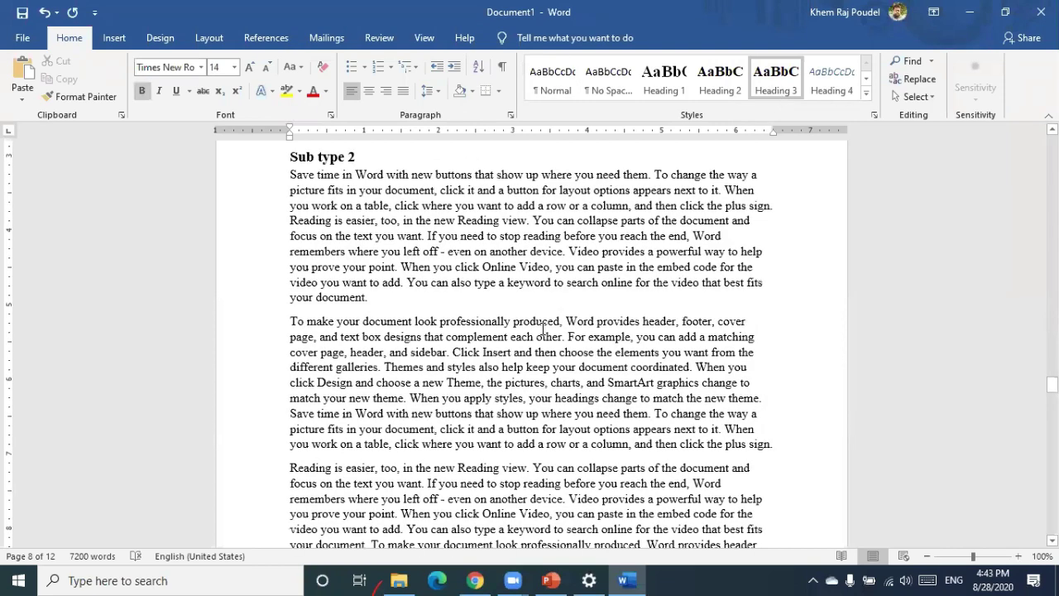
scroll(542, 328, "down", 7)
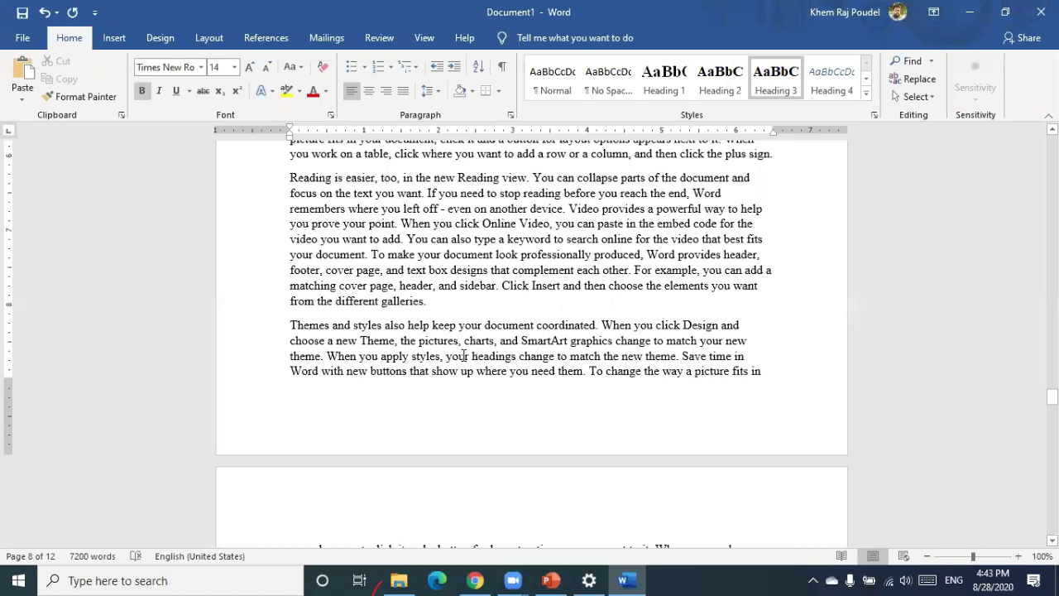
scroll(476, 349, "down", 6)
left_click(476, 348)
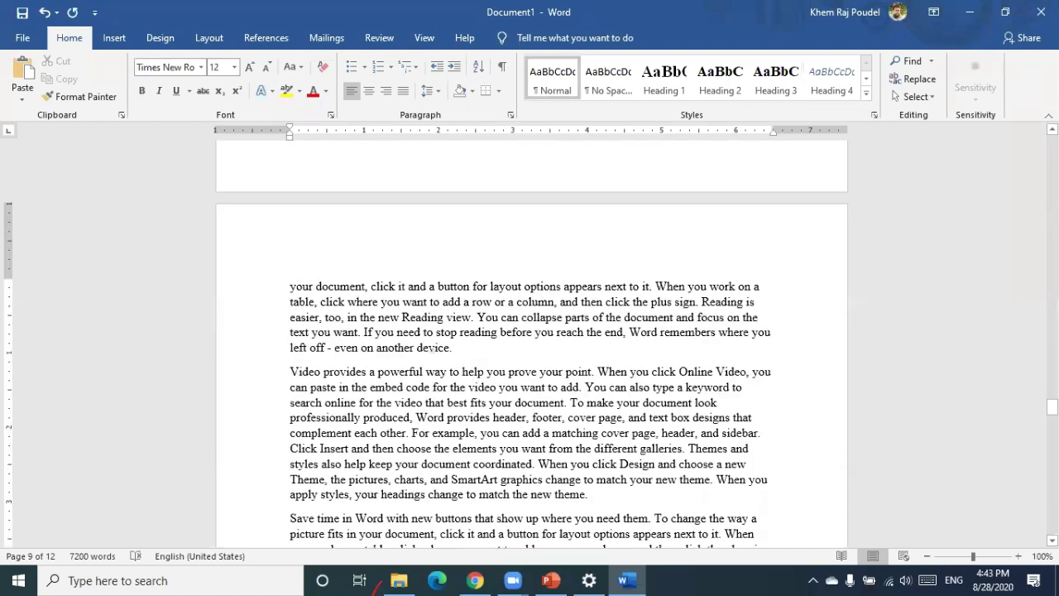
key("Return")
type("Result")
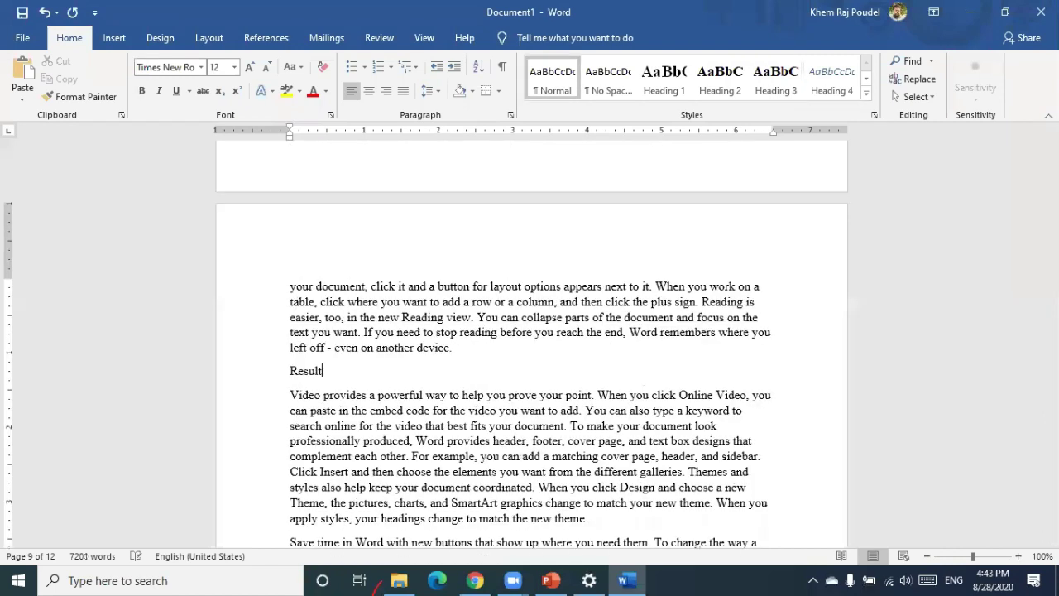
type(" and Discussion")
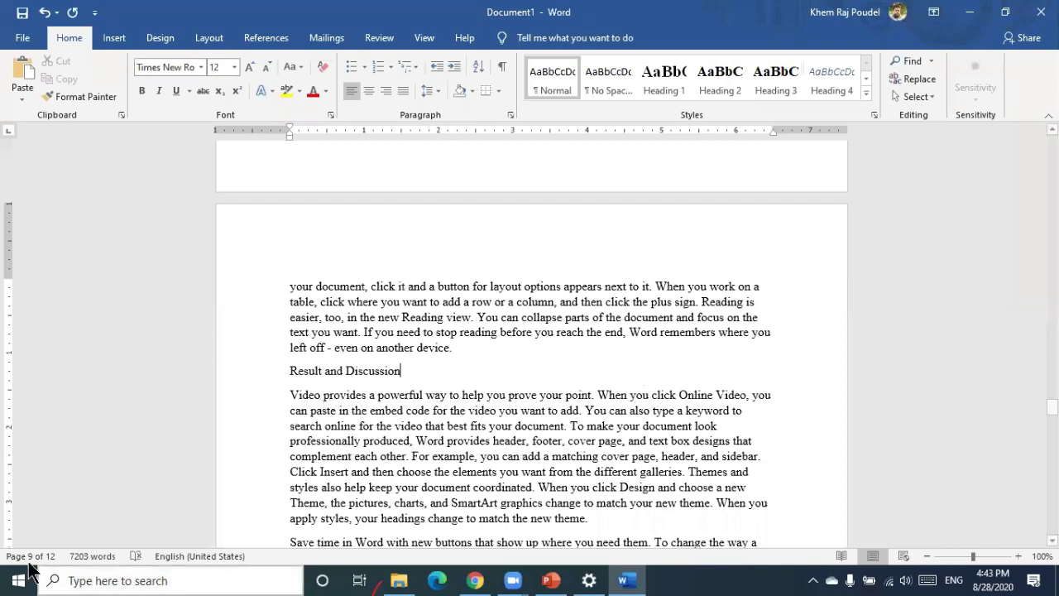
left_click(662, 95)
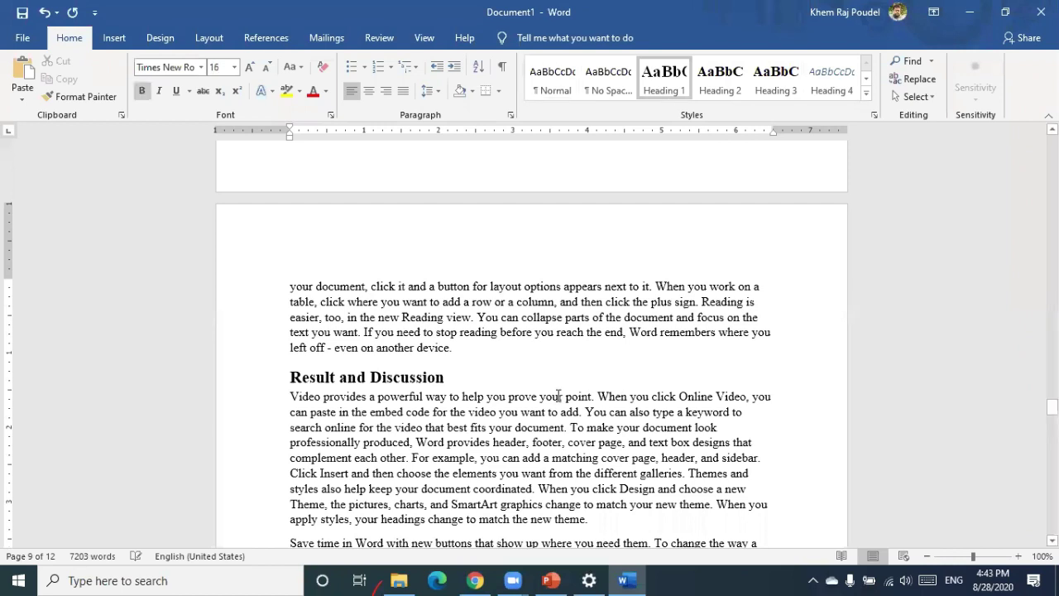
scroll(559, 396, "down", 10)
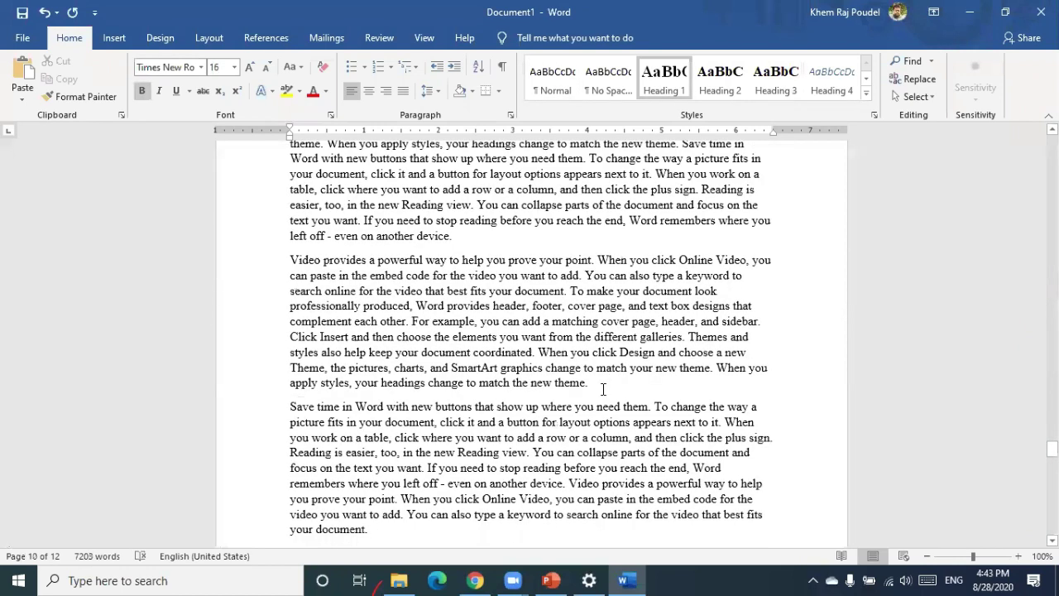
key("Return")
type("conclusion")
left_click(722, 87)
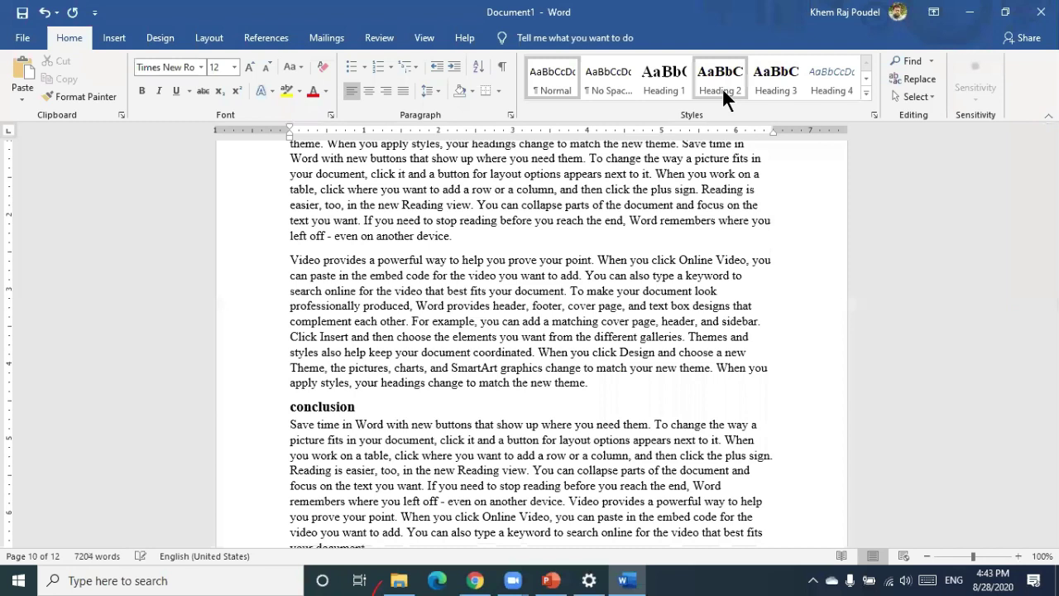
key("ctrl+z")
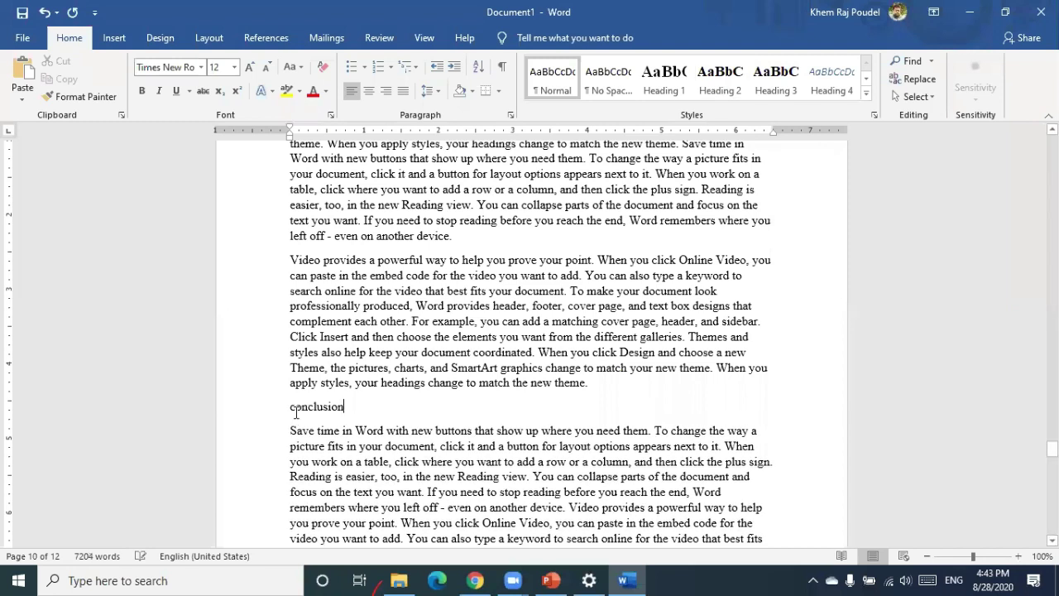
key("BackSpace")
type("C")
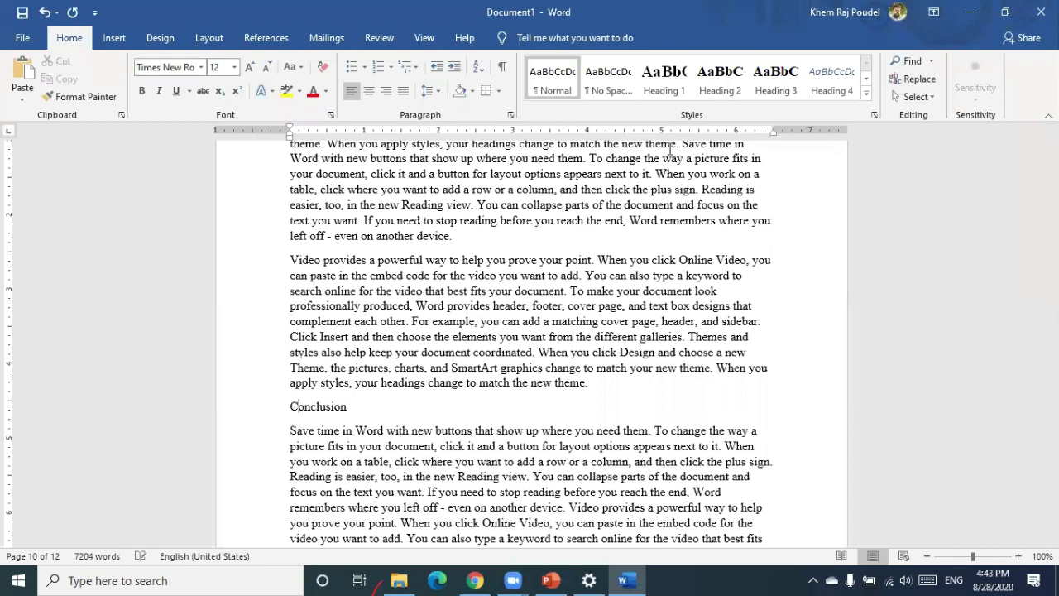
left_click(653, 75)
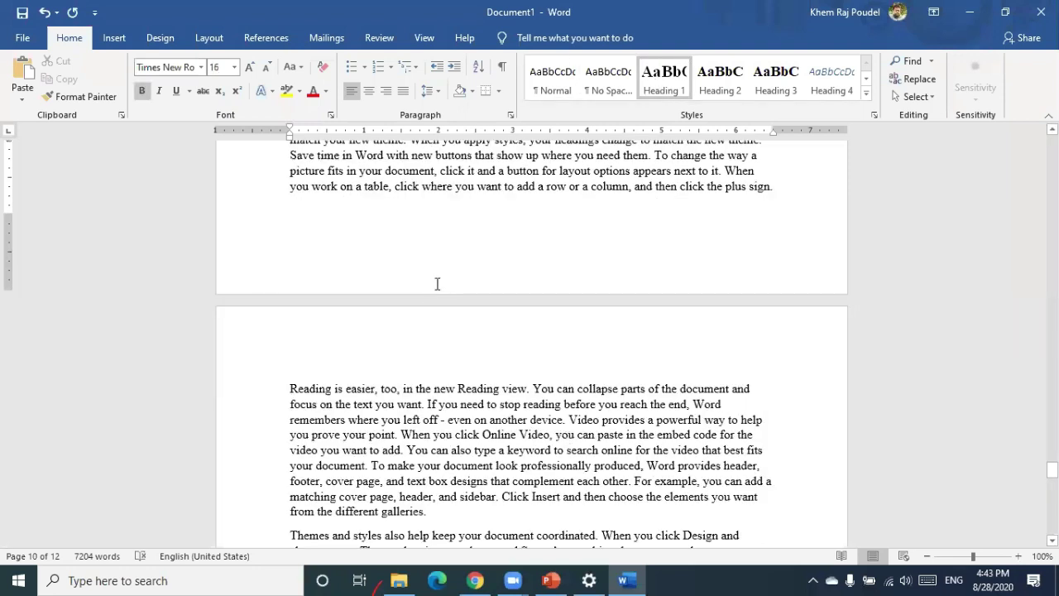
scroll(435, 284, "down", 5)
left_click(427, 282)
key("Return")
type("Limitation/")
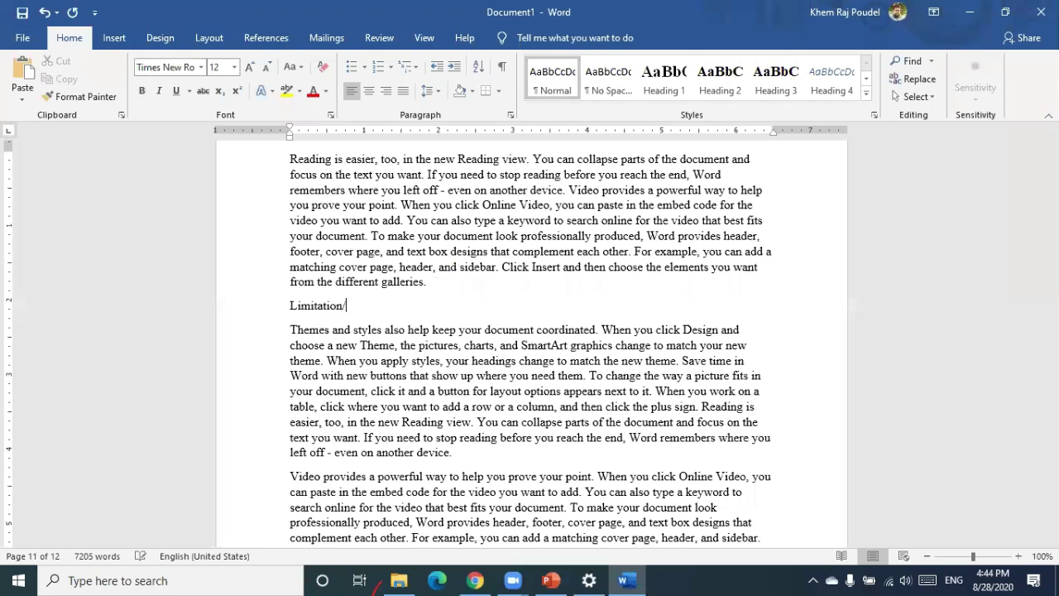
type("Gap")
left_click(703, 75)
left_click(658, 79)
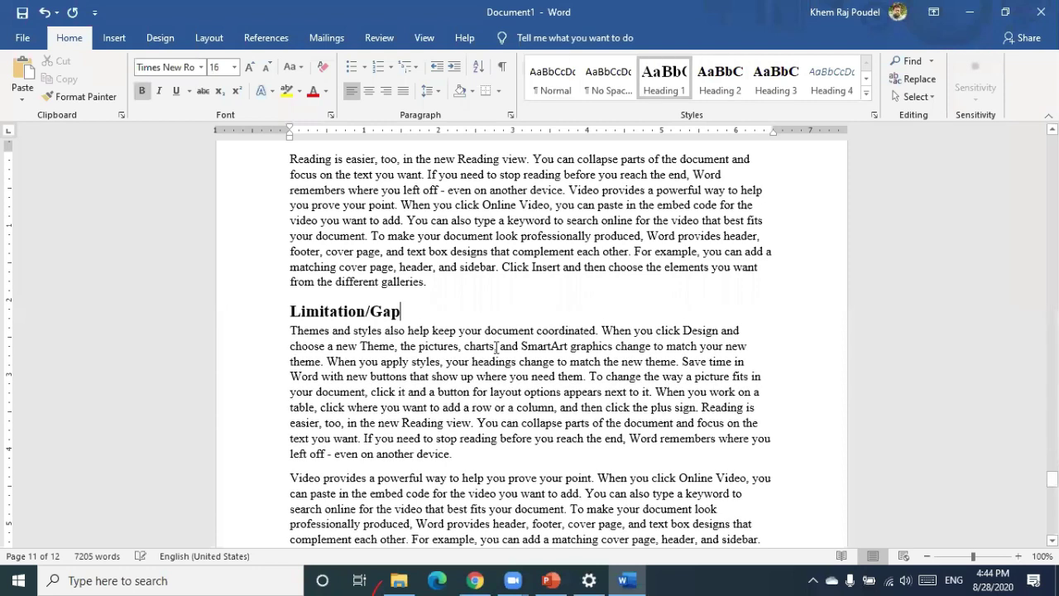
scroll(362, 345, "down", 6)
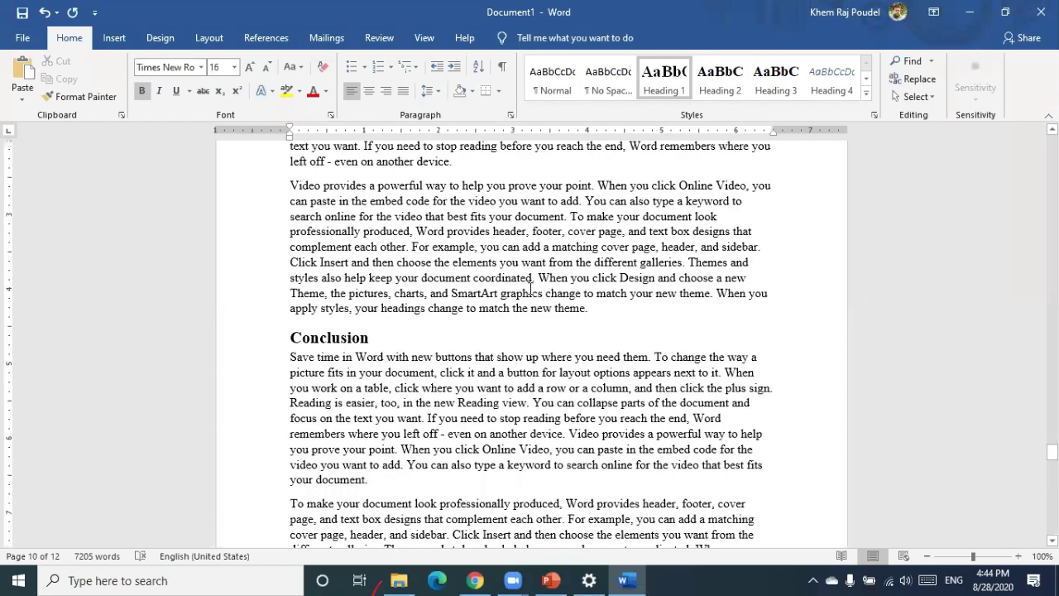
key("ctrl+z")
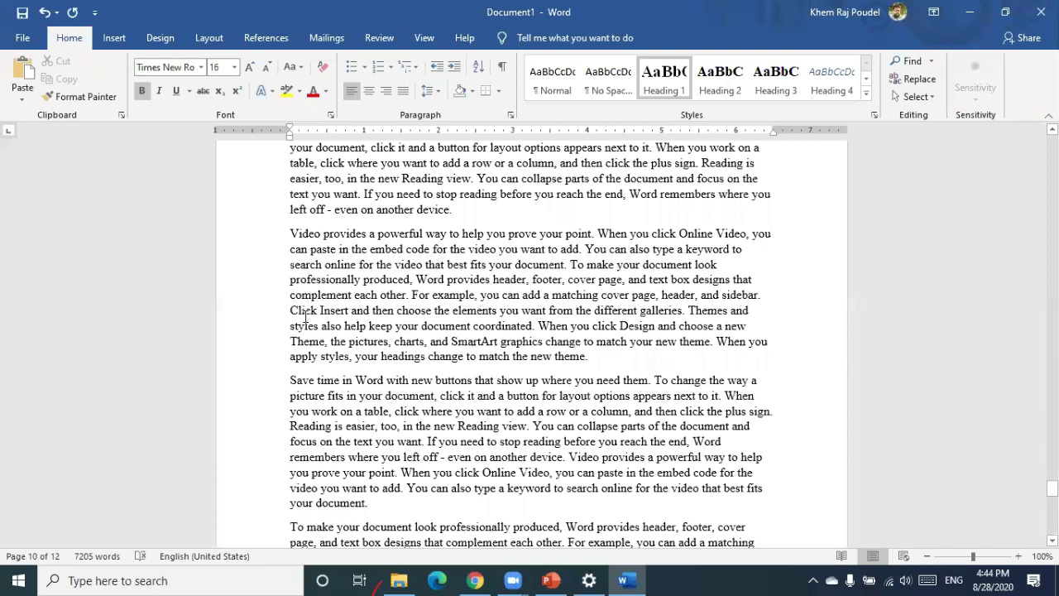
scroll(298, 345, "down", 10)
left_click(289, 342)
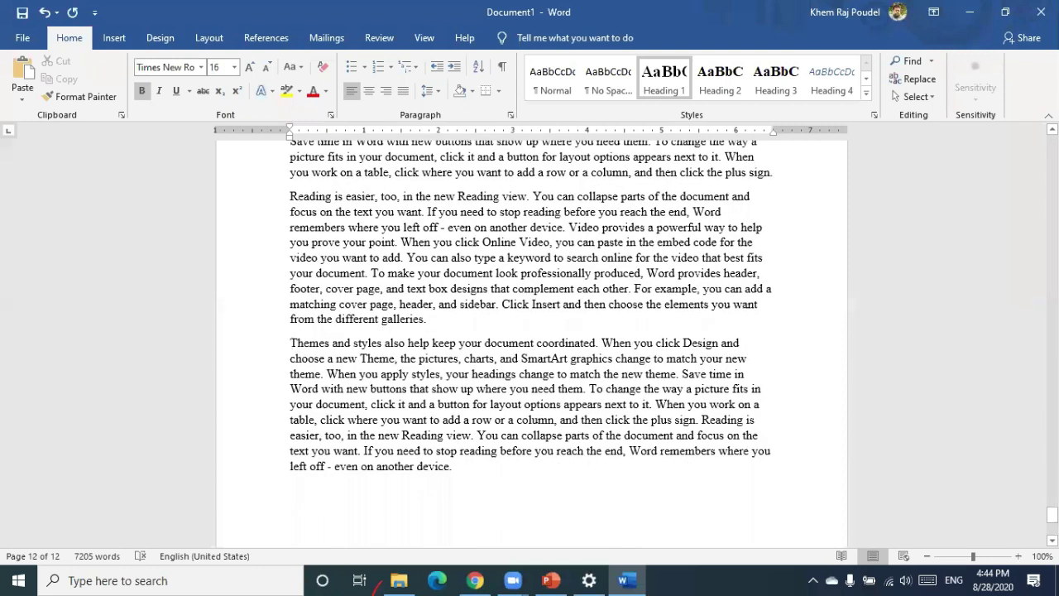
key("Return")
type("Ac")
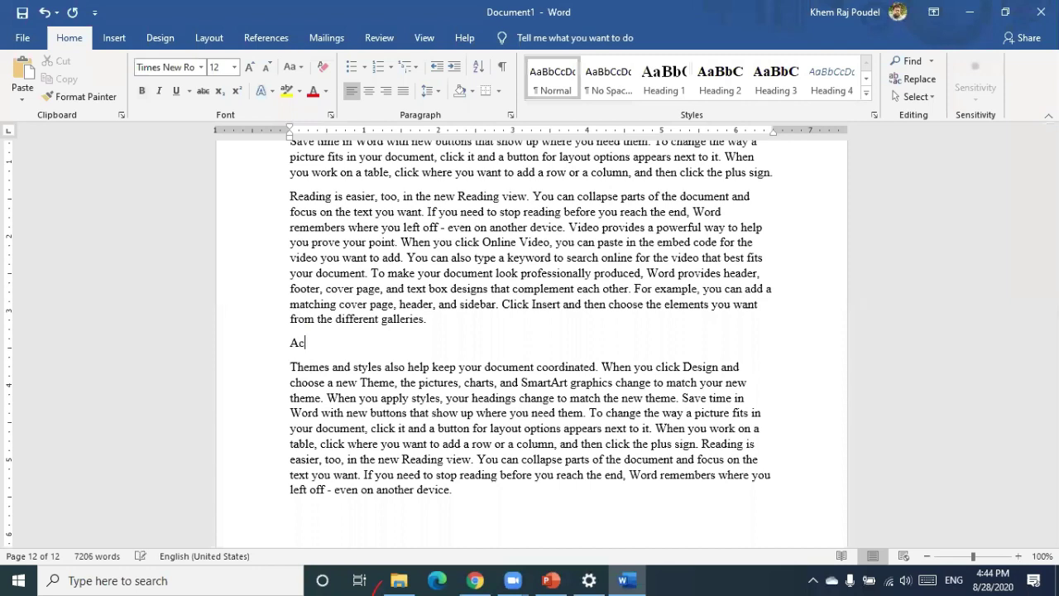
key("BackSpace")
key("BackSpace")
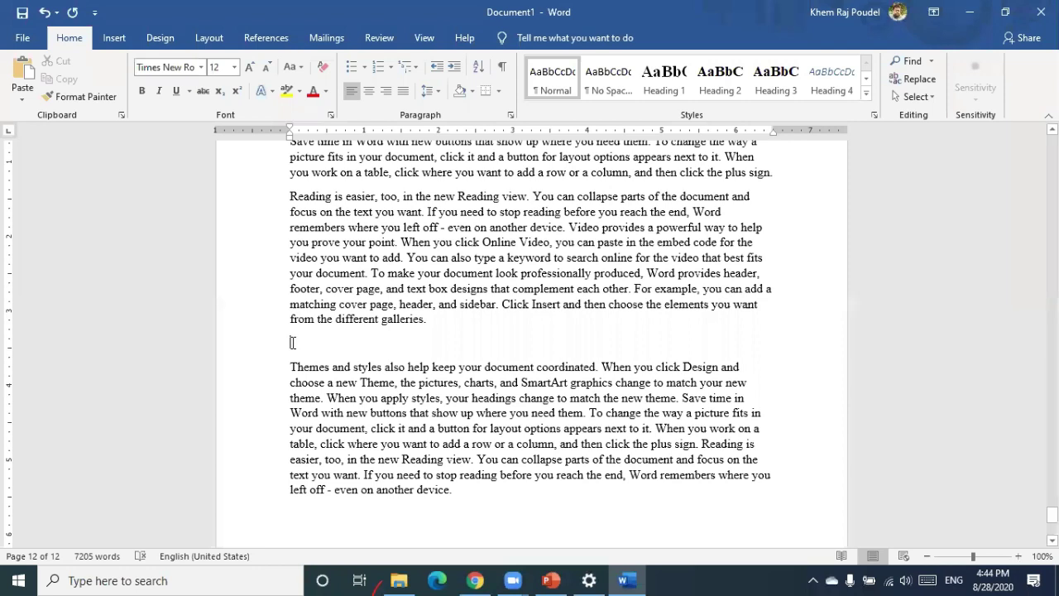
key("Delete")
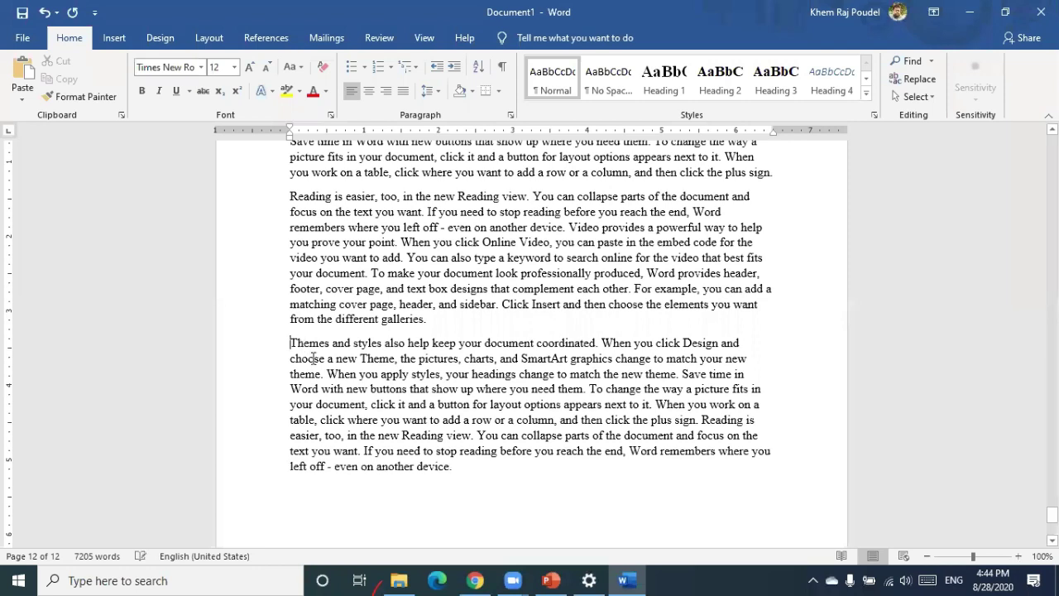
scroll(313, 358, "down", 6)
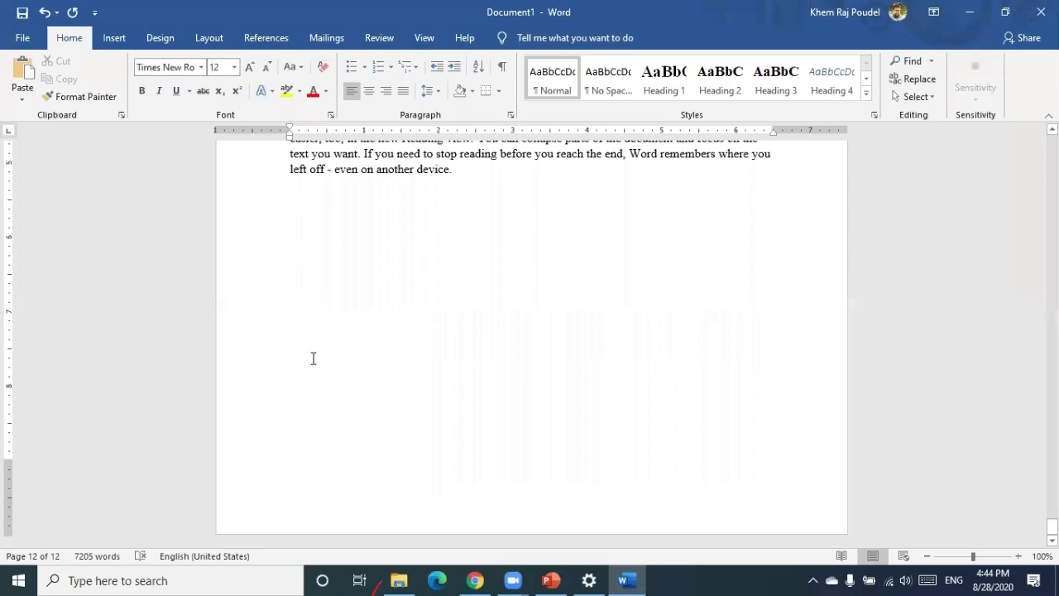
scroll(313, 358, "up", 7)
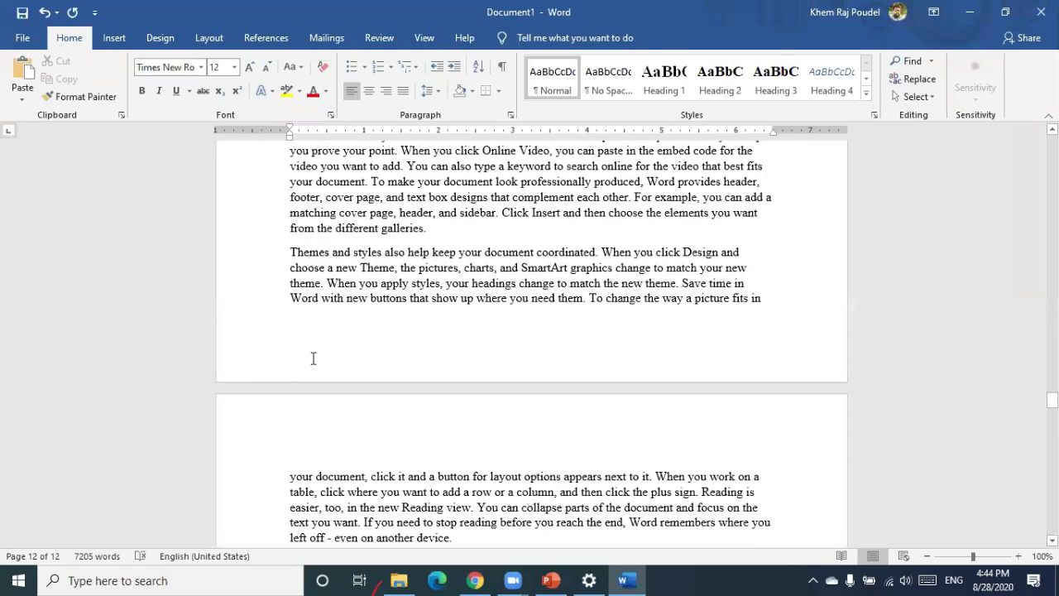
scroll(313, 357, "up", 20)
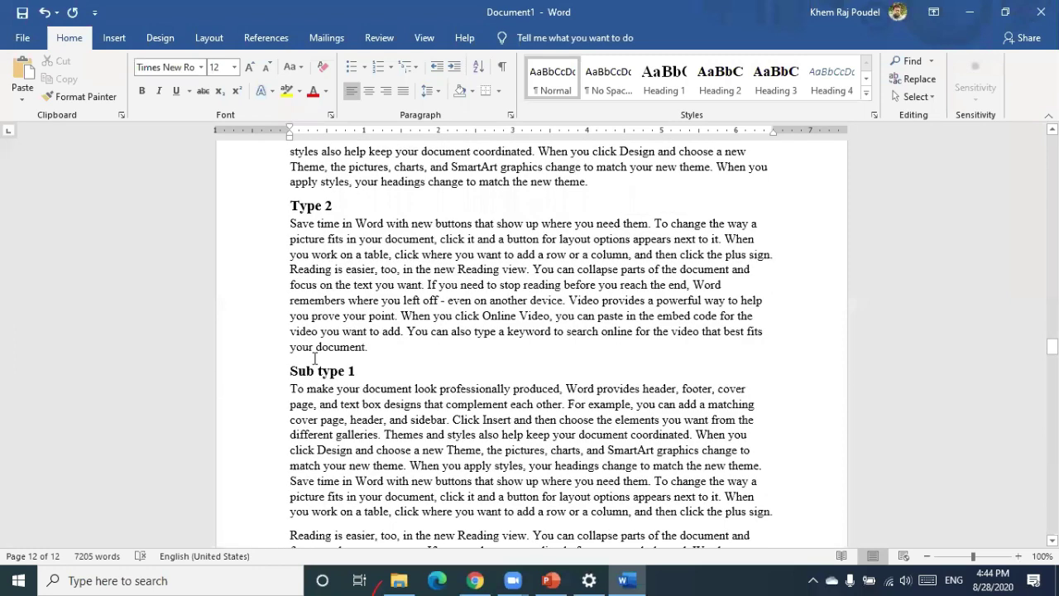
scroll(314, 357, "up", 20)
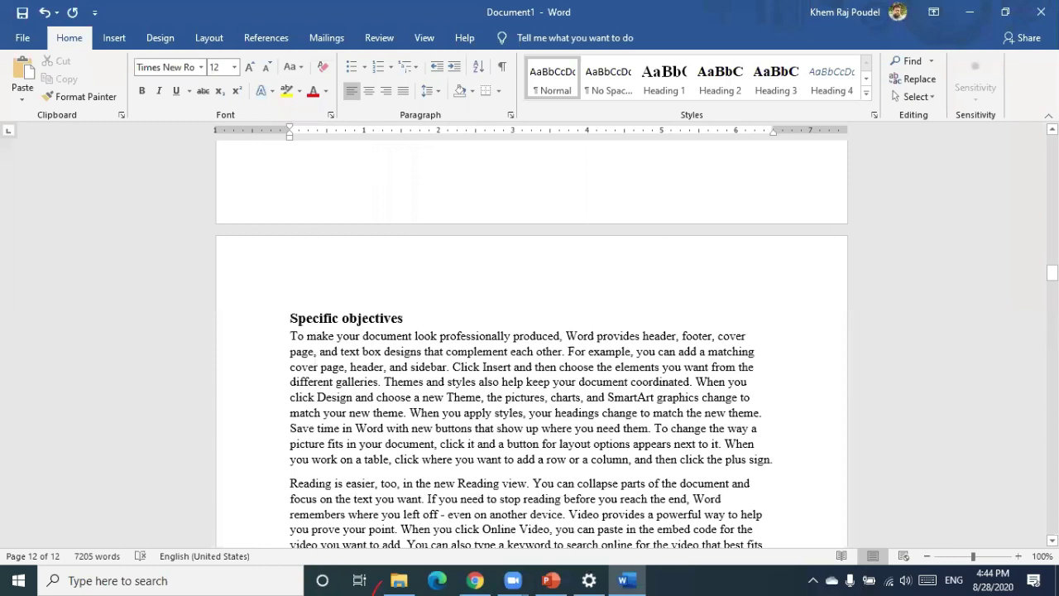
left_click_drag(1052, 273, 1052, 142)
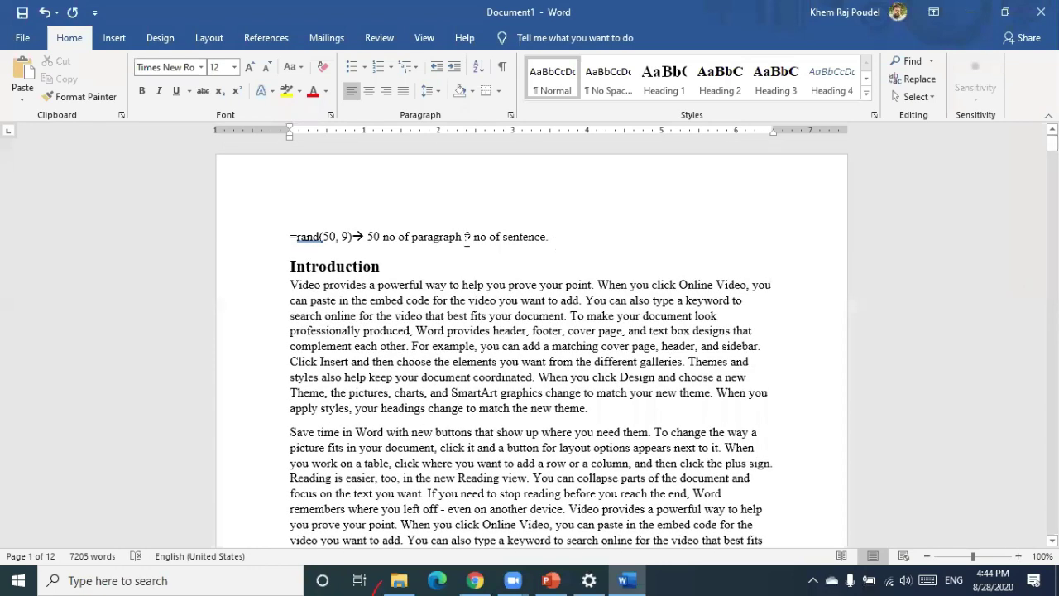
Delete the =rand note line and add Plain Number 2 page numbers at the page bottom
left_click(218, 238)
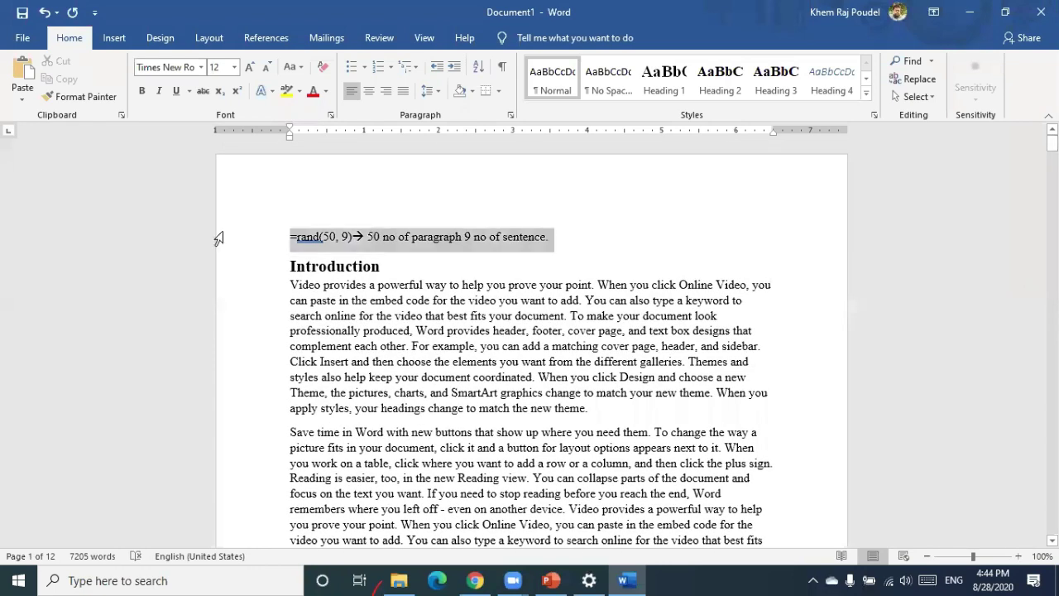
key("Delete")
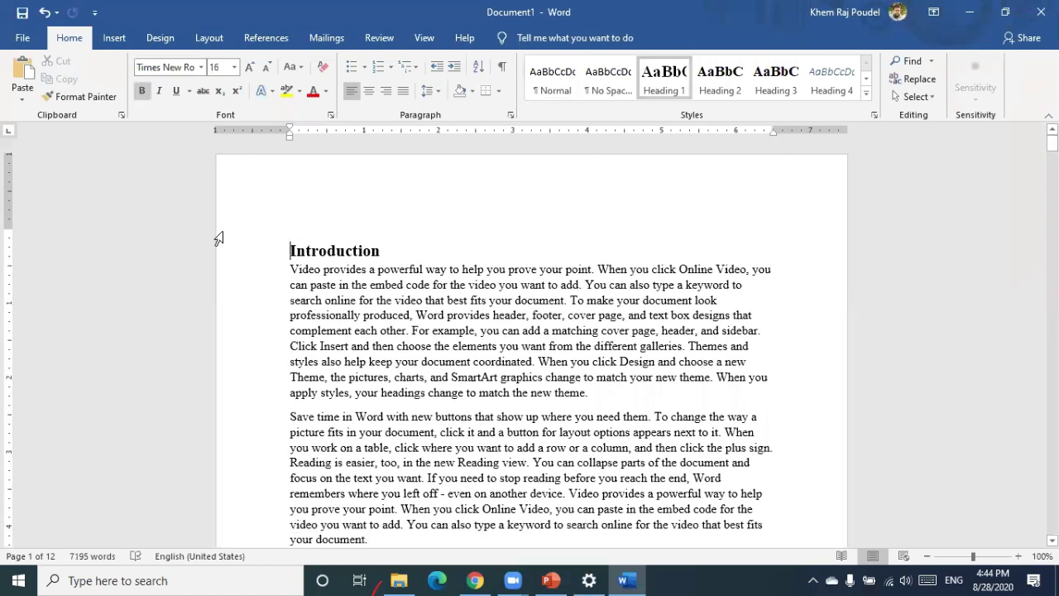
left_click(111, 41)
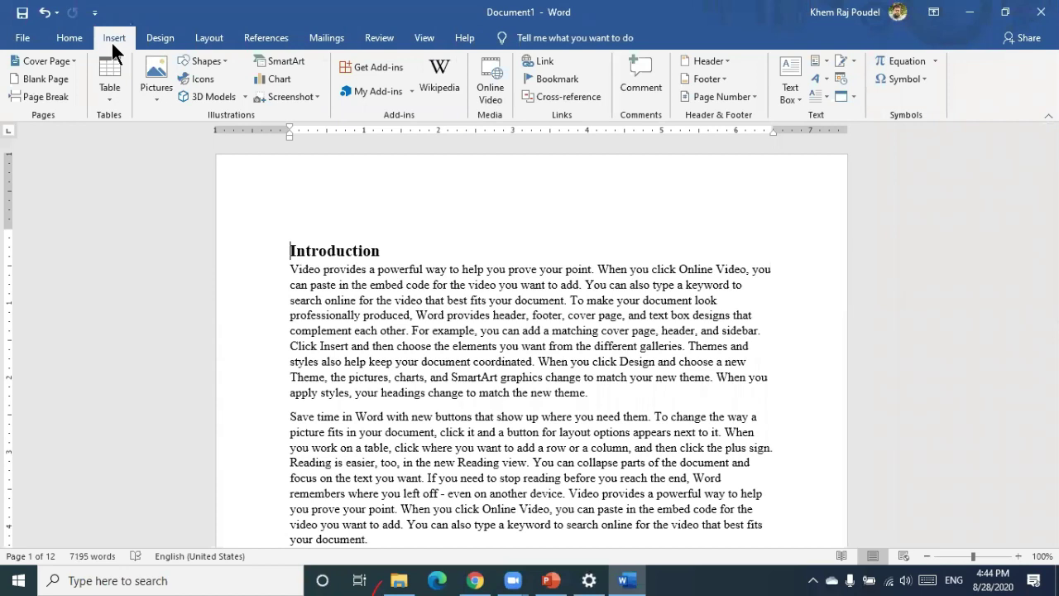
left_click(750, 95)
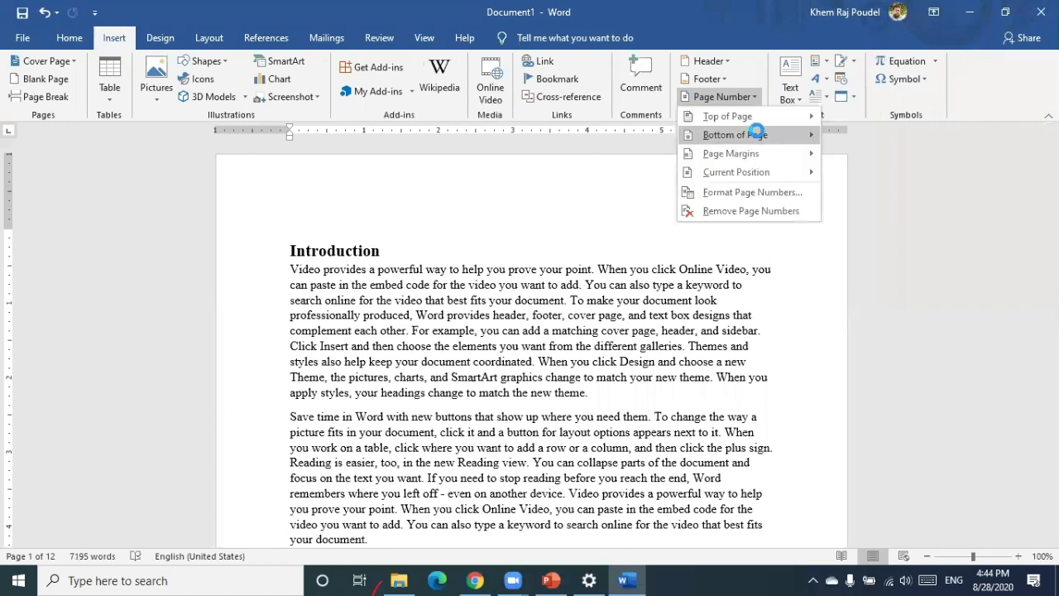
left_click(757, 133)
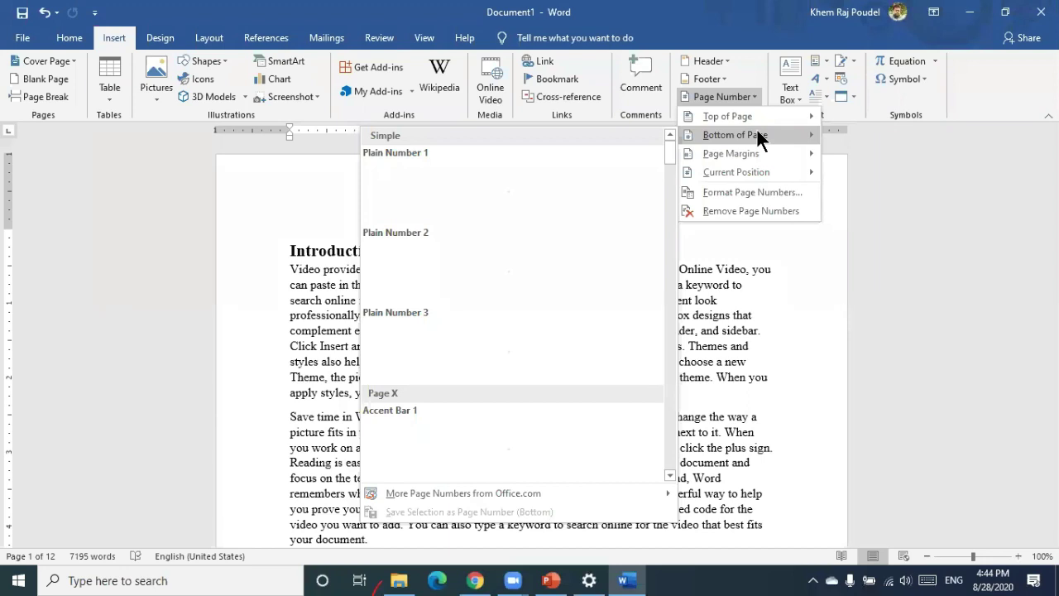
left_click(562, 250)
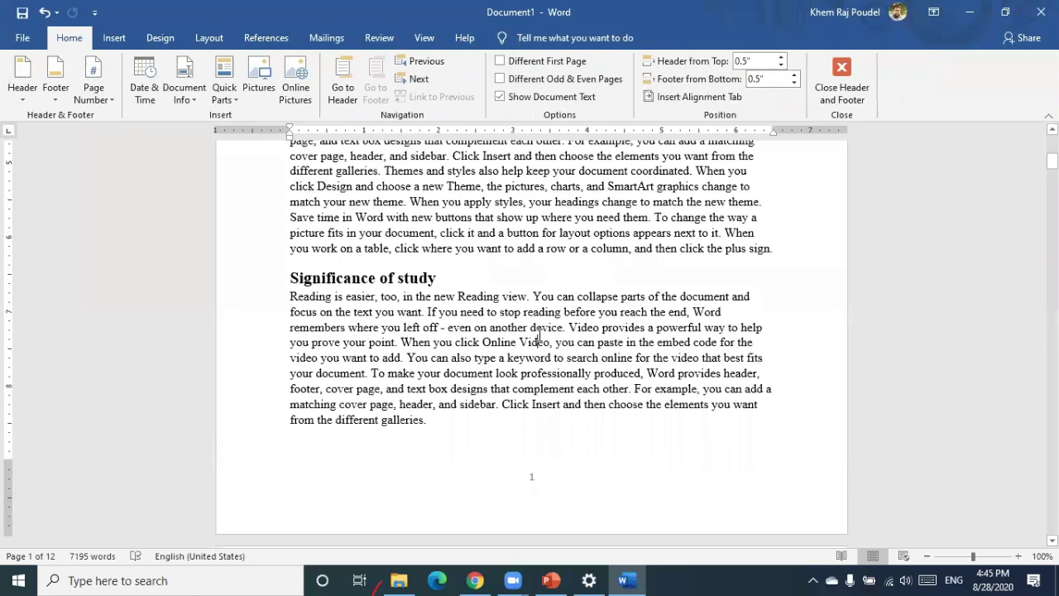
Leave the footer and check the page numbers through to the document's end
double_click(539, 336)
scroll(538, 332, "down", 1)
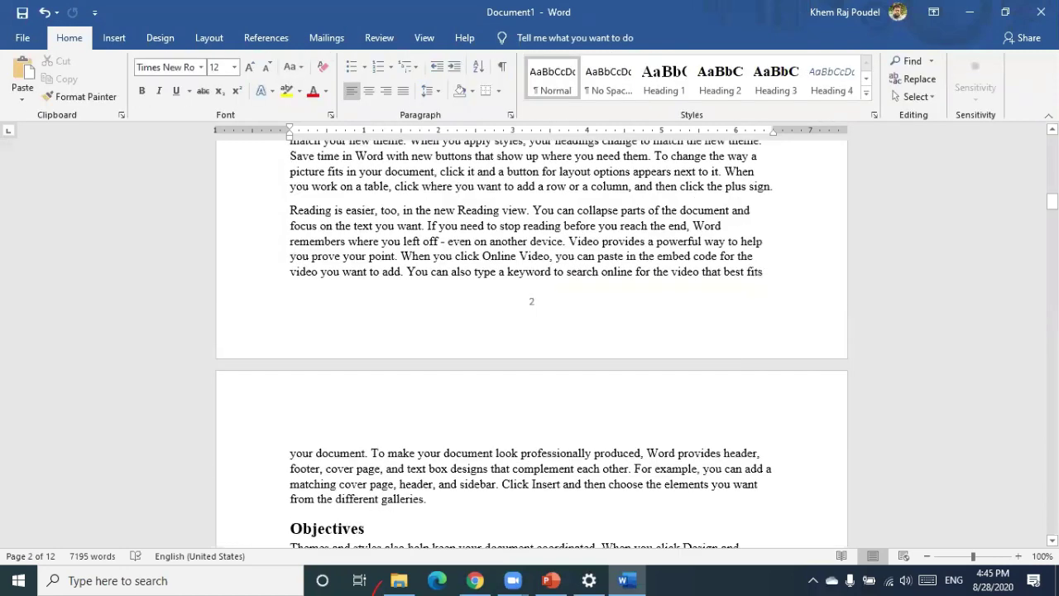
key("ctrl+End")
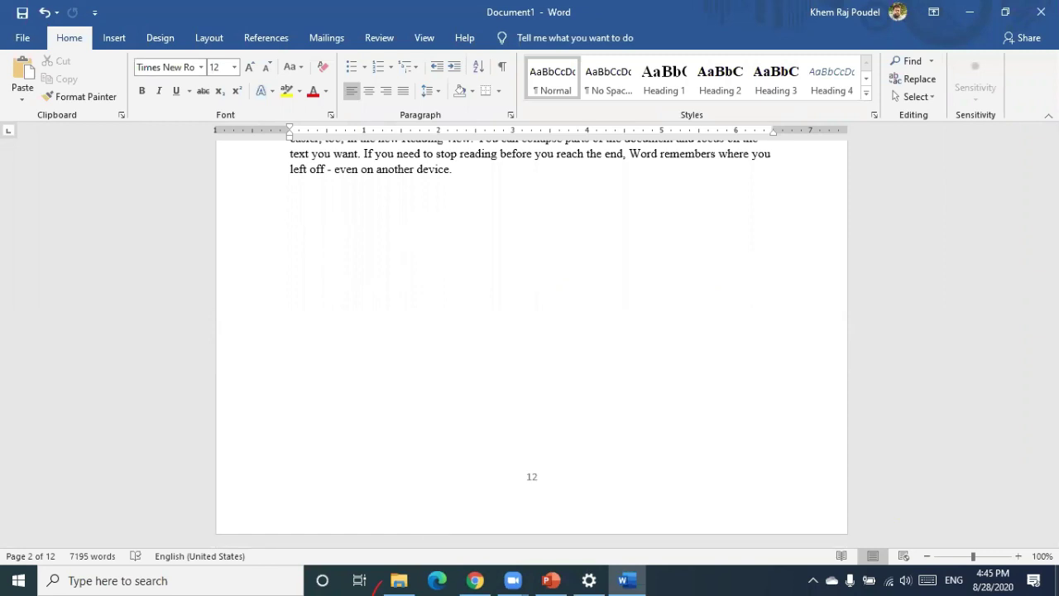
left_click_drag(1052, 199, 1052, 142)
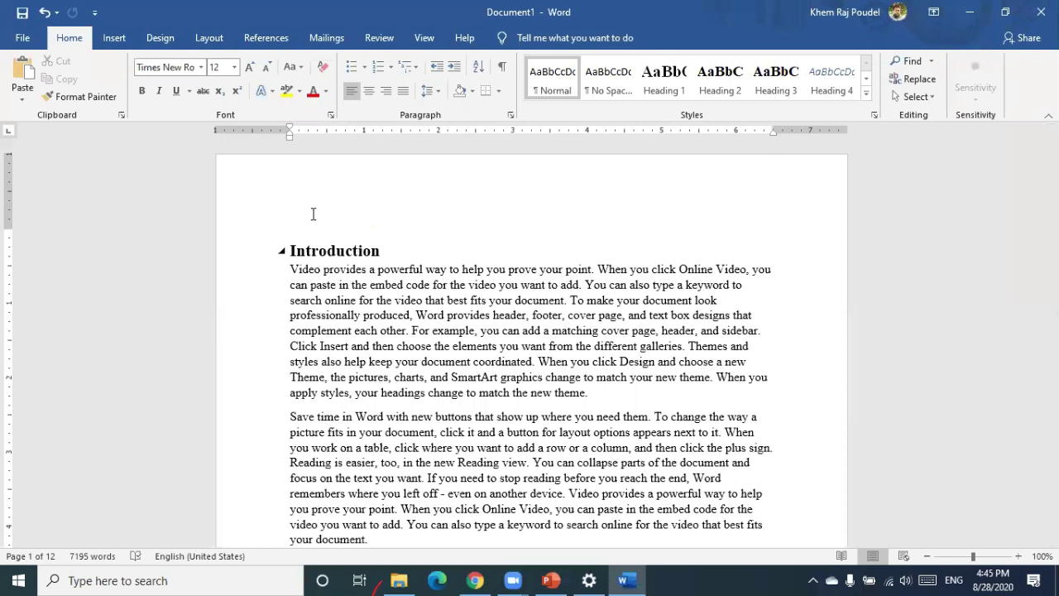
Insert a page break before Introduction, leaving a blank first page
left_click(291, 248)
key("ctrl+Return")
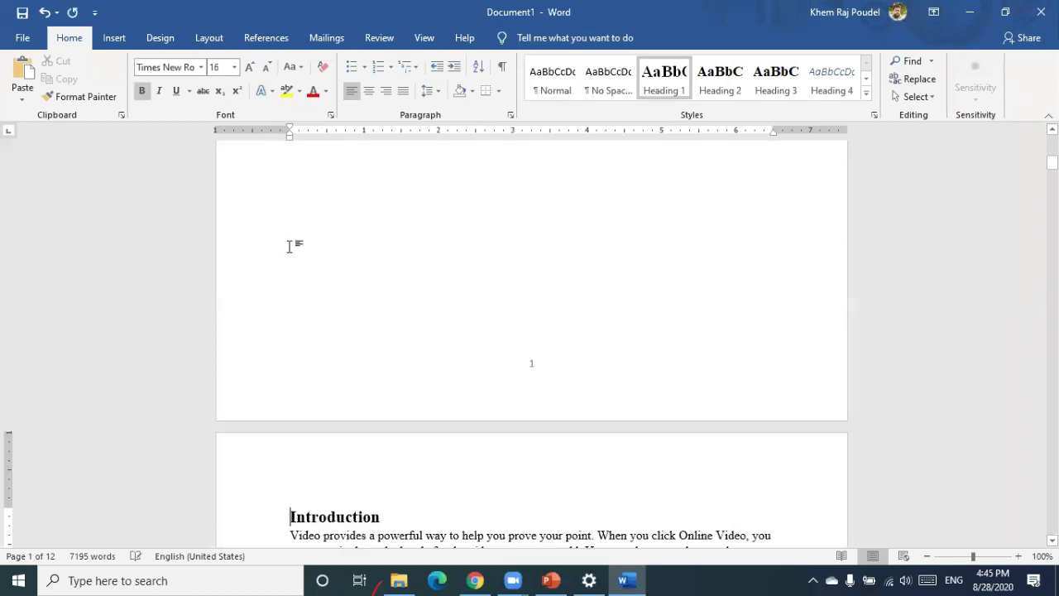
left_click(350, 222)
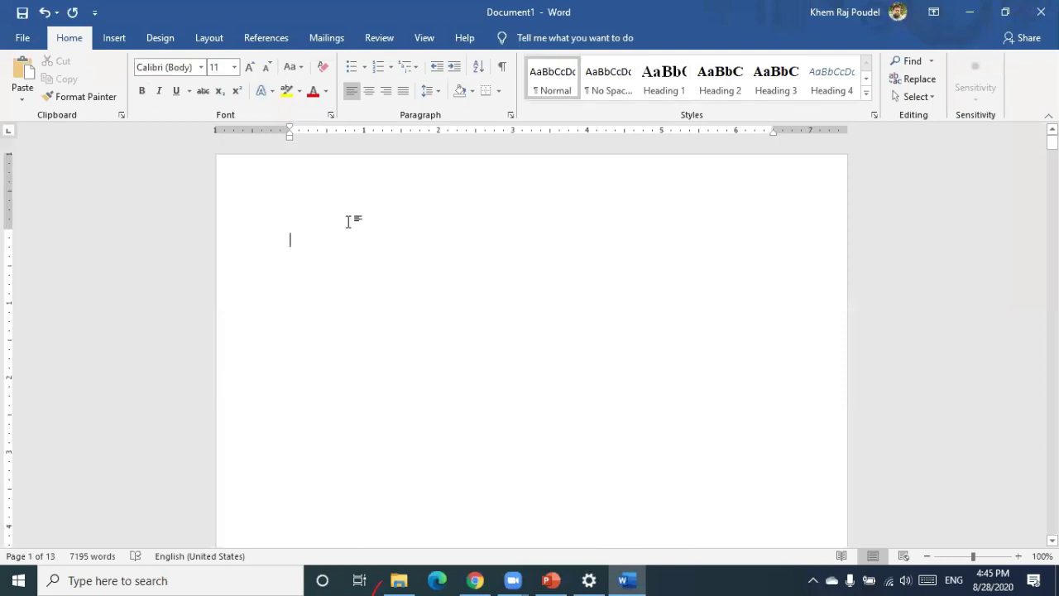
scroll(349, 222, "down", 5)
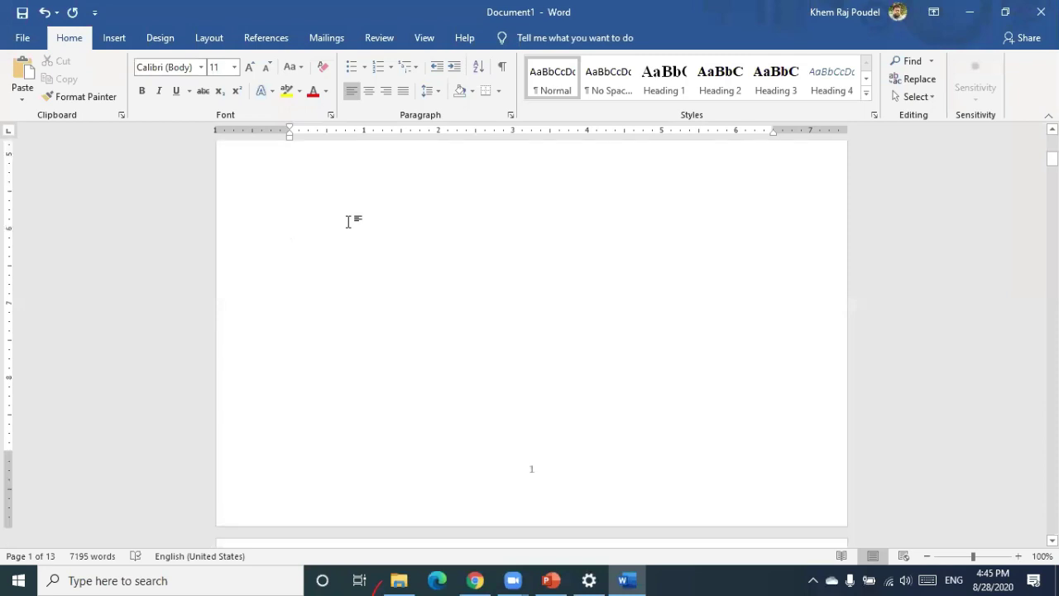
scroll(348, 222, "down", 5)
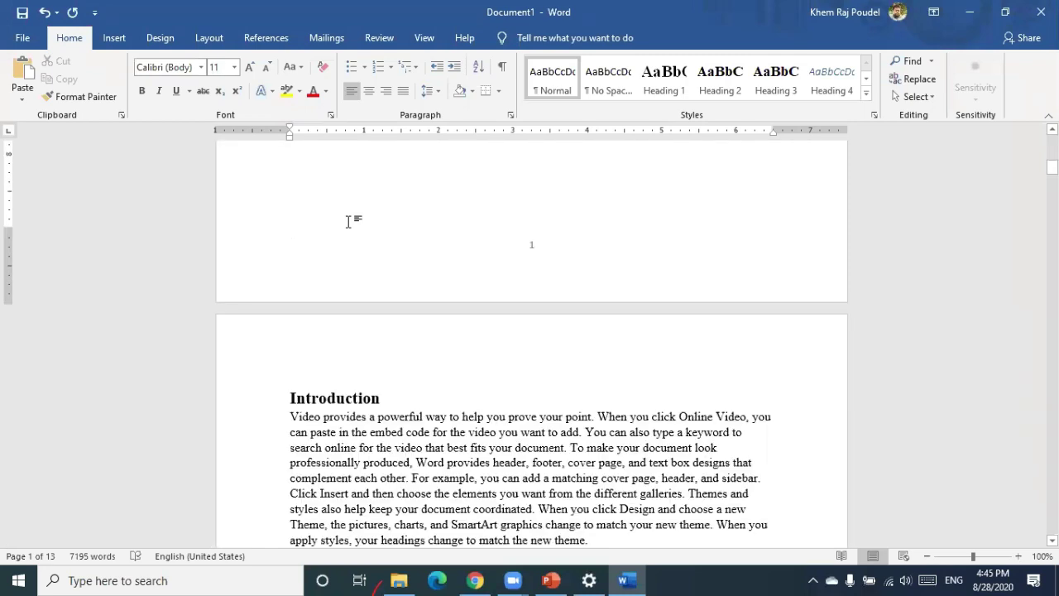
key("ctrl+Home")
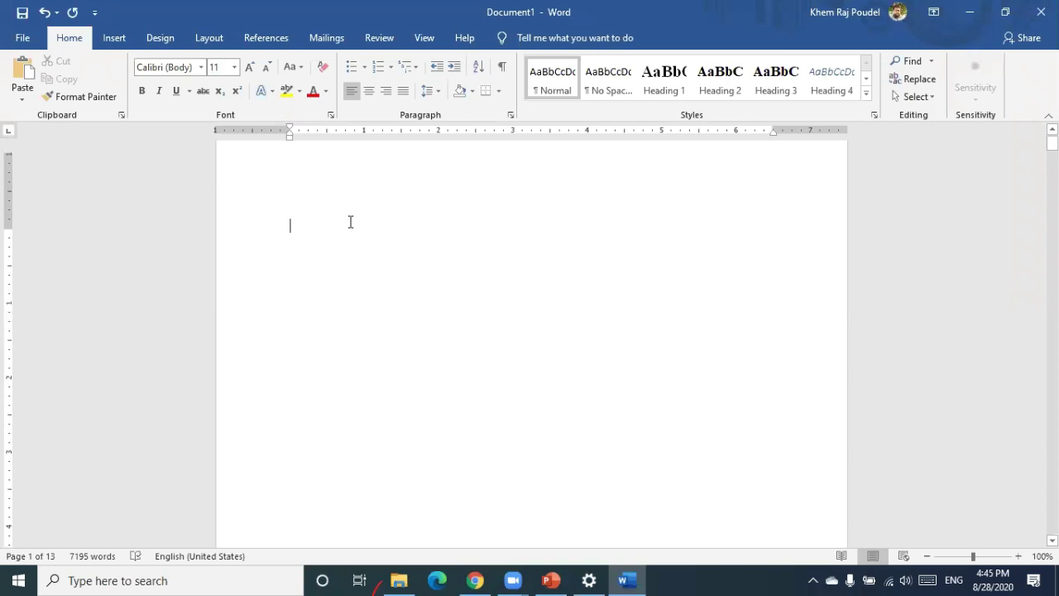
Replace the content with three title lines: 'A project report', 'on', 'DataMining'
type("Coverpage")
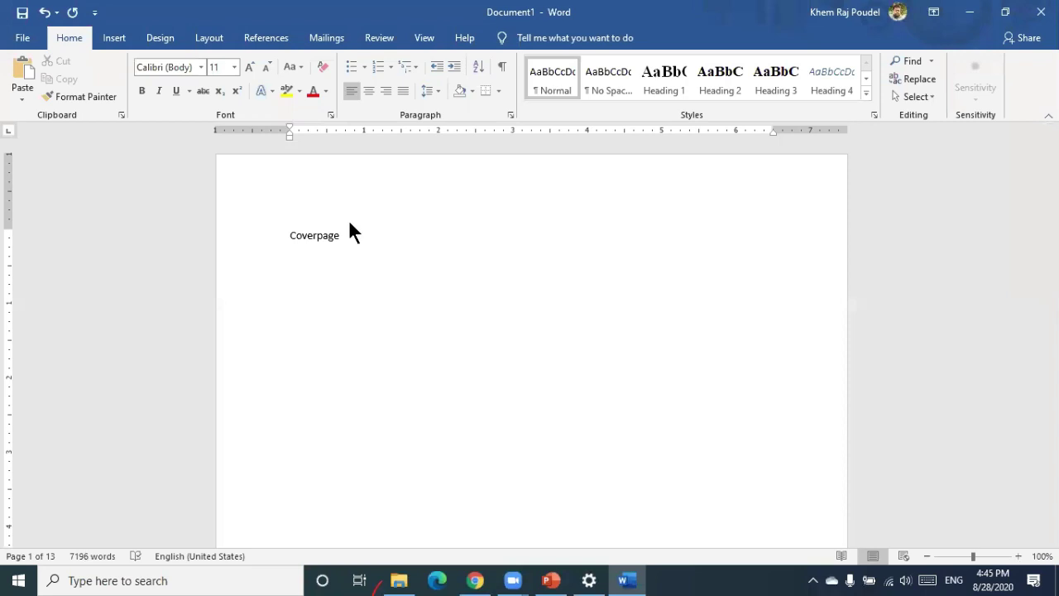
key("ctrl+a")
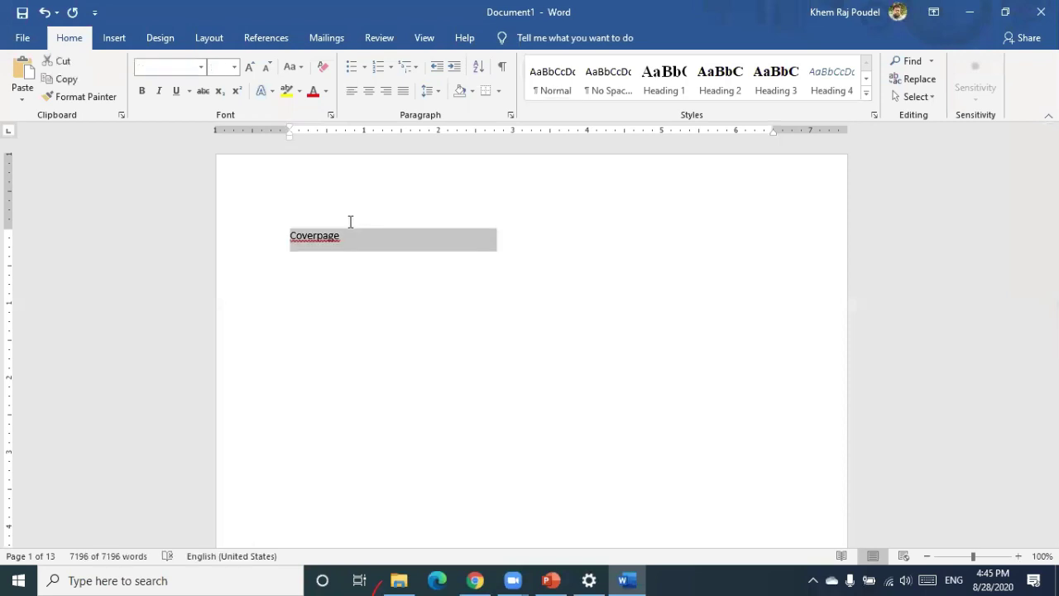
key("Delete")
type("A project re")
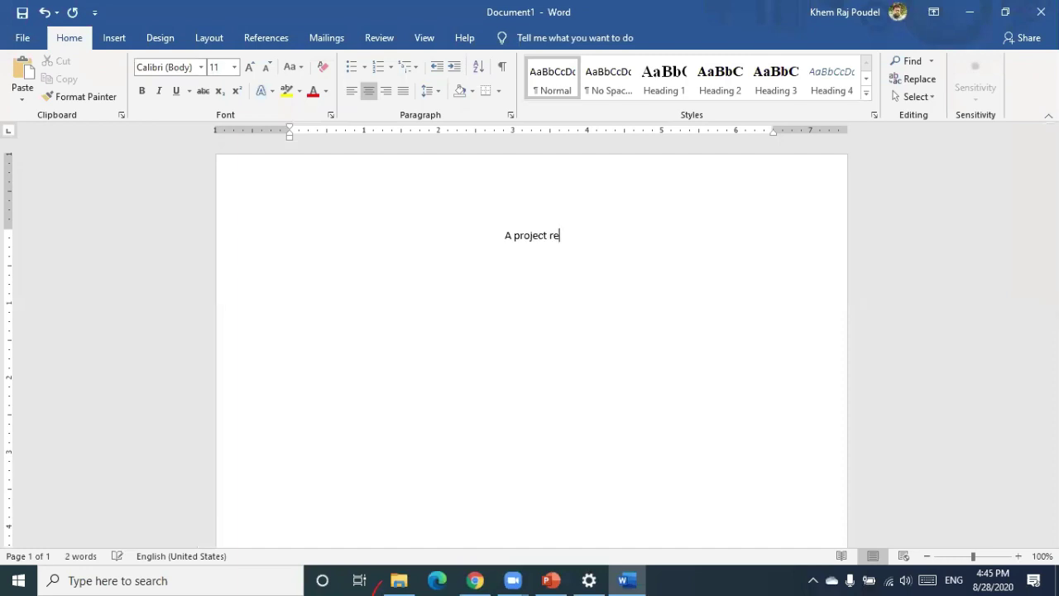
type("port")
key("Return")
type("on")
key("Return")
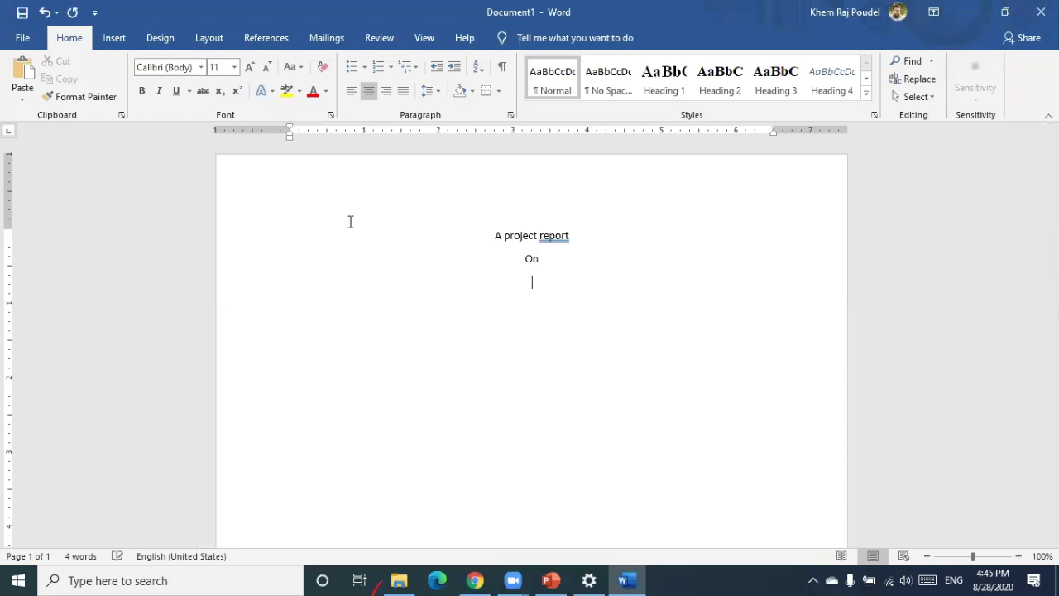
type("DataMining")
Enlarge the three centred title lines to size 34
left_click_drag(480, 234, 598, 298)
key("ctrl+shift+period")
key("ctrl+shift+period")
key("ctrl+shift+period")
key("ctrl+shift+period")
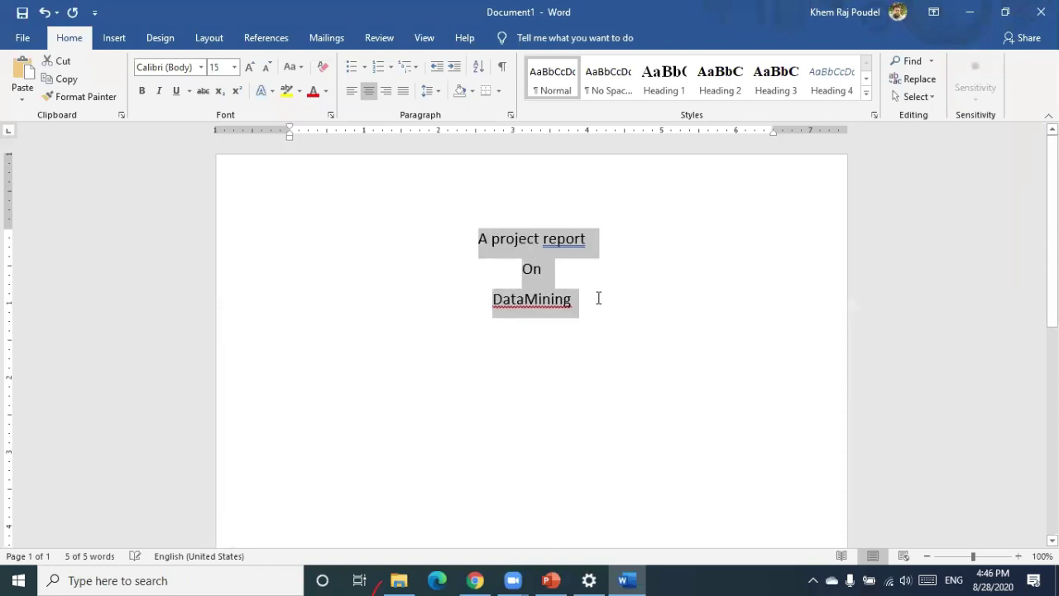
key("ctrl+bracketright")
key("ctrl+bracketright")
key("ctrl+bracketright")
key("ctrl+bracketright")
key("ctrl+bracketright")
key("ctrl+bracketright")
key("ctrl+bracketright")
key("ctrl+bracketright")
key("ctrl+bracketright")
key("ctrl+bracketright")
key("ctrl+bracketright")
key("ctrl+bracketright")
key("ctrl+bracketright")
key("ctrl+bracketright")
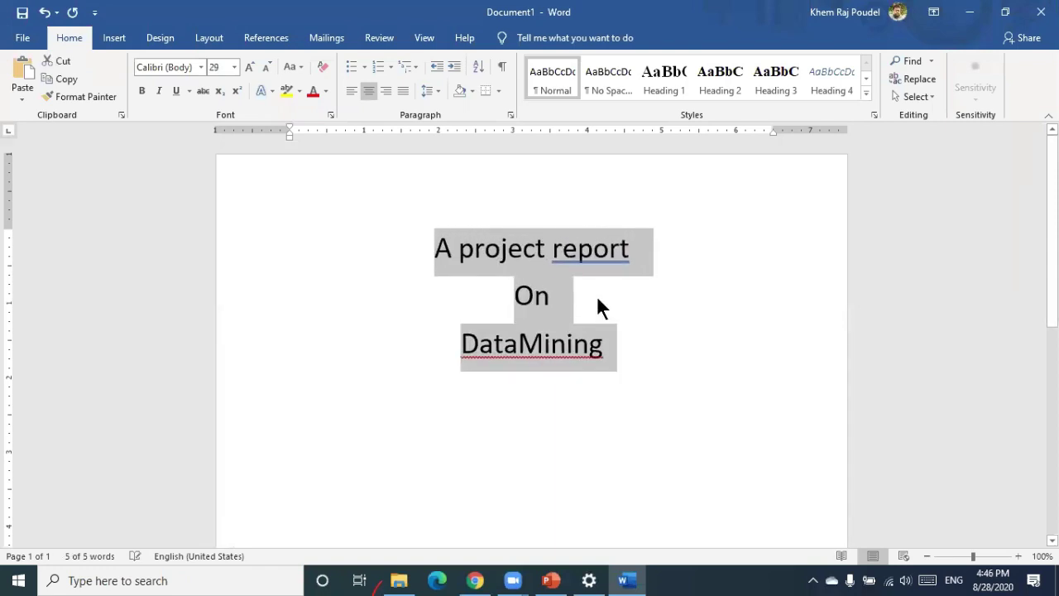
key("ctrl+bracketright")
key("ctrl+bracketright")
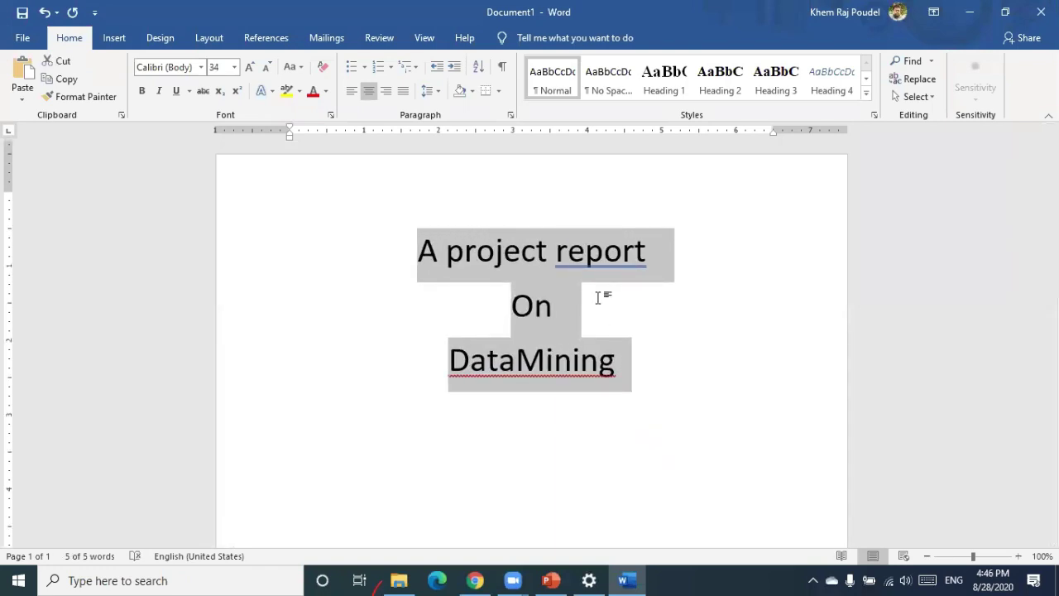
Insert a page break below the title to create a blank second page
scroll(597, 298, "down", 5)
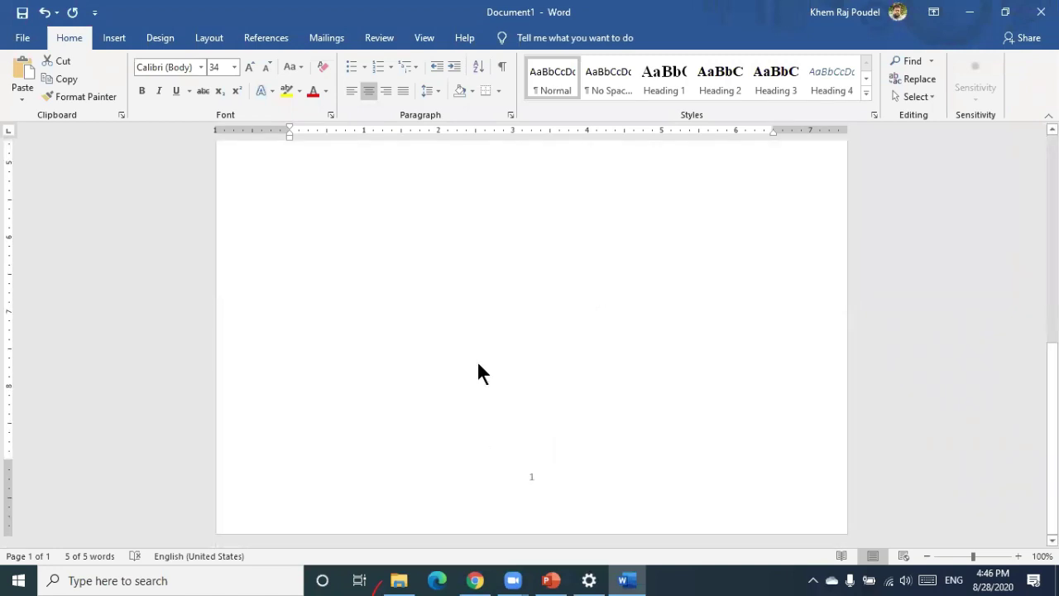
key("ctrl+Return")
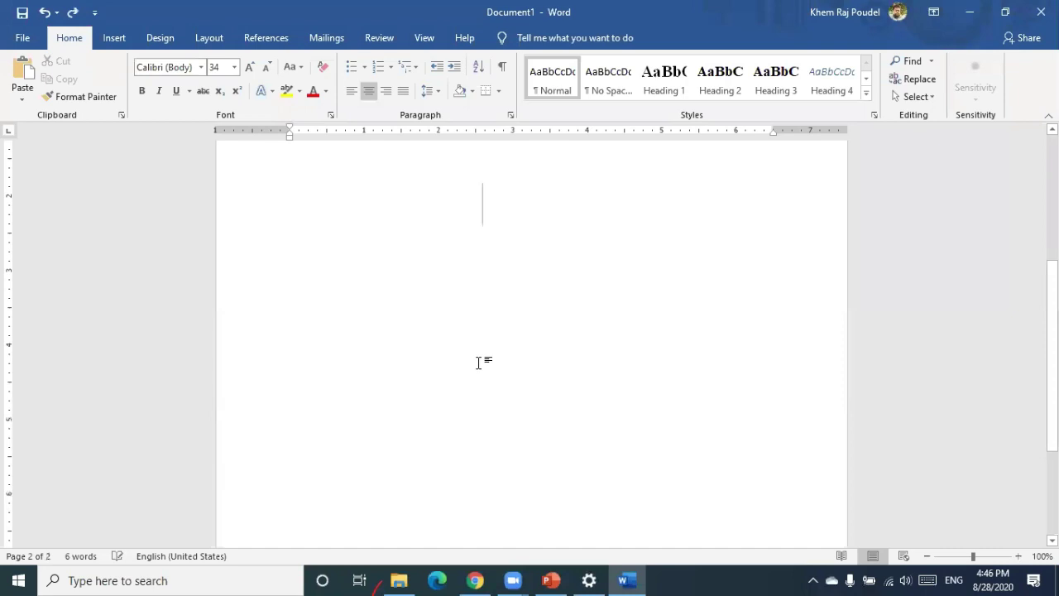
key("BackSpace")
double_click(479, 362)
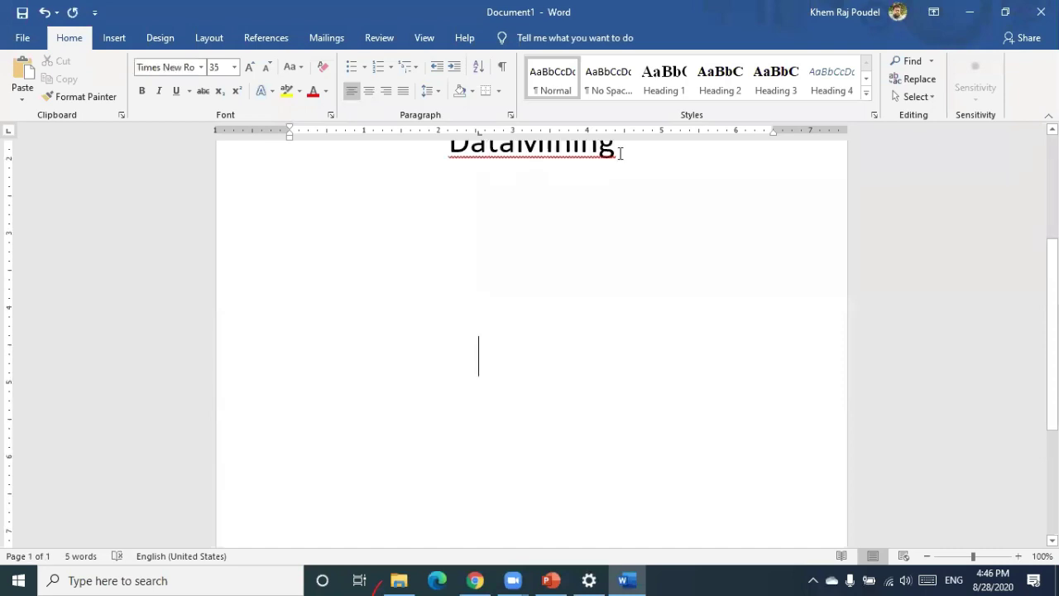
double_click(488, 340)
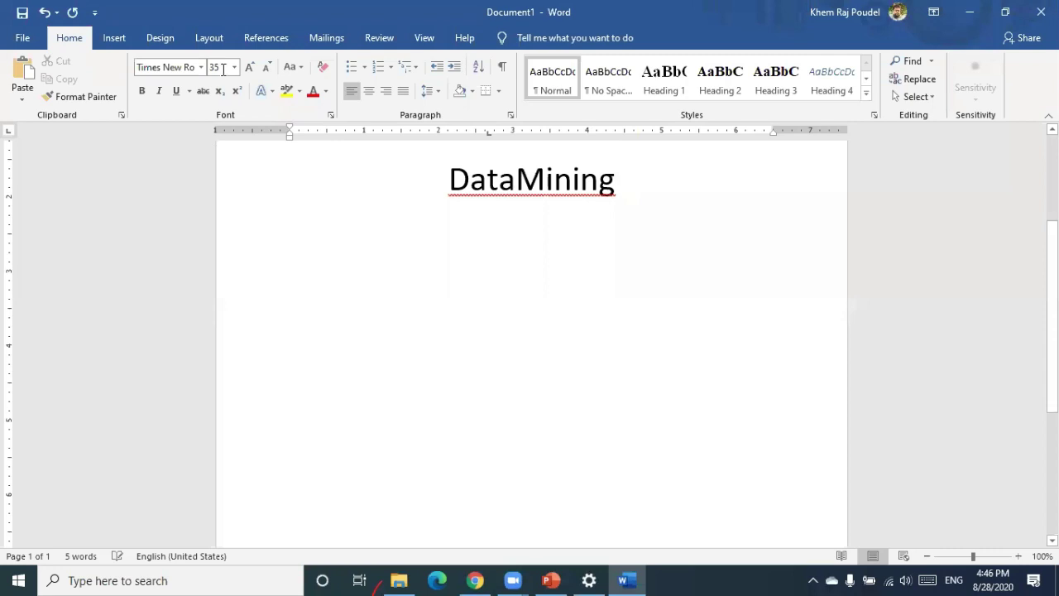
key("ctrl+Return")
Set the second page's font size to 12 and show the References tools
key("BackSpace")
key("BackSpace")
type("12")
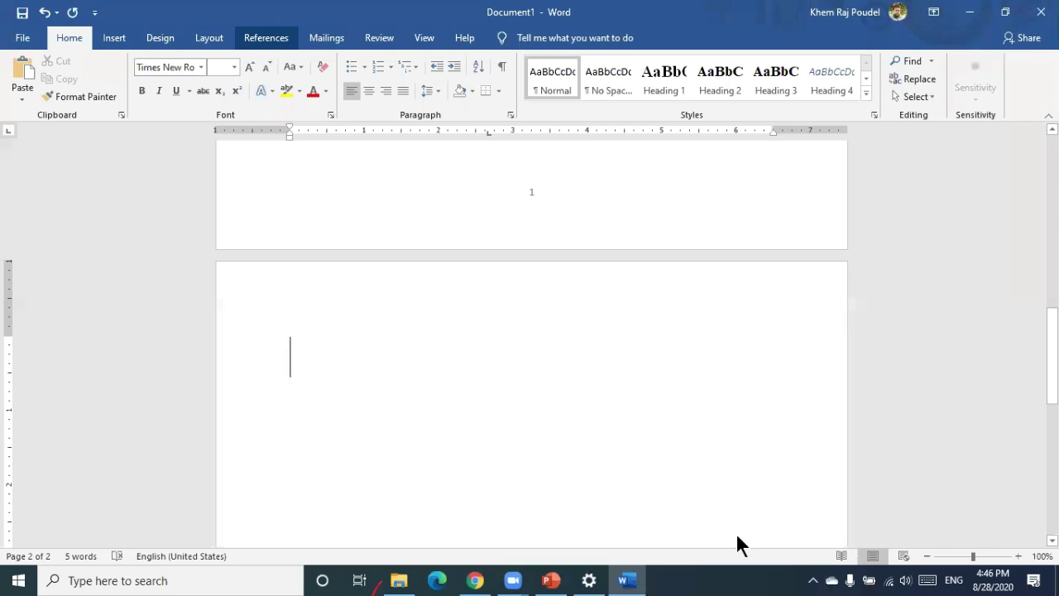
left_click(264, 38)
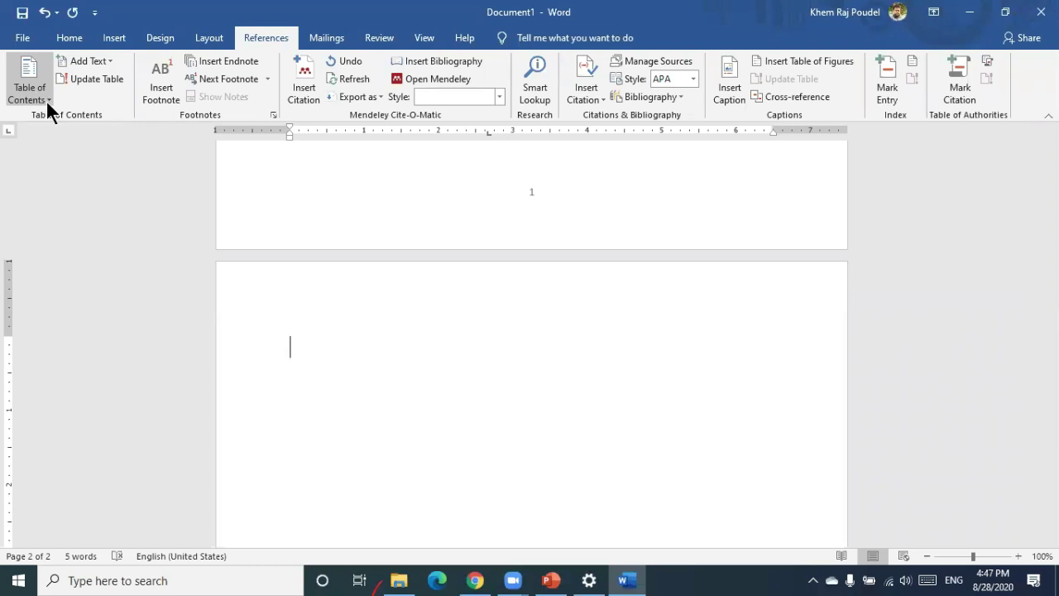
Insert an Automatic Table 2 table of contents on page 2 and dismiss both no-headings messages
left_click(48, 99)
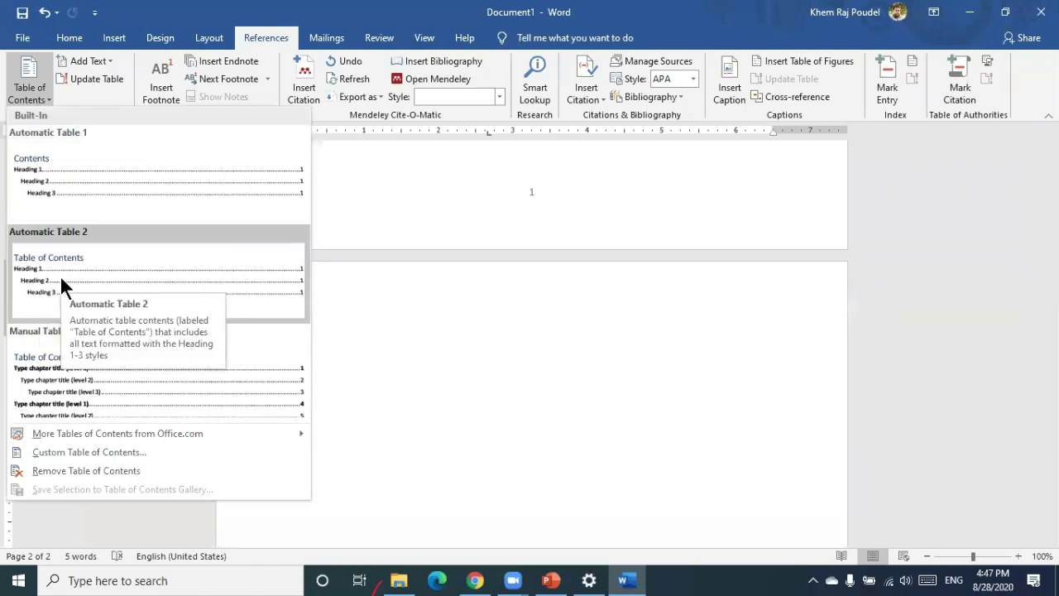
left_click(61, 279)
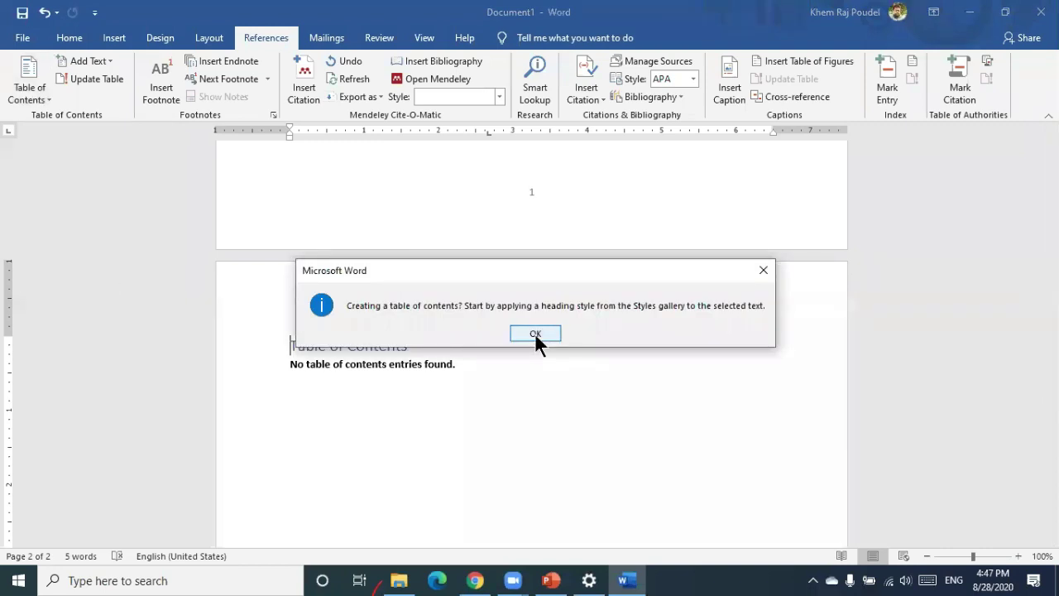
left_click(535, 333)
scroll(534, 335, "down", 3)
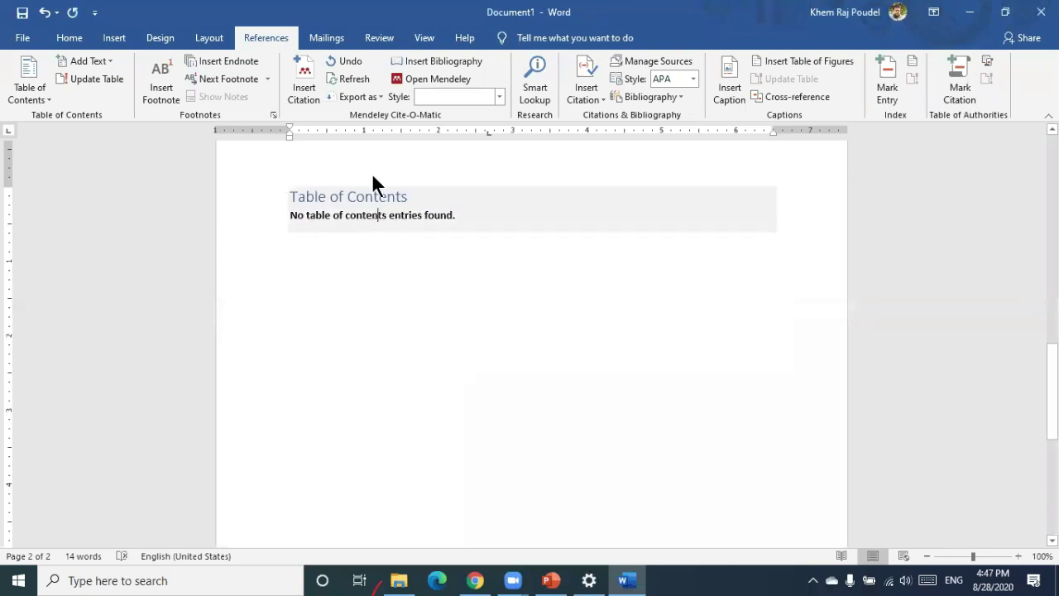
left_click(372, 173)
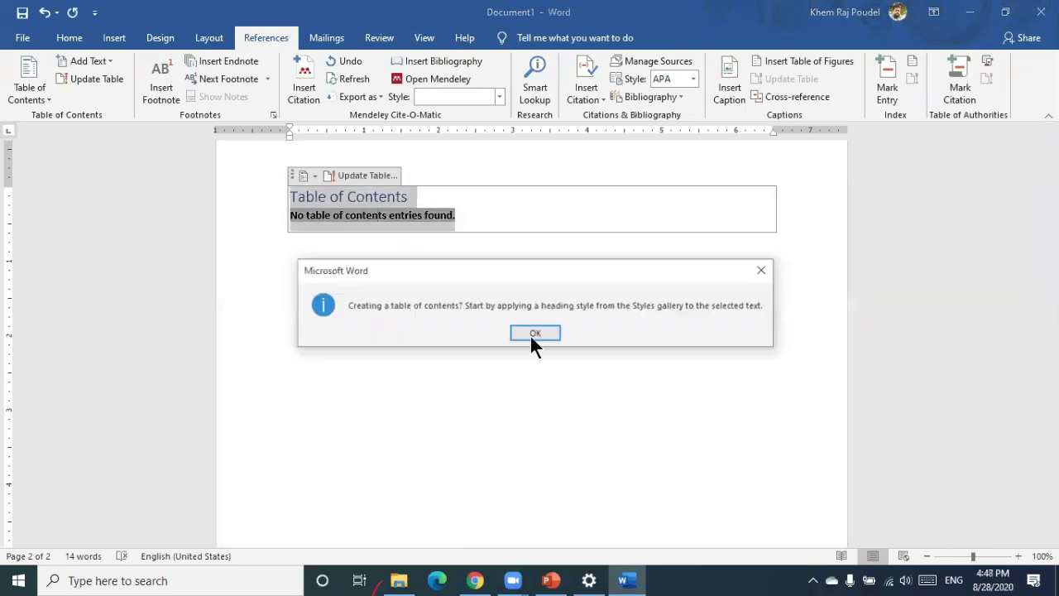
key("Return")
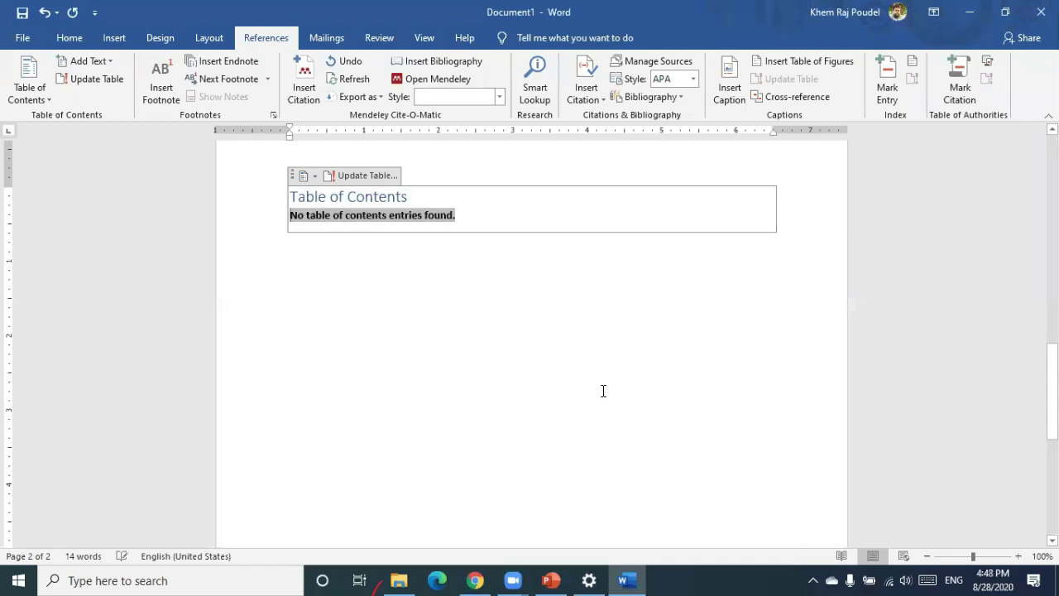
Undo the empty table of contents, the page break, the DataMining title line and its centred alignment
scroll(604, 390, "down", 5)
scroll(603, 390, "up", 10)
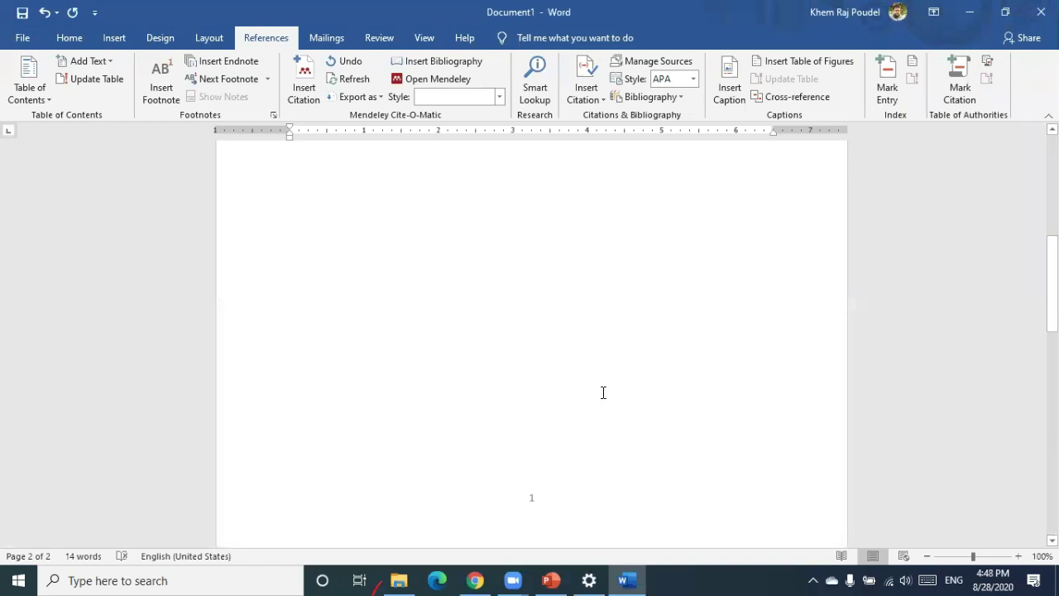
scroll(603, 402, "up", 5)
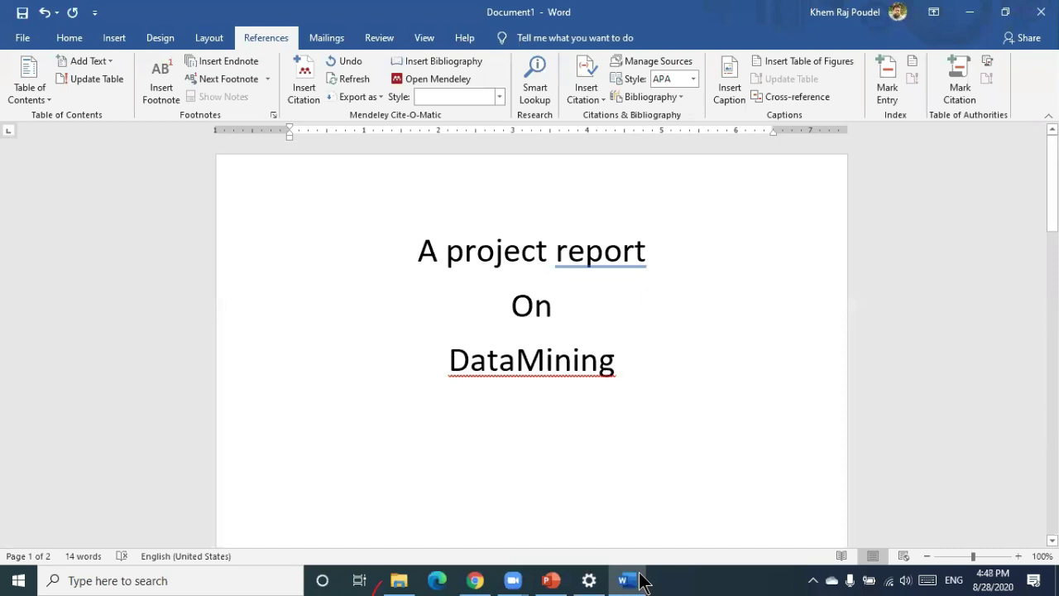
key("Down")
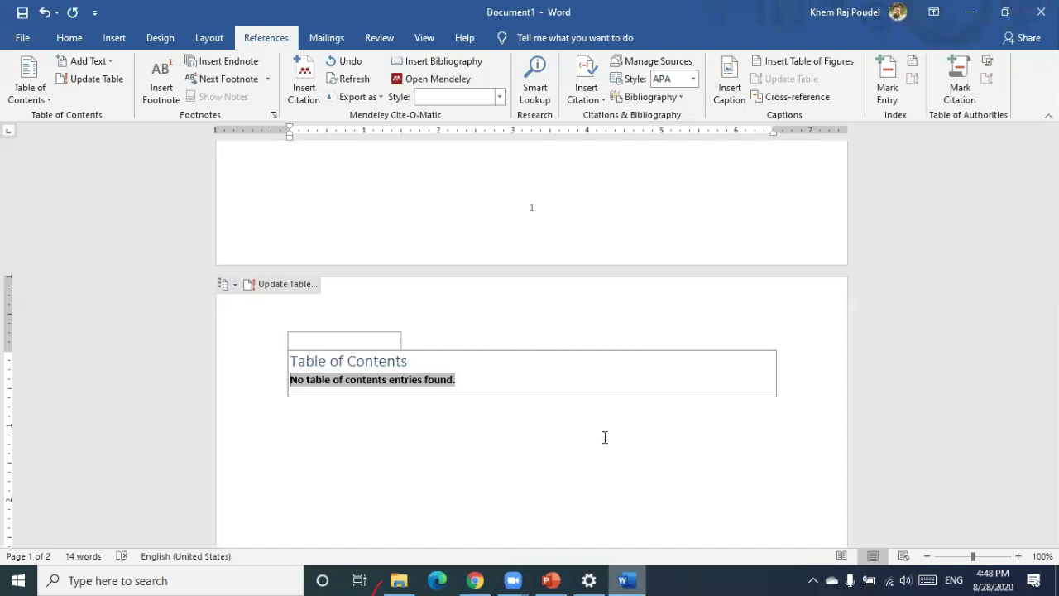
key("ctrl+z")
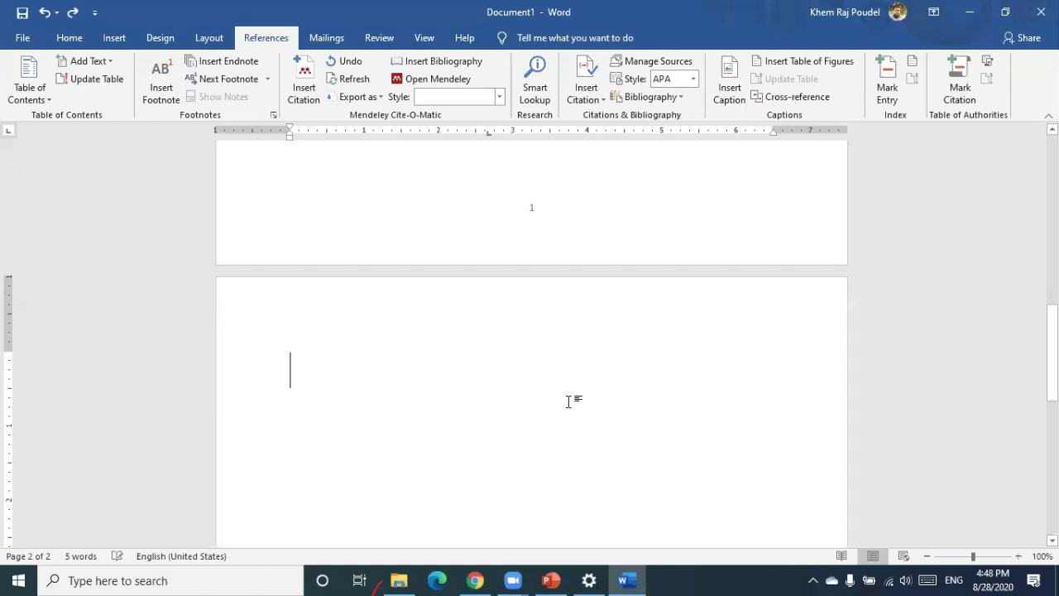
scroll(568, 402, "up", 10)
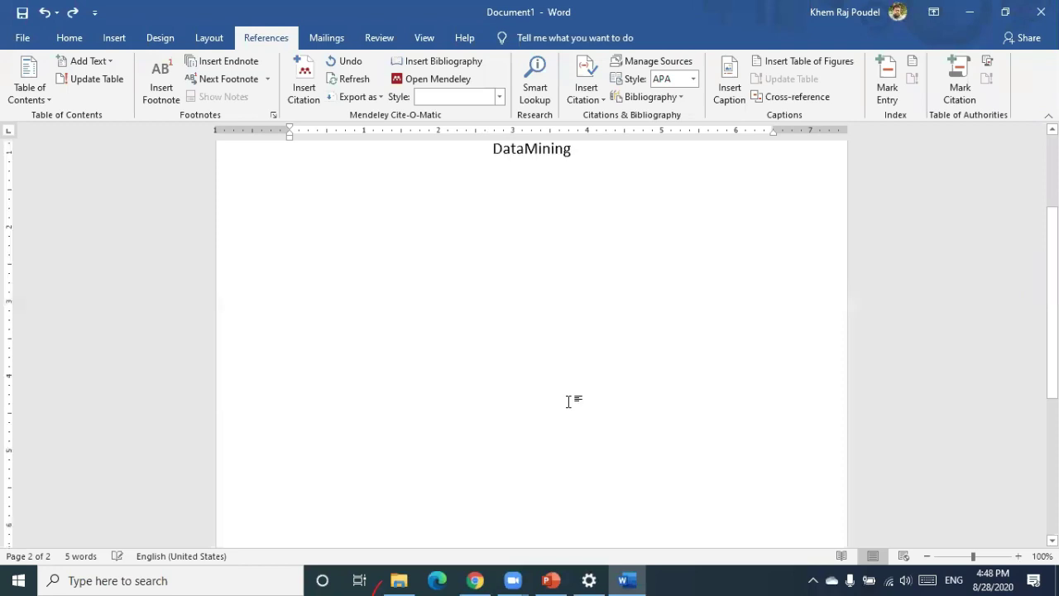
key("ctrl+z")
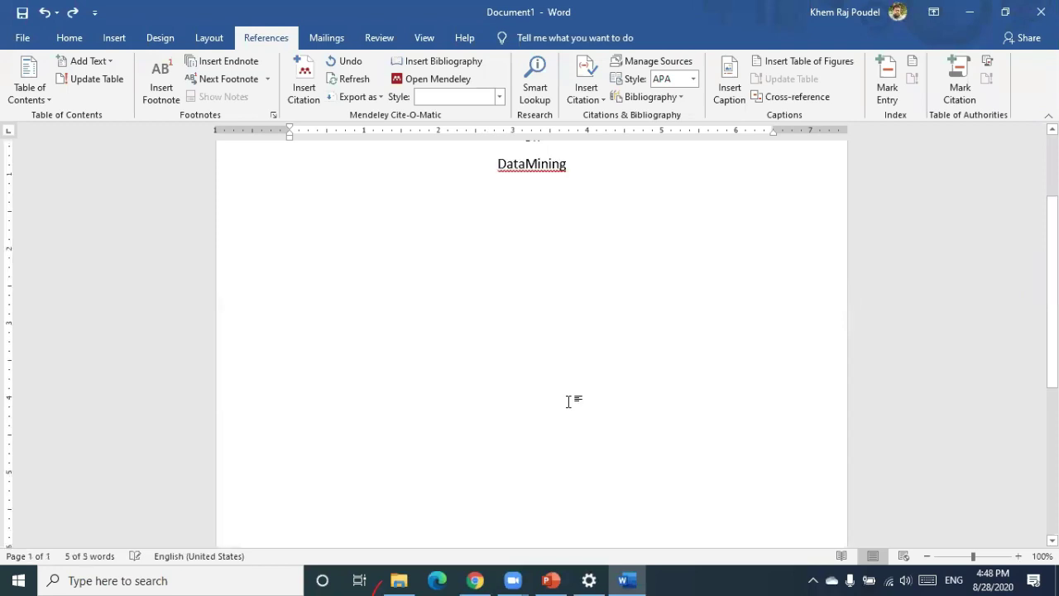
key("ctrl+z")
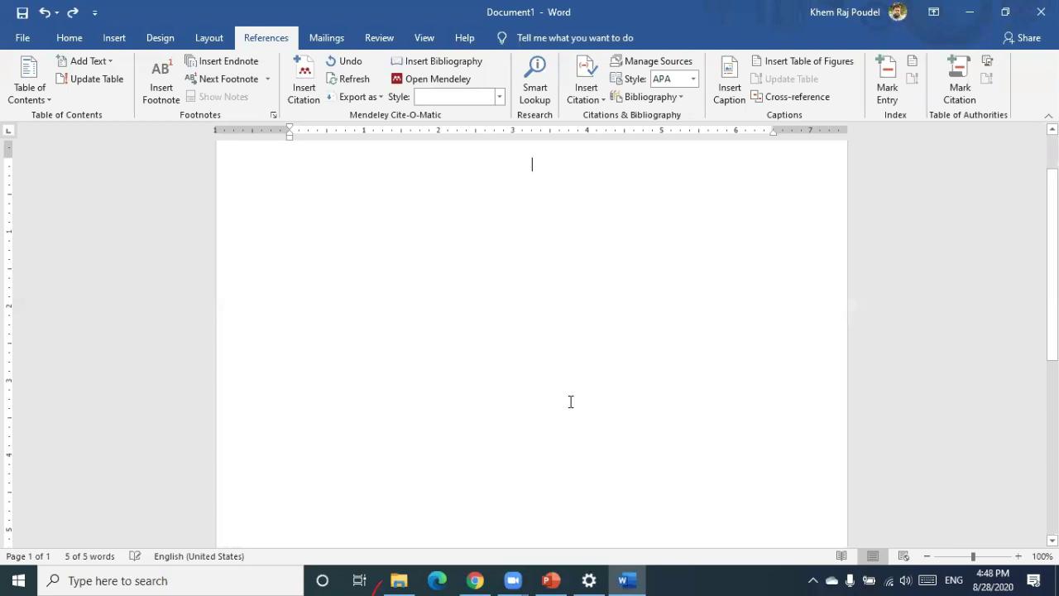
key("ctrl+z")
key("ctrl+z")
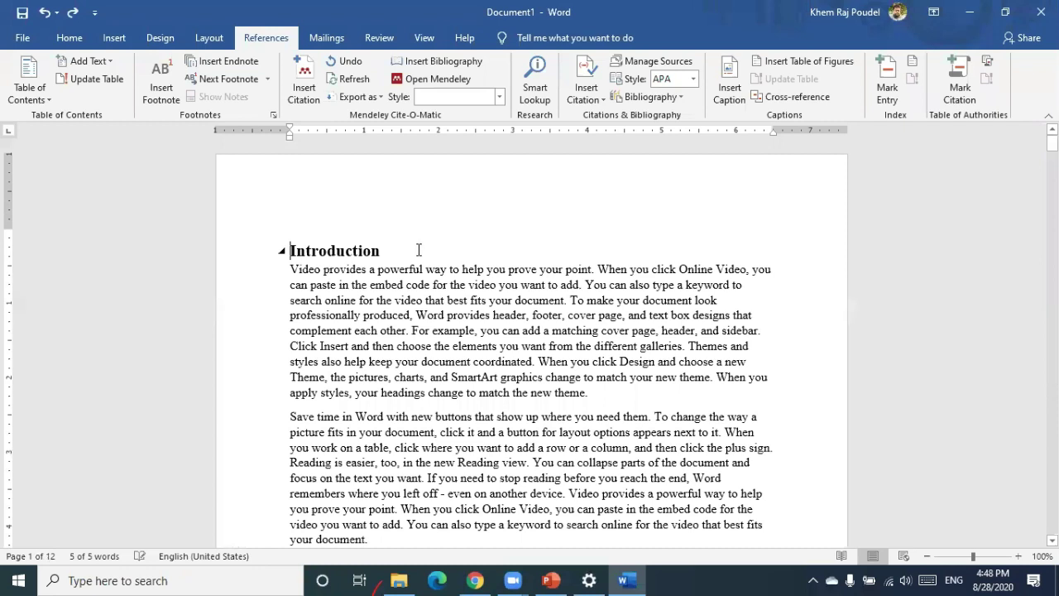
Type 'Coverpage' on a new line at the document start, above Introduction
key("ctrl+y")
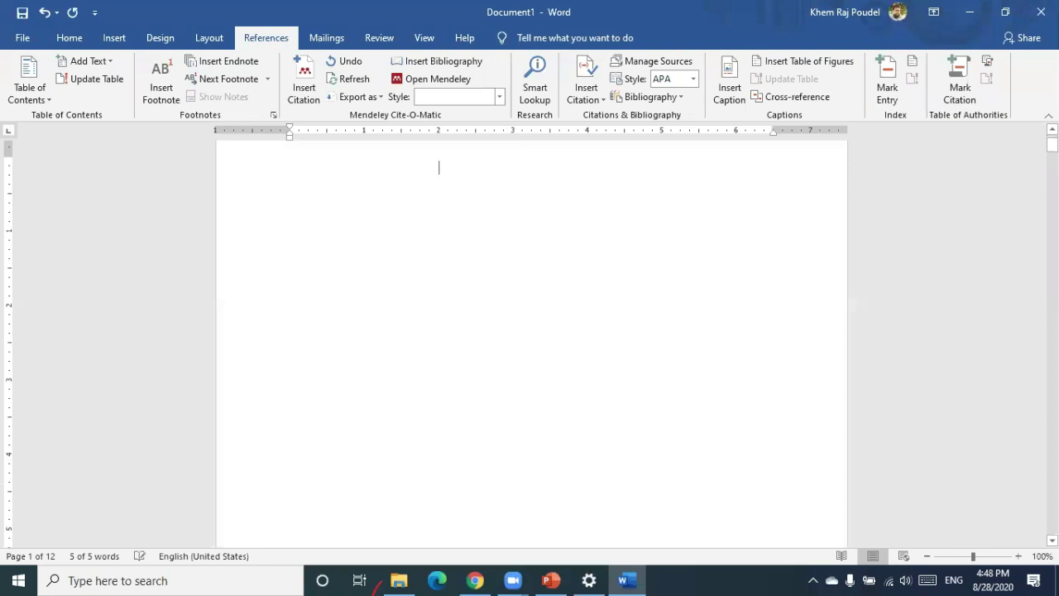
scroll(532, 348, "down", 3)
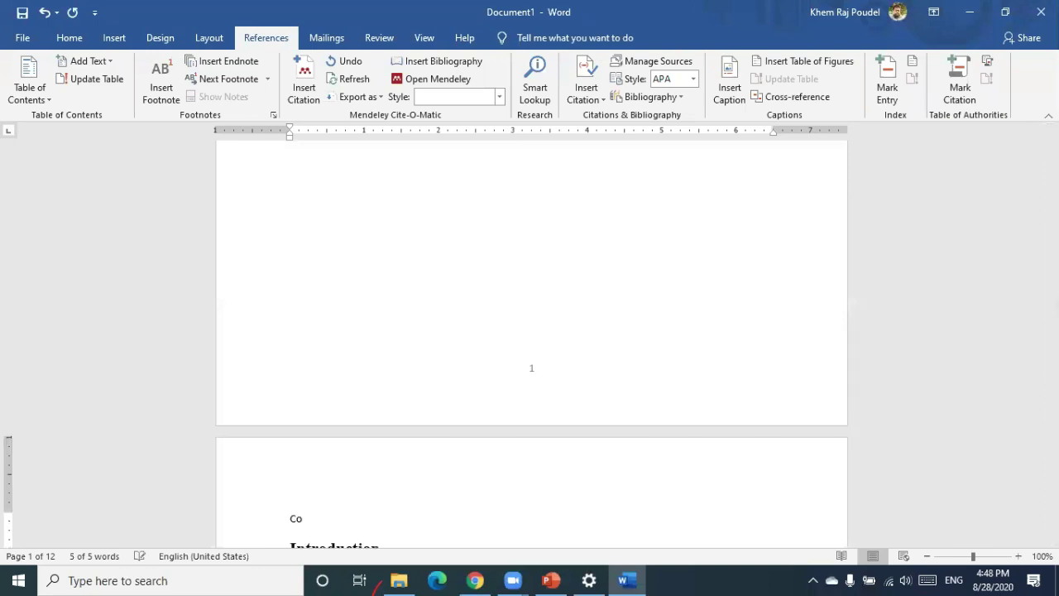
scroll(454, 264, "up", 5)
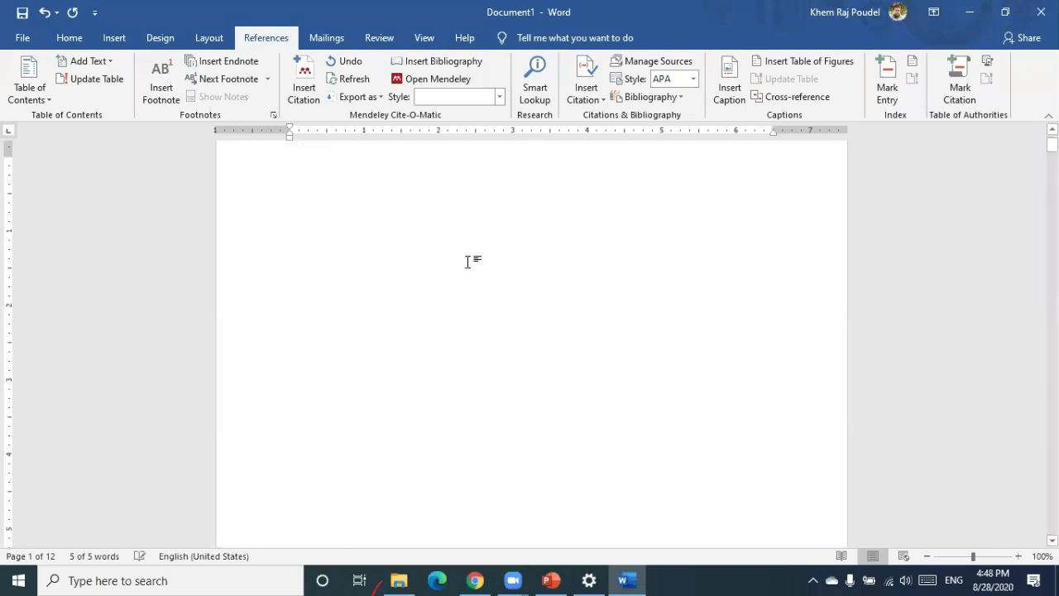
scroll(468, 262, "down", 3)
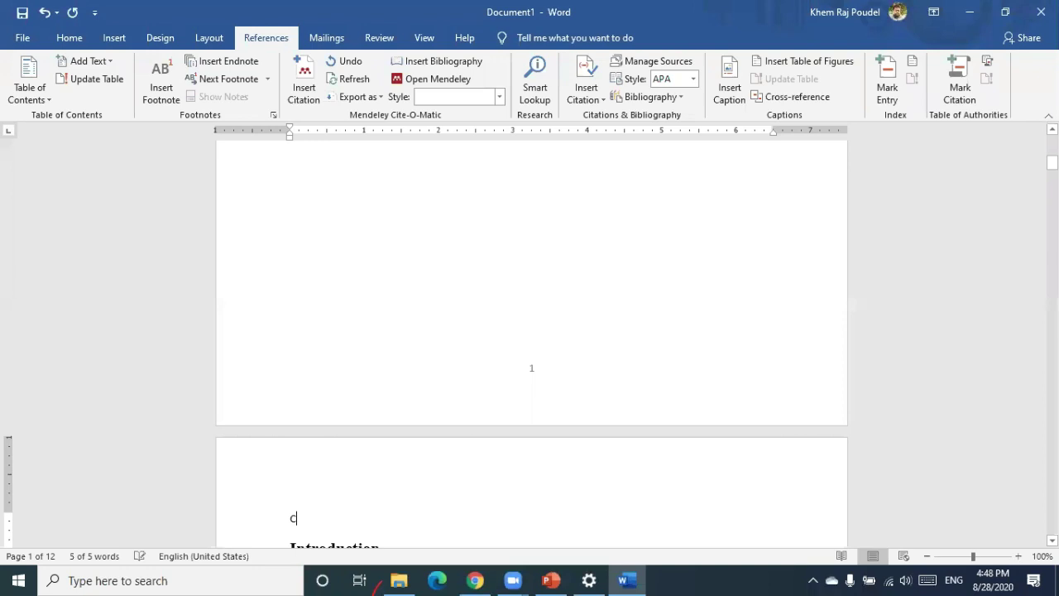
key("ctrl+Home")
scroll(460, 259, "up", 1)
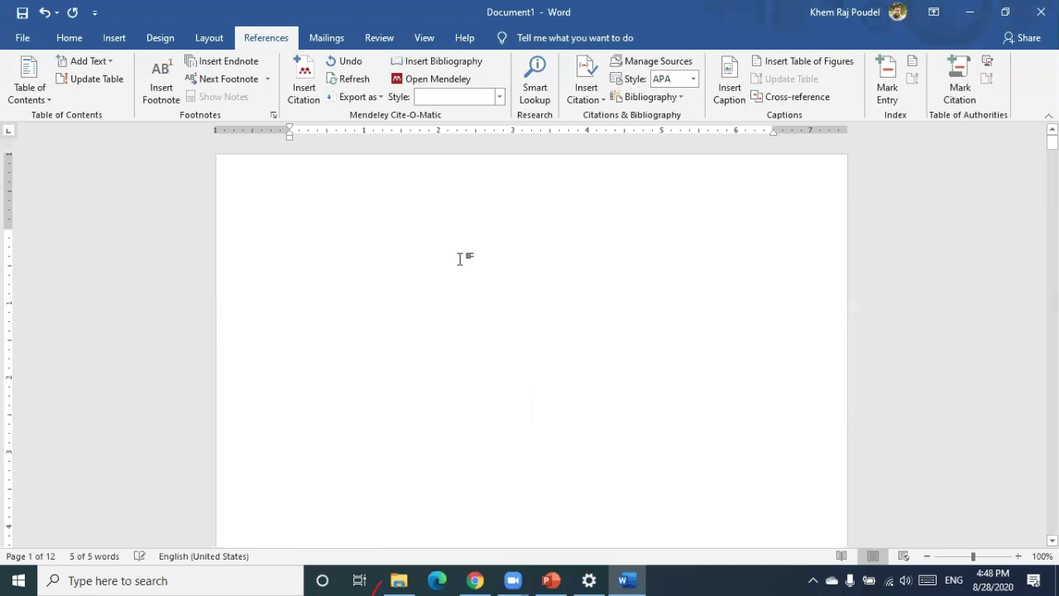
key("ctrl+Home")
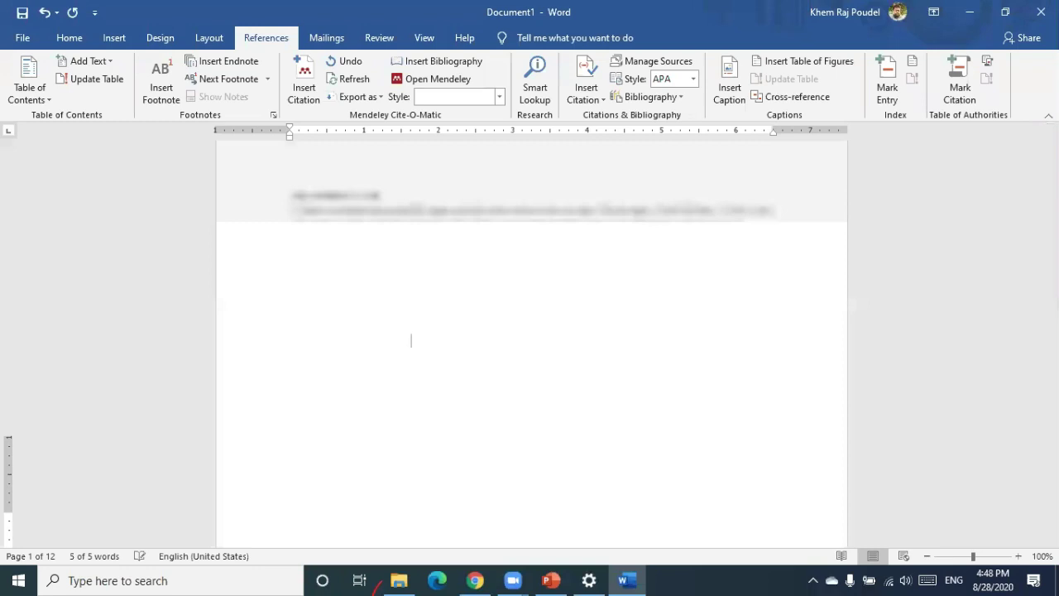
type("a")
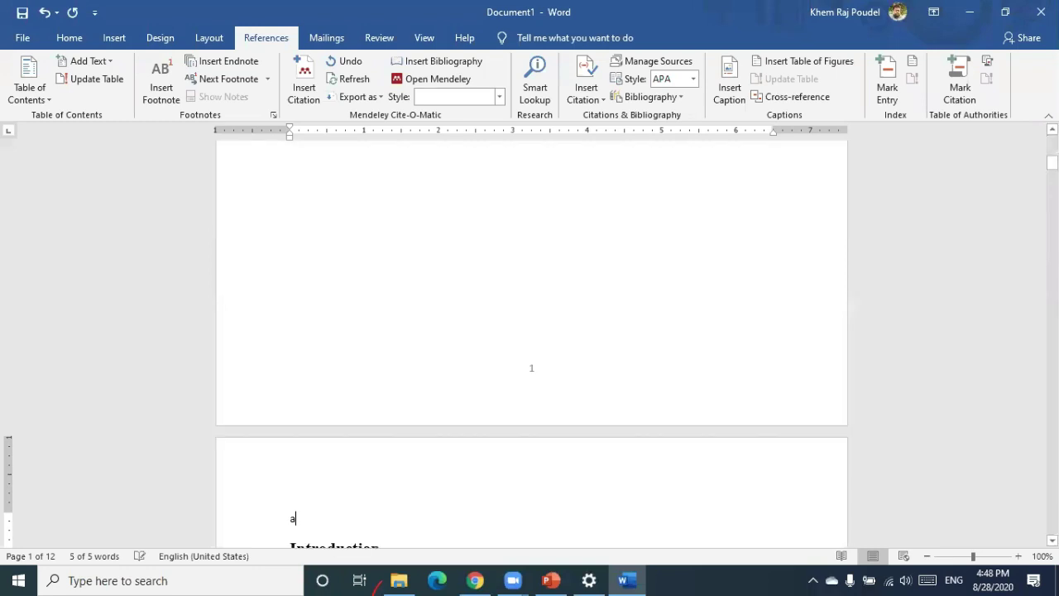
key("BackSpace")
type("Co")
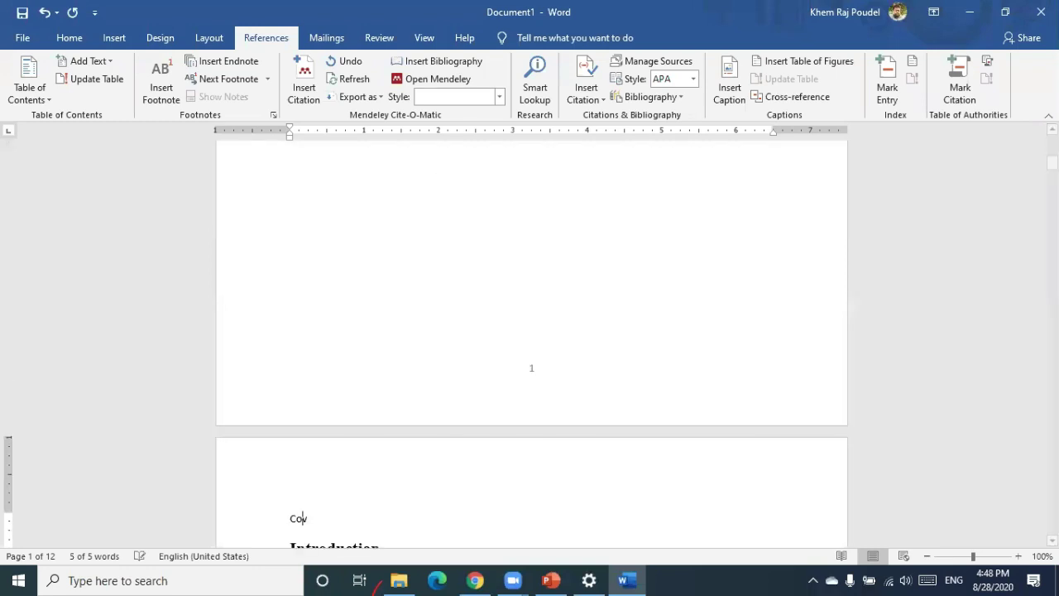
type("verpage")
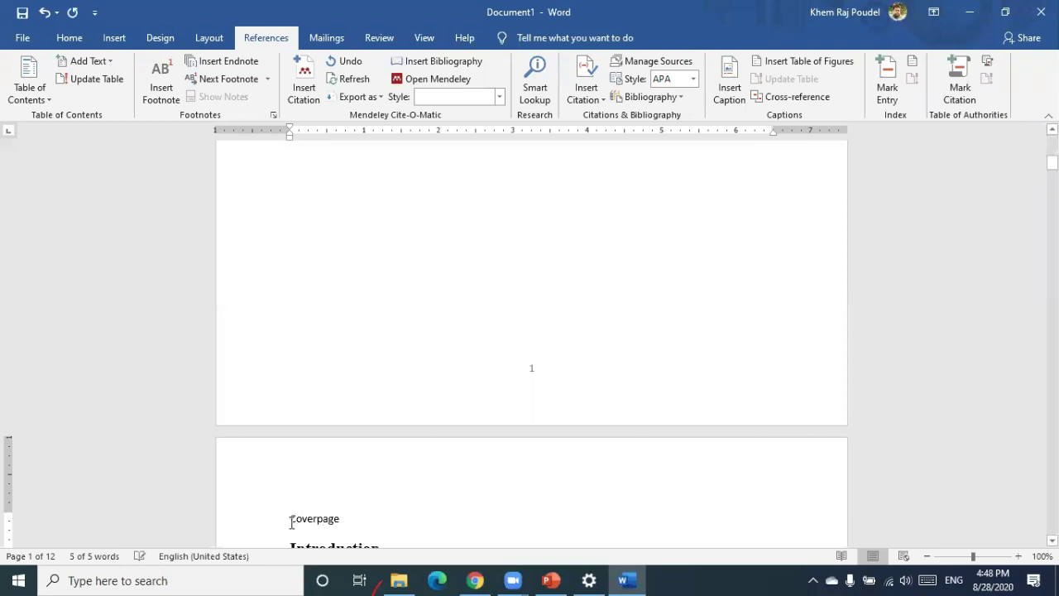
left_click(291, 521)
key("Delete")
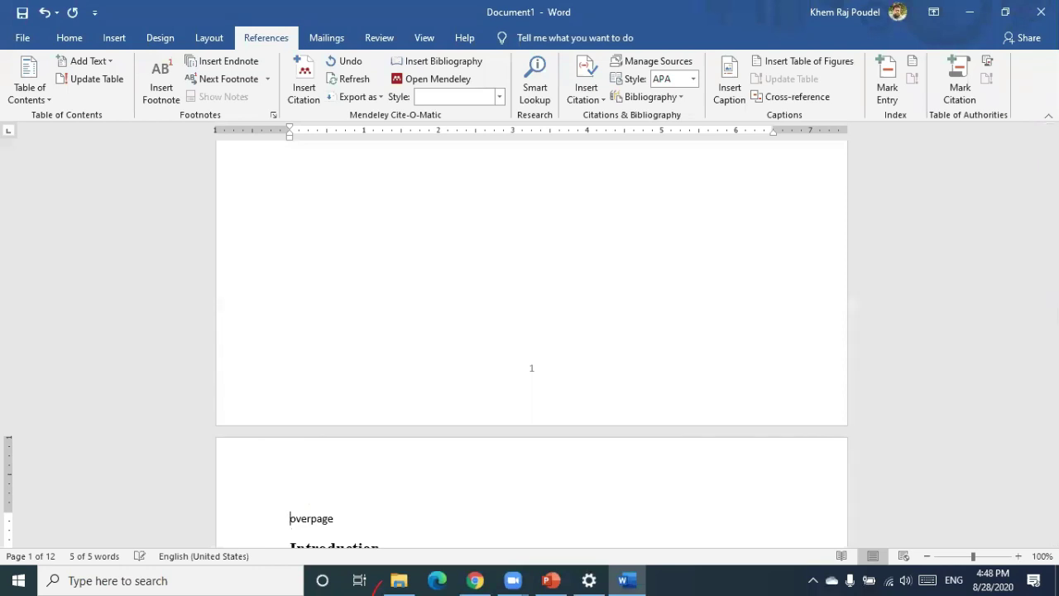
type("C")
Enlarge the Coverpage line and insert a page break so Introduction starts on the next page
scroll(290, 518, "down", 5)
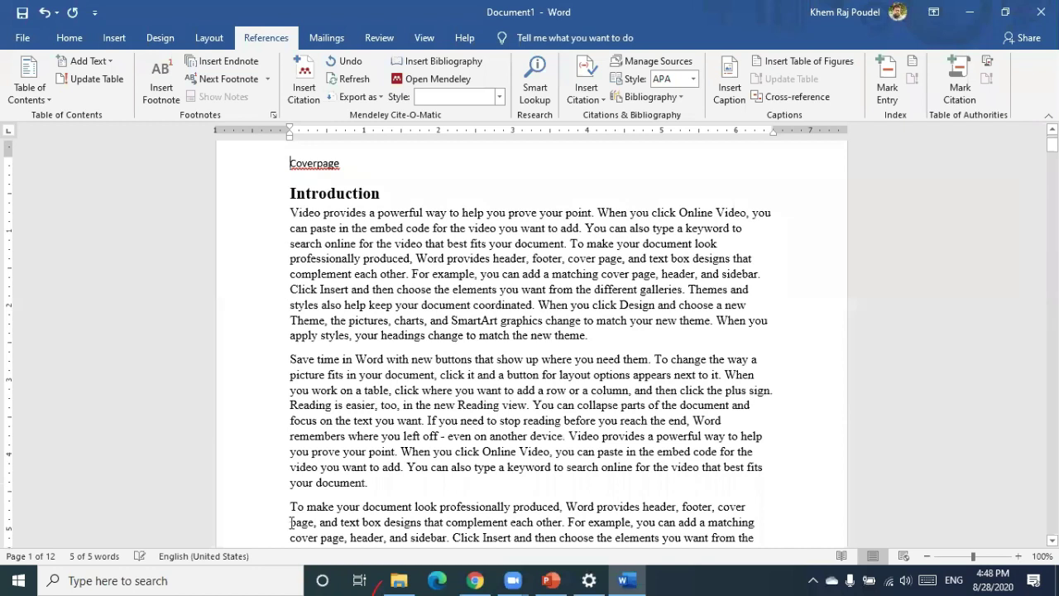
left_click(289, 163)
triple_click(358, 164)
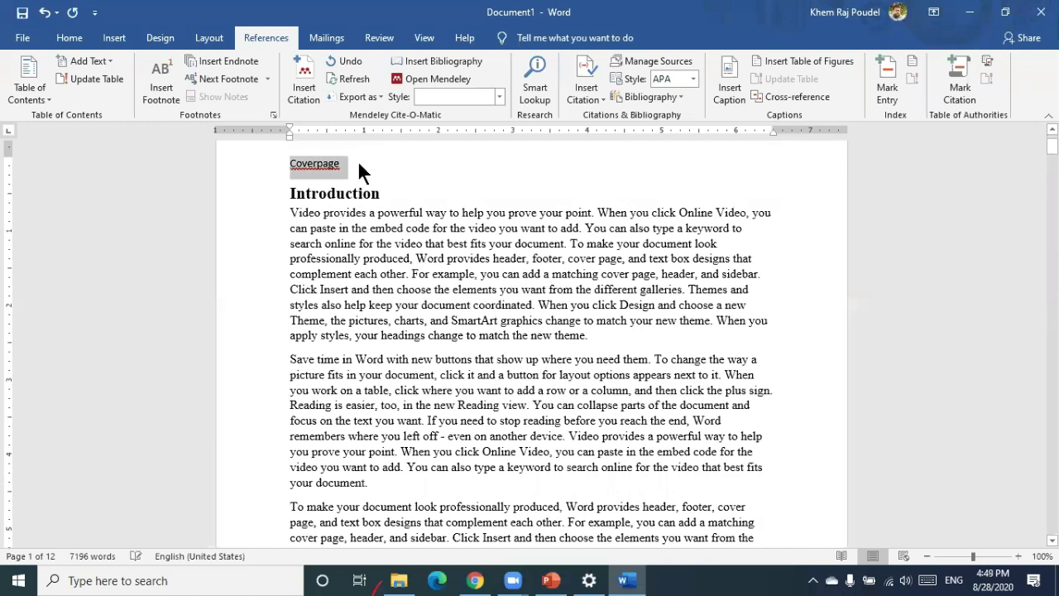
key("ctrl+shift+period")
key("ctrl+shift+period")
key("ctrl+shift+period")
key("ctrl+shift+period")
key("ctrl+shift+period")
key("ctrl+shift+period")
key("ctrl+shift+period")
key("ctrl+shift+period")
key("ctrl+shift+period")
key("ctrl+shift+period")
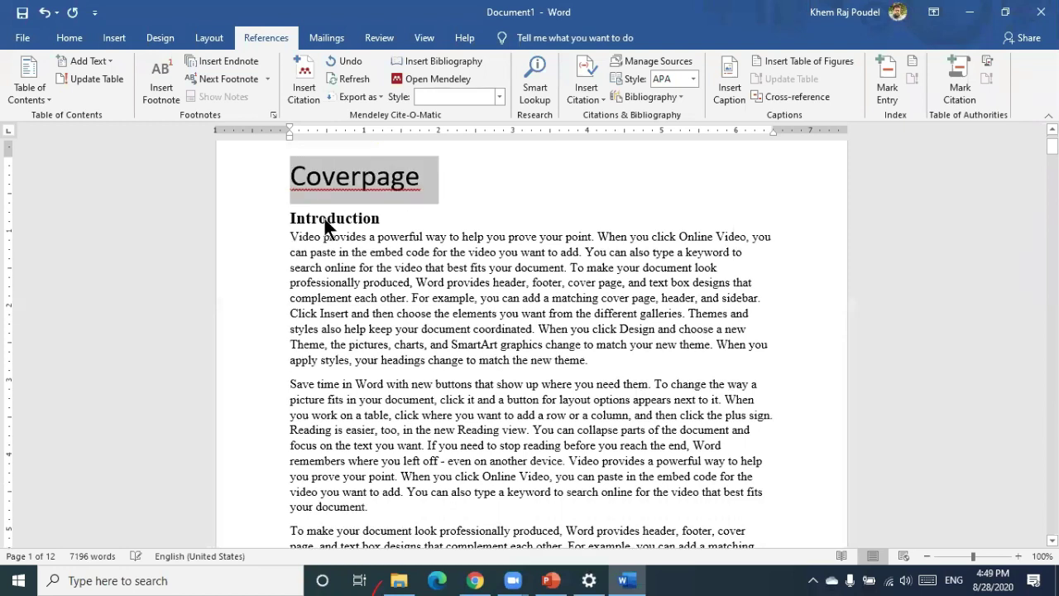
mouse_move(291, 229)
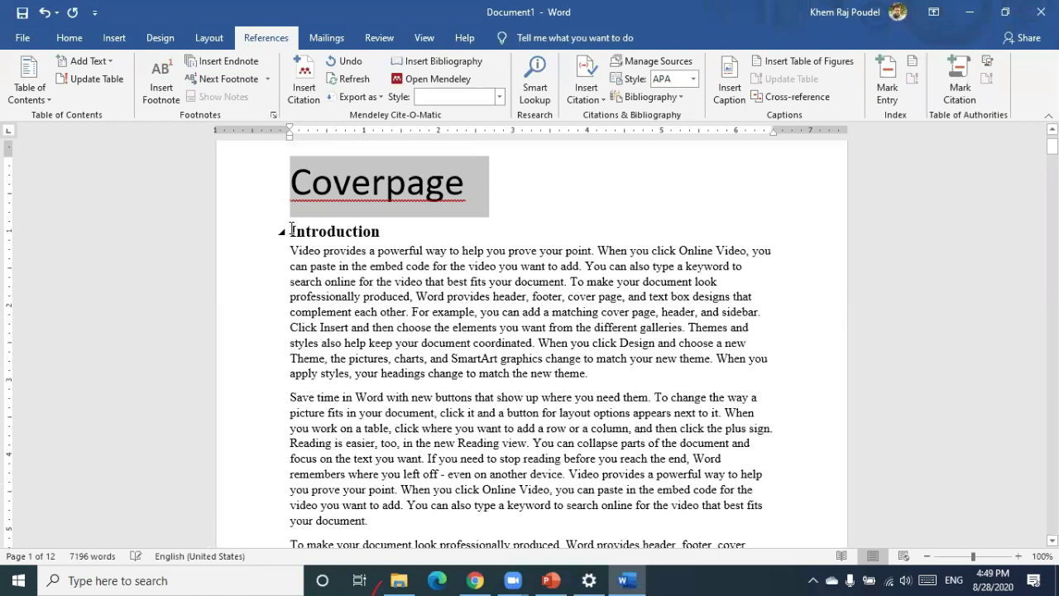
key("ctrl+Return")
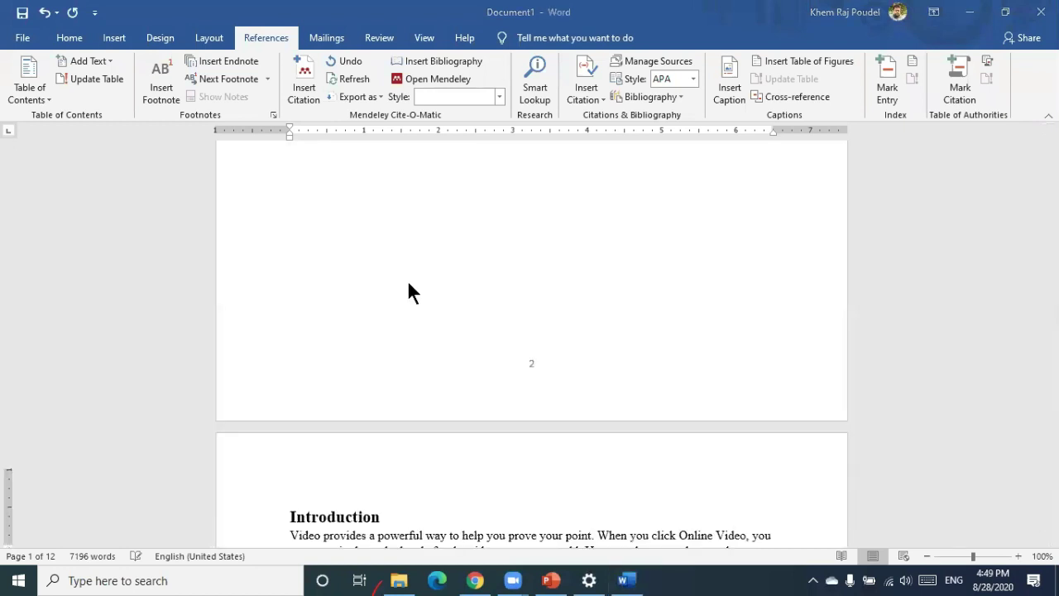
Add a blank second page after the cover page, bringing the document to 14 pages
scroll(311, 283, "up", 10)
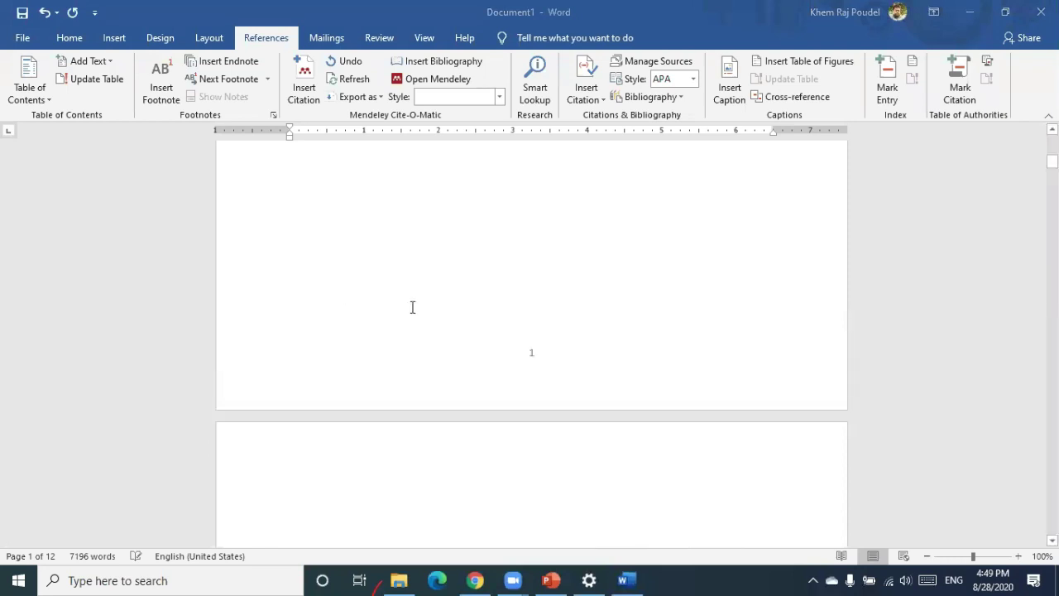
scroll(412, 307, "down", 4)
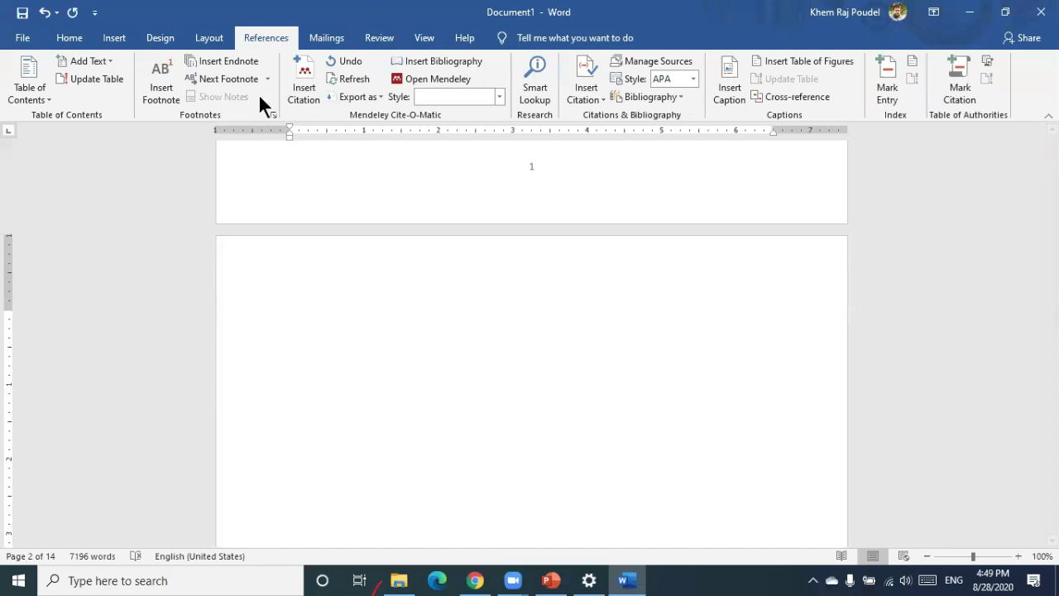
key("alt+h")
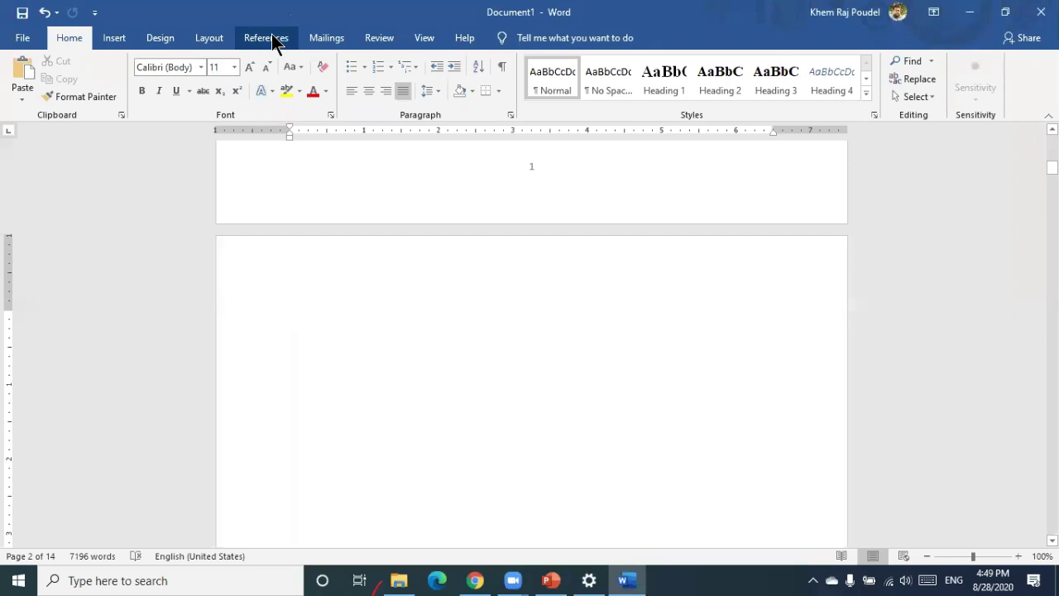
left_click(271, 37)
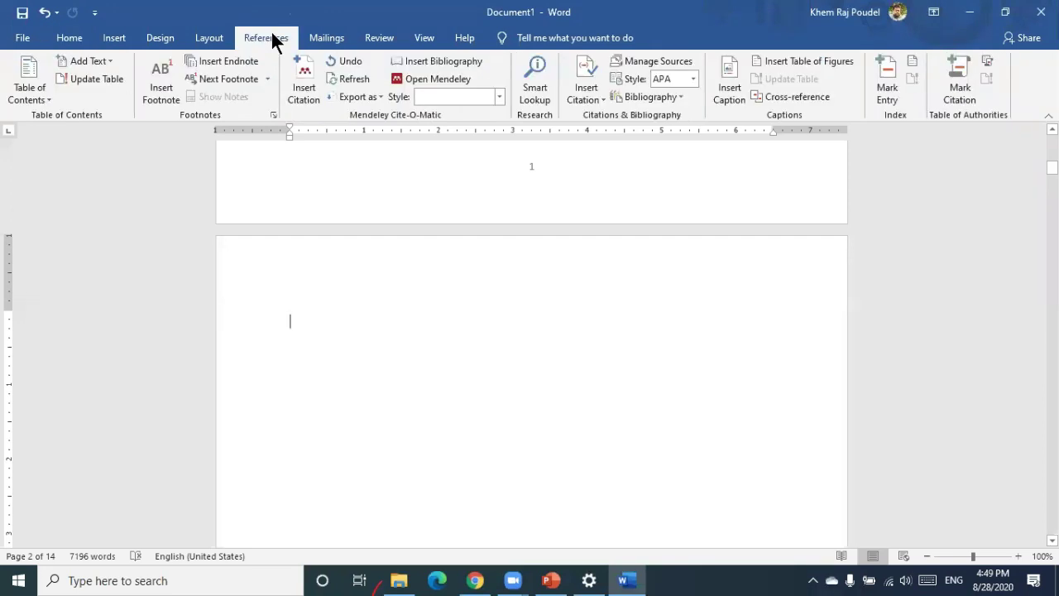
Insert Automatic Table 2 on page 2, listing Introduction through Limitation/Gap with page numbers
left_click(50, 88)
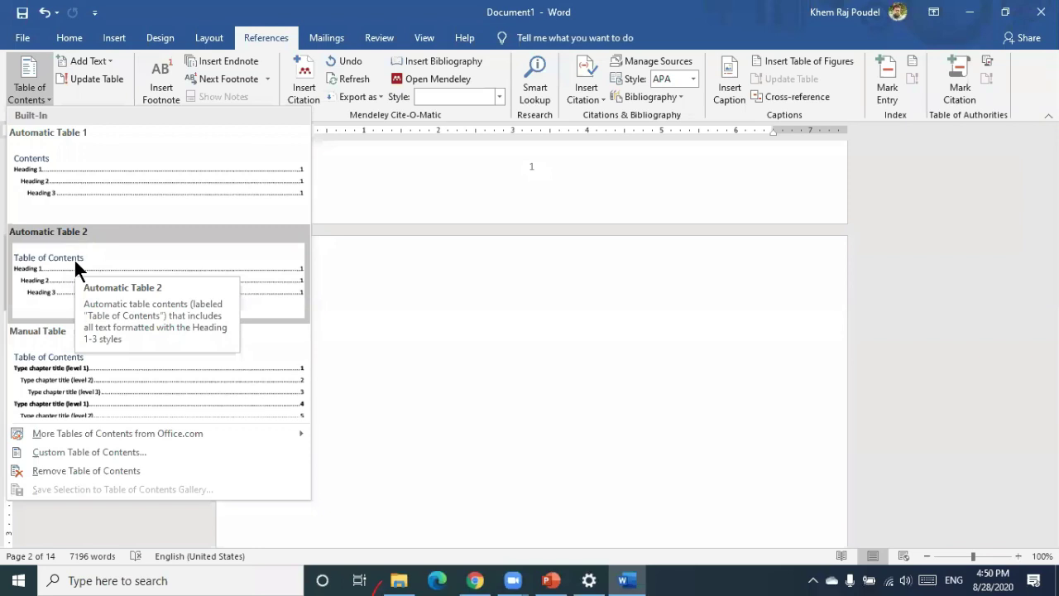
left_click(74, 258)
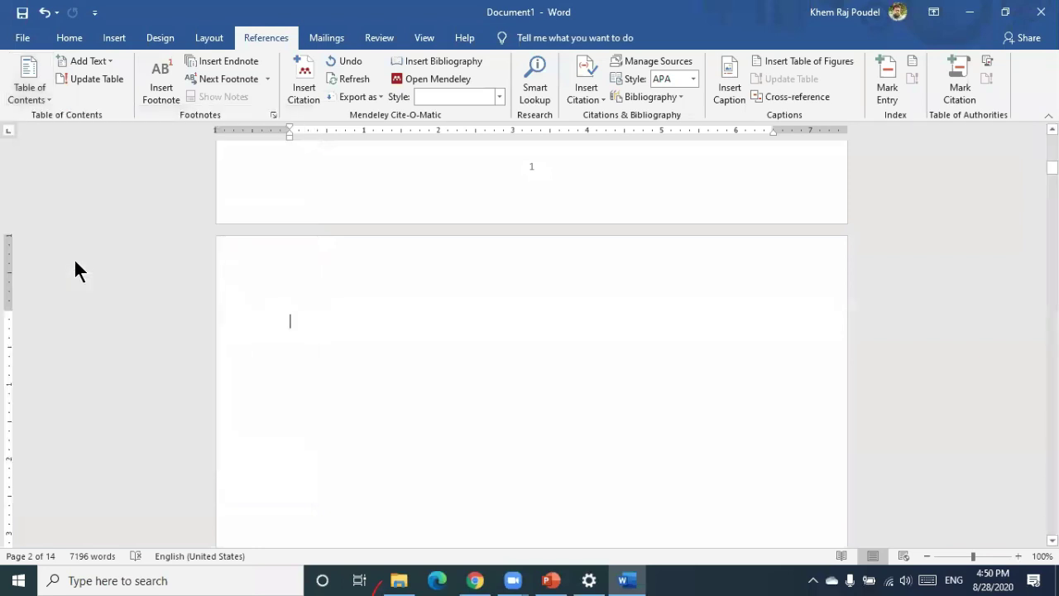
scroll(415, 333, "up", 10)
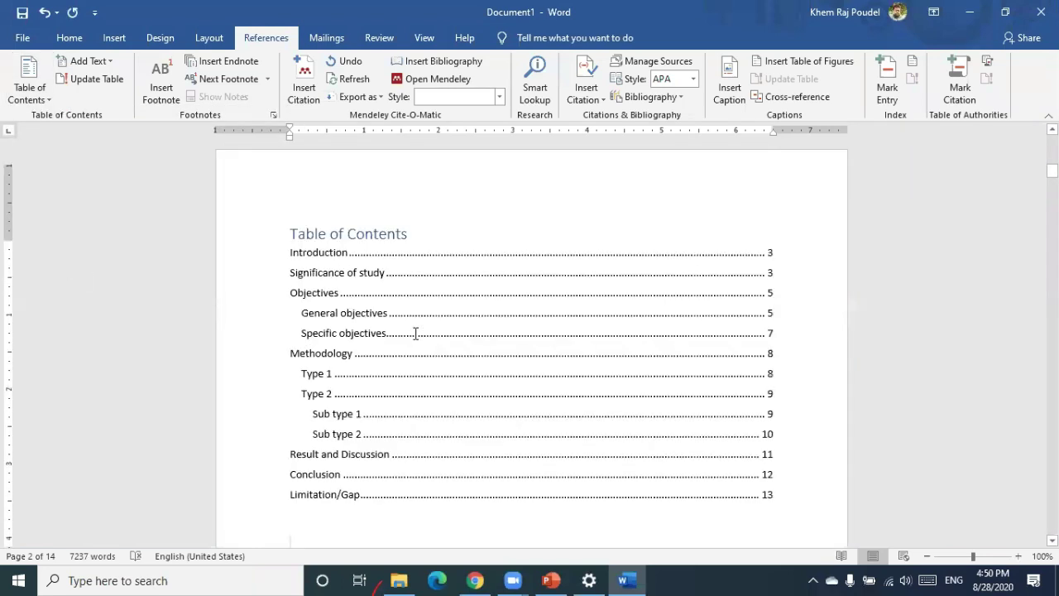
scroll(416, 333, "down", 1)
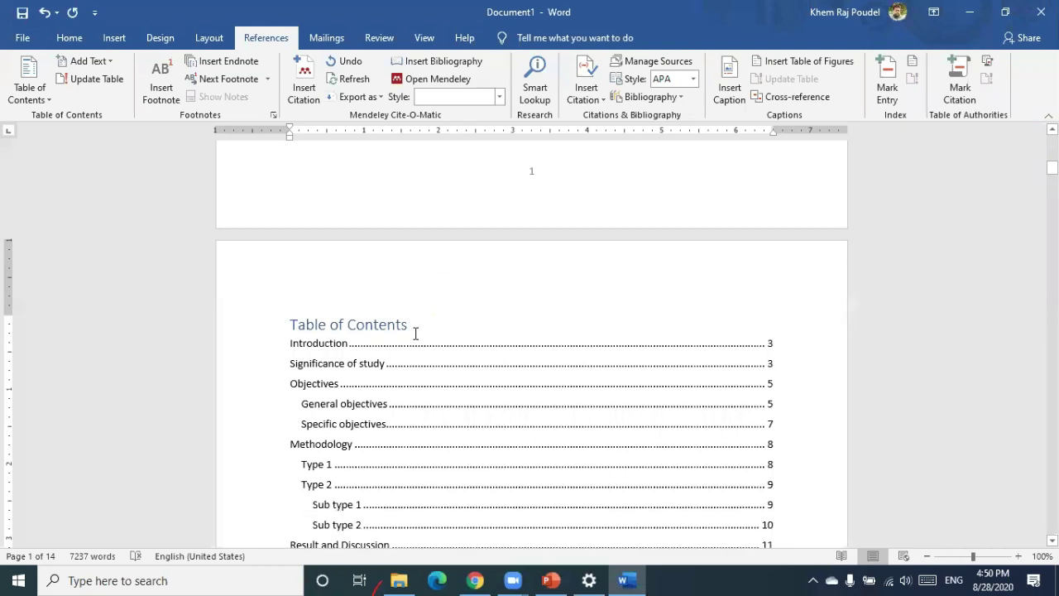
scroll(415, 333, "down", 2)
left_click(558, 289)
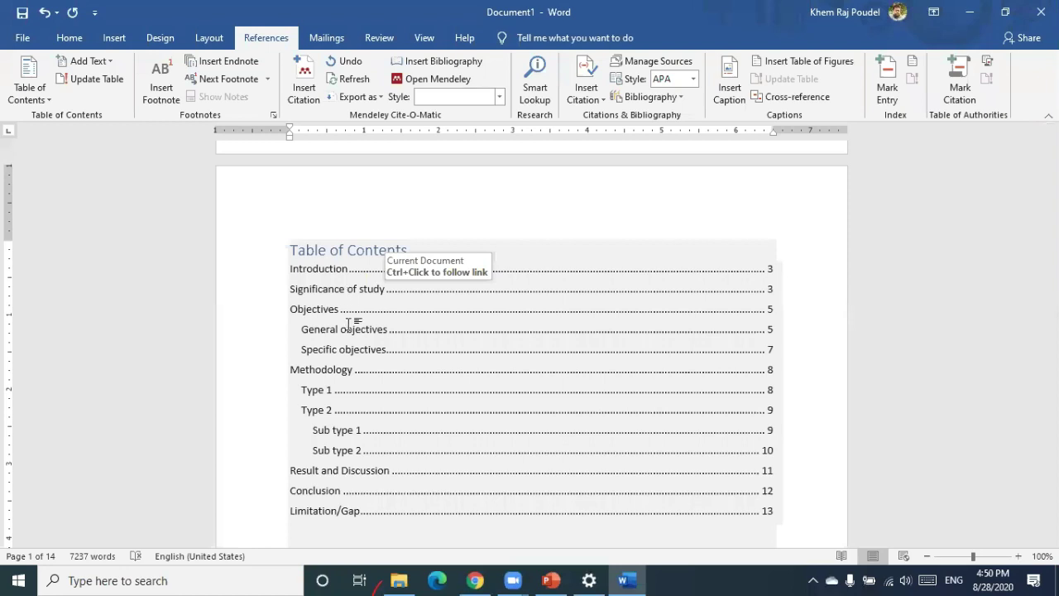
Follow the Introduction TOC link and append '(Background of study)' to that heading
left_click(364, 269, "ctrl")
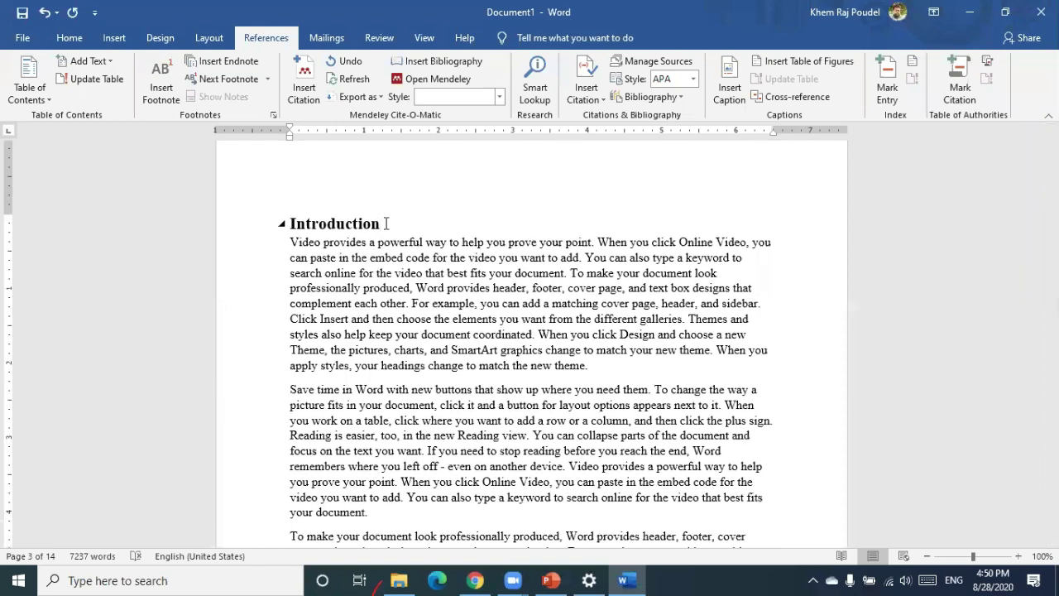
left_click(386, 223)
type("(Background of study)")
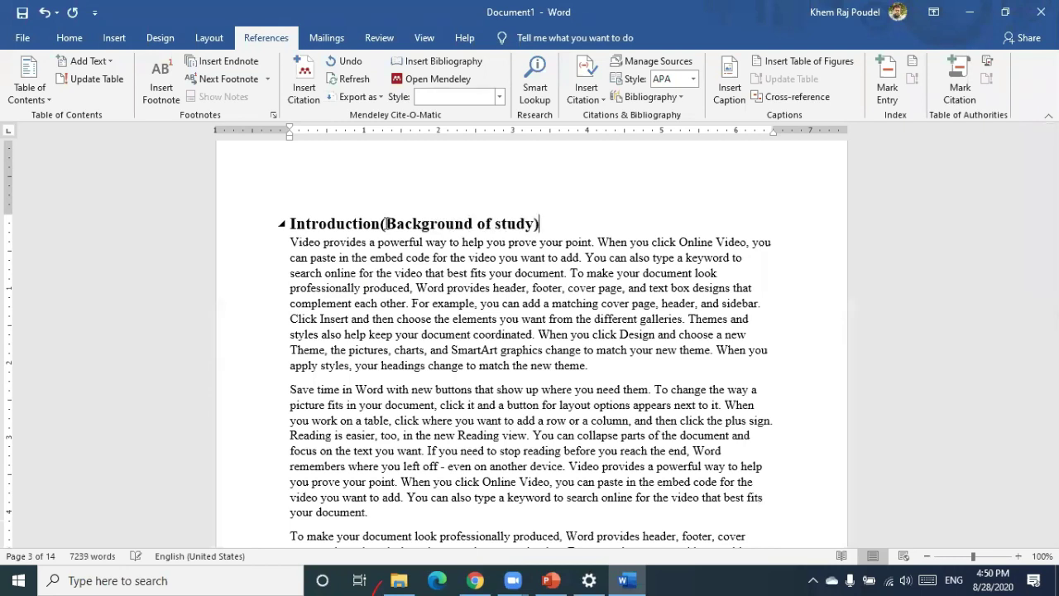
scroll(412, 274, "up", 10)
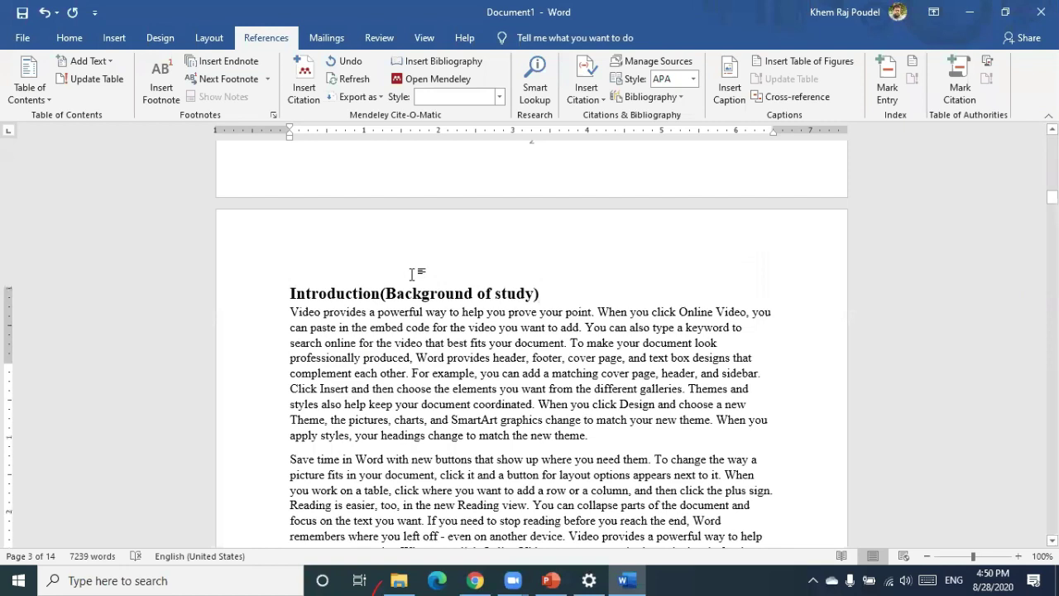
scroll(413, 274, "up", 6)
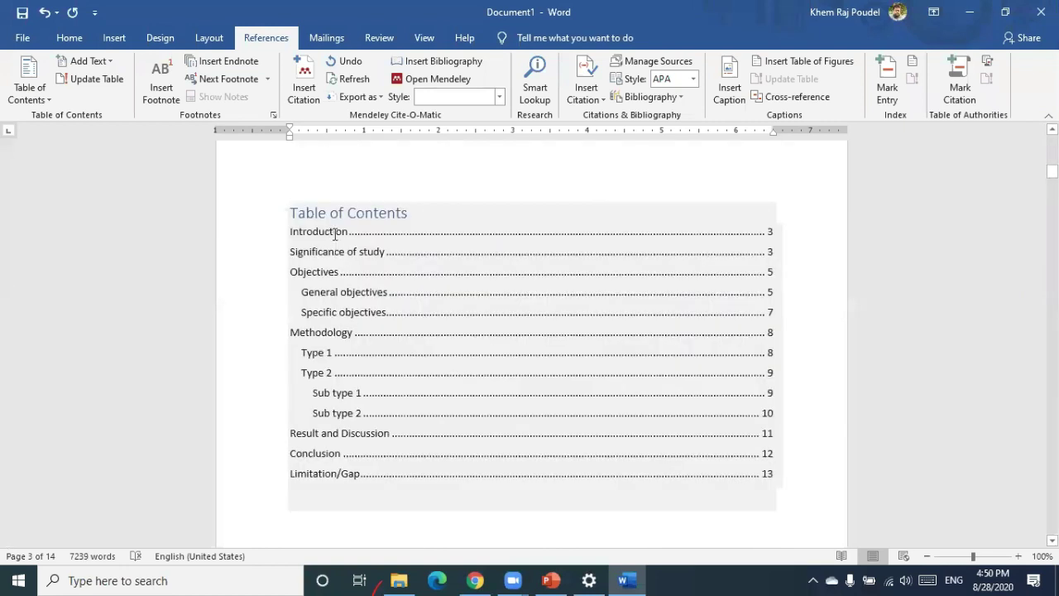
left_click(351, 231)
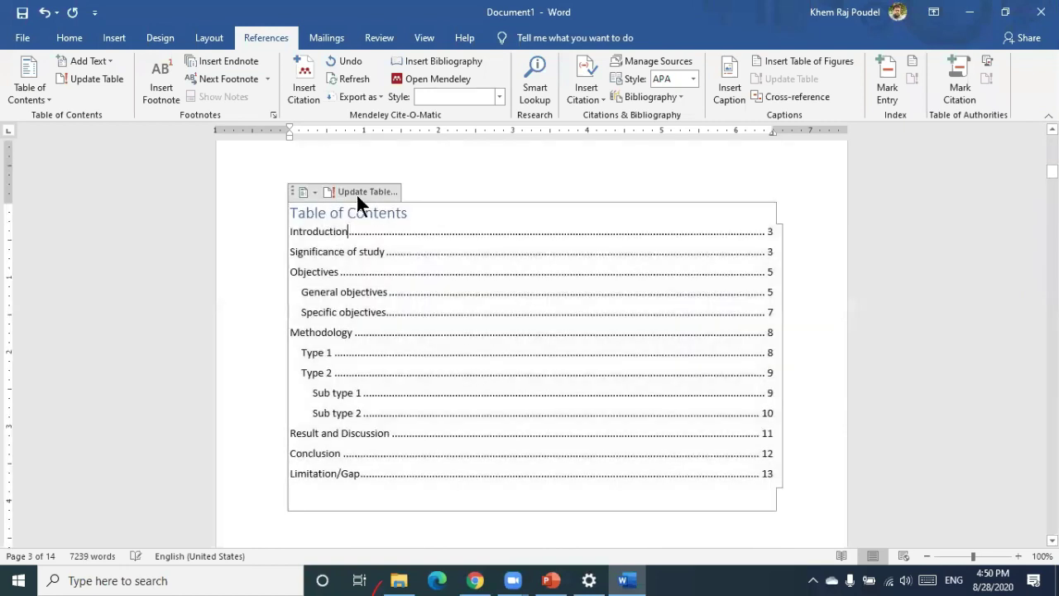
Update the entire table of contents so it lists 'Introduction(Background of study)' on page 3
left_click(358, 192)
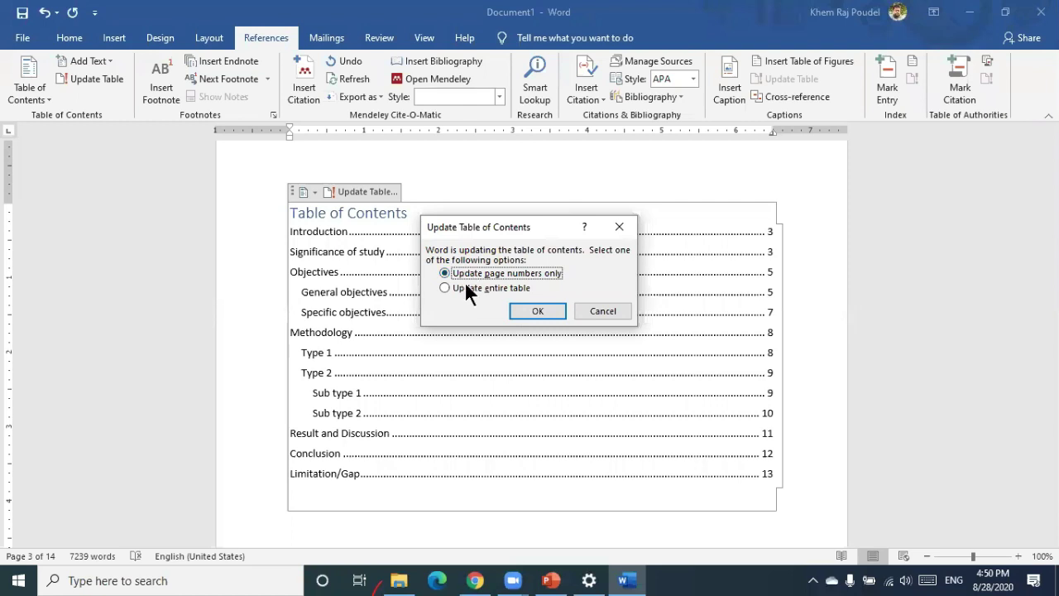
left_click(466, 286)
left_click(538, 310)
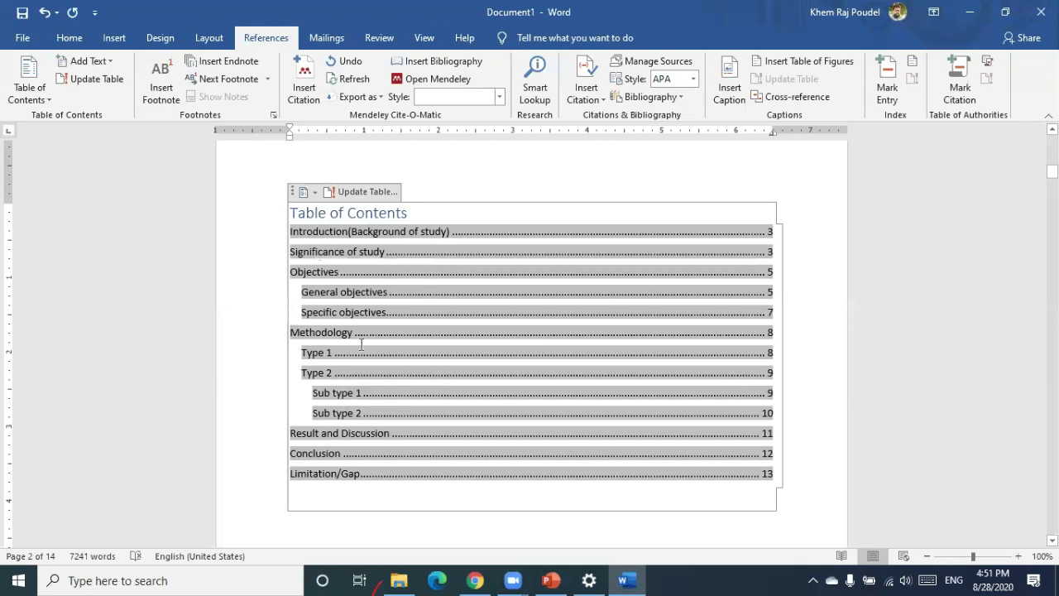
scroll(361, 344, "down", 5)
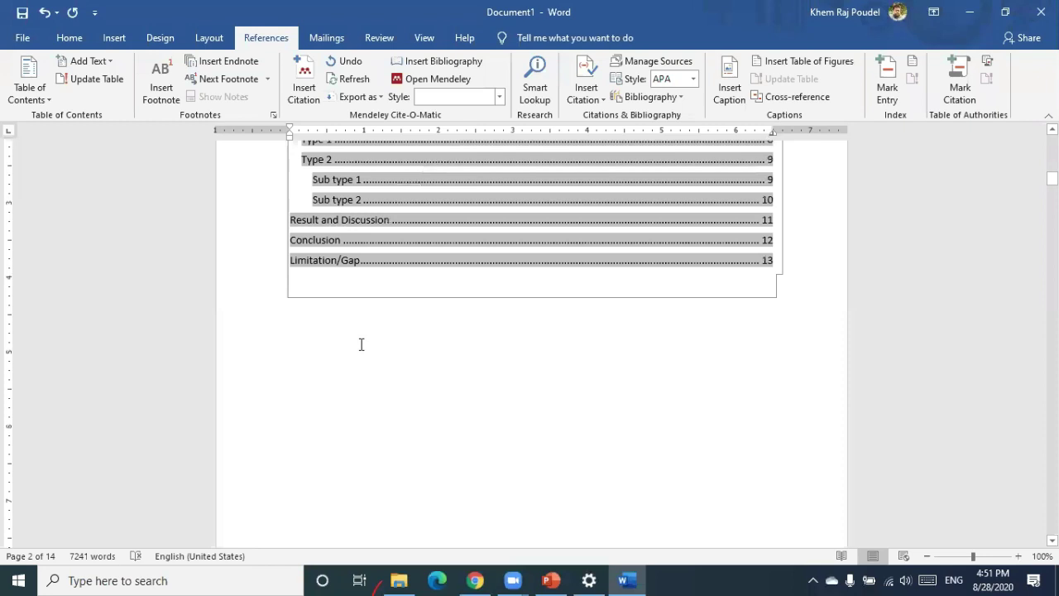
scroll(361, 344, "down", 5)
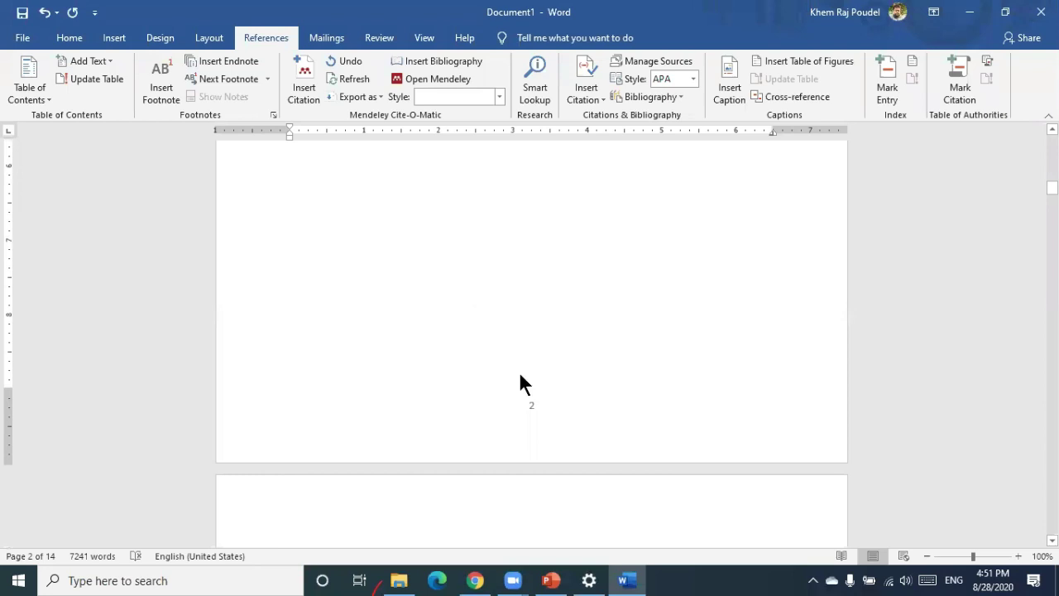
scroll(529, 387, "down", 15)
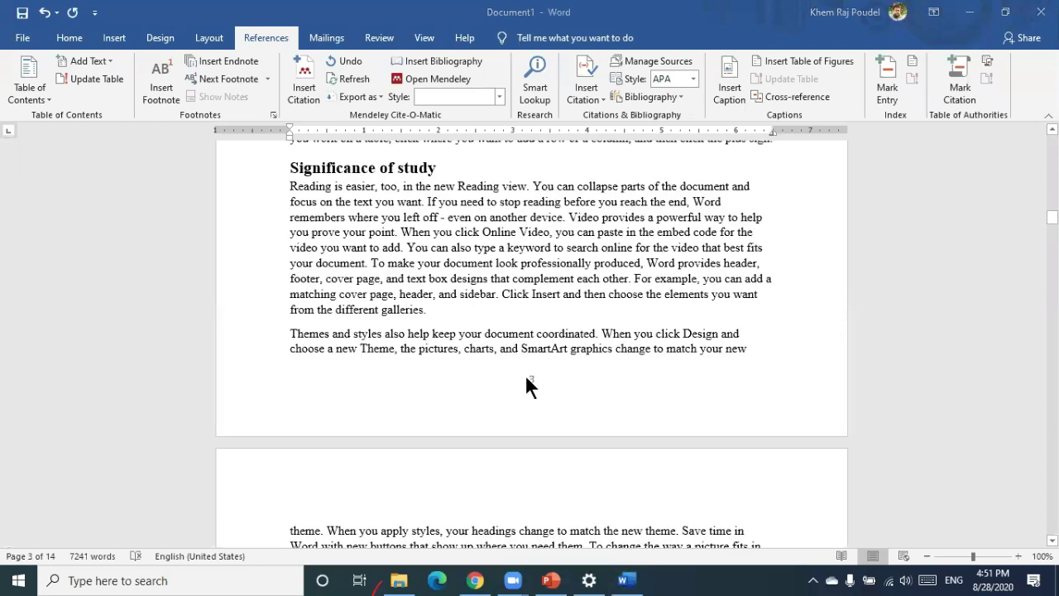
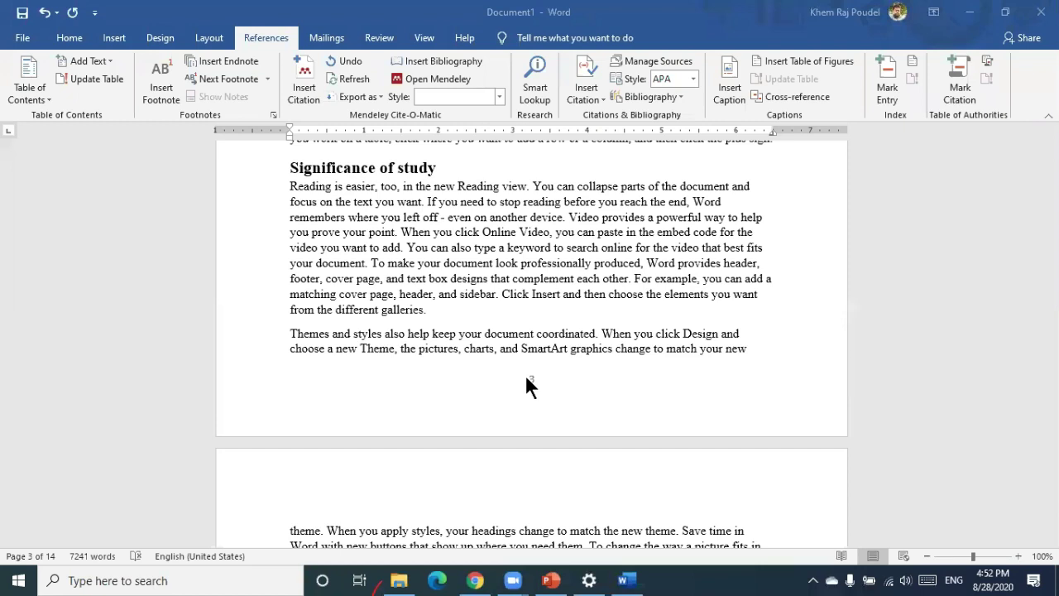
Restore Heading 1 on the Introduction heading and confirm the style as Times New Roman 16 pt bold
scroll(489, 289, "up", 10)
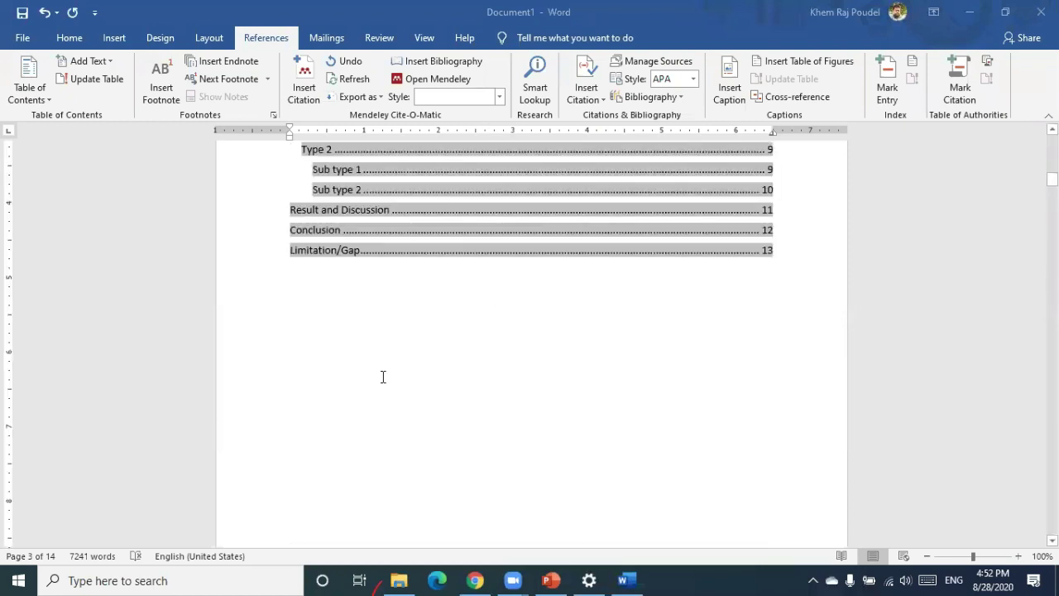
scroll(399, 385, "down", 4)
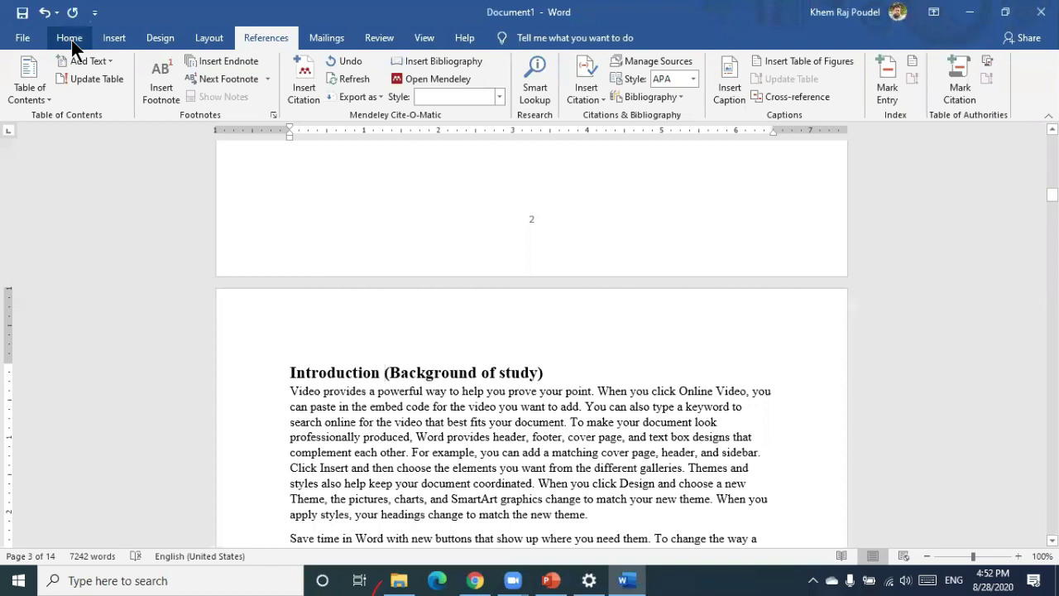
left_click(71, 40)
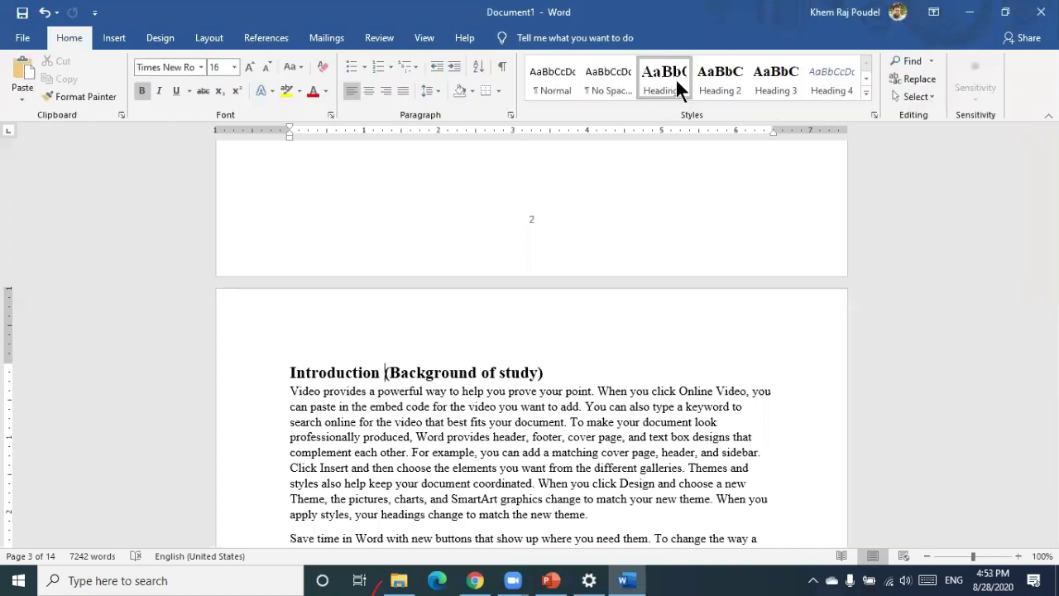
left_click(711, 81)
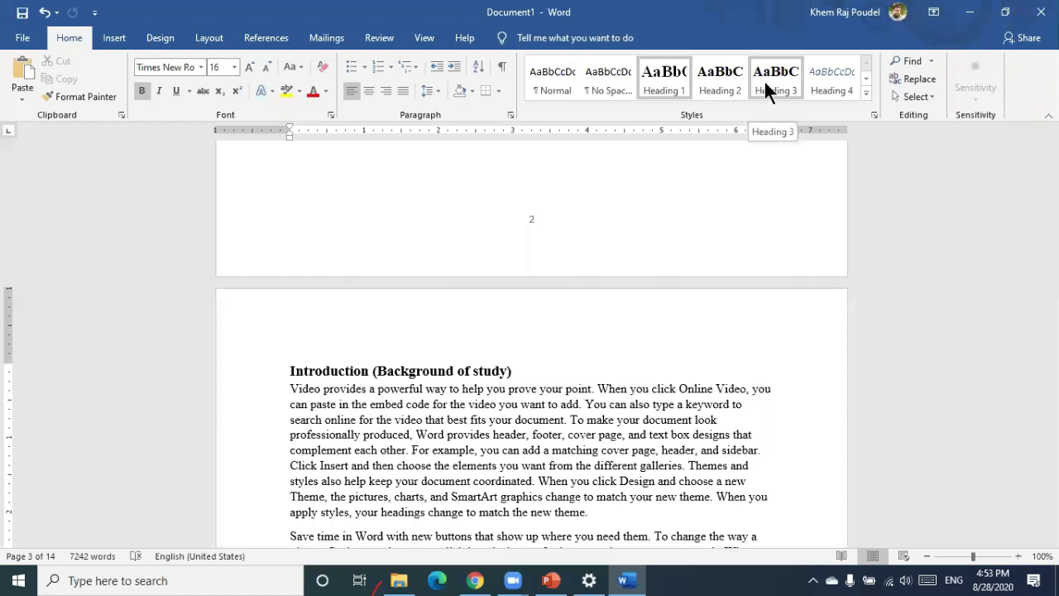
left_click(668, 79)
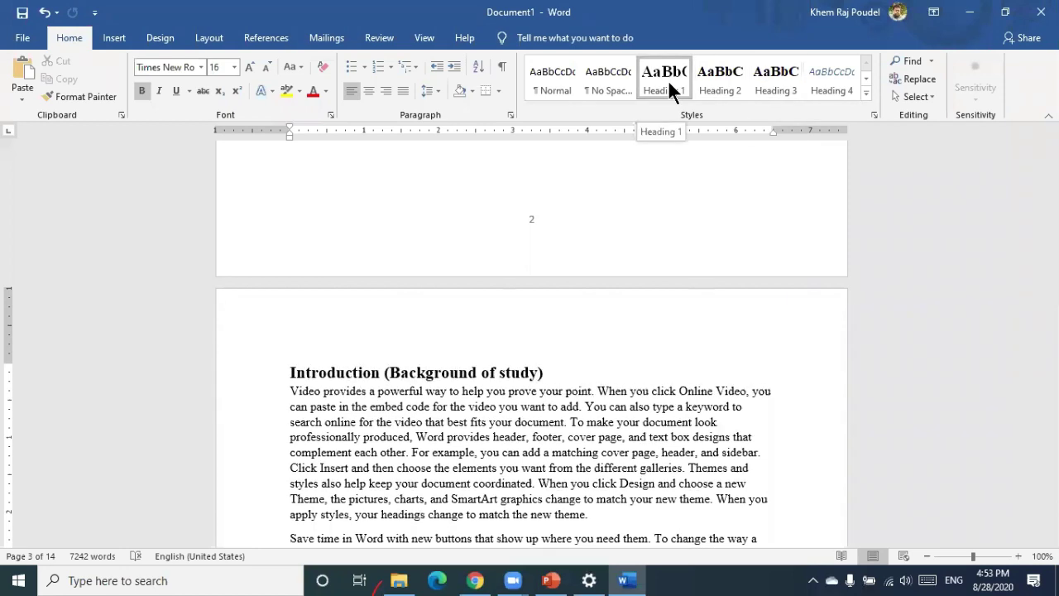
right_click(664, 76)
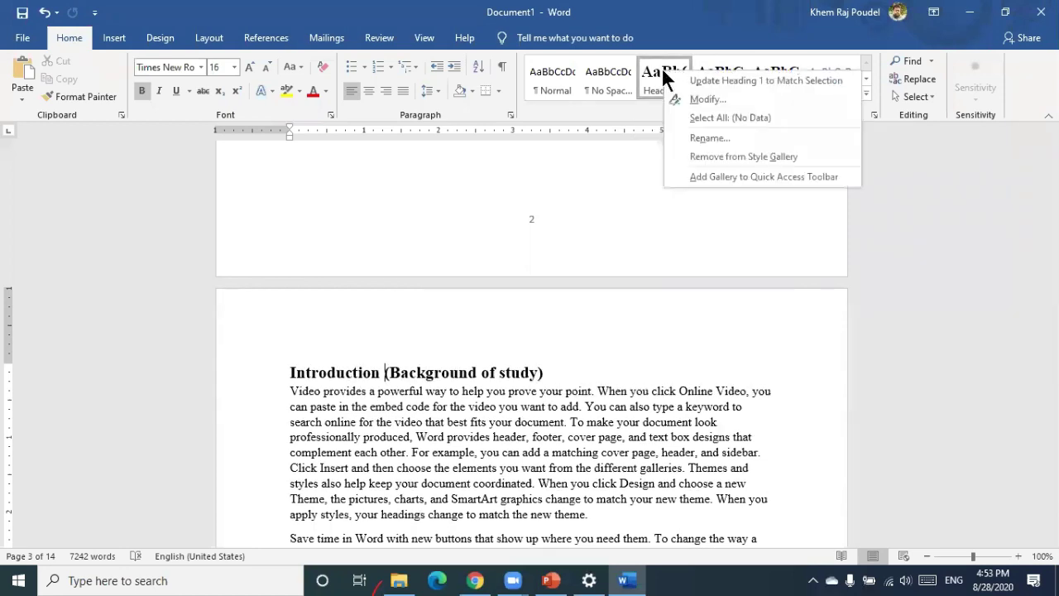
left_click(683, 99)
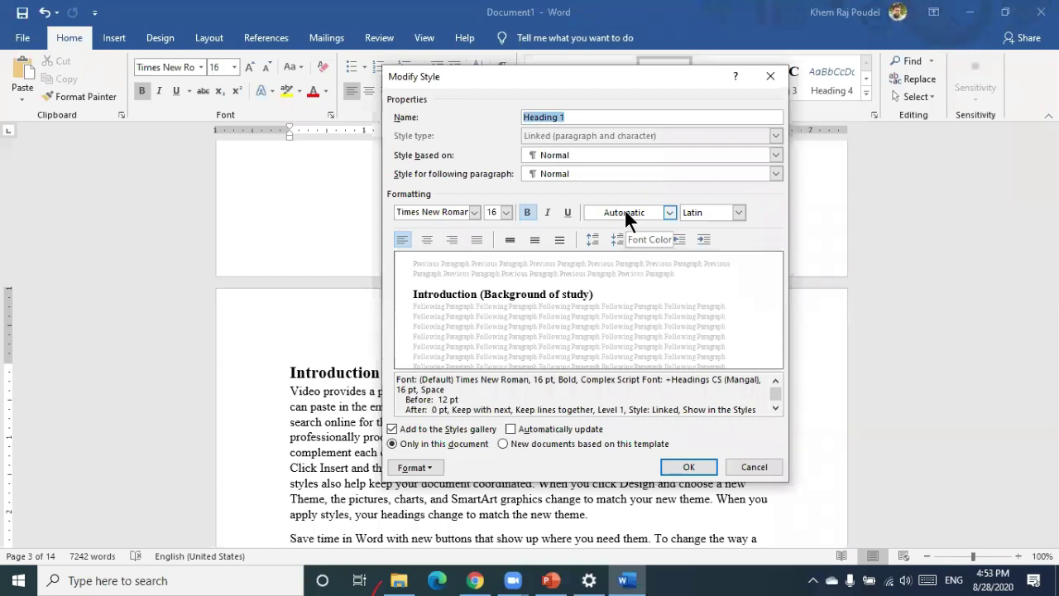
left_click(679, 466)
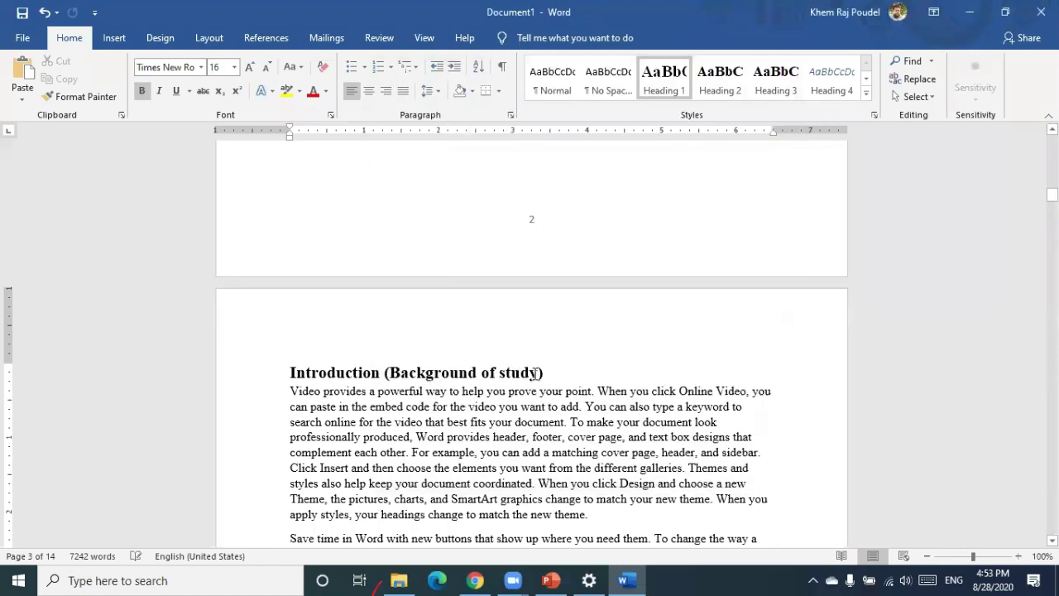
Apply the Heading 2 style to the Specific objectives heading
scroll(430, 187, "down", 4)
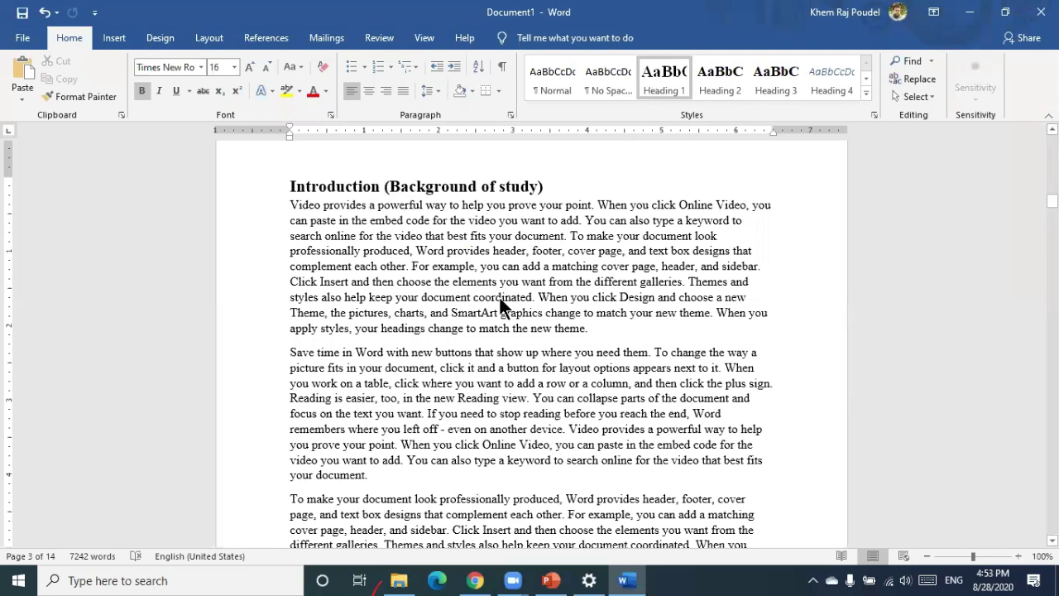
scroll(499, 296, "down", 5)
scroll(500, 298, "down", 6)
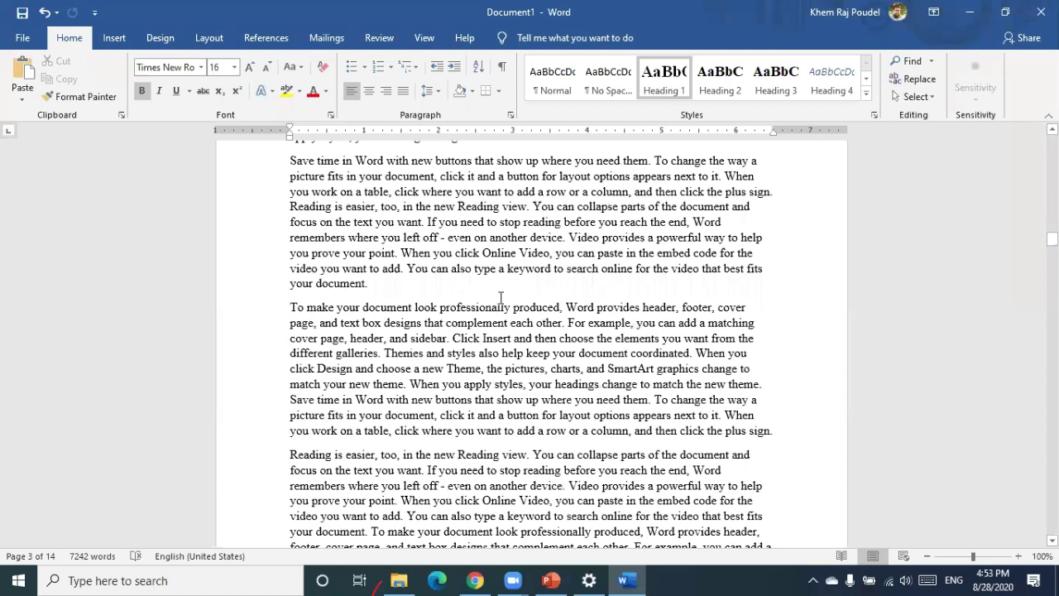
scroll(501, 298, "down", 5)
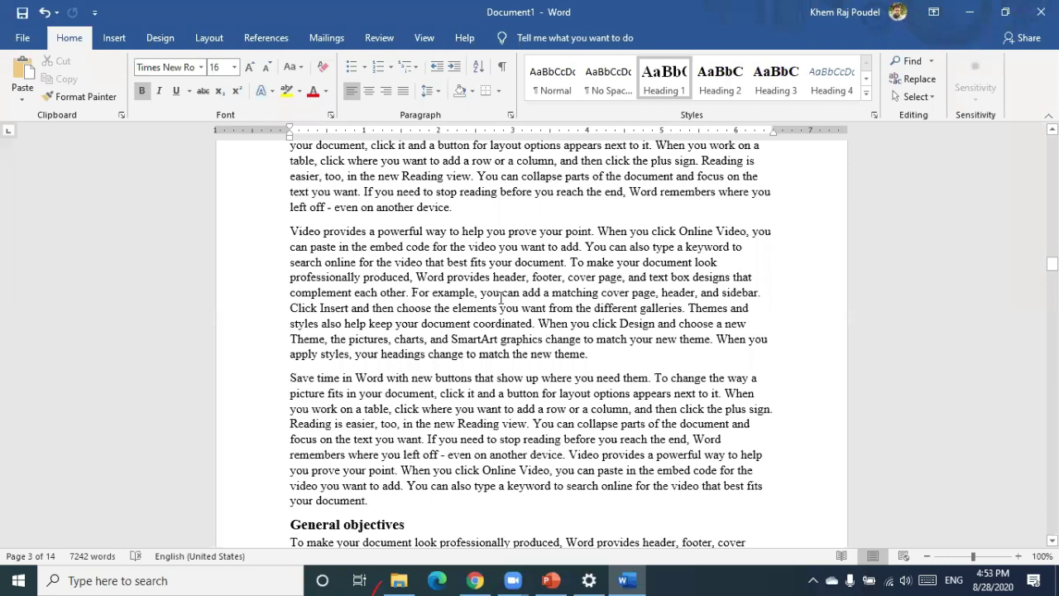
scroll(384, 311, "down", 5)
scroll(383, 248, "down", 4)
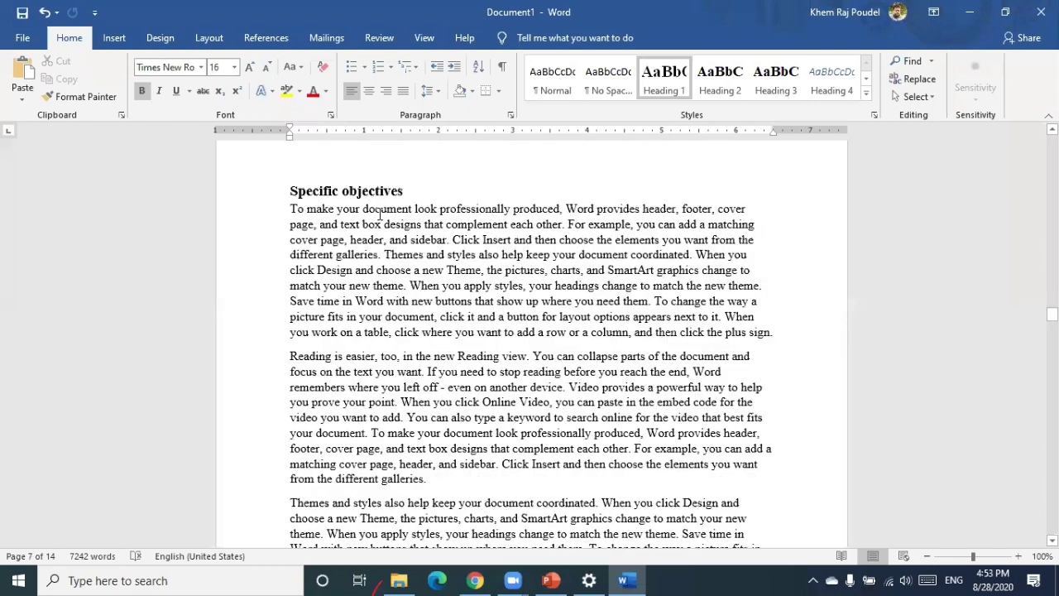
left_click(716, 84)
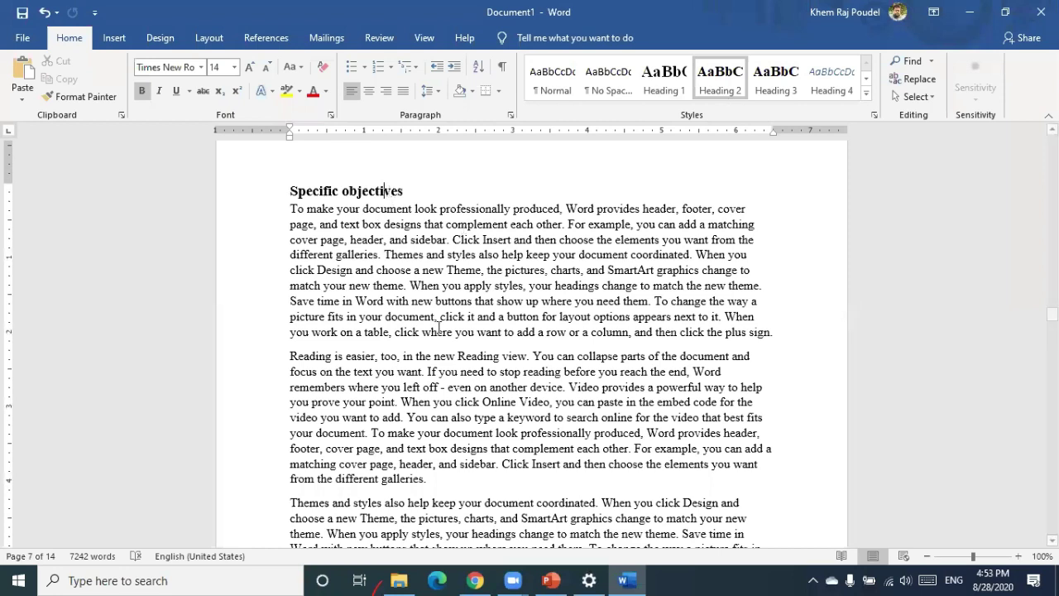
Add a new paragraph reading 'Sub heading' after 'from the different galleries.'
scroll(361, 389, "down", 2)
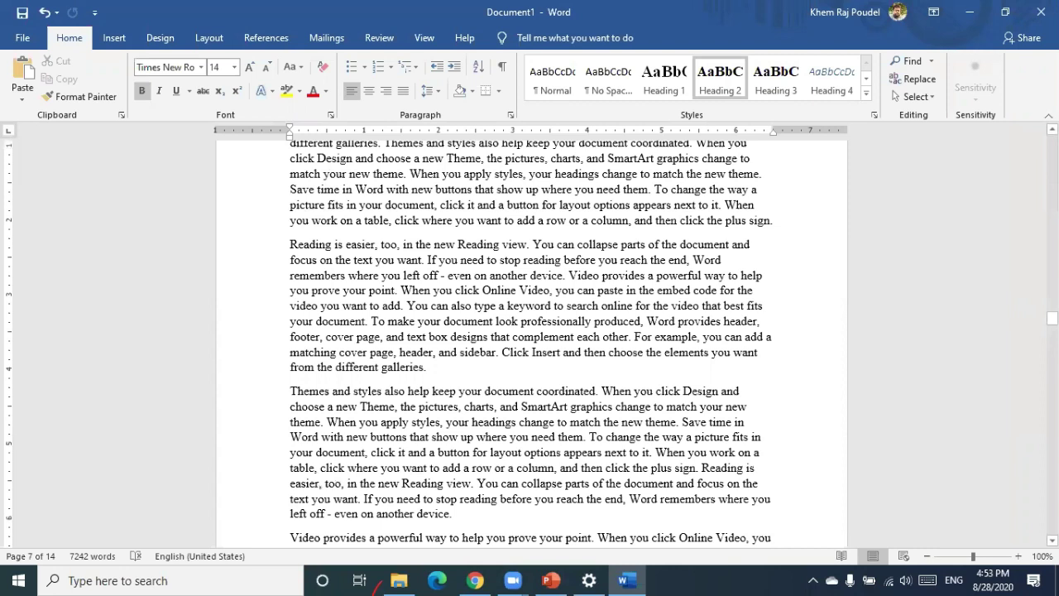
left_click(426, 366)
key("Return")
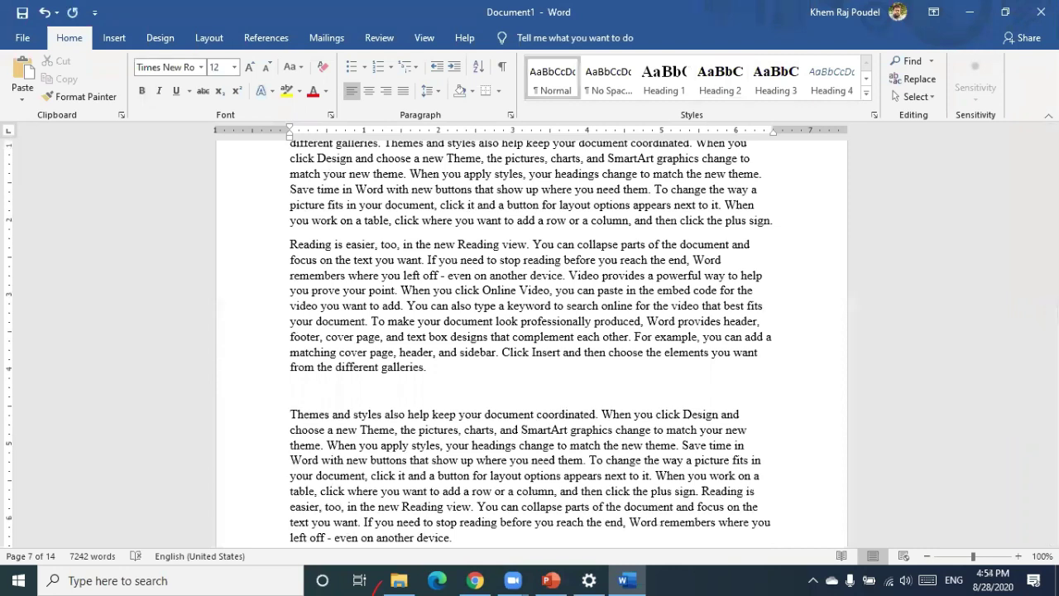
type("hea")
key("BackSpace")
key("BackSpace")
key("BackSpace")
type("su")
key("BackSpace")
type("ub heading")
Give the Sub heading line the Heading 3 style and add an empty paragraph after 'new theme.'
left_click(770, 72)
scroll(313, 278, "up", 4)
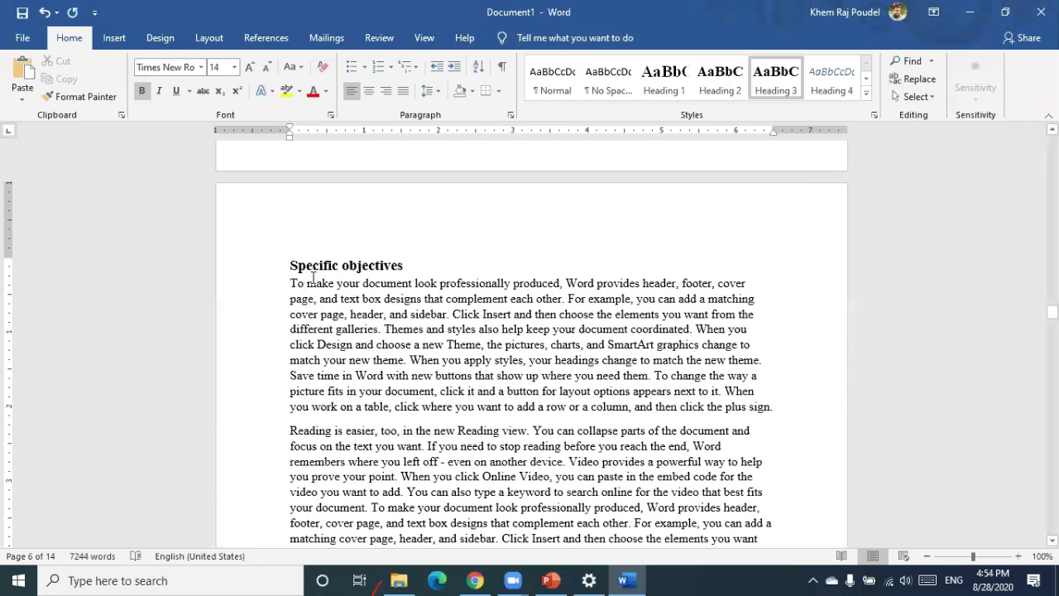
scroll(397, 352, "down", 4)
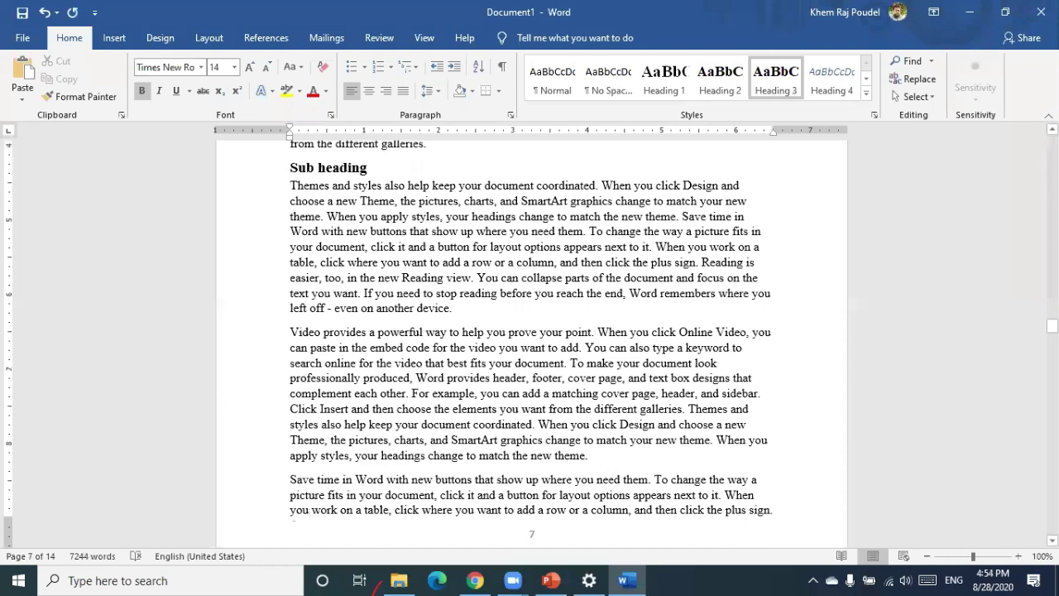
key("Return")
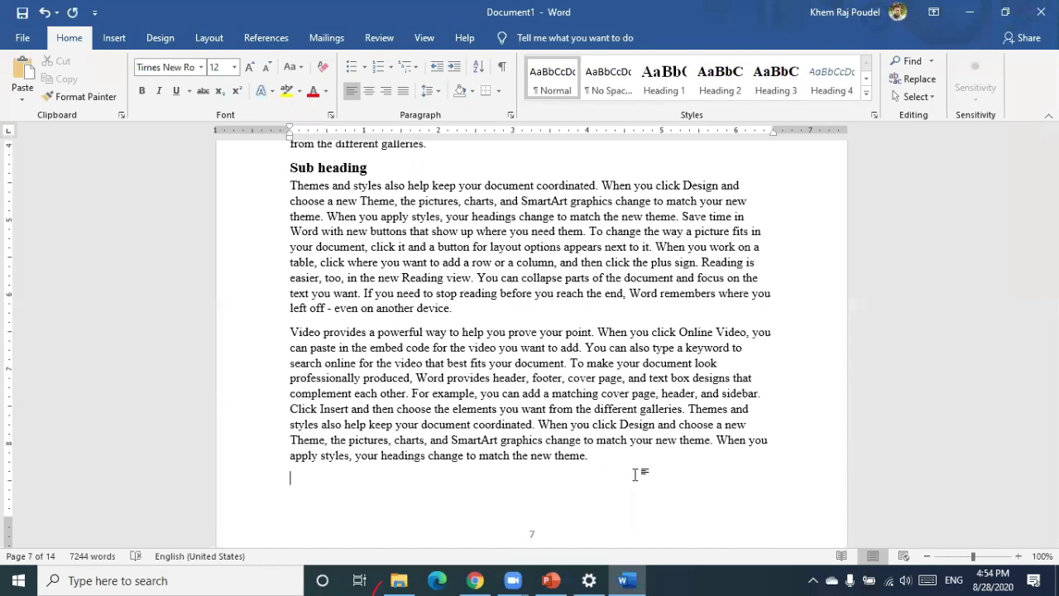
scroll(361, 374, "up", 4)
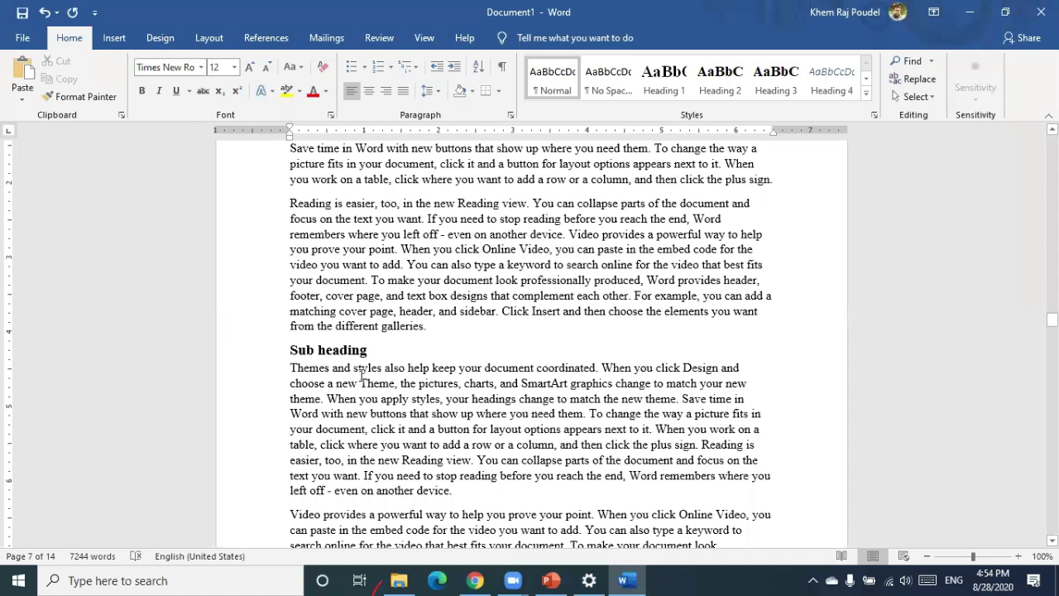
scroll(335, 266, "up", 5)
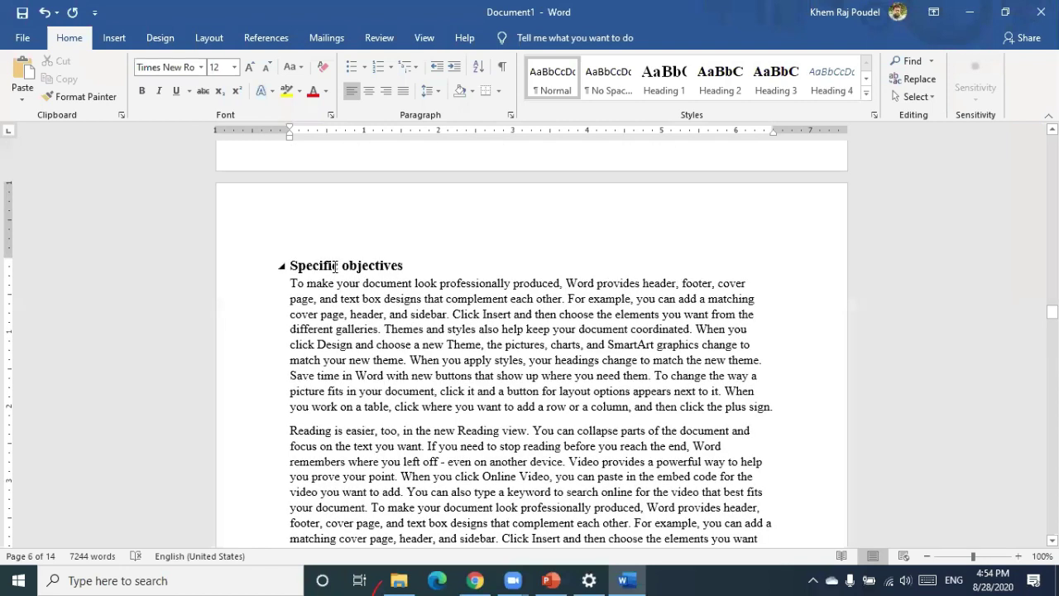
scroll(335, 265, "down", 4)
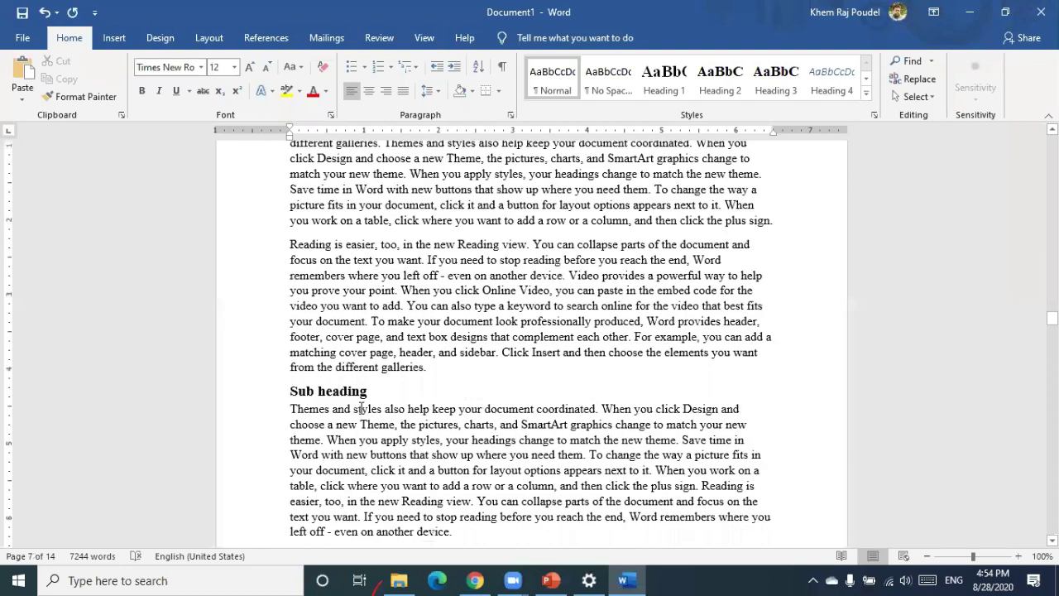
Apply the Ctrl+Alt+1 heading shortcut to the Sub heading line, then go before Objectives
left_click(354, 390)
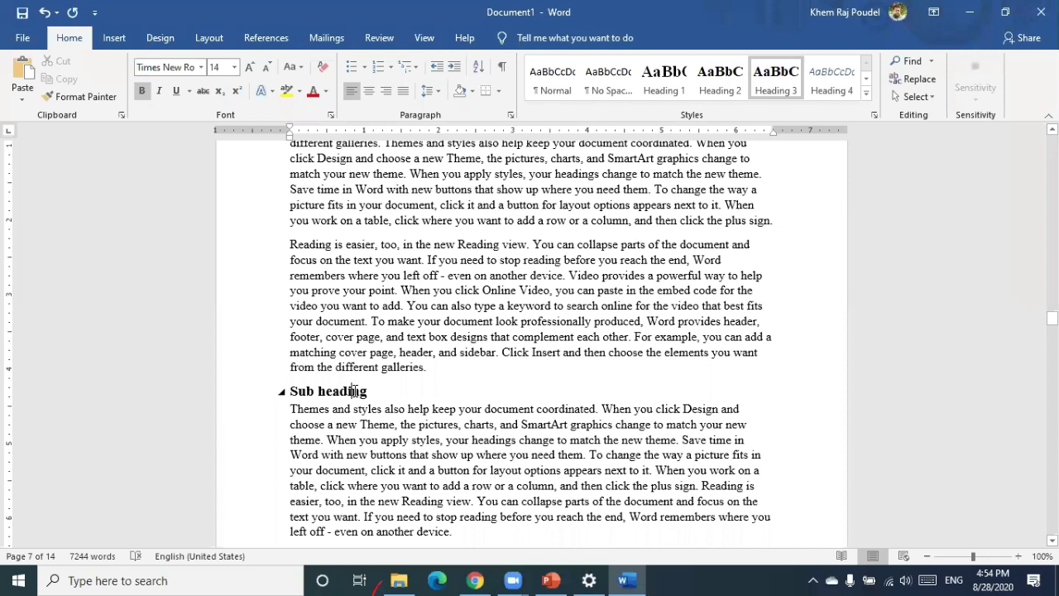
scroll(386, 280, "down", 8)
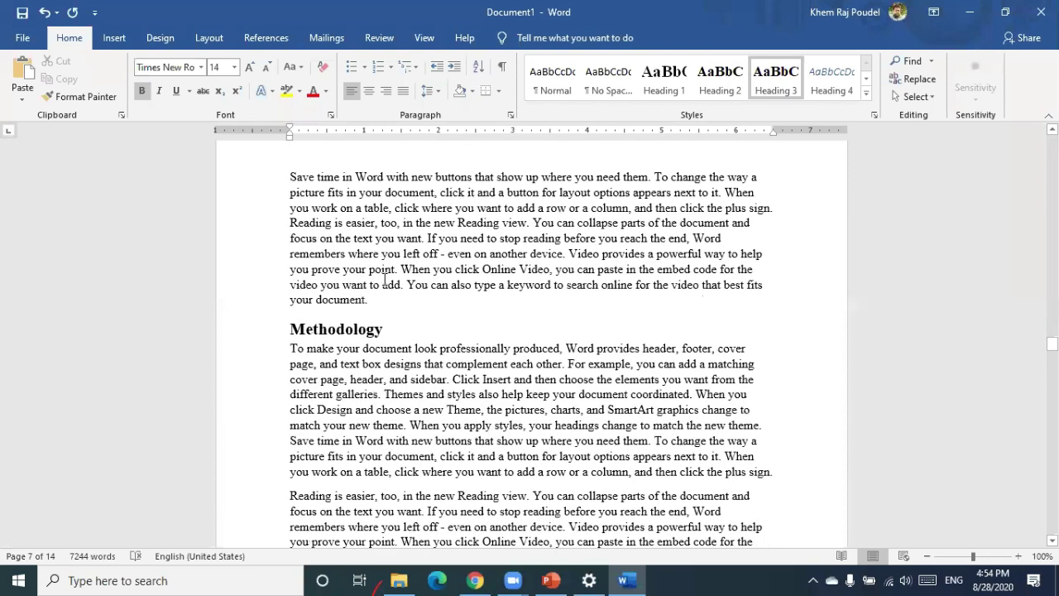
scroll(617, 346, "down", 1)
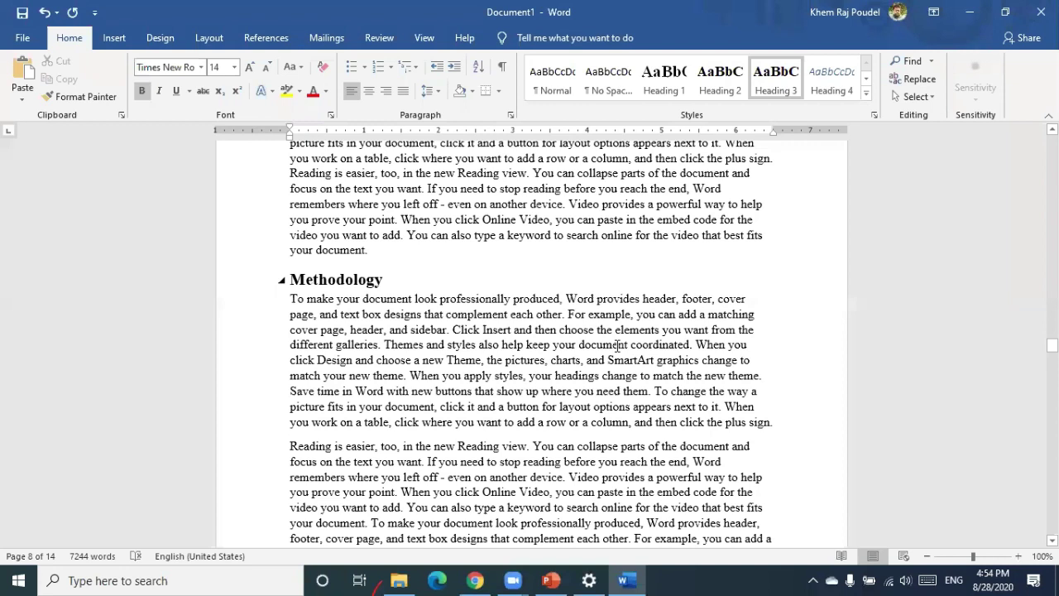
key("ctrl+alt+1")
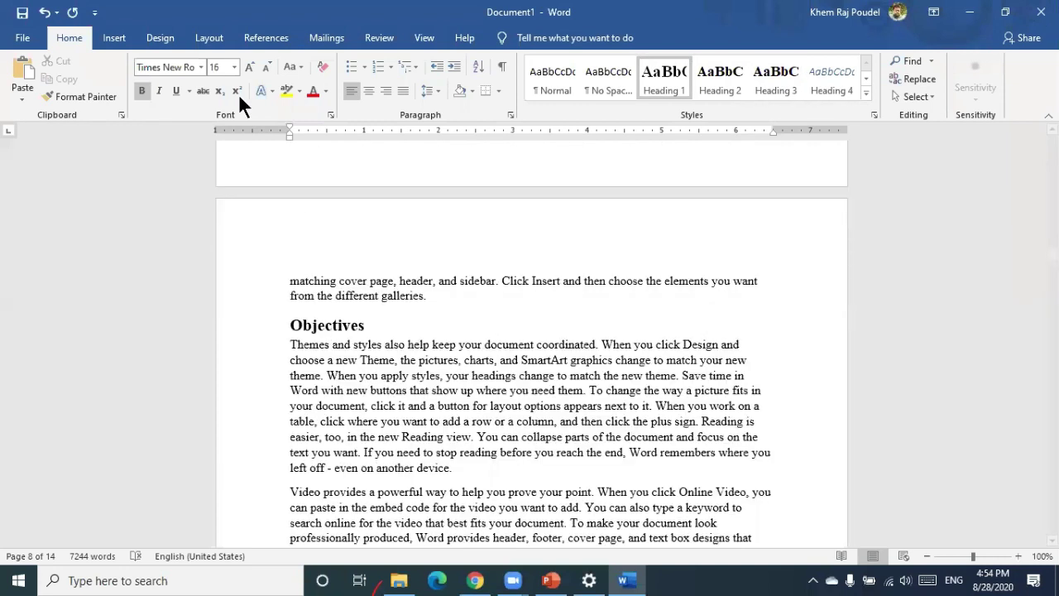
left_click(308, 208)
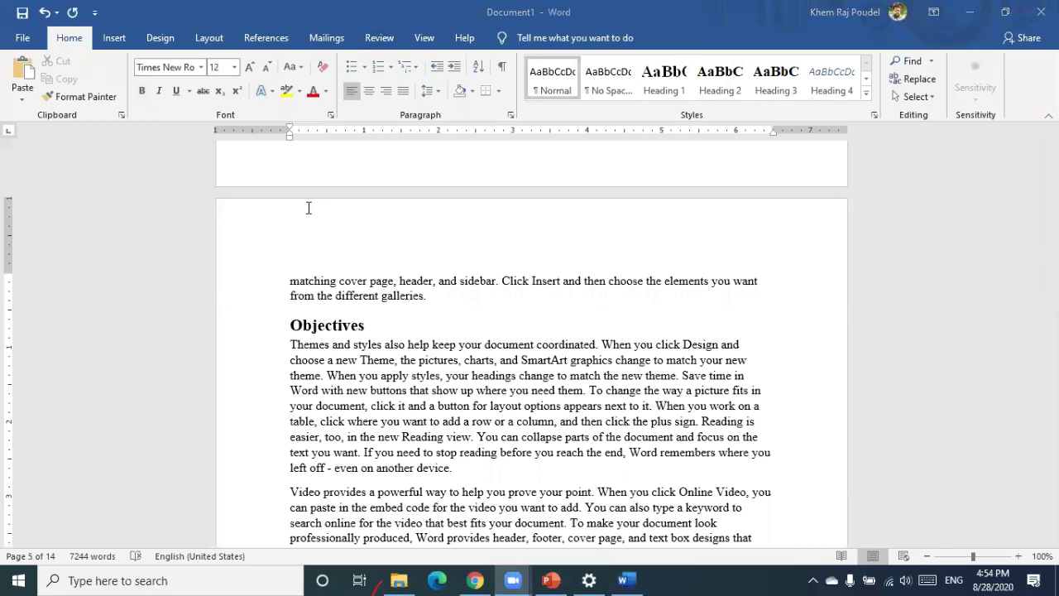
Replace the Table of Contents with Automatic Table 2 so it lists Sub heading on page 7
left_click(249, 42)
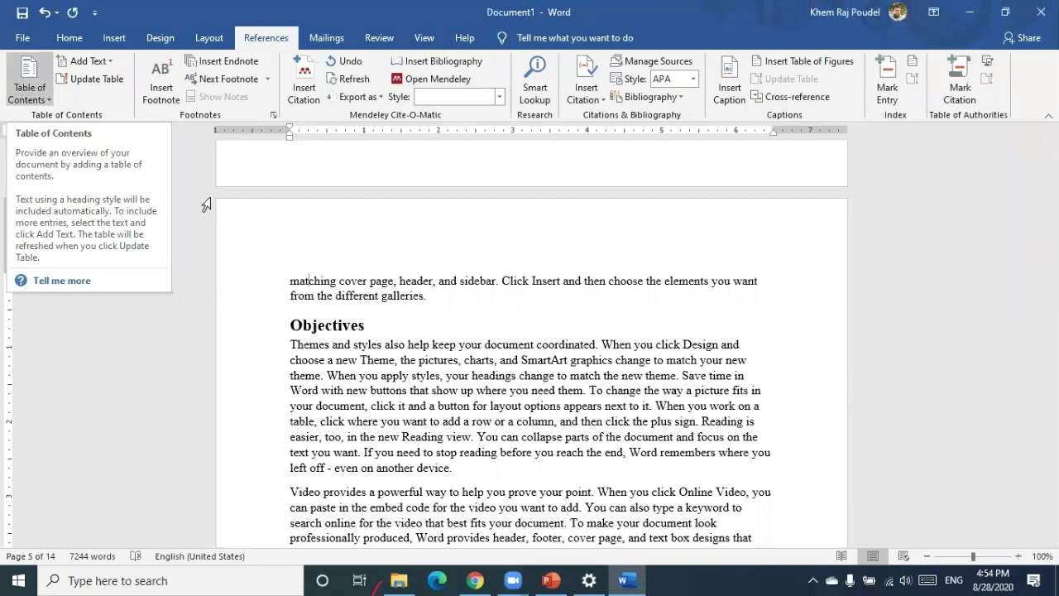
scroll(206, 204, "up", 10)
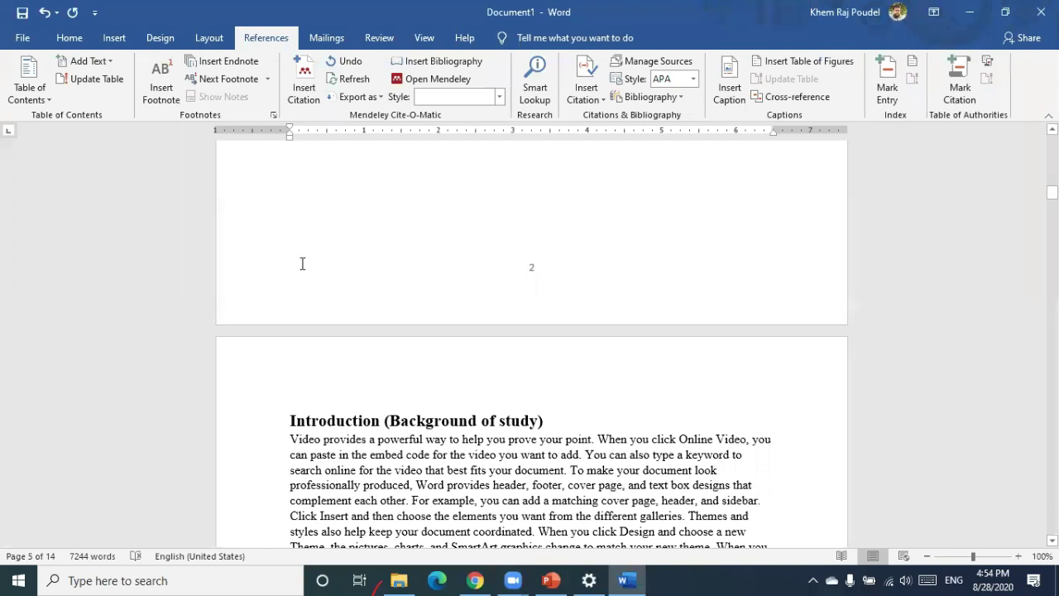
scroll(331, 305, "up", 5)
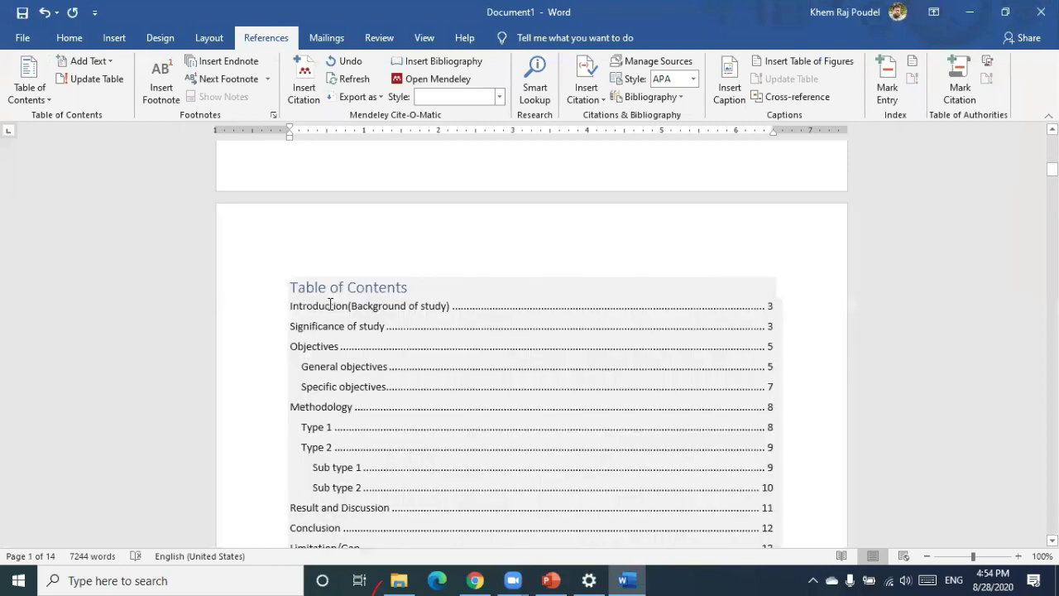
left_click(33, 94)
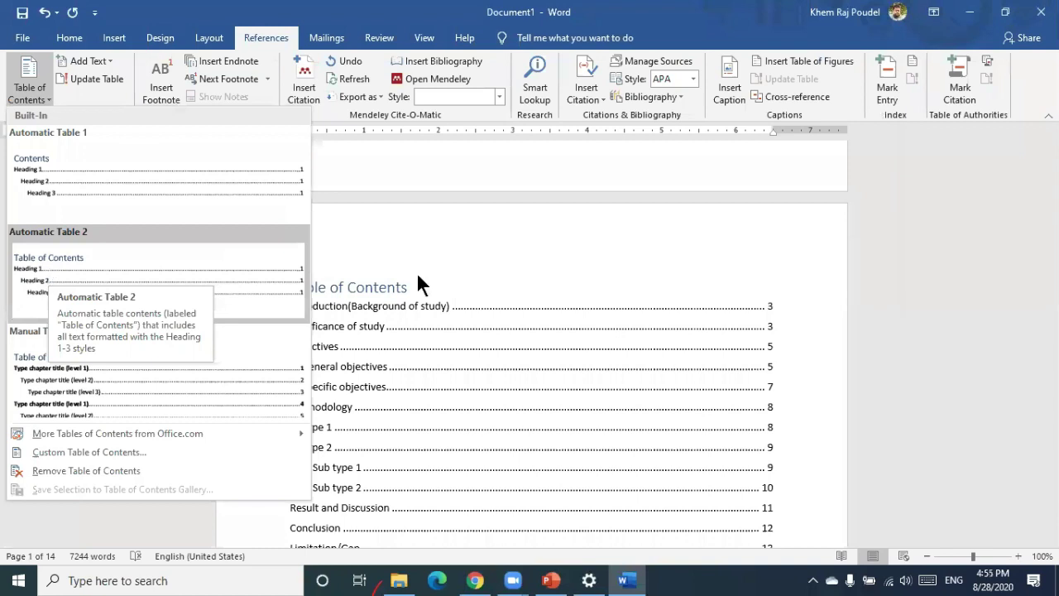
left_click(399, 318)
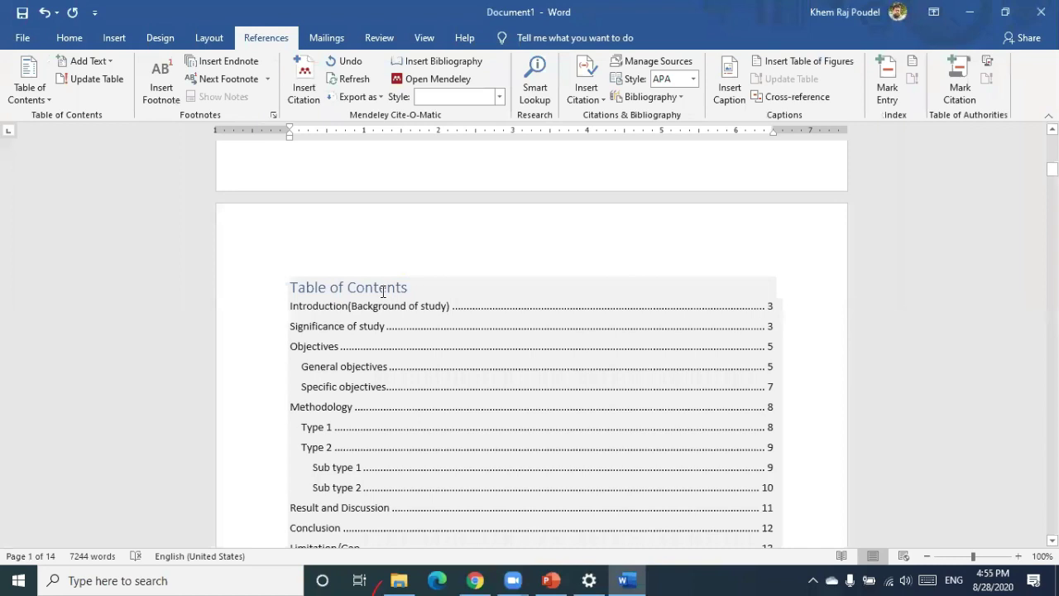
left_click(383, 290)
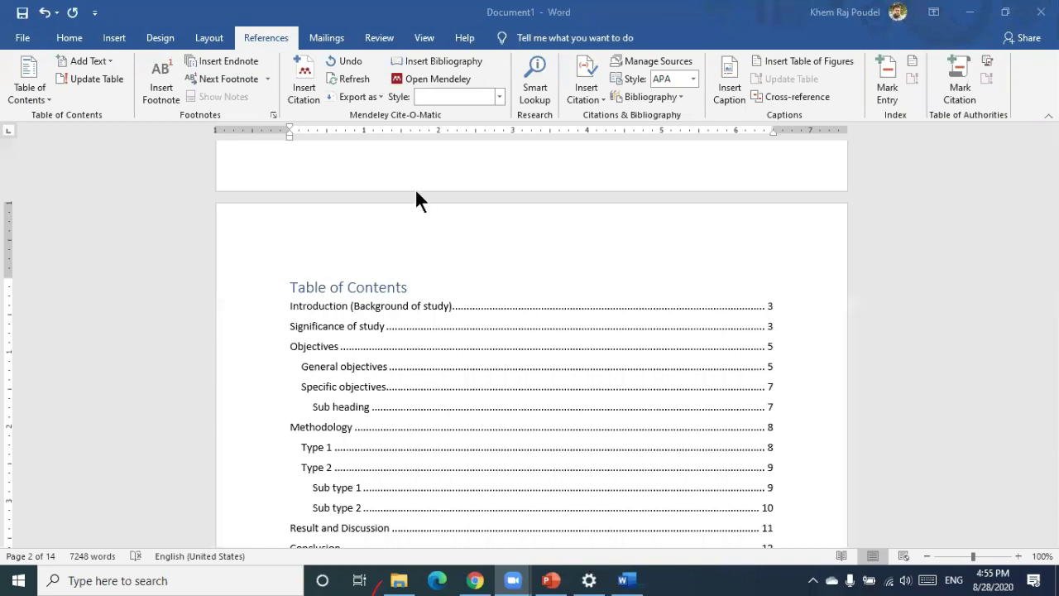
Review the refreshed Table of Contents from Introduction (page 3) to Limitation/Gap (page 13)
left_click(70, 38)
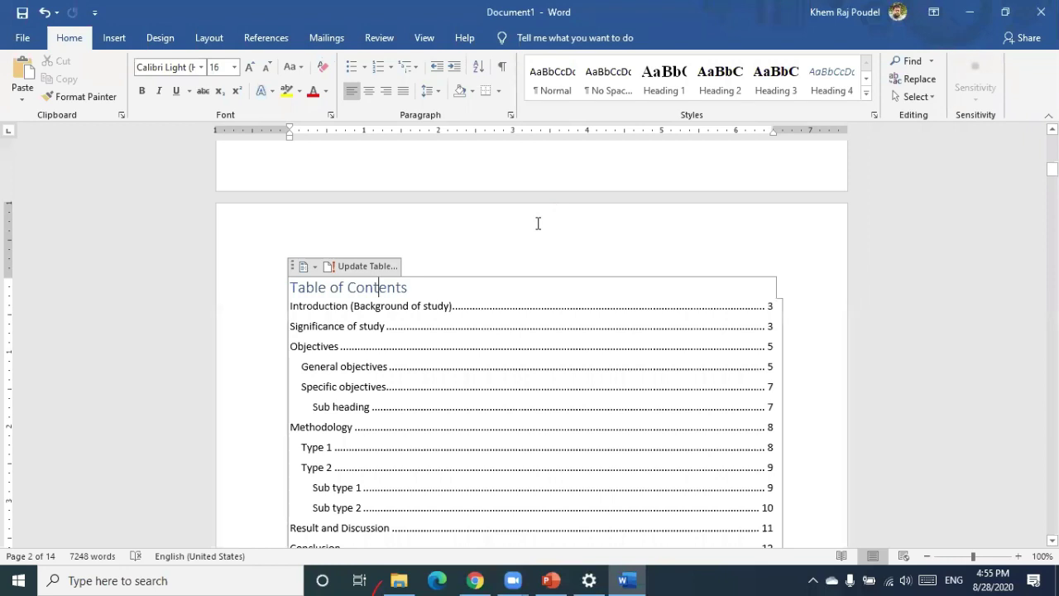
scroll(538, 224, "down", 1)
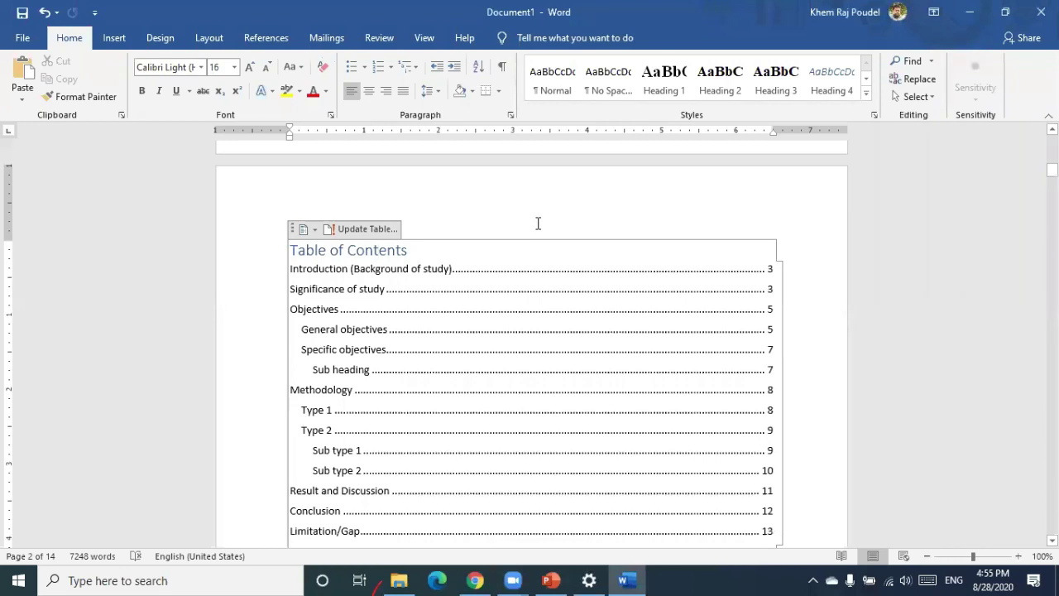
scroll(537, 224, "down", 10)
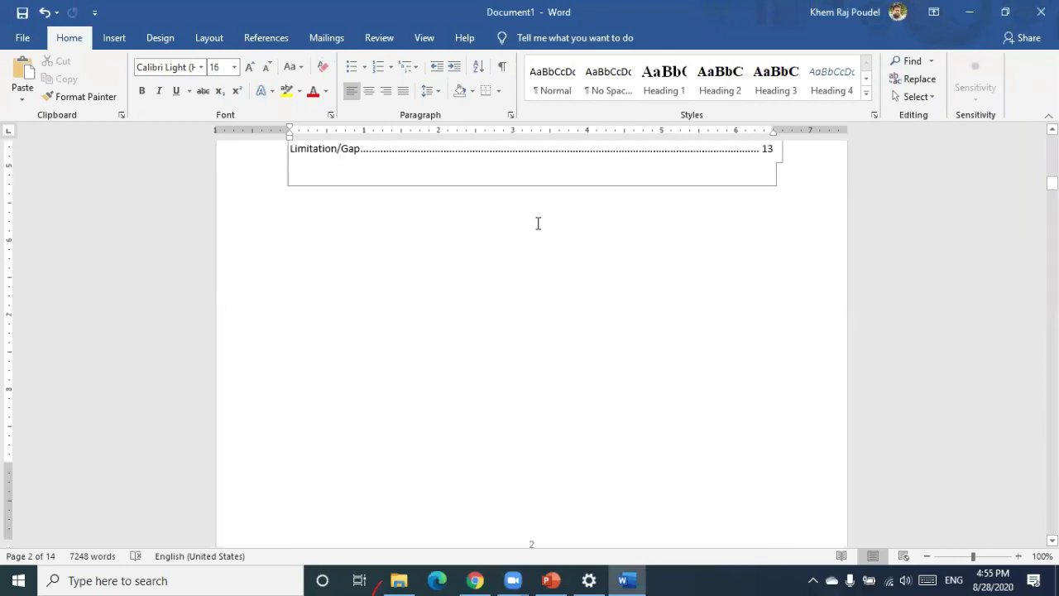
scroll(538, 224, "down", 10)
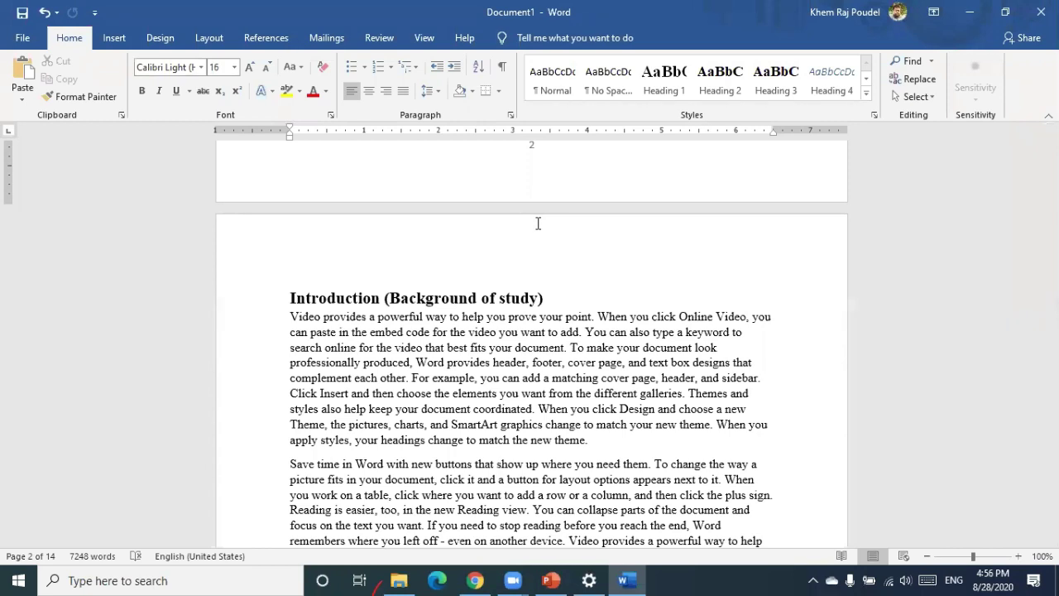
scroll(538, 224, "up", 5)
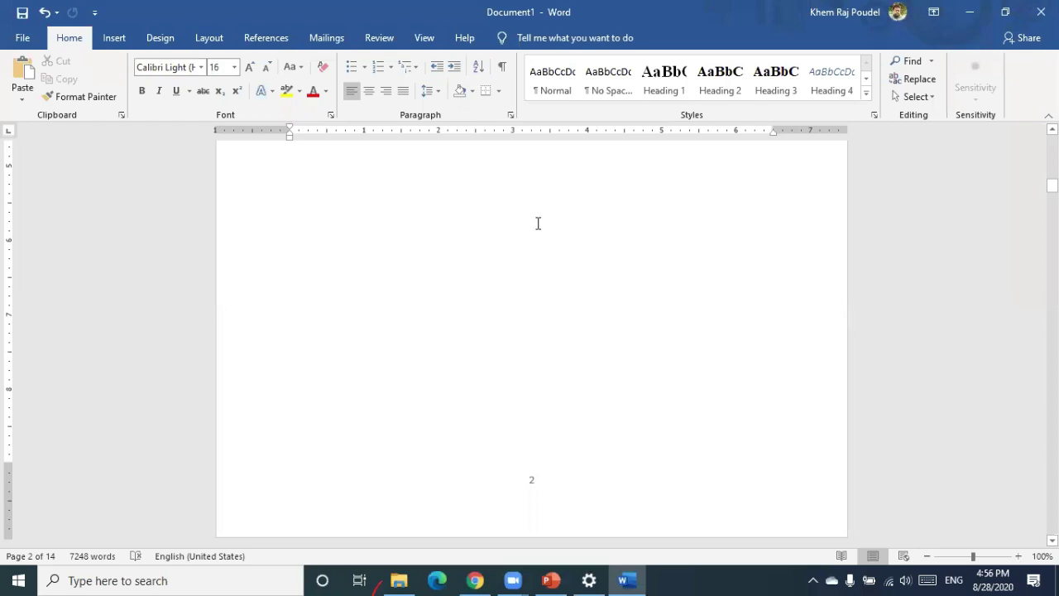
scroll(538, 224, "down", 5)
scroll(538, 223, "down", 2)
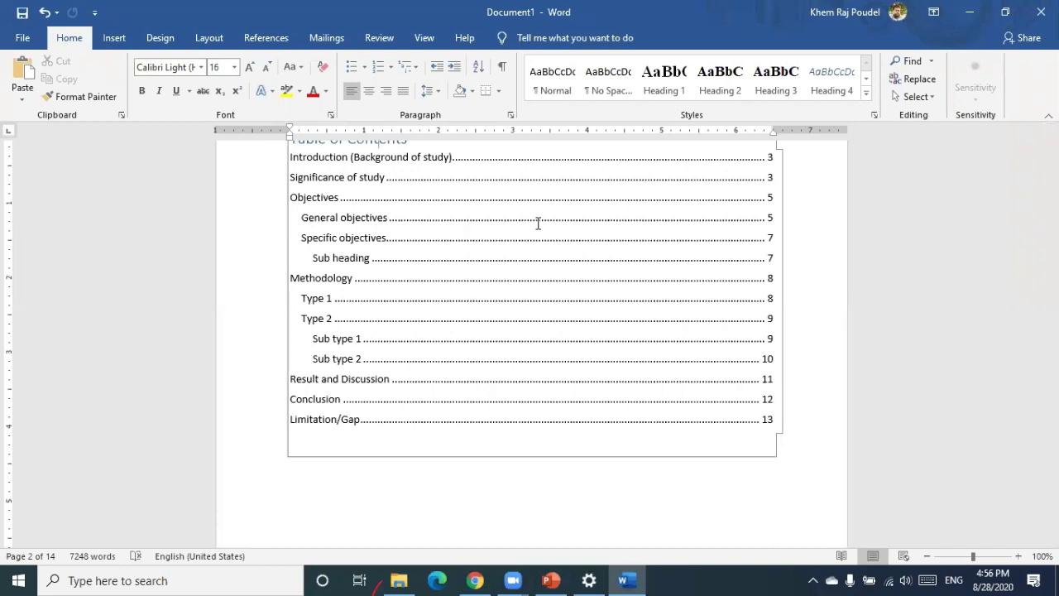
scroll(538, 224, "up", 3)
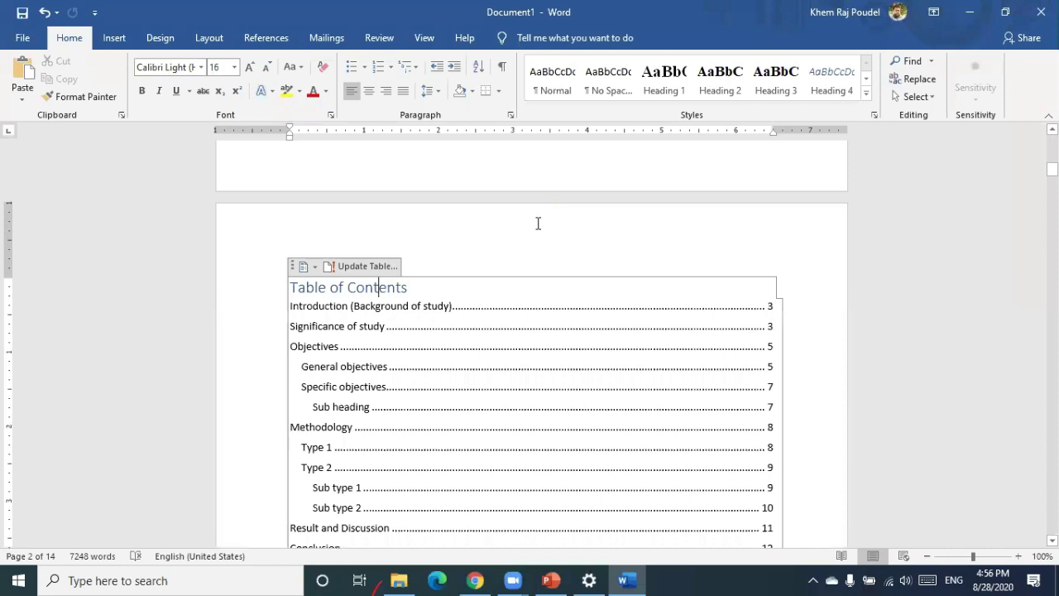
Add a centred 'Chapter 1' line above the Introduction heading and number the heading '1.1'
left_click(417, 292)
scroll(417, 292, "down", 10)
scroll(289, 343, "down", 7)
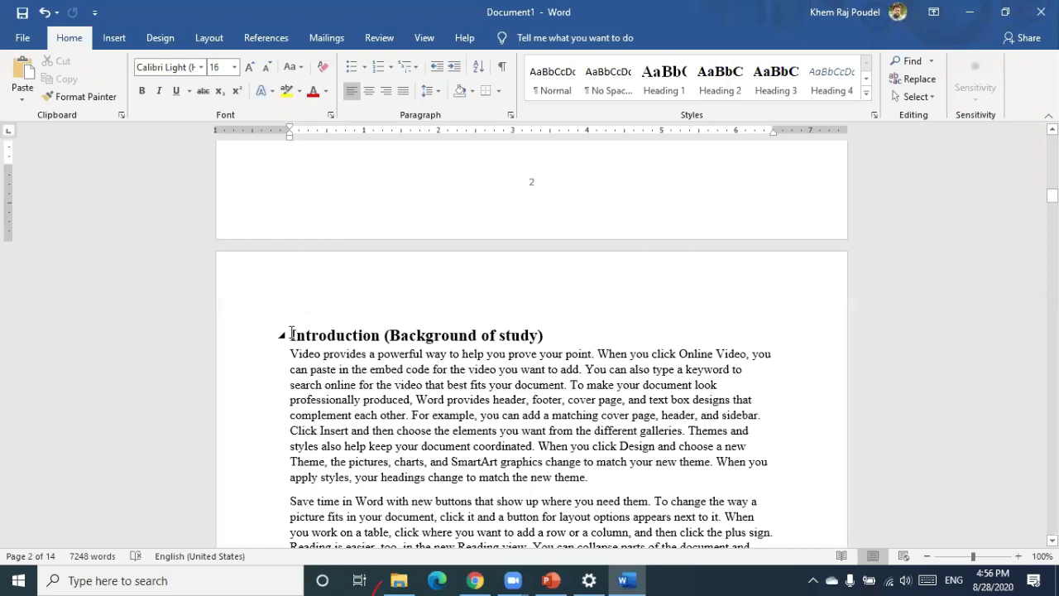
left_click(291, 334)
key("Return")
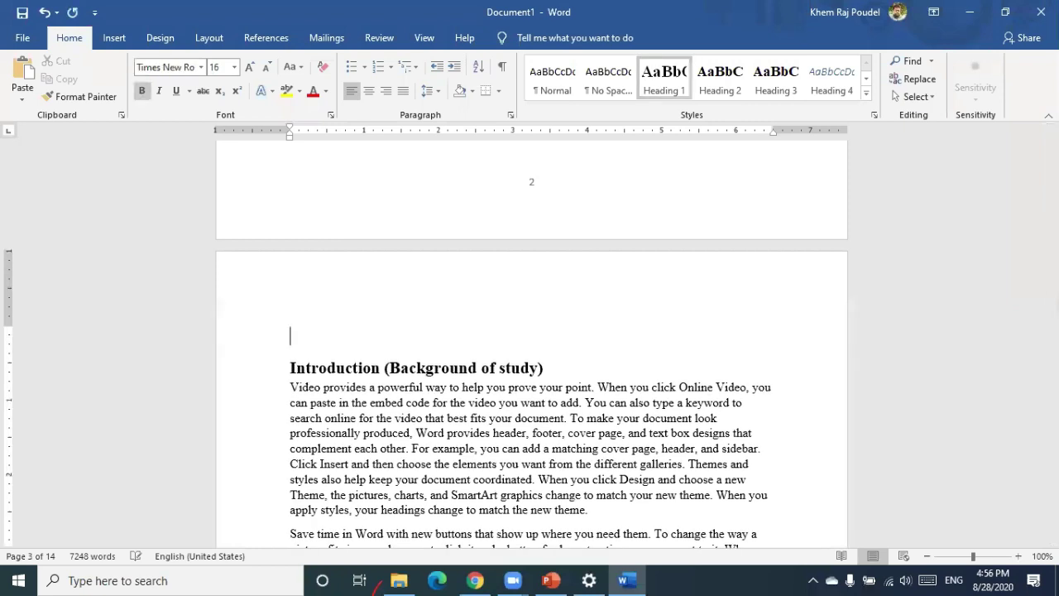
type("Chapter 1")
key("ctrl+e")
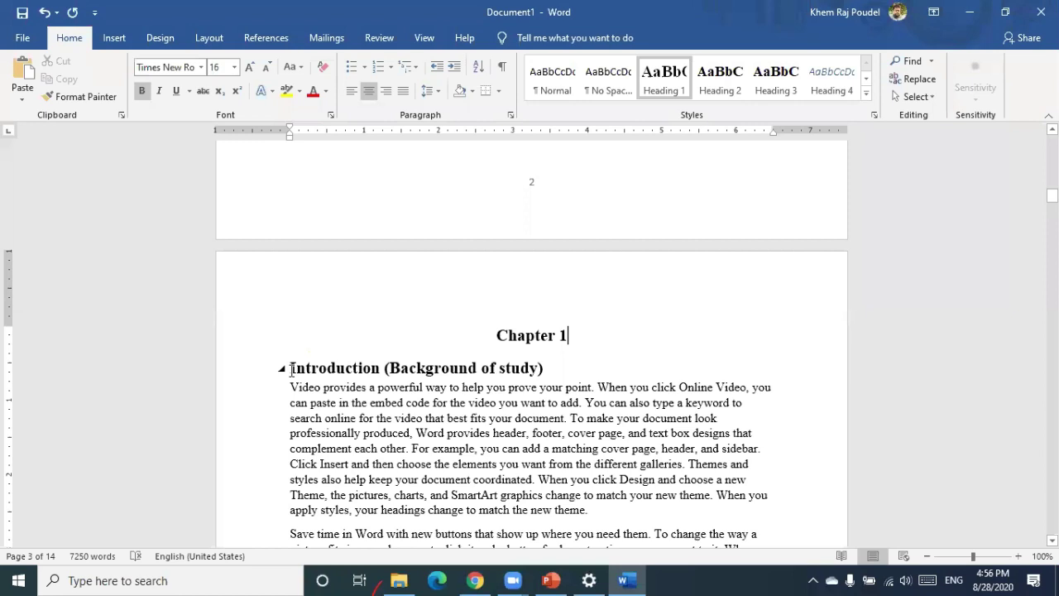
key("Right")
type("1")
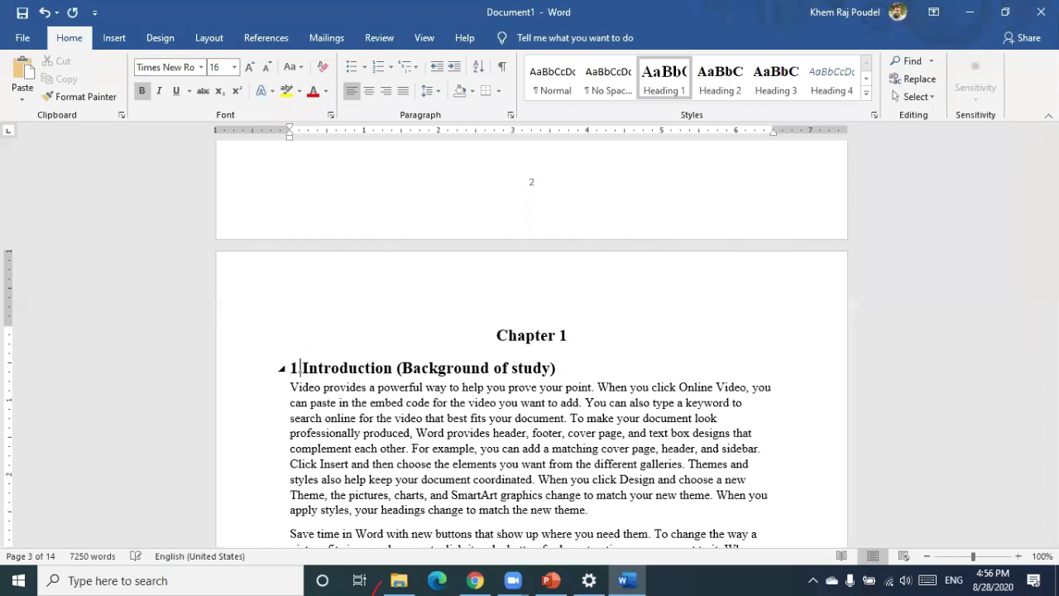
type(".1")
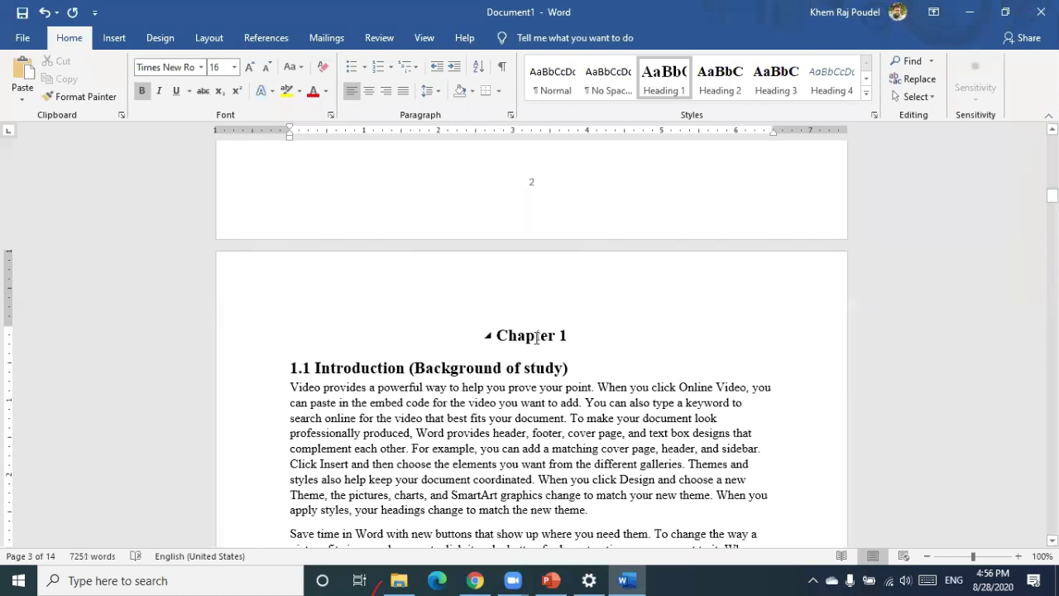
left_click(536, 336)
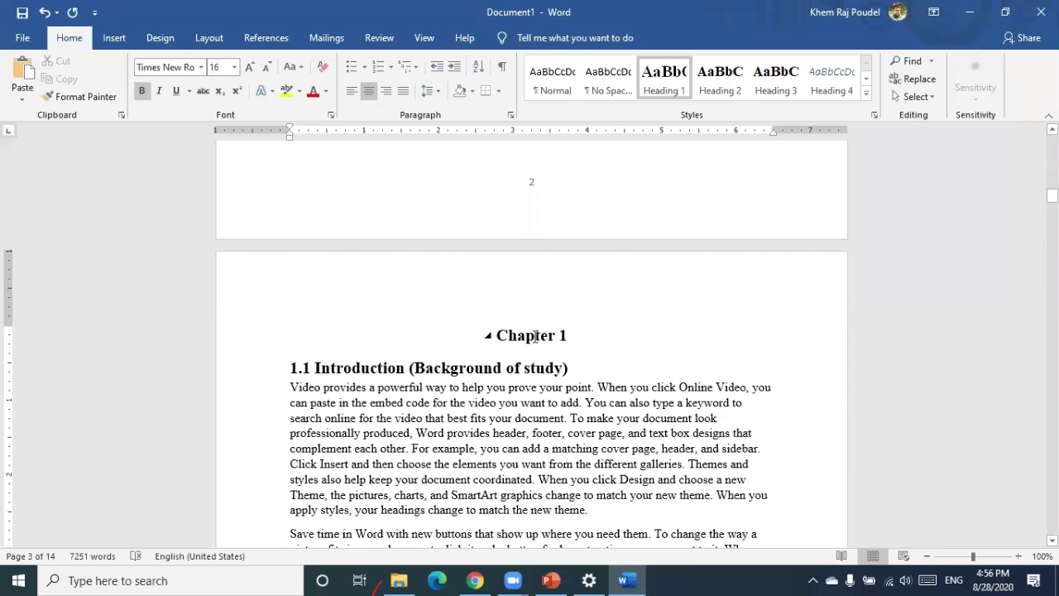
Apply Heading 1 to Chapter 1 and change the Heading 1 style to centred alignment
left_click(661, 85)
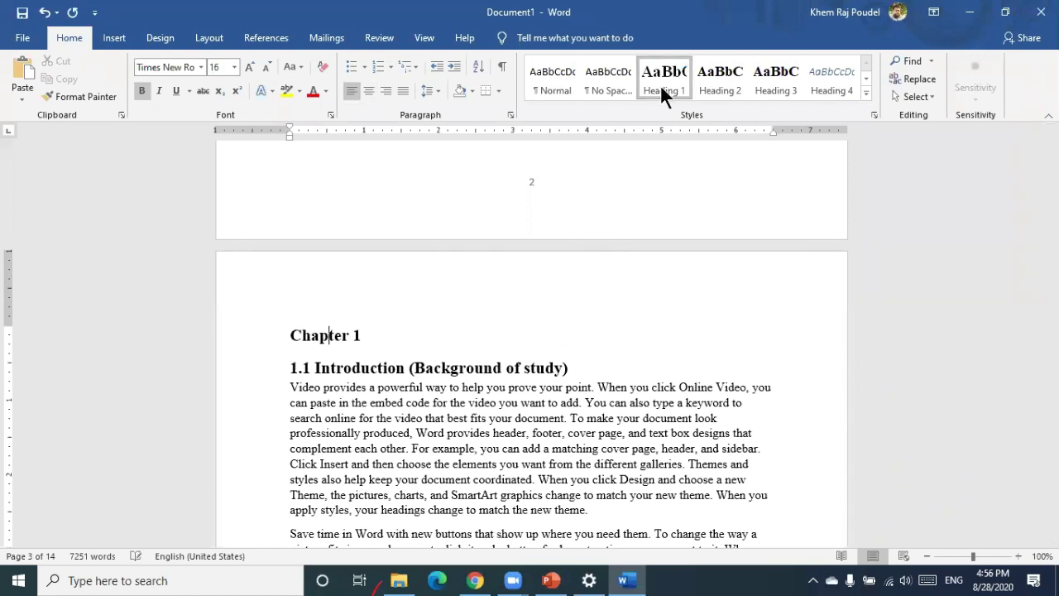
right_click(661, 86)
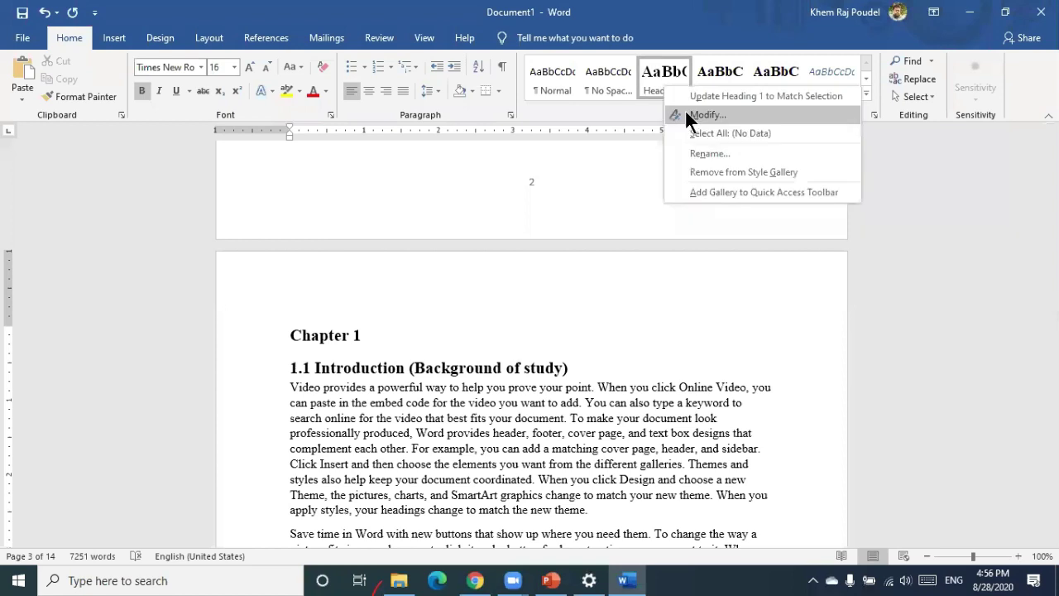
left_click(687, 116)
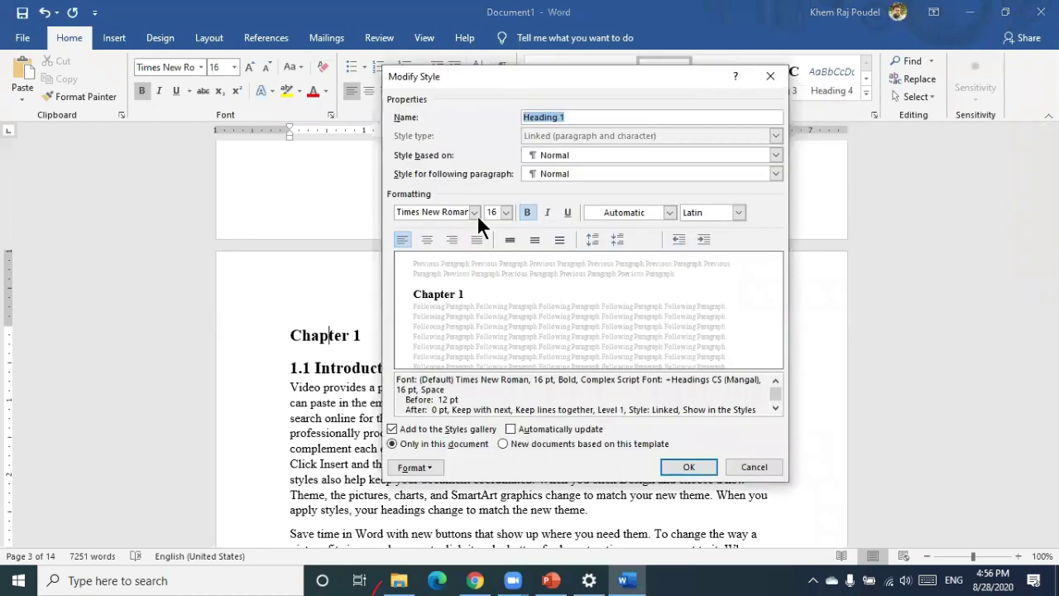
left_click(427, 240)
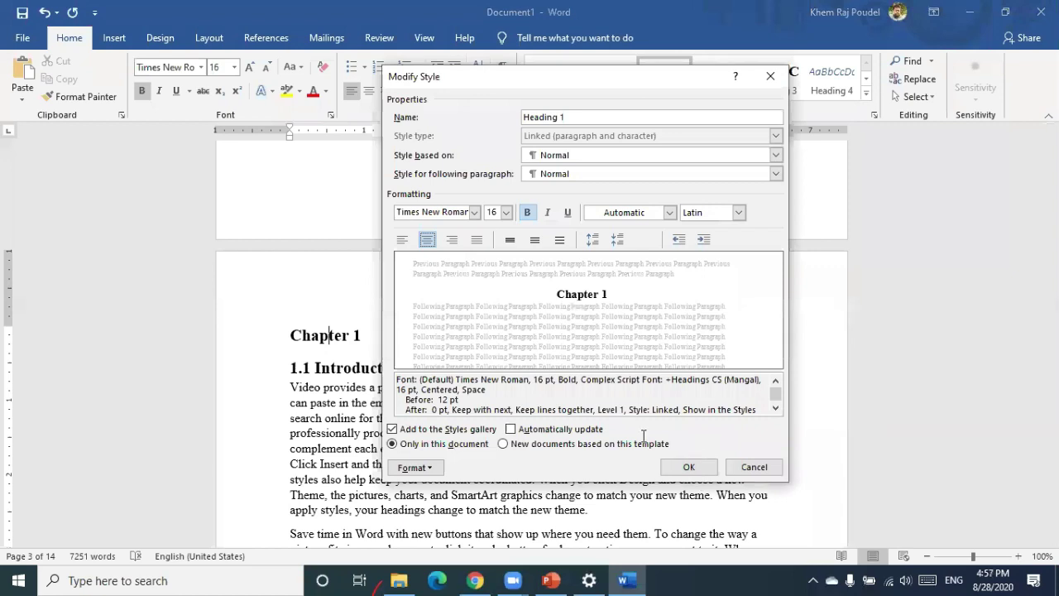
key("Return")
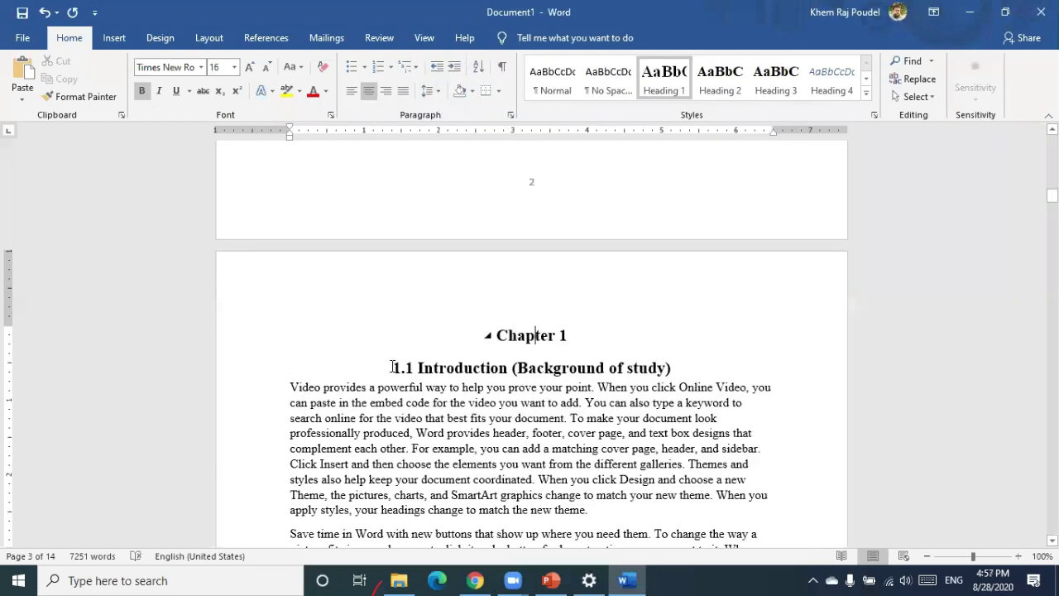
left_click(394, 367)
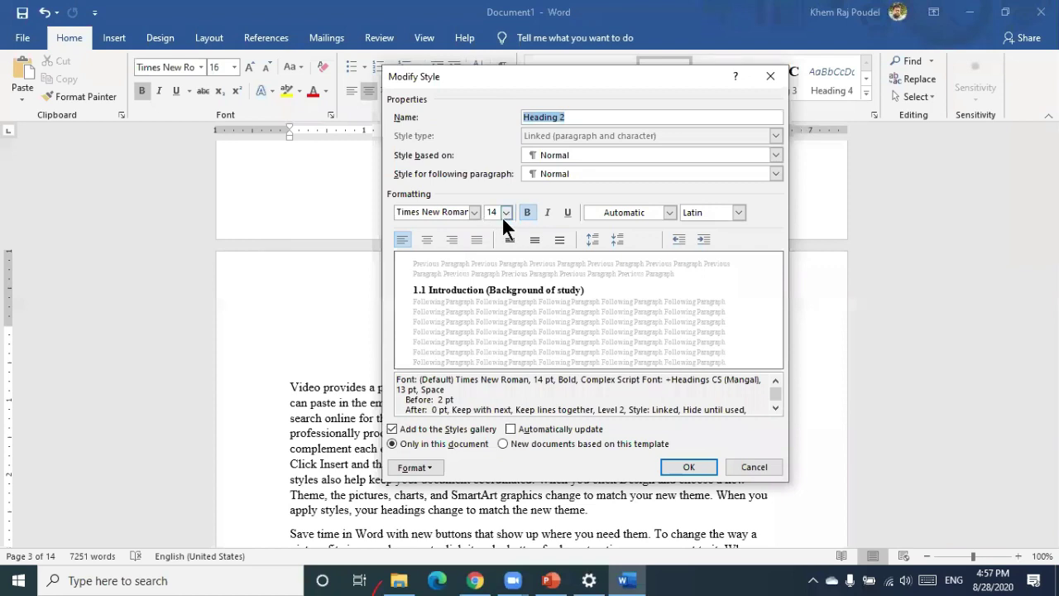
Accept Heading 2 as Times New Roman 14 pt bold and apply it to '1.1 Introduction (Background of study)'
left_click(687, 466)
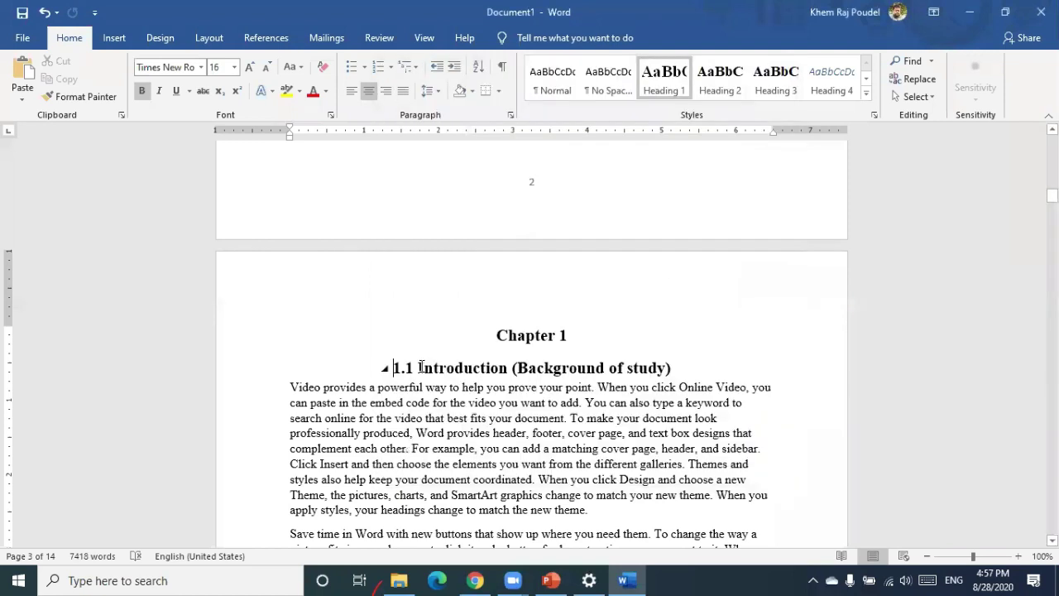
left_click(728, 83)
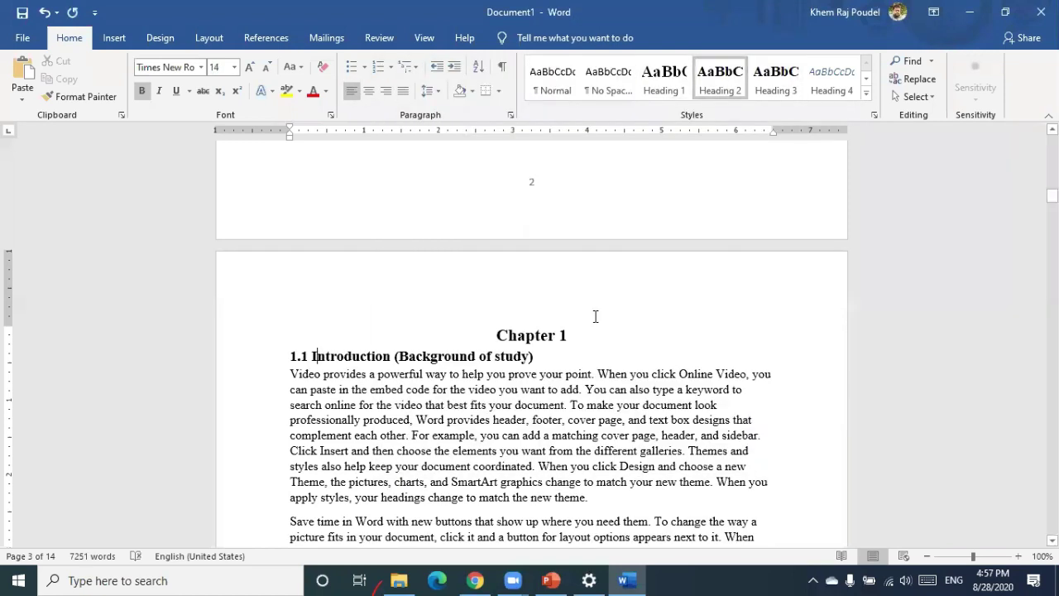
Apply the Heading 2 style to the Objectives heading
scroll(595, 316, "down", 10)
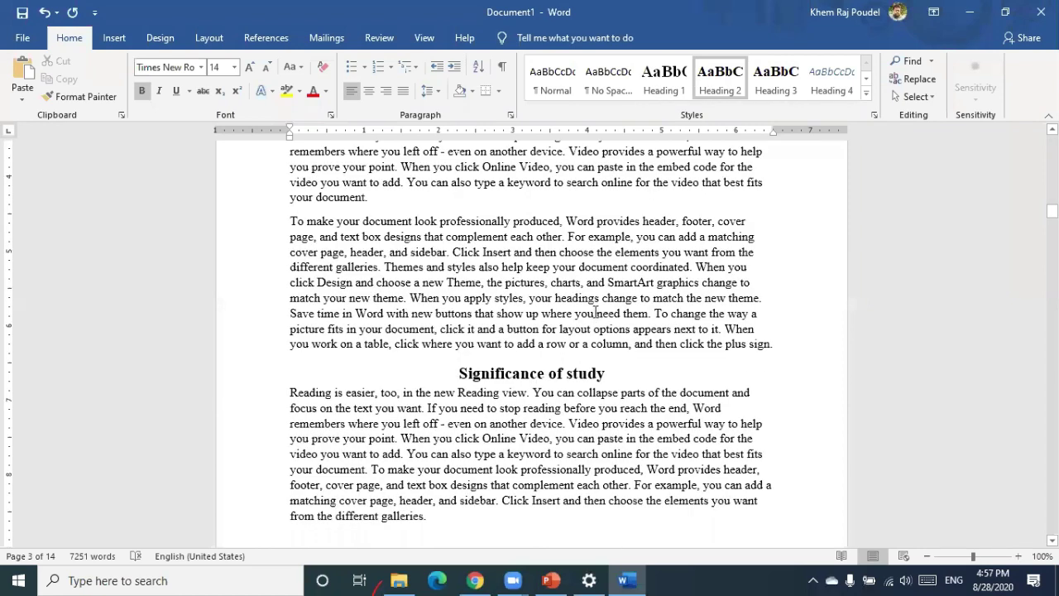
scroll(536, 336, "down", 1)
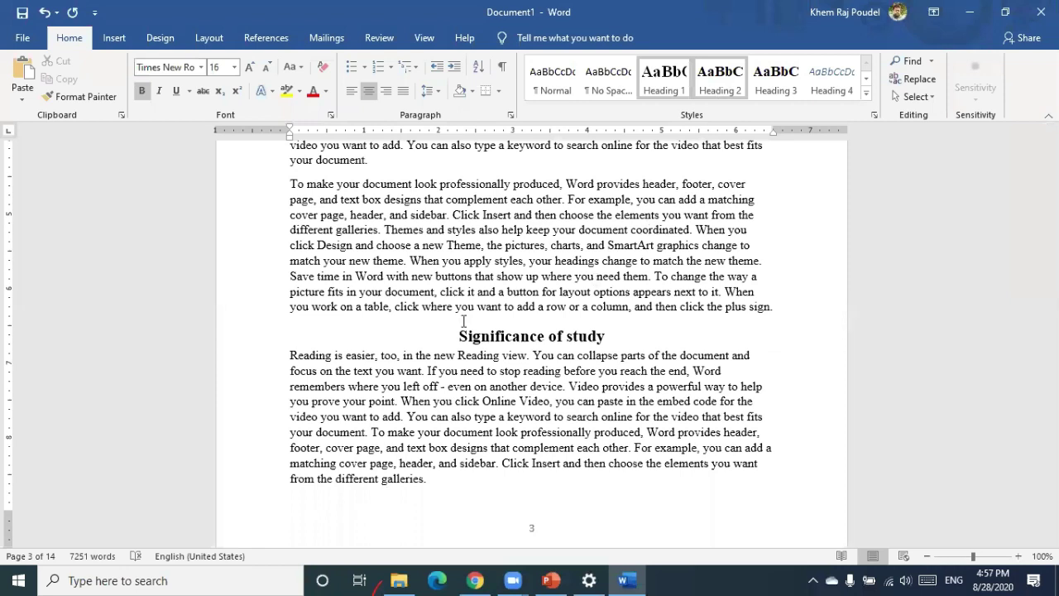
scroll(463, 321, "down", 10)
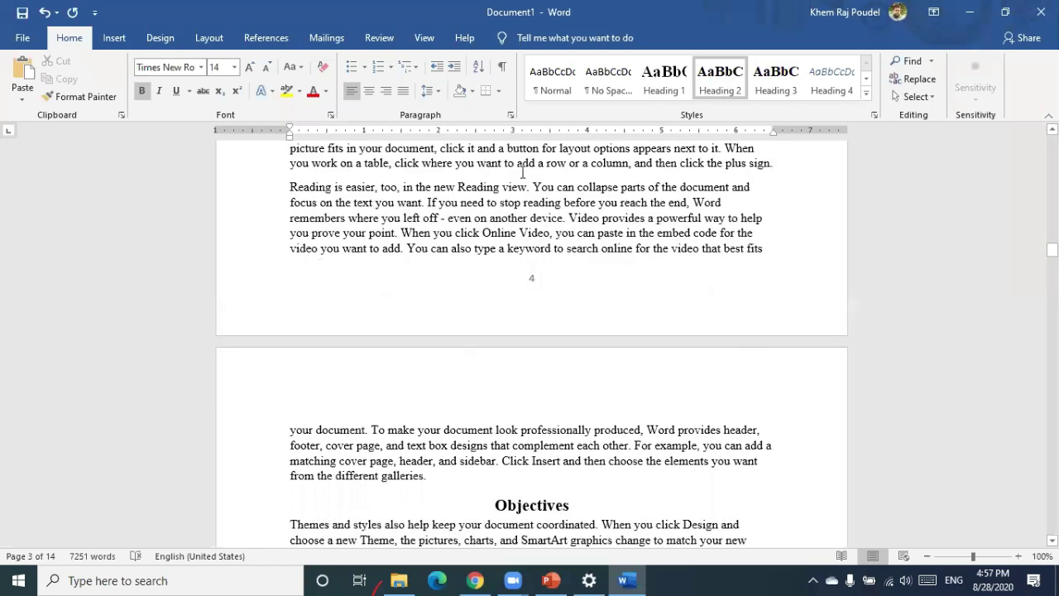
left_click(725, 78)
left_click(725, 78)
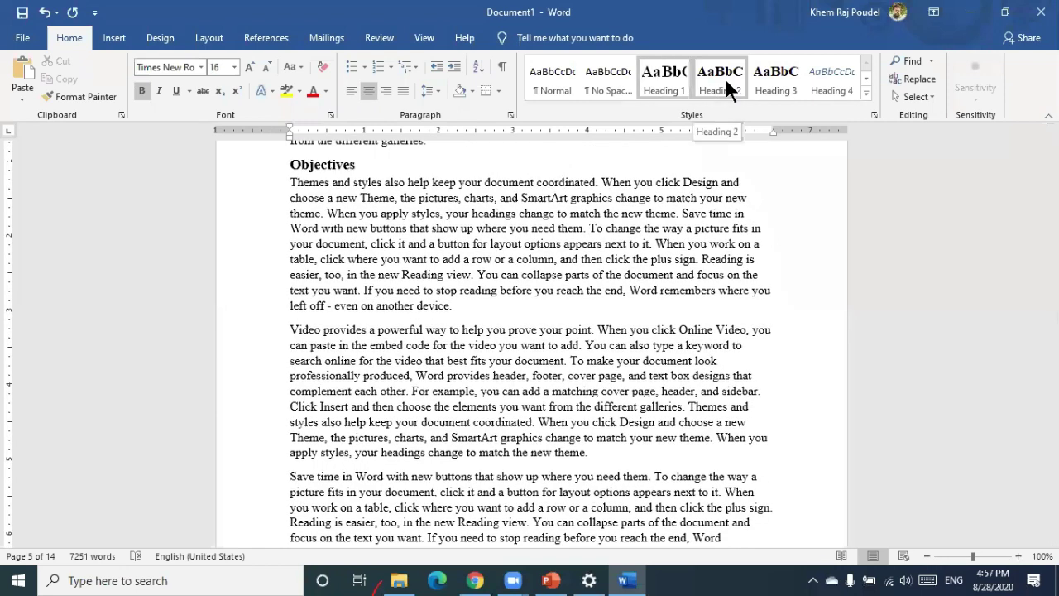
Put General objectives on its own line and give it the Heading 3 style
scroll(291, 177, "down", 10)
left_click(290, 177)
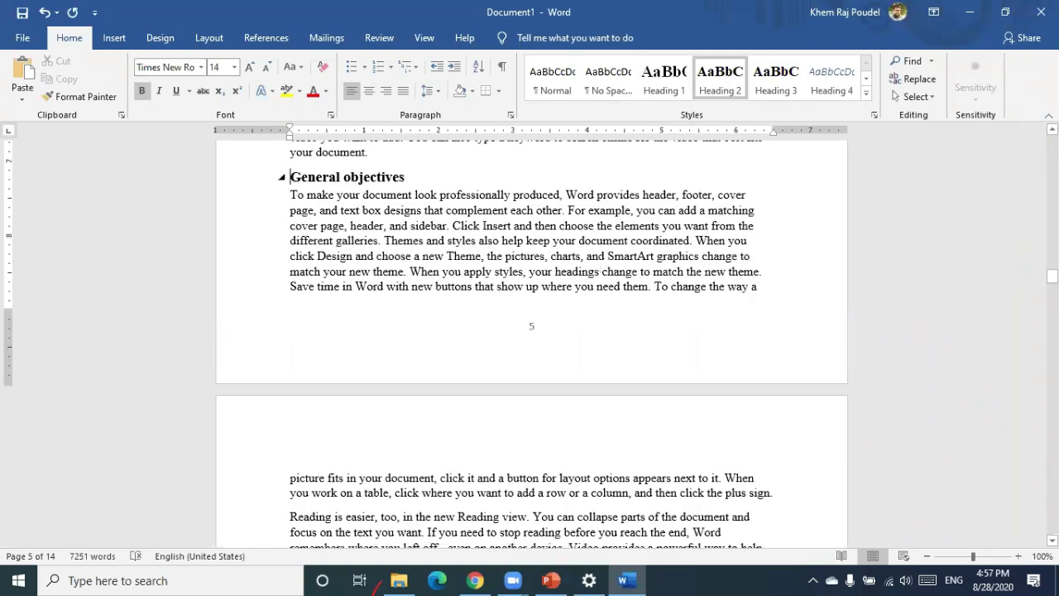
key("Return")
key("BackSpace")
key("BackSpace")
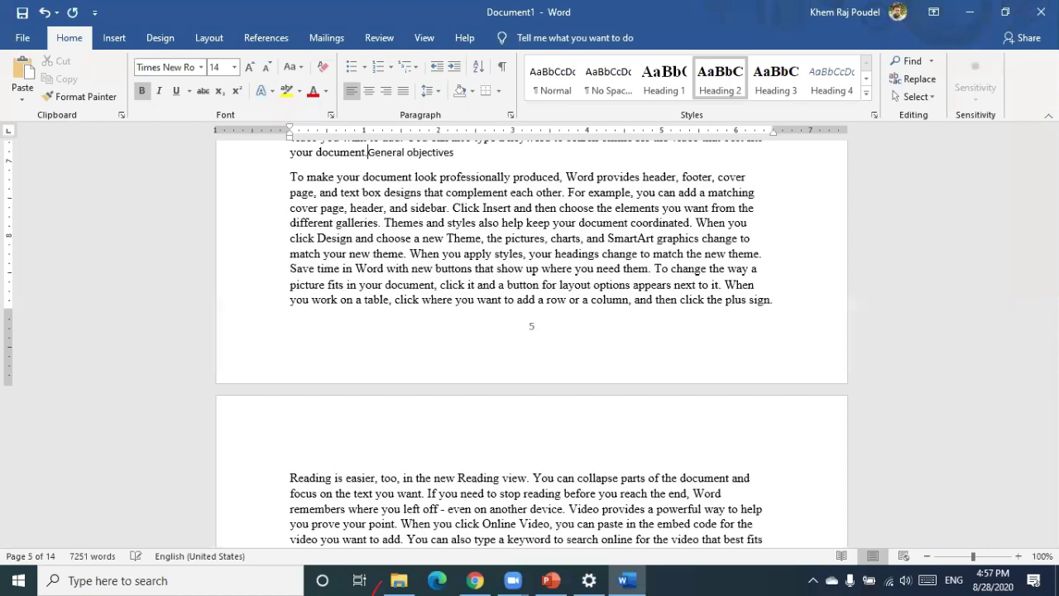
key("ctrl+z")
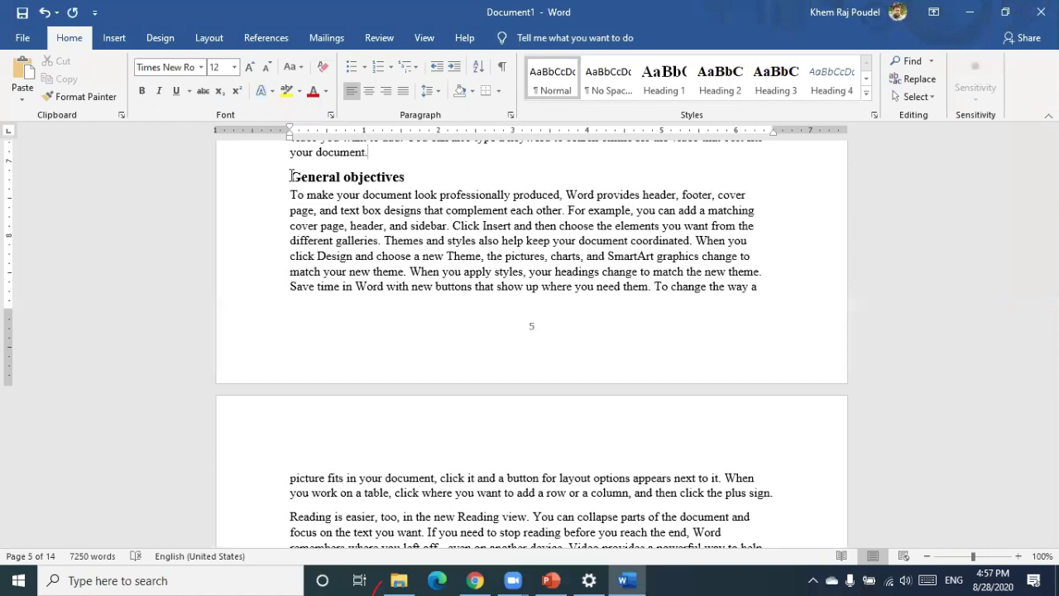
left_click(782, 75)
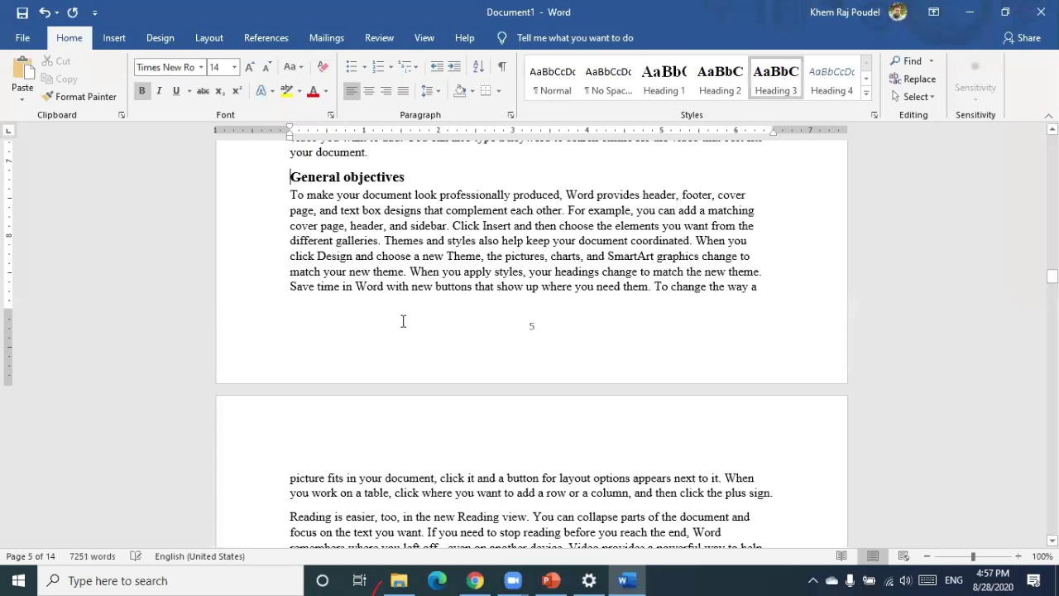
scroll(394, 339, "down", 15)
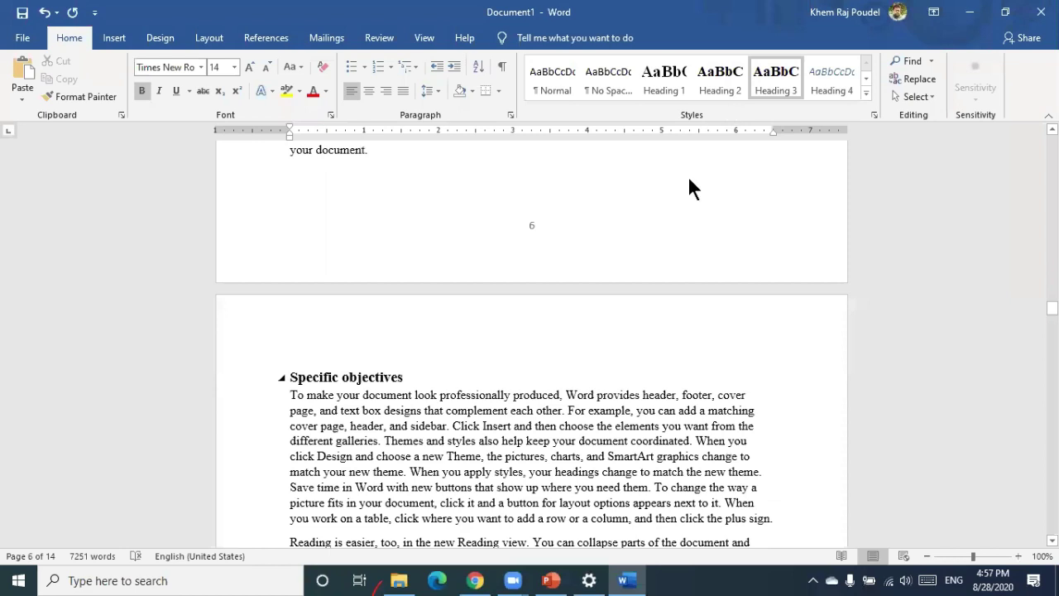
scroll(343, 208, "down", 8)
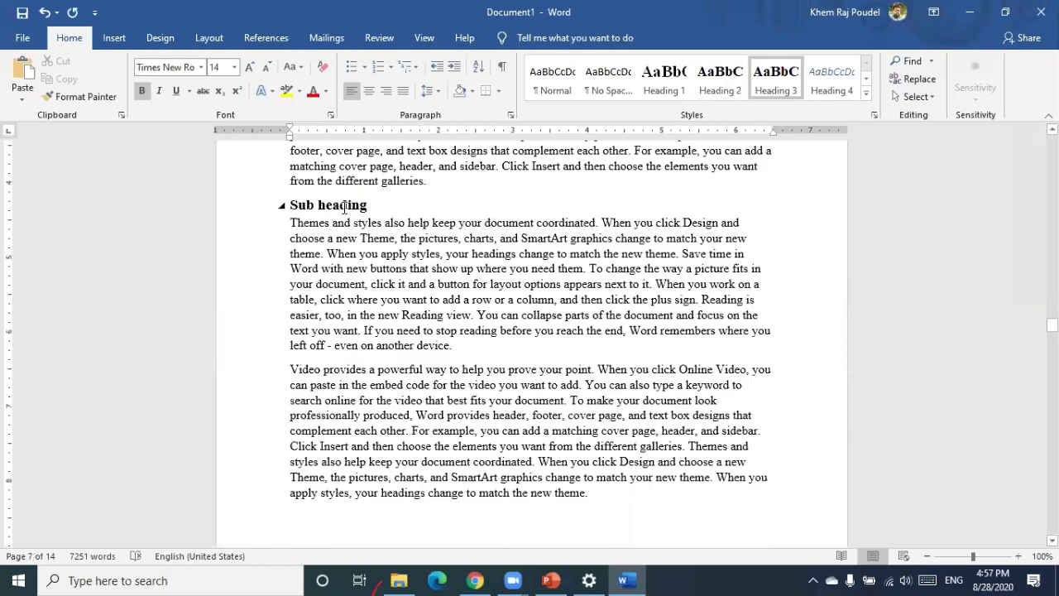
scroll(364, 237, "up", 4)
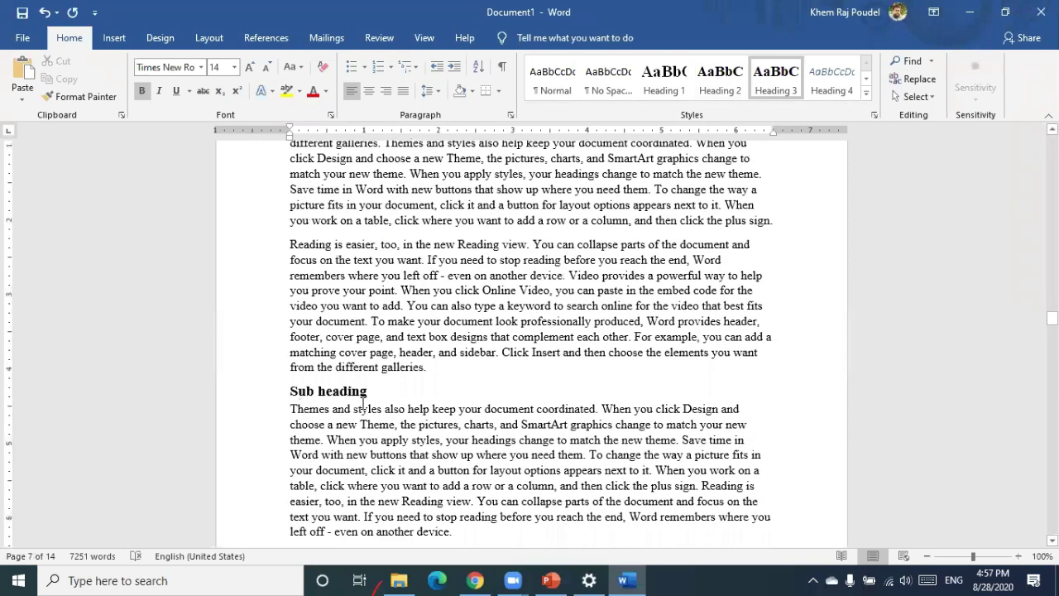
scroll(362, 405, "up", 1)
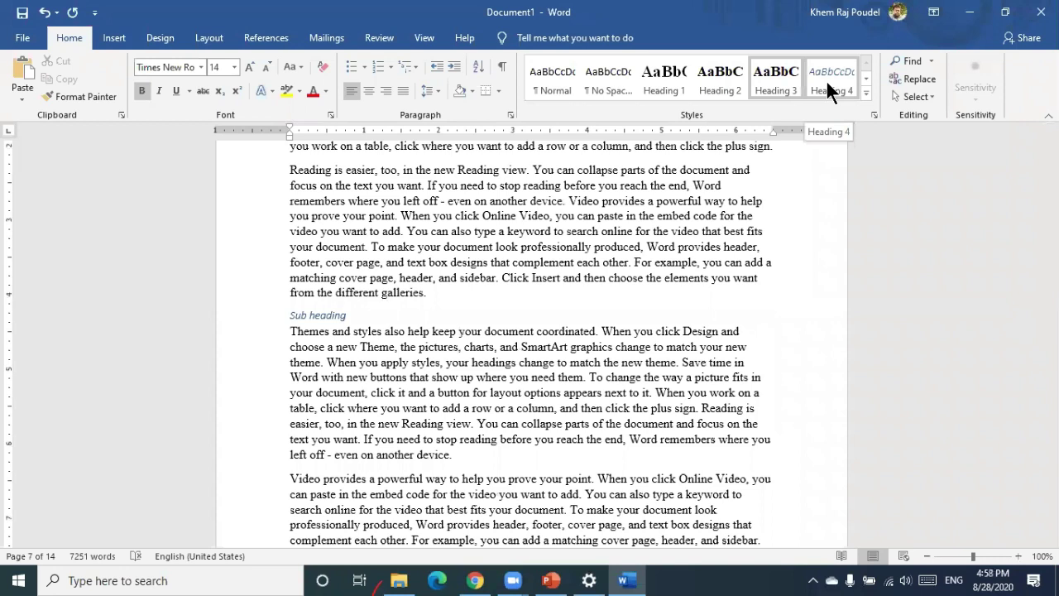
Redefine the Heading 4 style as Times New Roman 12 pt, black, bold
right_click(845, 105)
left_click(846, 111)
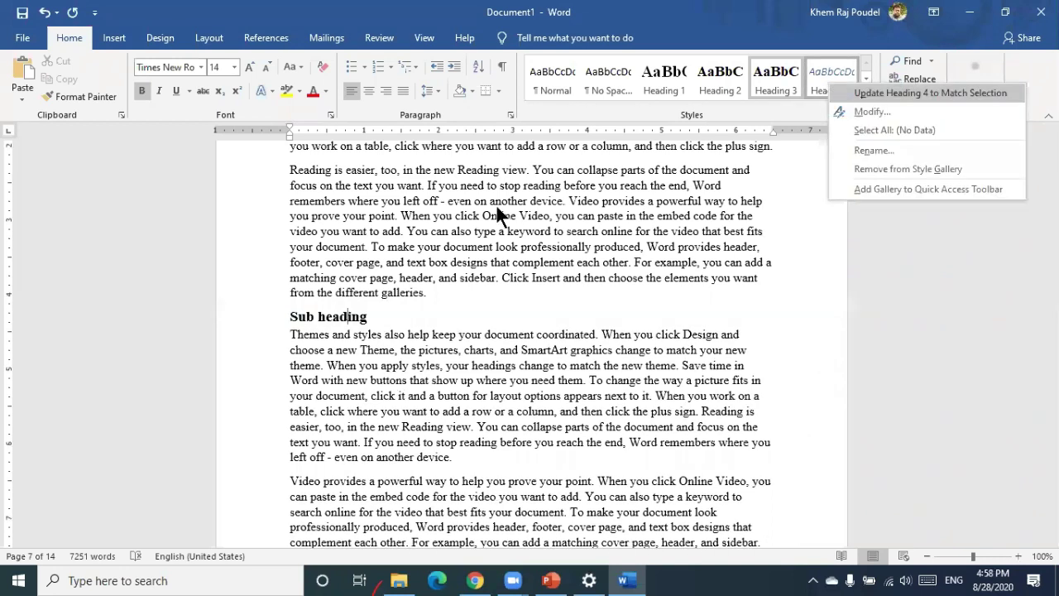
double_click(491, 214)
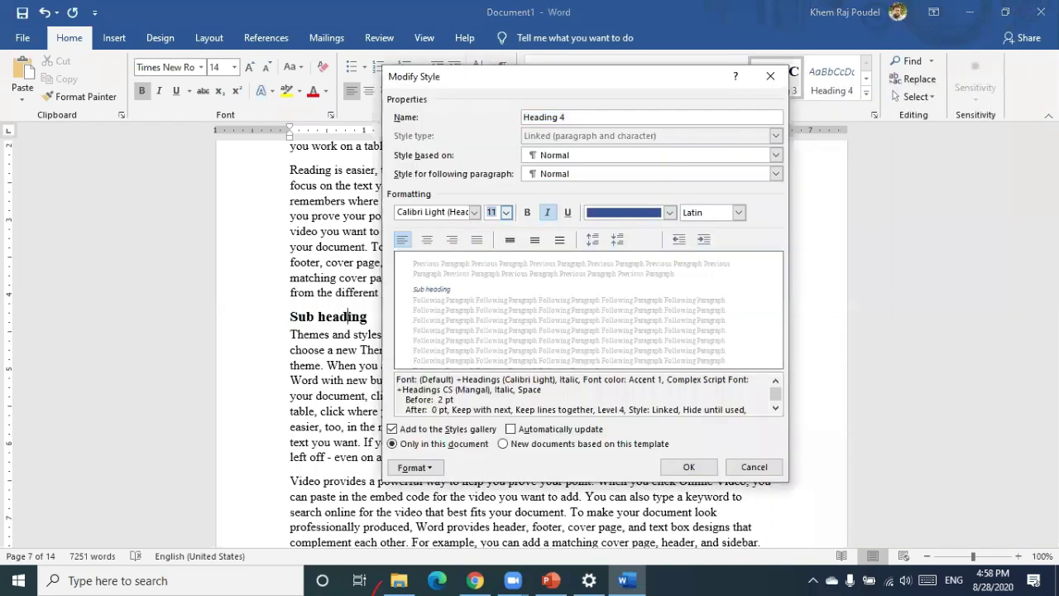
type("12")
double_click(442, 209)
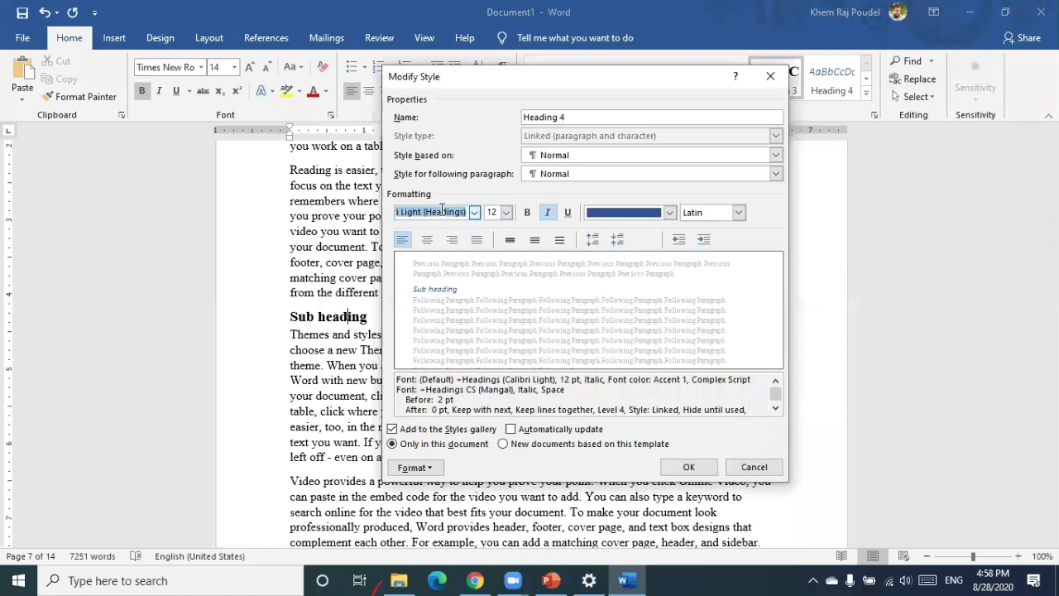
type("Times New Roman")
left_click(668, 212)
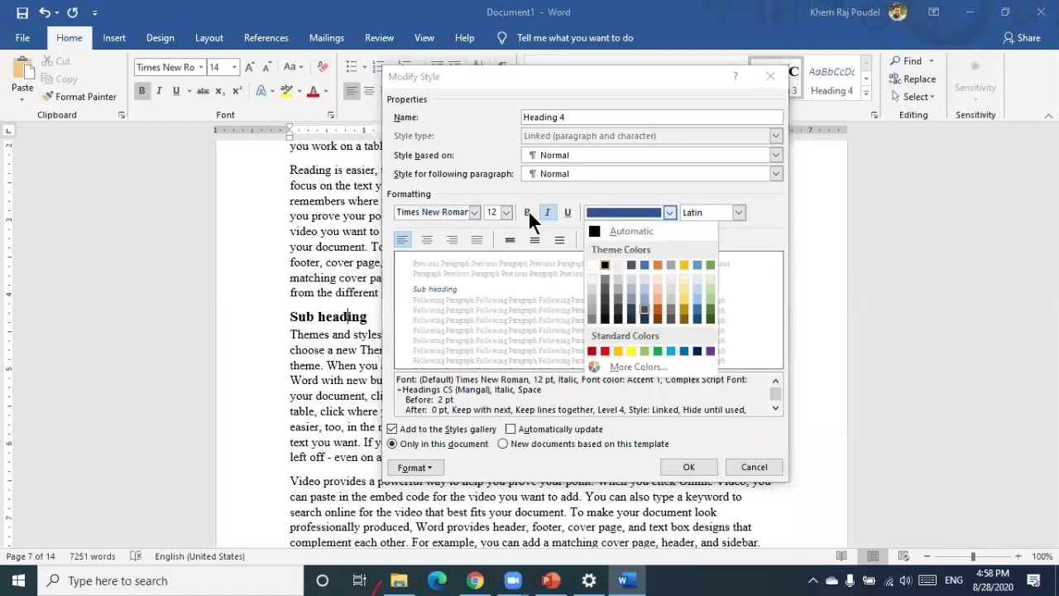
key("Return")
key("ctrl+b")
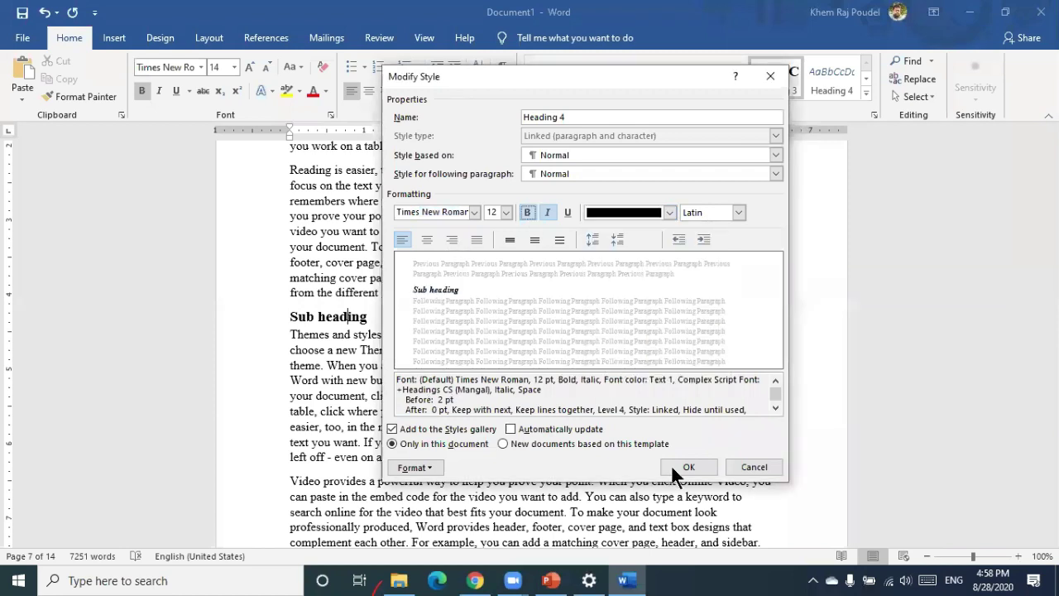
key("Return")
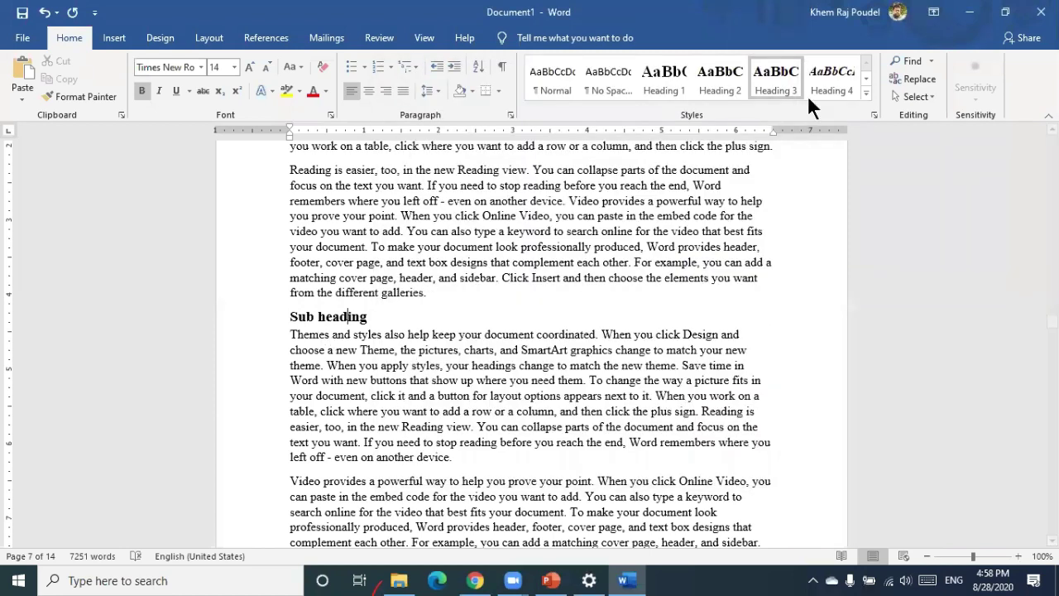
Apply Heading 4 to the Sub heading line and remove italics from the style
left_click(831, 82)
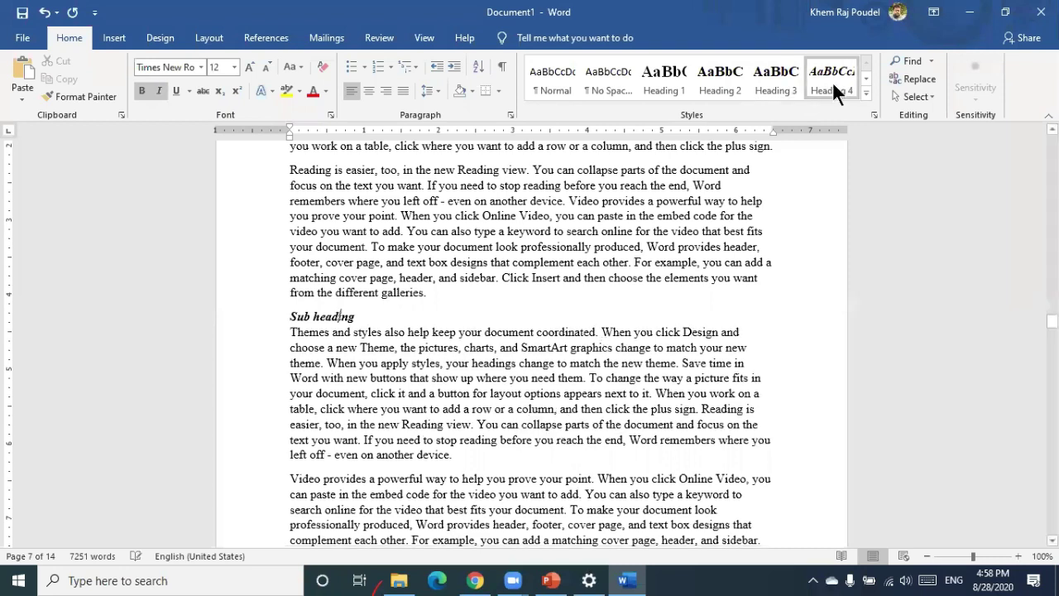
right_click(832, 76)
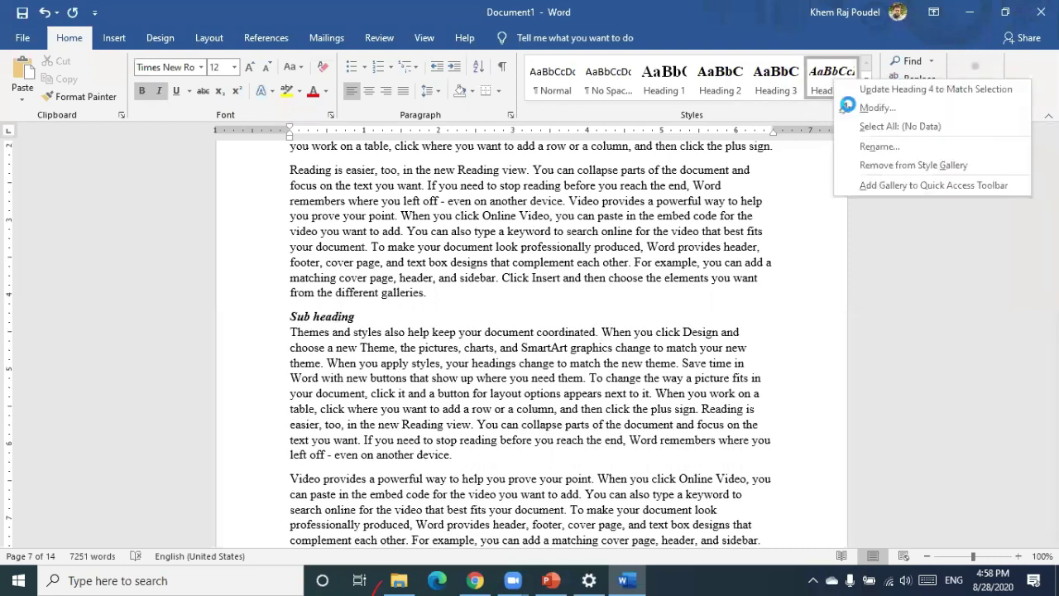
key("m")
left_click(548, 212)
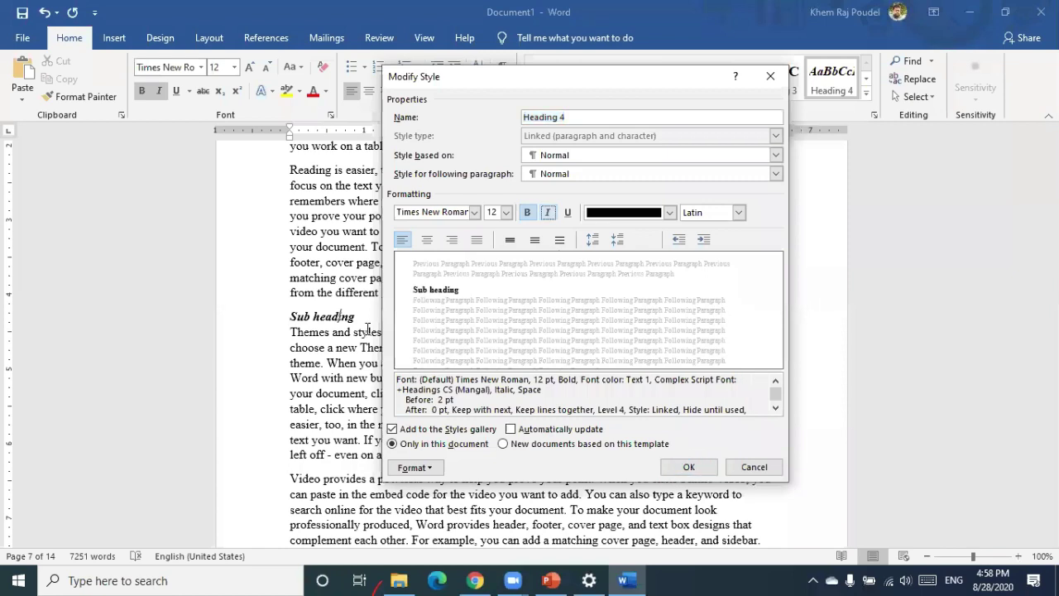
key("Return")
Try the Heading 2 style on the Methodology heading, then undo it back to Heading 1
scroll(528, 245, "down", 5)
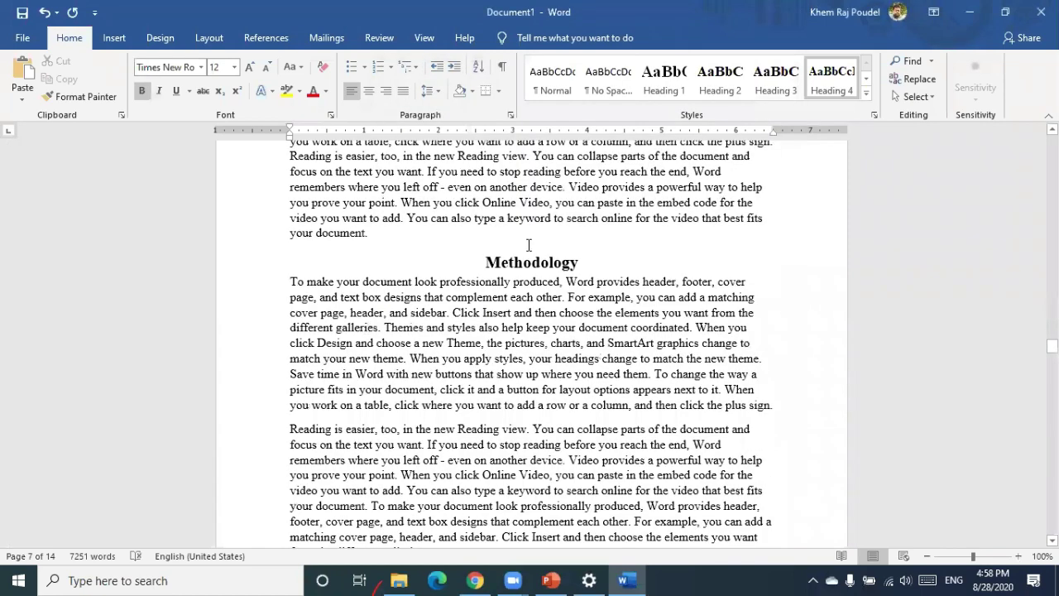
left_click(532, 244)
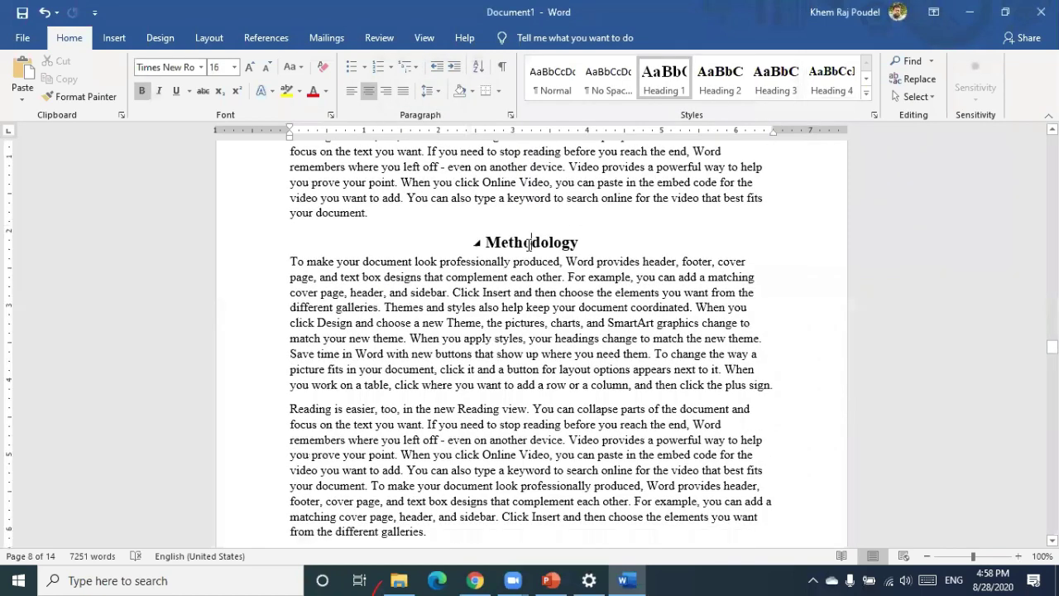
left_click(717, 84)
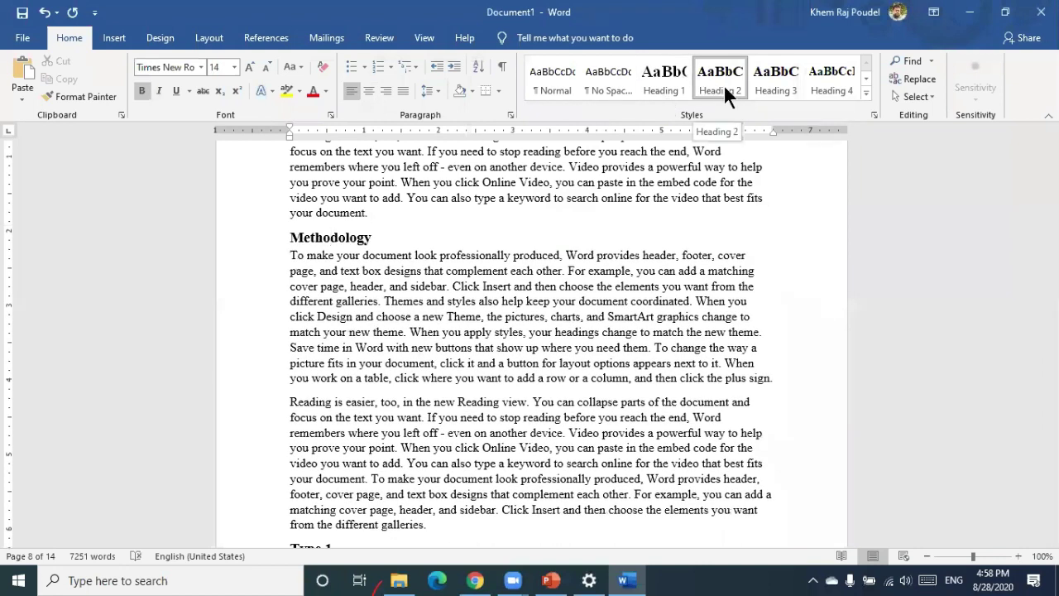
key("ctrl+z")
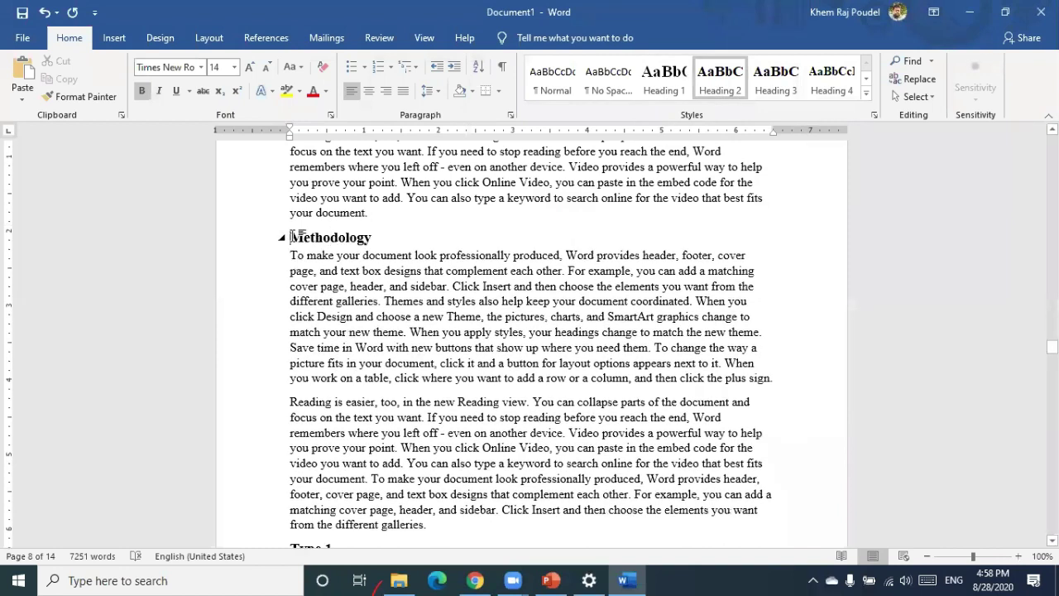
Start Methodology on a new page with a 'Chapter 2' Heading 1 line above it
left_click(291, 236)
key("ctrl+Return")
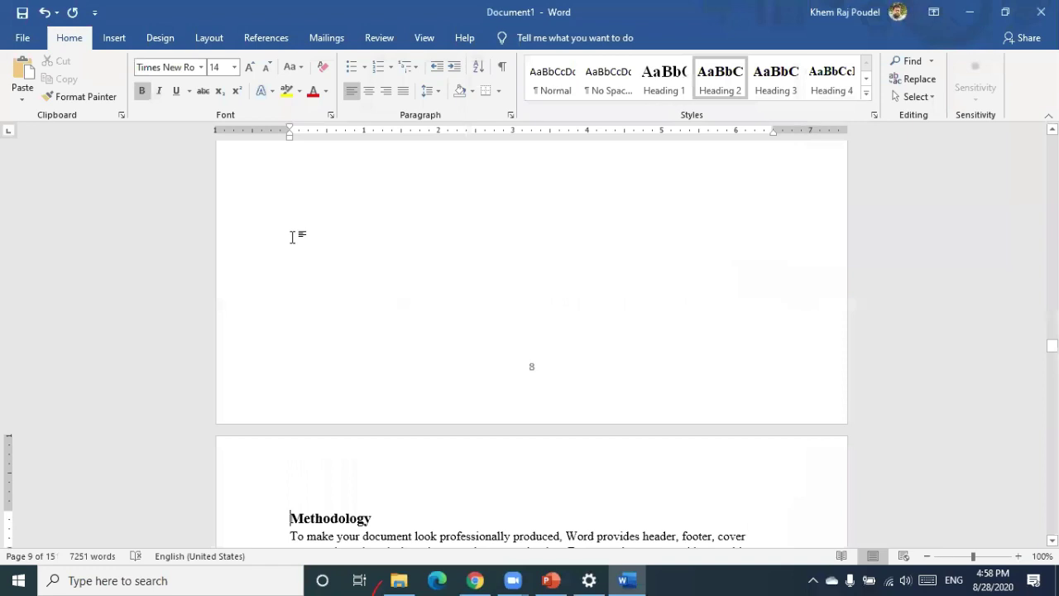
key("Return")
key("Up")
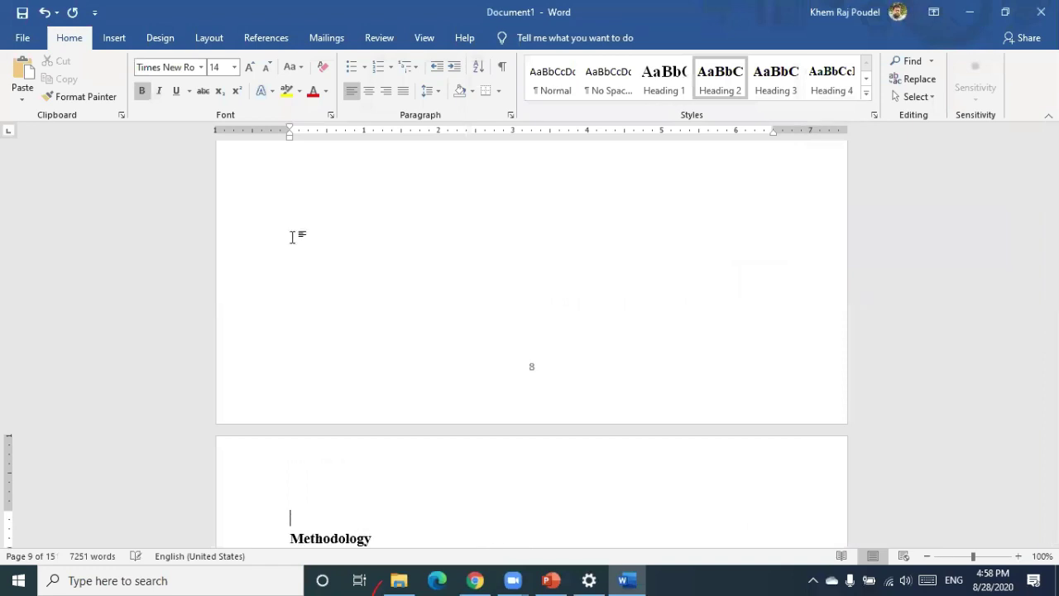
type("Chapter 2")
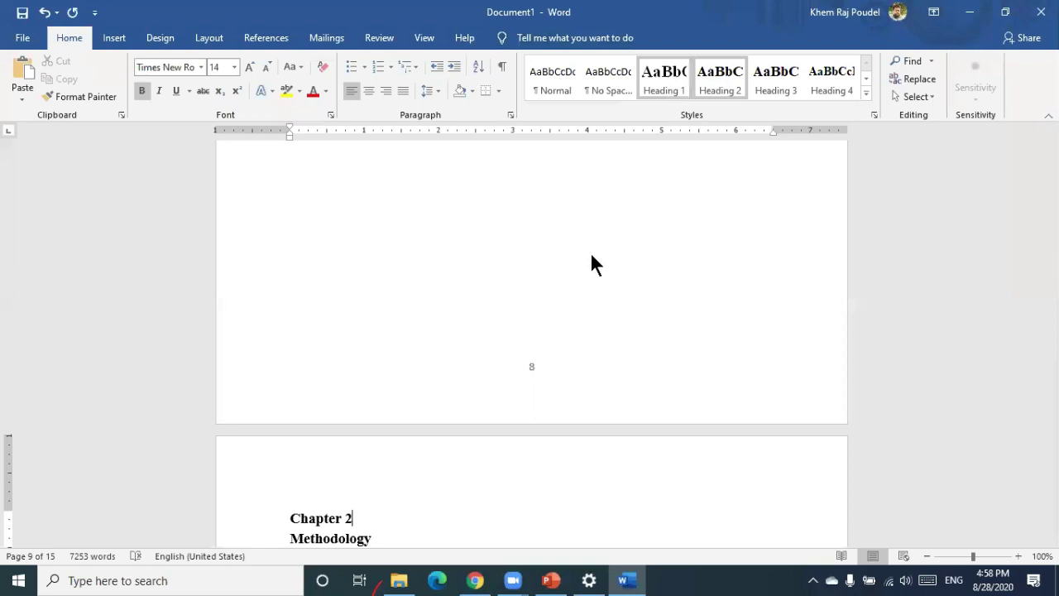
key("ctrl+alt+1")
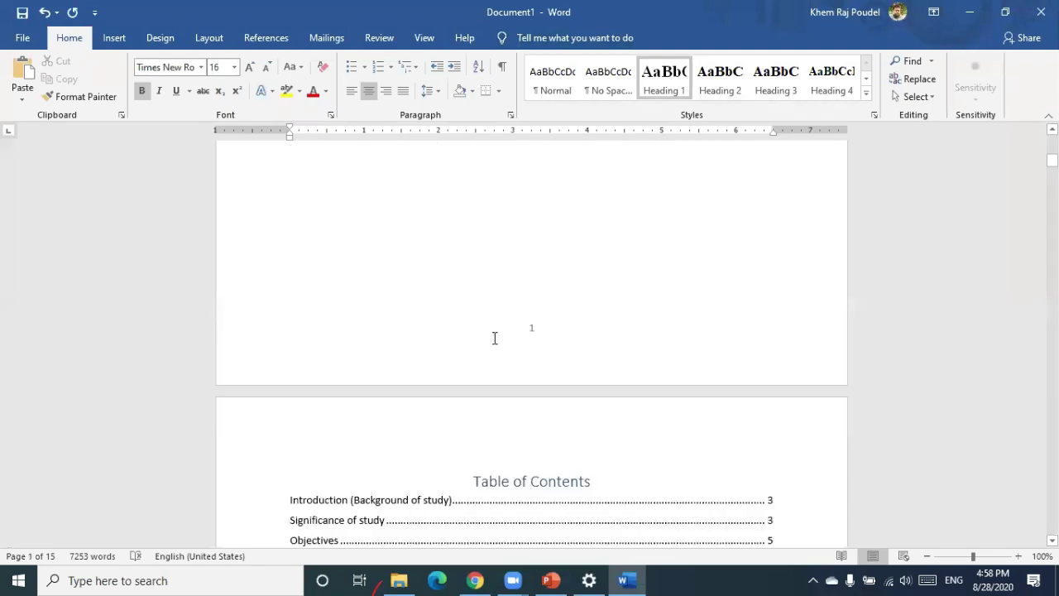
Update the entire Table of Contents so it lists Chapter 1, Chapter 2 and new page numbers
left_click(357, 313)
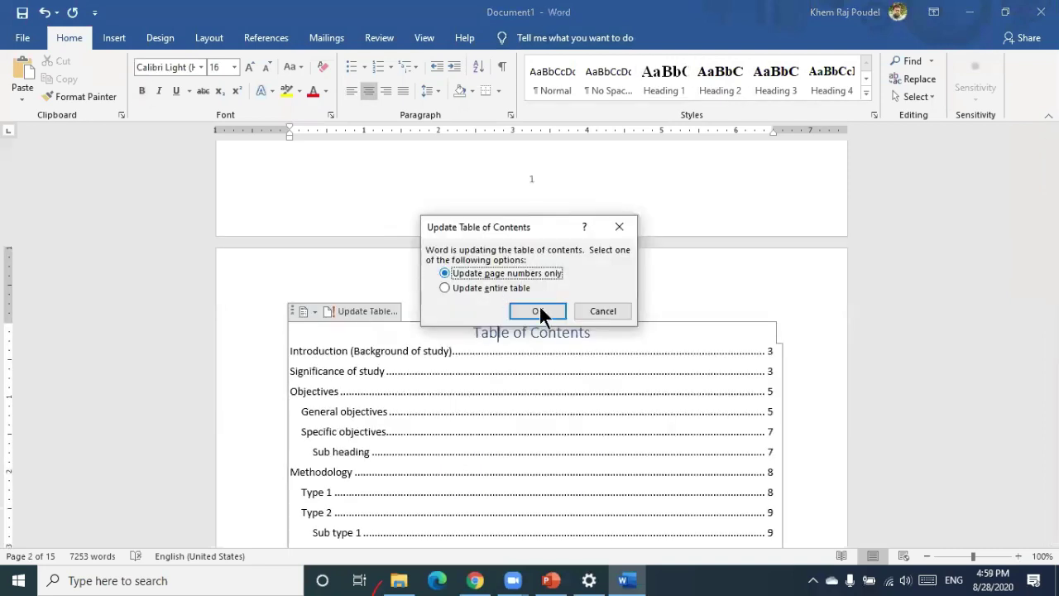
key("Down")
left_click(538, 311)
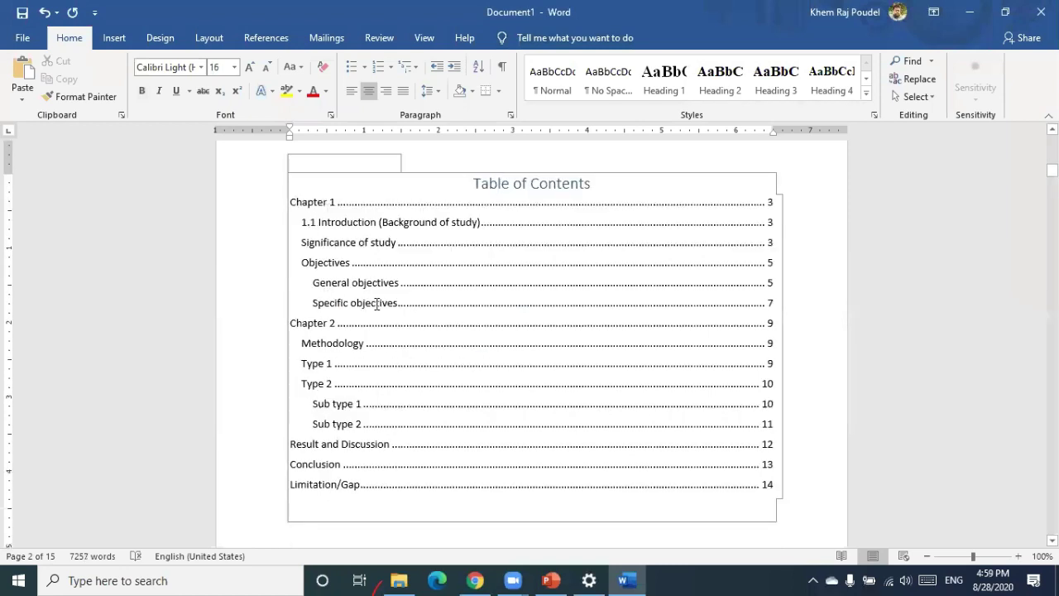
scroll(377, 304, "down", 2)
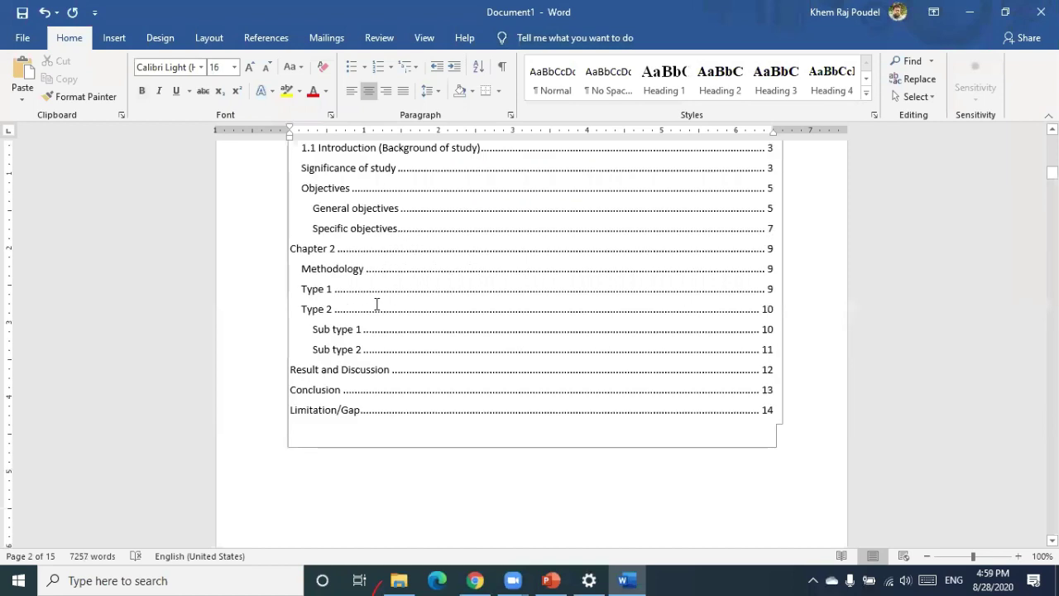
scroll(376, 304, "up", 4)
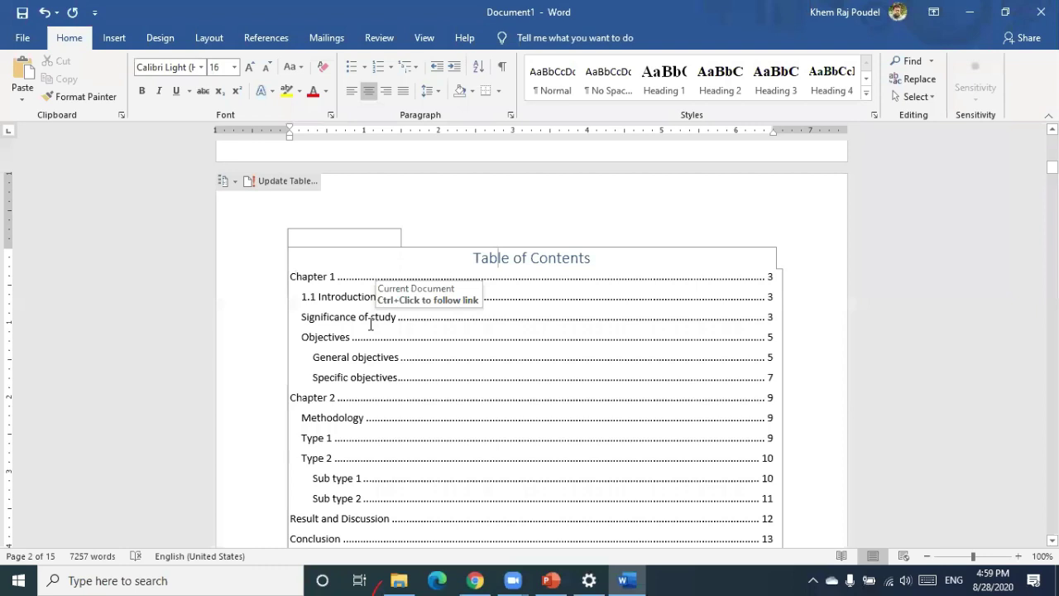
scroll(370, 325, "up", 5)
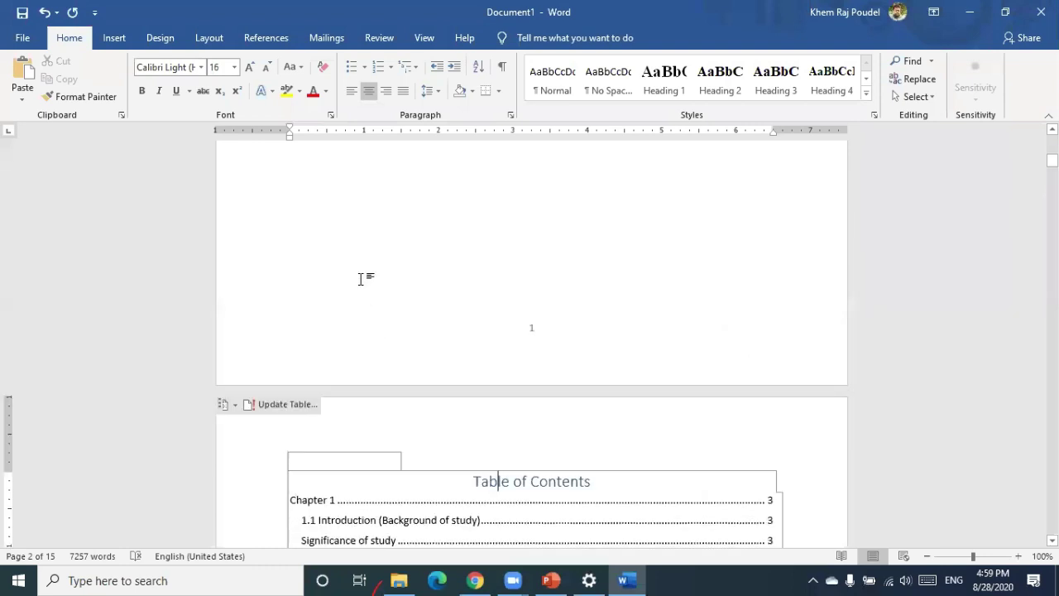
scroll(361, 279, "up", 2)
scroll(361, 278, "down", 1)
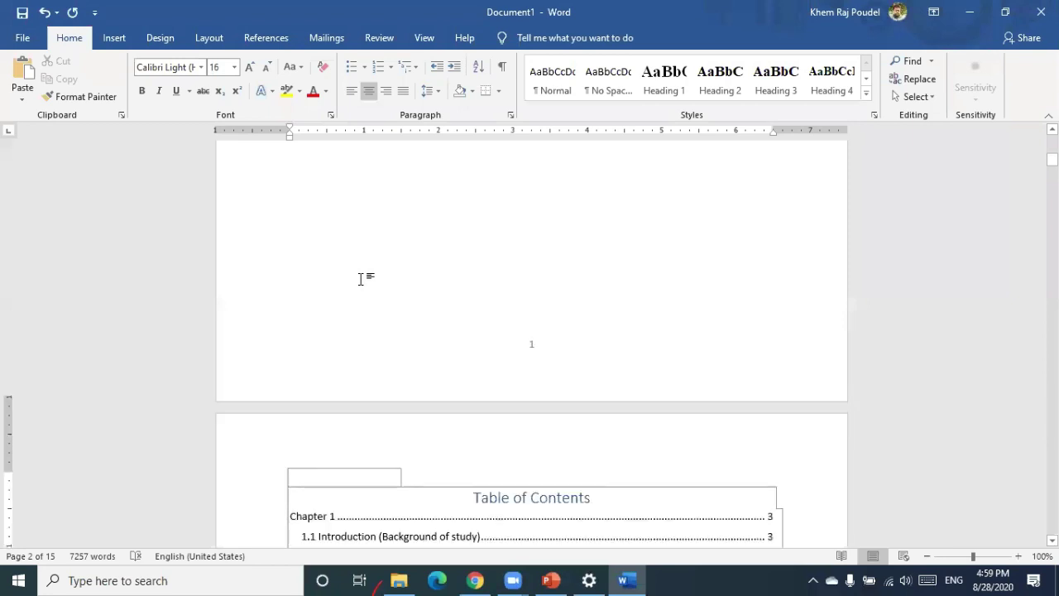
scroll(361, 279, "up", 12)
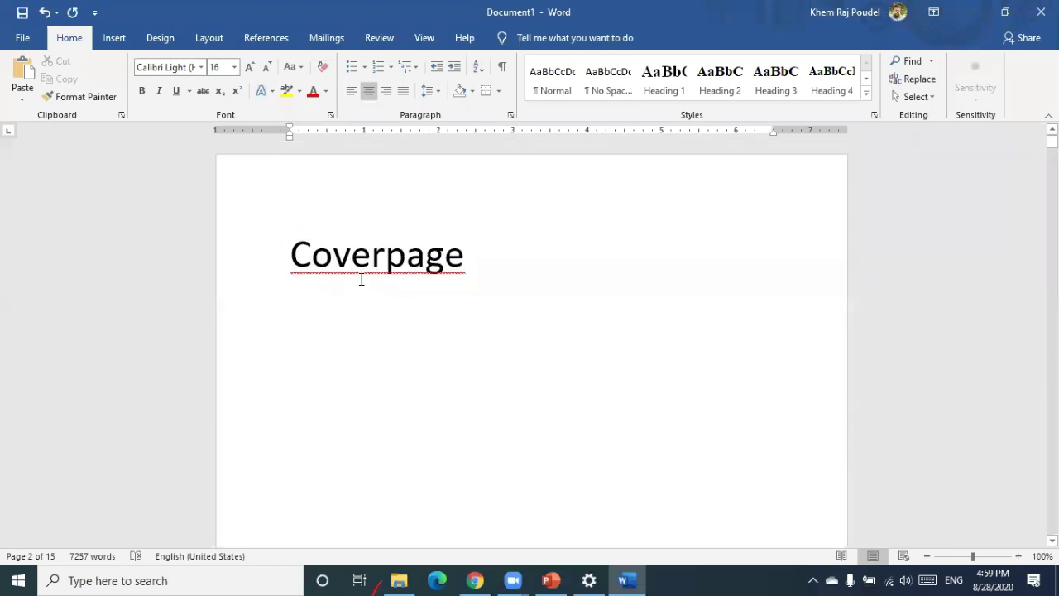
scroll(361, 278, "down", 15)
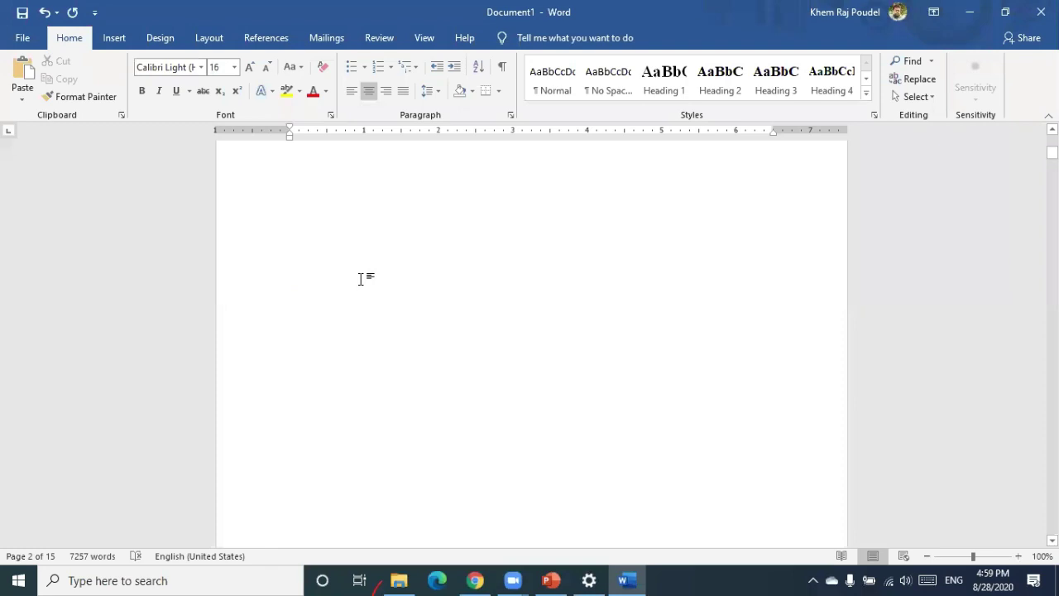
scroll(360, 279, "up", 8)
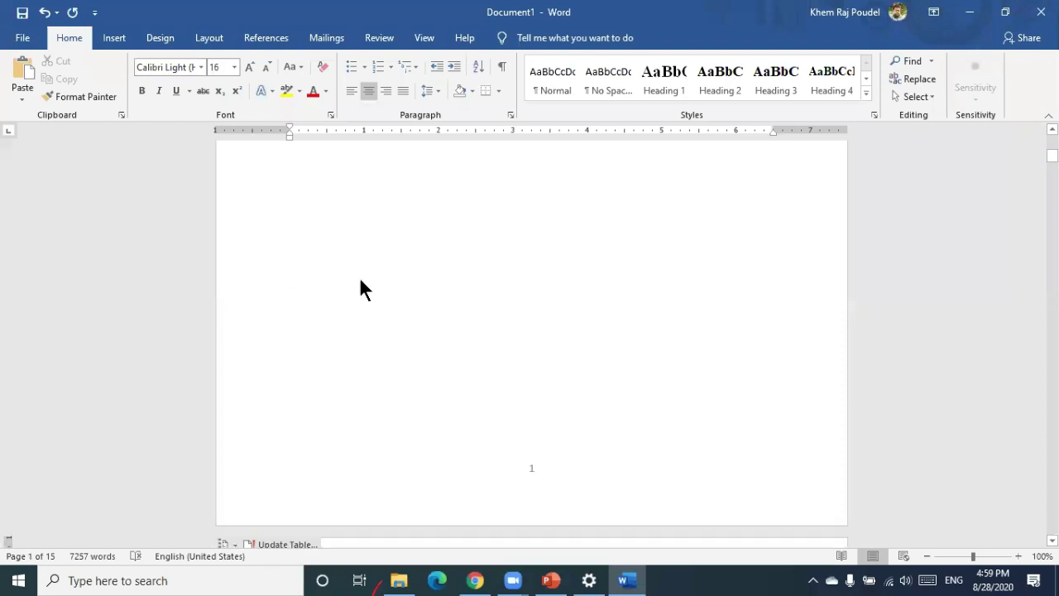
scroll(361, 290, "down", 1)
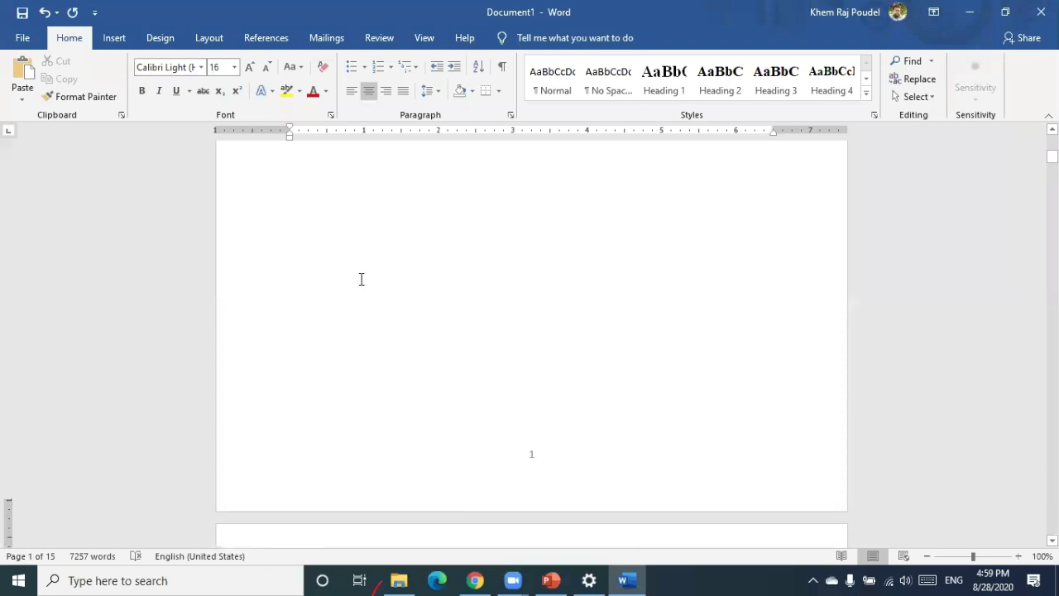
scroll(415, 346, "down", 15)
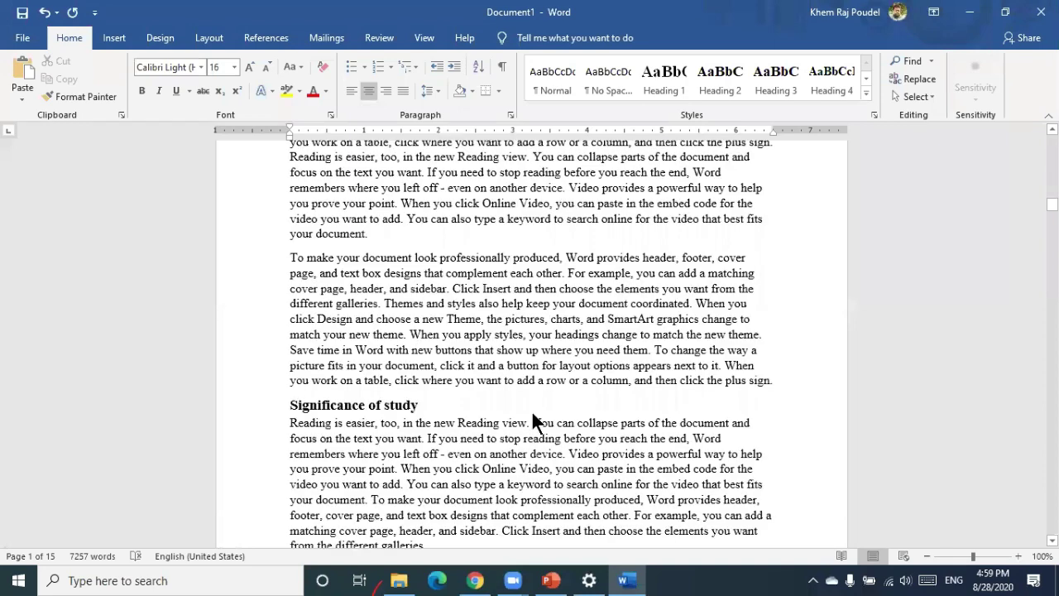
scroll(531, 414, "down", 4)
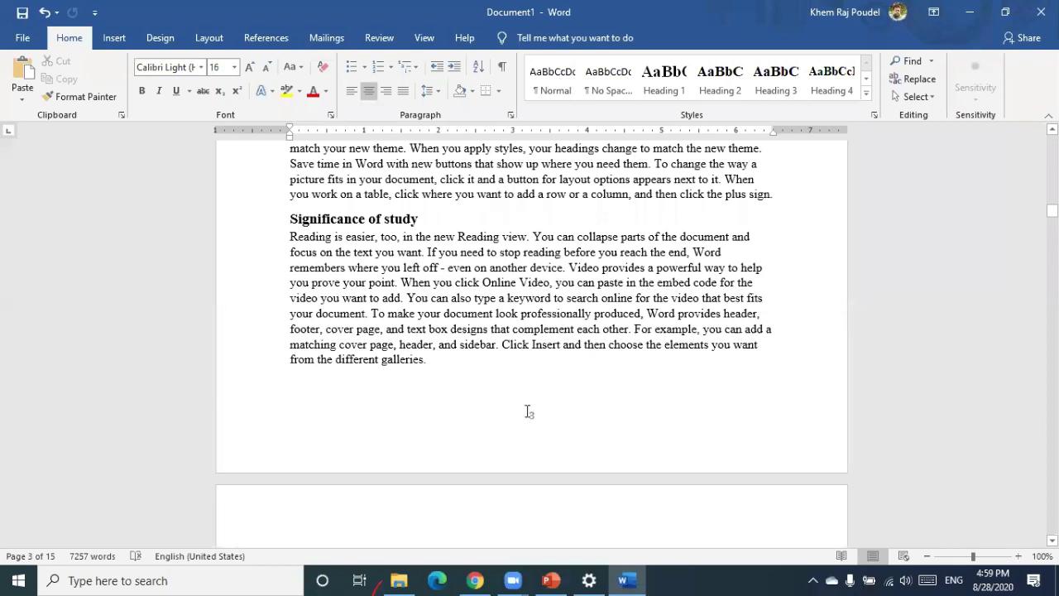
scroll(529, 412, "up", 20)
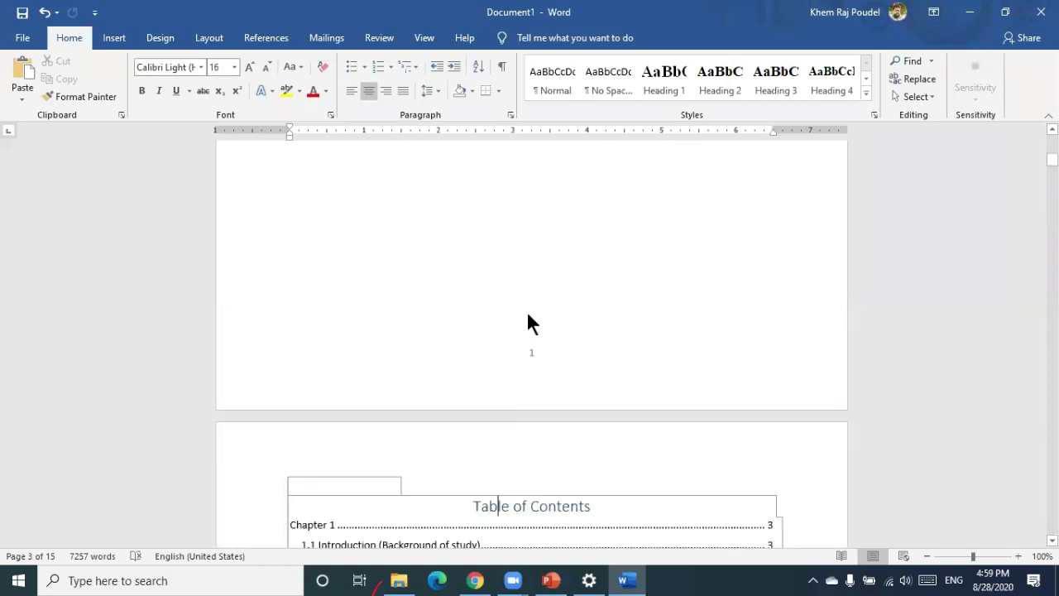
scroll(530, 314, "down", 1)
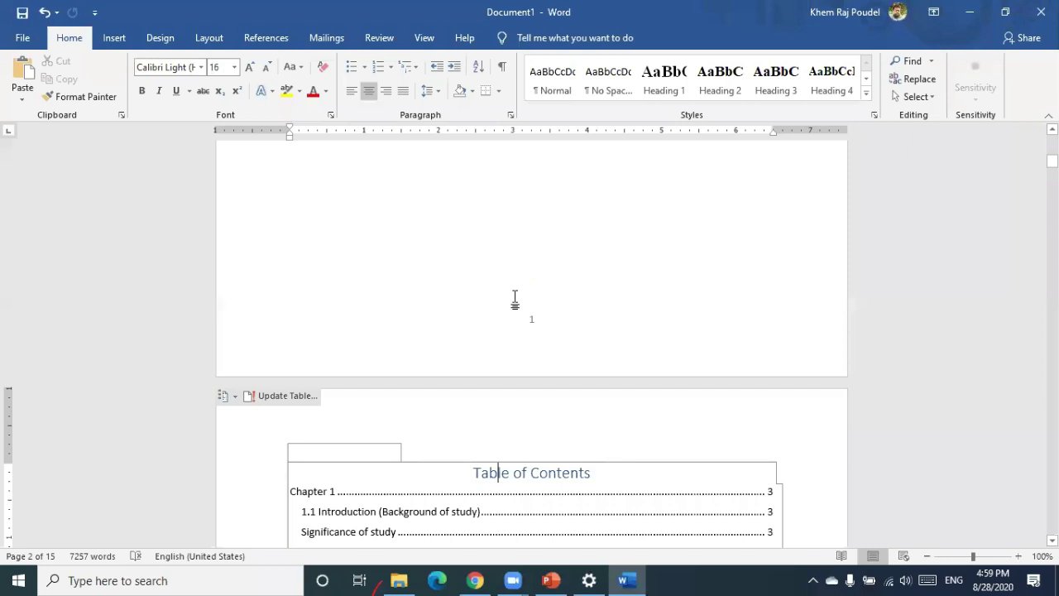
scroll(515, 300, "up", 3)
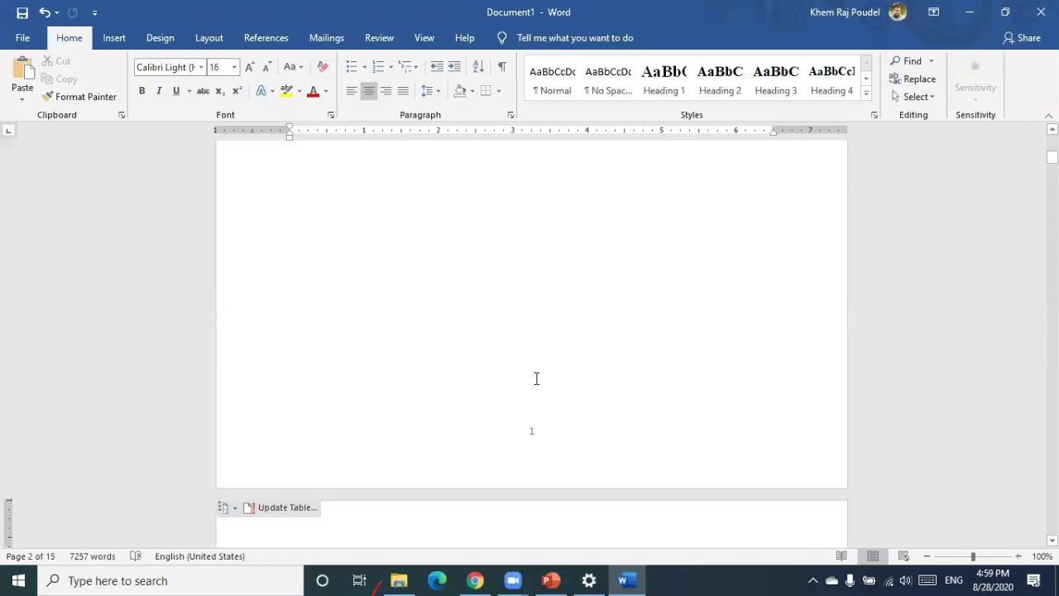
scroll(577, 517, "down", 4)
scroll(578, 517, "down", 10)
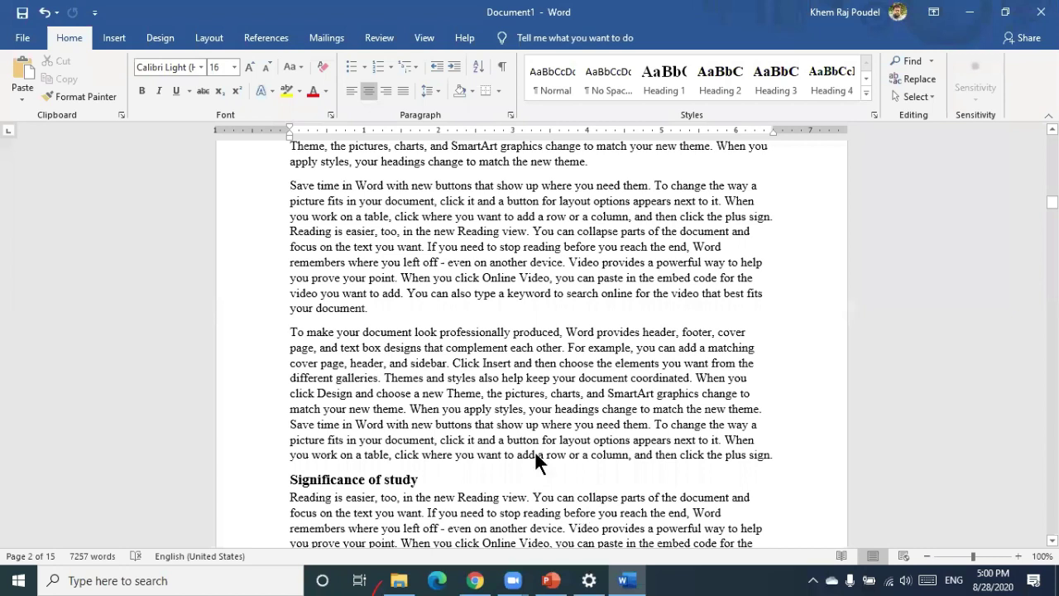
scroll(535, 450, "down", 10)
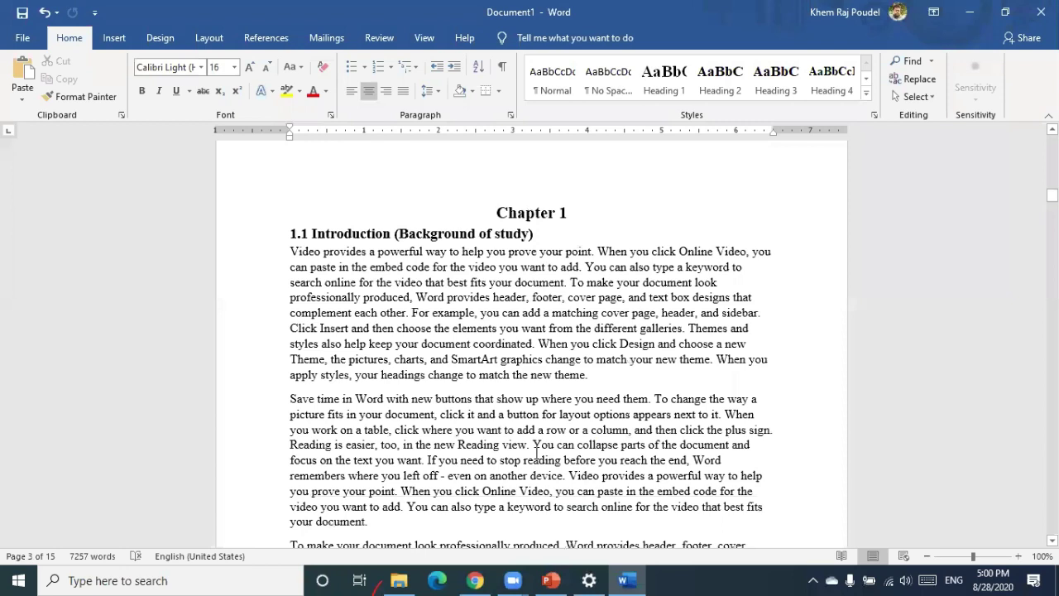
scroll(536, 452, "up", 1)
scroll(536, 454, "down", 5)
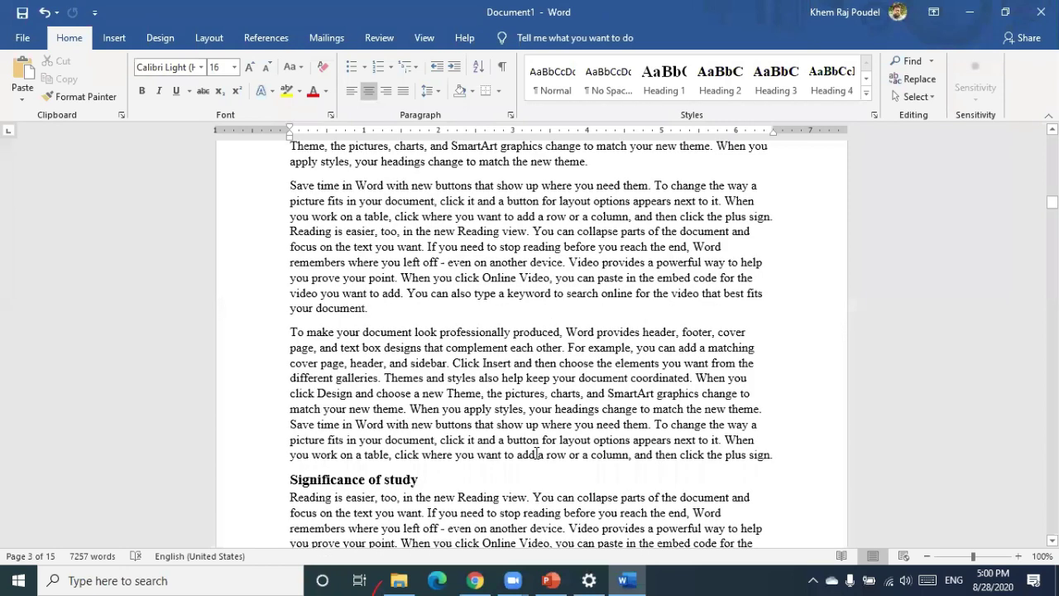
scroll(537, 454, "up", 7)
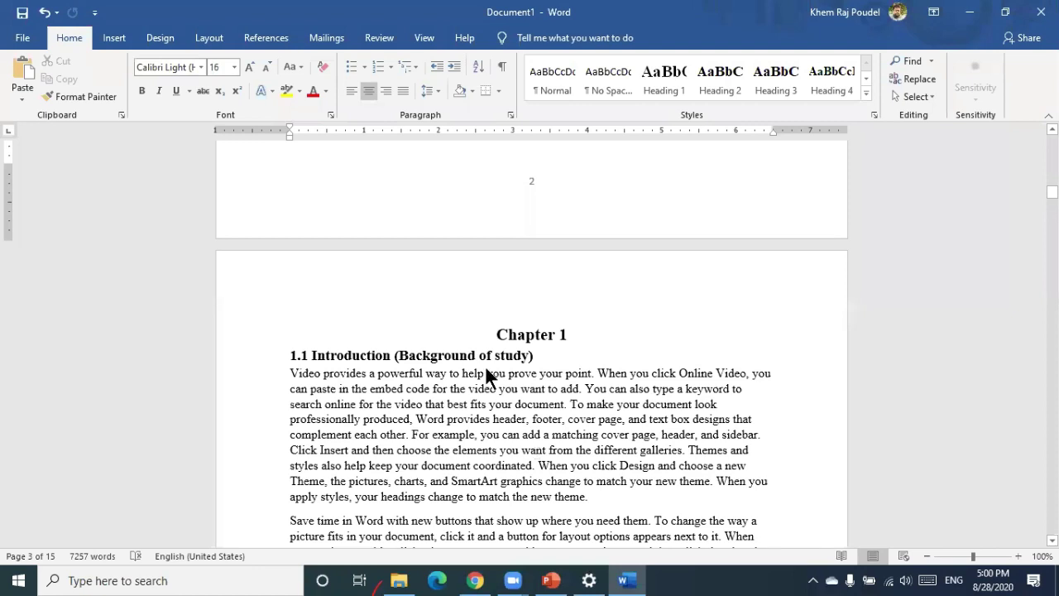
scroll(487, 370, "up", 4)
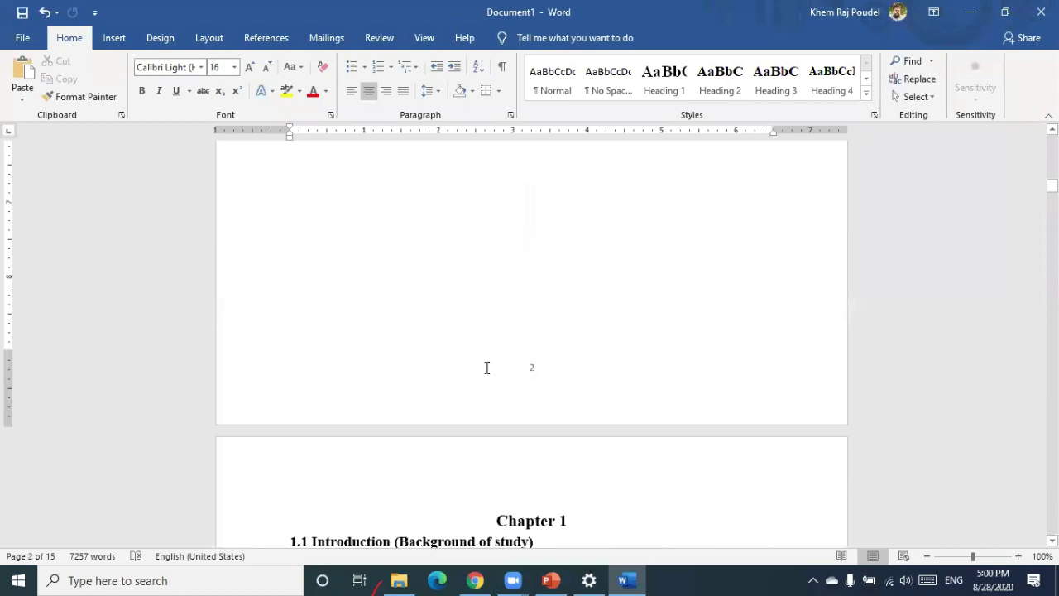
scroll(486, 367, "down", 15)
scroll(527, 307, "down", 2)
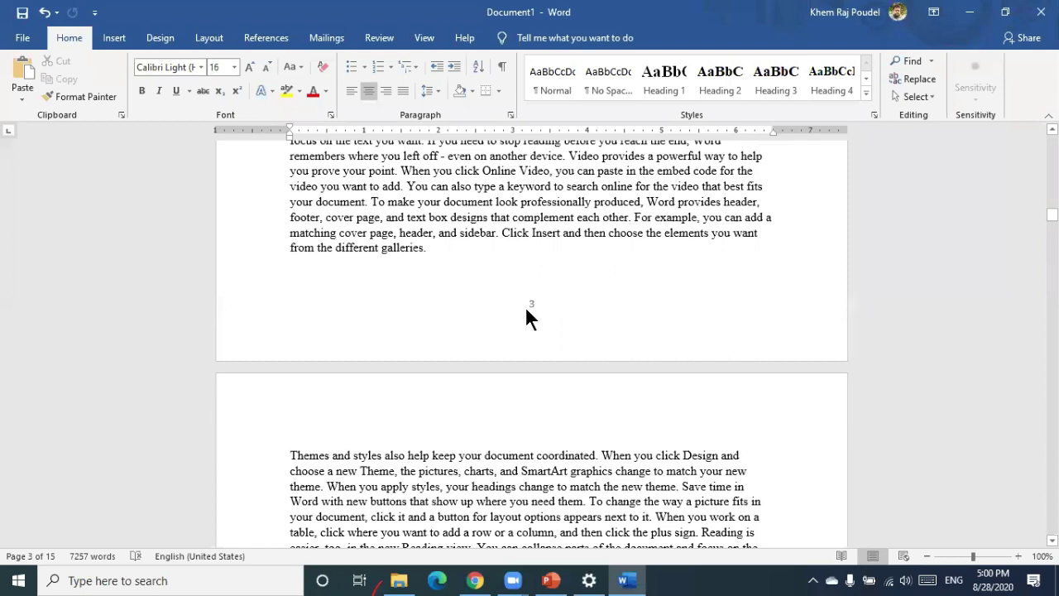
scroll(524, 305, "up", 5)
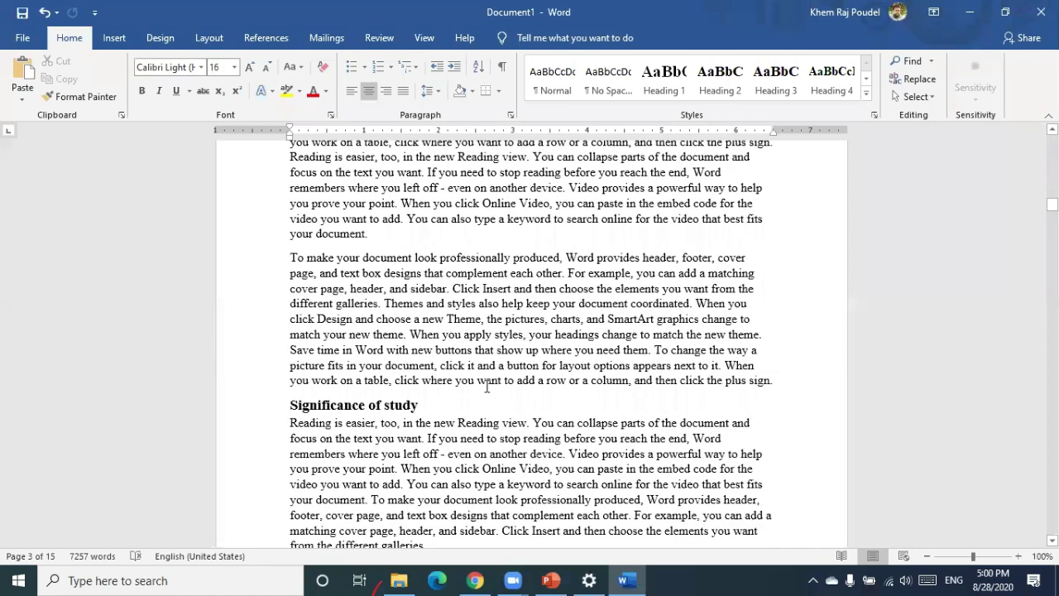
scroll(534, 459, "down", 3)
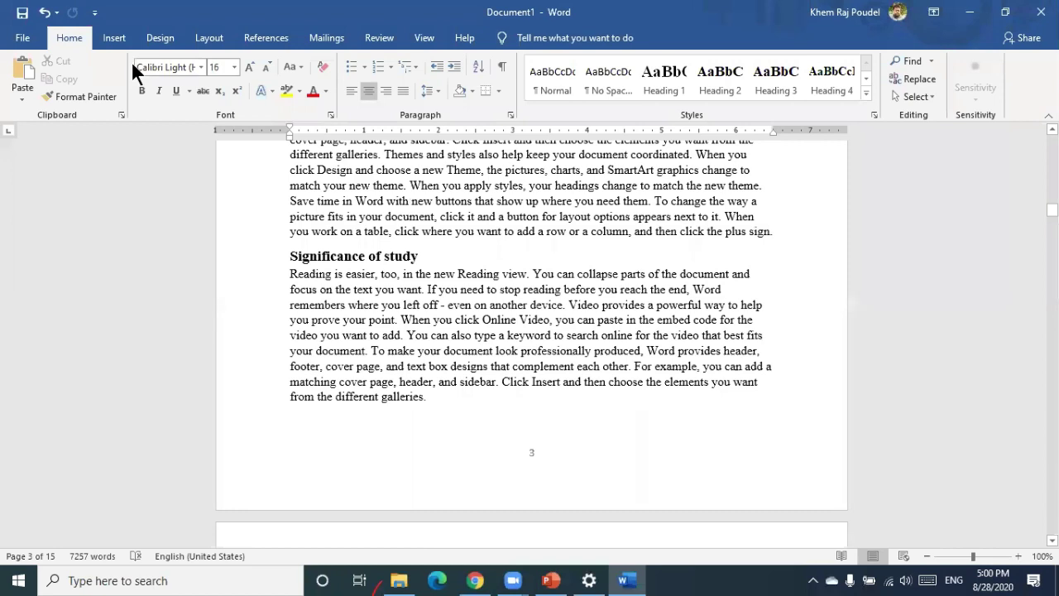
Draw a rectangle over page 3's page number, give it a white style and no outline
scroll(116, 88, "down", 1)
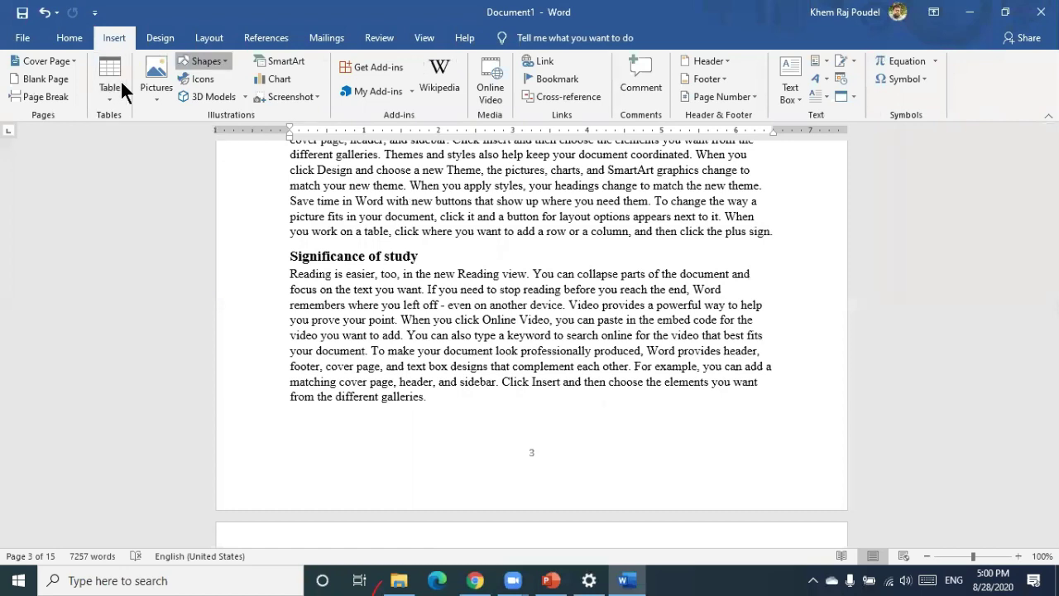
left_click(203, 60)
left_click(232, 99)
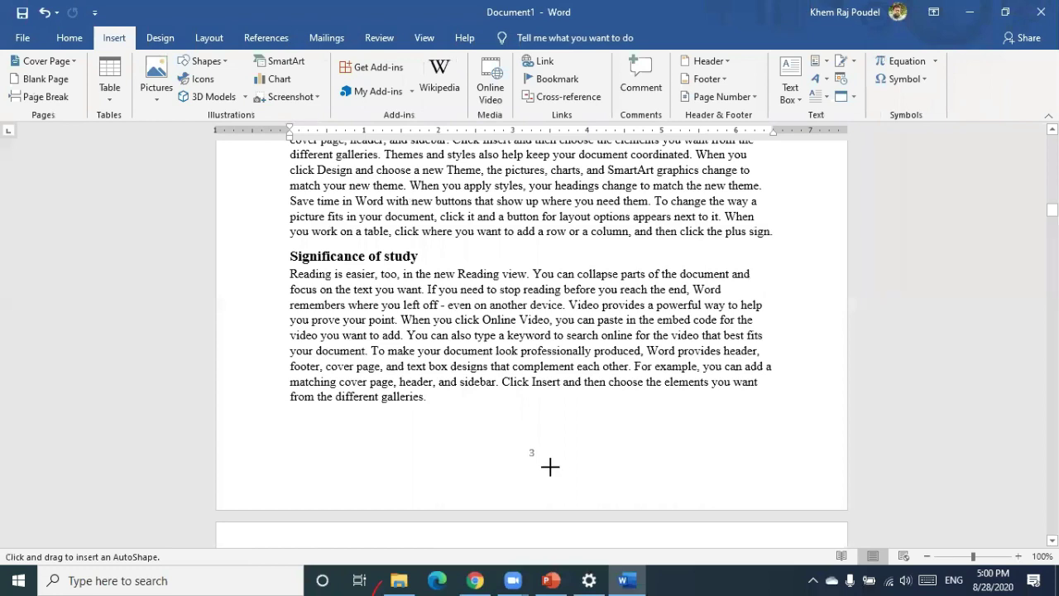
left_click_drag(559, 469, 509, 441)
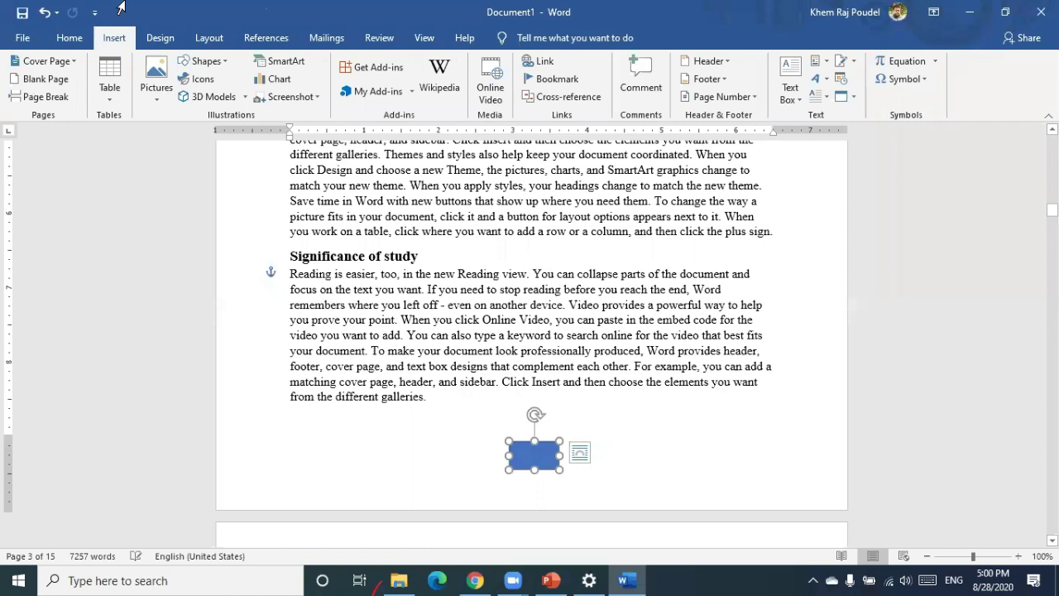
left_click(518, 40)
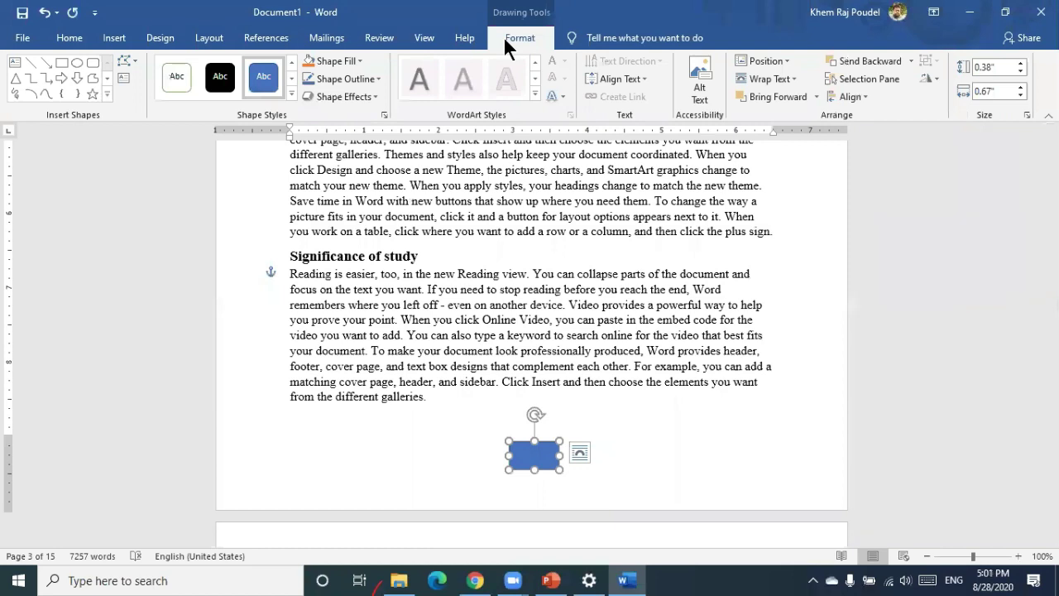
left_click(177, 76)
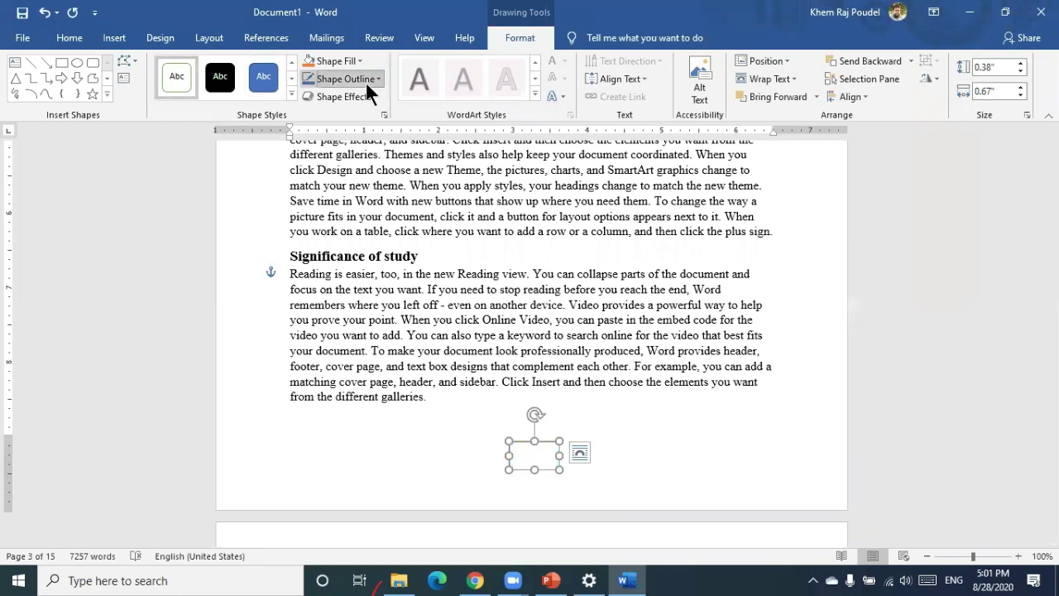
left_click(365, 81)
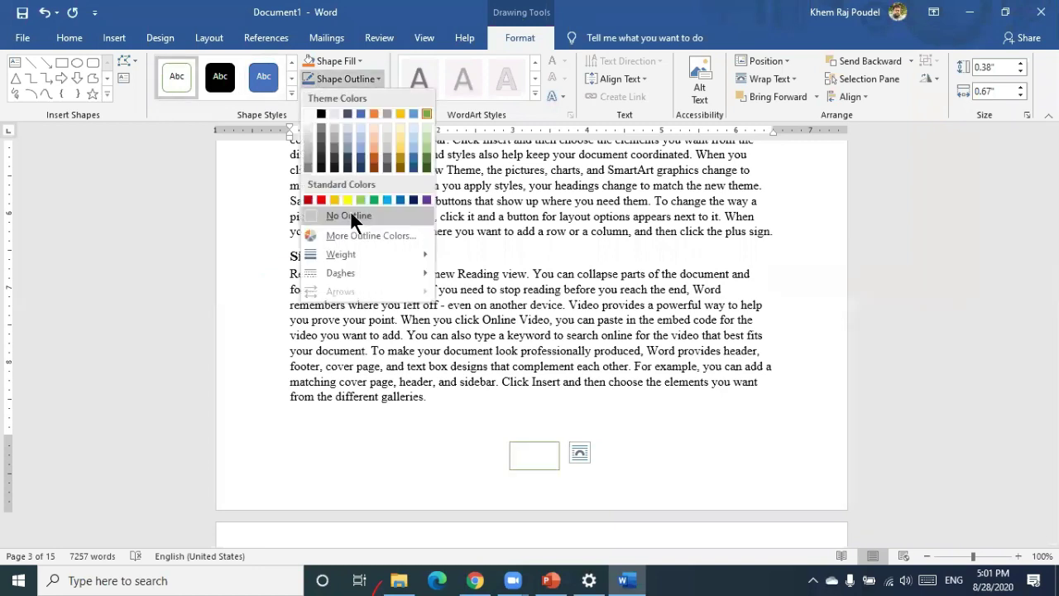
left_click(699, 432)
left_click(705, 417)
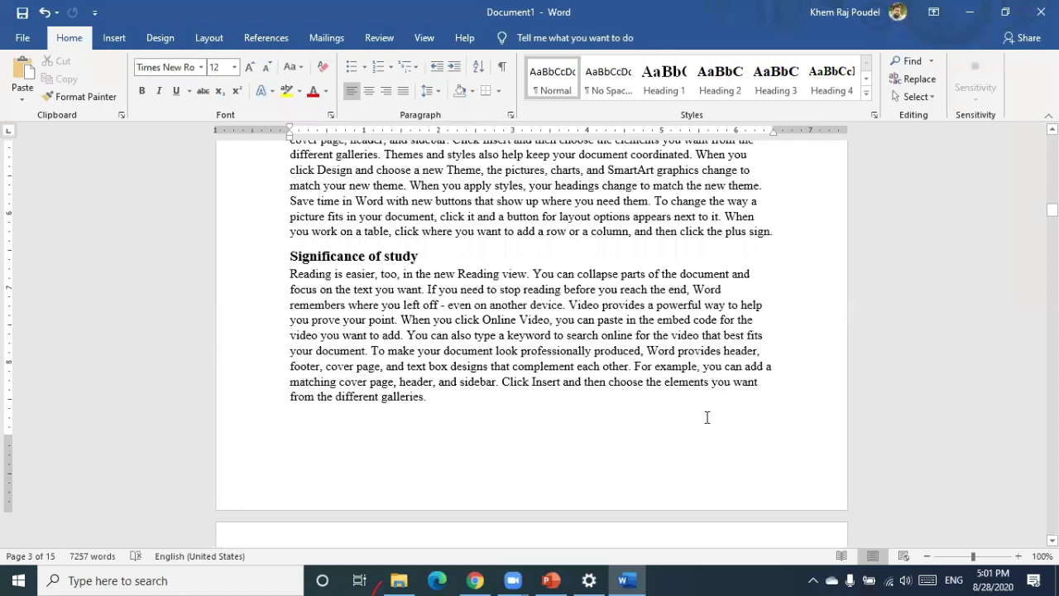
Paste back the earlier blue rectangle, then delete it
scroll(707, 417, "down", 15)
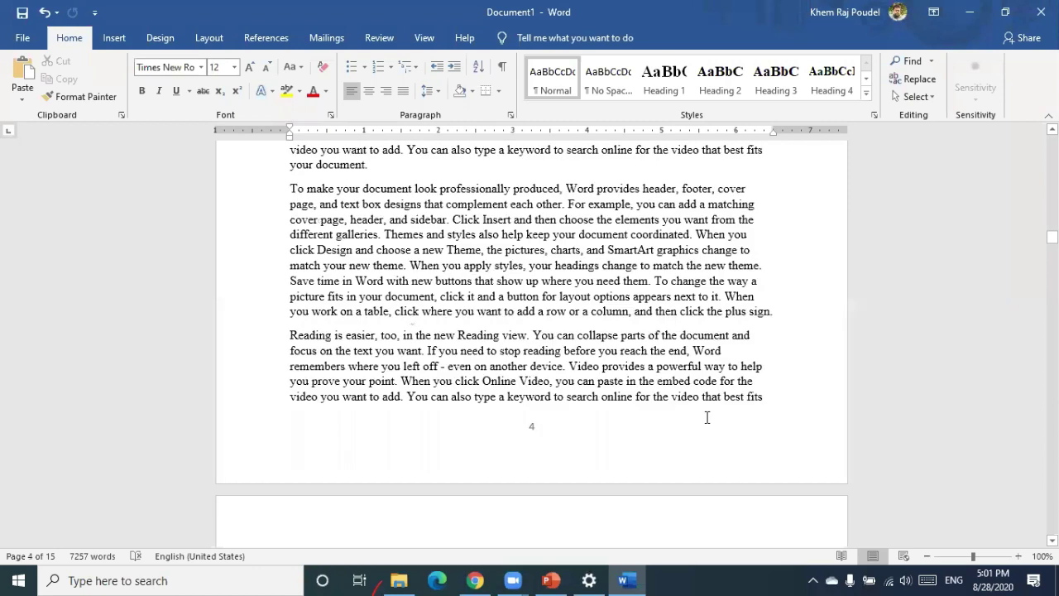
scroll(706, 417, "up", 10)
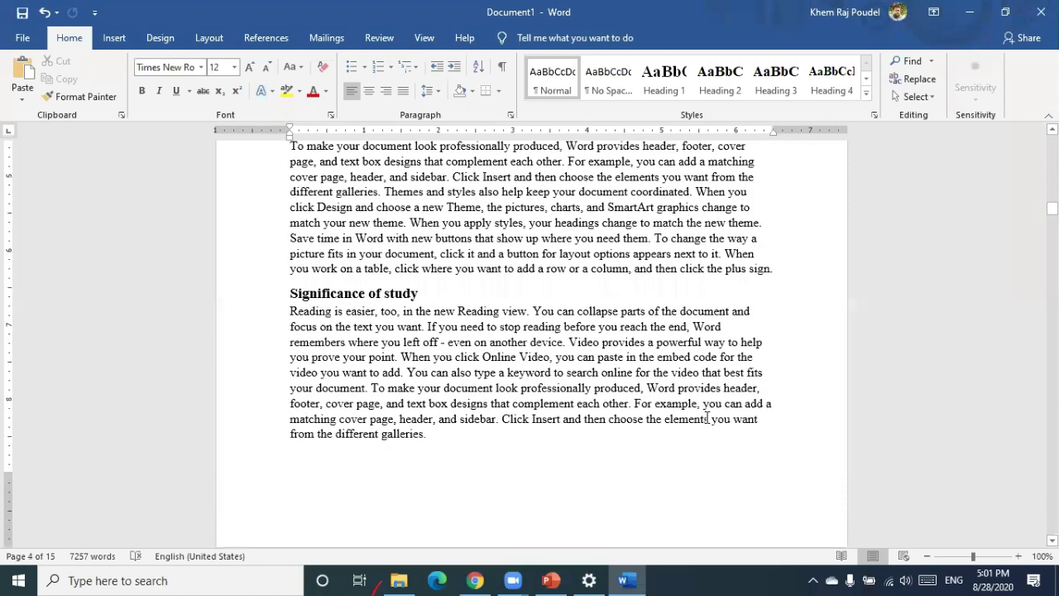
scroll(608, 426, "down", 3)
key("ctrl+v")
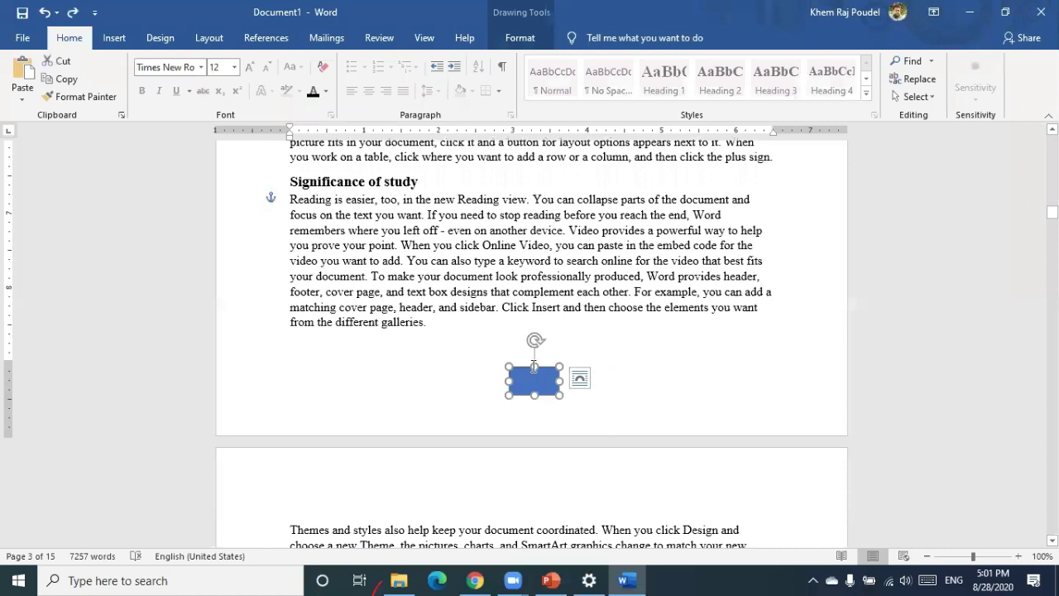
key("Delete")
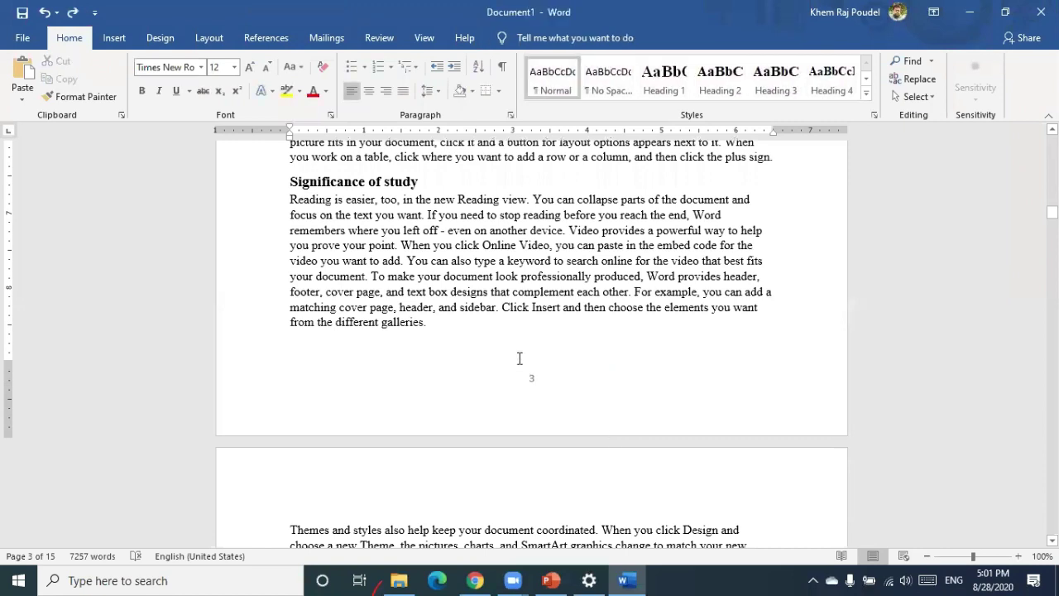
Draw a new rectangle over page number 3 and apply a white-fill, orange-outline shape style
left_click(108, 42)
left_click(202, 61)
left_click(231, 96)
left_click_drag(514, 366, 550, 394)
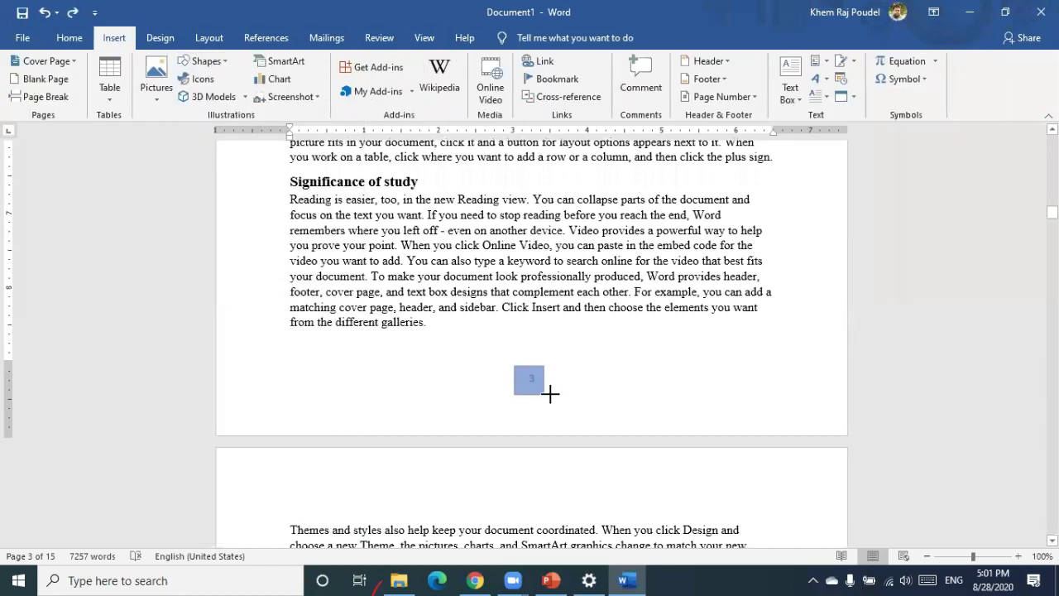
left_click_drag(551, 394, 552, 394)
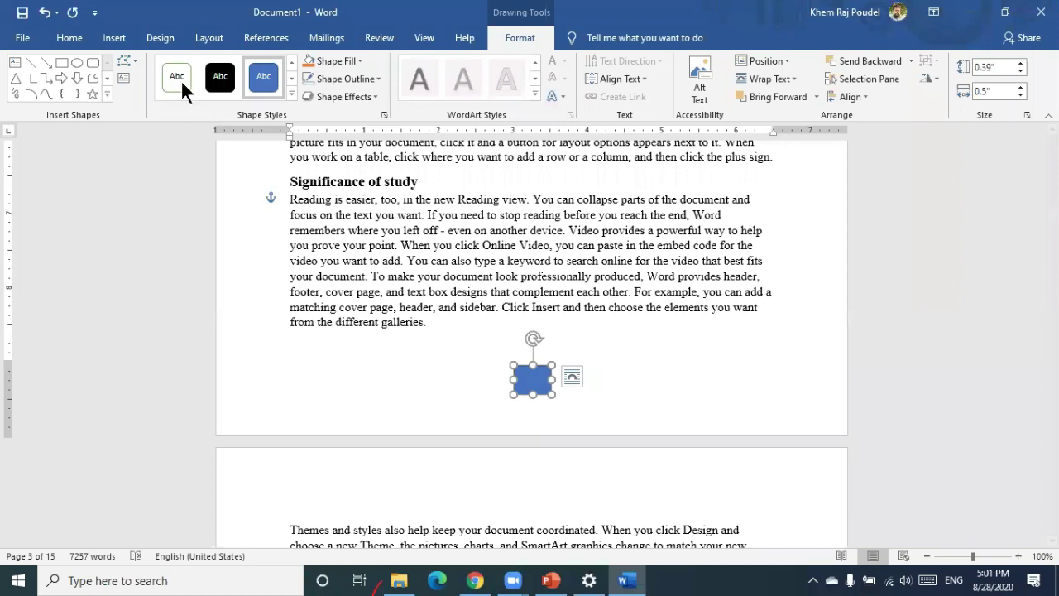
left_click(291, 93)
left_click(272, 112)
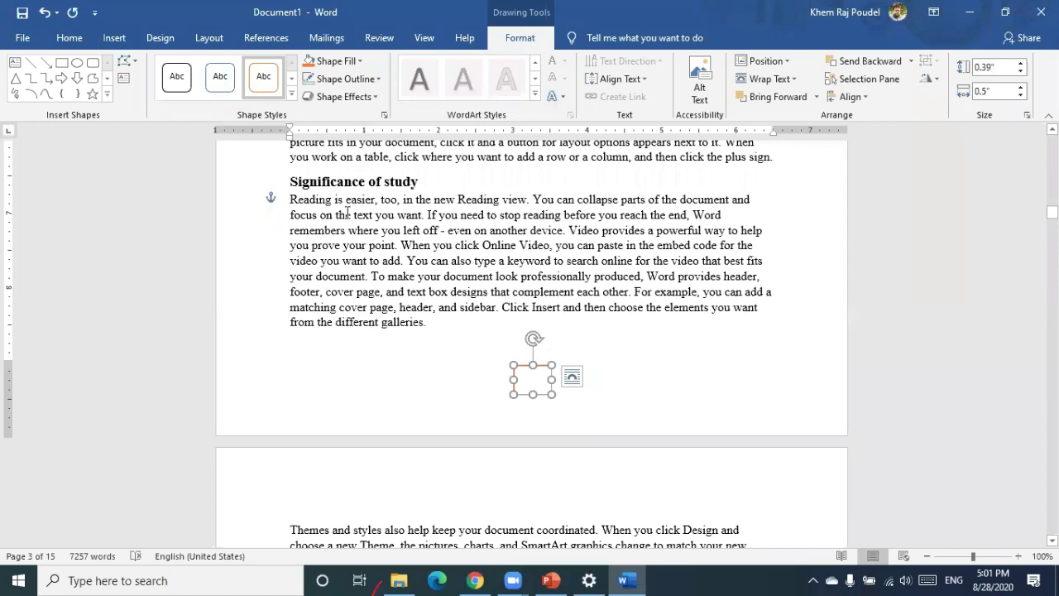
left_click(649, 341)
scroll(650, 341, "up", 15)
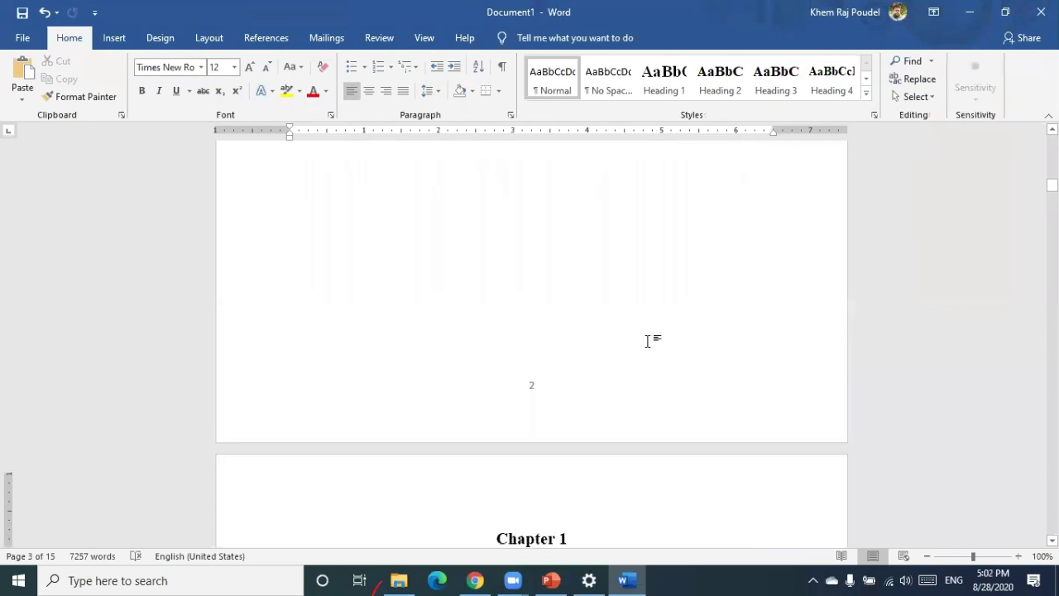
scroll(648, 352, "down", 1)
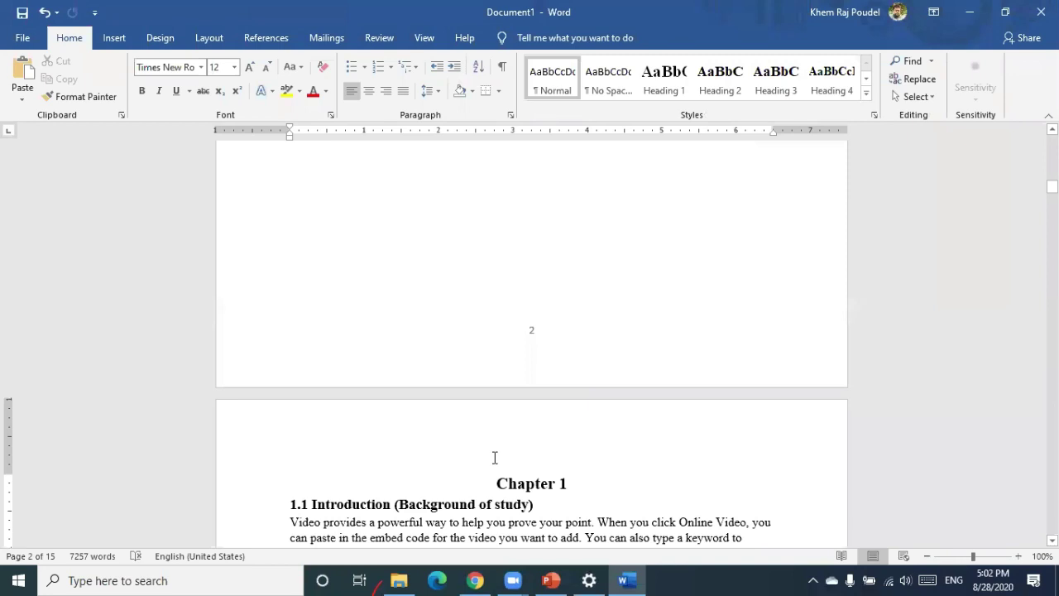
scroll(543, 484, "up", 10)
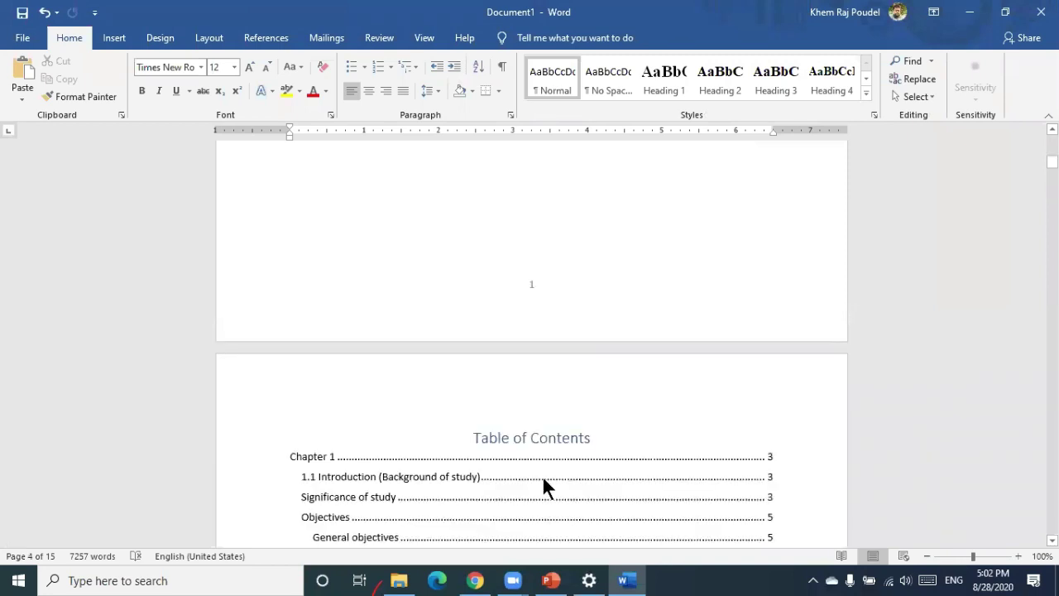
scroll(543, 478, "up", 8)
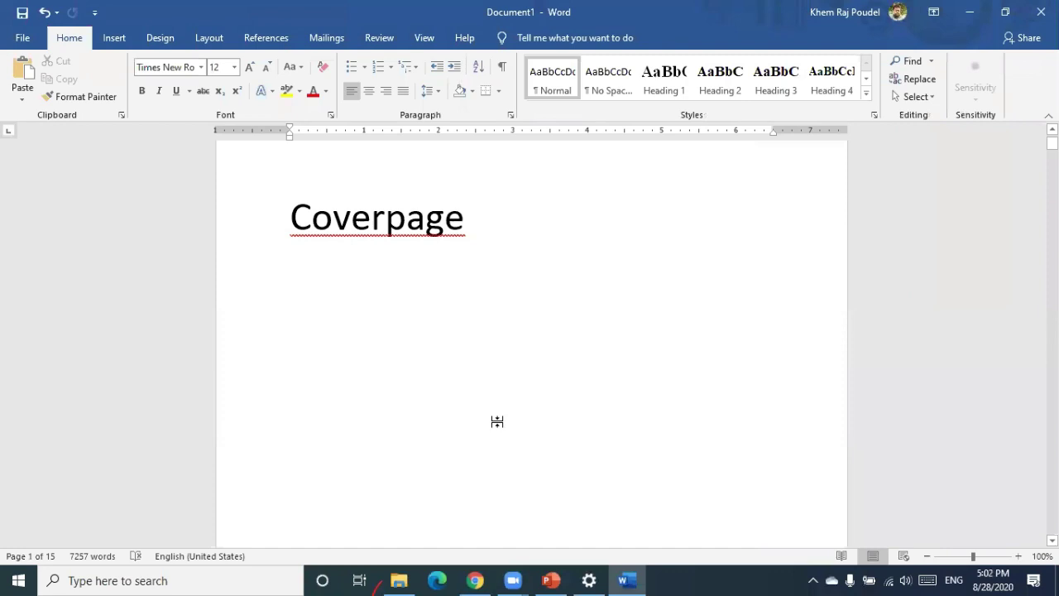
scroll(496, 422, "down", 10)
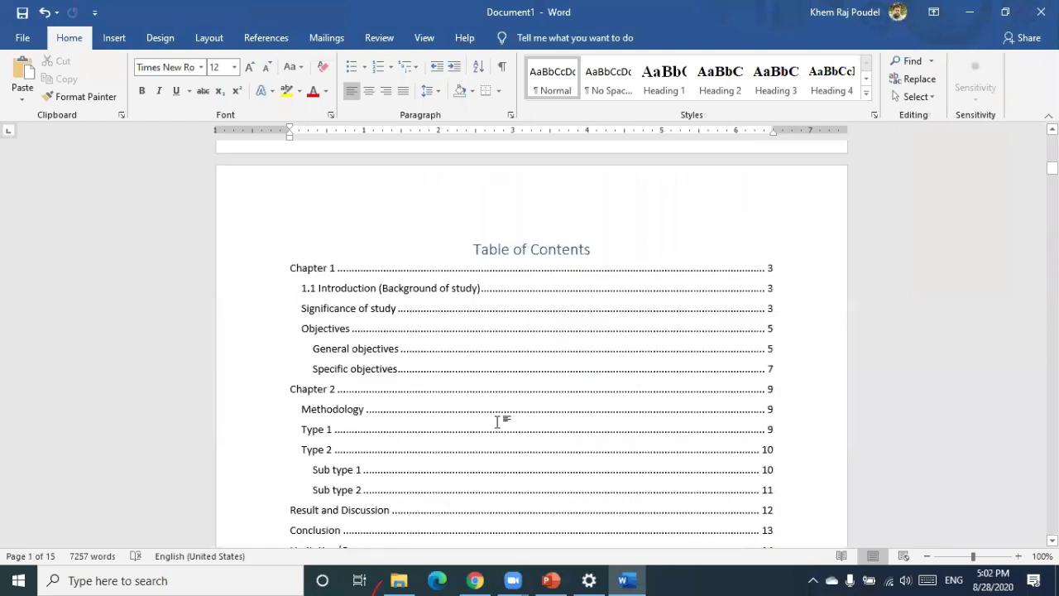
scroll(497, 422, "down", 10)
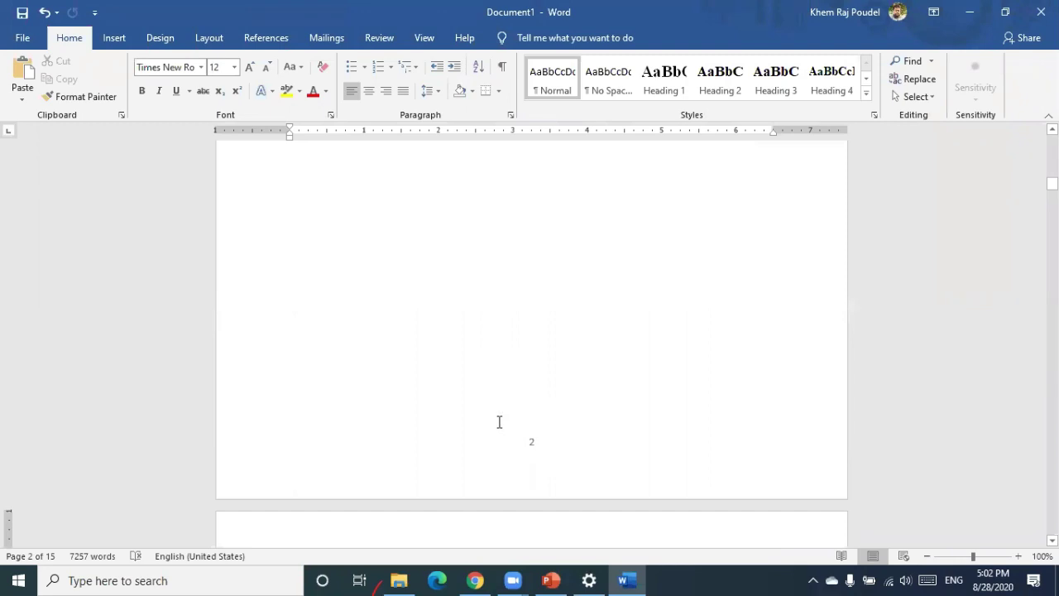
scroll(499, 422, "down", 3)
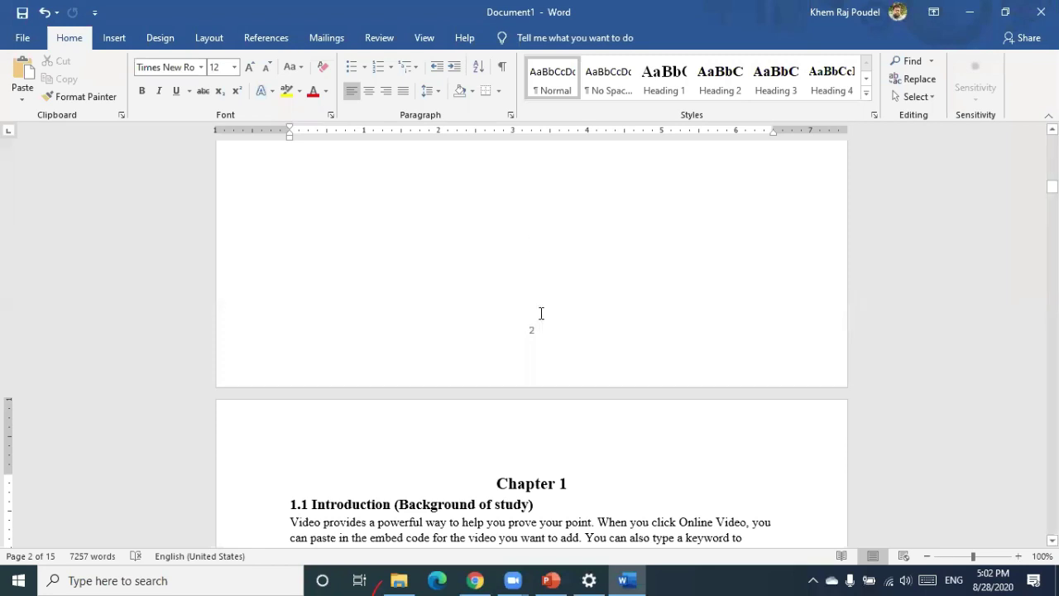
scroll(539, 317, "down", 10)
scroll(529, 367, "down", 4)
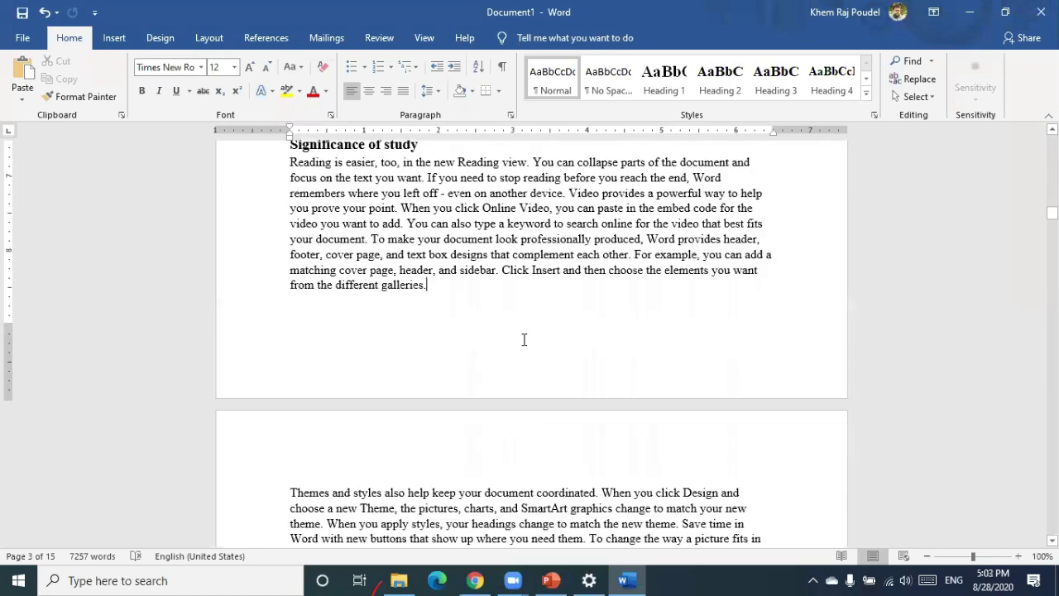
scroll(523, 339, "up", 15)
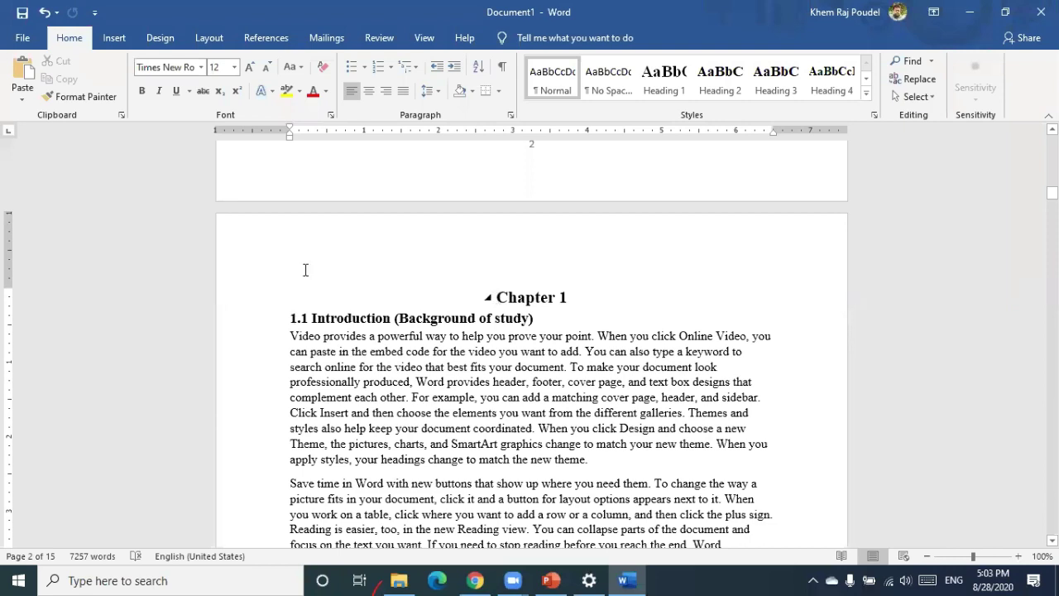
Insert a continuous section break just before the Chapter 1 heading
left_click(340, 288)
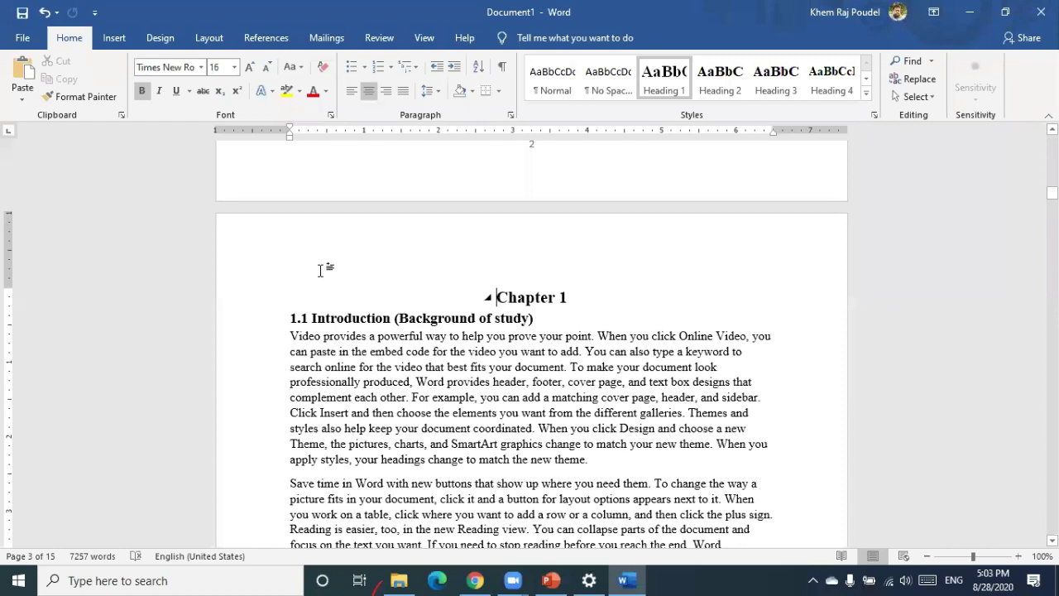
scroll(320, 270, "up", 3)
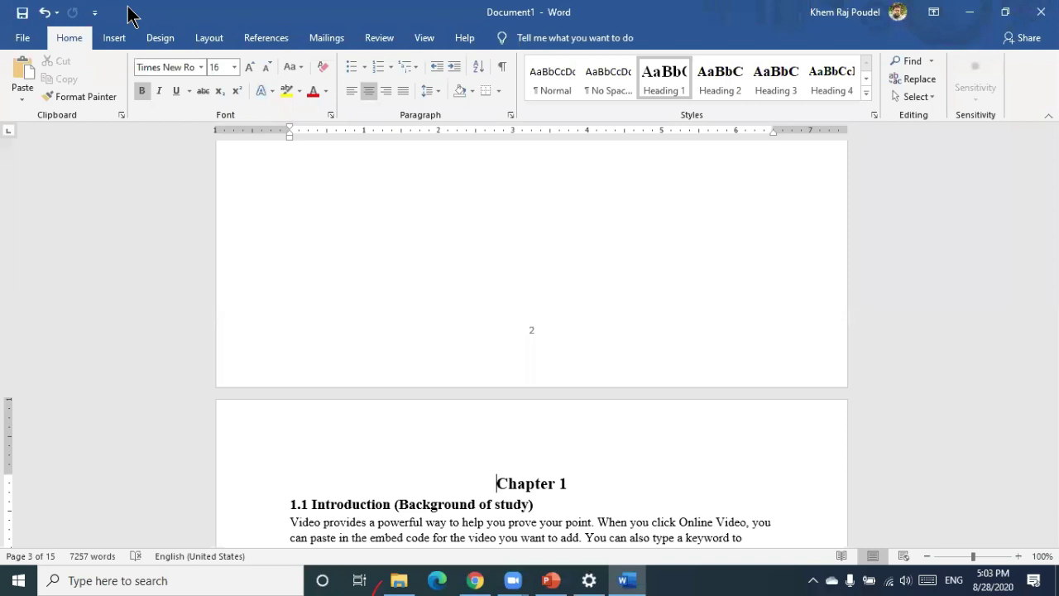
key("alt+p")
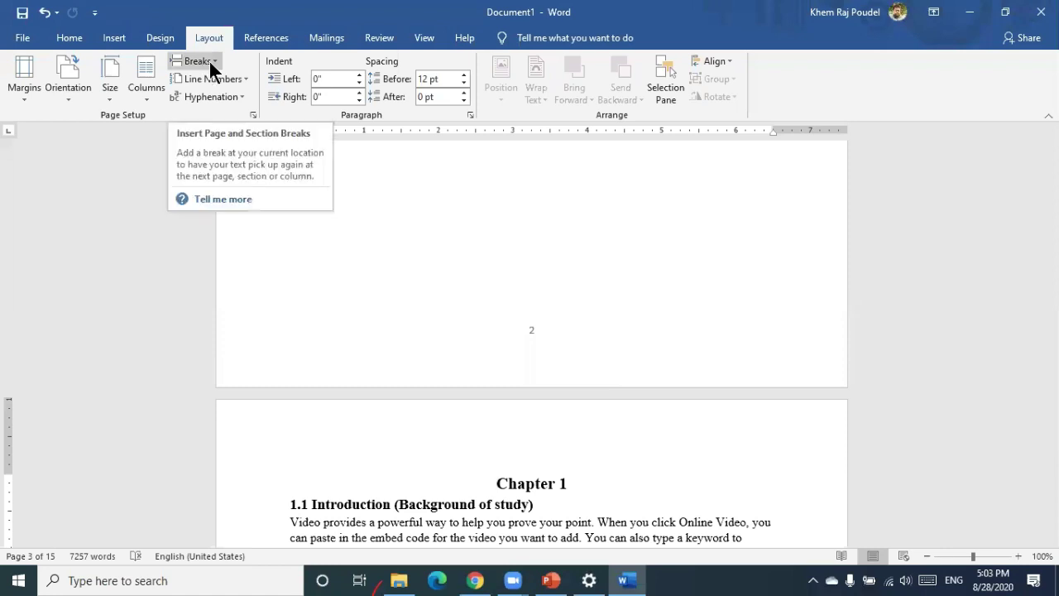
left_click(221, 108)
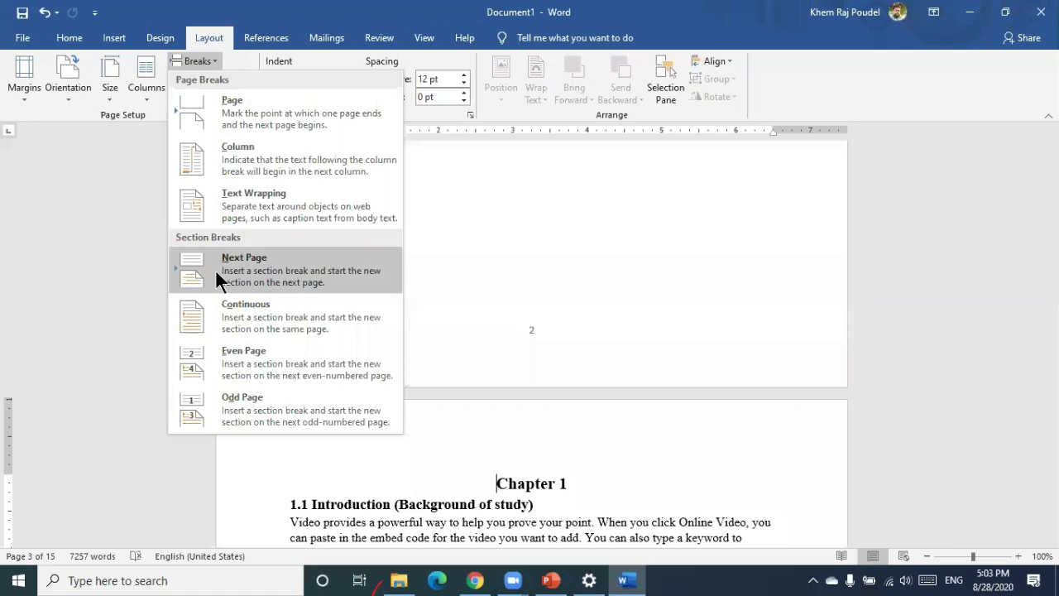
left_click(232, 323)
Scroll down to check page 3, whose page number '3' shows again at the foot
scroll(524, 455, "down", 5)
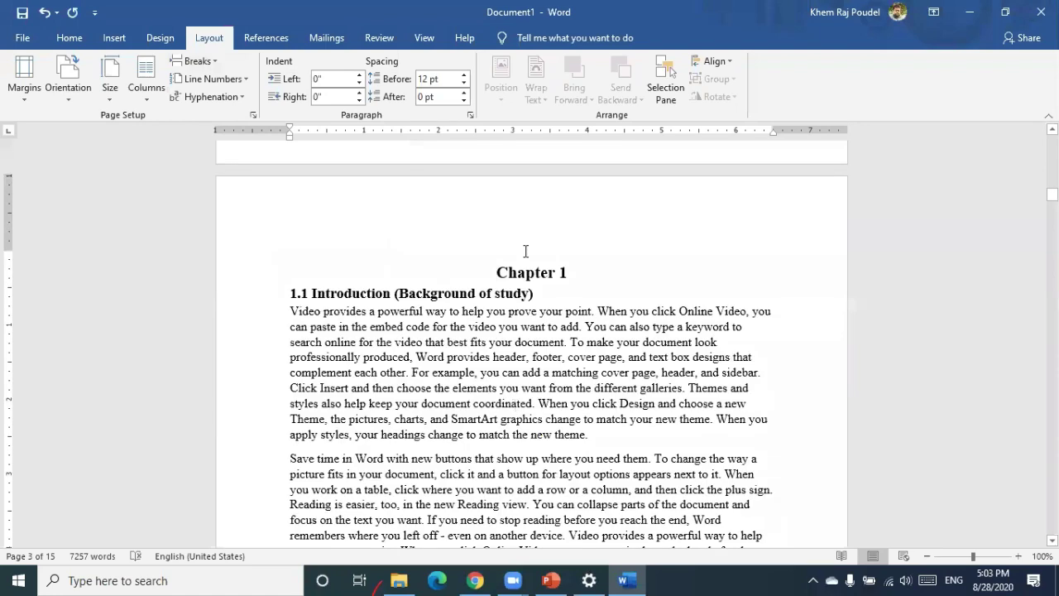
scroll(533, 246, "down", 2)
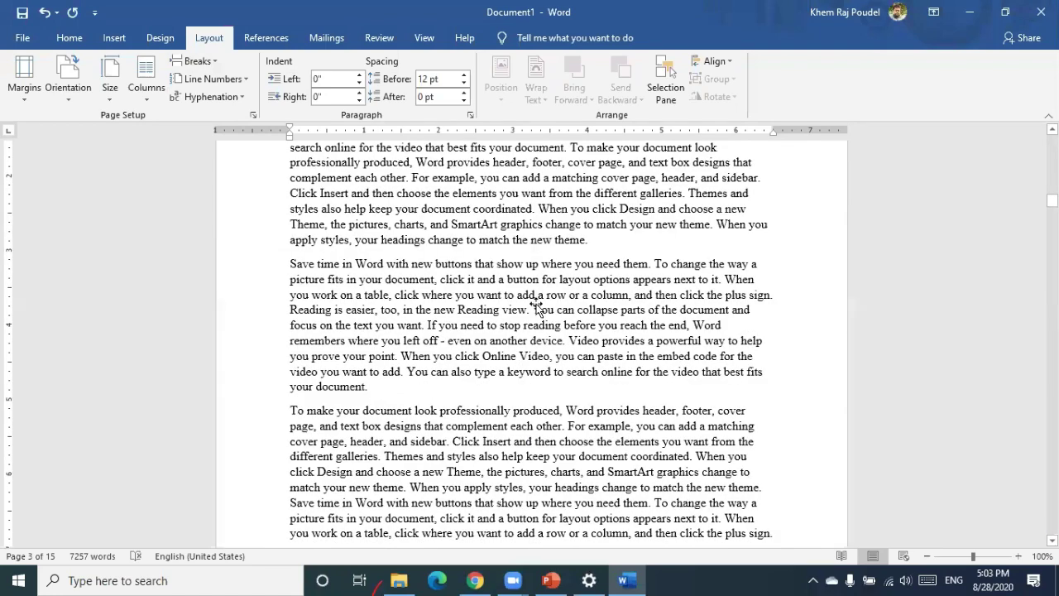
scroll(537, 307, "down", 10)
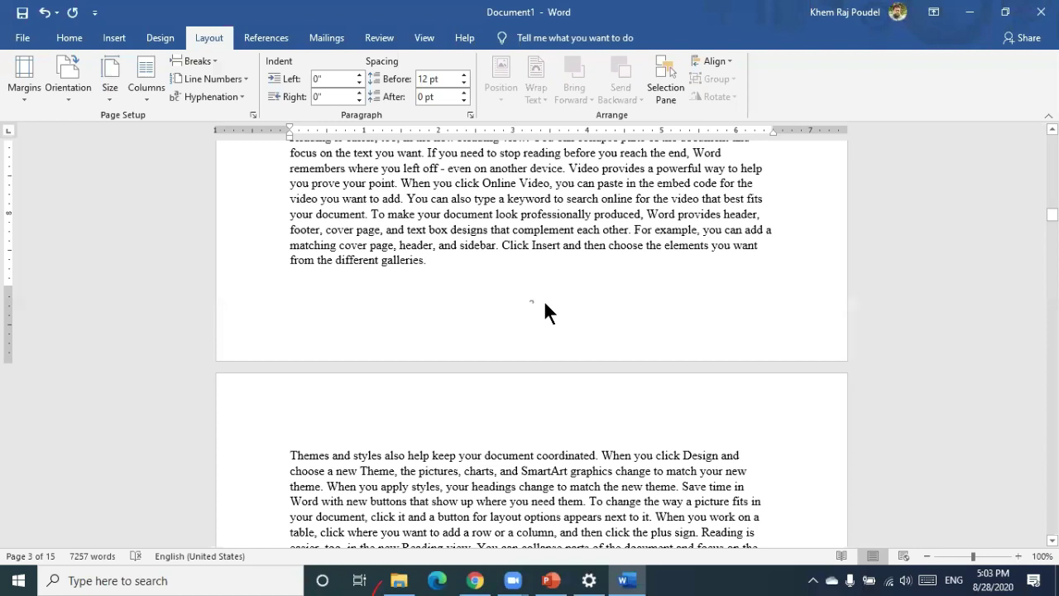
left_click(528, 345)
key("Escape")
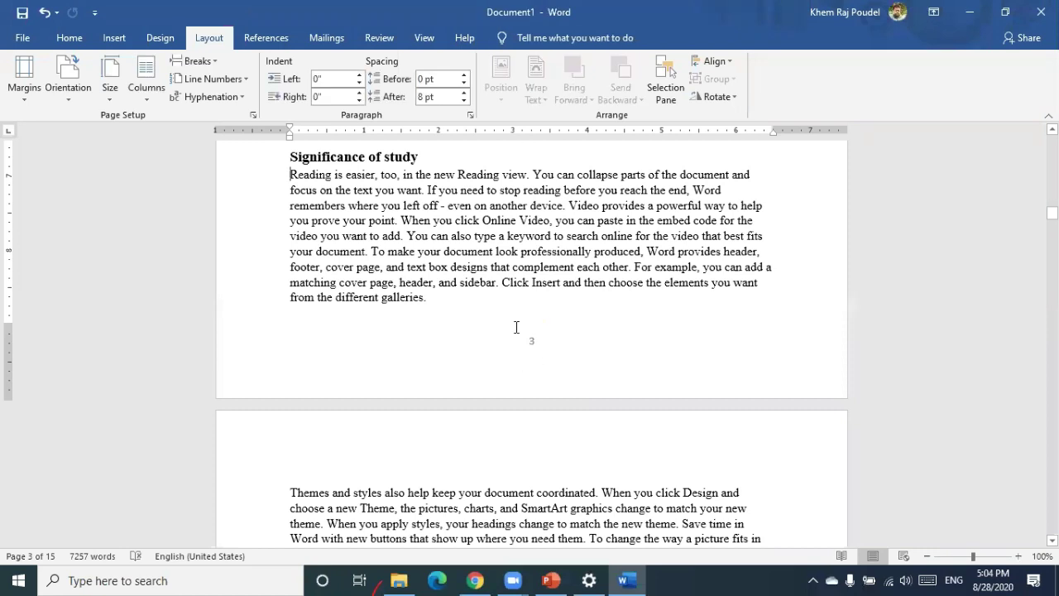
scroll(516, 327, "down", 5)
scroll(560, 364, "down", 3)
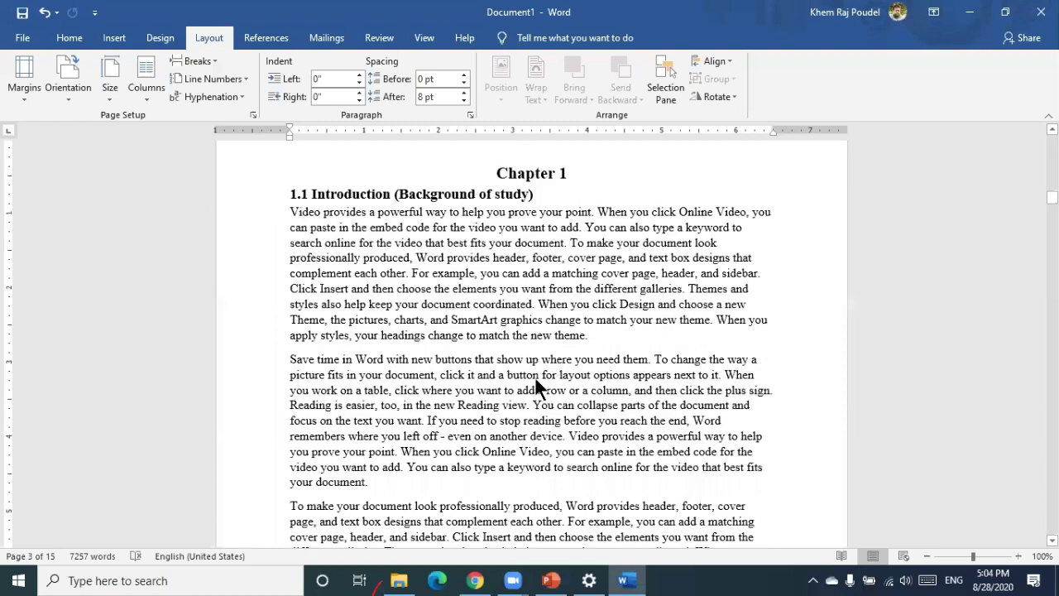
scroll(534, 377, "down", 12)
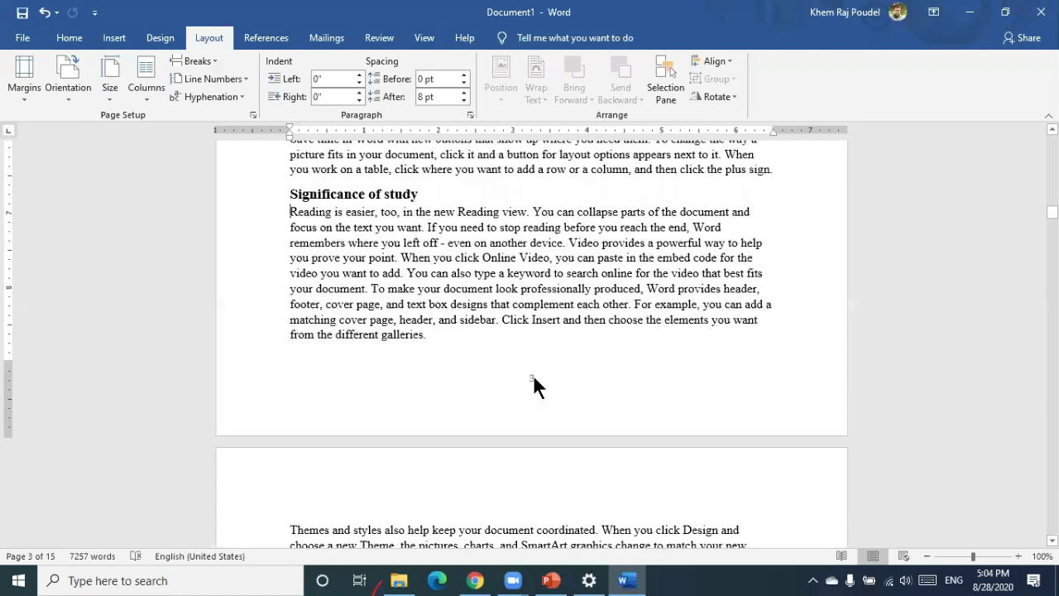
Open the Chapter 1 footer's page number options, then close them unchanged and leave the footer
double_click(533, 361)
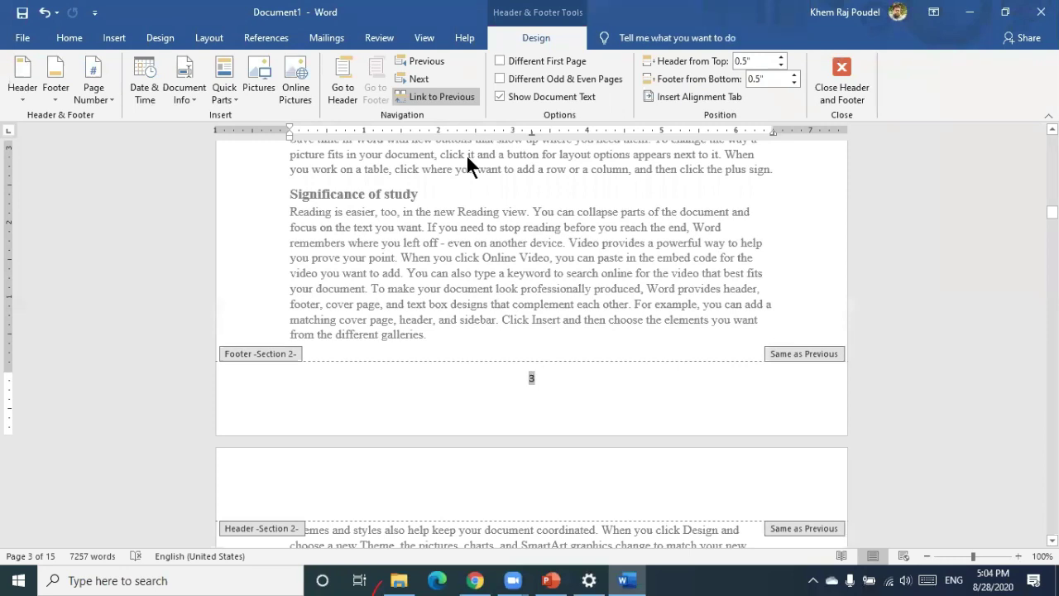
left_click(110, 106)
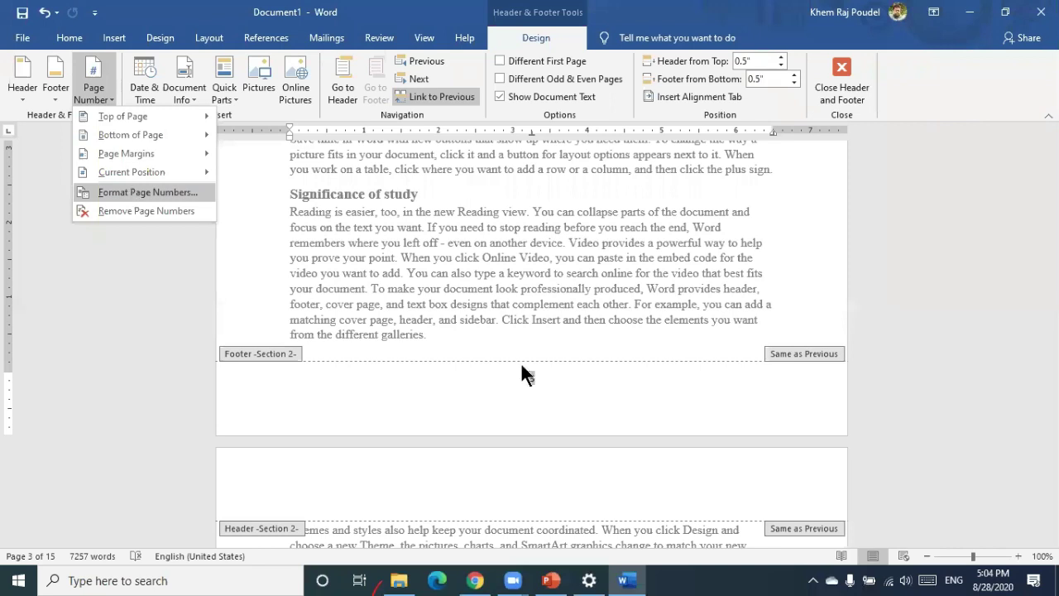
left_click(460, 325)
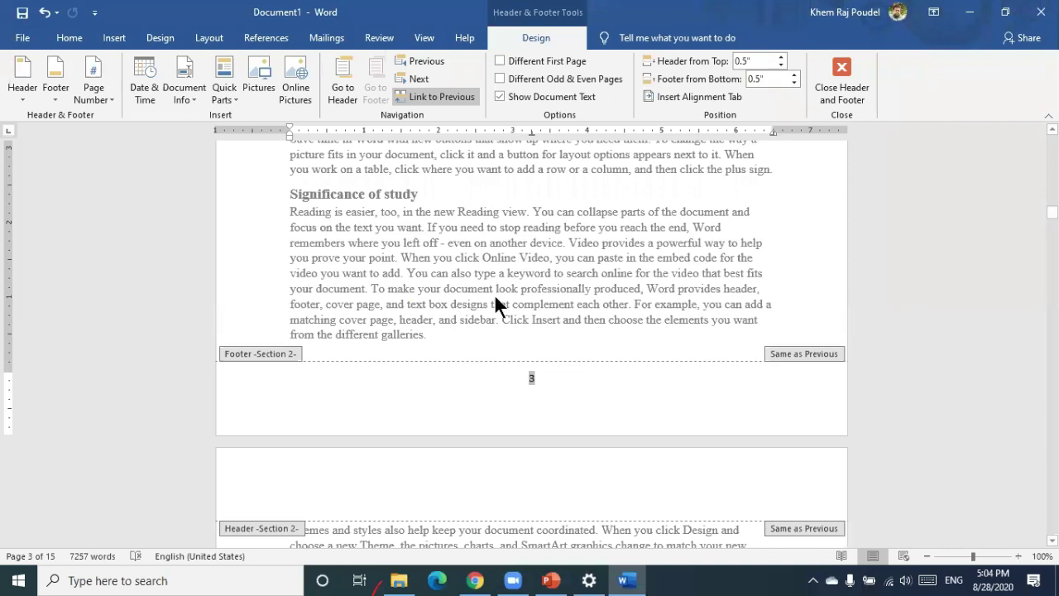
key("Escape")
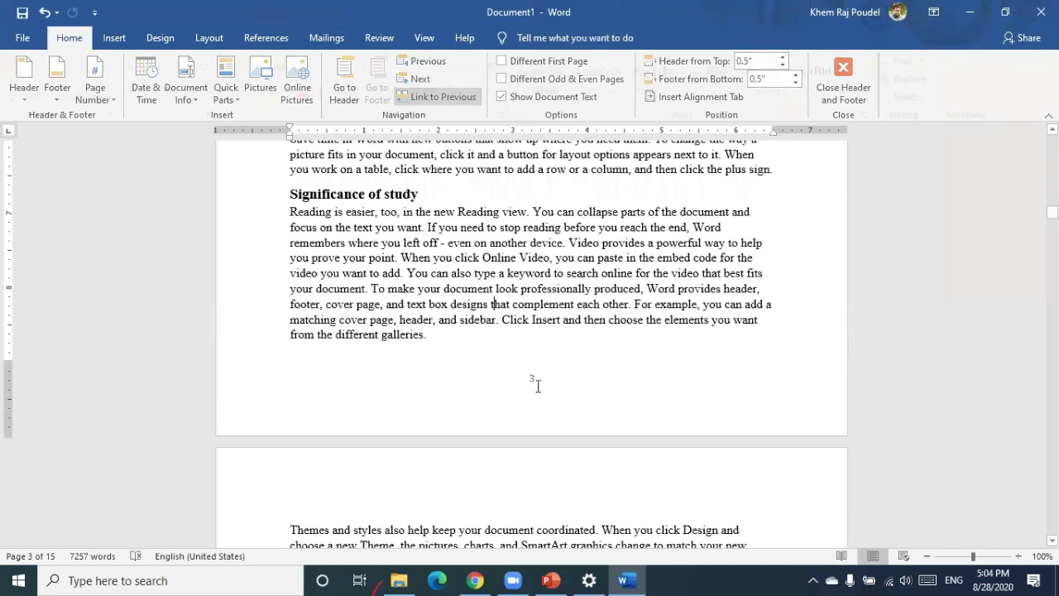
Restart the Chapter 1 section's page numbering at 1 so page 3's footer reads '1'
double_click(538, 387)
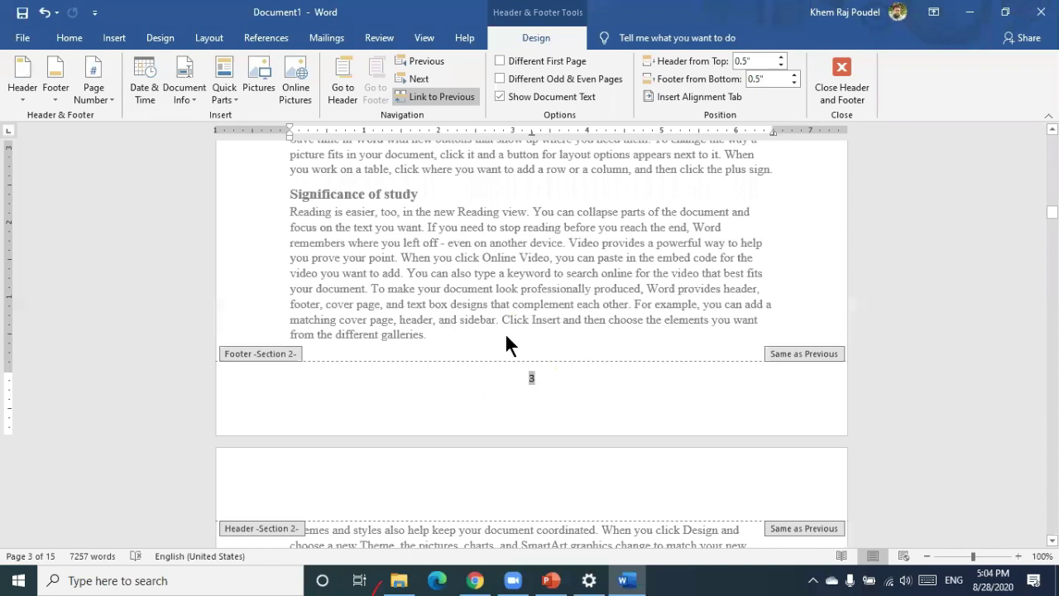
double_click(534, 379)
left_click(106, 97)
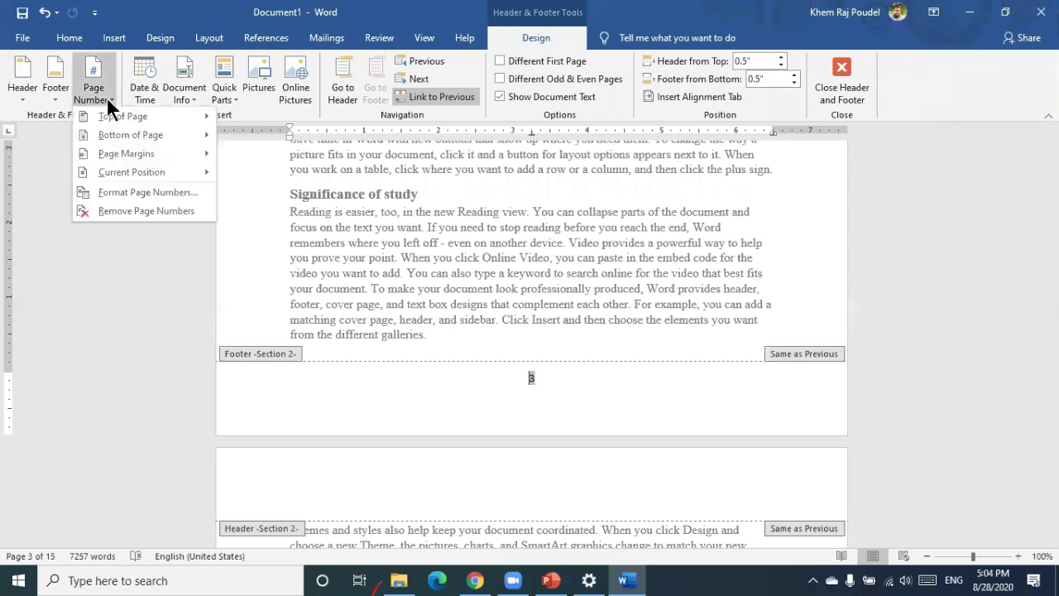
left_click(120, 191)
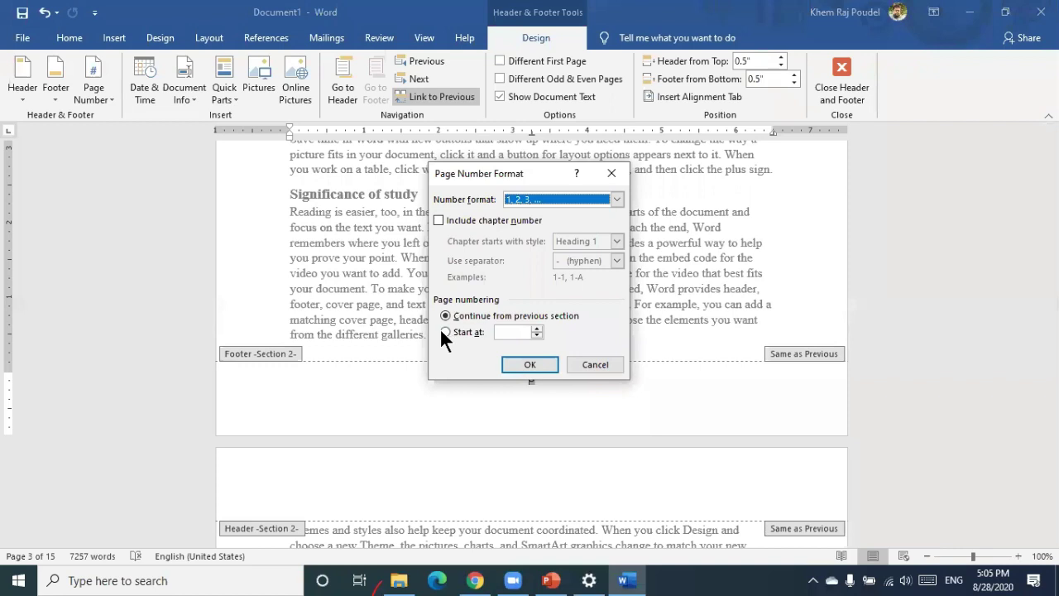
left_click(442, 330)
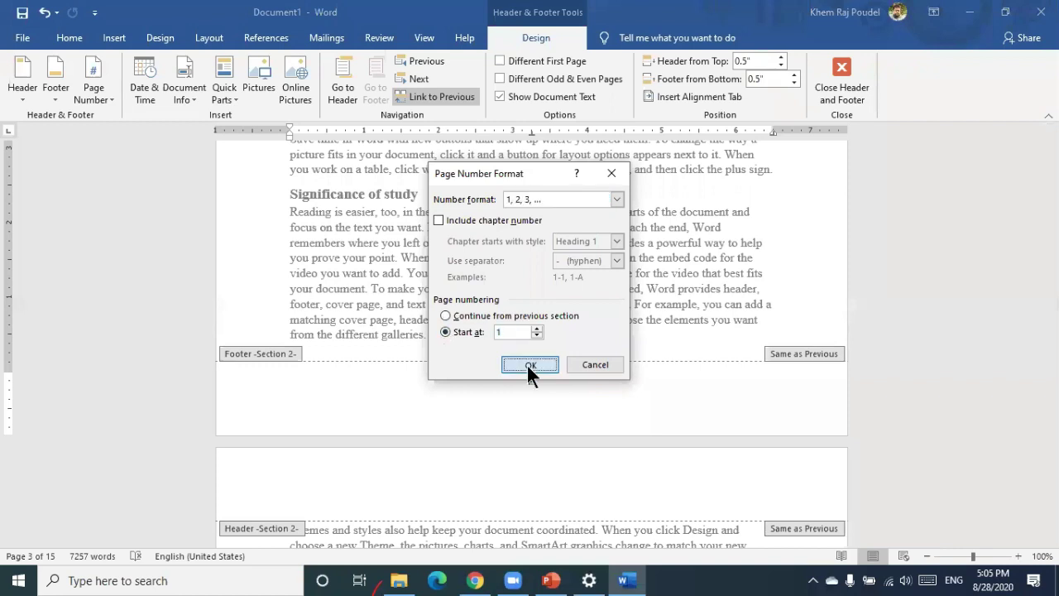
left_click(528, 365)
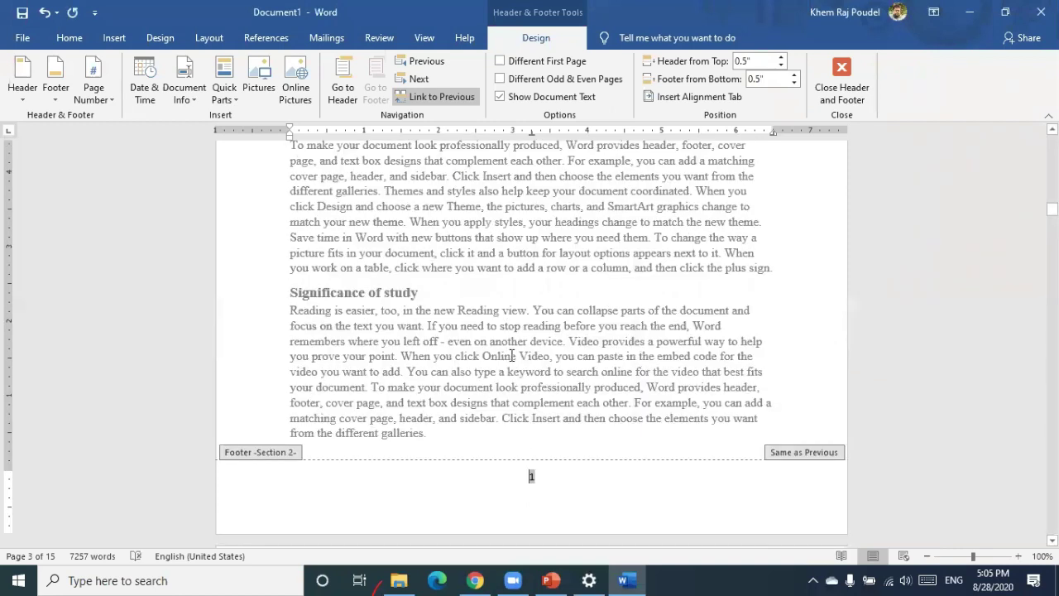
double_click(511, 355)
Format the front-matter footer page numbers as uppercase Roman numerals (I, II, III)
scroll(511, 356, "down", 15)
scroll(511, 355, "up", 5)
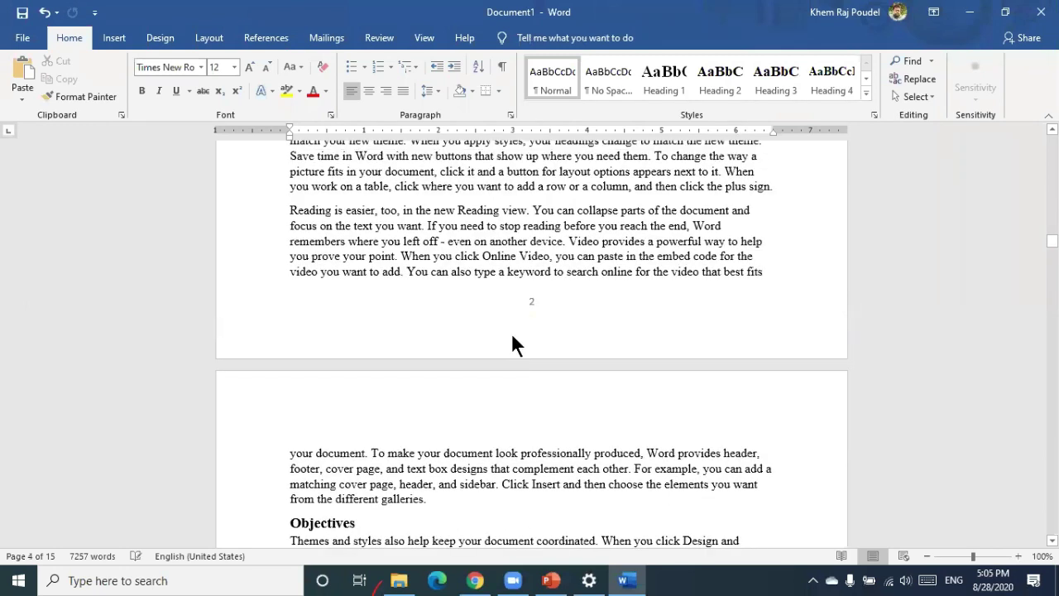
scroll(512, 339, "up", 20)
scroll(513, 336, "up", 10)
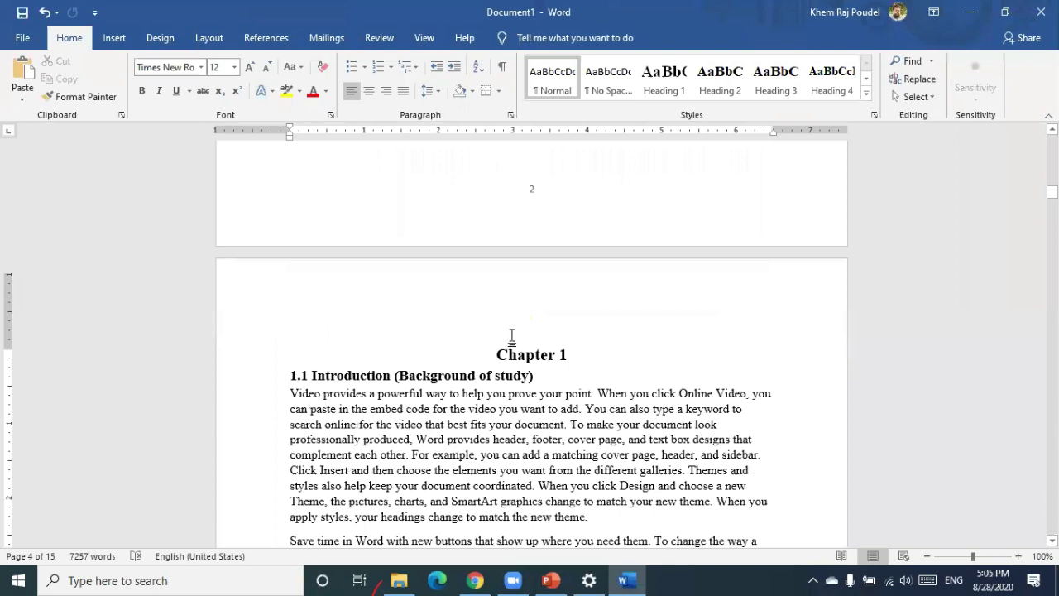
scroll(512, 335, "up", 20)
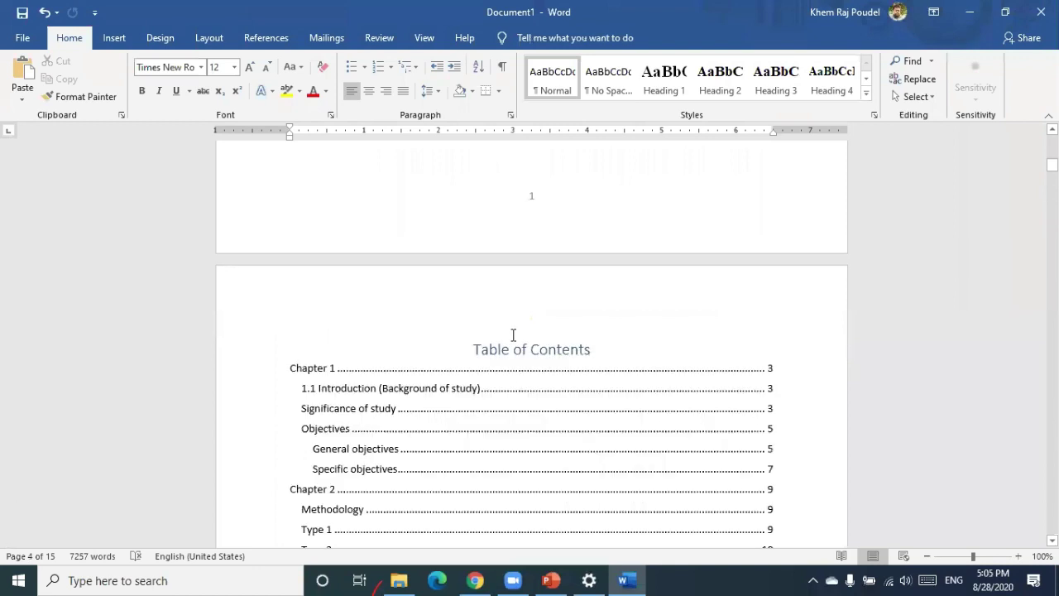
scroll(538, 426, "up", 5)
double_click(538, 422)
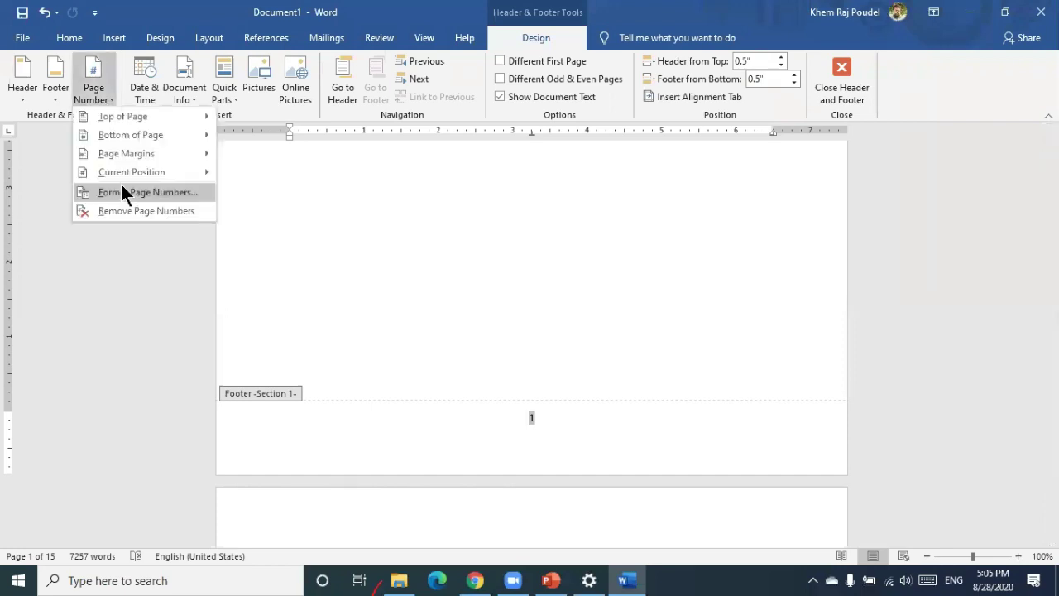
key("Return")
left_click(616, 200)
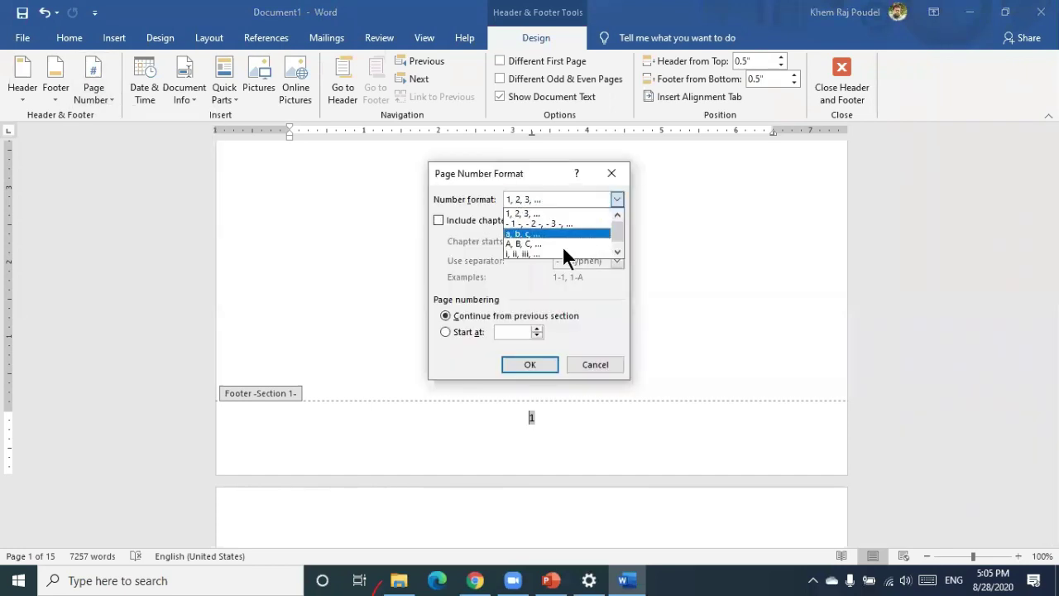
key("Return")
double_click(563, 321)
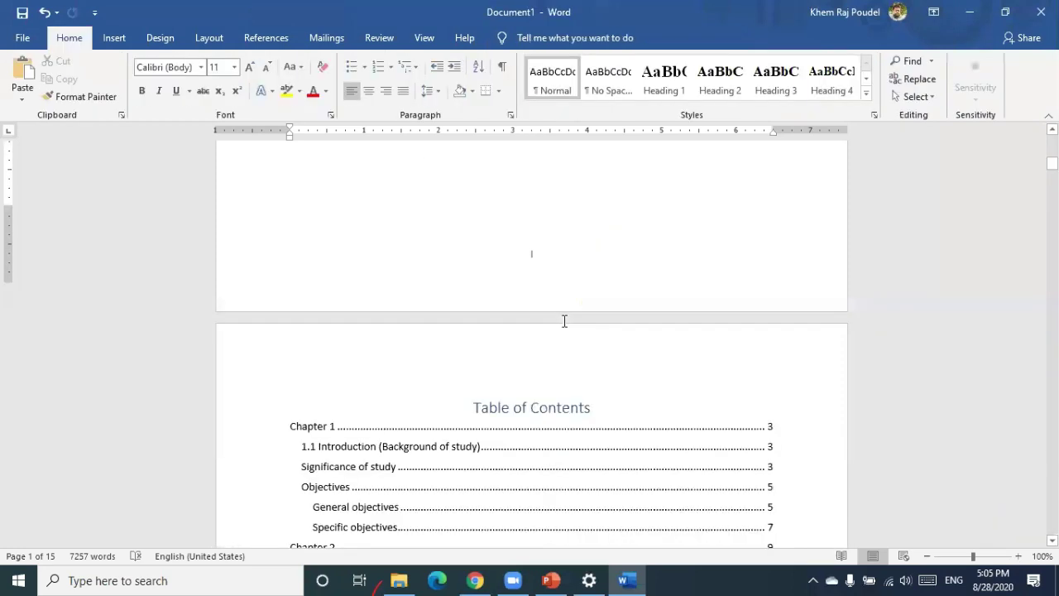
scroll(563, 319, "down", 15)
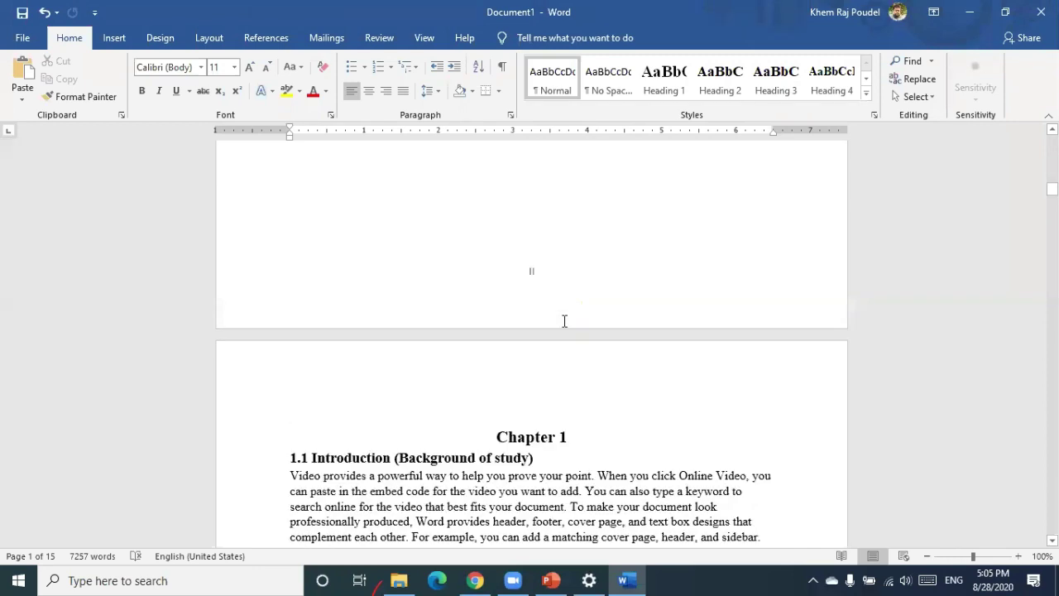
scroll(563, 327, "down", 15)
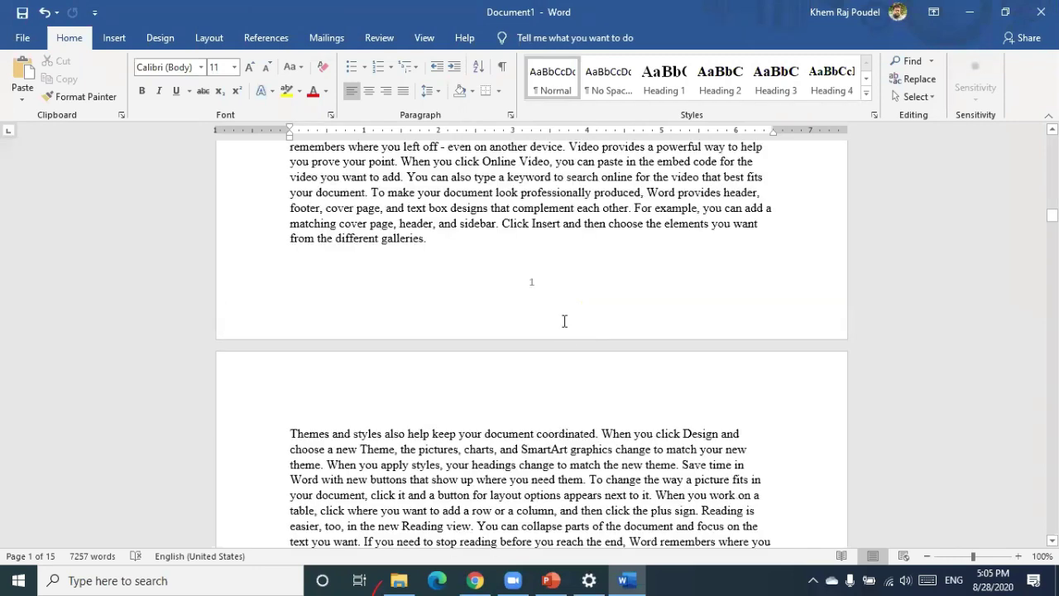
scroll(564, 321, "down", 15)
scroll(564, 320, "down", 5)
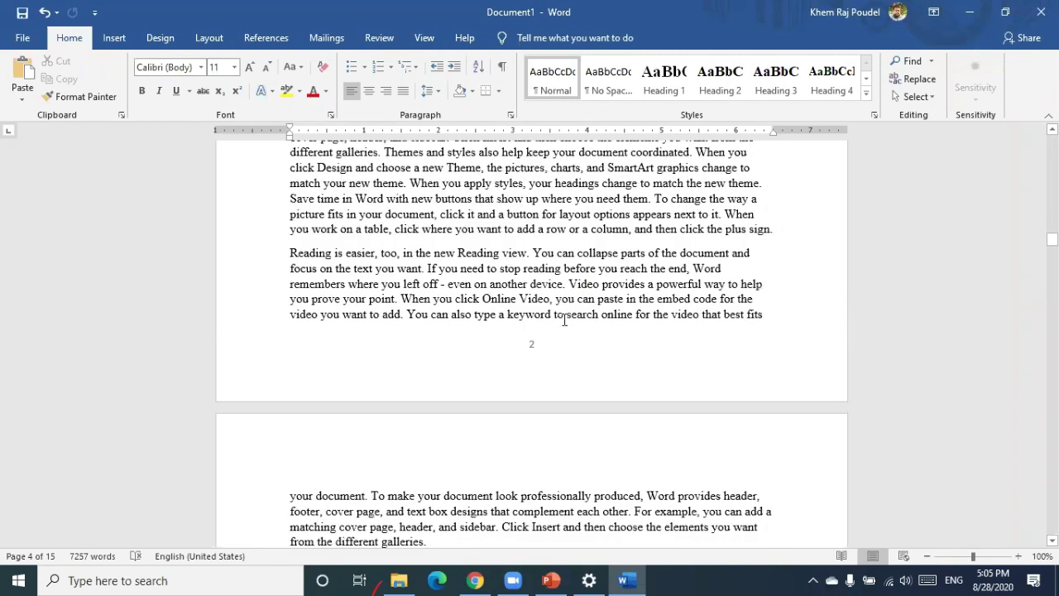
scroll(564, 320, "up", 5)
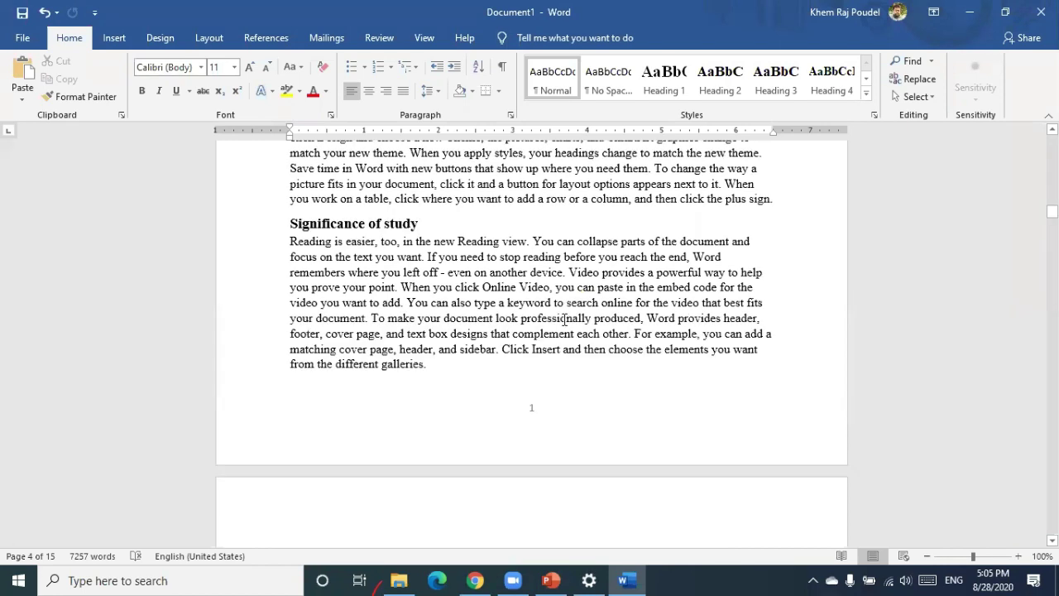
scroll(515, 310, "up", 5)
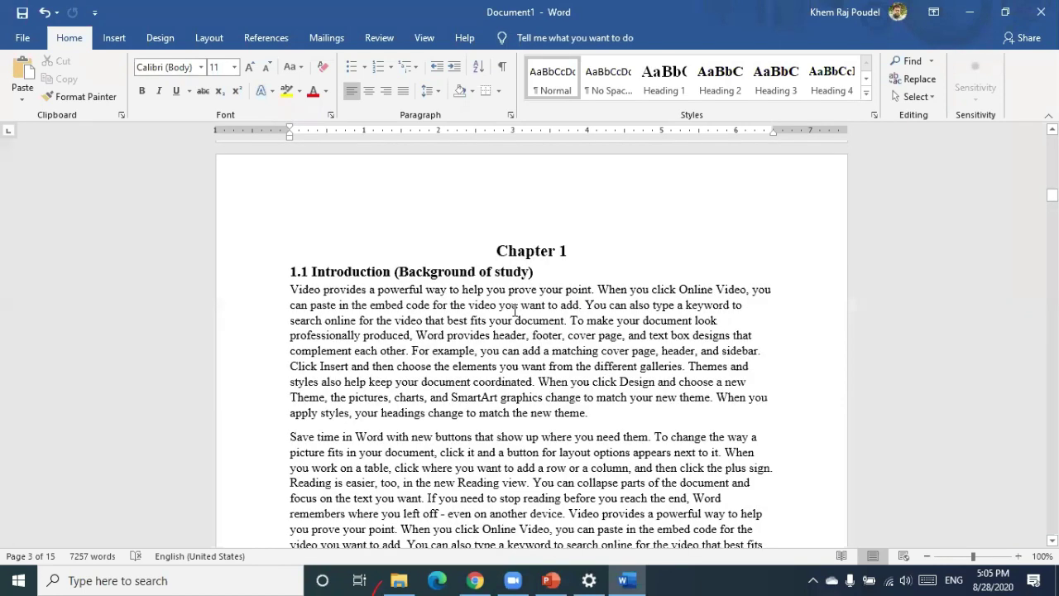
Place the cursor before Chapter 1 and view the Layout Breaks menu without inserting anything
left_click(494, 251)
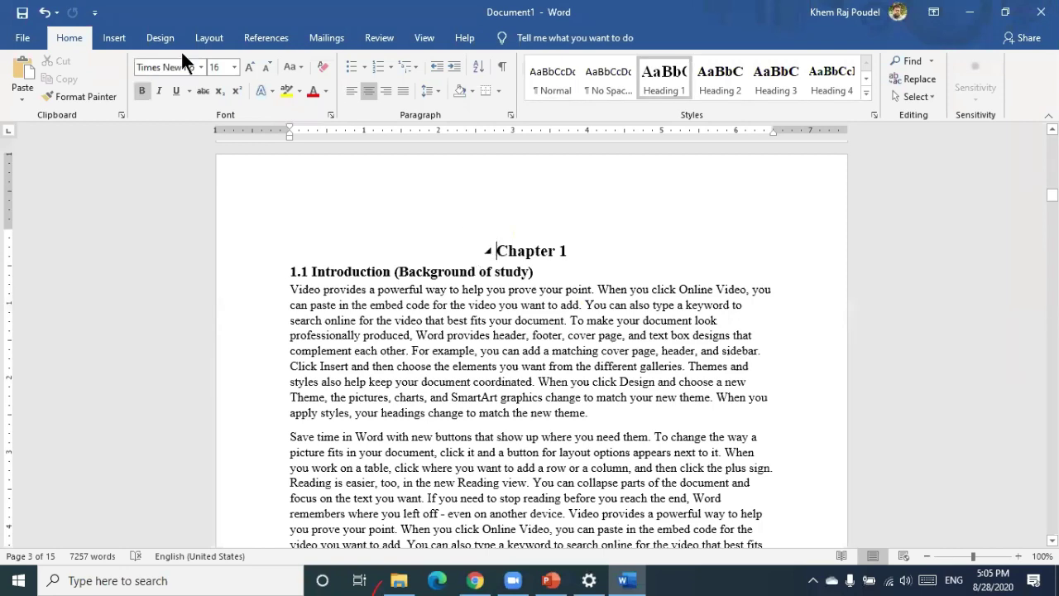
left_click(203, 38)
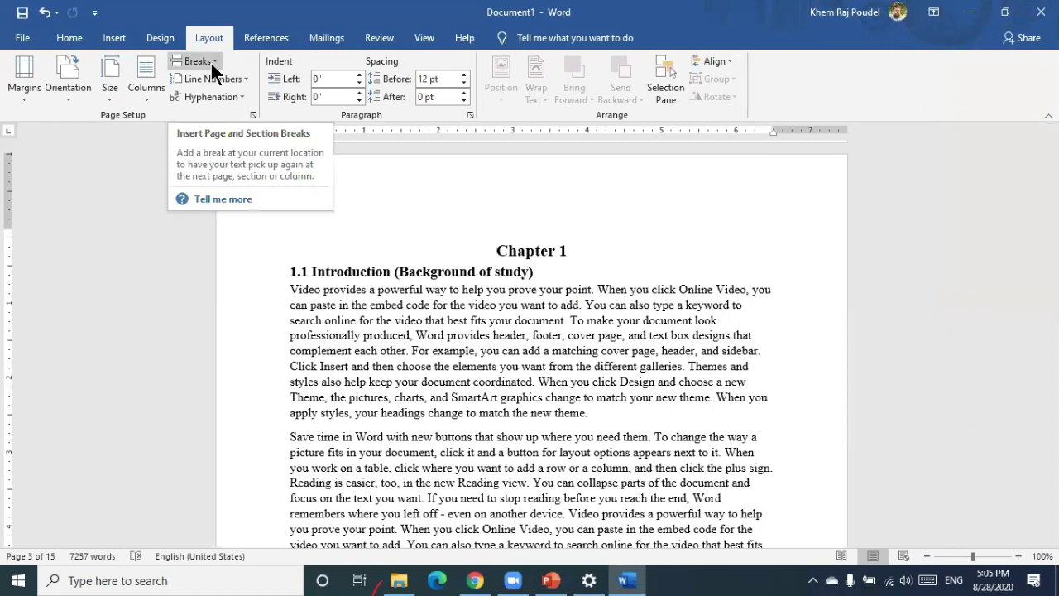
left_click(199, 61)
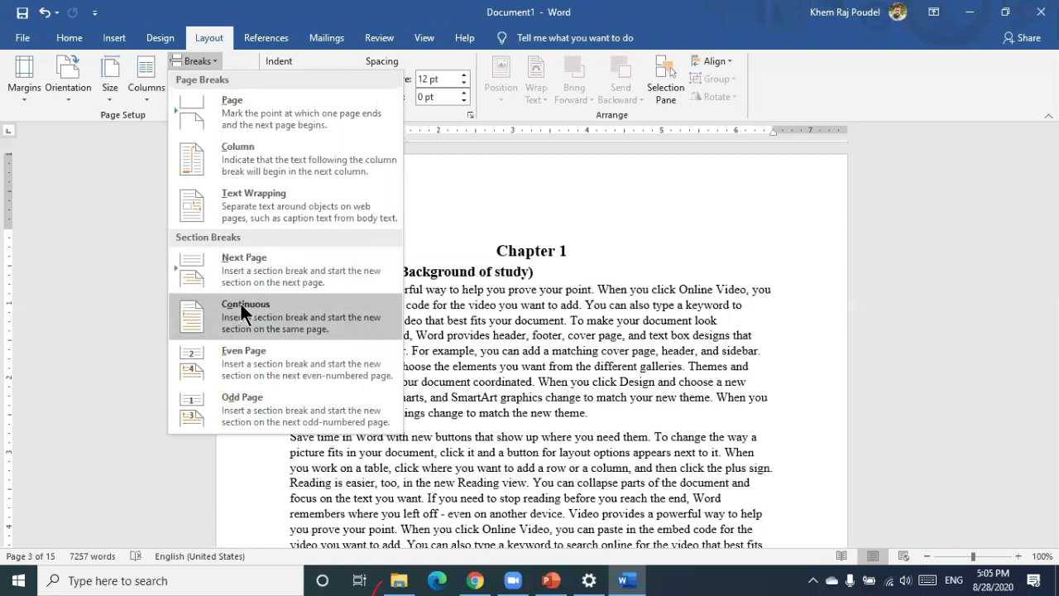
left_click(496, 249)
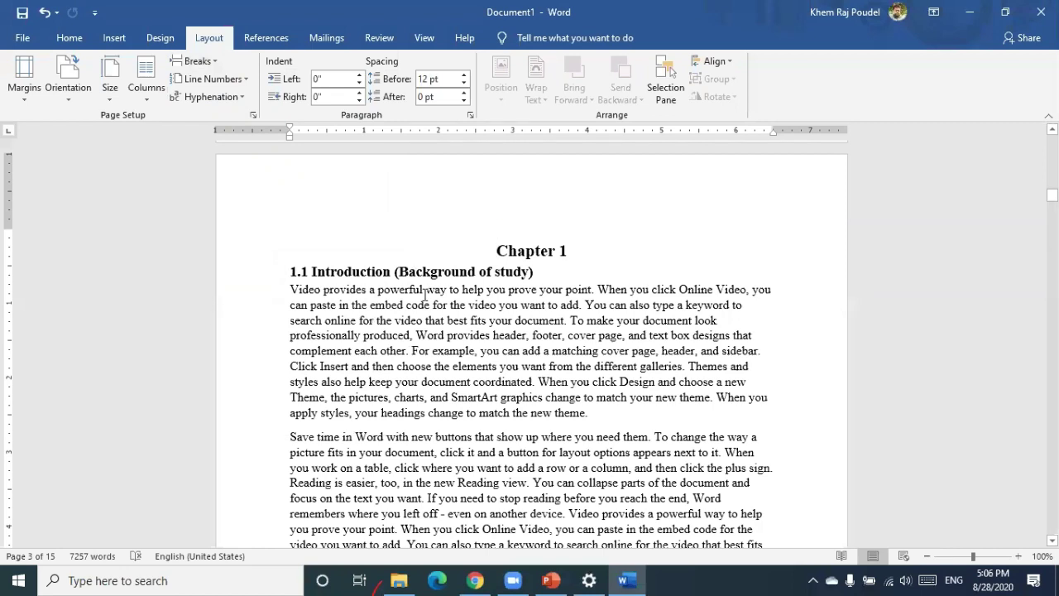
key("ctrl+Return")
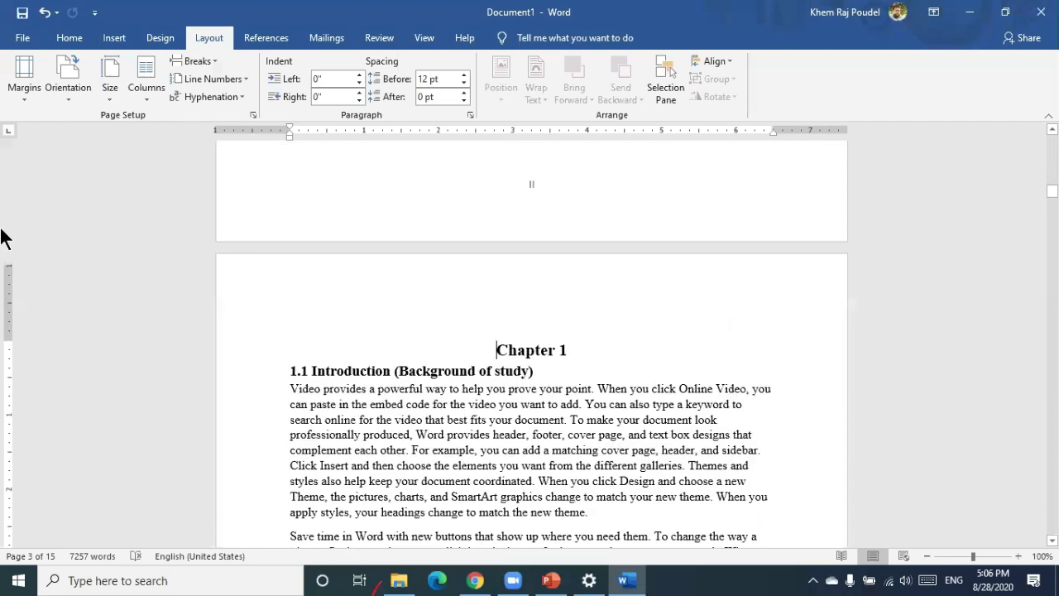
scroll(364, 201, "up", 2)
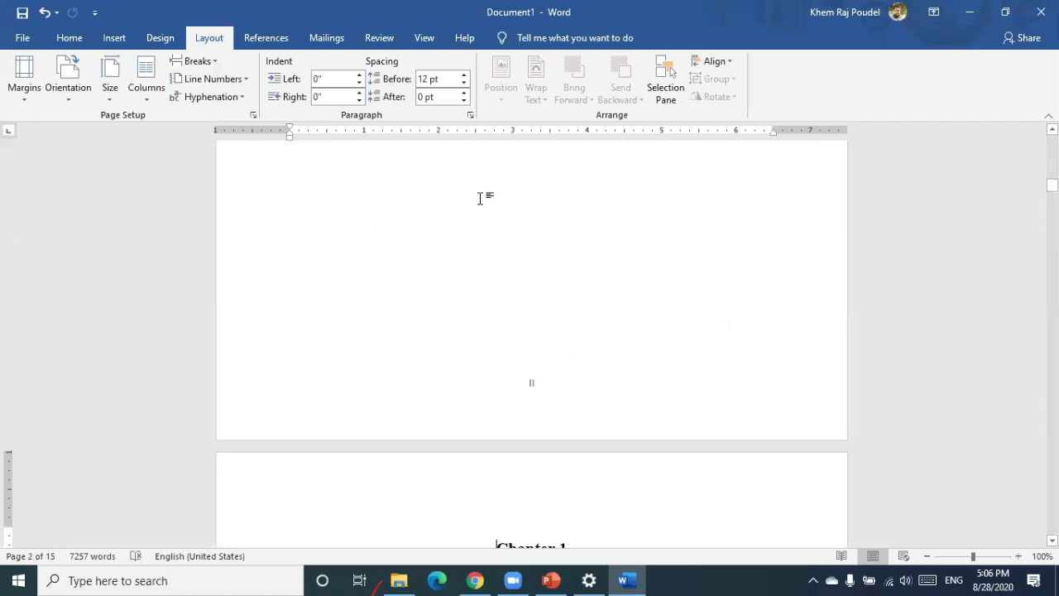
scroll(480, 199, "down", 2)
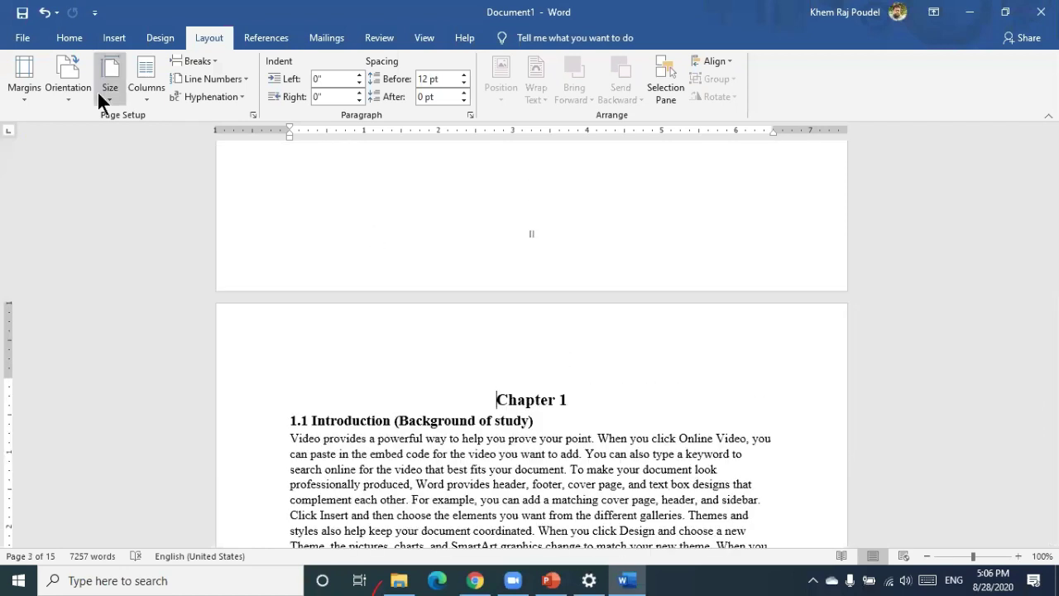
left_click(62, 94)
left_click(77, 152)
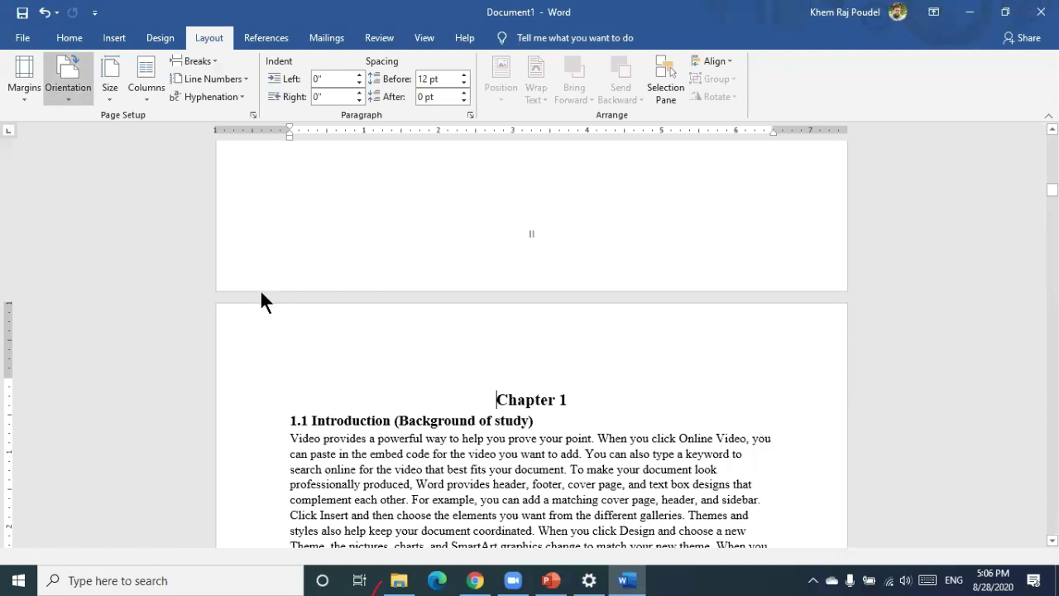
scroll(248, 306, "up", 4)
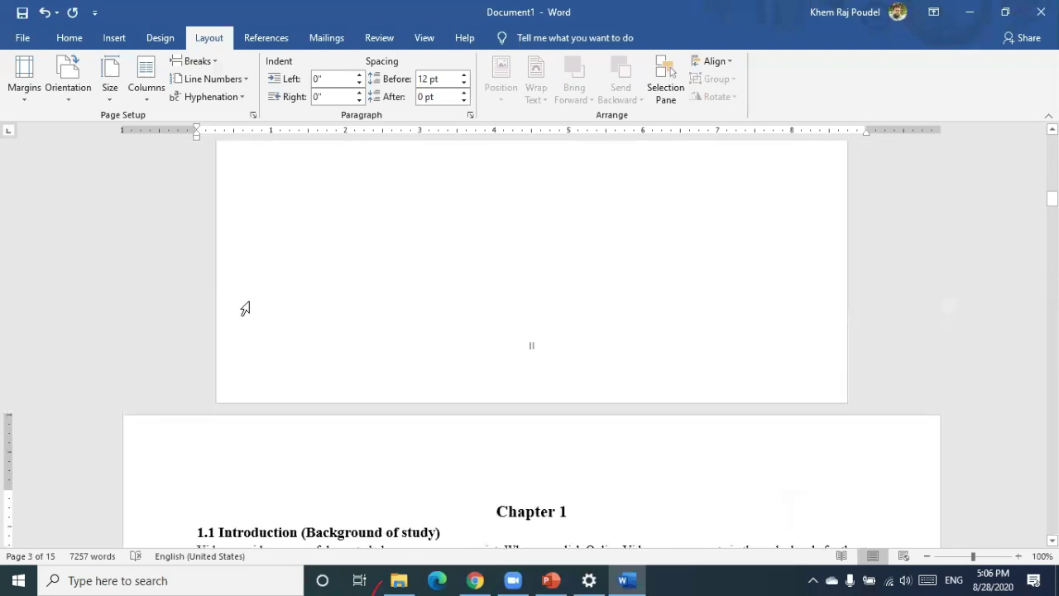
scroll(253, 306, "down", 3)
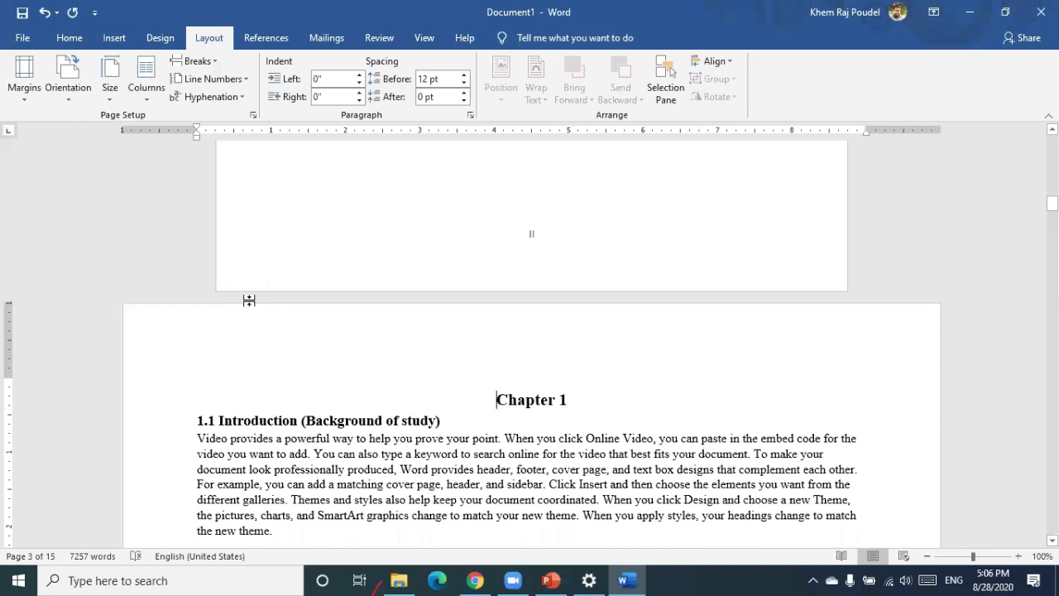
left_click(68, 97)
left_click(71, 115)
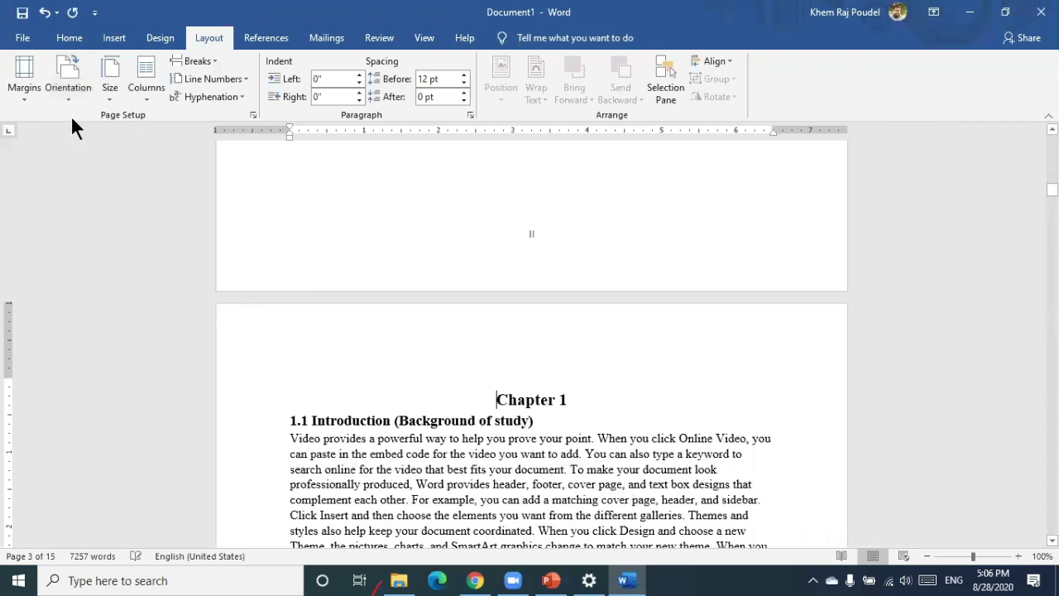
scroll(296, 298, "down", 1)
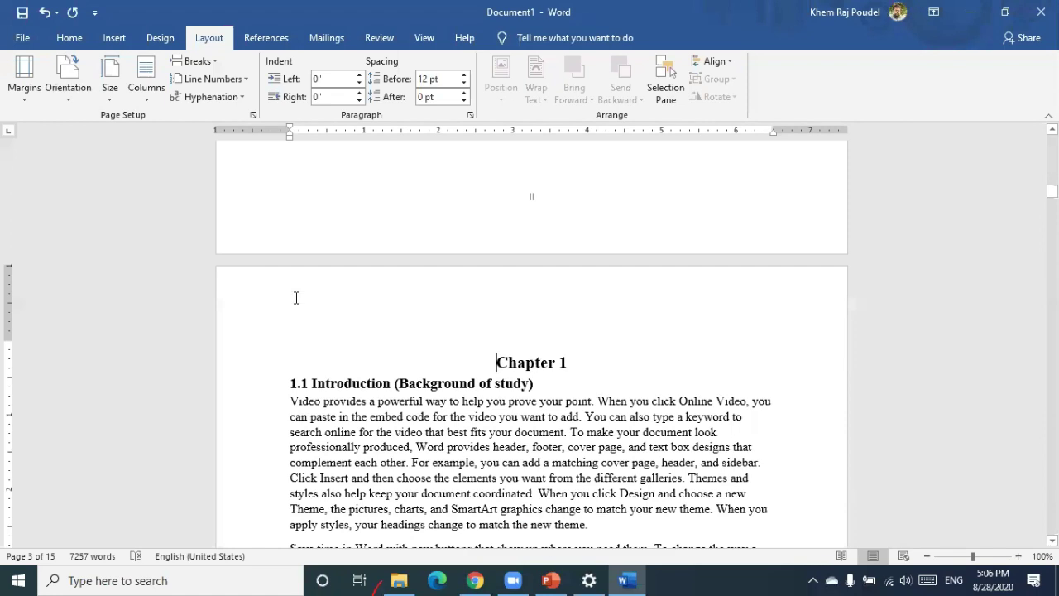
scroll(296, 298, "down", 10)
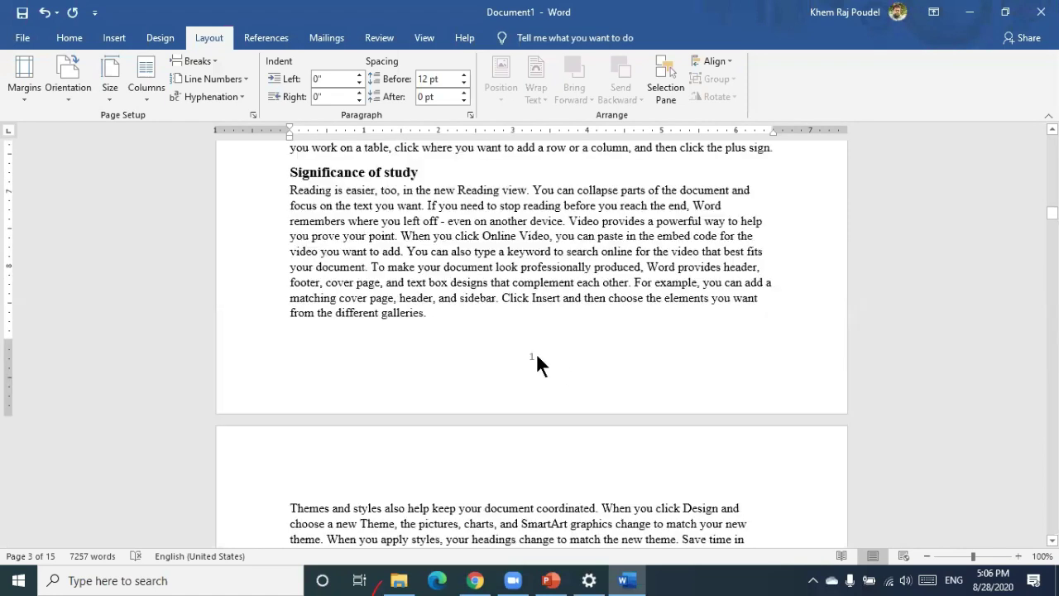
Cover page number 1 with a small white-filled square that has no outline
left_click(114, 41)
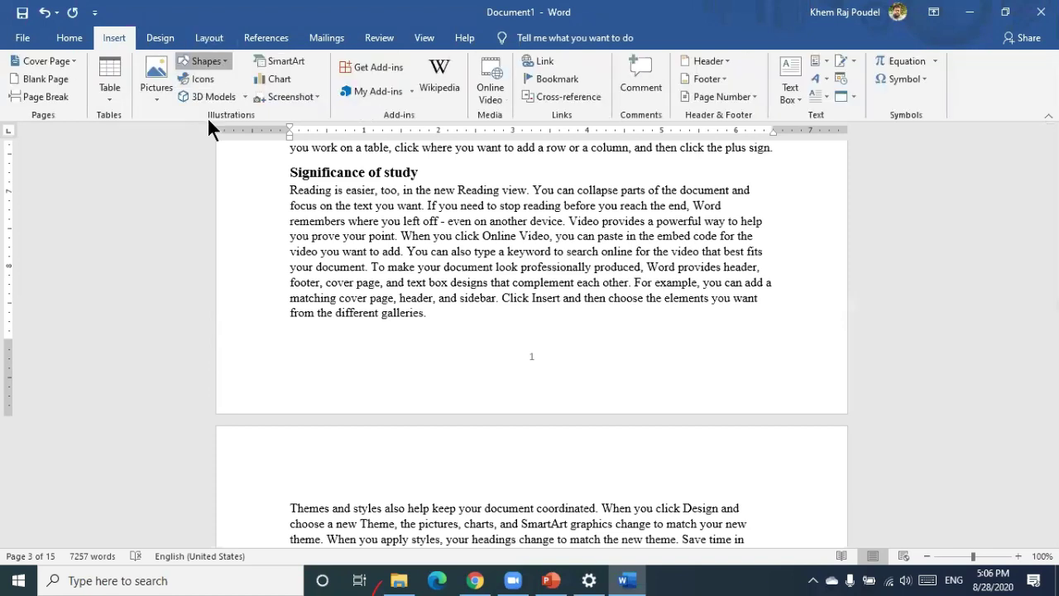
left_click(202, 61)
left_click_drag(520, 344, 553, 377)
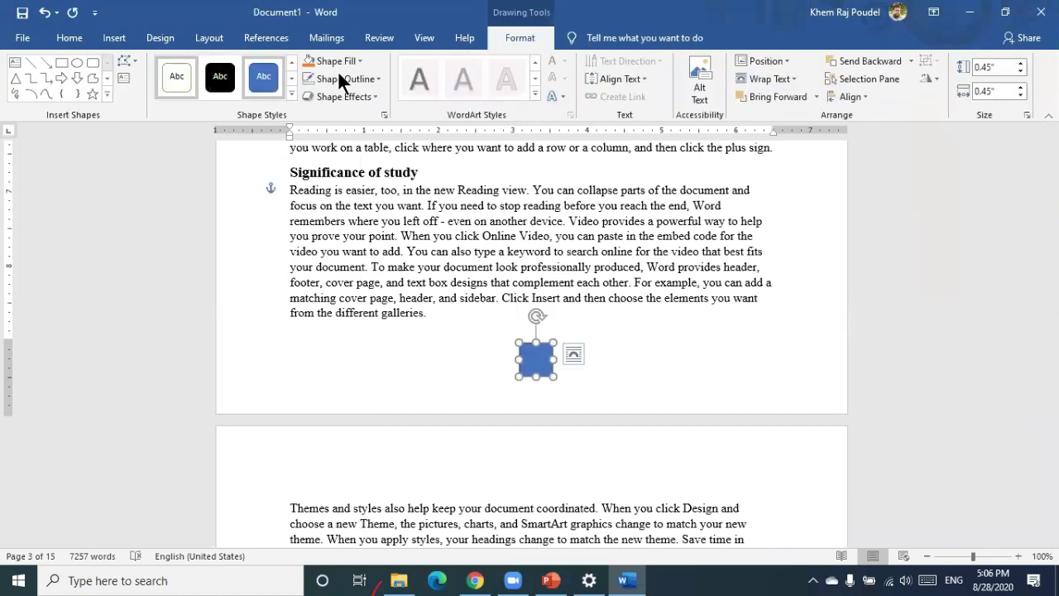
left_click(364, 76)
left_click(377, 79)
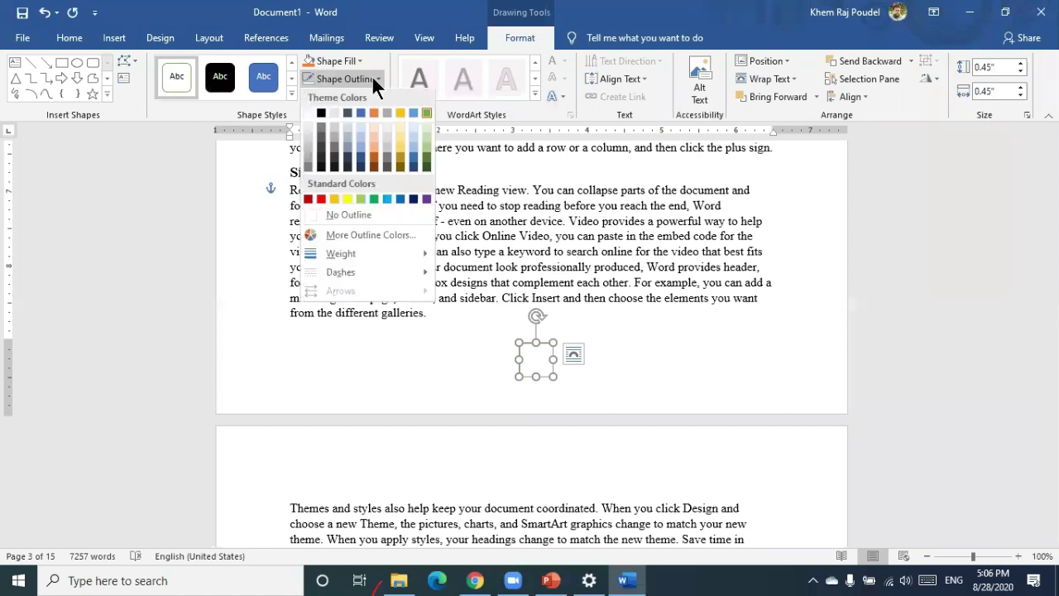
left_click(340, 354)
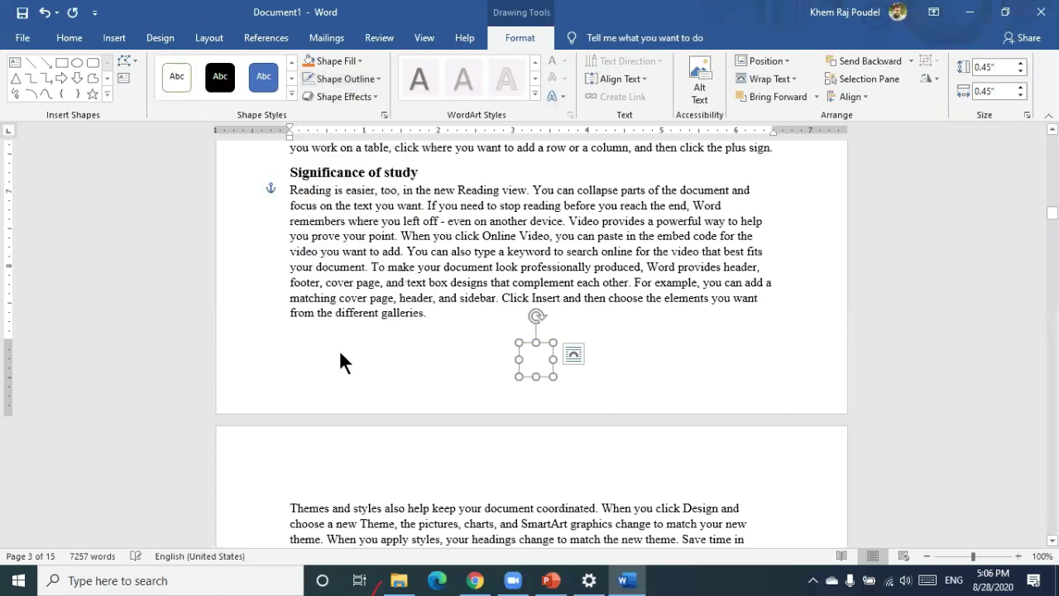
left_click(519, 341)
scroll(520, 340, "down", 3)
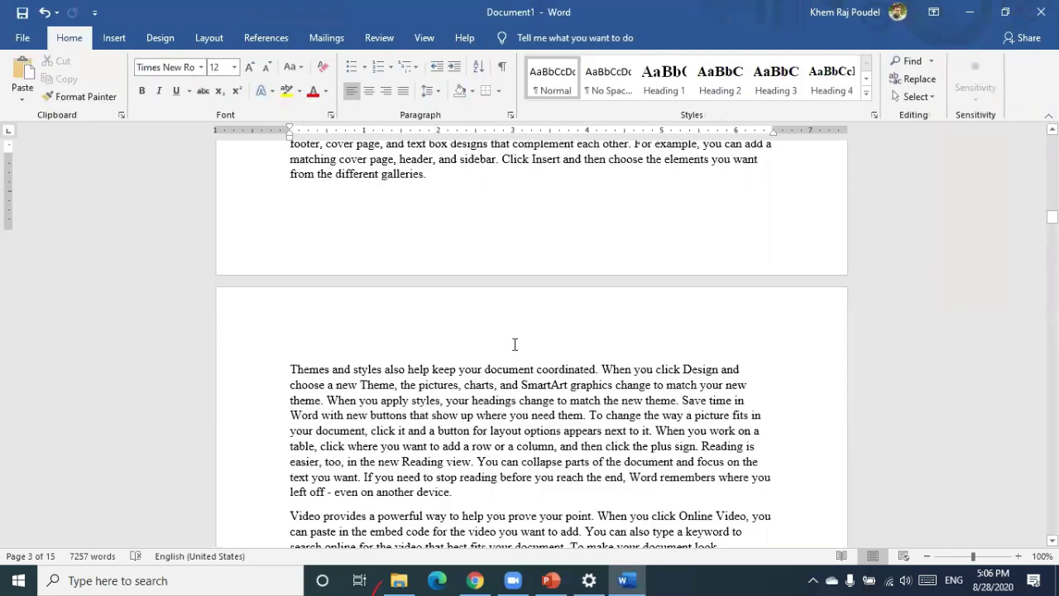
scroll(534, 332, "down", 10)
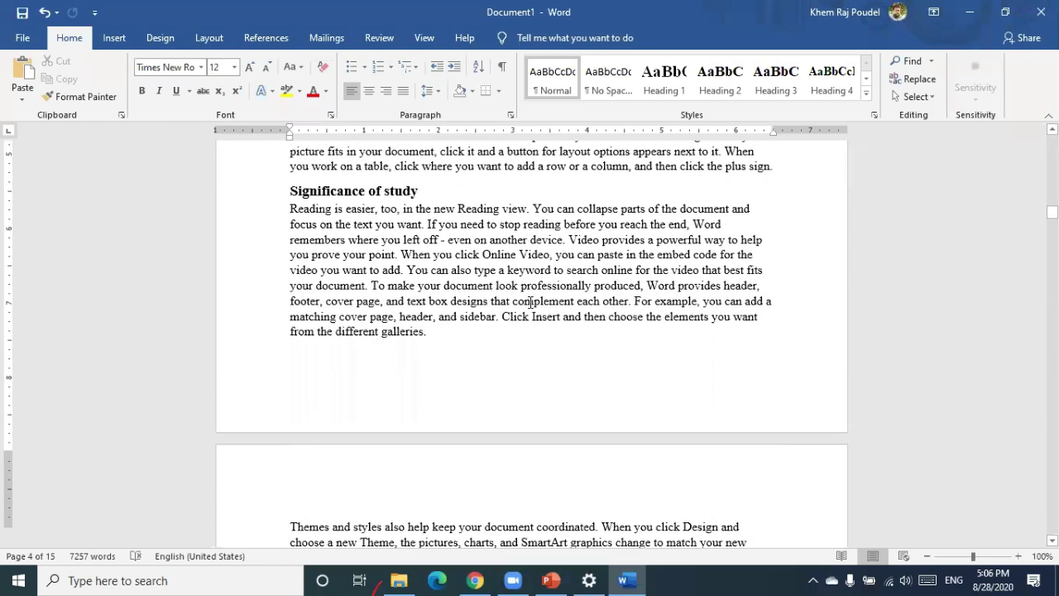
scroll(531, 302, "up", 10)
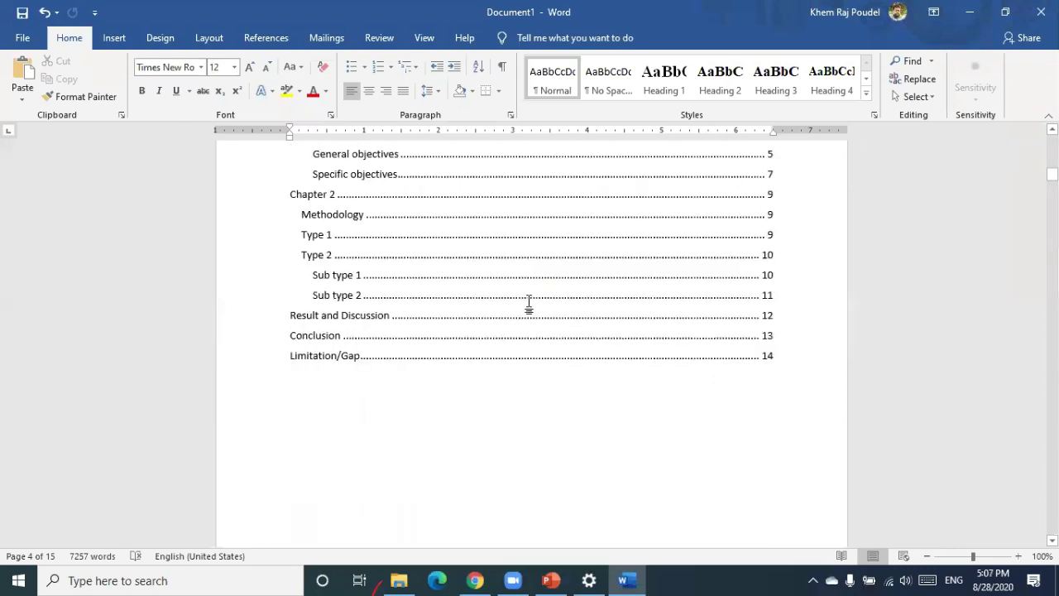
scroll(529, 303, "up", 10)
scroll(530, 331, "down", 2)
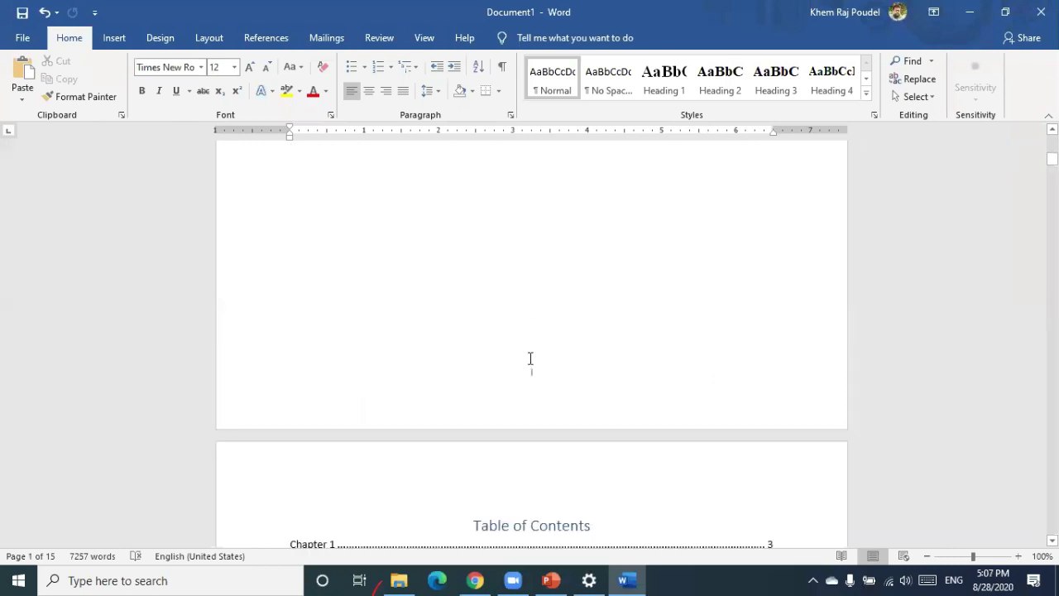
scroll(448, 346, "down", 5)
scroll(448, 346, "down", 15)
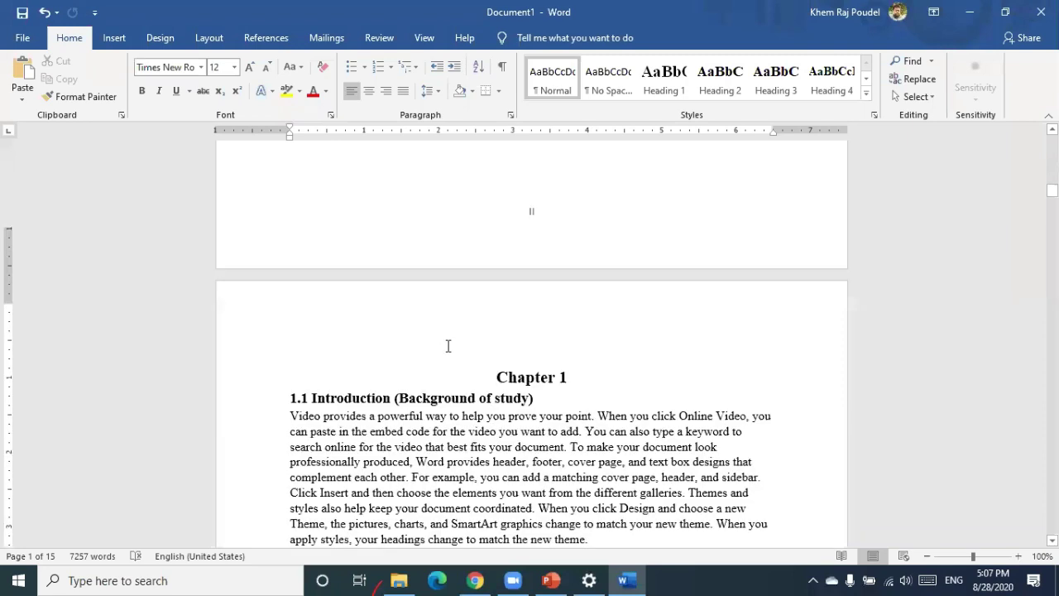
scroll(448, 346, "down", 7)
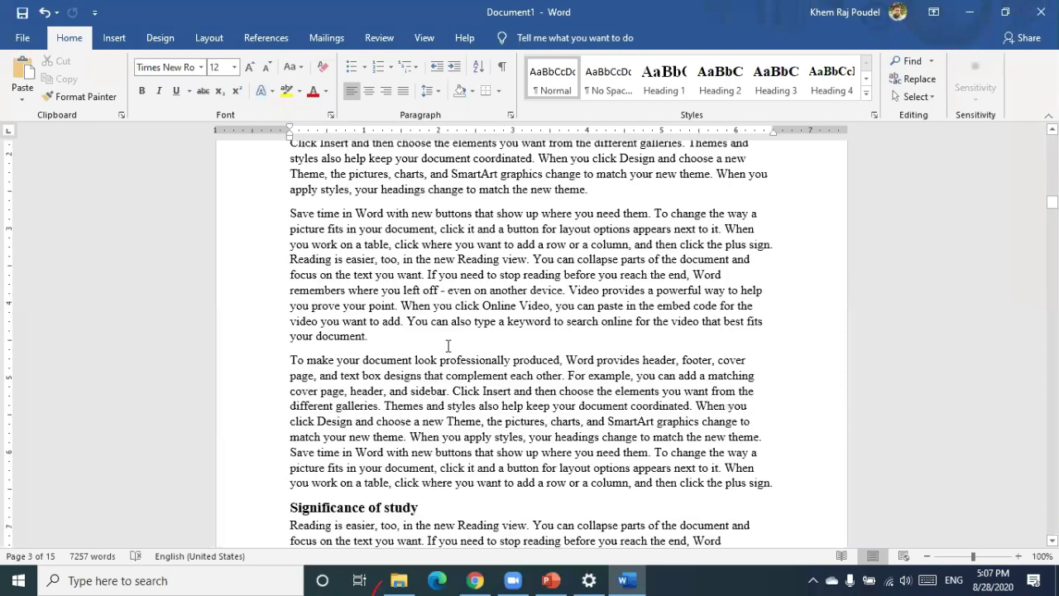
scroll(448, 346, "down", 4)
scroll(448, 346, "up", 11)
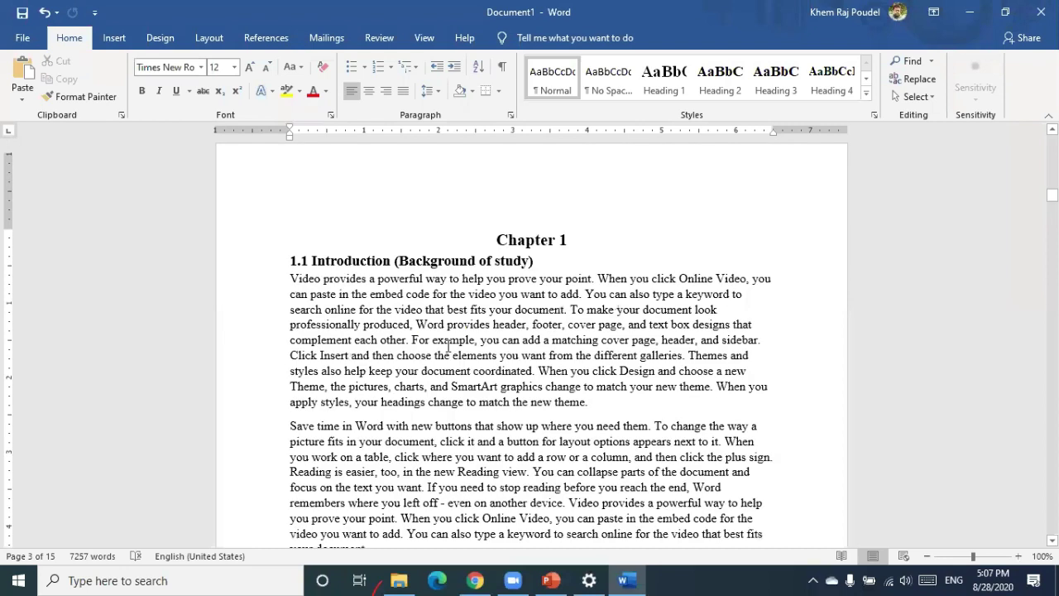
scroll(448, 346, "up", 4)
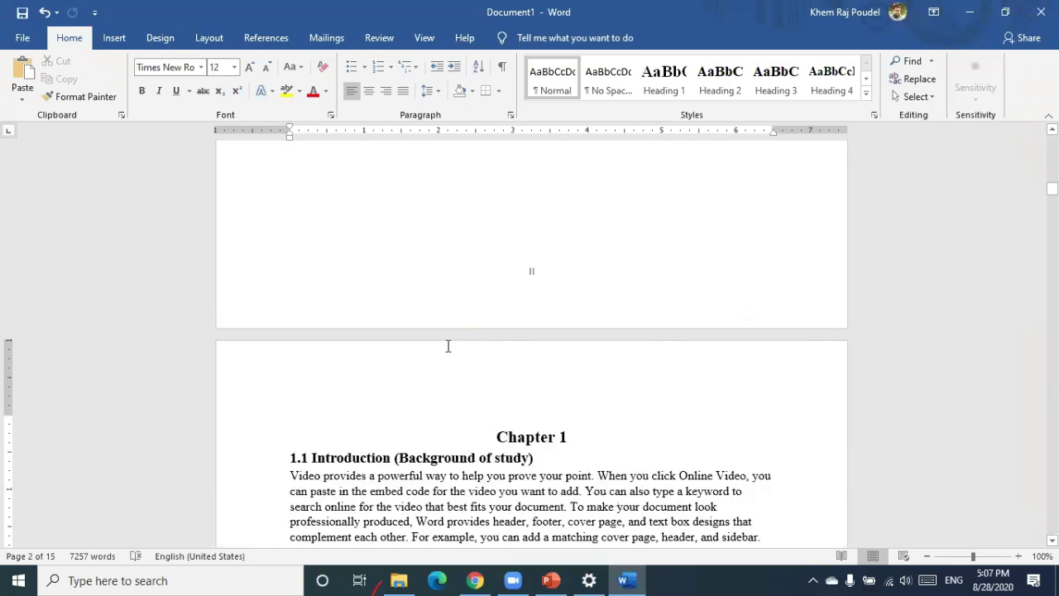
scroll(448, 346, "down", 6)
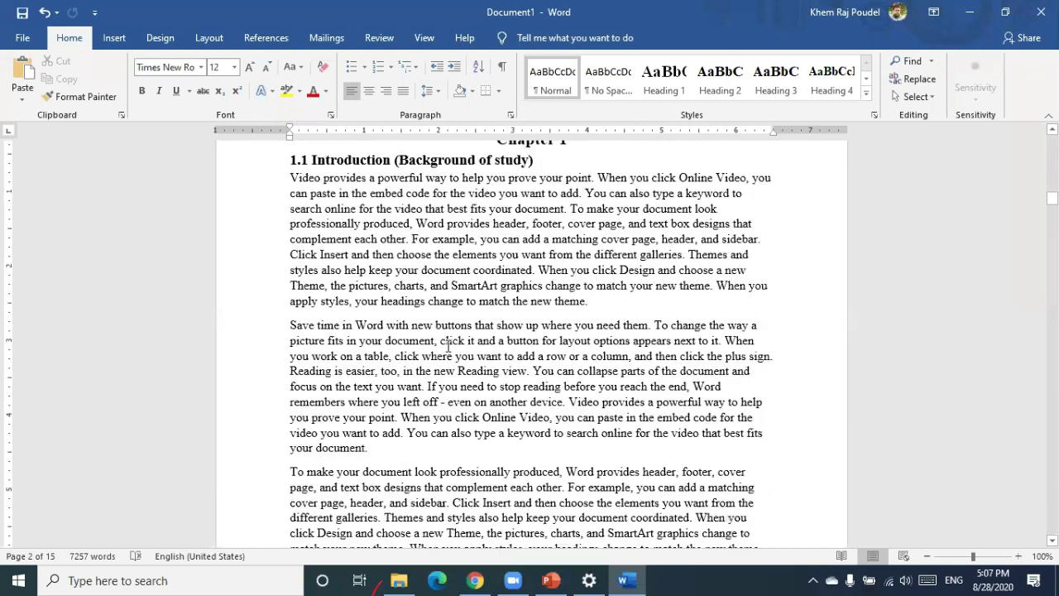
scroll(448, 346, "down", 7)
scroll(448, 345, "up", 4)
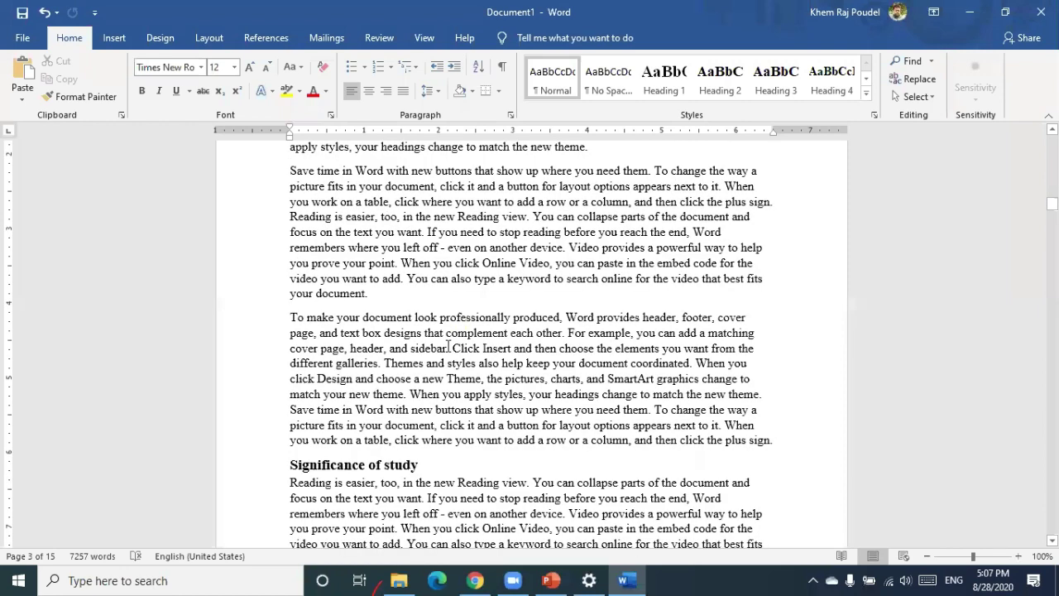
scroll(478, 403, "up", 10)
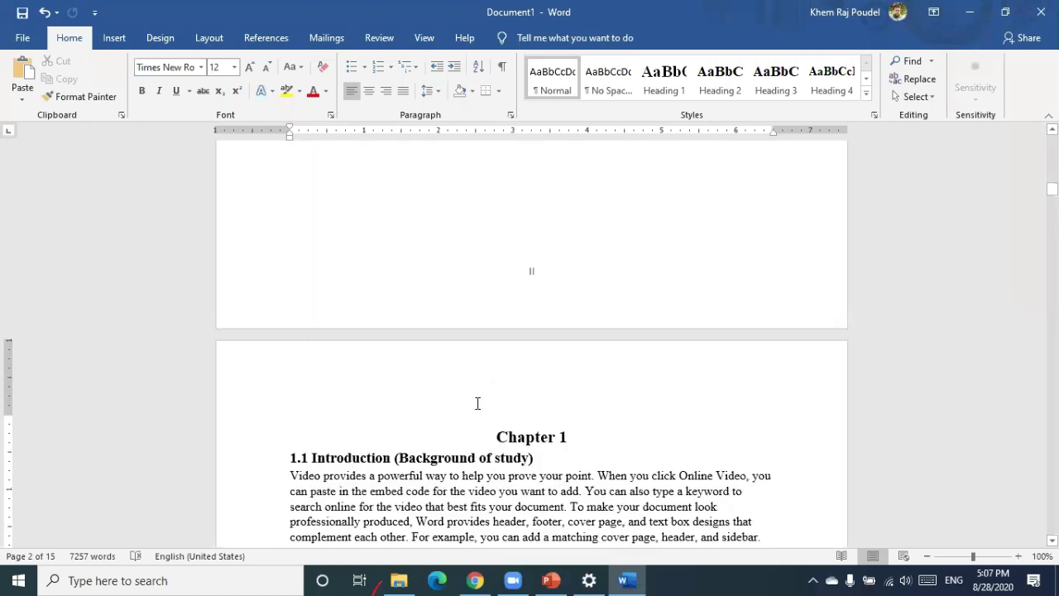
scroll(400, 417, "up", 15)
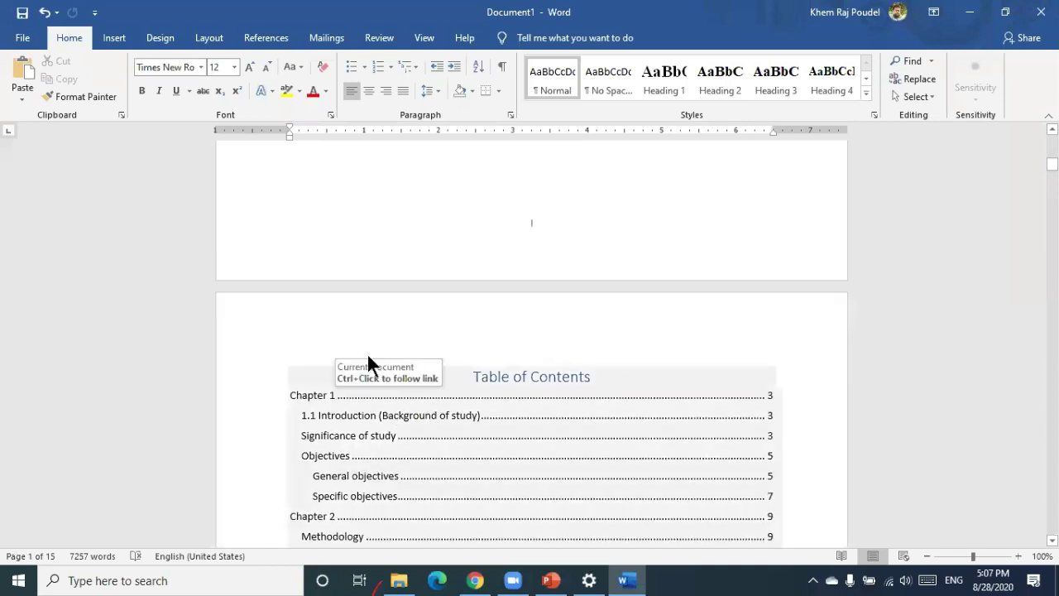
Update only the TOC page numbers, so Chapter 1 shows page 1 and Limitation/Gap page 12
left_click(367, 356)
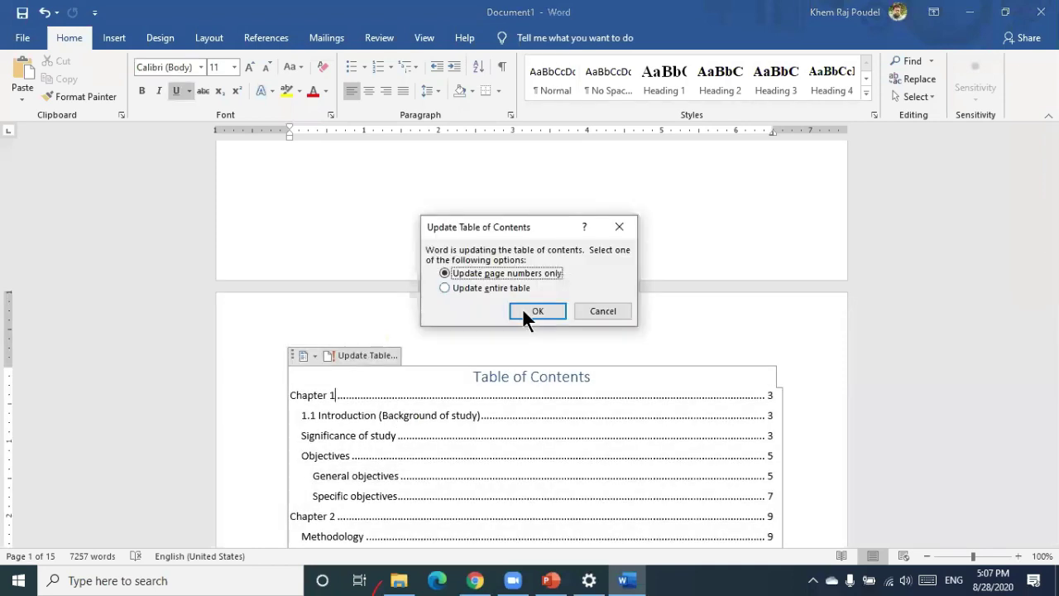
left_click(532, 312)
scroll(534, 404, "down", 3)
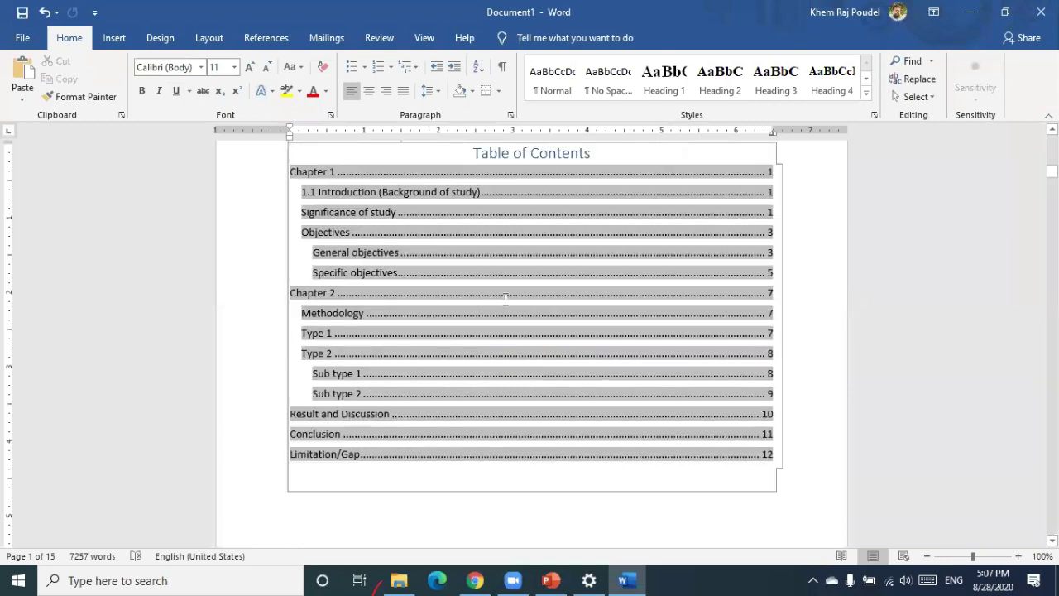
scroll(485, 413, "down", 5)
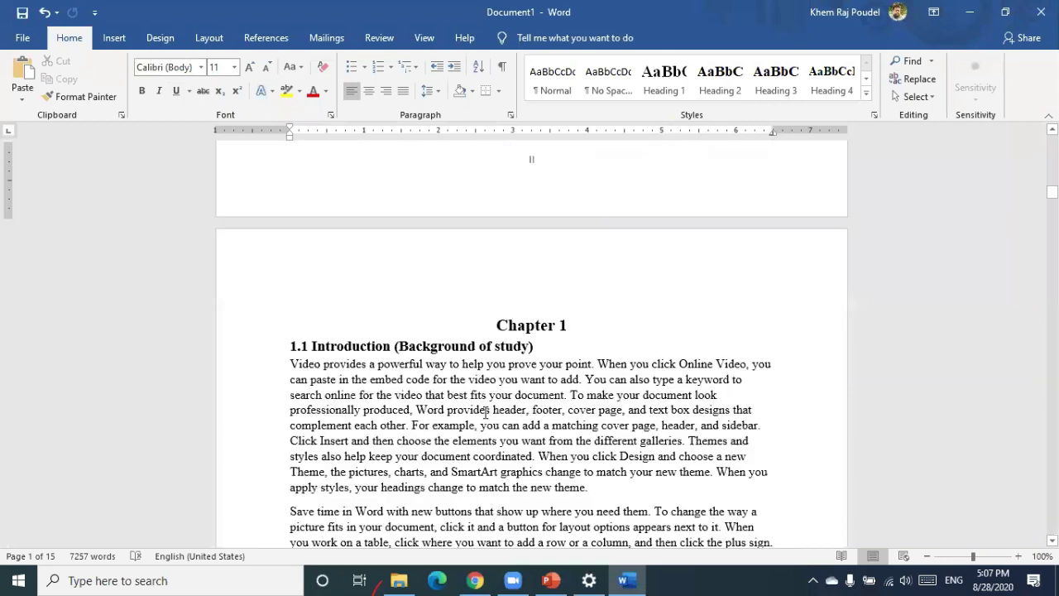
scroll(455, 343, "up", 5)
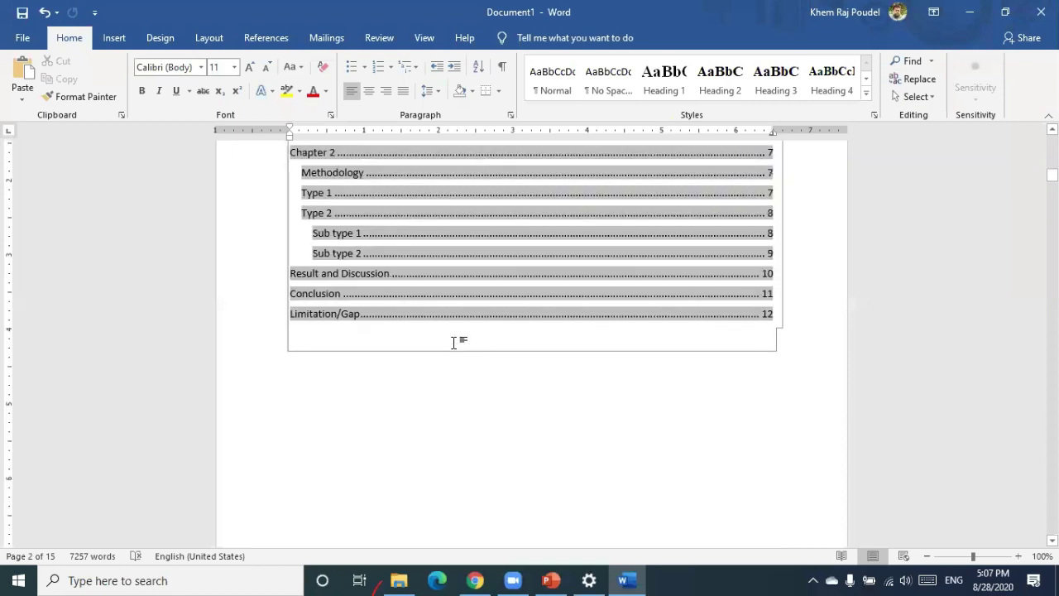
scroll(454, 340, "down", 3)
scroll(453, 340, "up", 2)
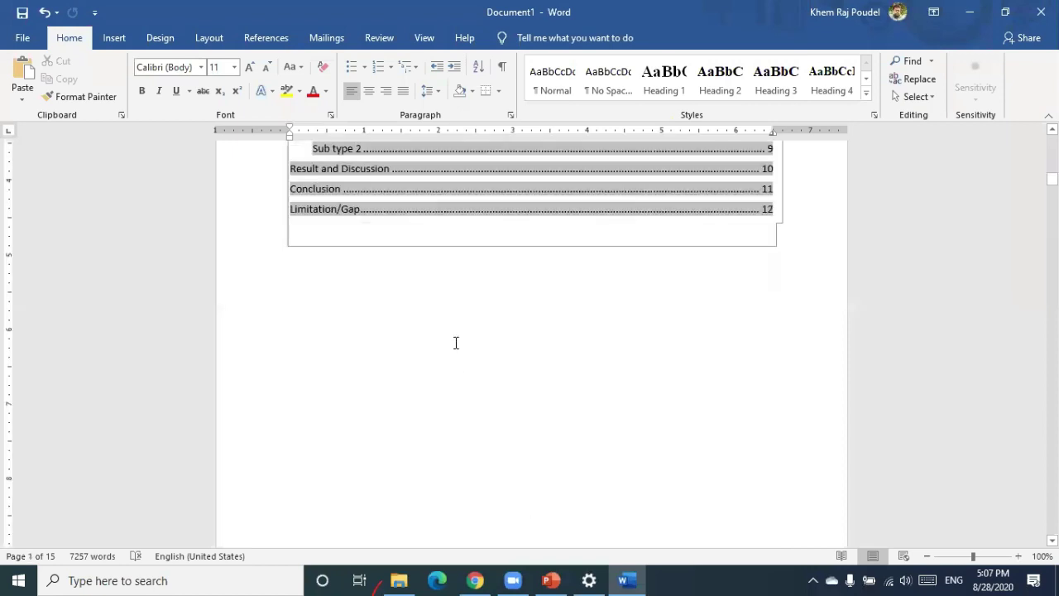
Show the white space between pages and scroll through the 15-page document
double_click(460, 302)
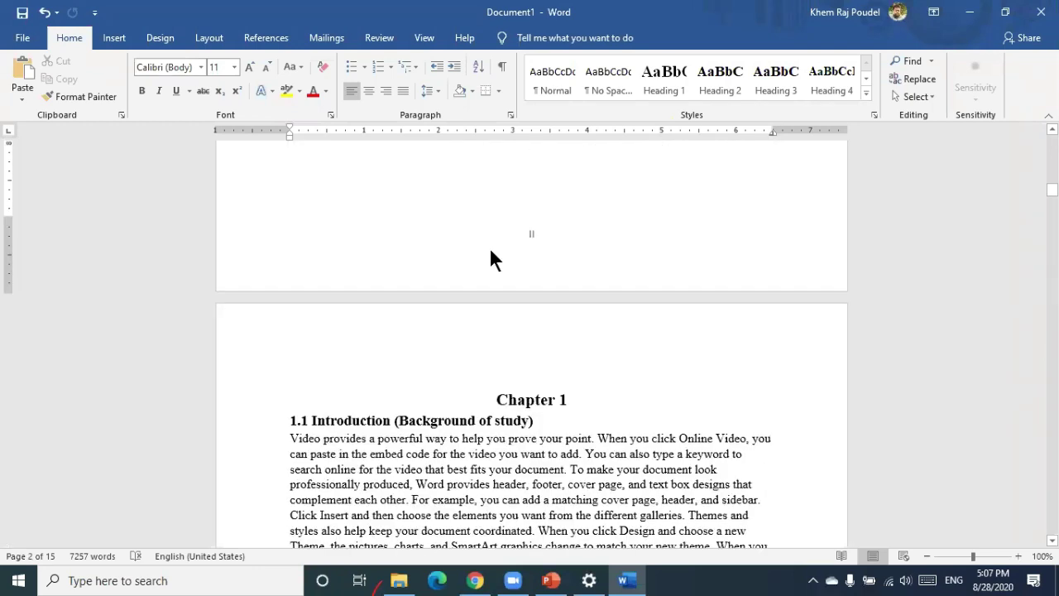
scroll(492, 249, "down", 3)
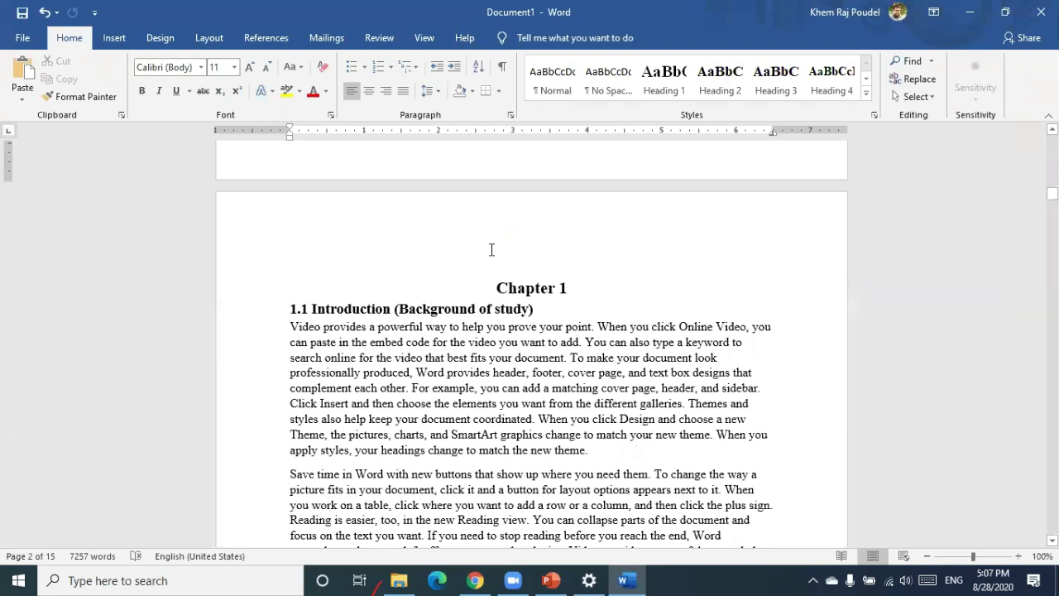
scroll(536, 389, "down", 7)
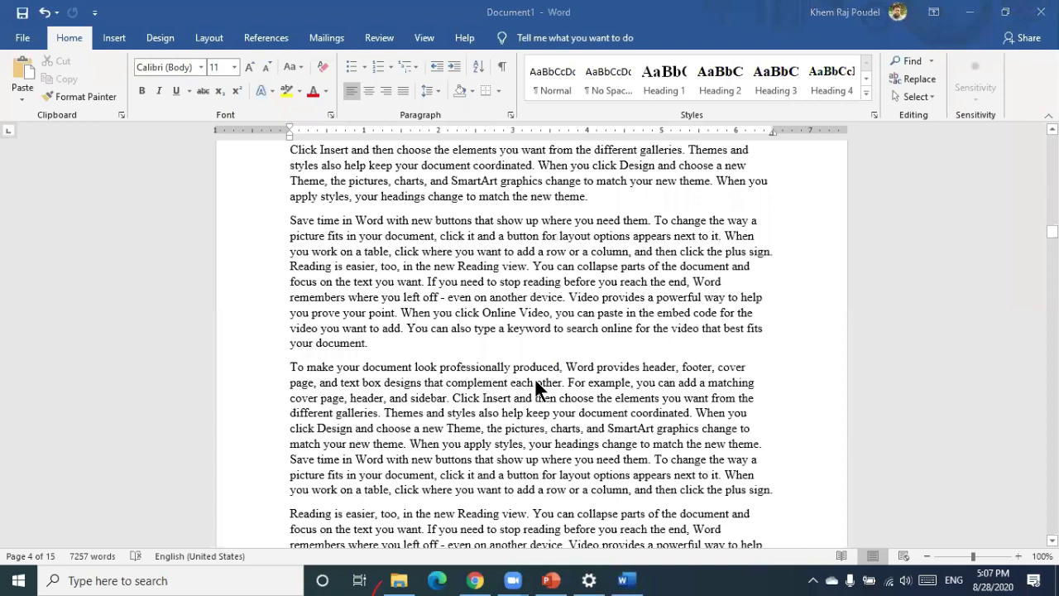
scroll(536, 389, "down", 10)
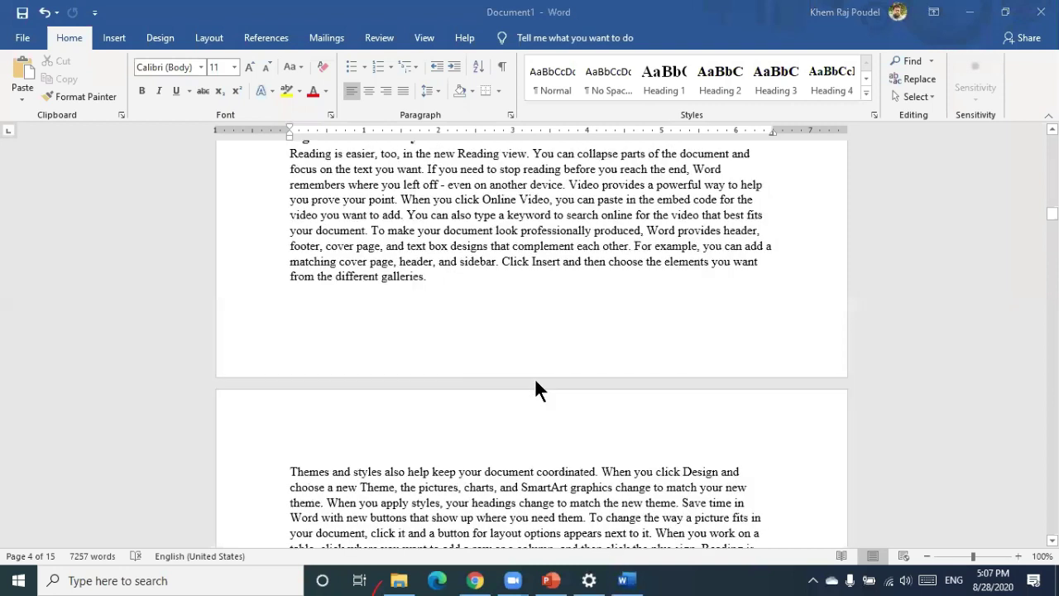
scroll(536, 389, "up", 10)
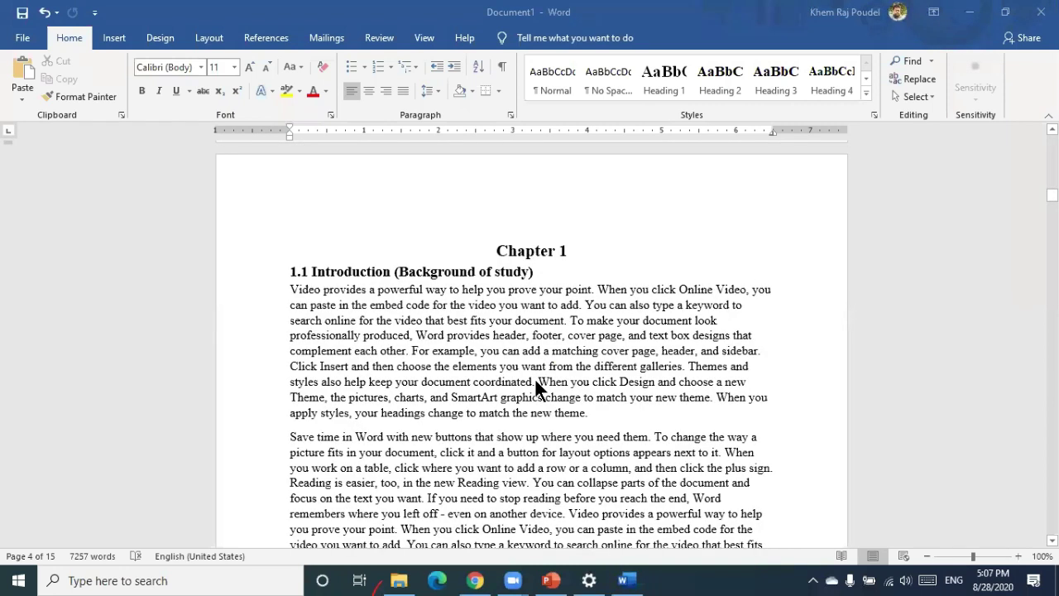
Put the cursor at the start of the Chapter 1 heading and bring up the Layout tab
left_click(499, 251)
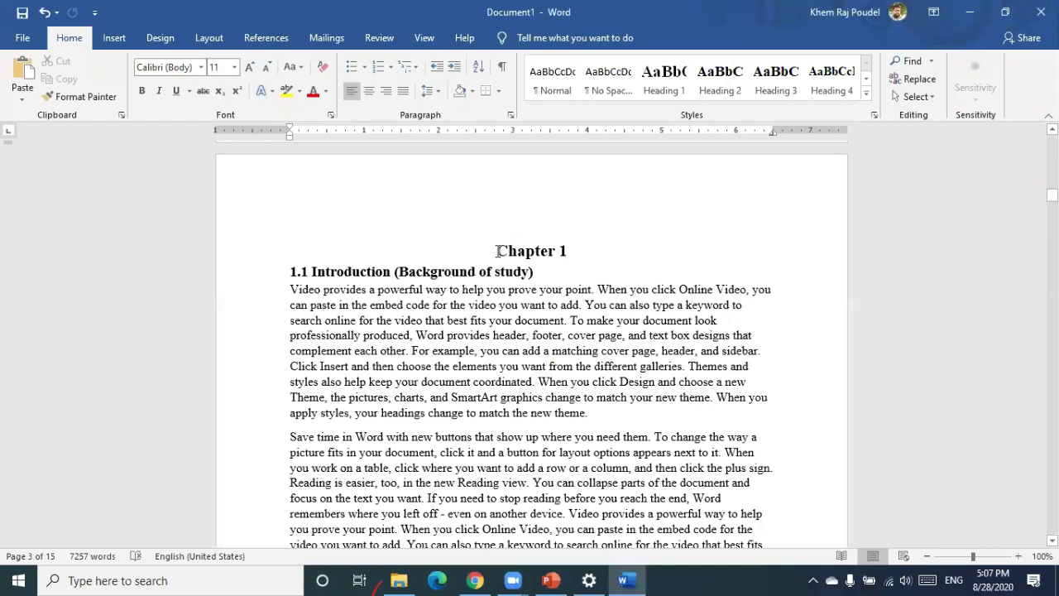
left_click(497, 250)
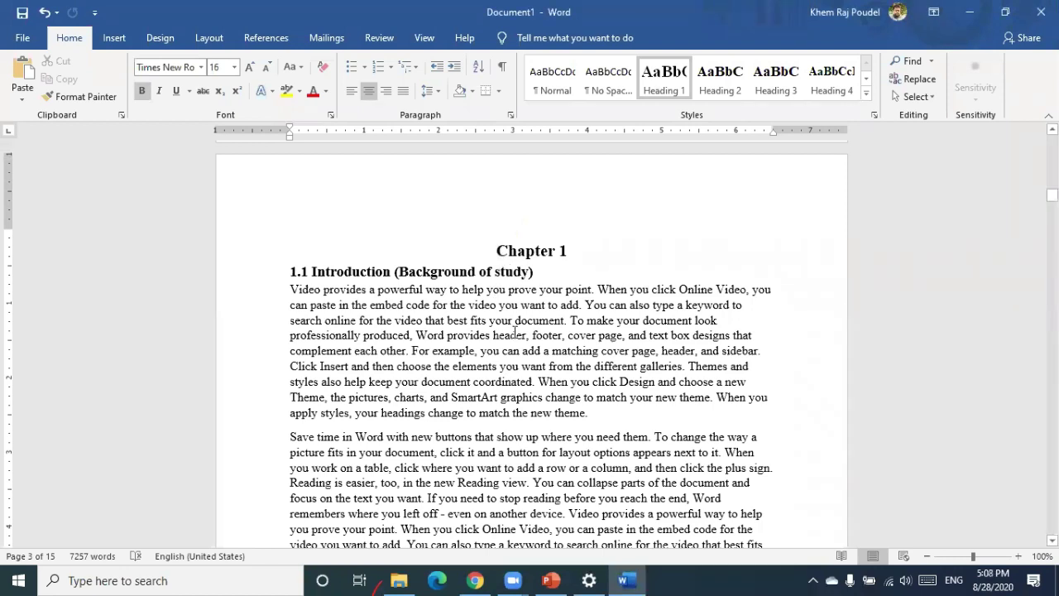
left_click(481, 308)
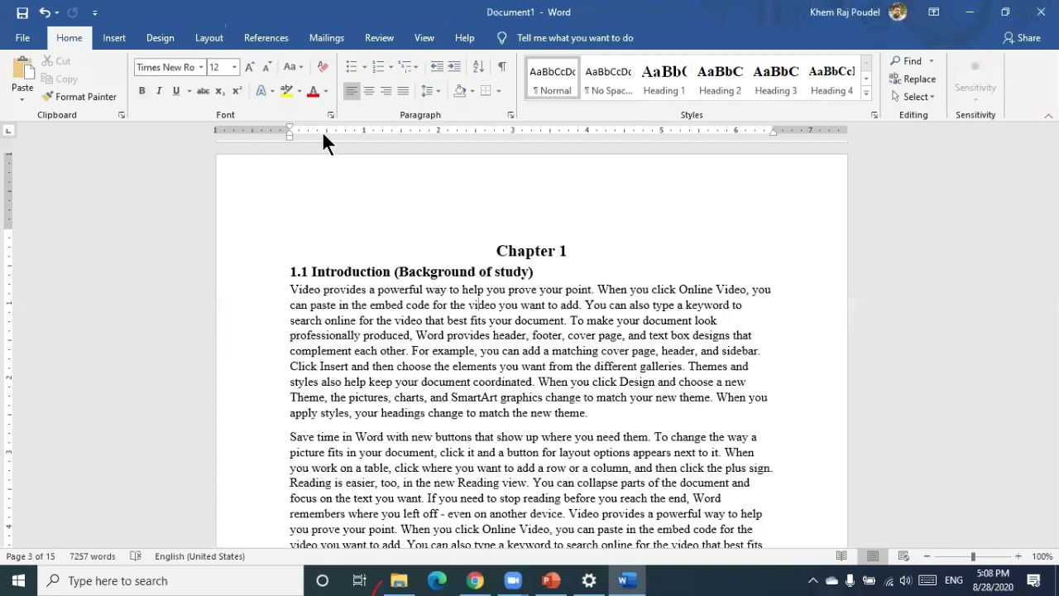
left_click(499, 251)
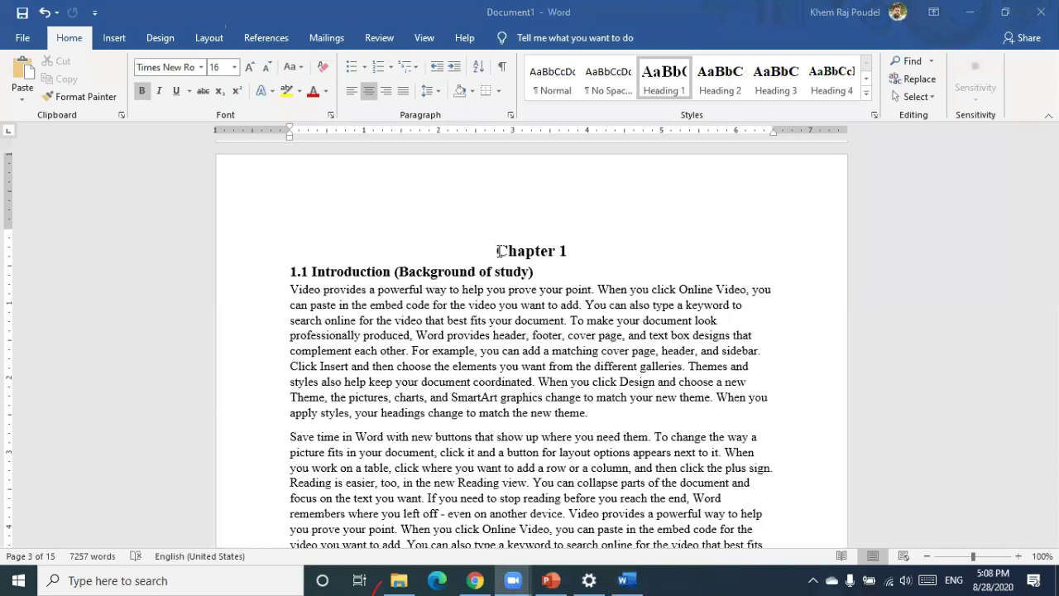
left_click(208, 40)
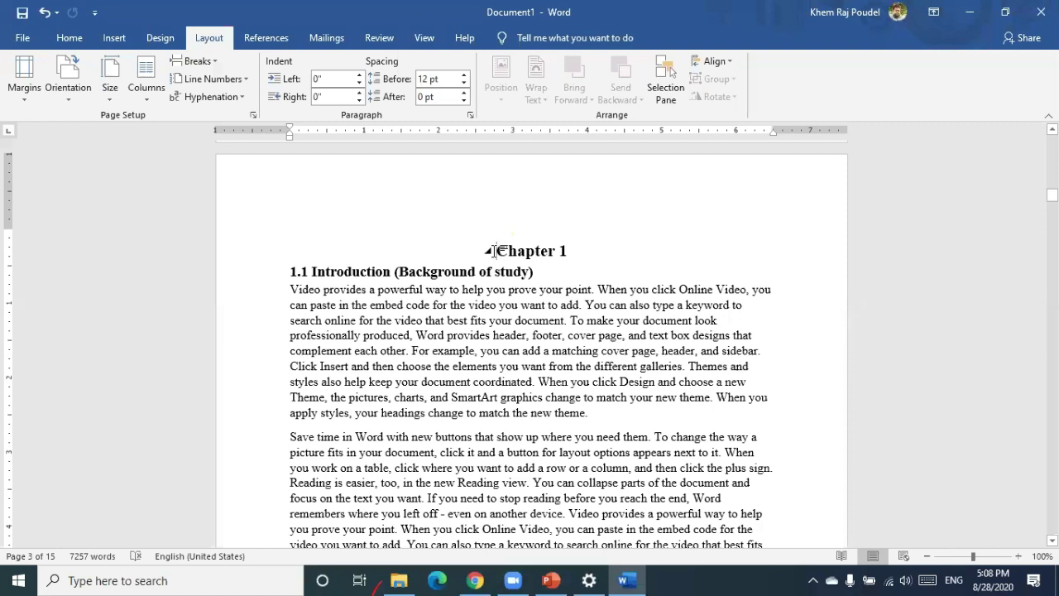
Insert a continuous section break immediately before the Chapter 1 heading
left_click(215, 61)
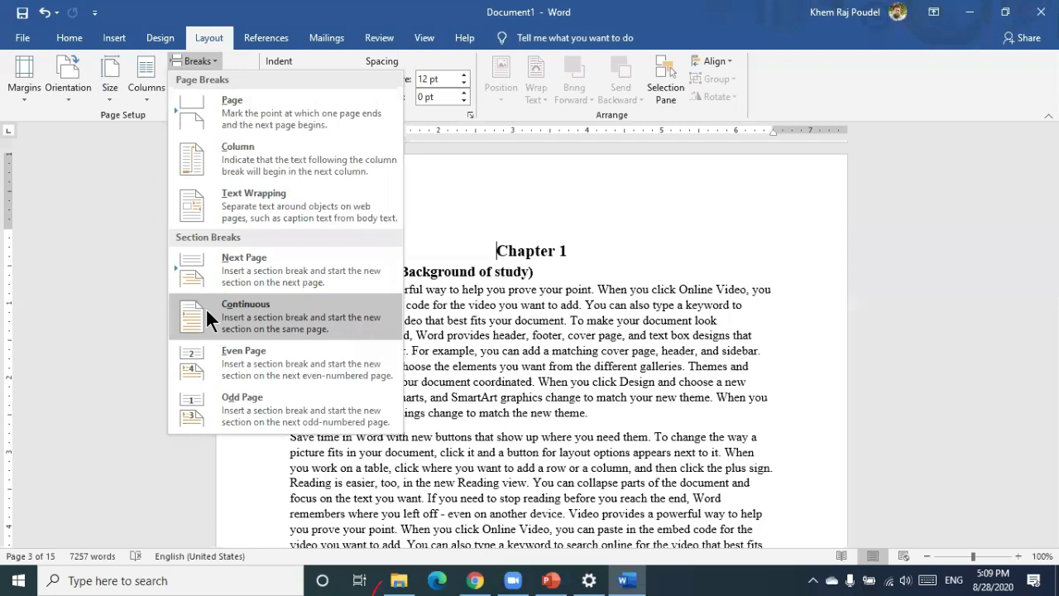
left_click(205, 307)
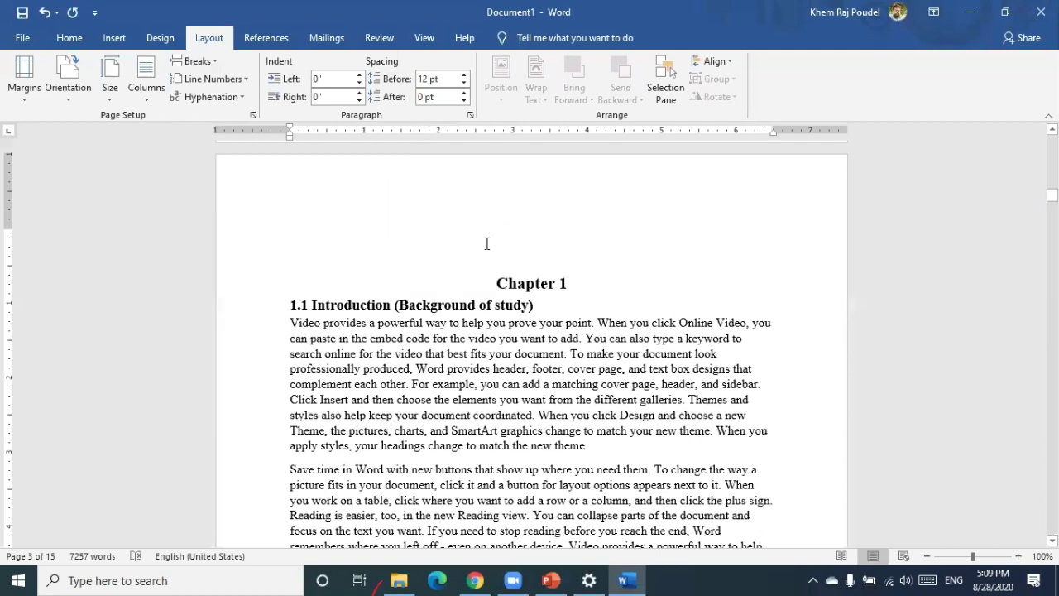
Edit the footer at the bottom of the Chapter 1 page, where Section 2 shows page 1
scroll(487, 243, "down", 8)
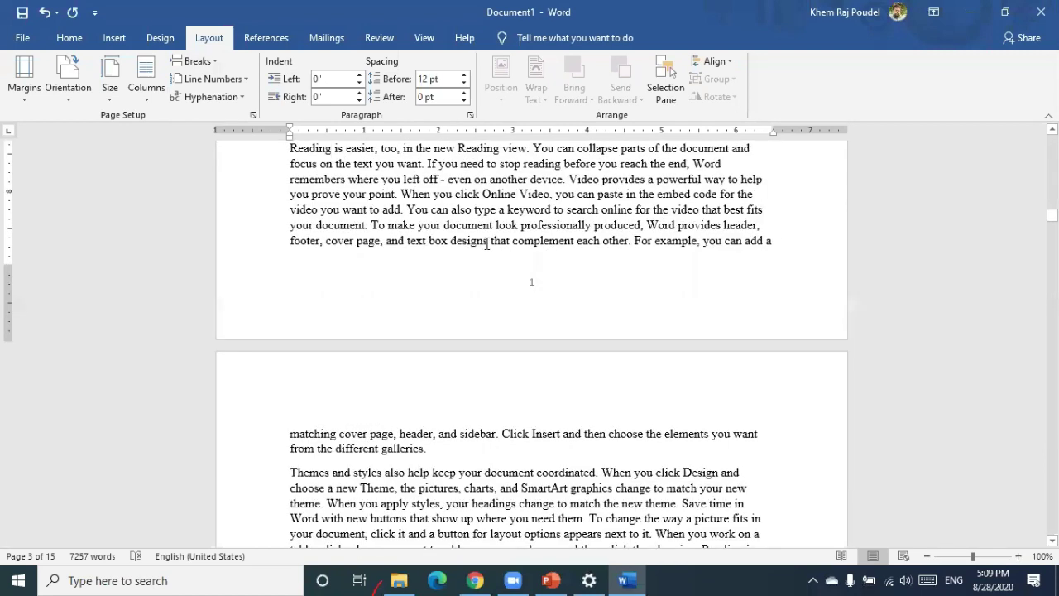
scroll(470, 287, "up", 2)
scroll(469, 290, "up", 13)
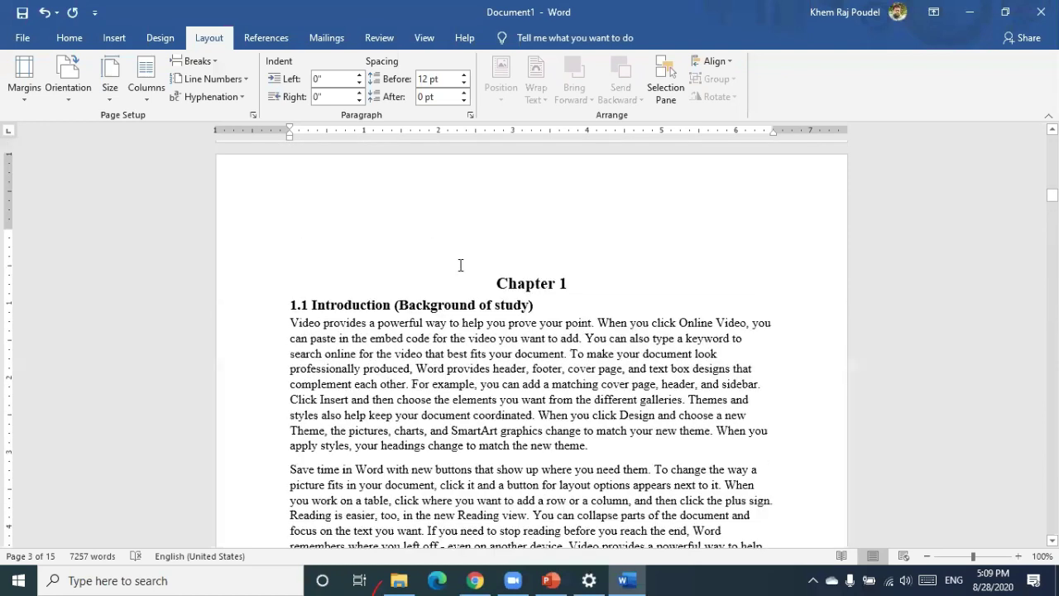
scroll(461, 264, "down", 9)
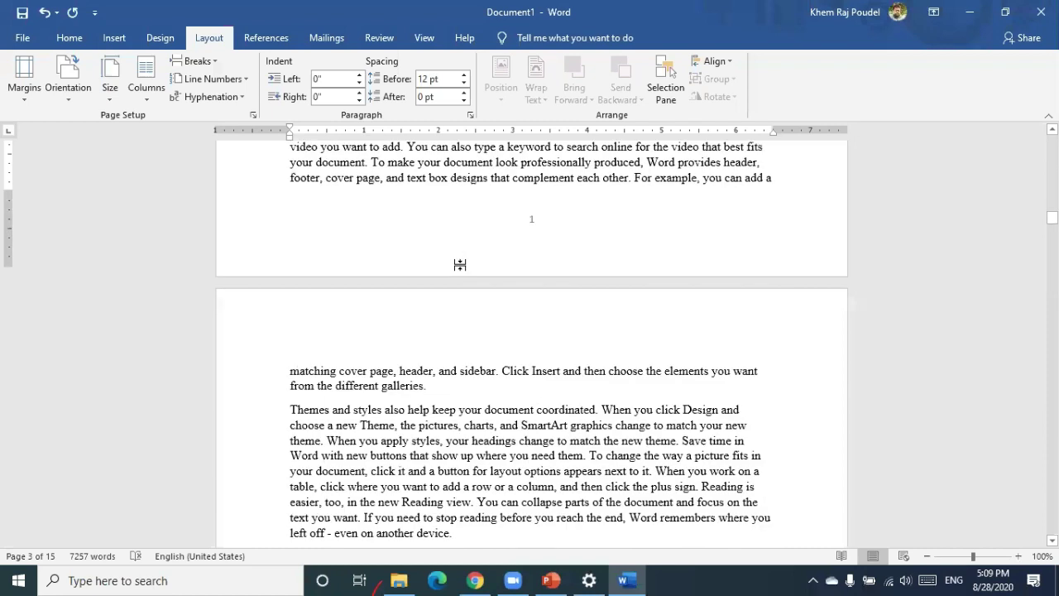
scroll(536, 214, "down", 1)
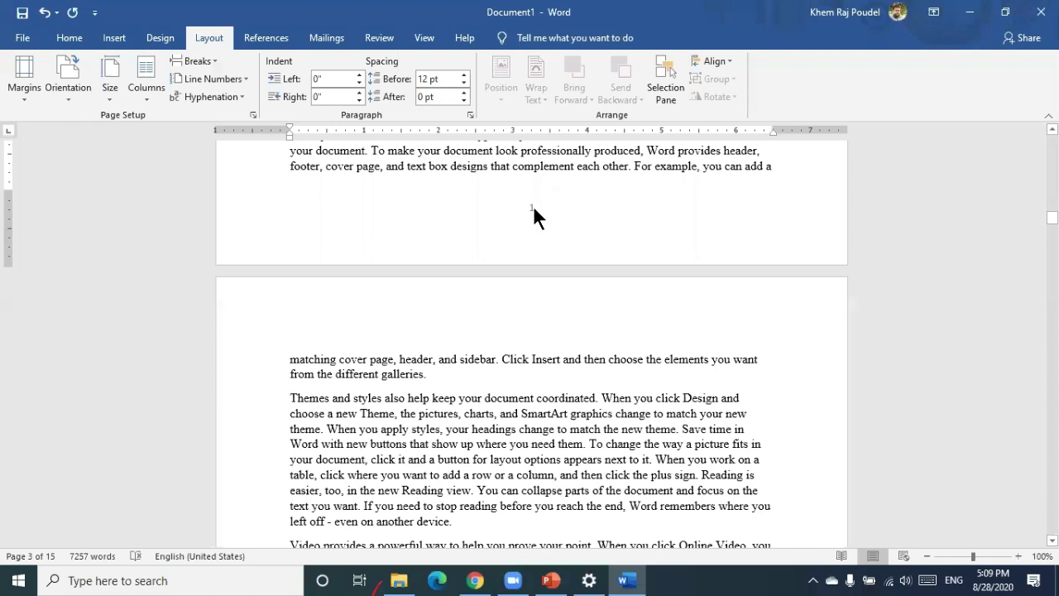
double_click(533, 207)
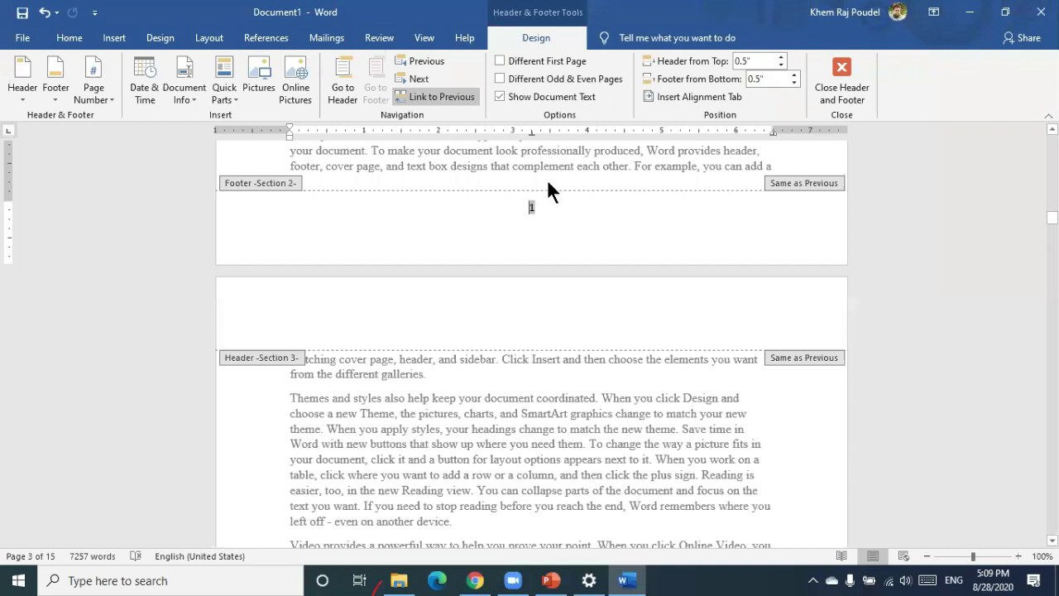
Re-enter the footer and set Section 2's page numbering to continue from the previous section
double_click(547, 179)
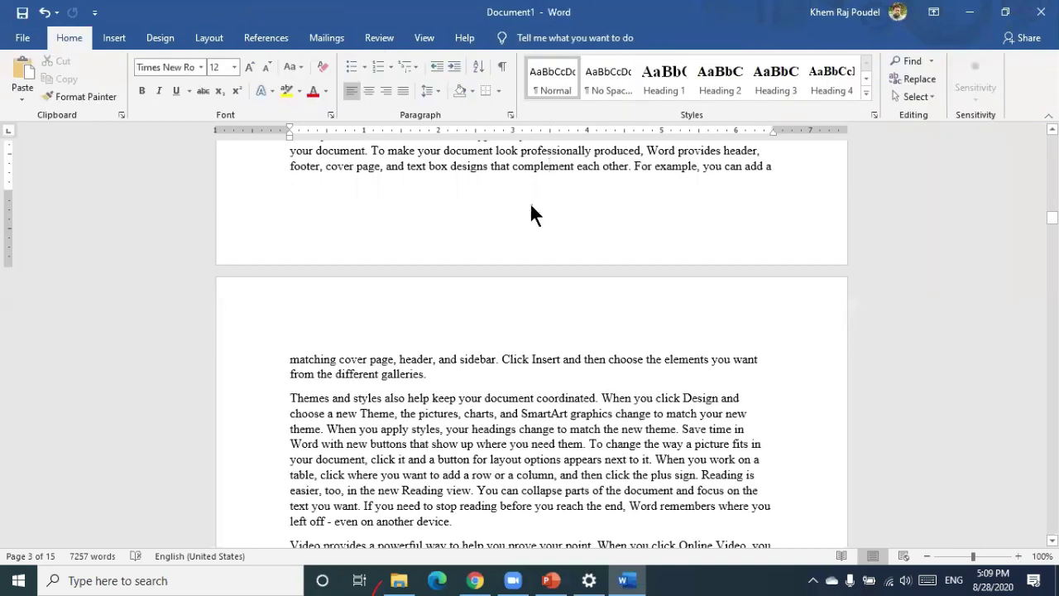
left_click(532, 204)
double_click(532, 205)
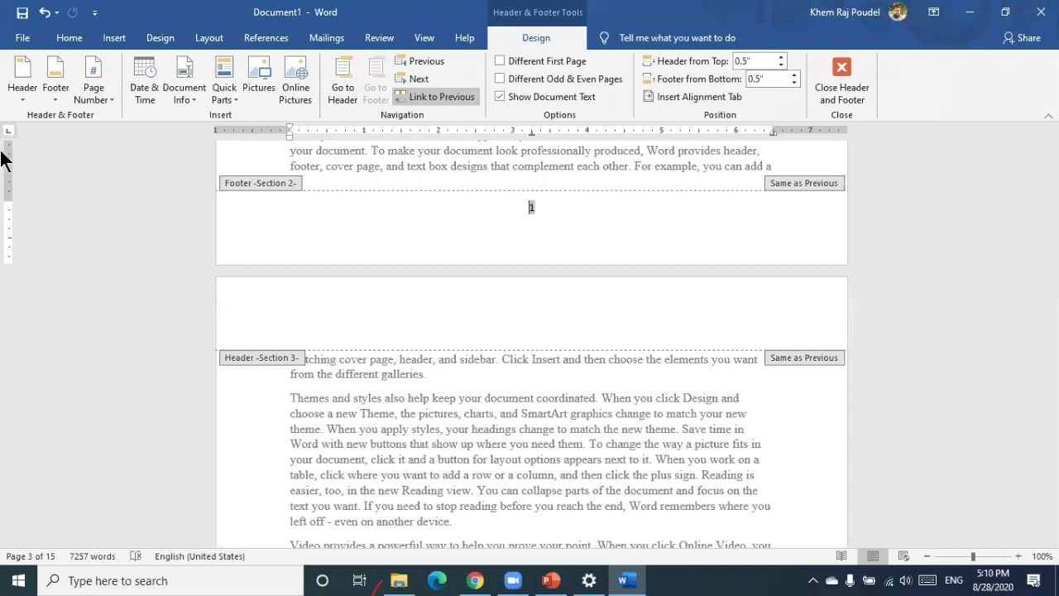
left_click(100, 93)
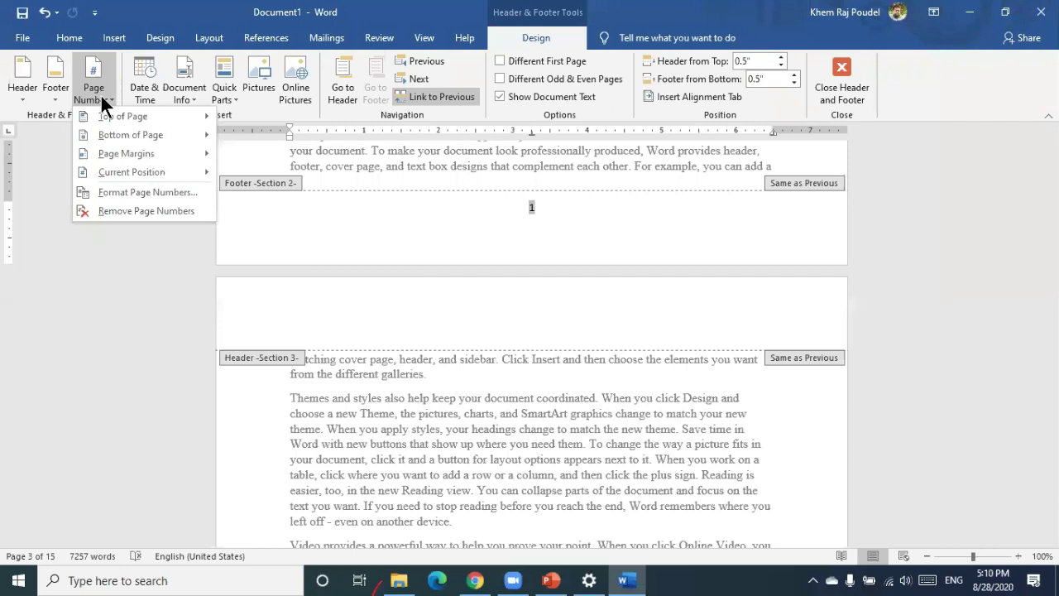
left_click(121, 192)
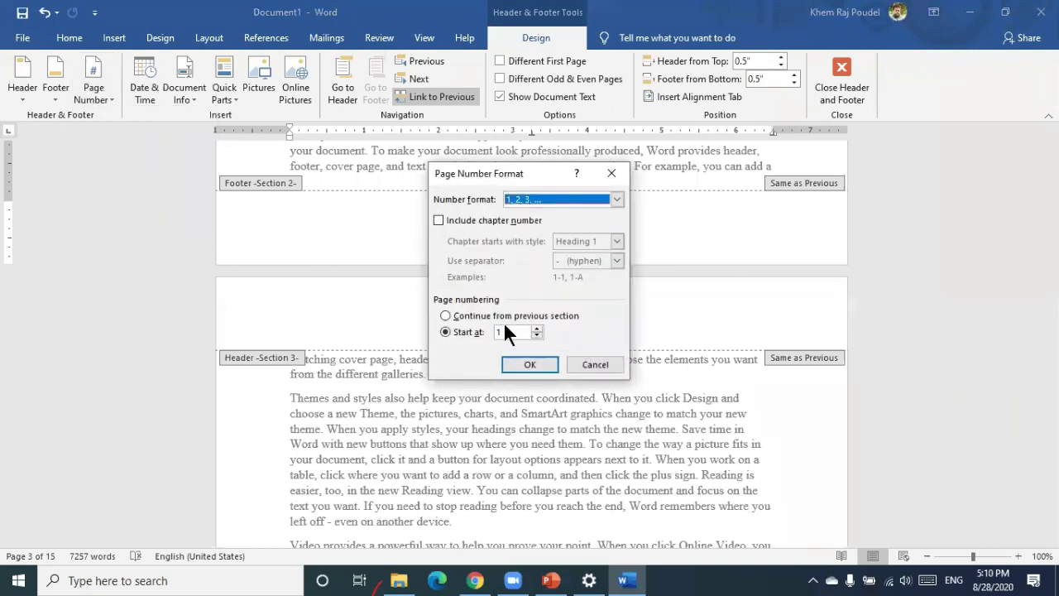
left_click(453, 316)
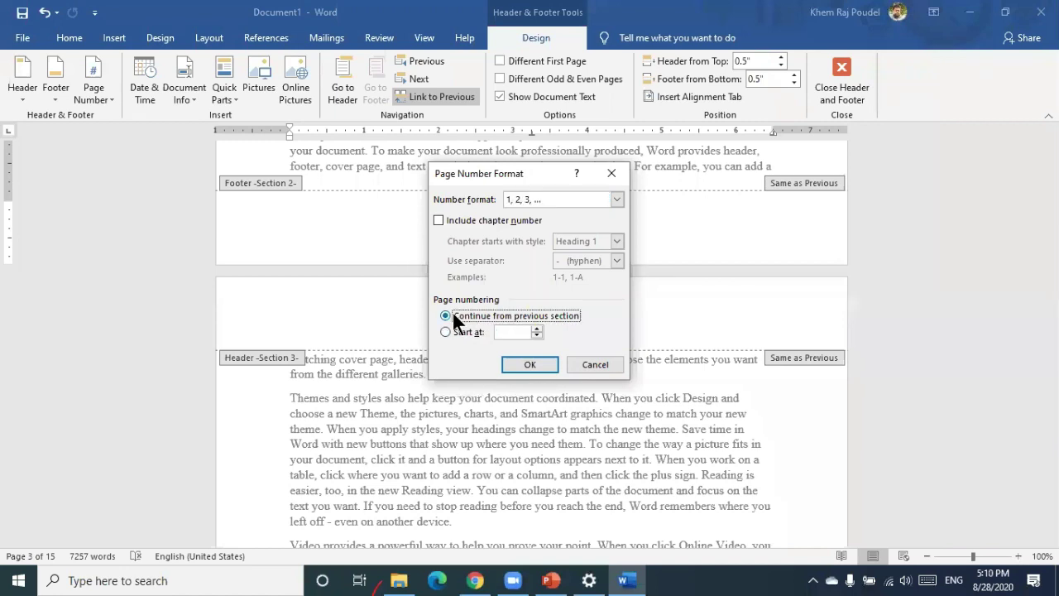
left_click(542, 363)
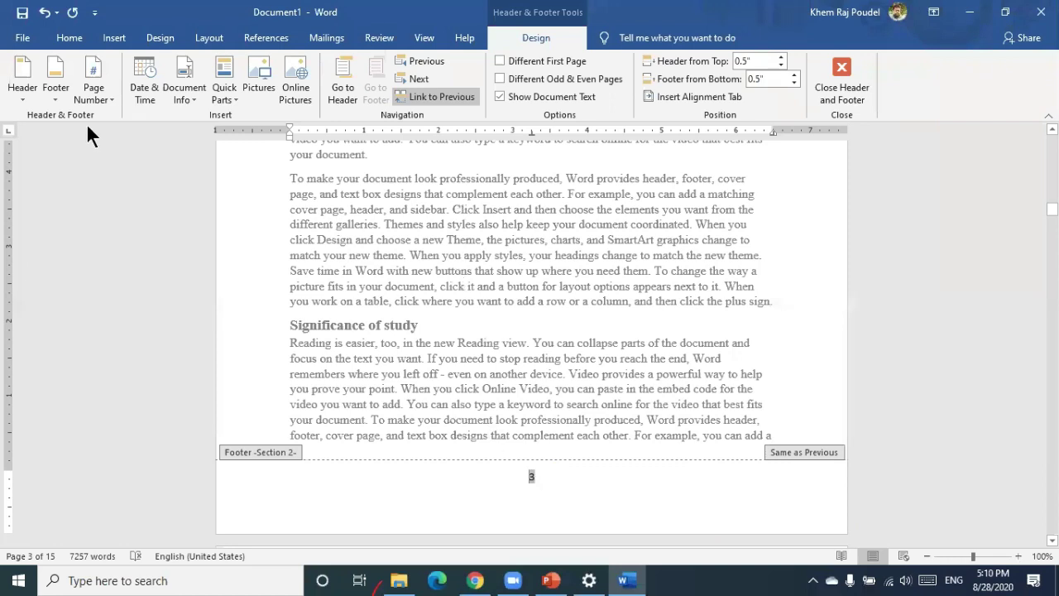
Change Section 2's page number format to start at 1, so its footer reads 1
left_click(94, 97)
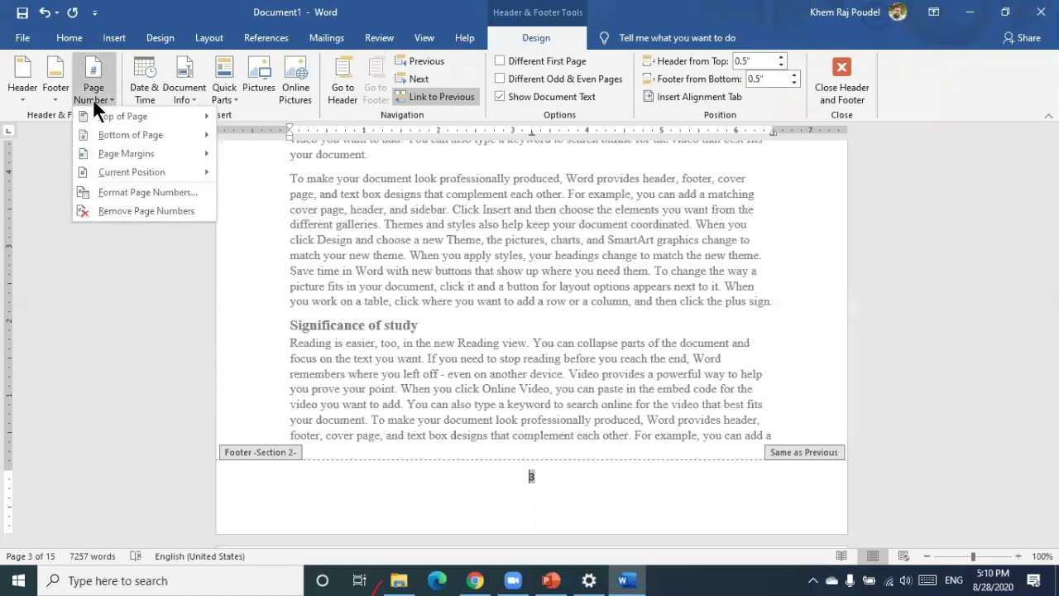
left_click(118, 191)
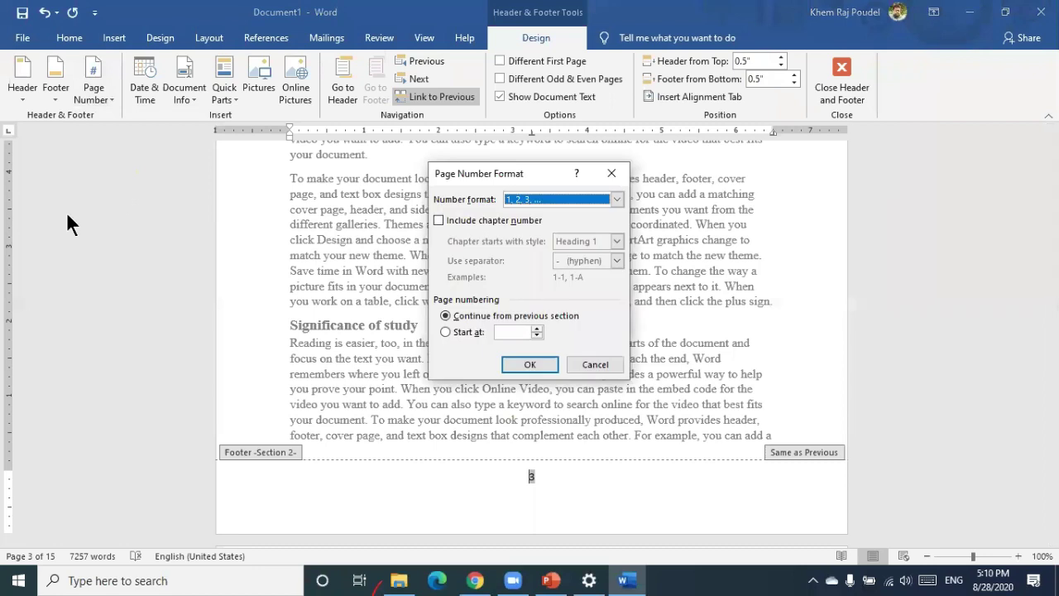
left_click(446, 332)
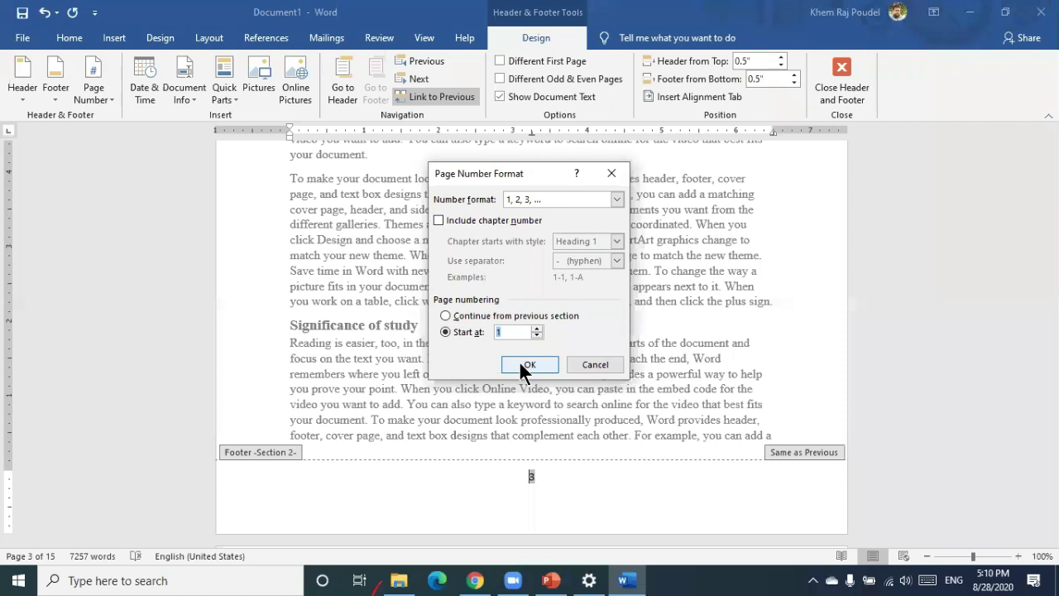
left_click(522, 365)
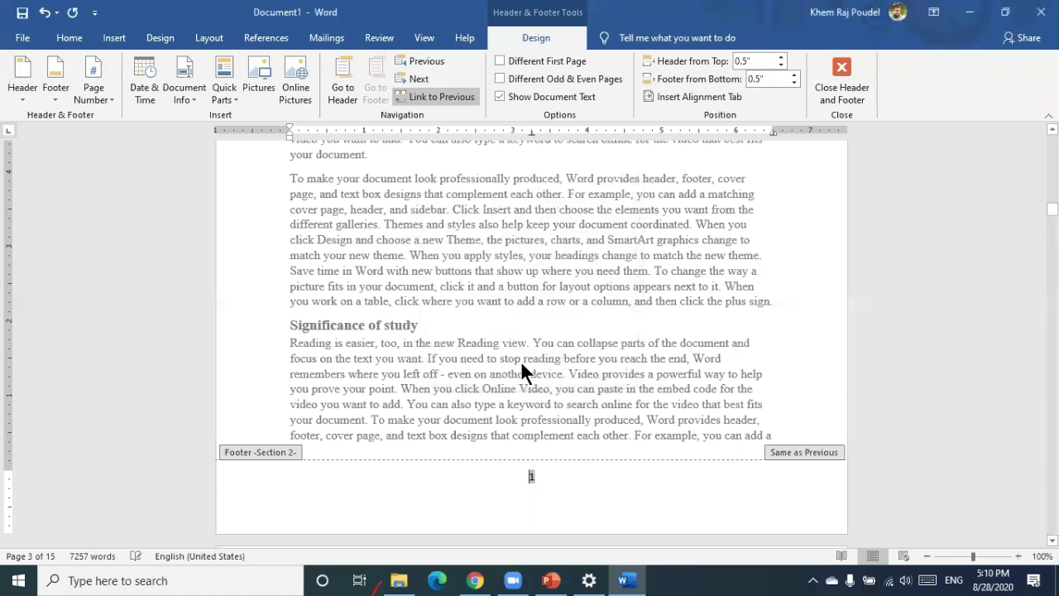
Leave the footer and add a blank line before the General objectives heading
double_click(540, 314)
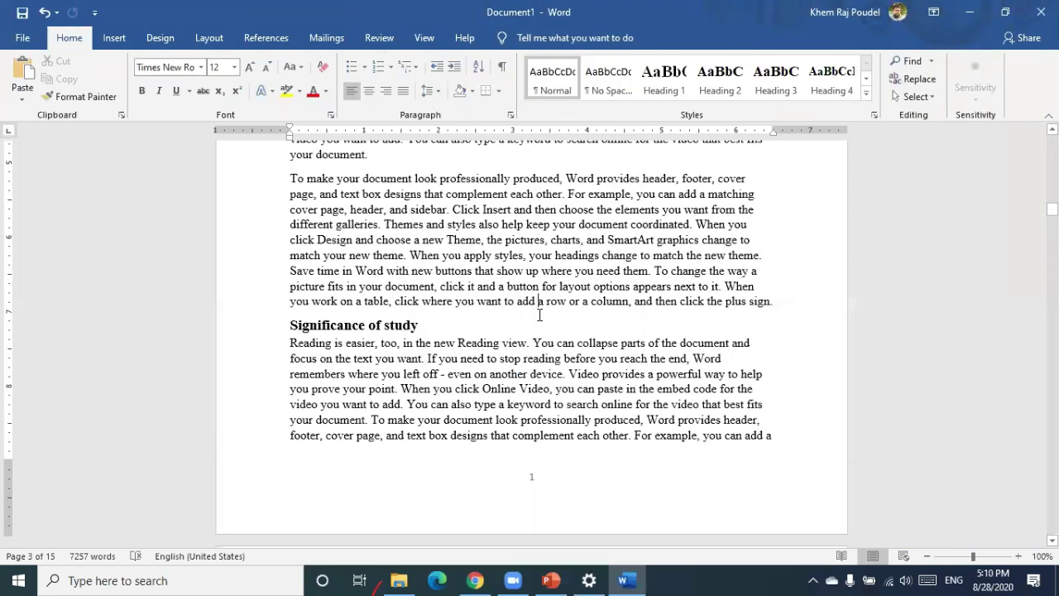
scroll(539, 314, "up", 5)
scroll(530, 316, "down", 8)
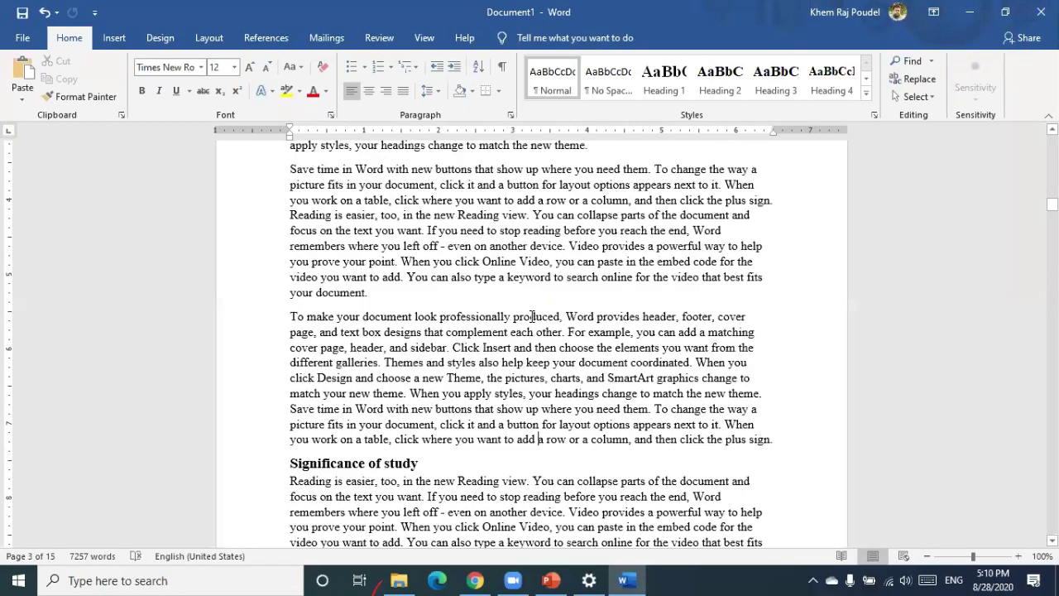
scroll(531, 318, "down", 20)
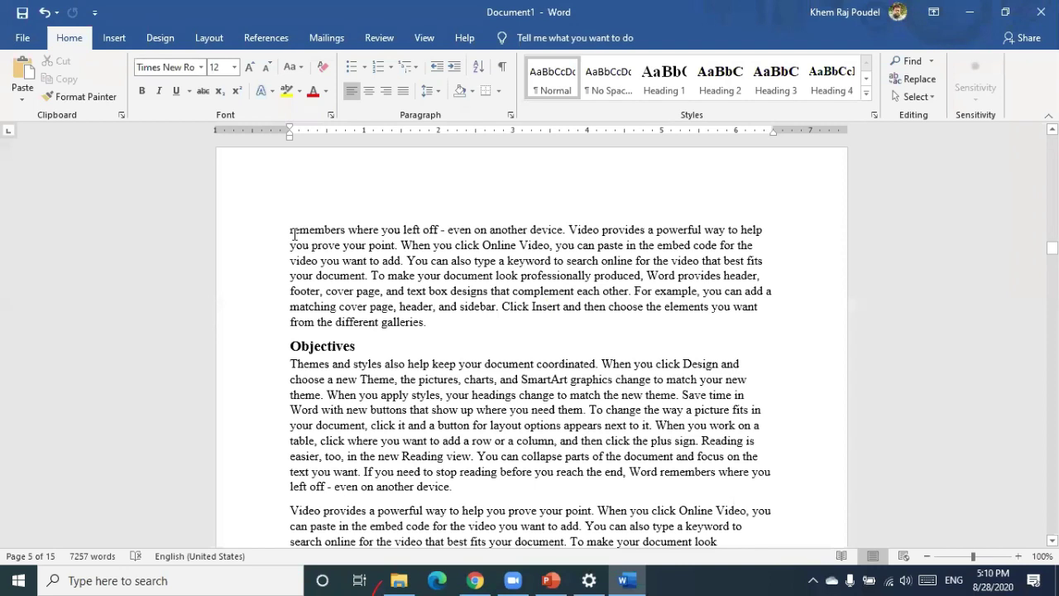
left_click(292, 228)
scroll(292, 226, "down", 7)
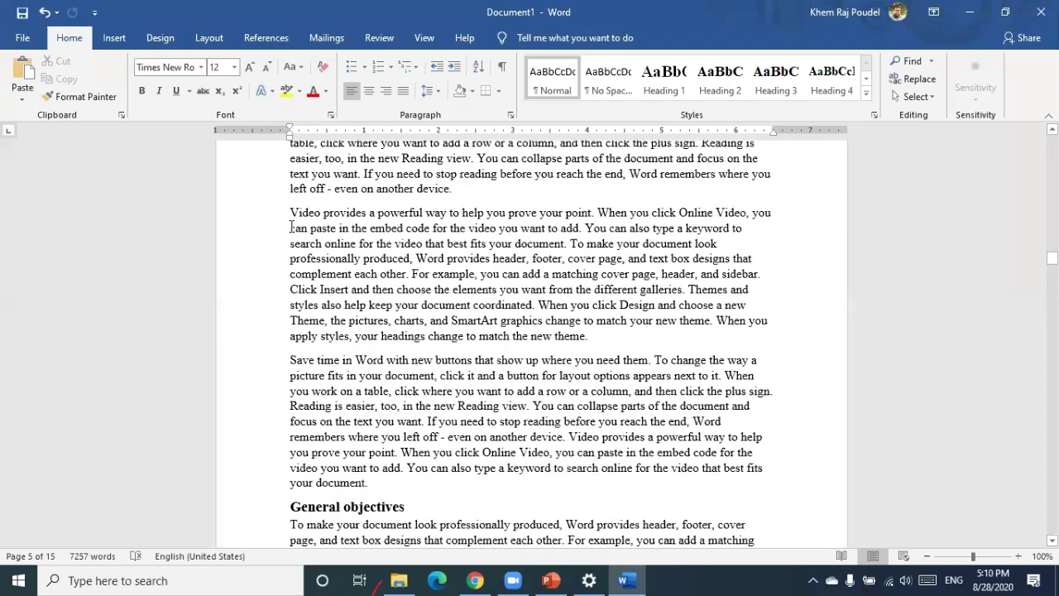
scroll(290, 227, "down", 10)
scroll(290, 226, "up", 2)
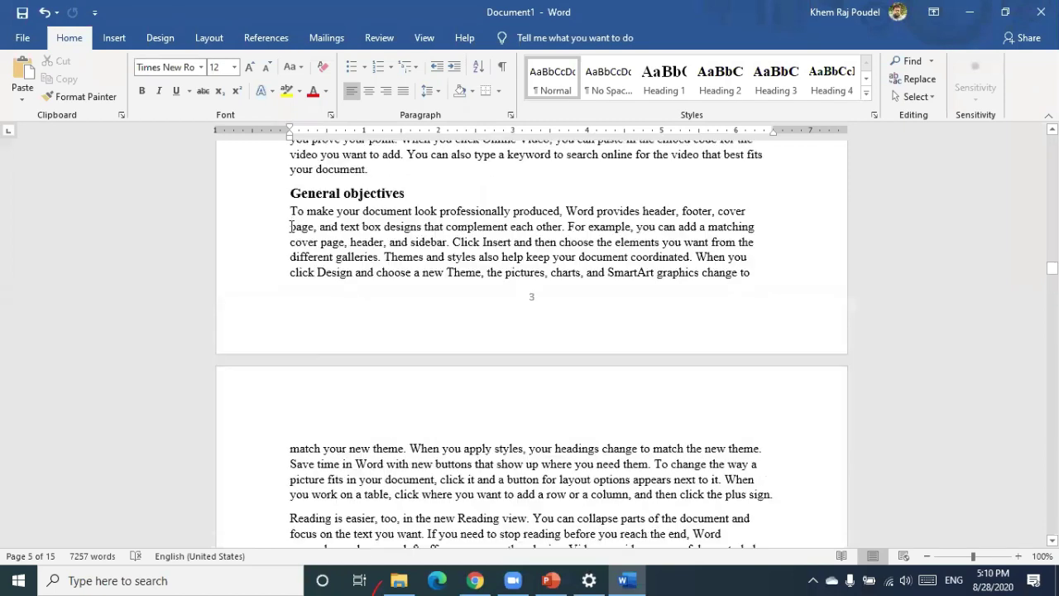
scroll(290, 216, "up", 1)
left_click(291, 209)
key("Return")
key("Return")
key("Return")
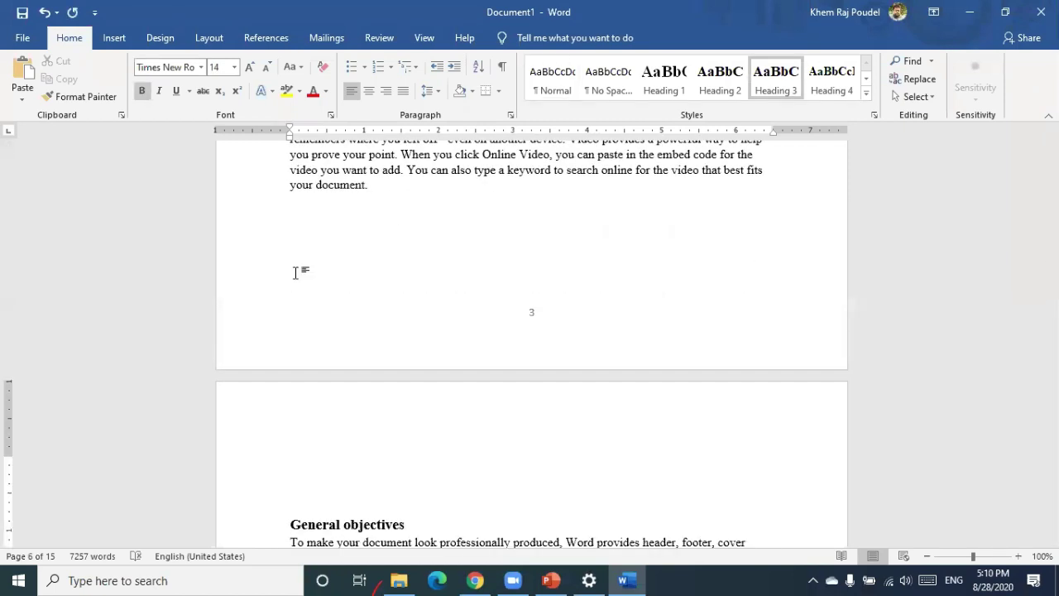
Adjust the blank lines above General objectives until the heading starts page 6
key("BackSpace")
key("BackSpace")
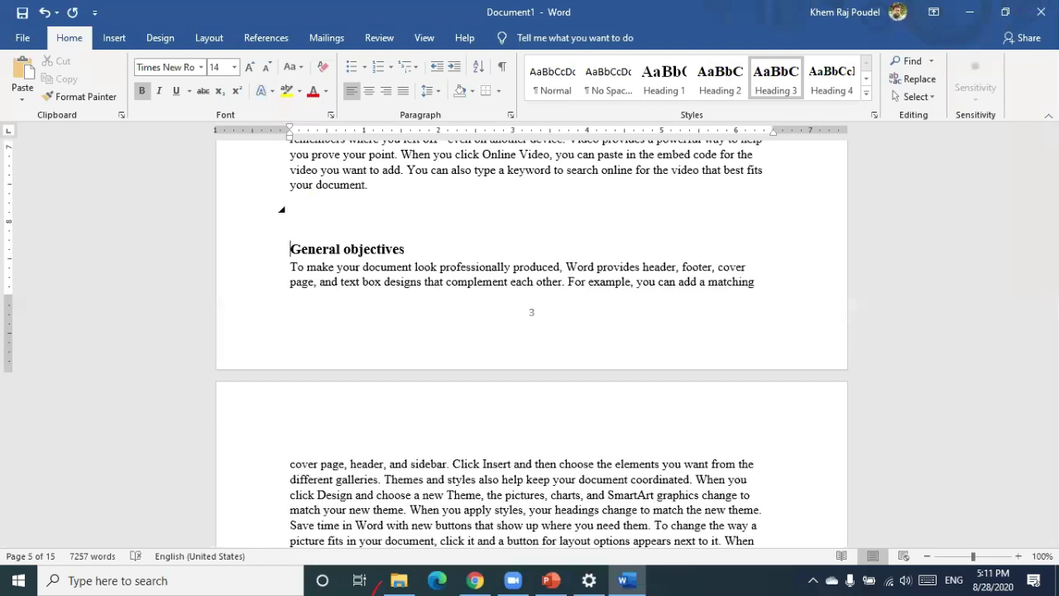
key("Return")
left_click(304, 490)
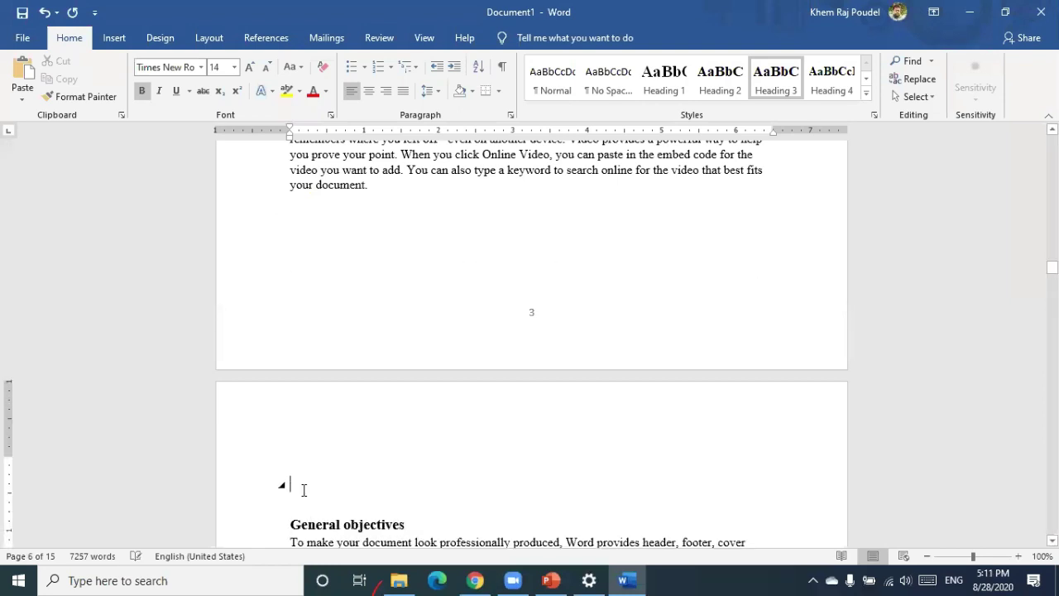
key("BackSpace")
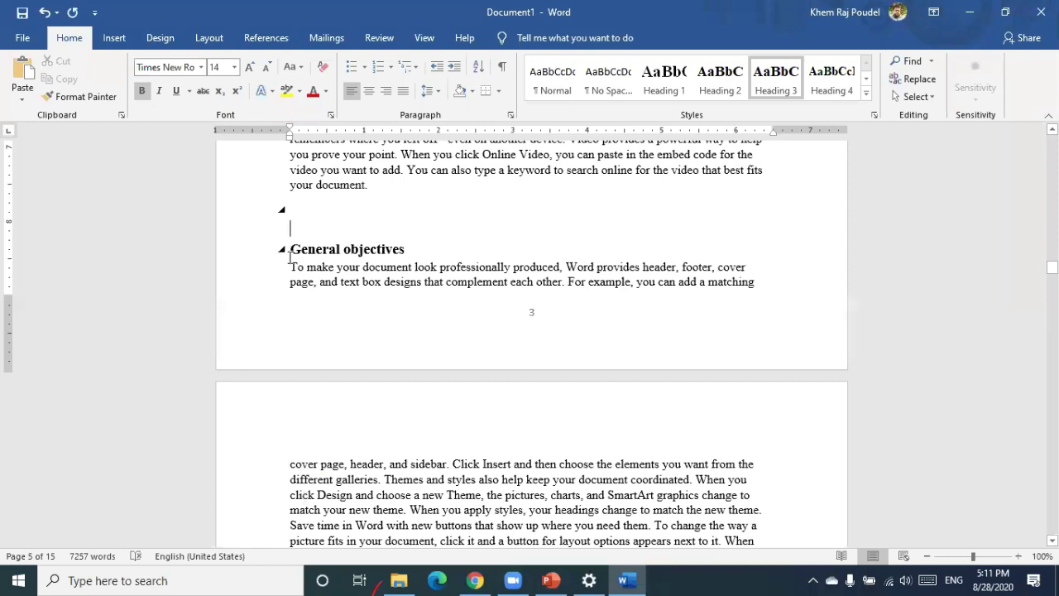
key("Return")
scroll(292, 260, "down", 3)
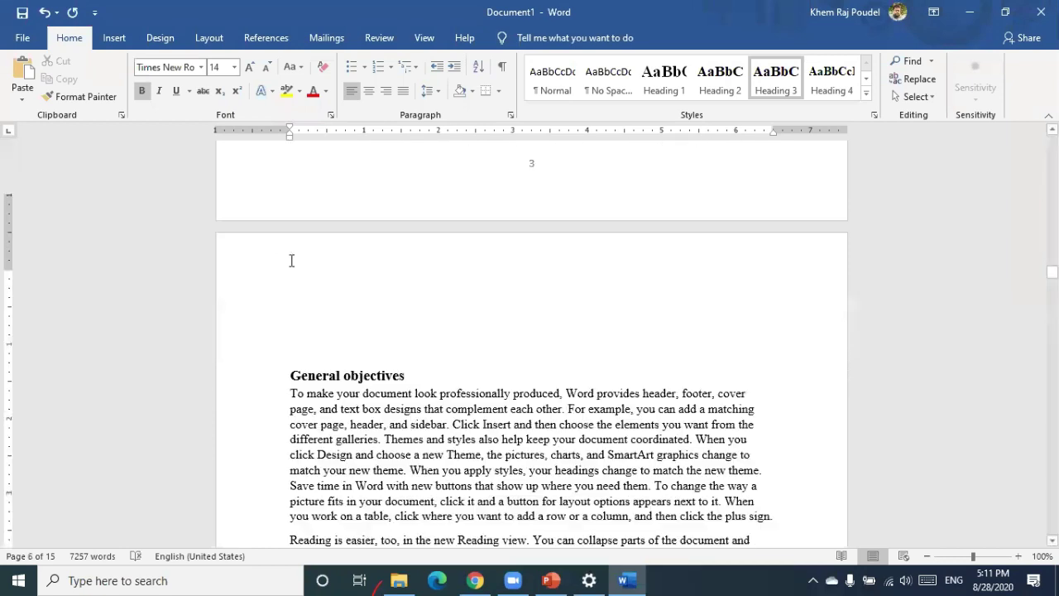
scroll(293, 262, "down", 8)
scroll(385, 289, "up", 5)
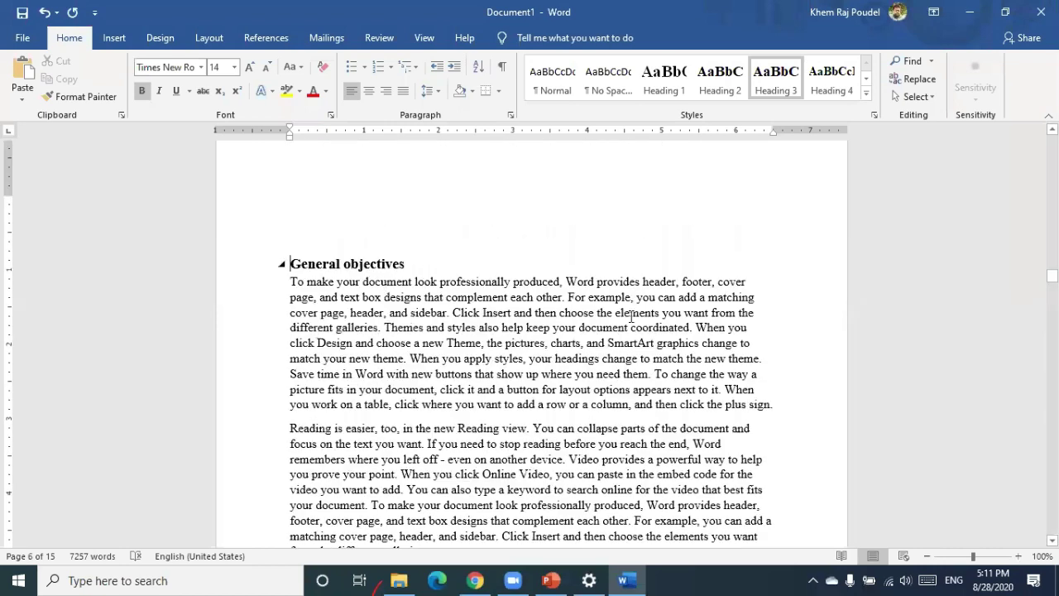
scroll(315, 256, "up", 2)
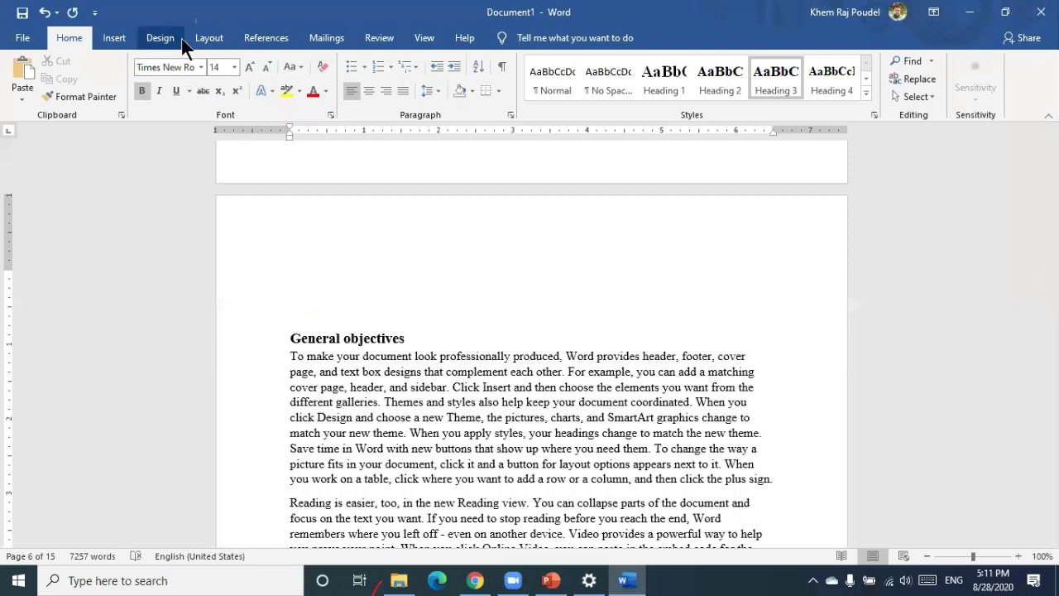
Insert a continuous section break before the General objectives heading
left_click(211, 40)
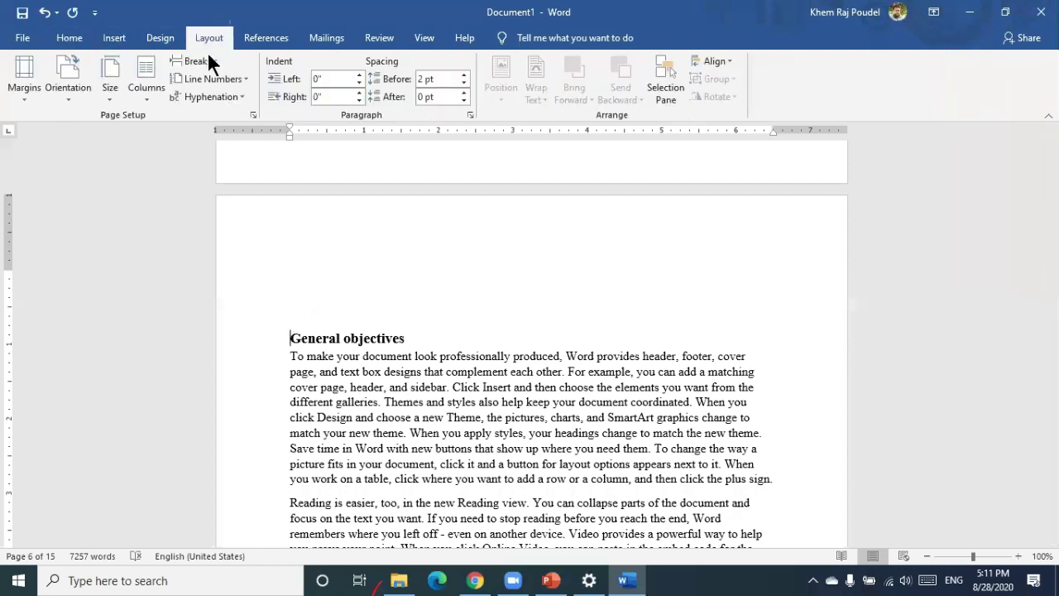
left_click(208, 56)
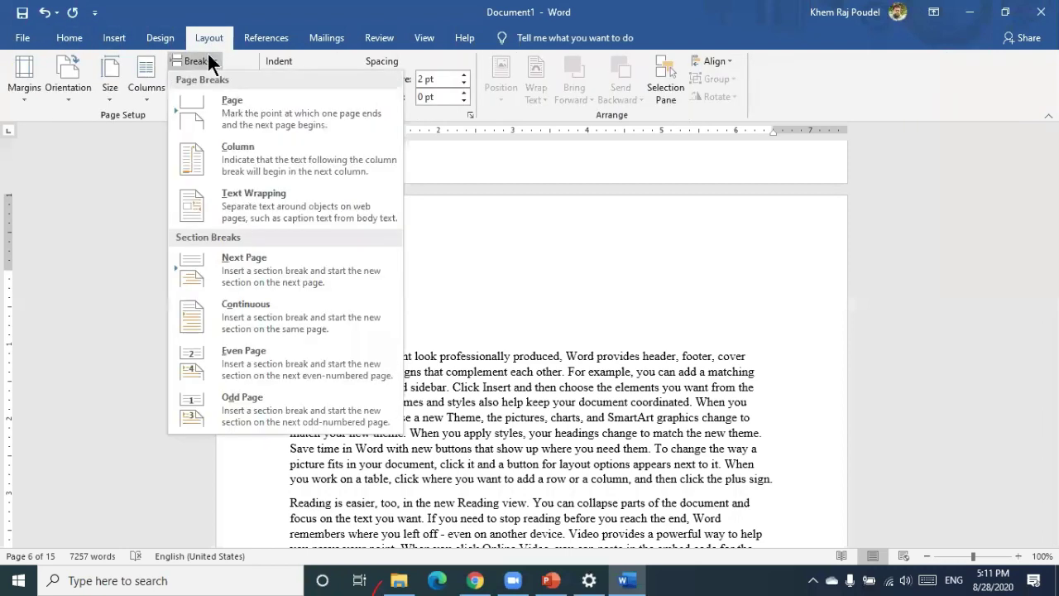
left_click(238, 306)
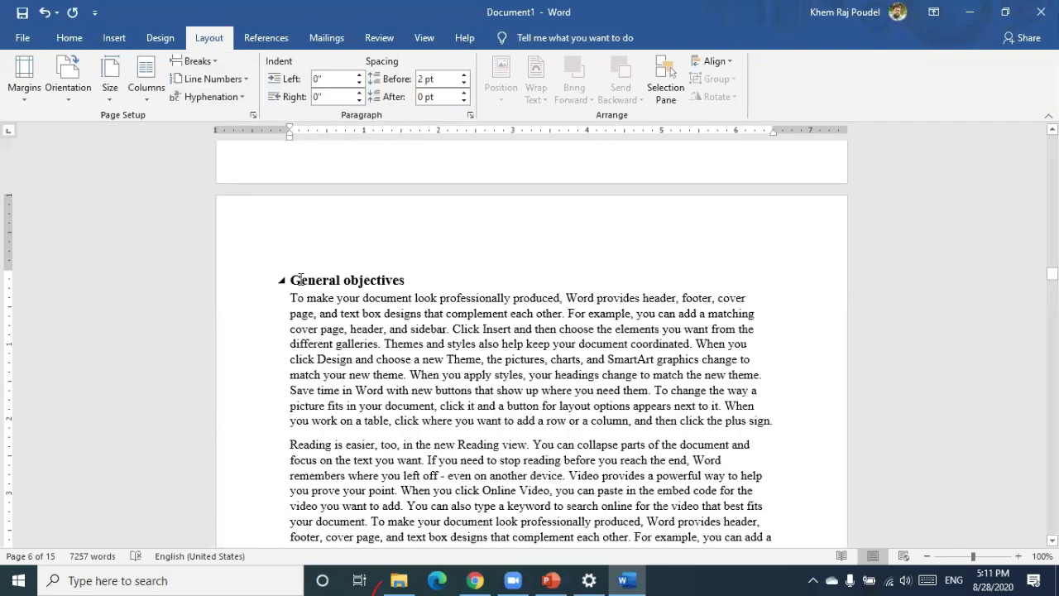
Switch the new section to landscape orientation and check the following pages
left_click(80, 92)
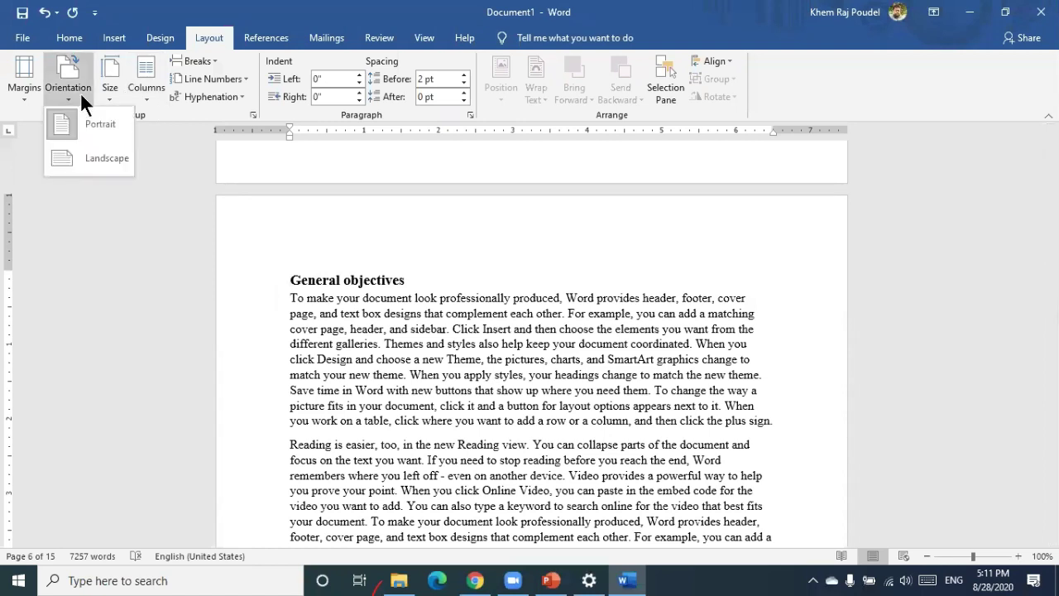
left_click(83, 161)
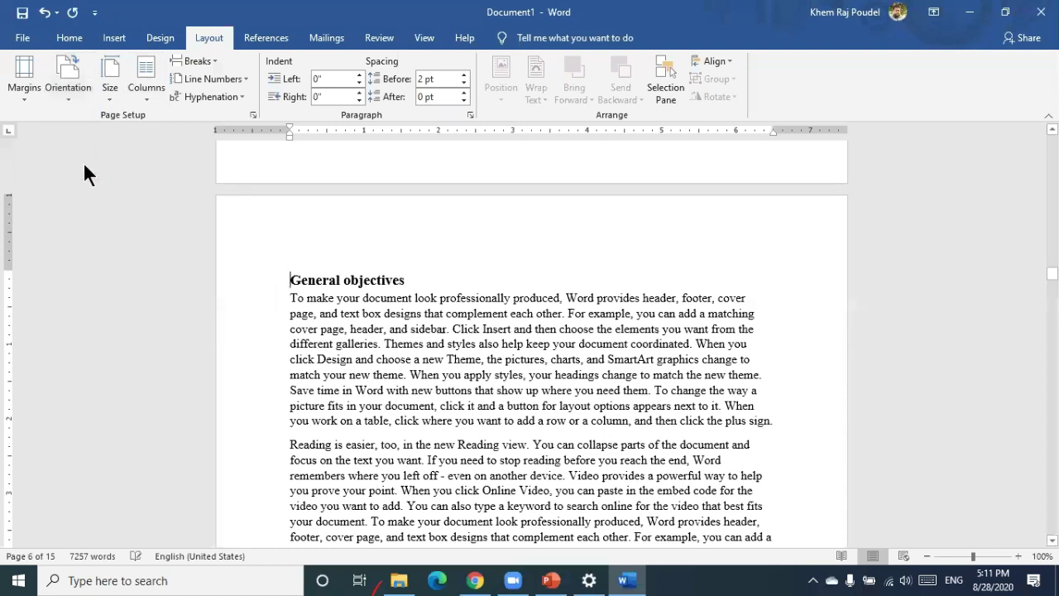
scroll(376, 325, "up", 5)
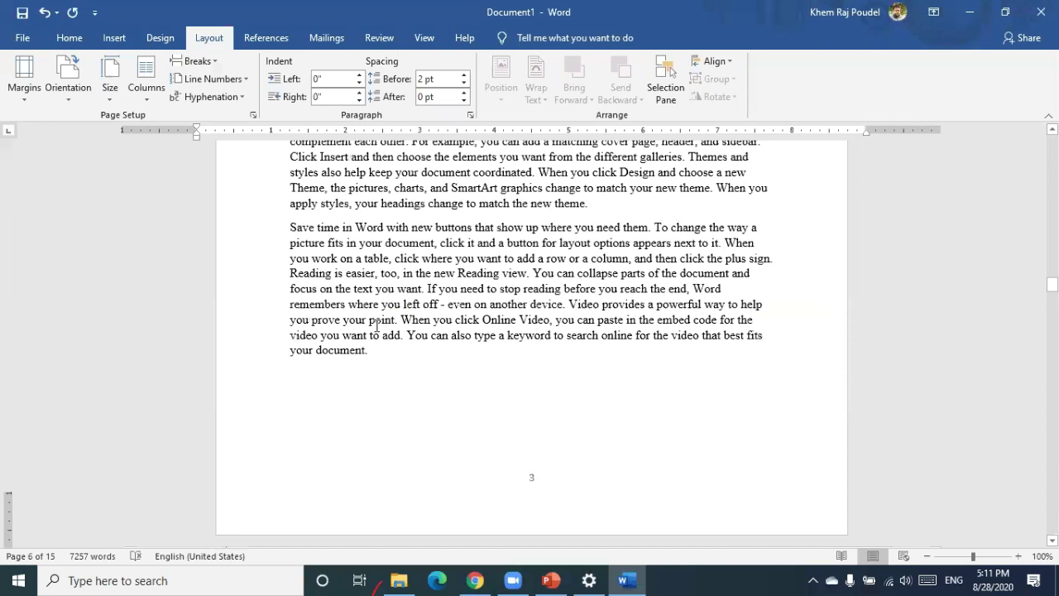
scroll(376, 325, "down", 6)
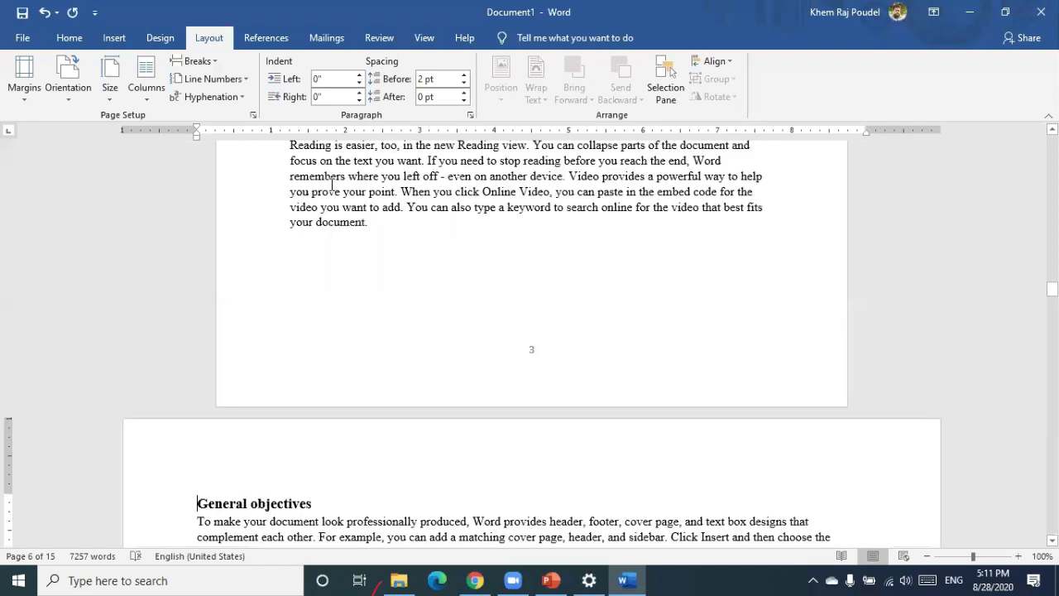
scroll(254, 315, "down", 2)
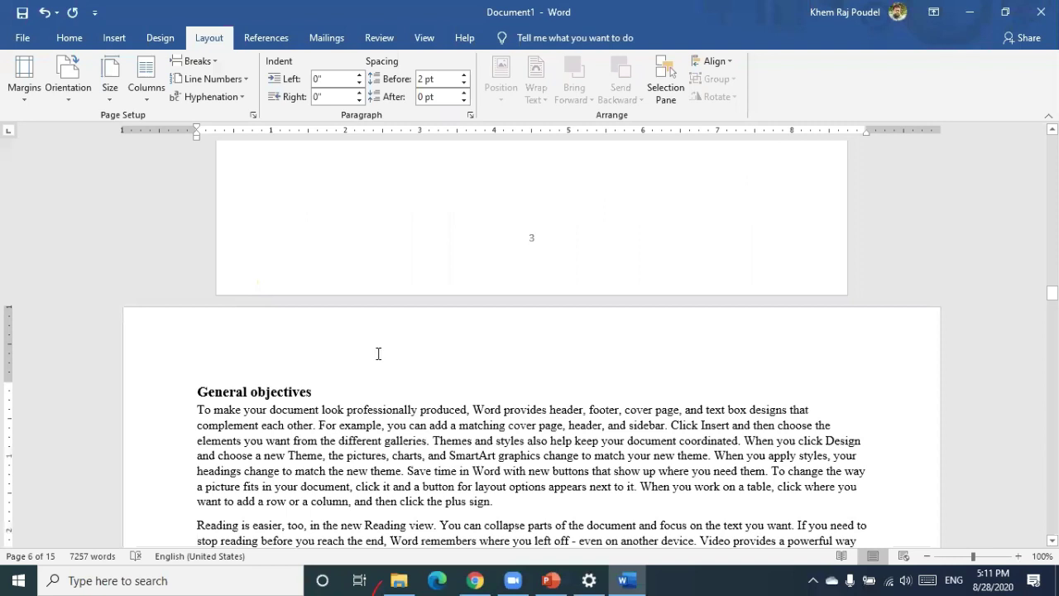
scroll(378, 354, "down", 12)
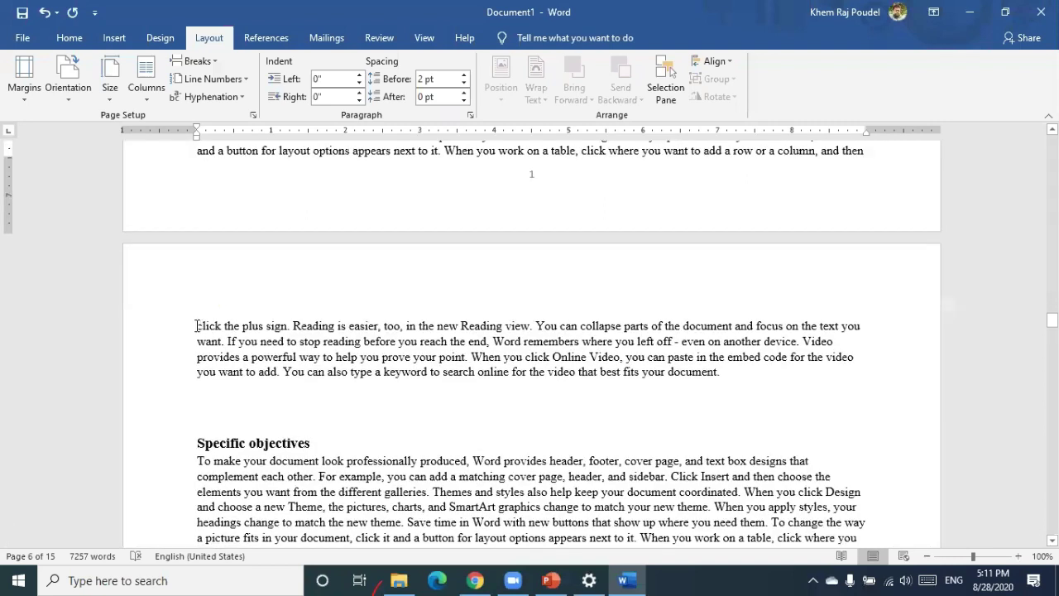
Set page 7, holding Specific objectives, back to portrait orientation
left_click(196, 325)
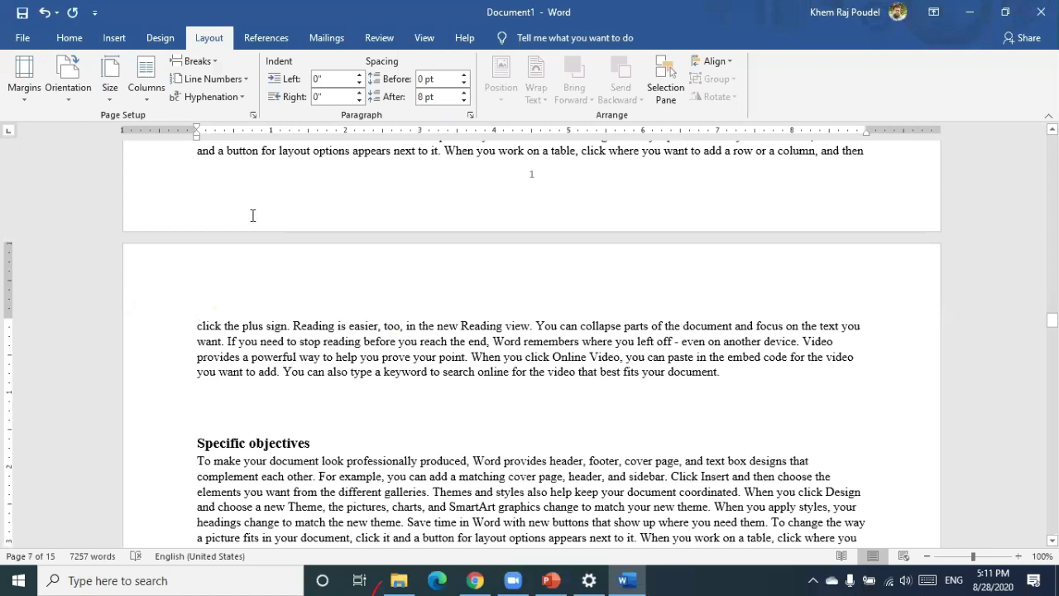
scroll(252, 216, "up", 5)
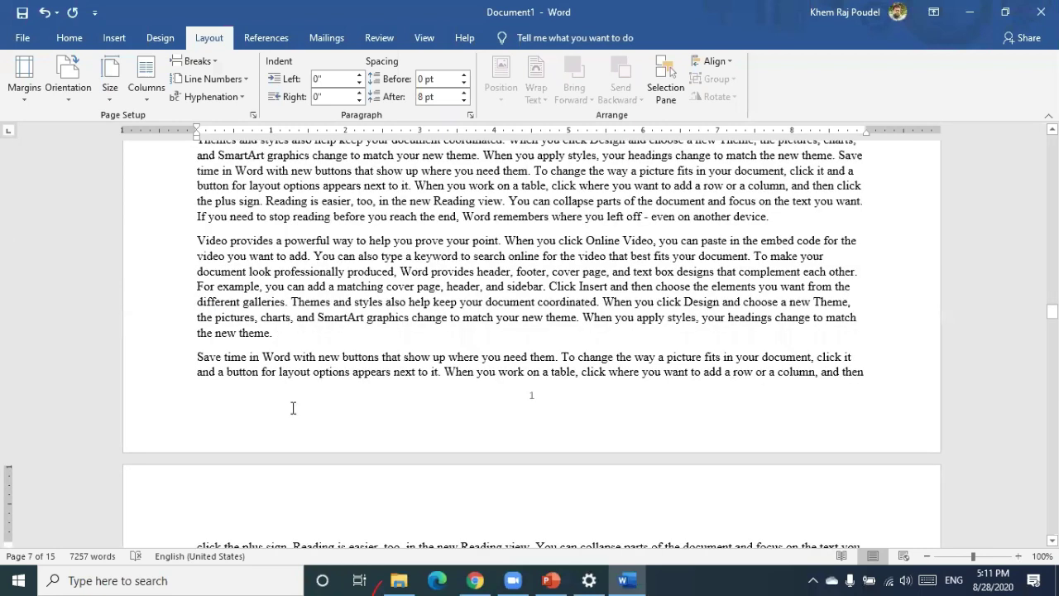
scroll(175, 280, "down", 5)
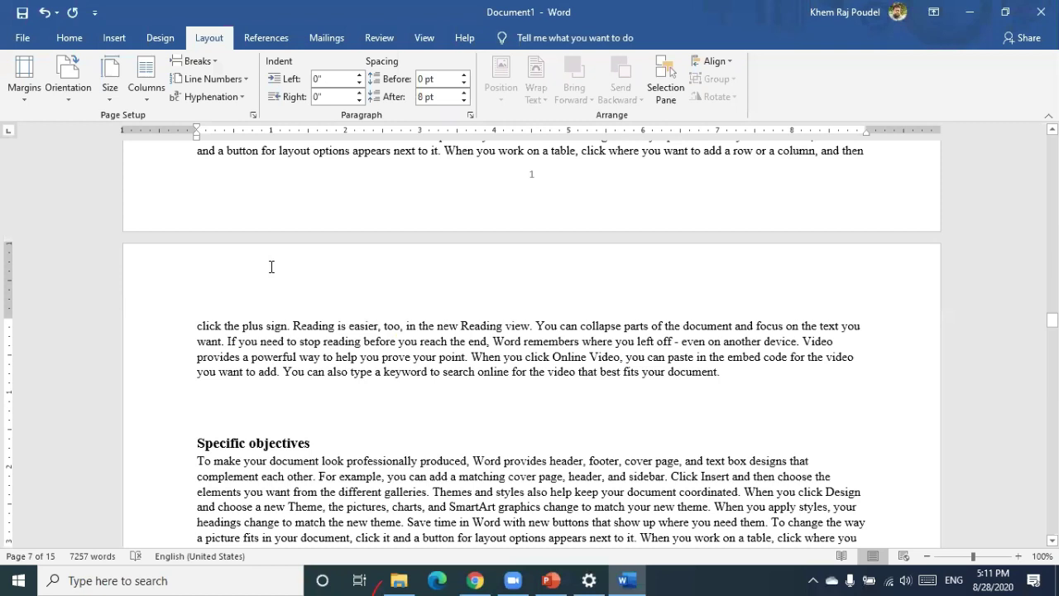
left_click(208, 61)
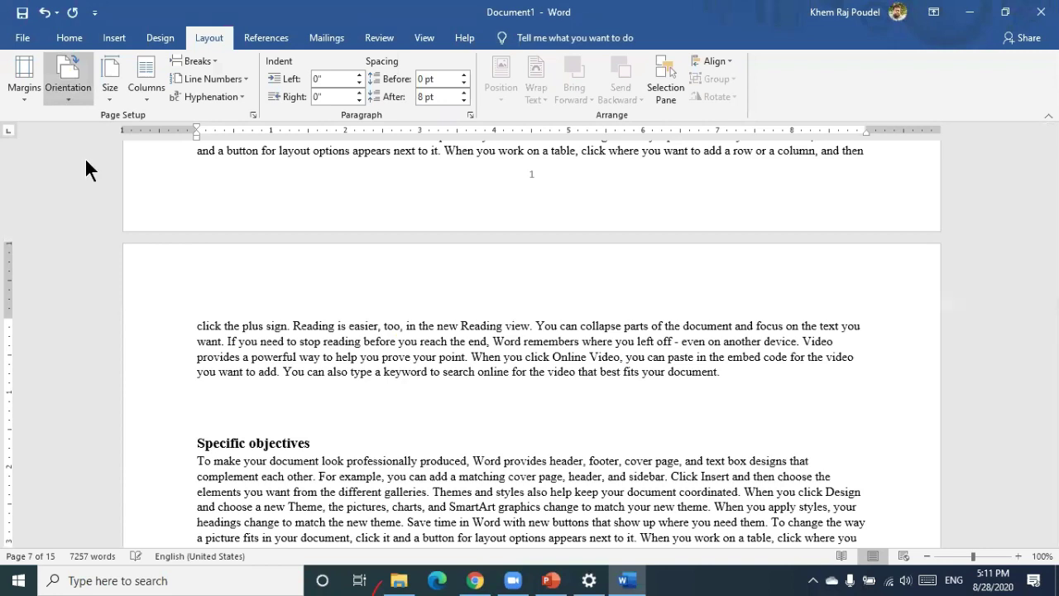
left_click(68, 78)
left_click(86, 124)
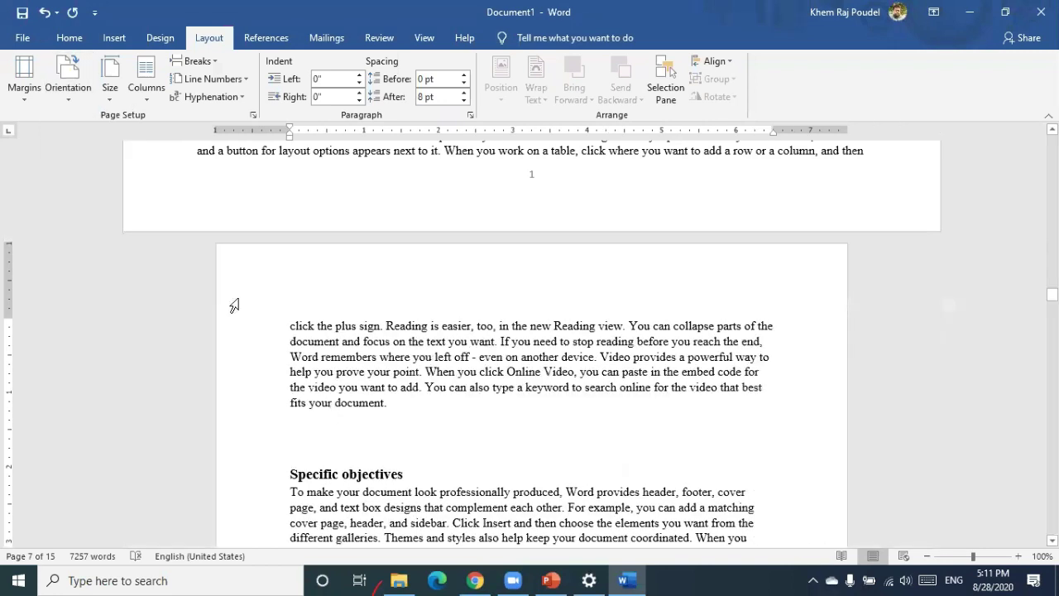
scroll(234, 306, "up", 10)
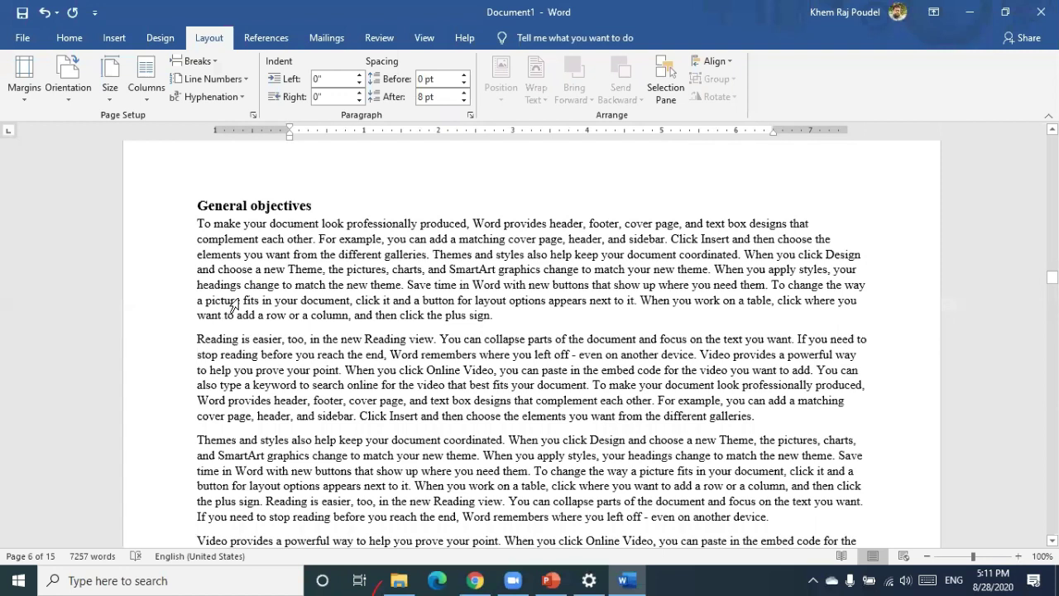
scroll(234, 304, "up", 5)
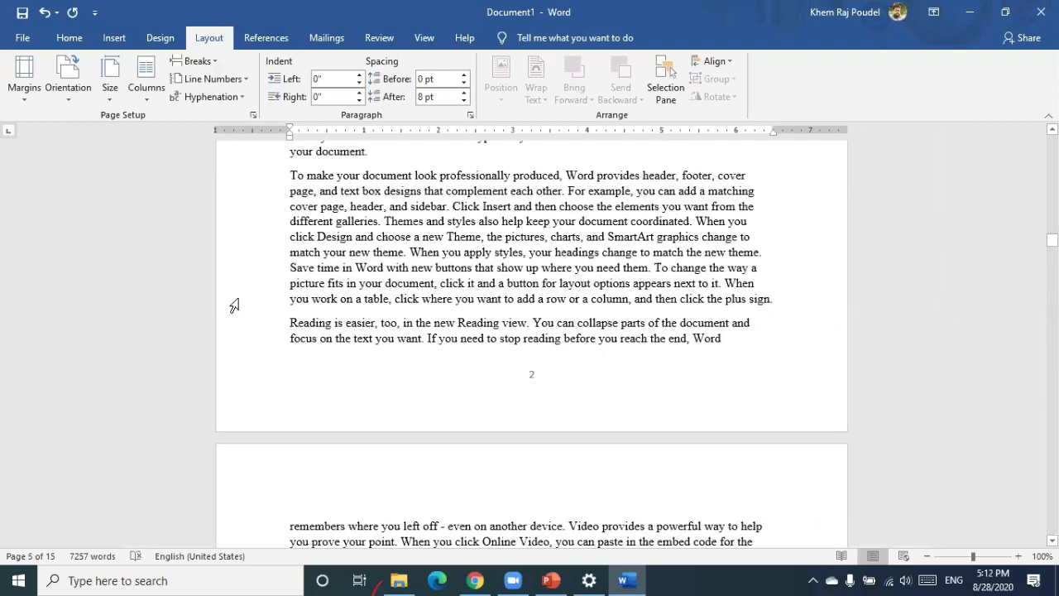
scroll(234, 306, "up", 15)
scroll(234, 307, "up", 5)
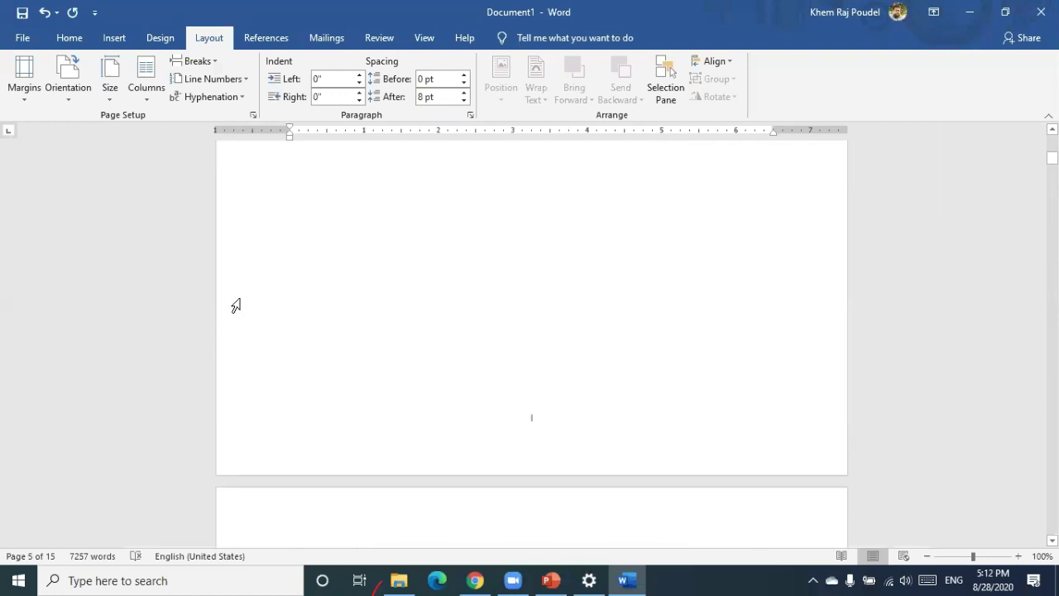
scroll(234, 307, "up", 10)
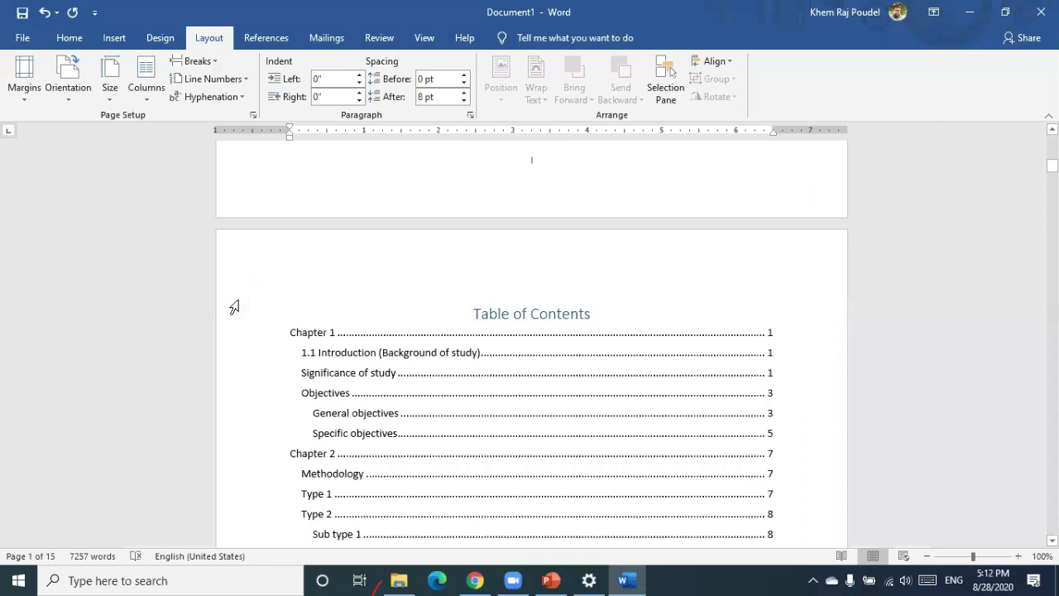
scroll(234, 306, "down", 15)
scroll(234, 307, "down", 5)
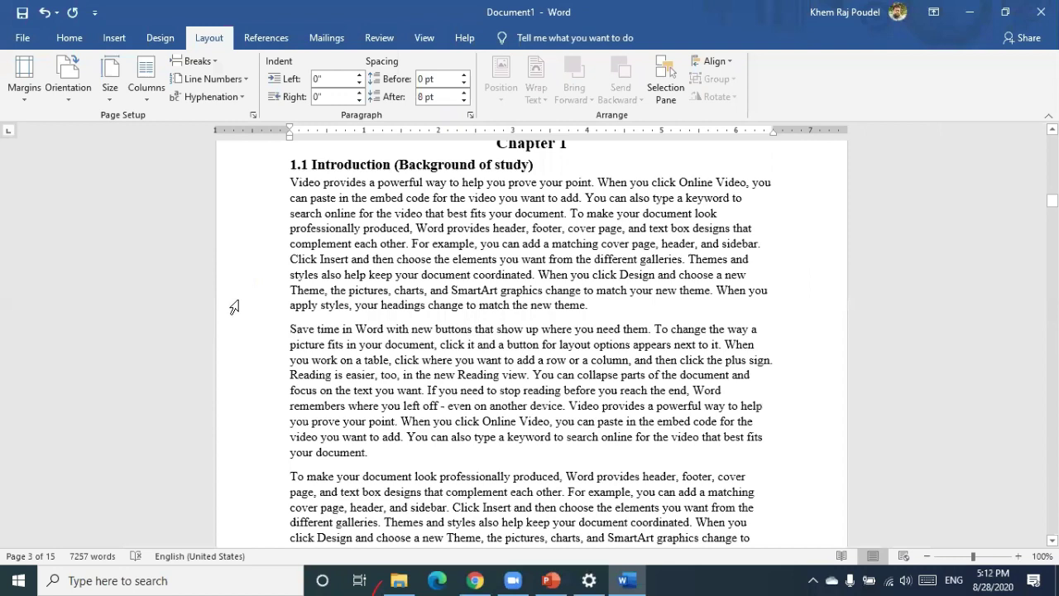
scroll(235, 307, "down", 6)
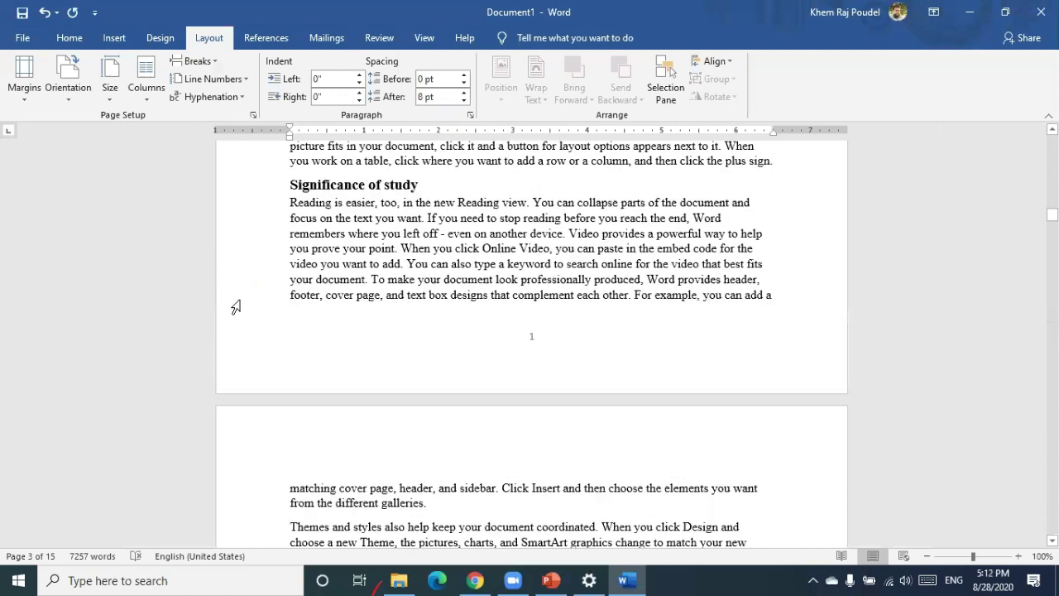
scroll(236, 307, "down", 6)
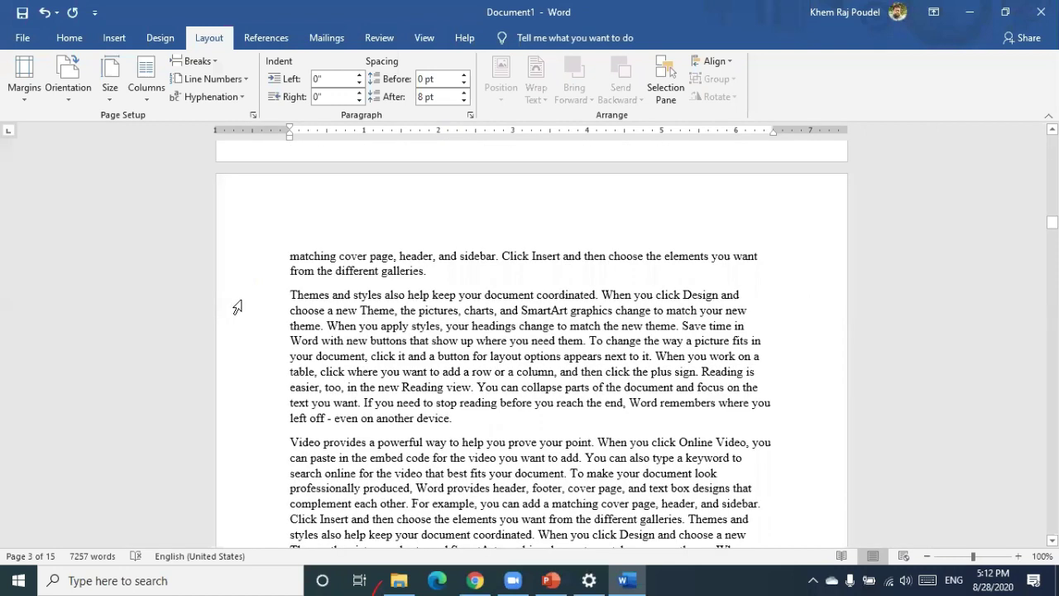
scroll(237, 307, "down", 5)
scroll(237, 307, "up", 10)
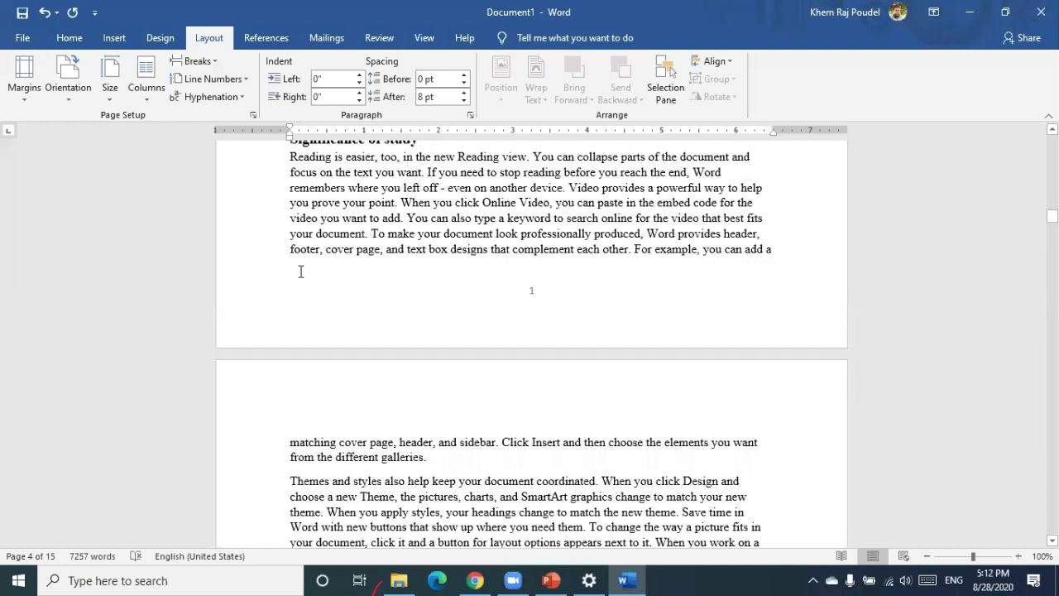
scroll(301, 271, "up", 6)
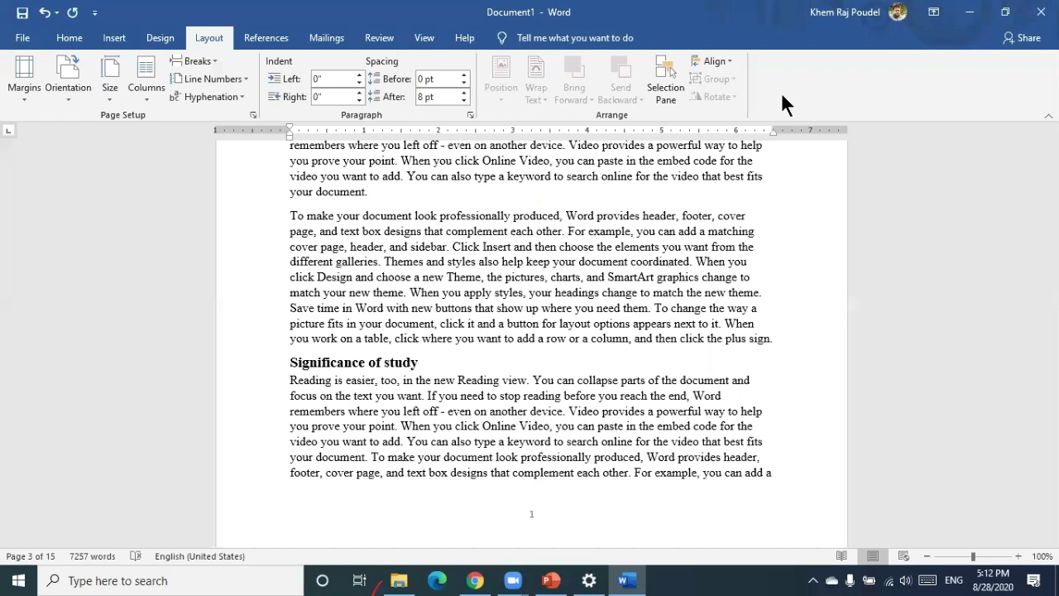
scroll(546, 265, "up", 6)
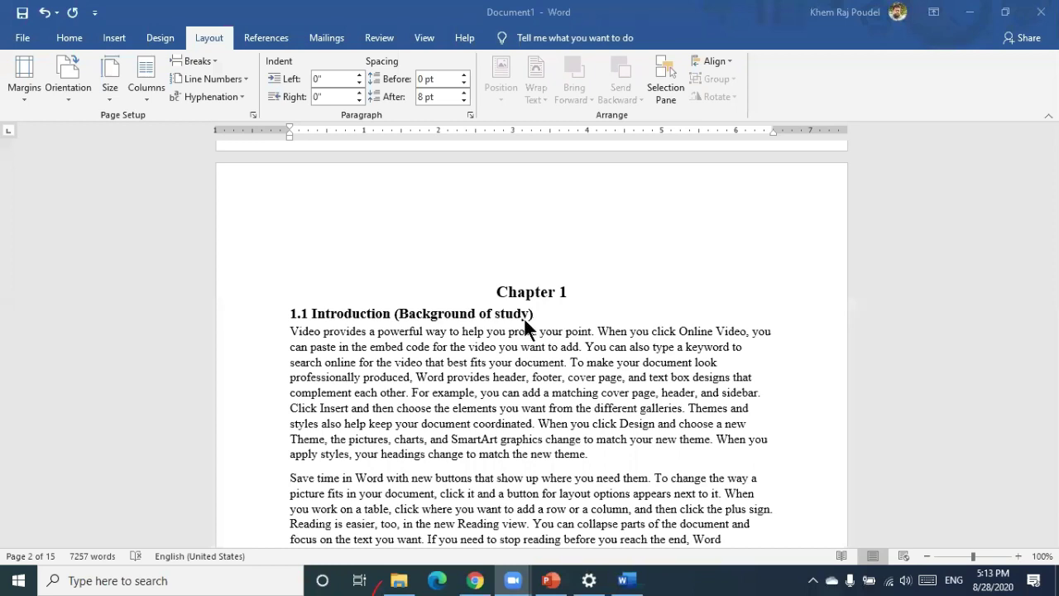
scroll(525, 322, "down", 5)
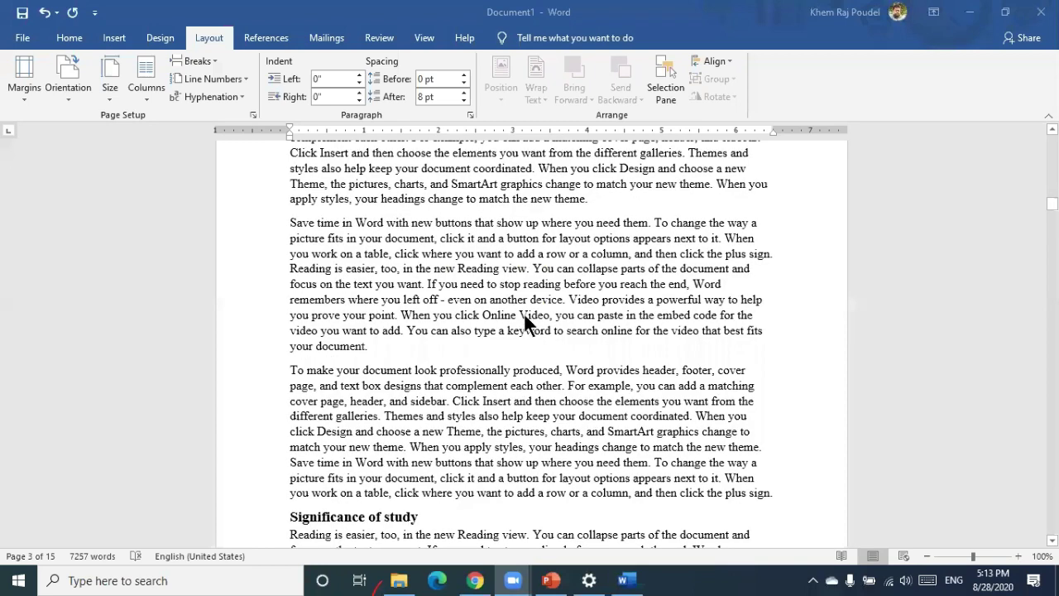
scroll(525, 323, "down", 10)
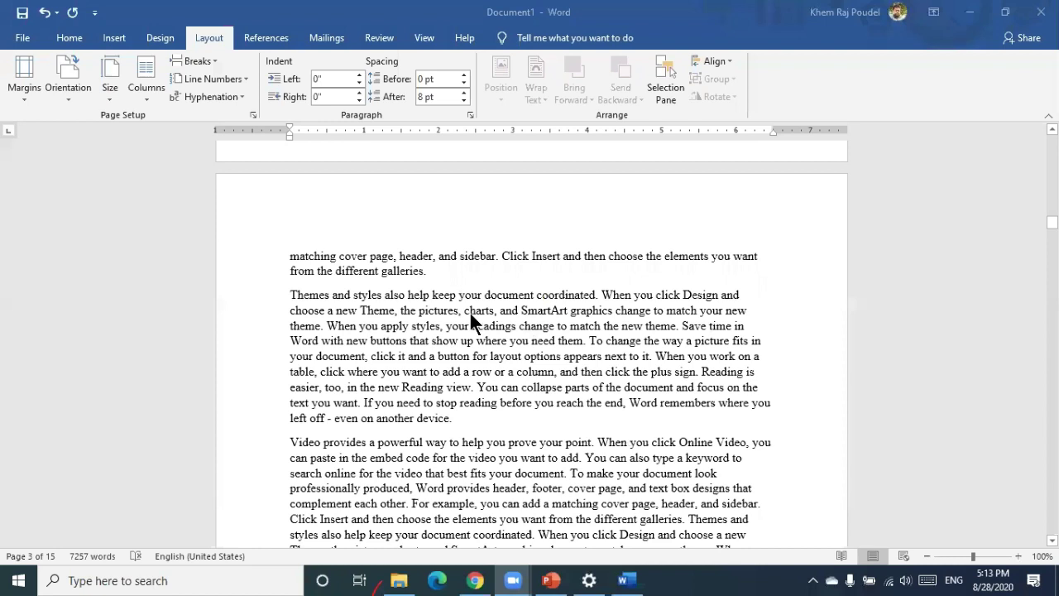
scroll(469, 310, "down", 3)
scroll(290, 292, "up", 4)
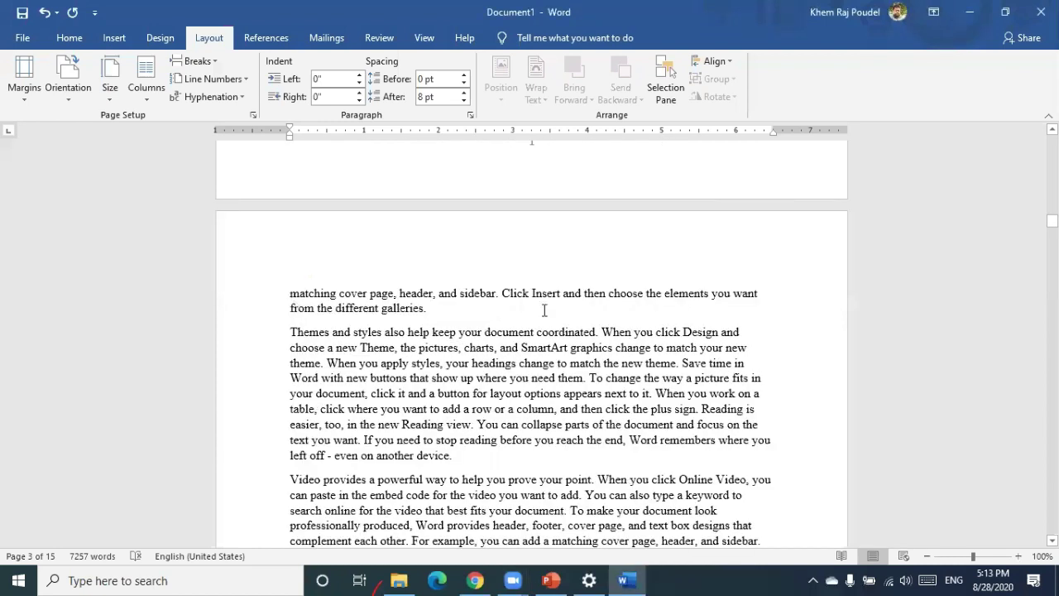
left_click(444, 314)
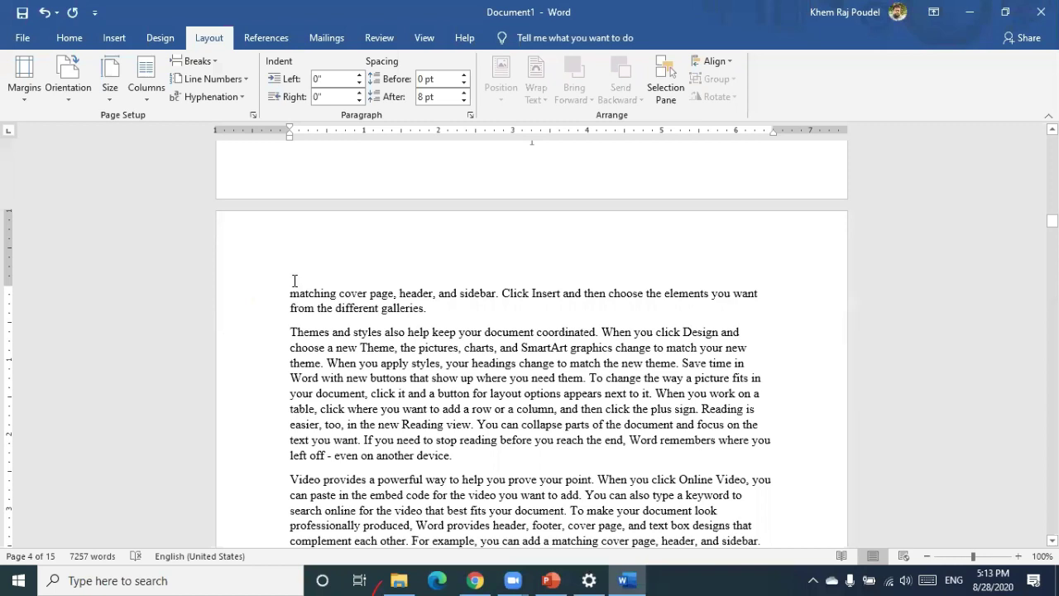
Turn the section starting at 'matching cover page, header, and sidebar' to landscape
left_click(72, 95)
left_click(93, 162)
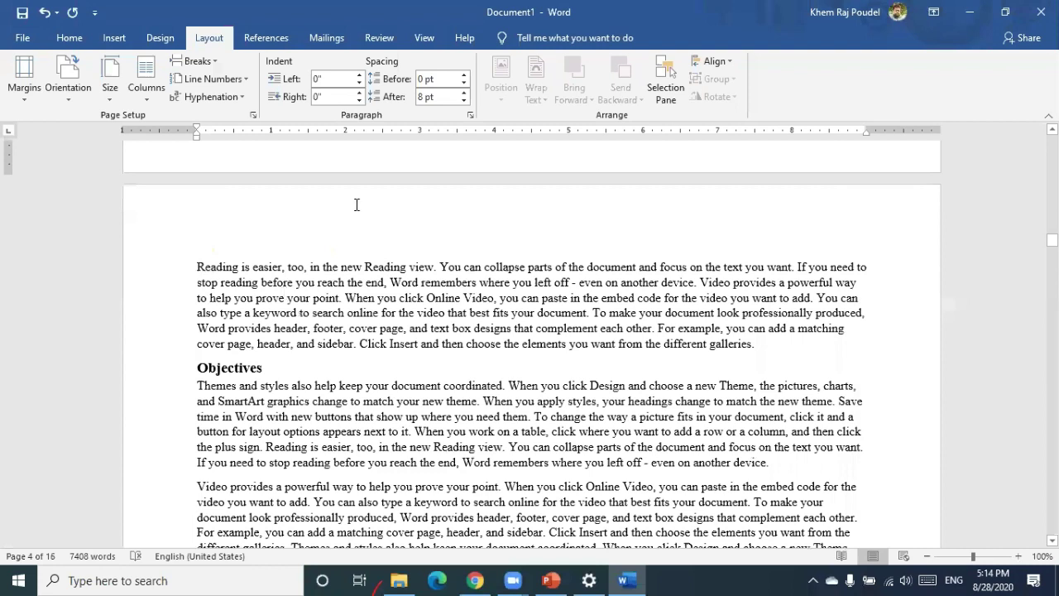
scroll(353, 278, "down", 5)
scroll(353, 278, "up", 4)
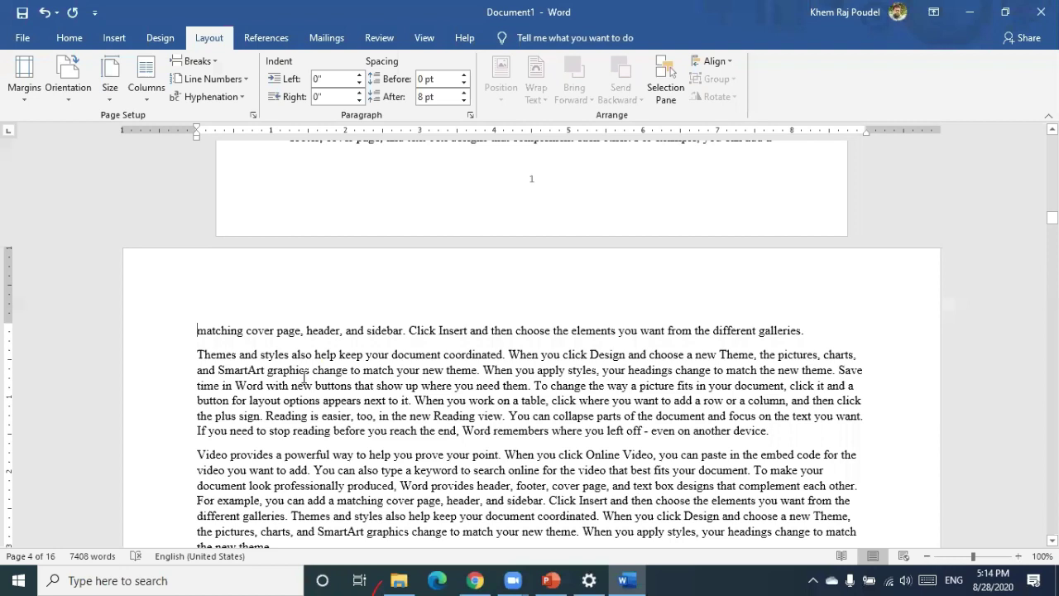
Insert a continuous section break before 'Reading', then delete it with Backspace
left_click(204, 58)
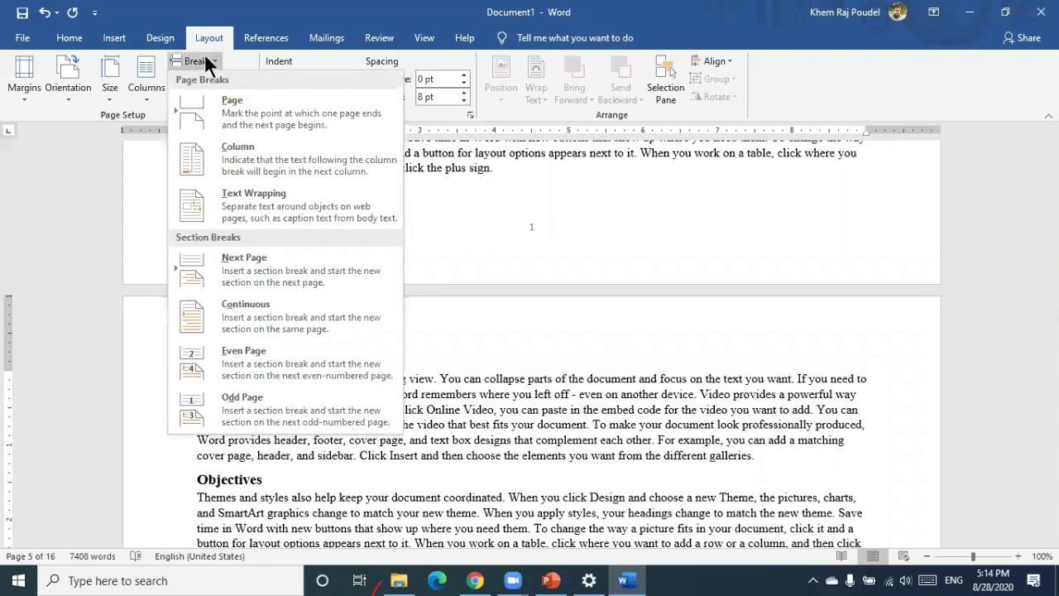
left_click(231, 306)
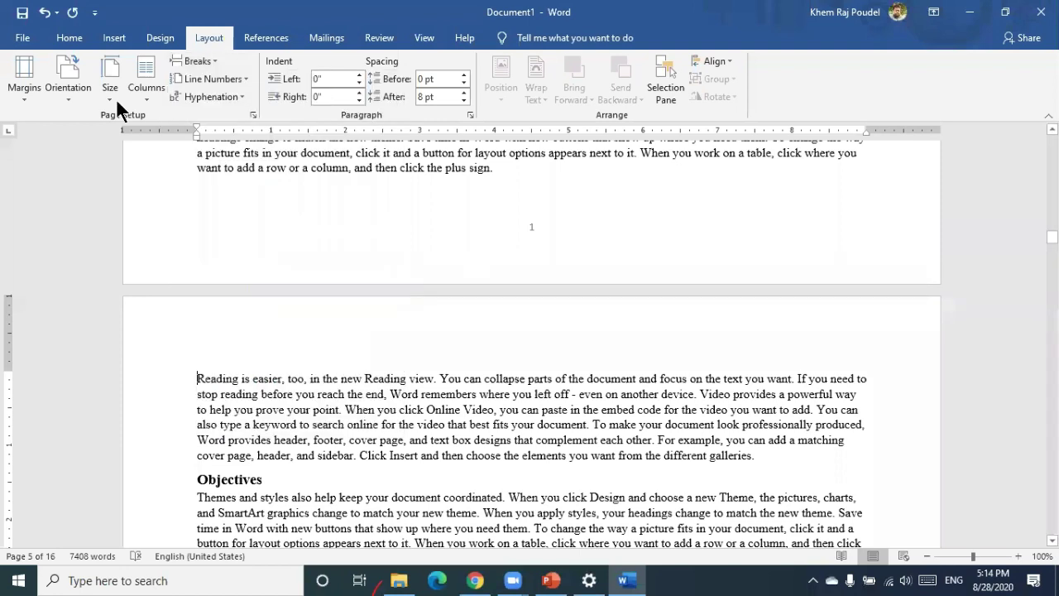
key("BackSpace")
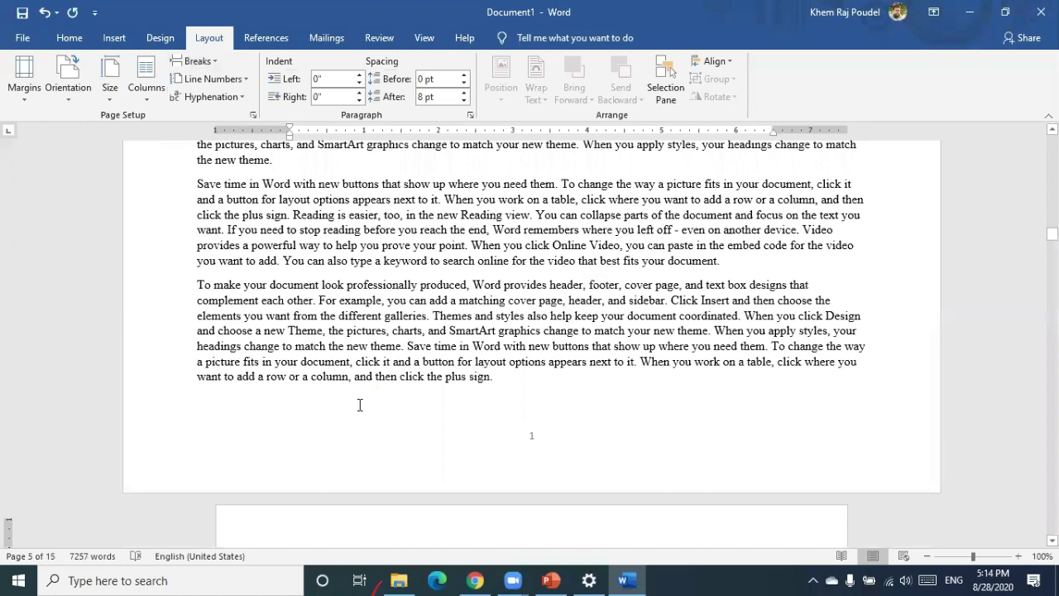
scroll(389, 279, "up", 10)
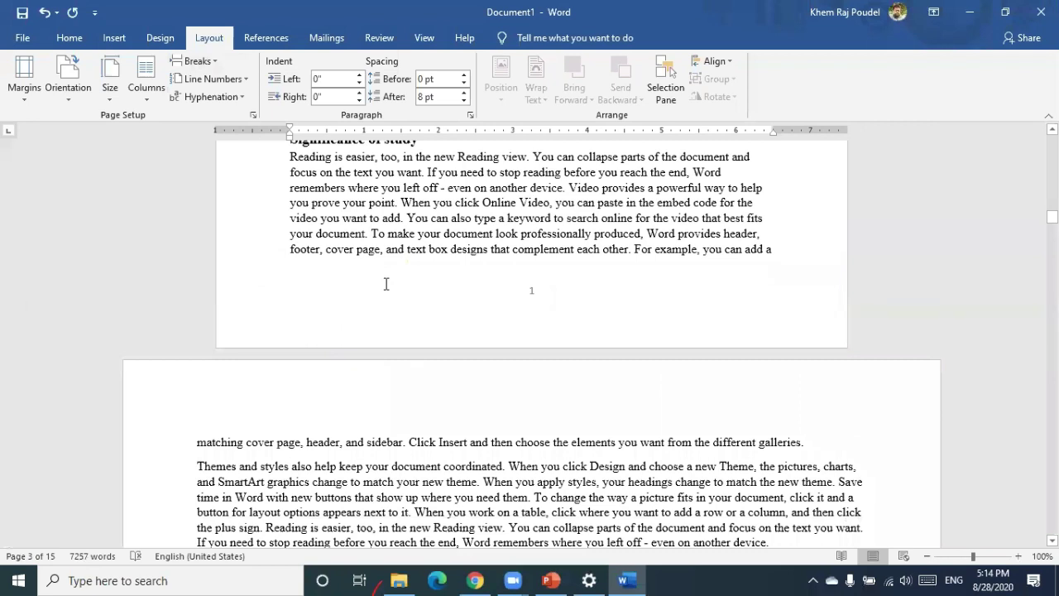
scroll(386, 284, "down", 3)
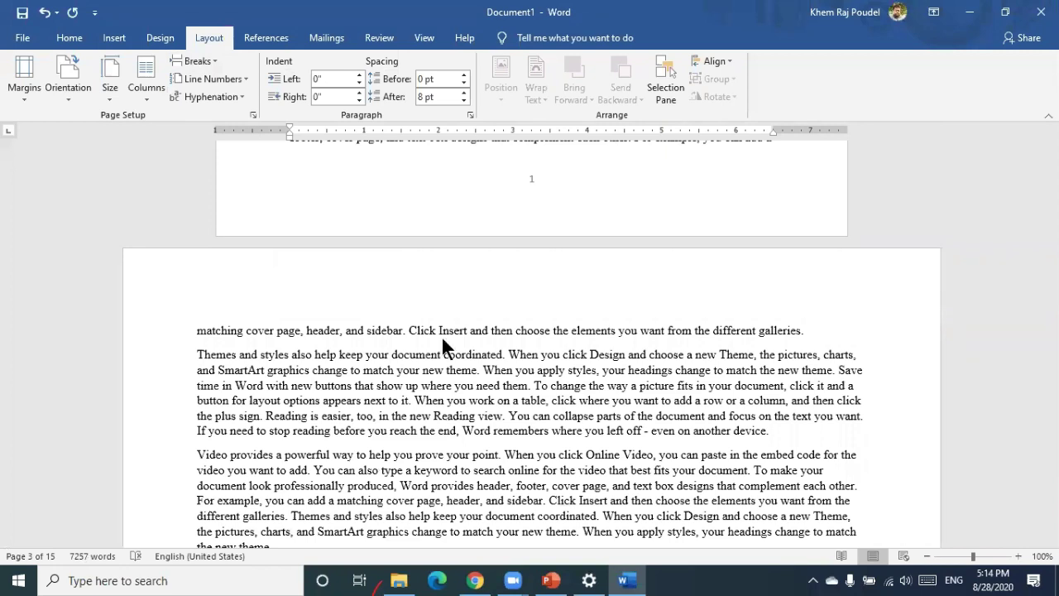
scroll(441, 335, "down", 8)
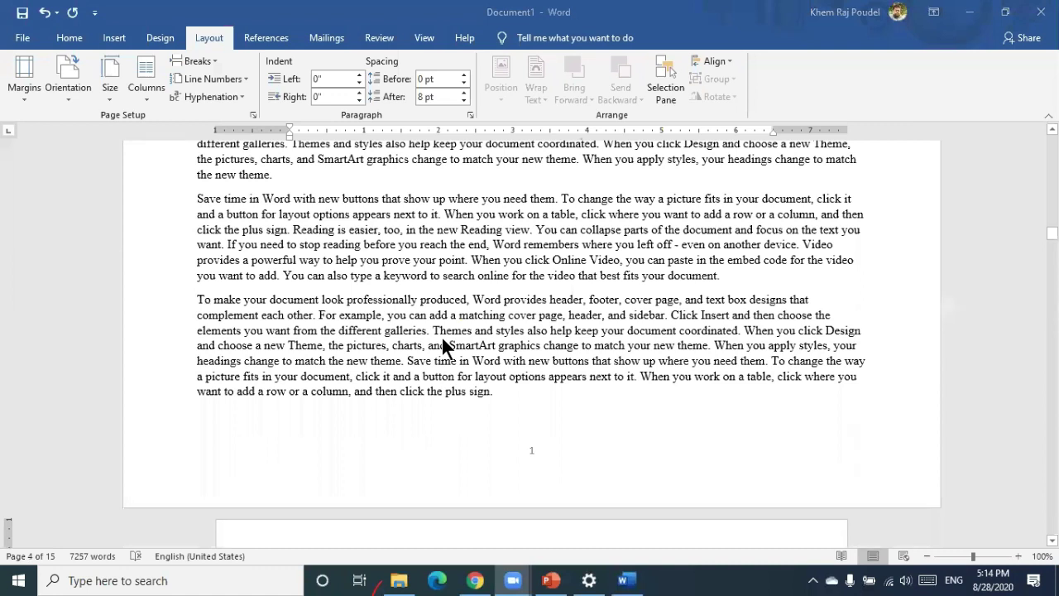
scroll(441, 335, "up", 3)
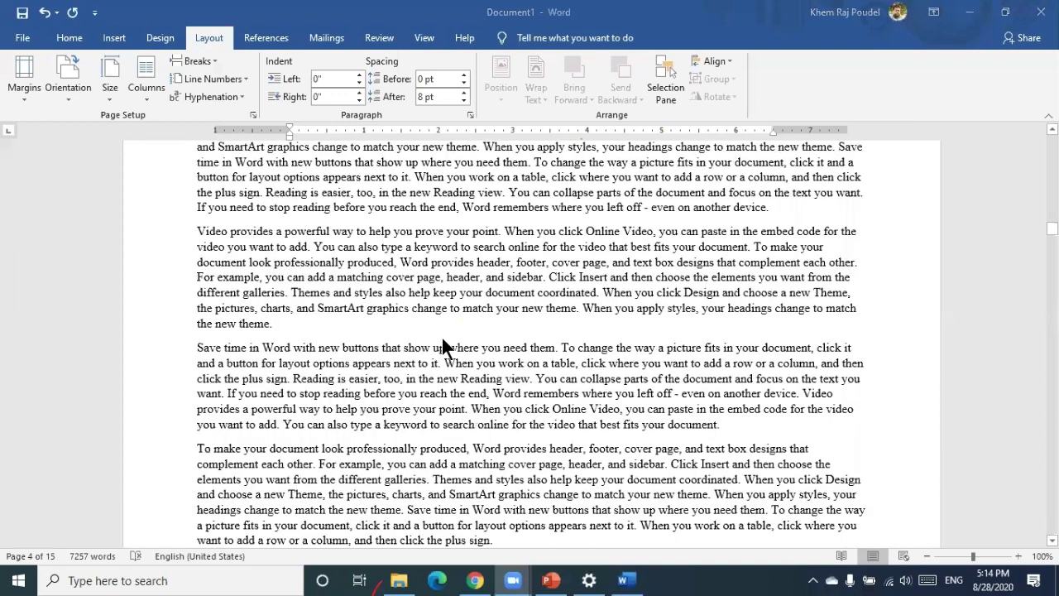
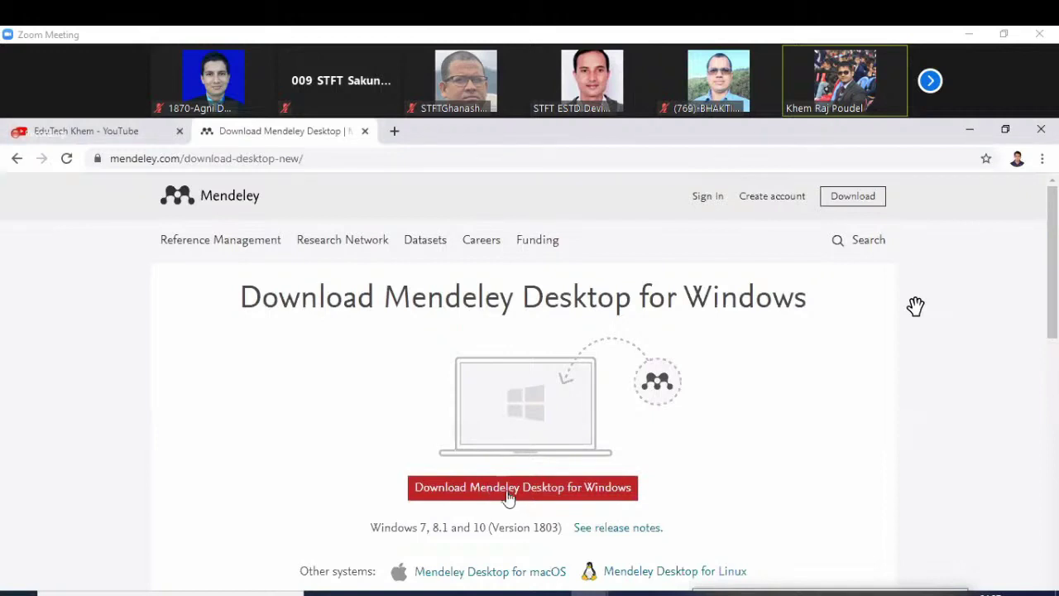
Start the Mendeley Desktop for Windows download, then exit full screen and minimize Chrome
left_click(508, 488)
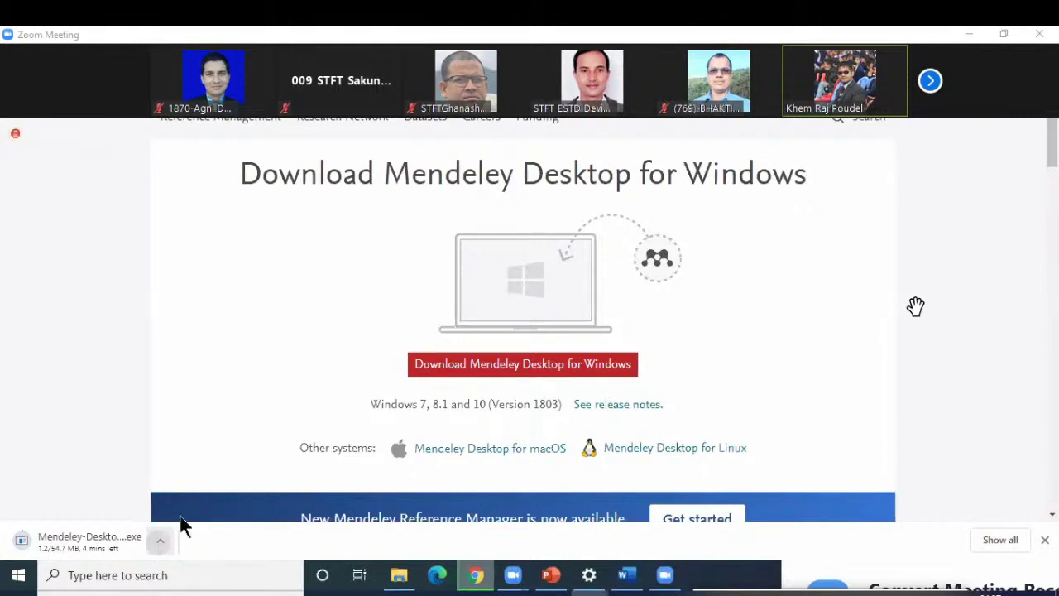
key("F11")
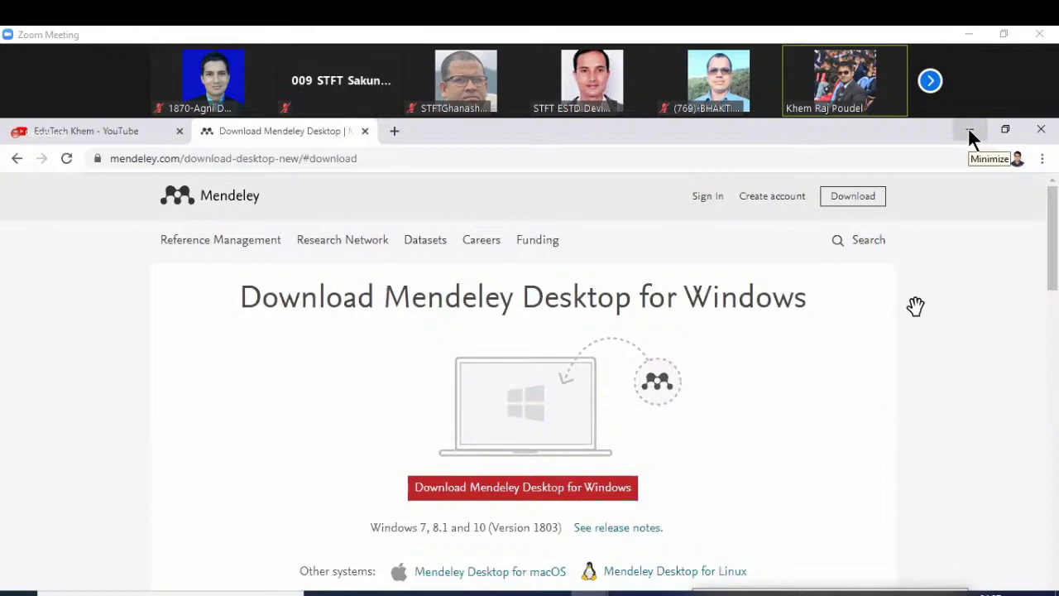
left_click(969, 131)
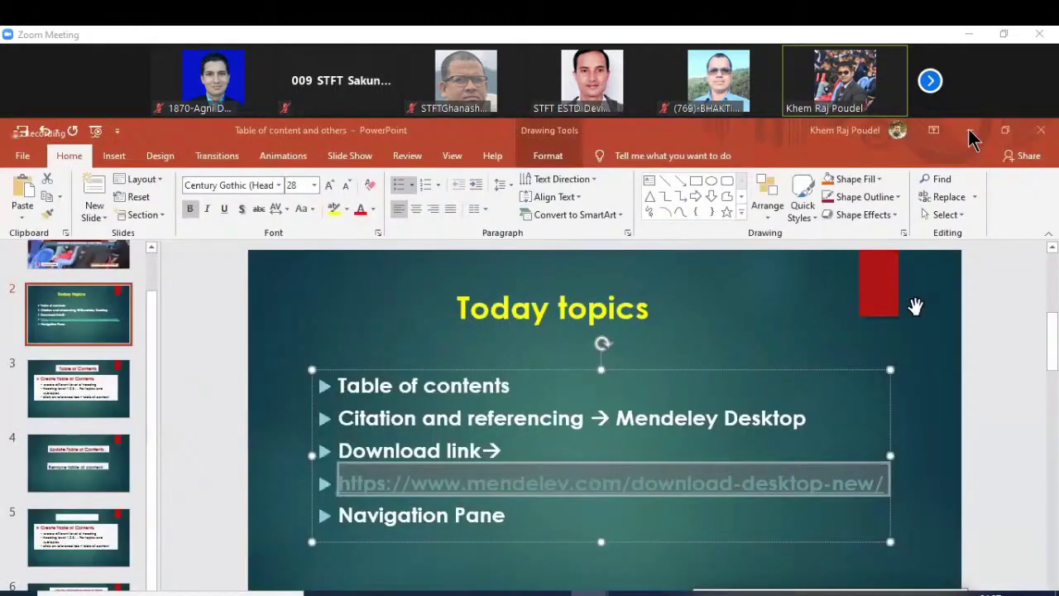
Minimize the PowerPoint presentation to reveal the Windows desktop
left_click(970, 132)
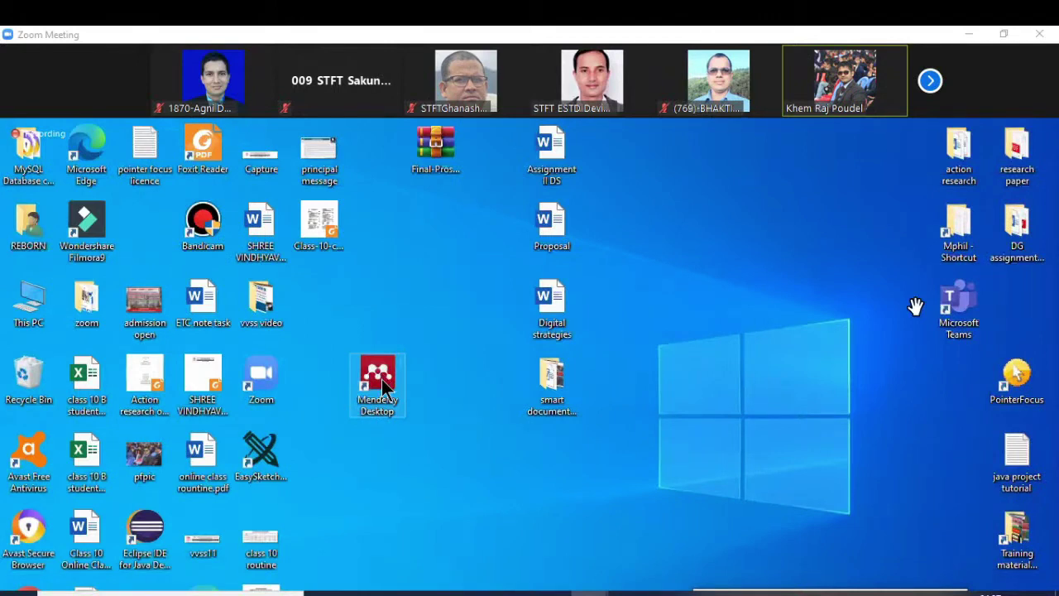
Launch Mendeley Desktop from its desktop shortcut and bring up the Zoom group chat
double_click(383, 382)
mouse_move(915, 307)
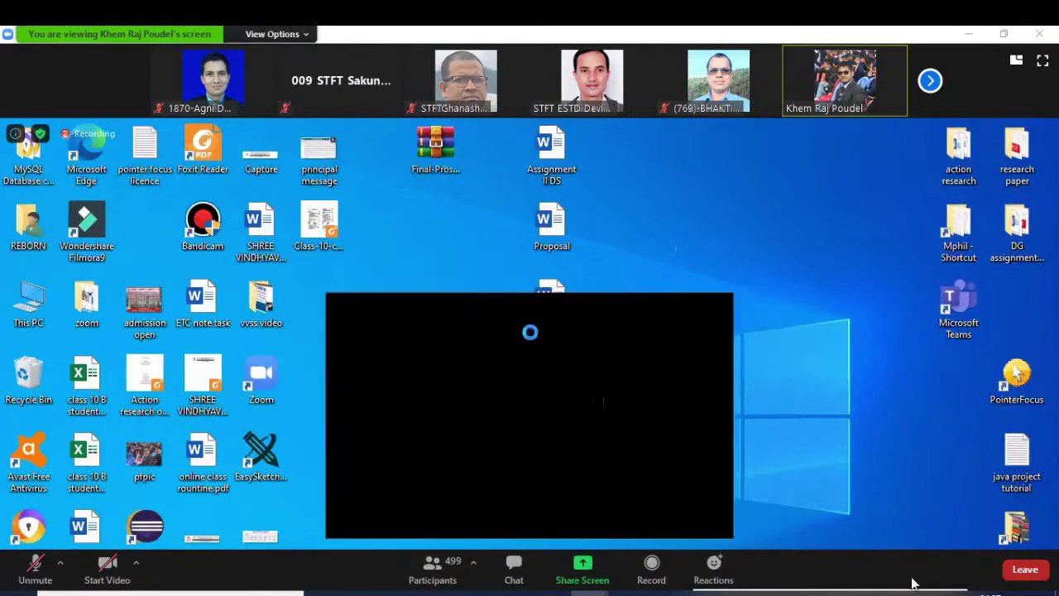
left_click(517, 571)
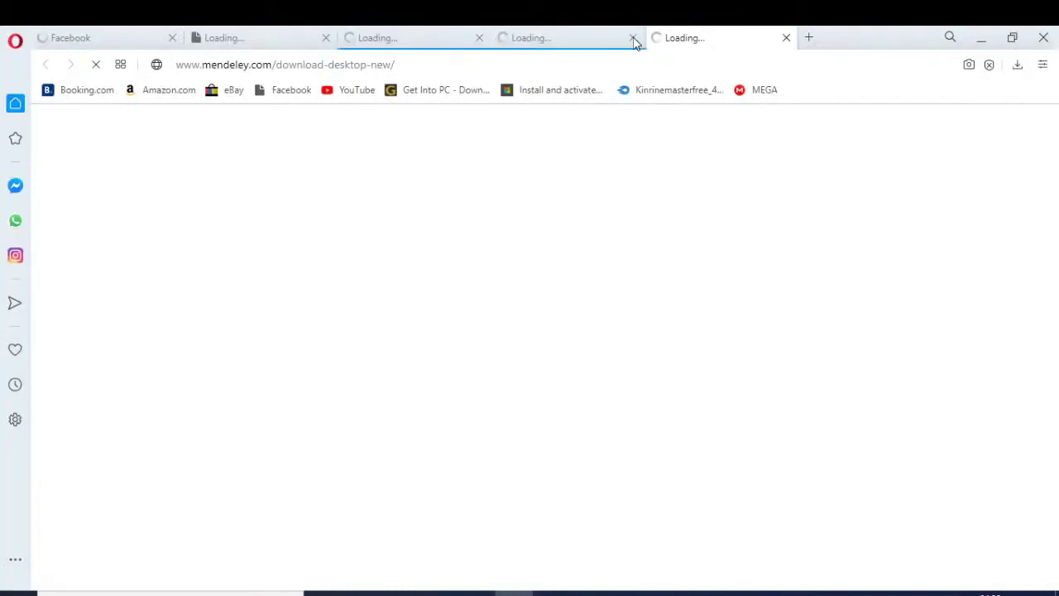
Close the two duplicate download-page tabs and the Facebook tab in Opera
left_click(633, 41)
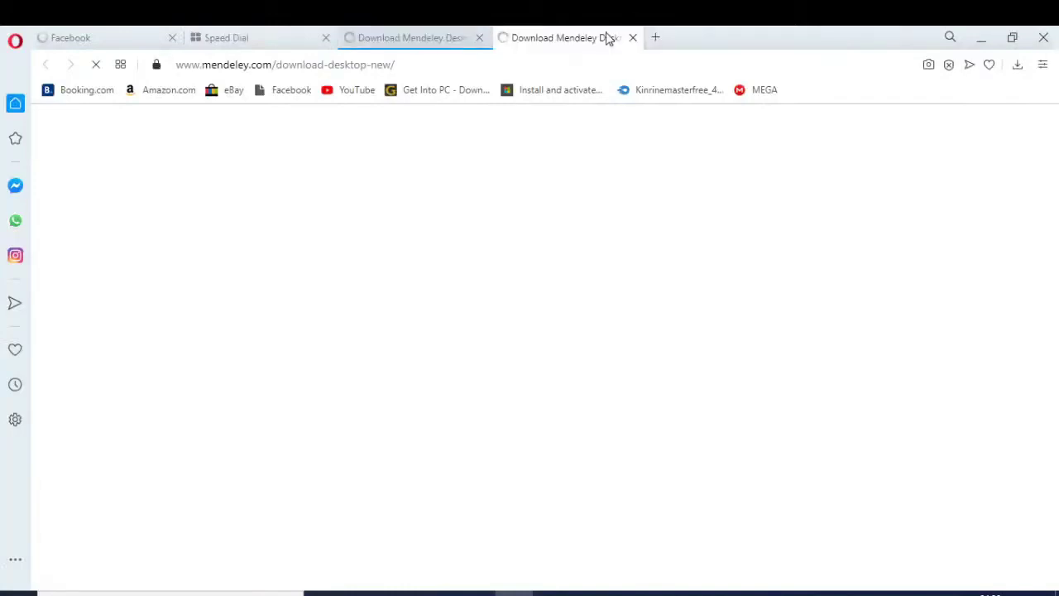
left_click(478, 38)
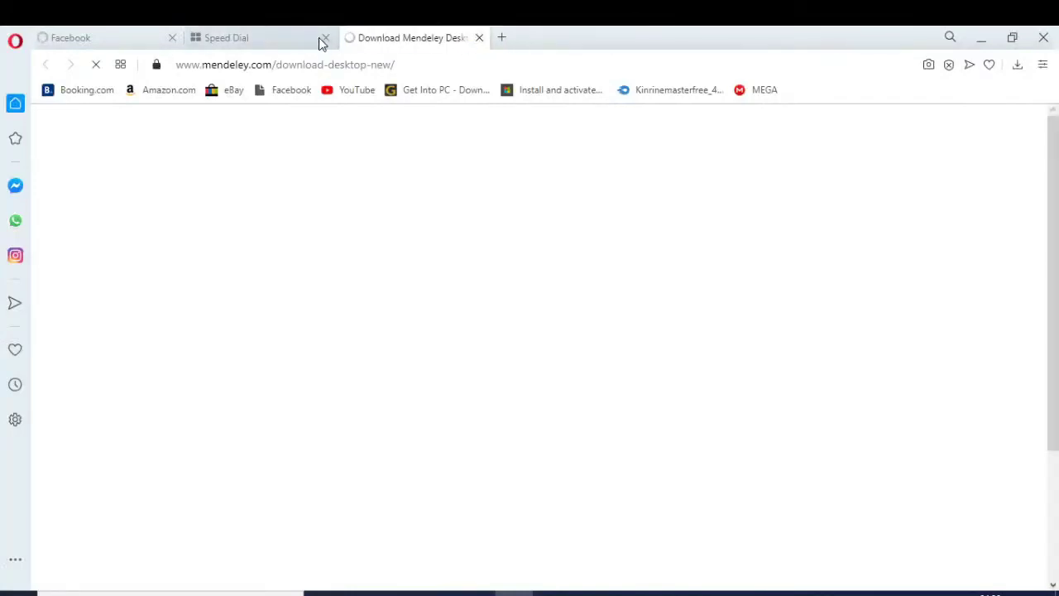
left_click(171, 38)
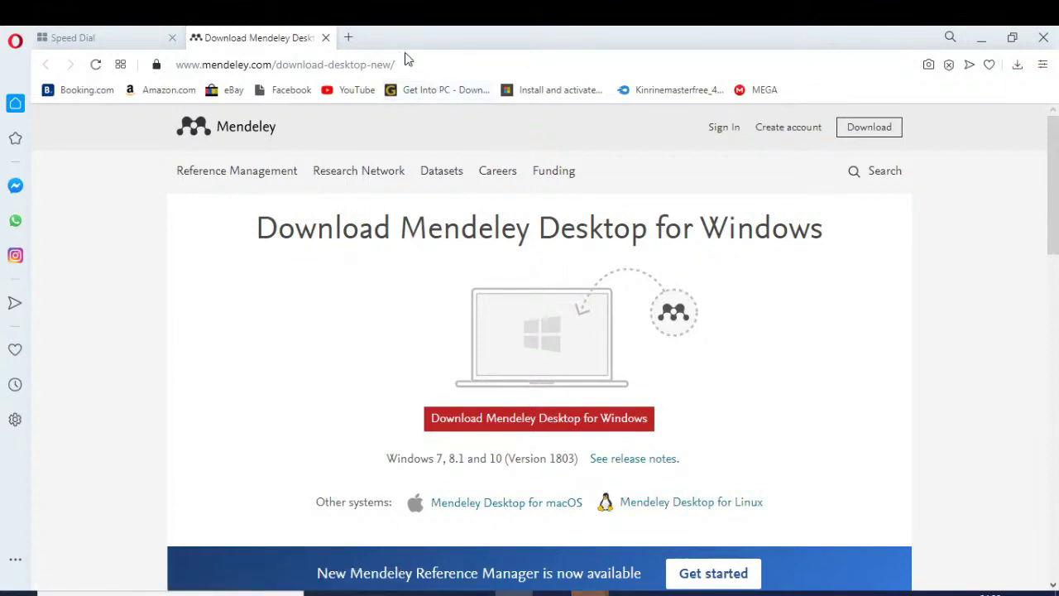
Bookmark the Mendeley download page and minimize Opera
left_click(989, 64)
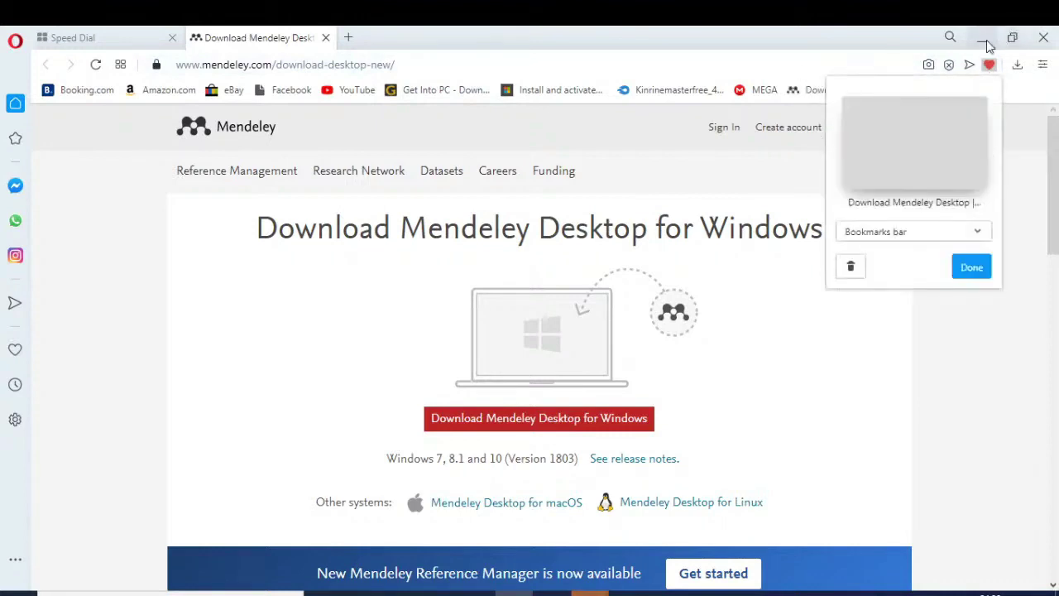
left_click(981, 268)
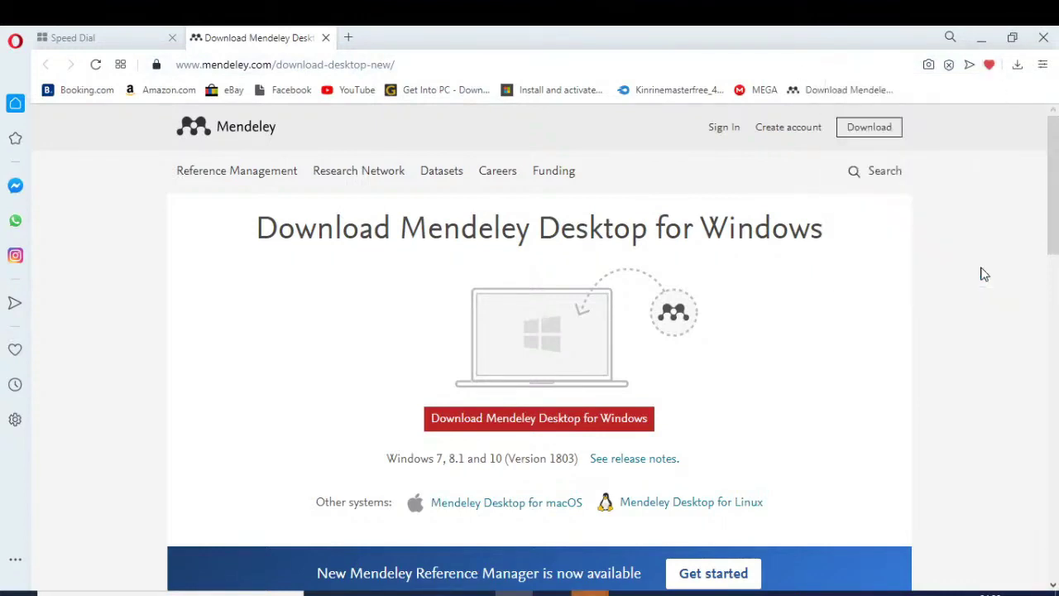
left_click(981, 38)
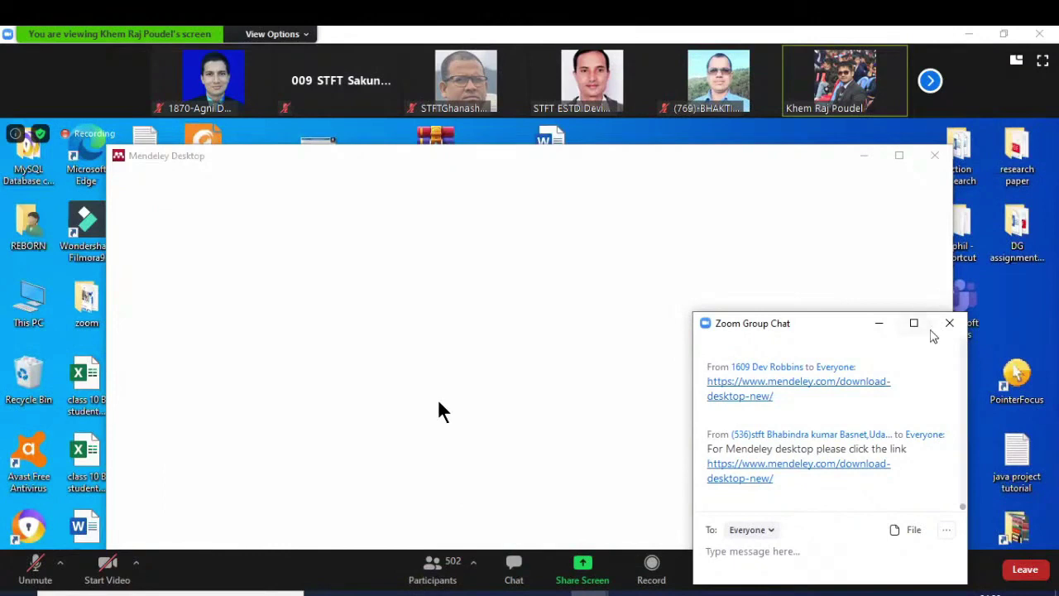
Shrink the Zoom group chat to a small window while Mendeley finishes loading
left_click(915, 324)
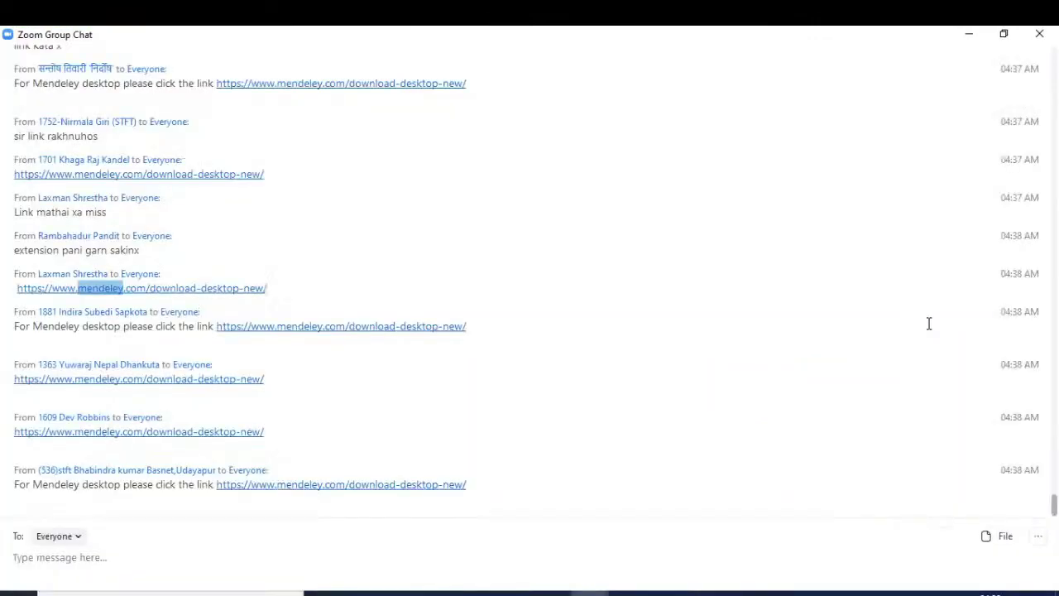
left_click(1004, 34)
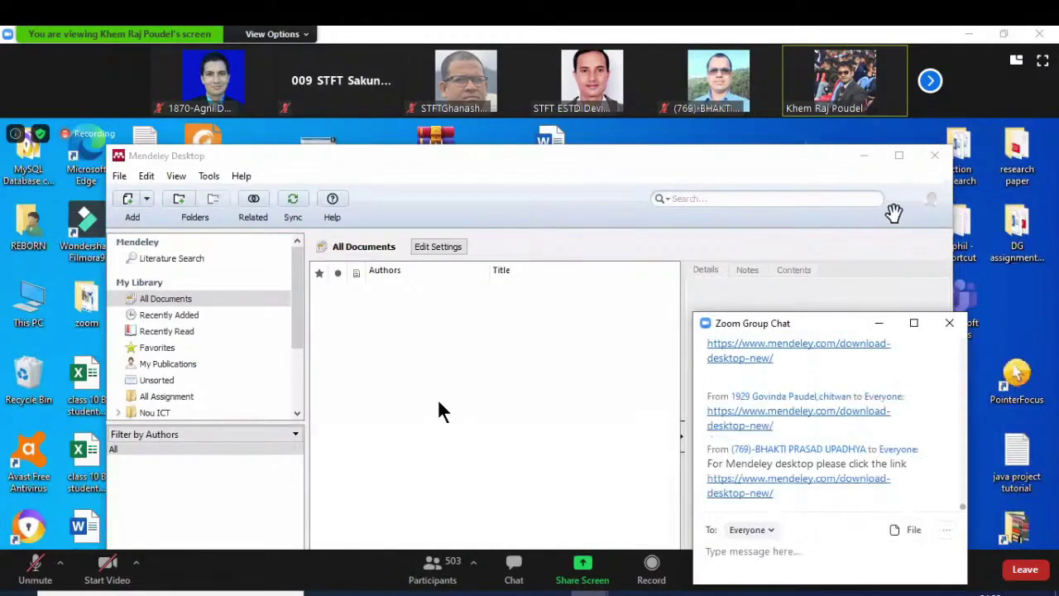
left_click_drag(834, 314, 844, 591)
mouse_move(852, 579)
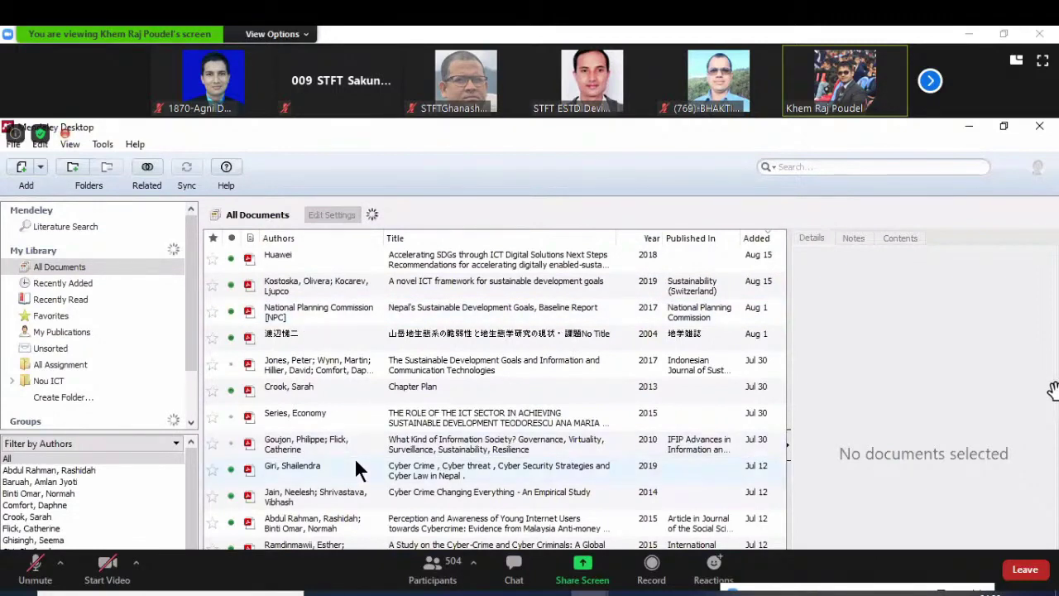
Show the meeting's shared screen full screen and check its viewing options
double_click(912, 389)
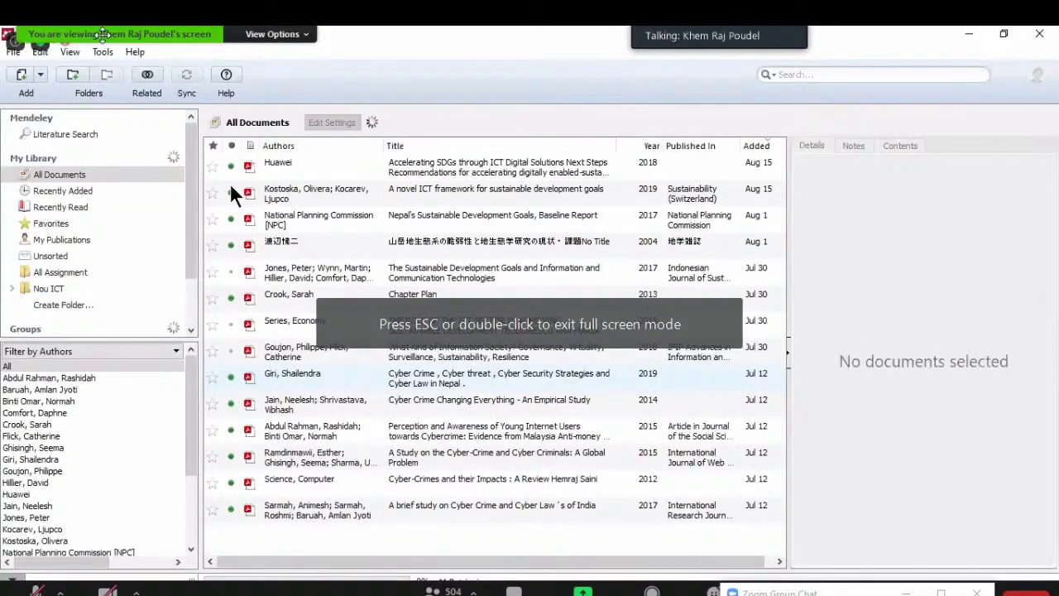
left_click(307, 36)
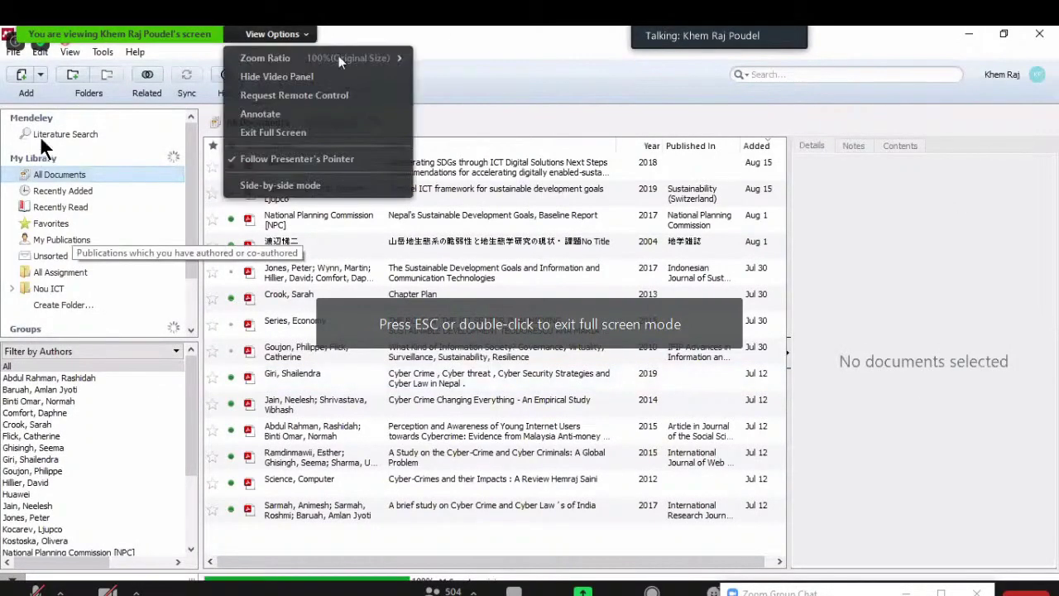
mouse_move(383, 59)
left_click(451, 58)
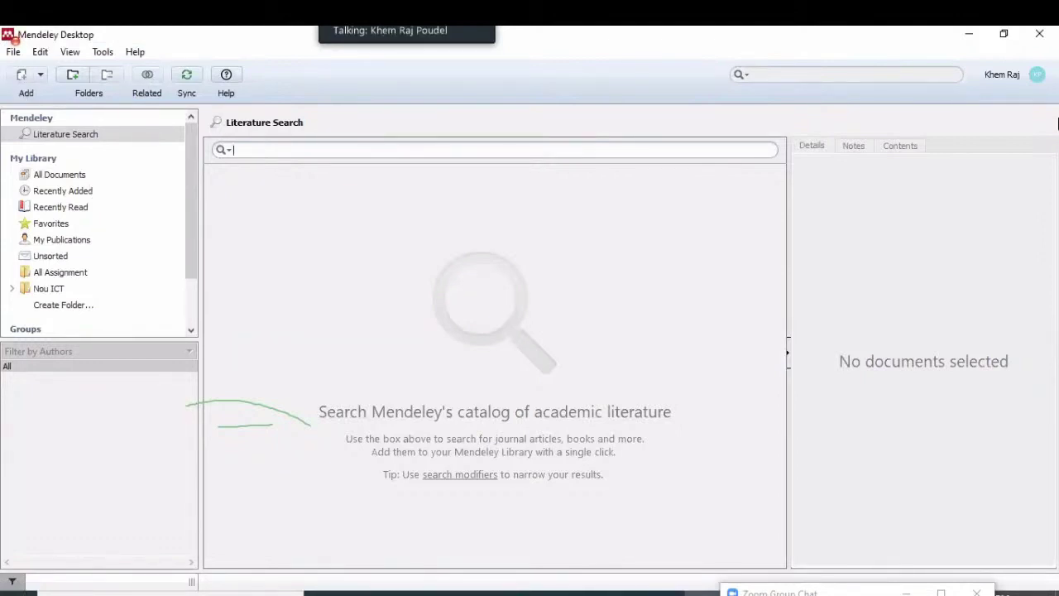
mouse_move(626, 592)
Check the Mendeley tools on Word's References tab at the Coverpage, then minimize Word
left_click(593, 563)
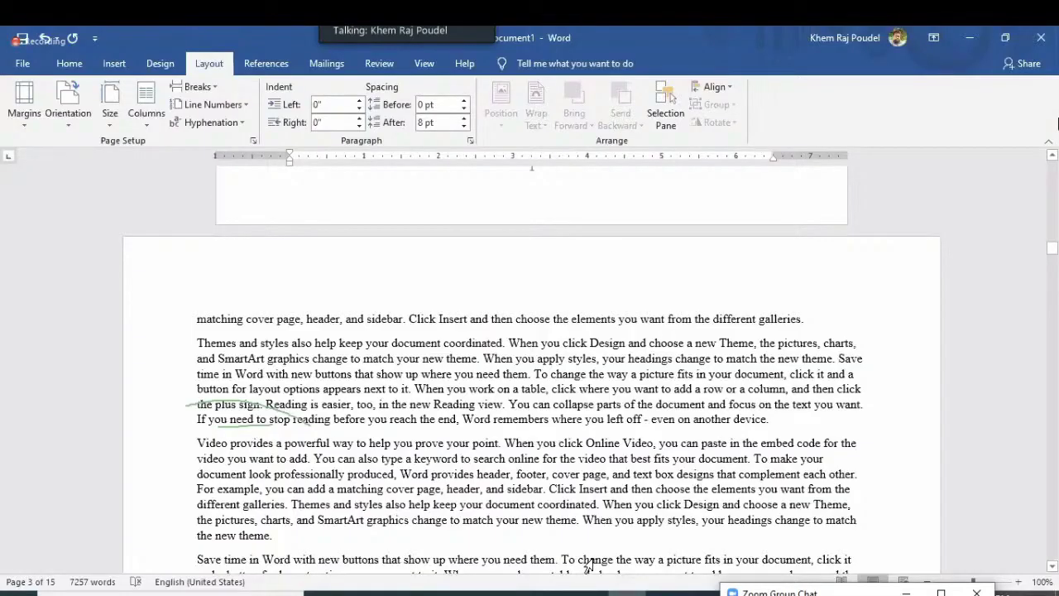
key("ctrl+Home")
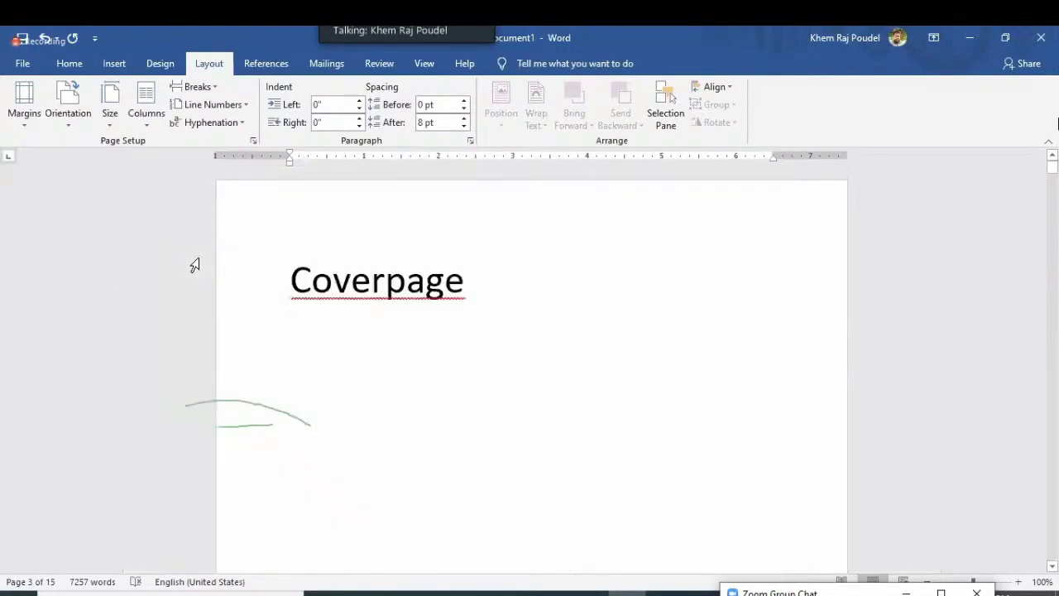
left_click(274, 62)
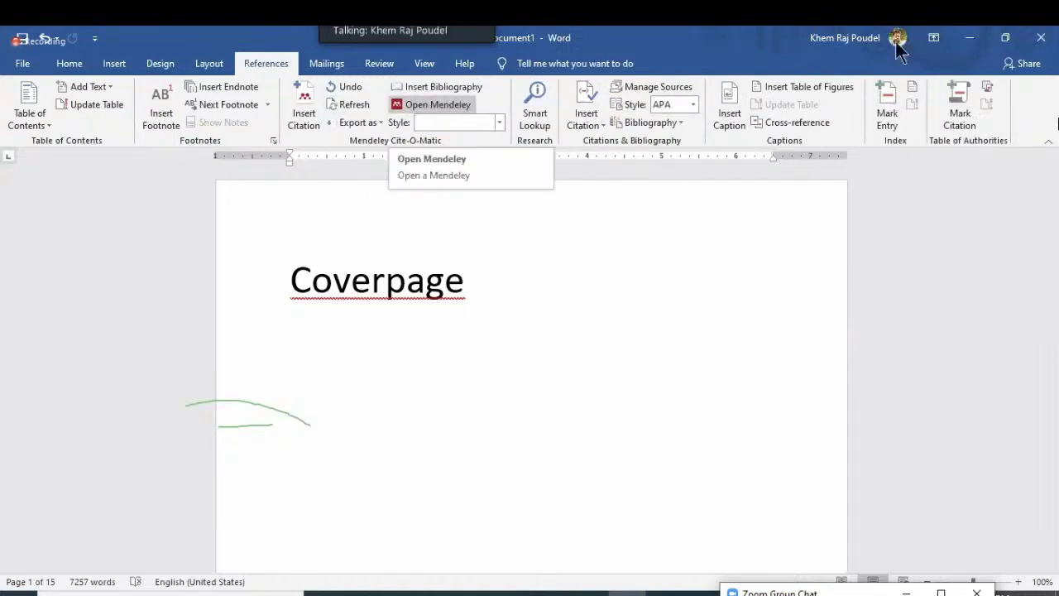
left_click(974, 38)
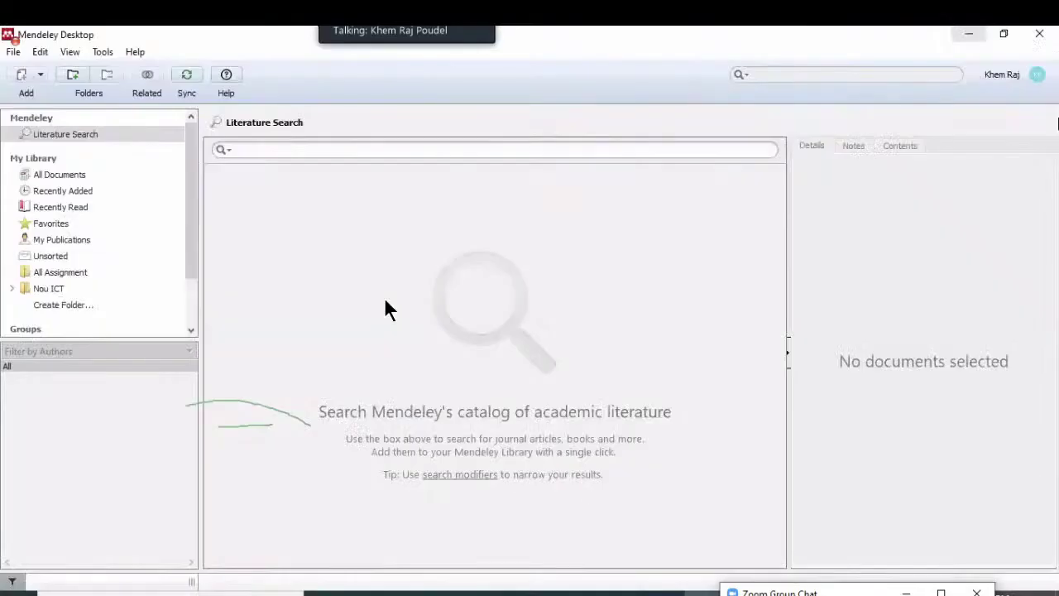
Relaunch Mendeley, review its Help and Word plugin options, then minimize Word
key("super+d")
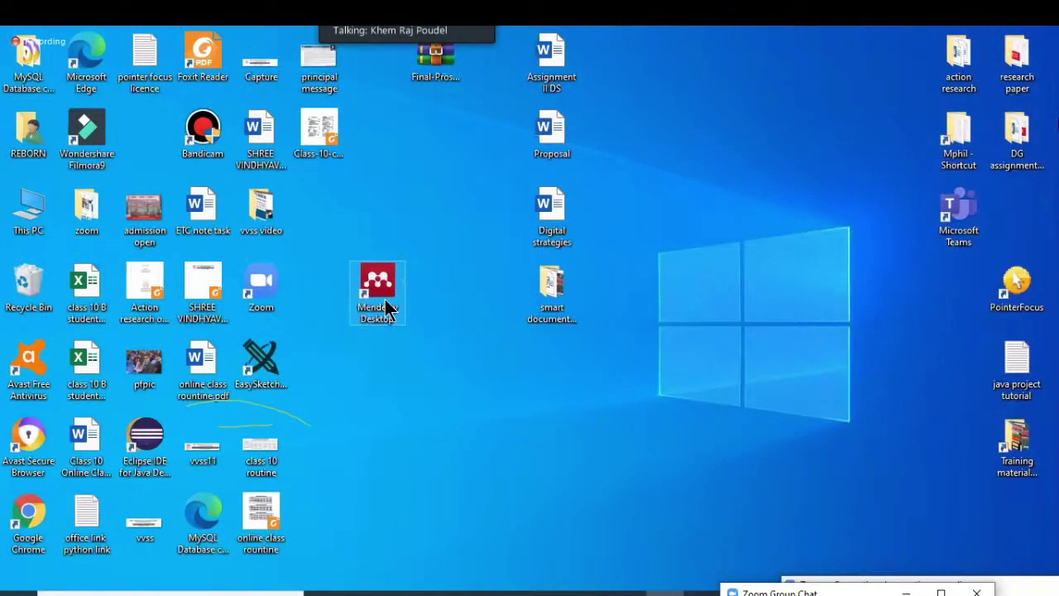
double_click(382, 298)
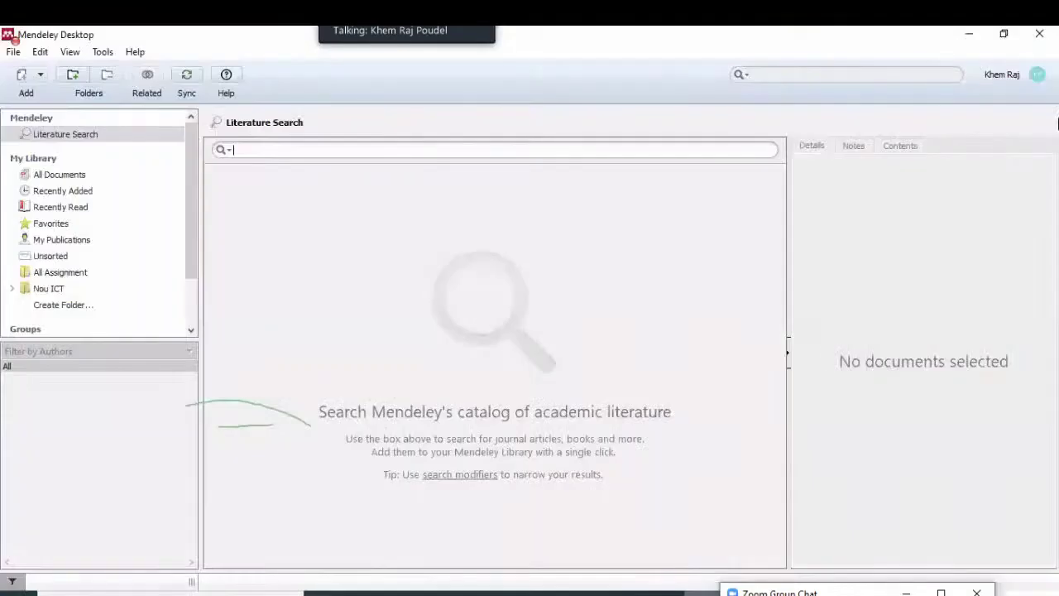
left_click(131, 50)
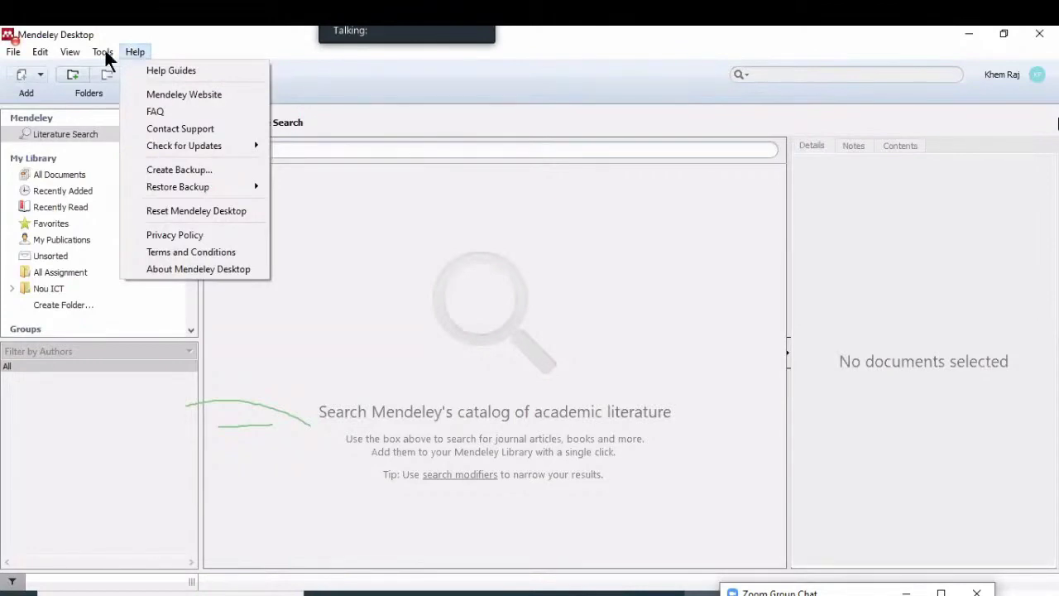
left_click(105, 50)
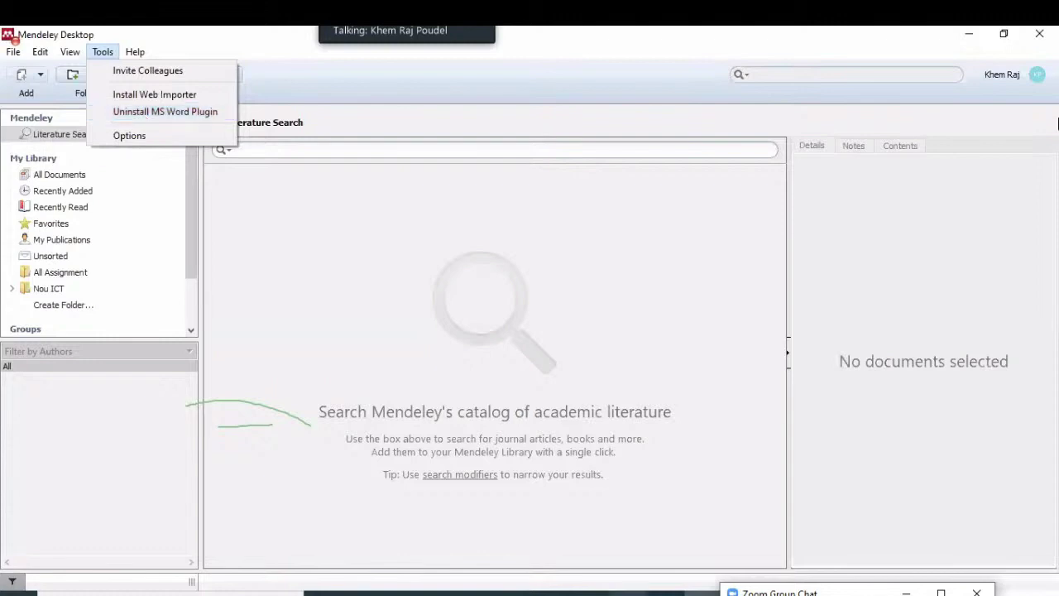
left_click(620, 503)
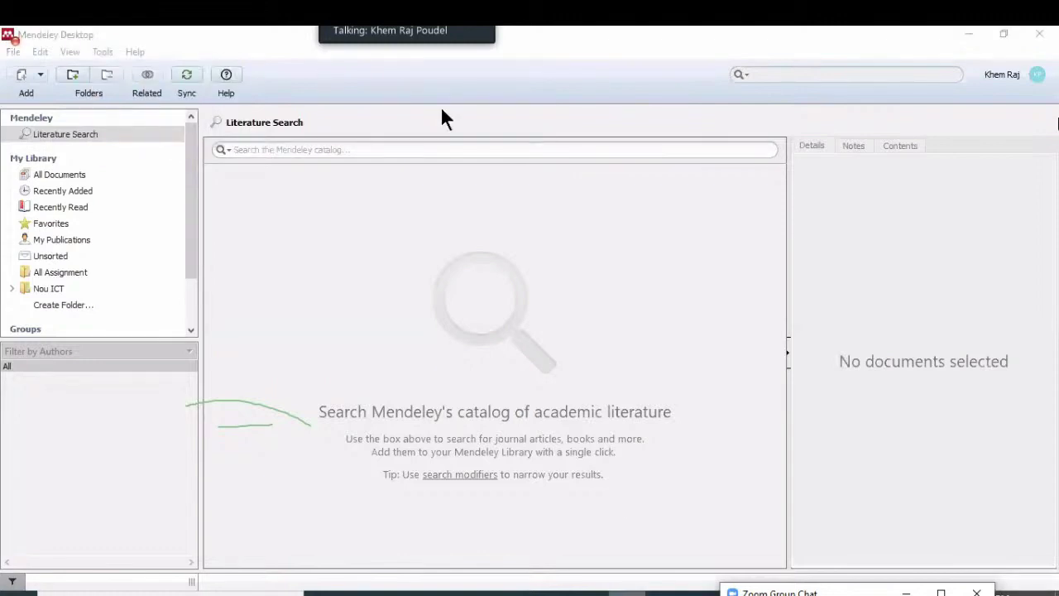
key("alt+Tab")
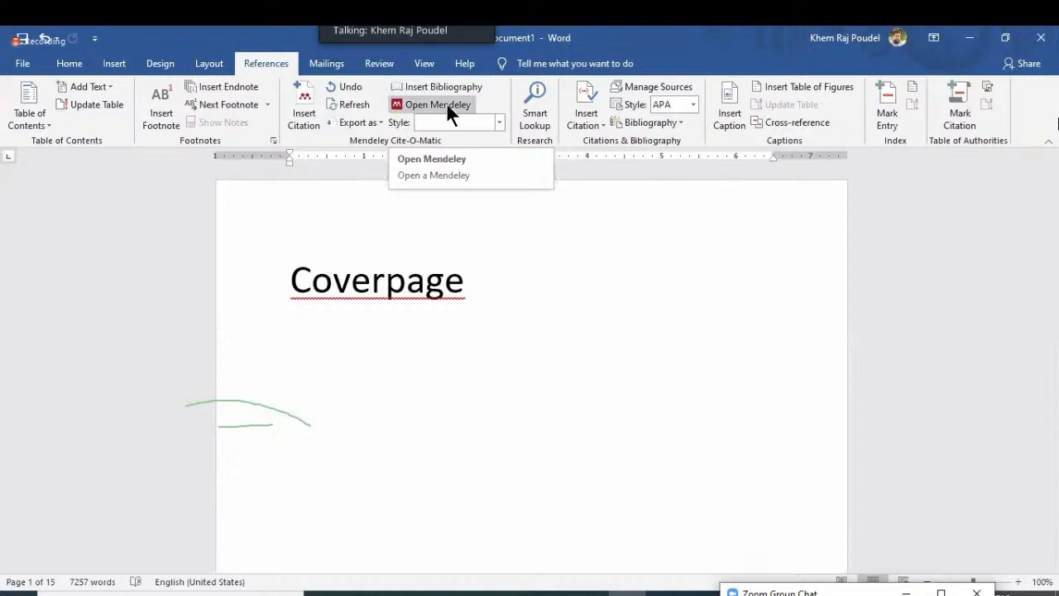
left_click(964, 39)
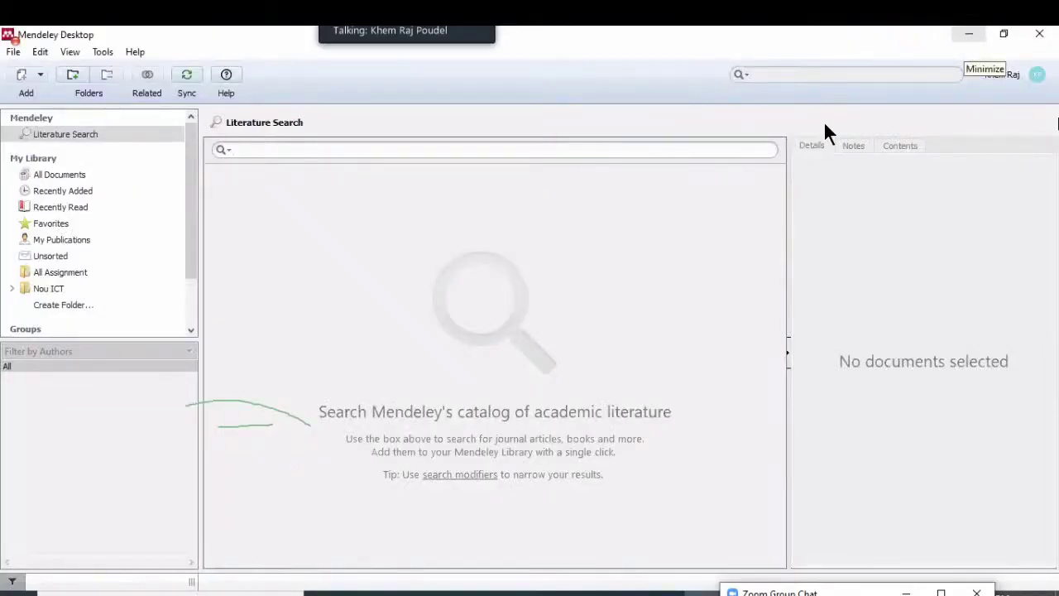
Quit Mendeley Desktop and relaunch it from the desktop shortcut
left_click(17, 55)
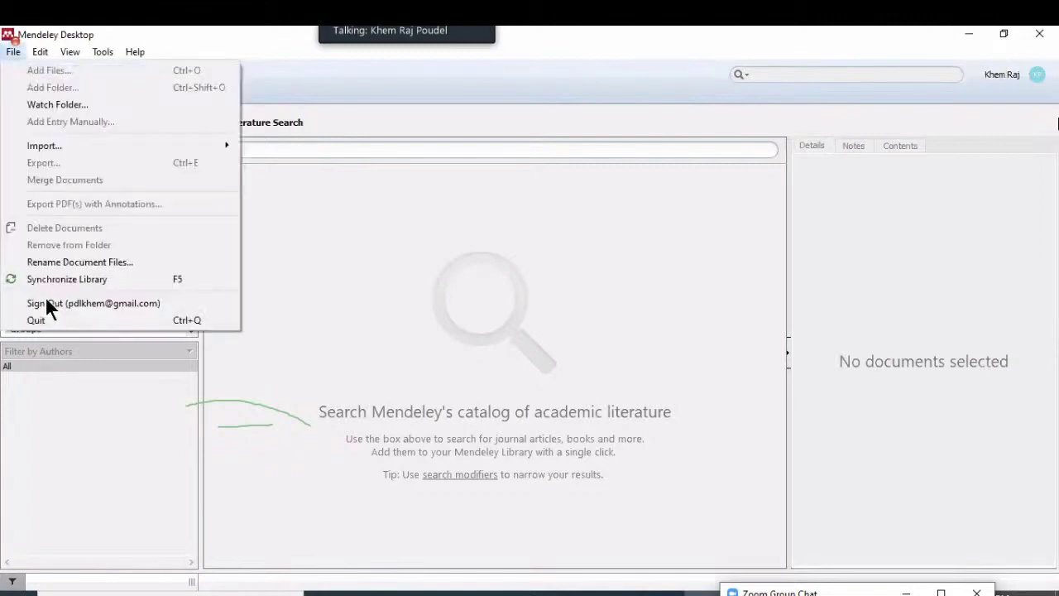
key("Escape")
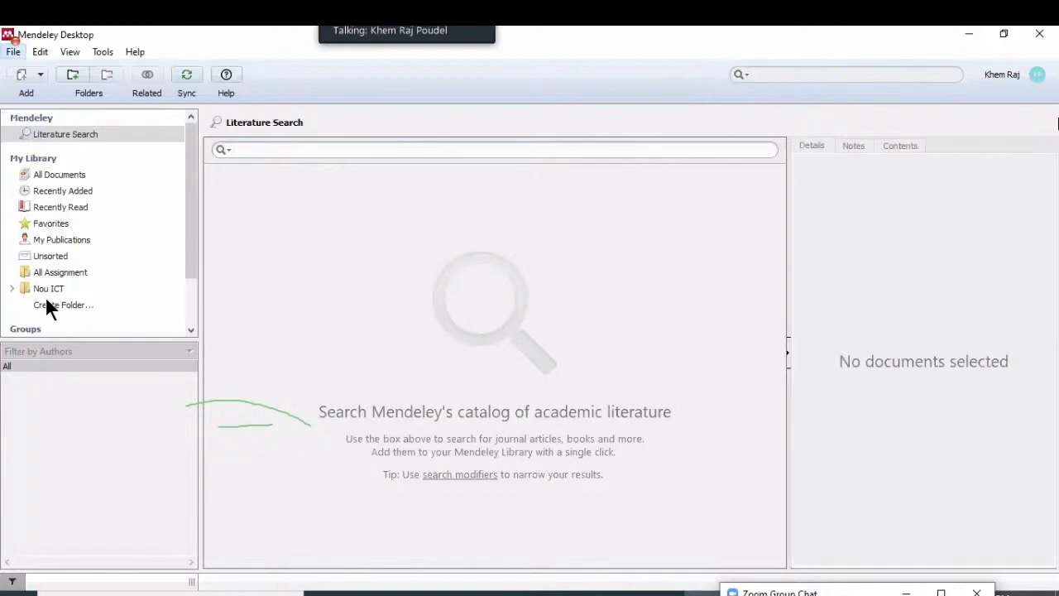
key("alt+F4")
double_click(374, 290)
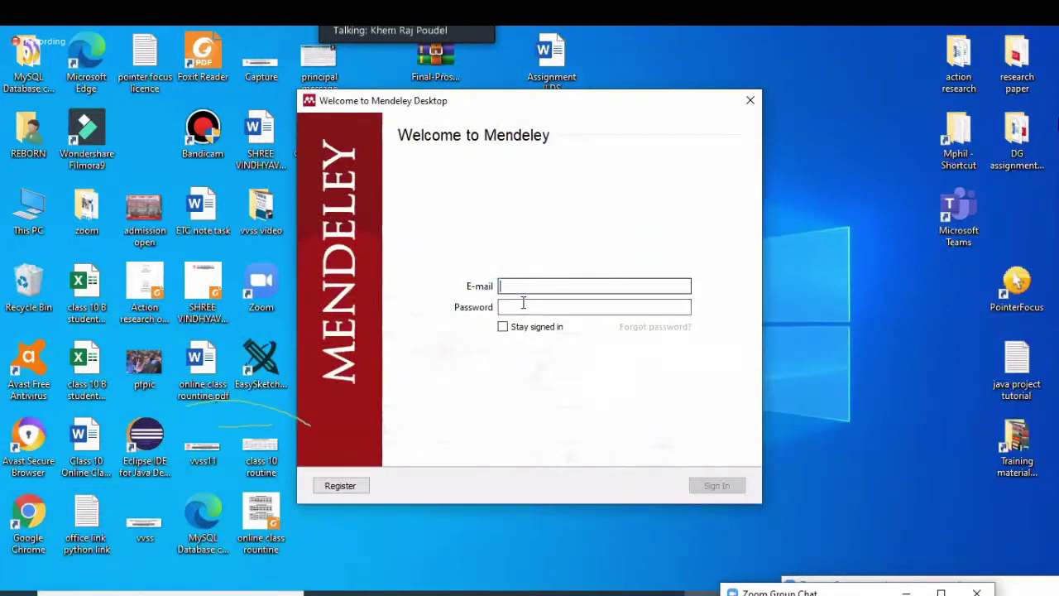
left_click(523, 306)
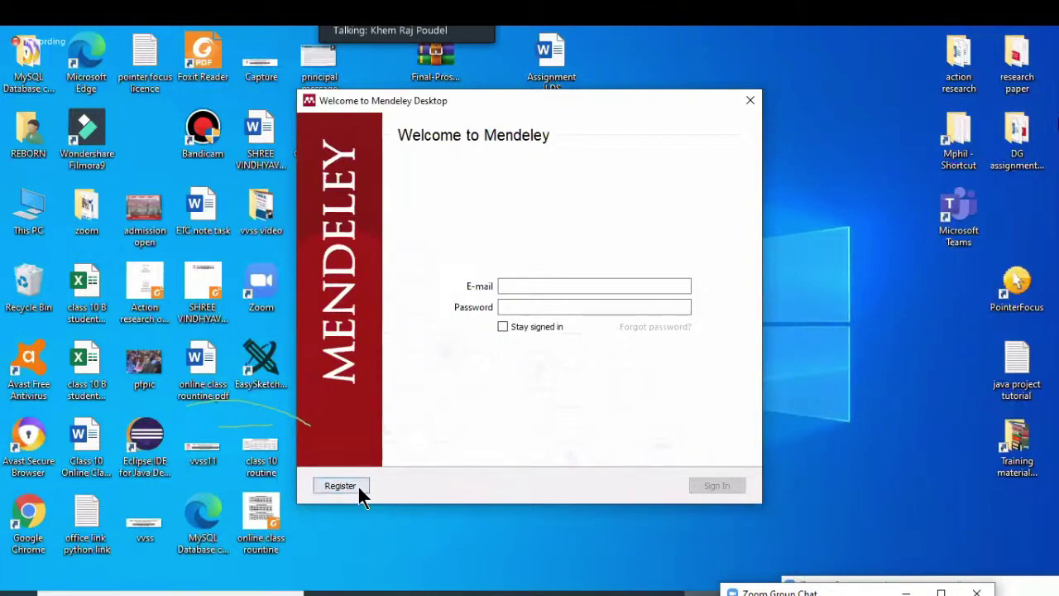
left_click(339, 486)
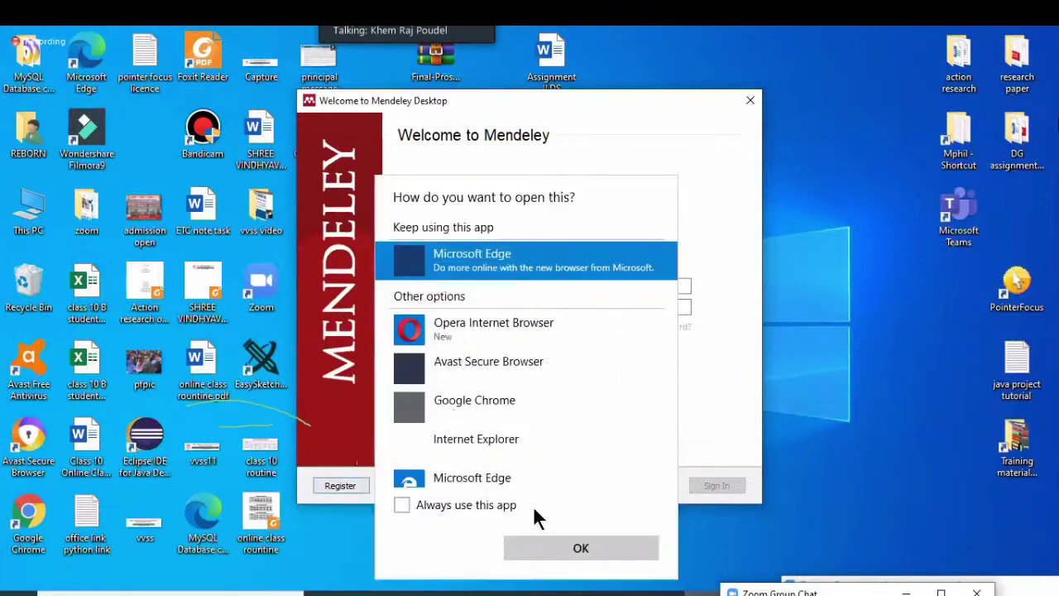
key("Down")
key("Down")
key("Down")
left_click(560, 548)
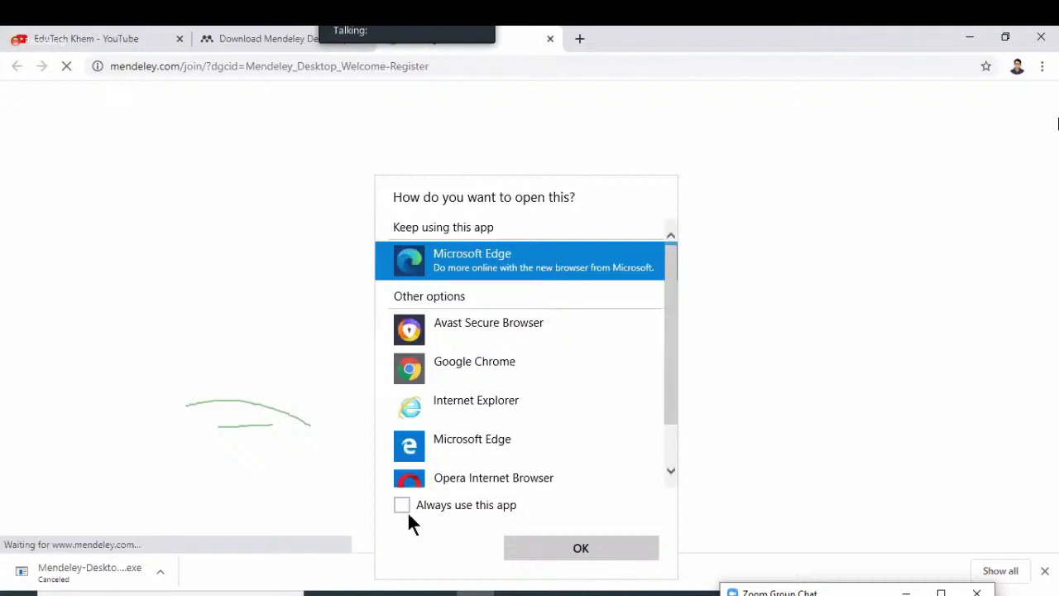
Confirm Chrome as the browser, minimize it, and bring the Mendeley sign-in window forward
left_click(573, 549)
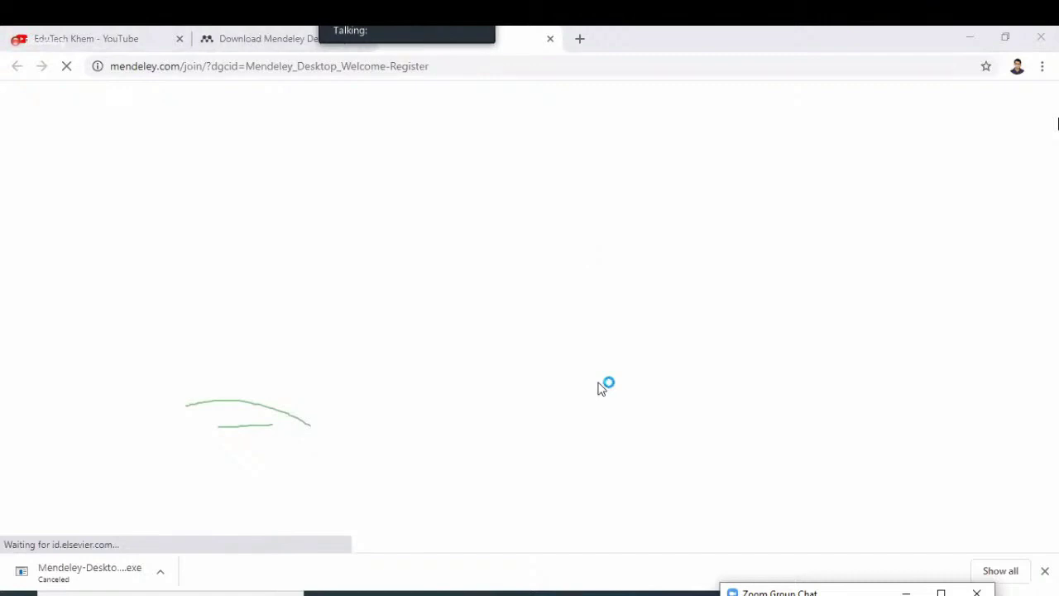
left_click(973, 37)
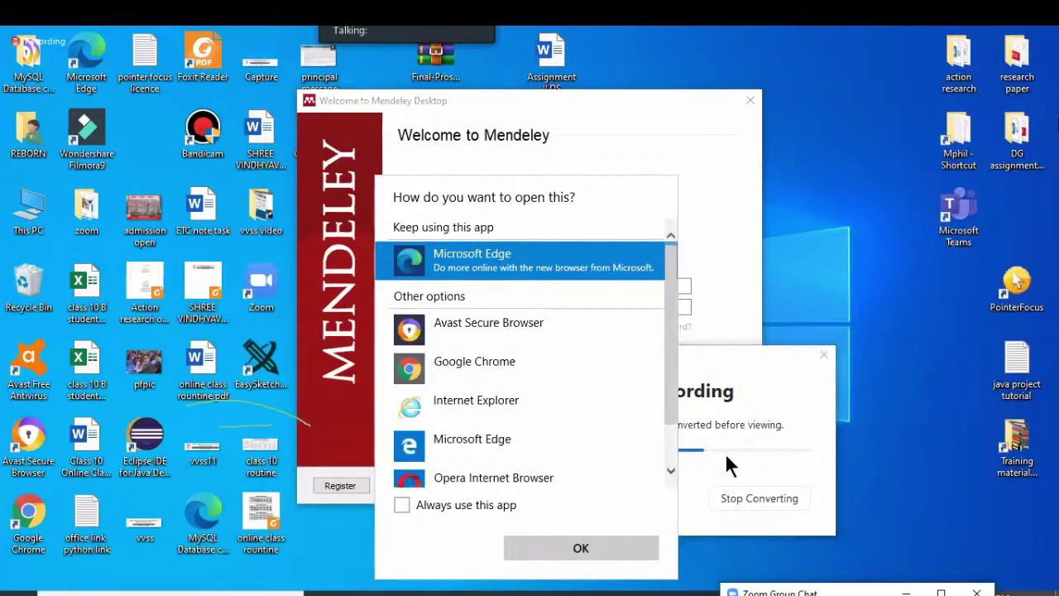
left_click(672, 162)
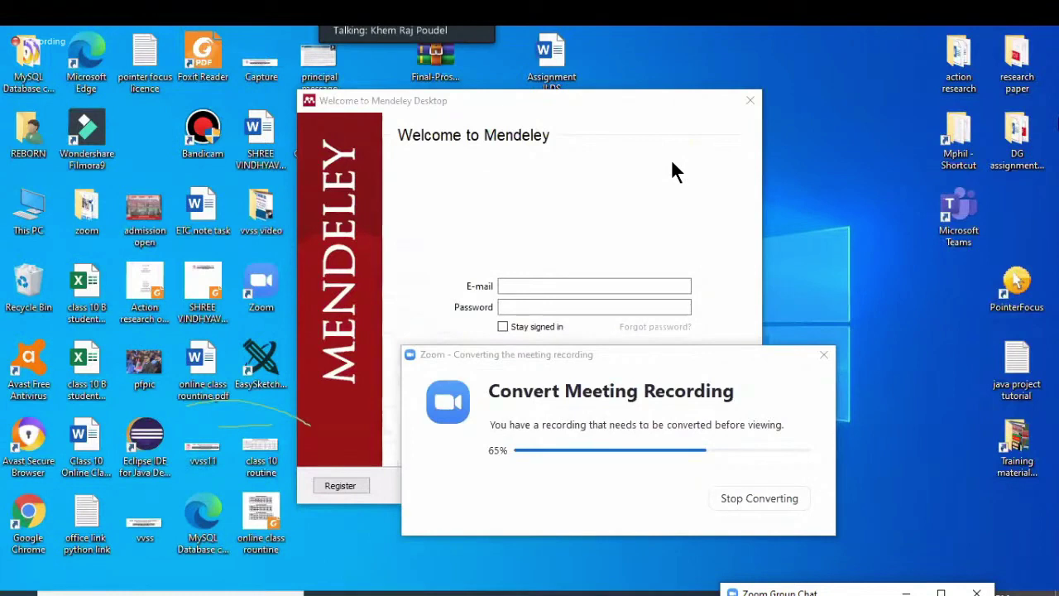
left_click(298, 494)
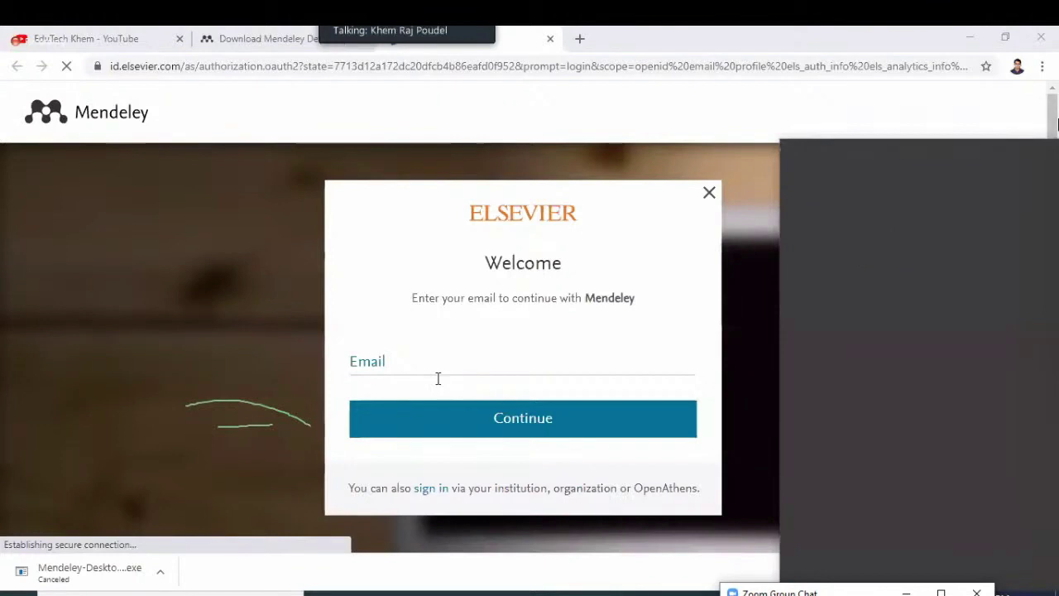
Enter the account e-mail address on the Elsevier page and submit it with Continue
left_click(426, 356)
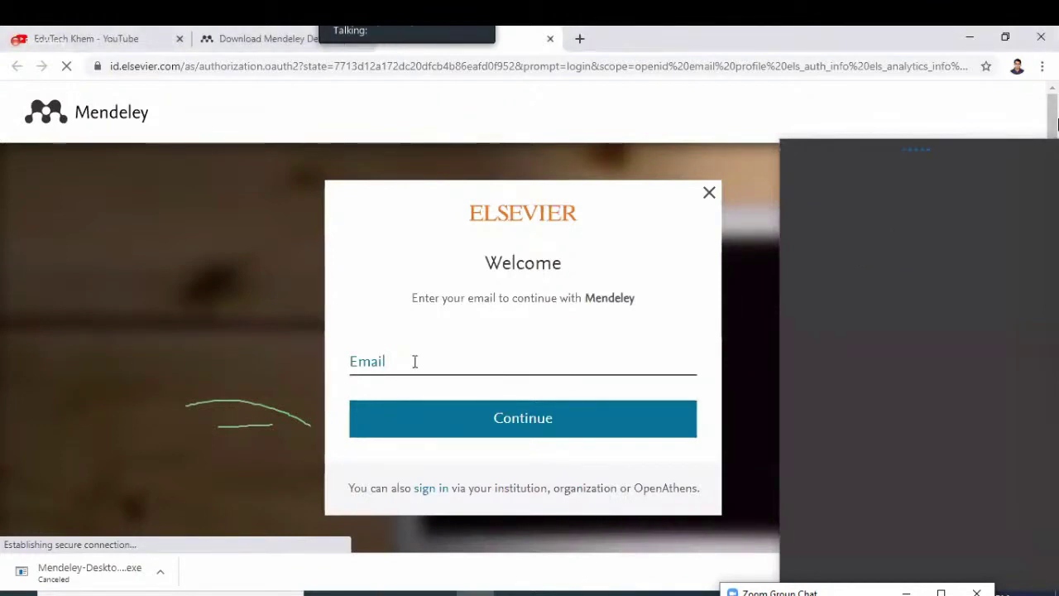
left_click(414, 362)
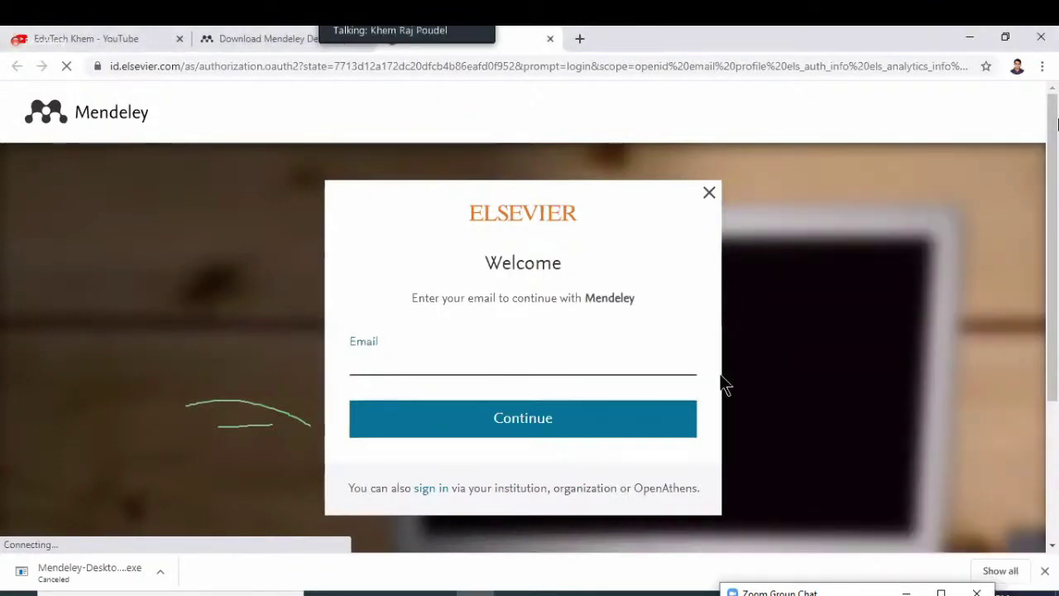
scroll(725, 384, "down", 3)
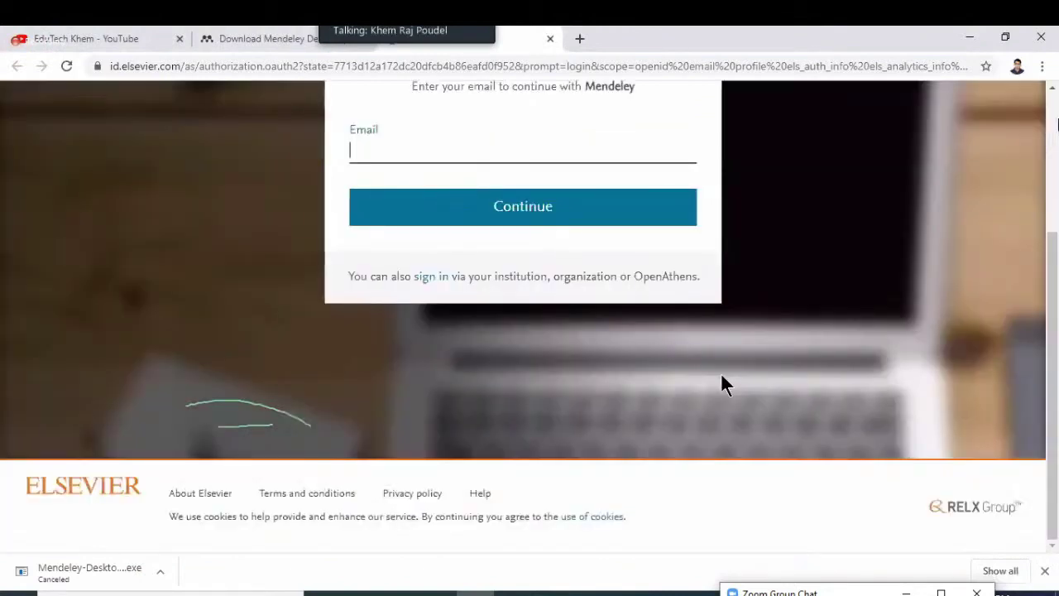
scroll(723, 384, "up", 3)
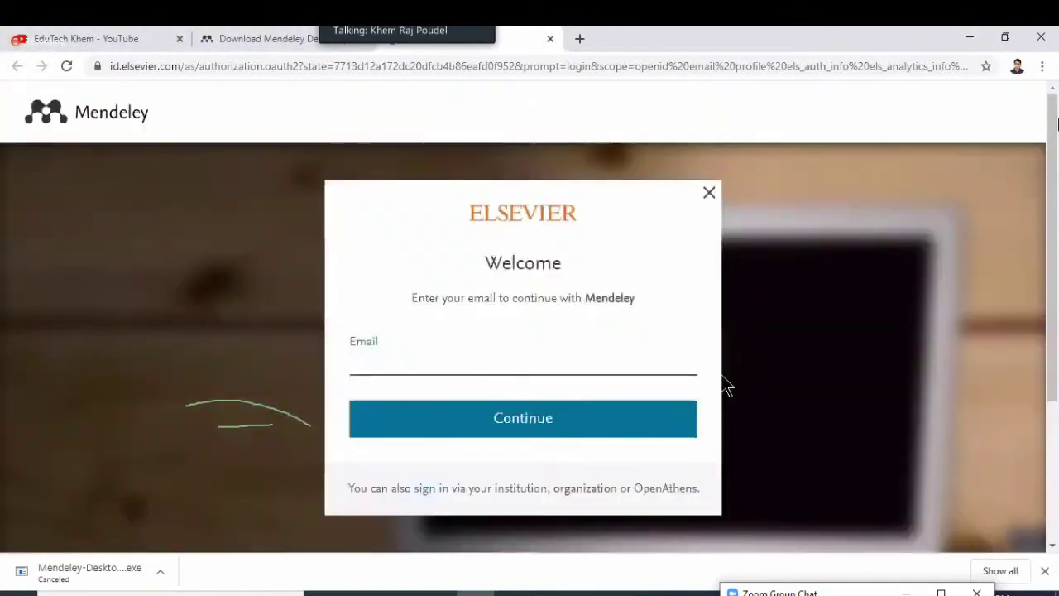
left_click(471, 367)
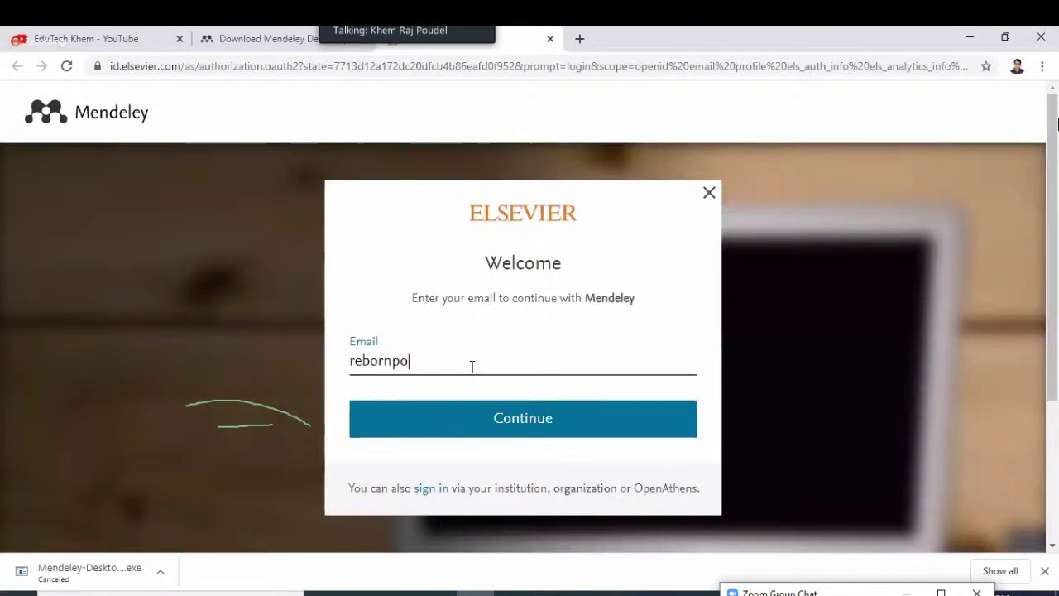
left_click(531, 421)
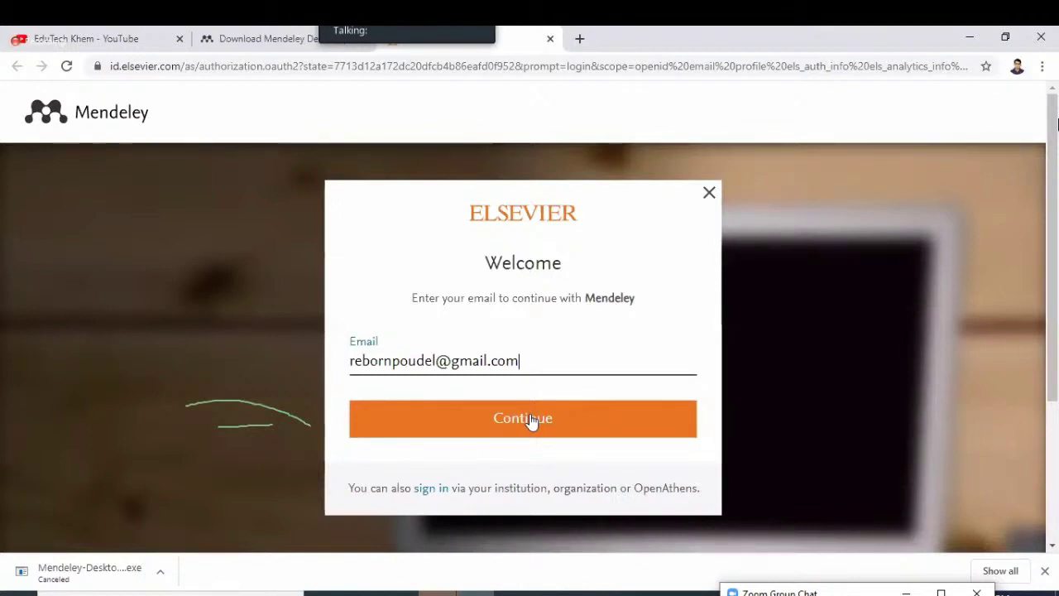
left_click(532, 421)
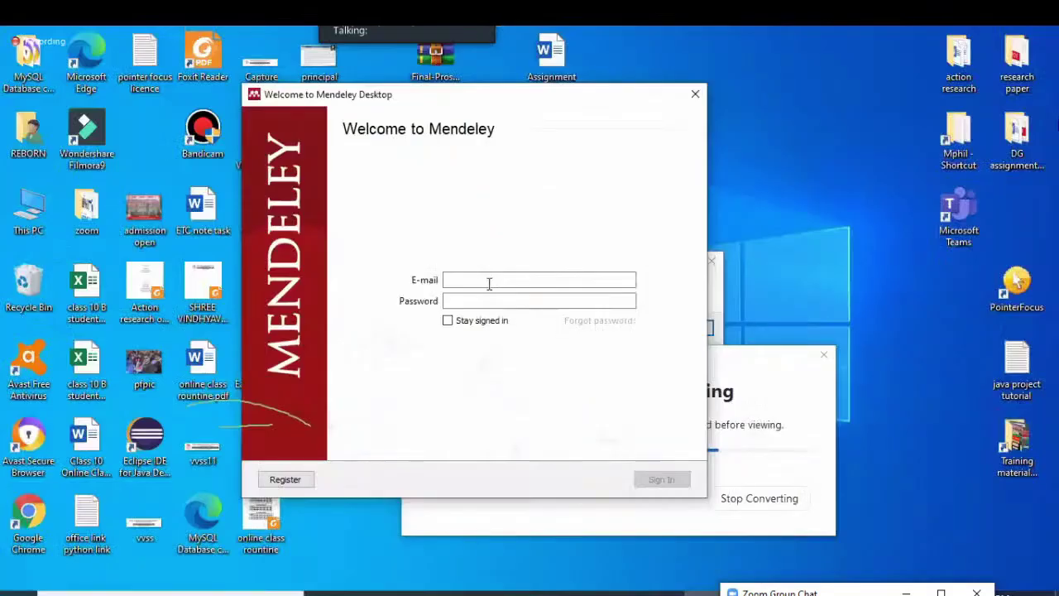
Sign in to Mendeley with the account e-mail and password, re-entering the password after the first rejection
left_click(489, 283)
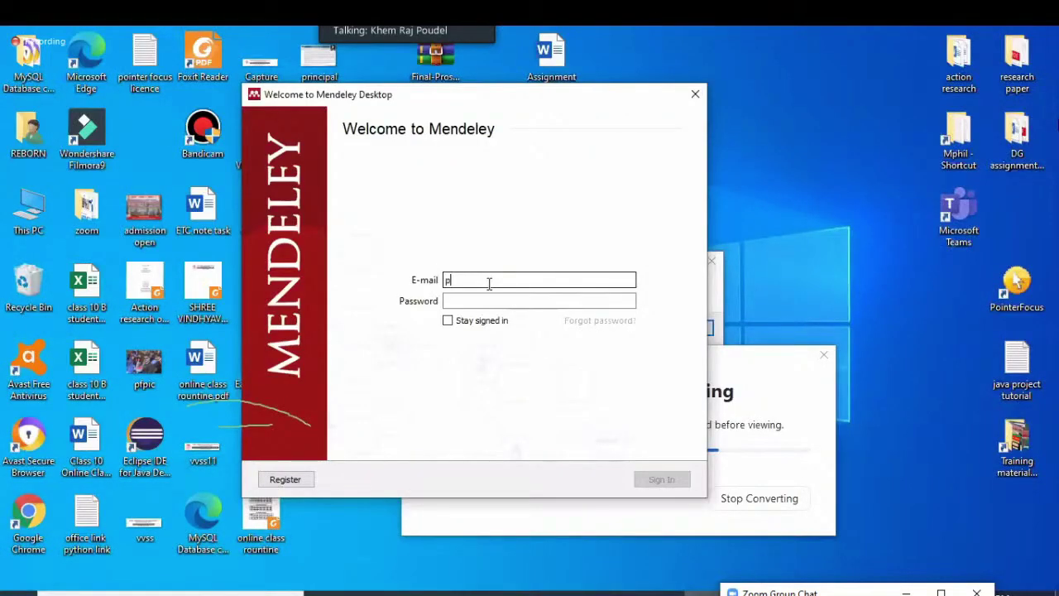
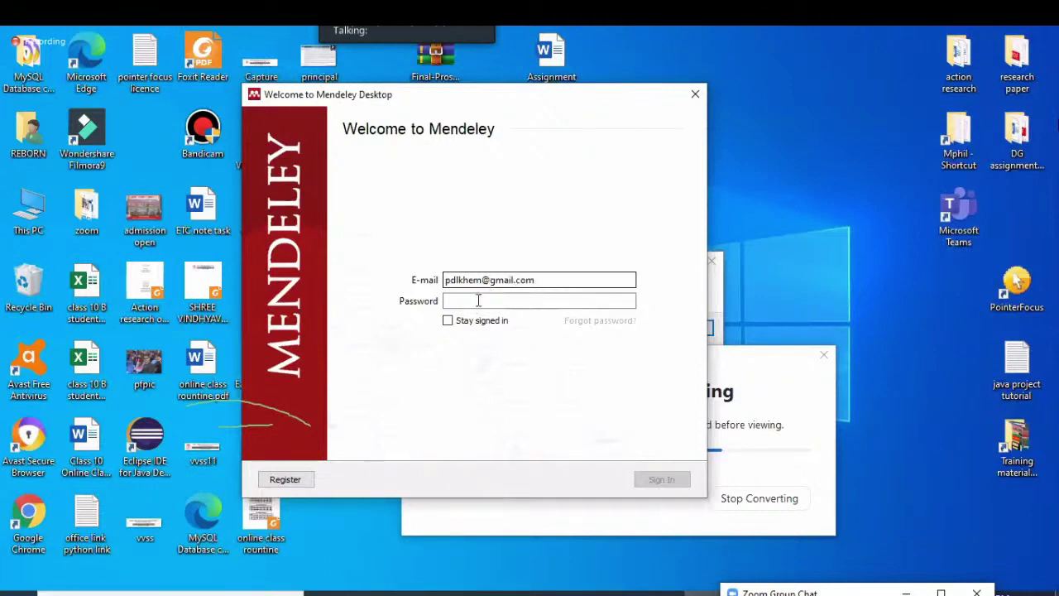
left_click(478, 300)
type("****")
key("BackSpace")
key("BackSpace")
type("***********")
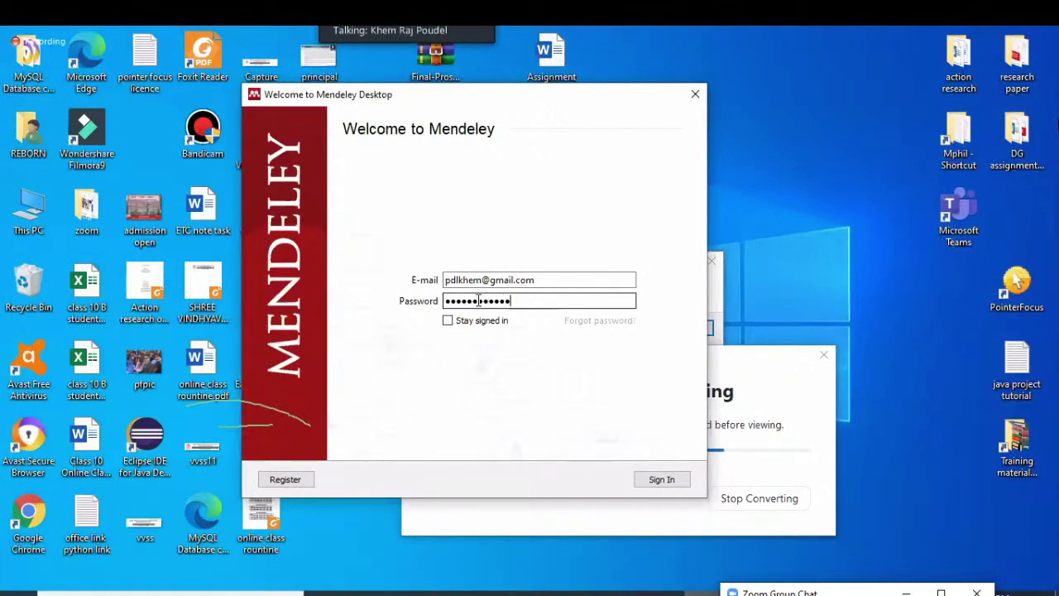
left_click(678, 481)
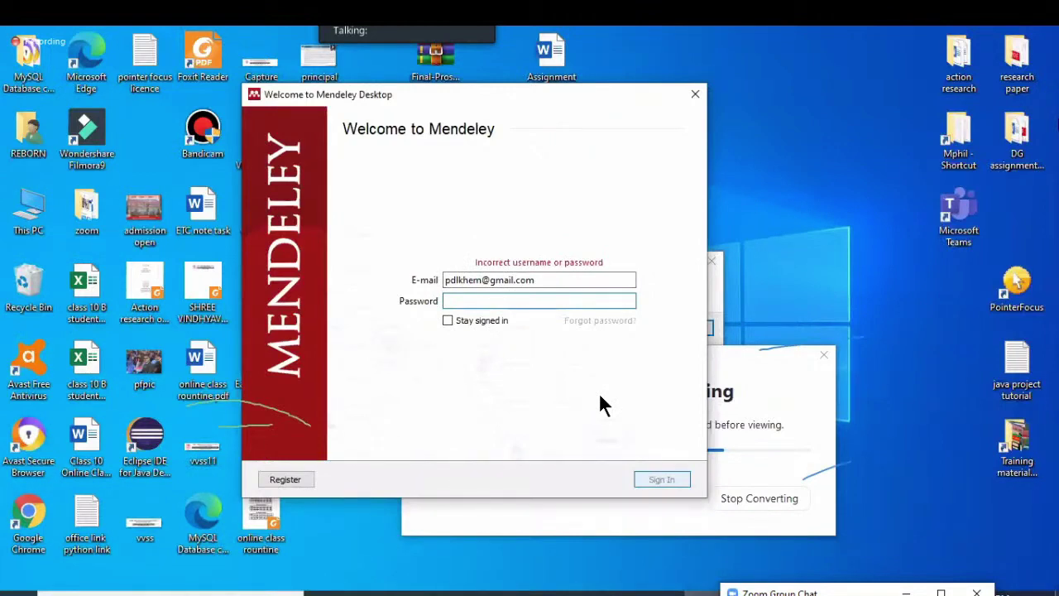
key("ctrl+v")
key("Return")
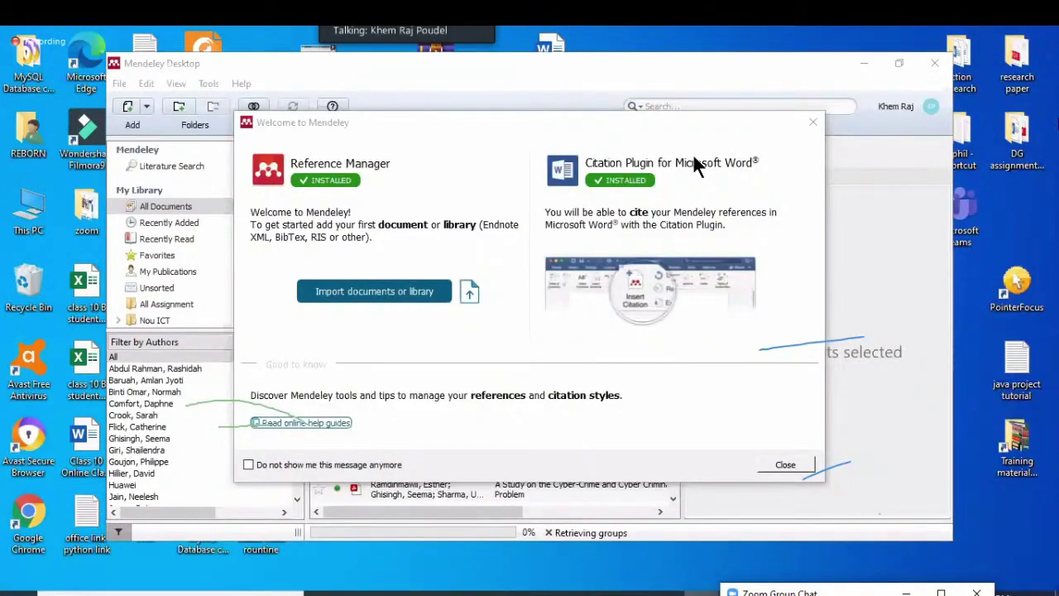
Close the Welcome message and Add and Create tip, maximize the window, and cancel a new folder
left_click(813, 126)
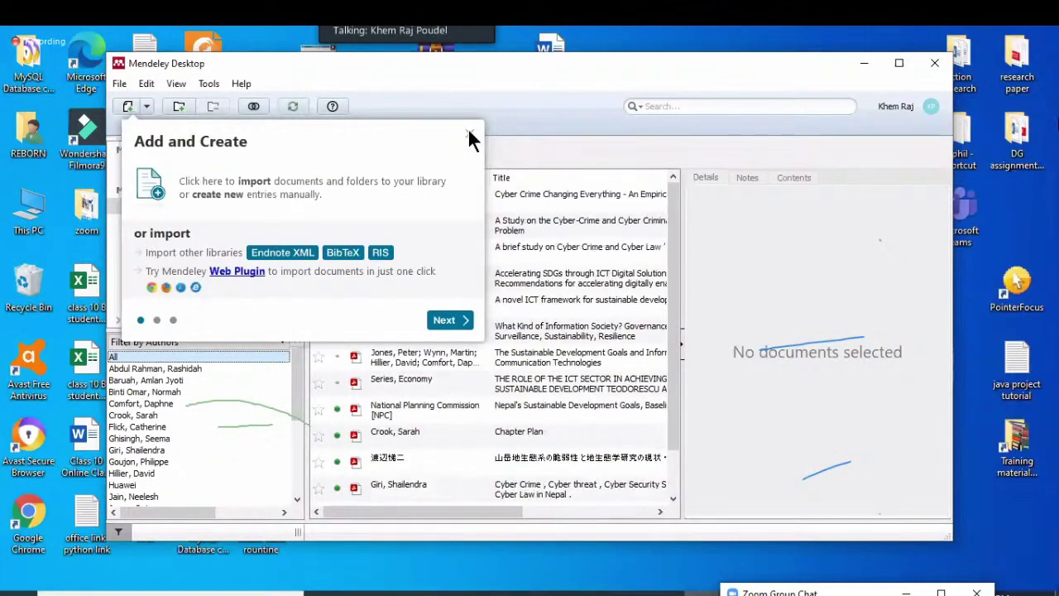
left_click(898, 63)
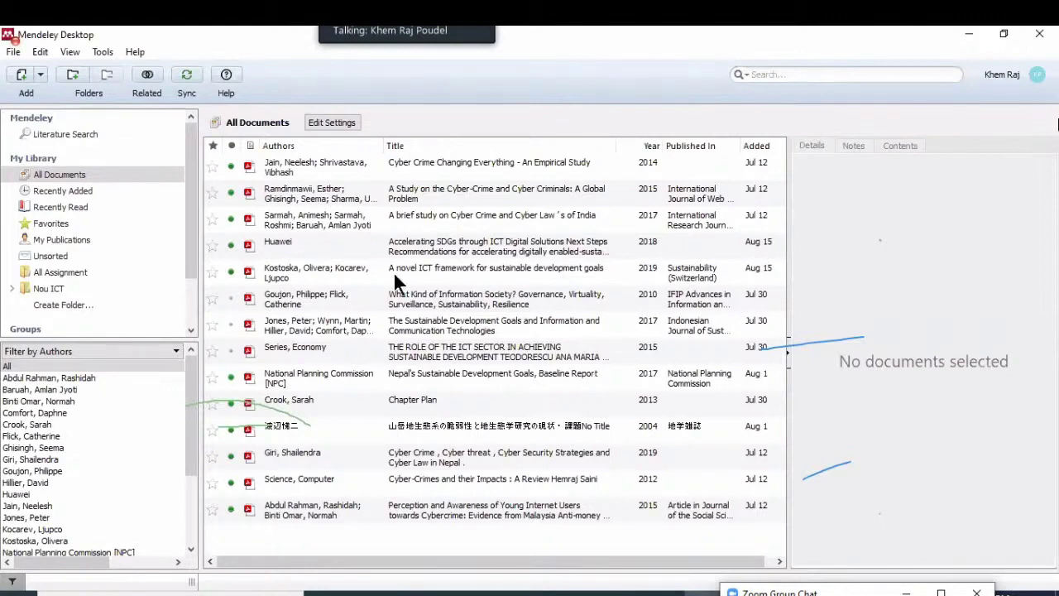
left_click(55, 305)
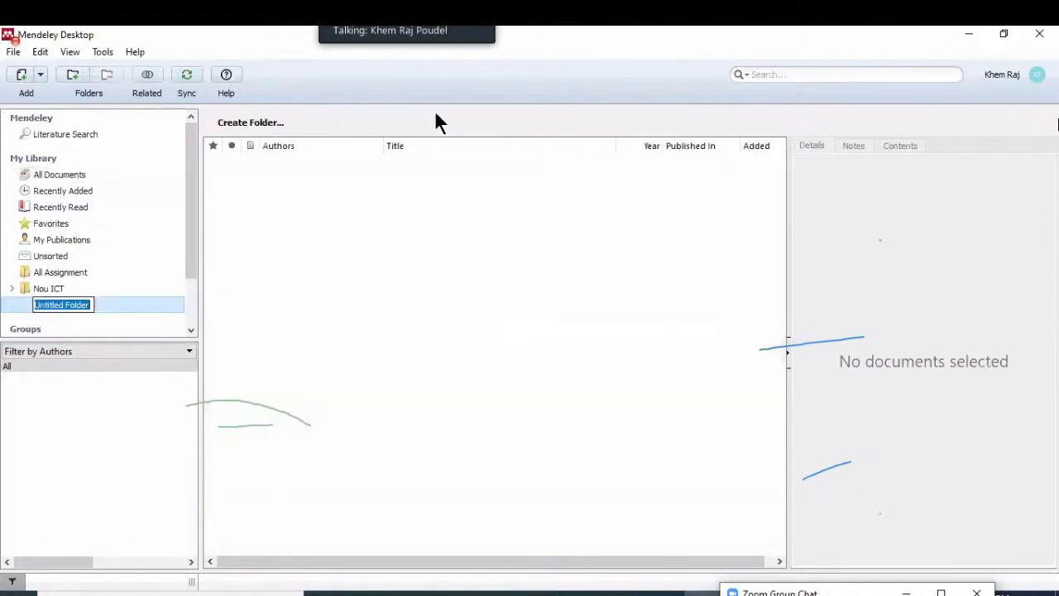
key("Escape")
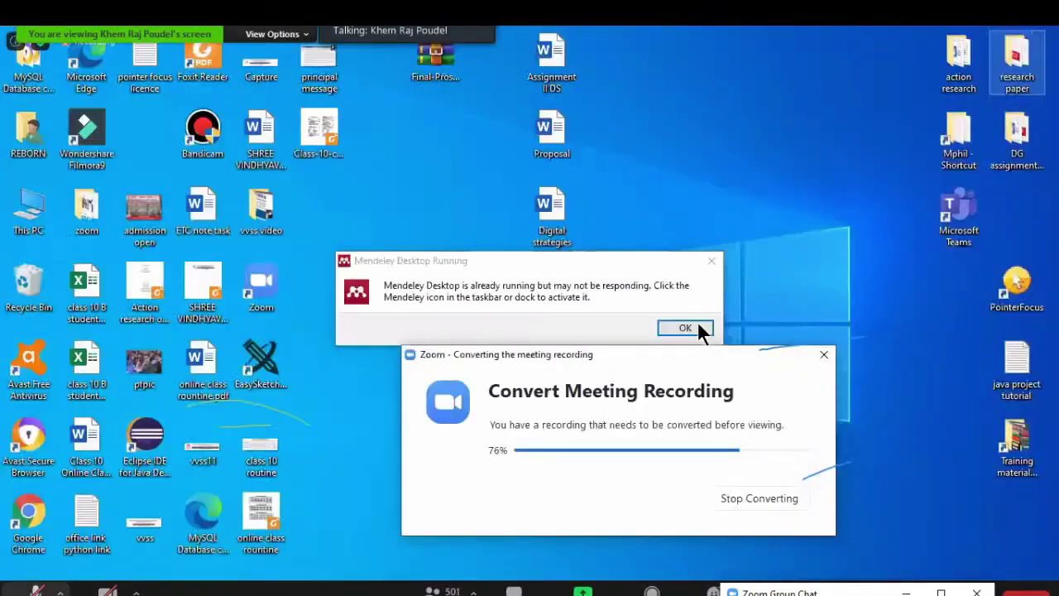
Dismiss the Mendeley-running notice and Zoom unmute alerts, then open the read journal folder
left_click(35, 589)
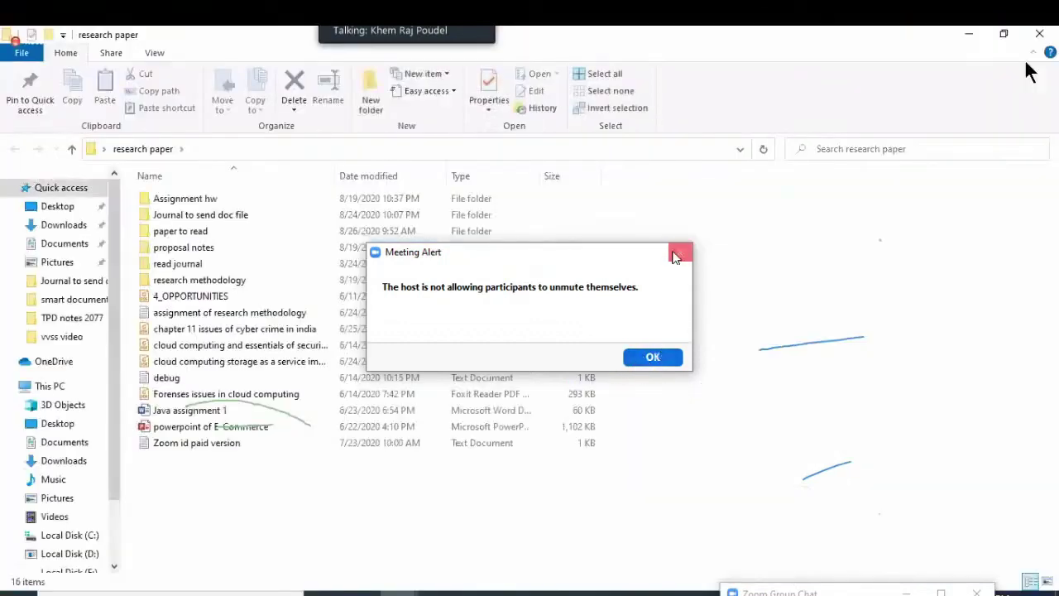
left_click(678, 254)
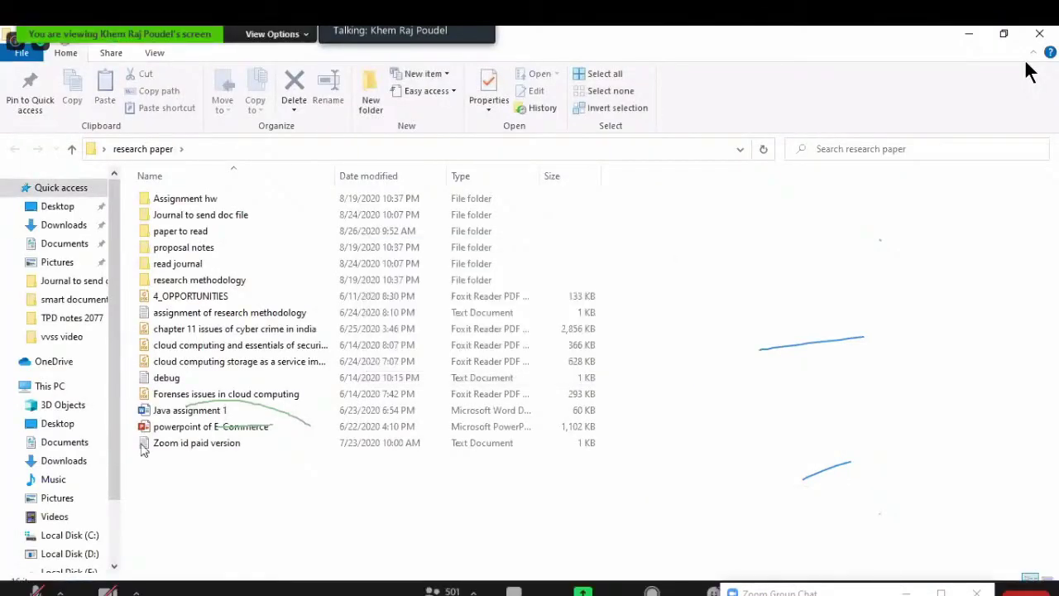
left_click(36, 589)
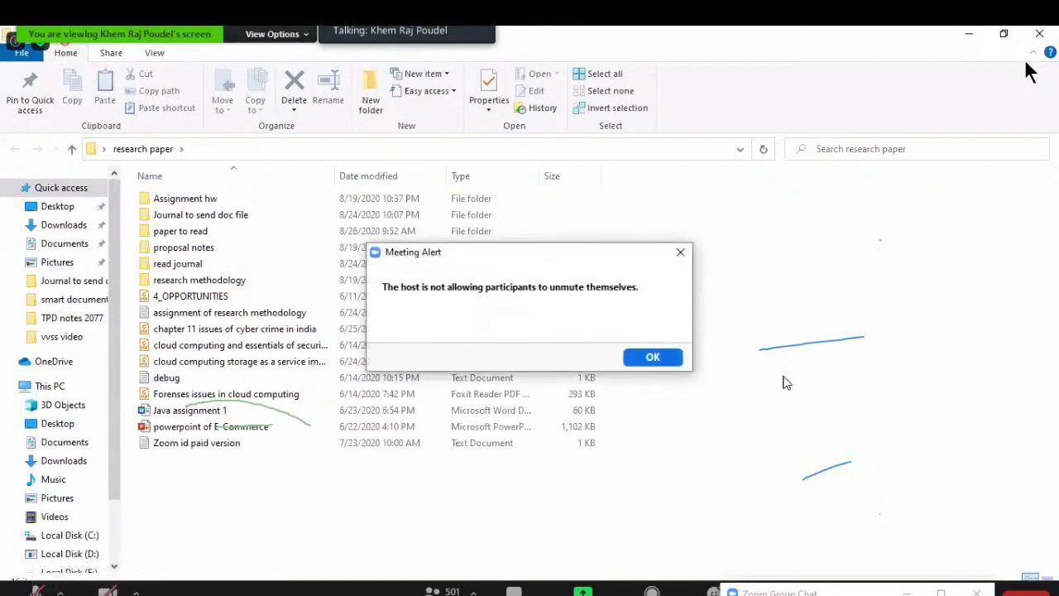
left_click(656, 358)
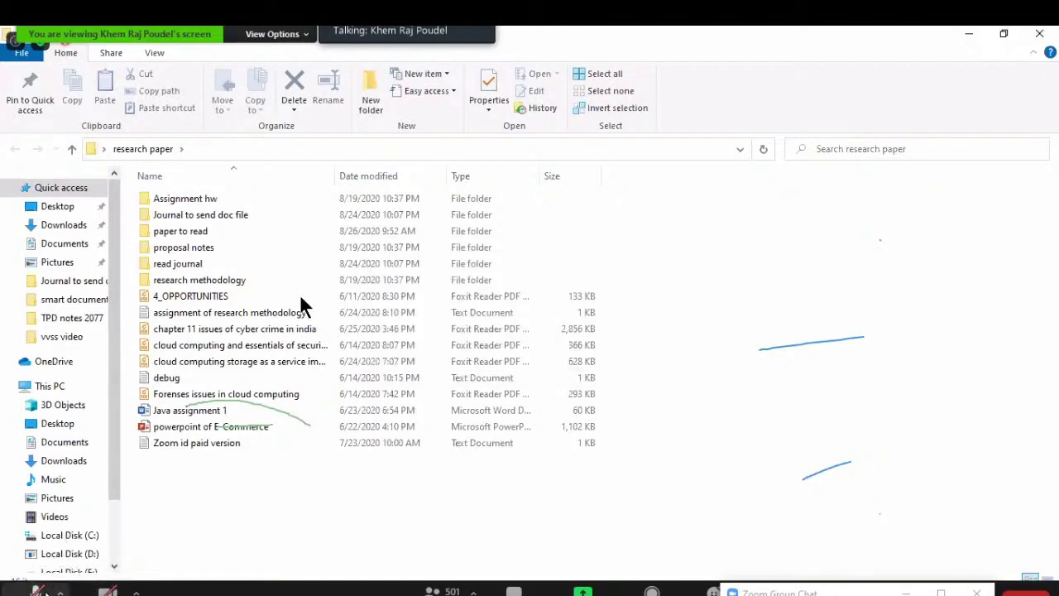
left_click(36, 589)
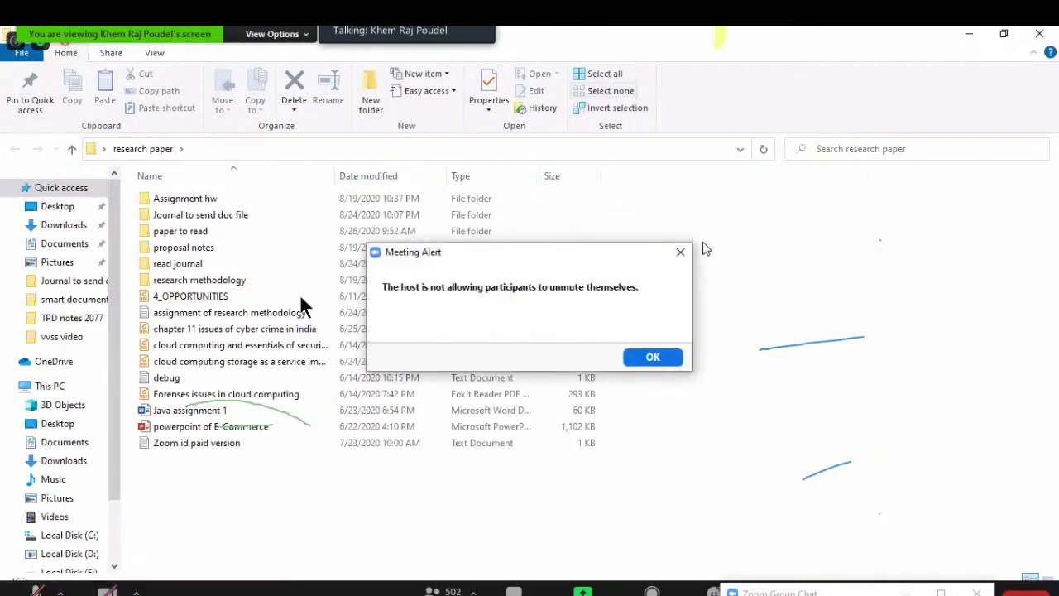
left_click(651, 357)
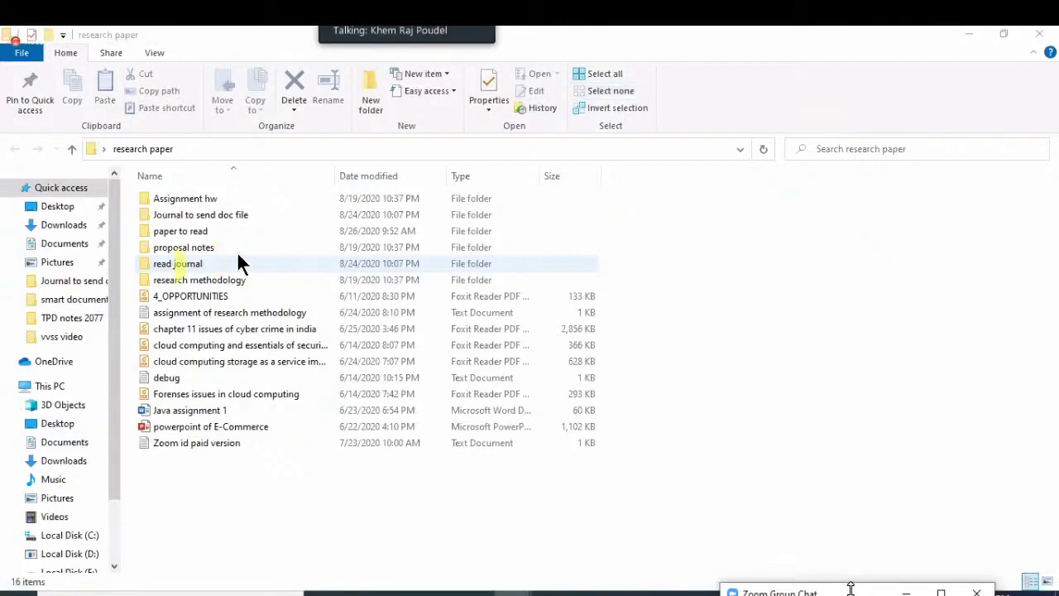
double_click(199, 263)
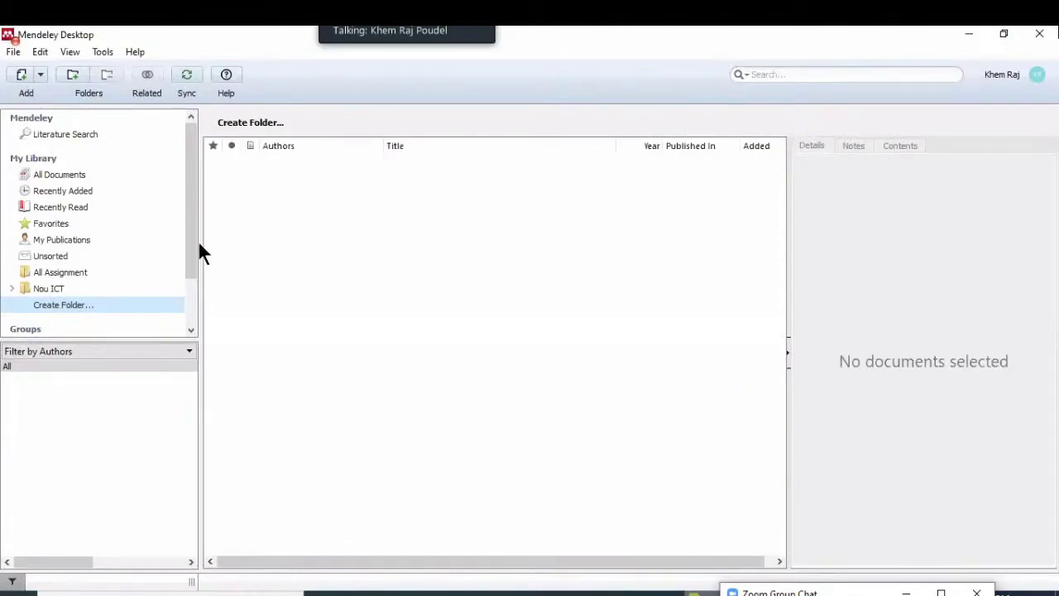
Create a library folder named 'my thesis 2077' after cancelling a first mistyped attempt
left_click(86, 305)
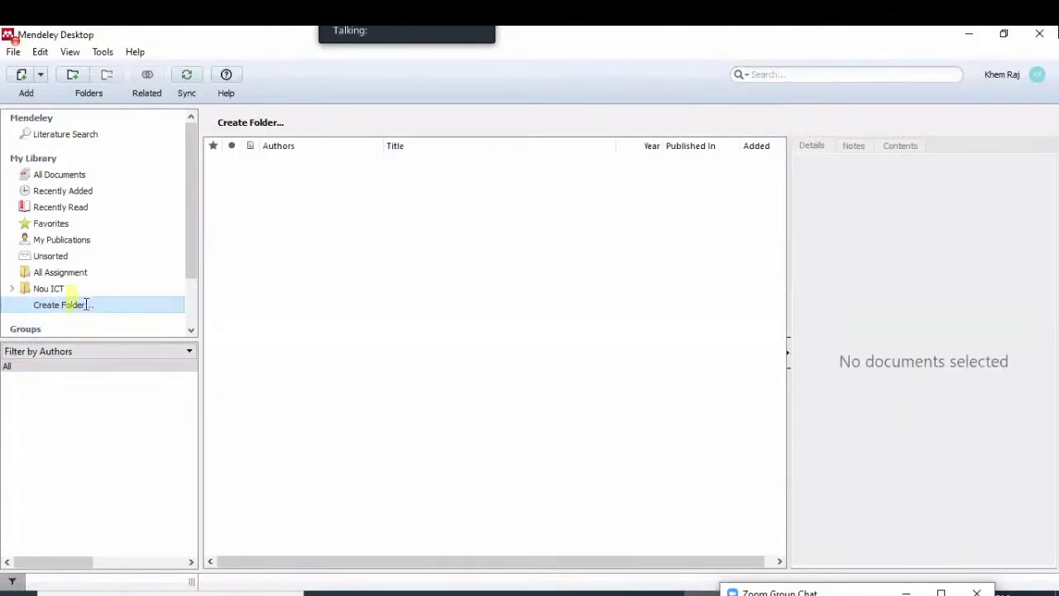
type("my th")
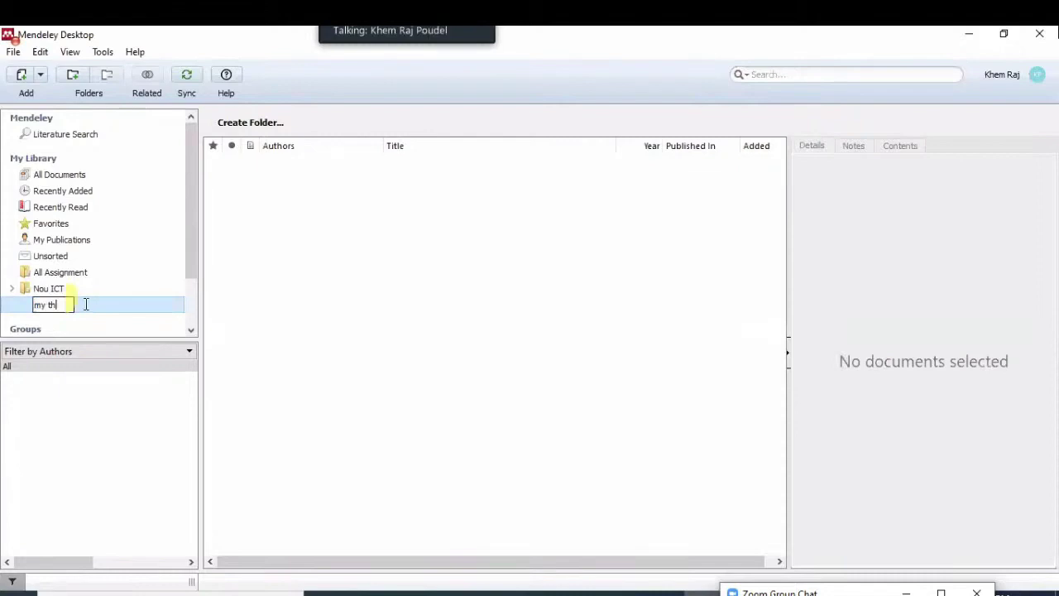
type("esis")
key("BackSpace")
key("BackSpace")
key("BackSpace")
key("BackSpace")
key("BackSpace")
key("BackSpace")
key("BackSpace")
key("BackSpace")
key("BackSpace")
key("Escape")
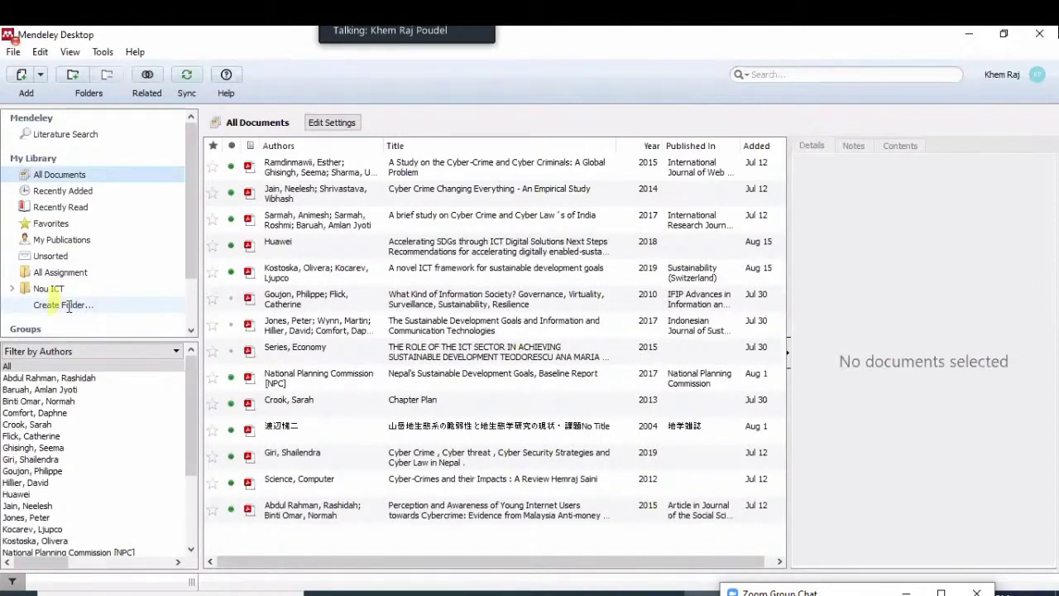
left_click(69, 305)
type("my t")
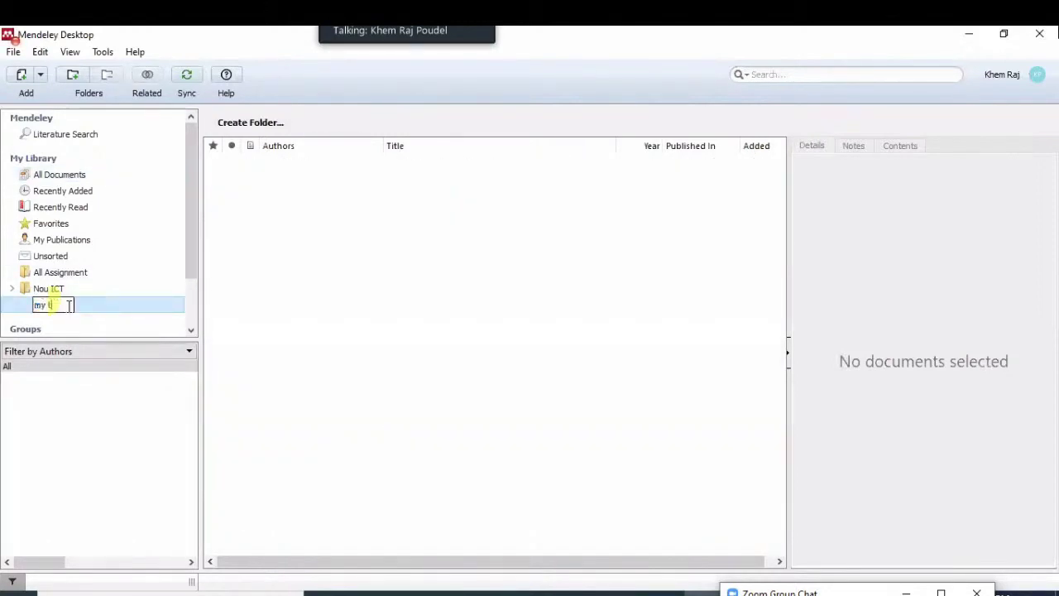
type("hesis")
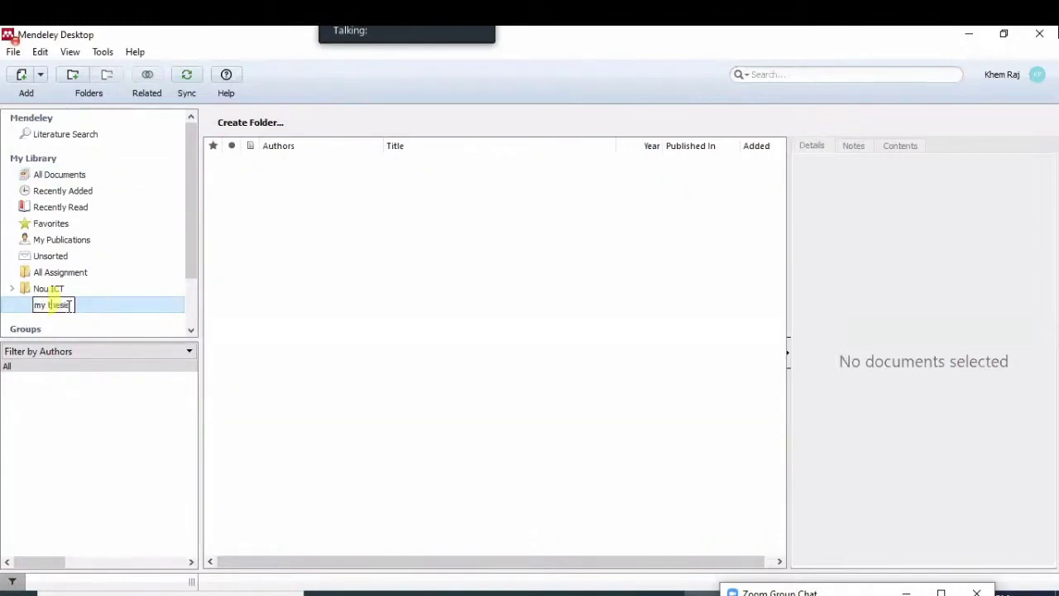
type(" 2077")
key("Return")
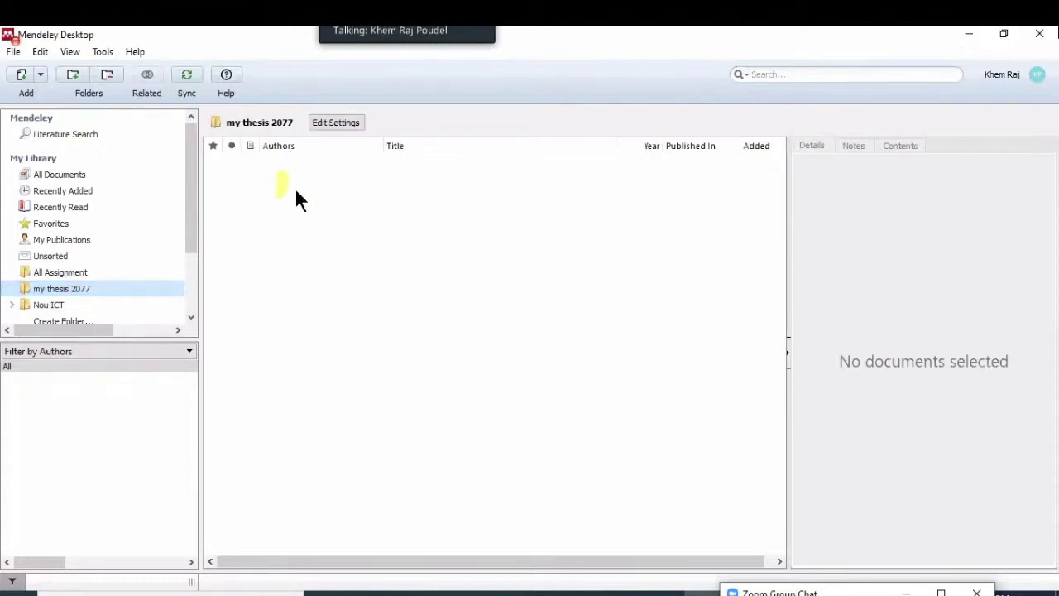
Import every PDF from the research articles folder into my thesis 2077 with Add Files
left_click(39, 74)
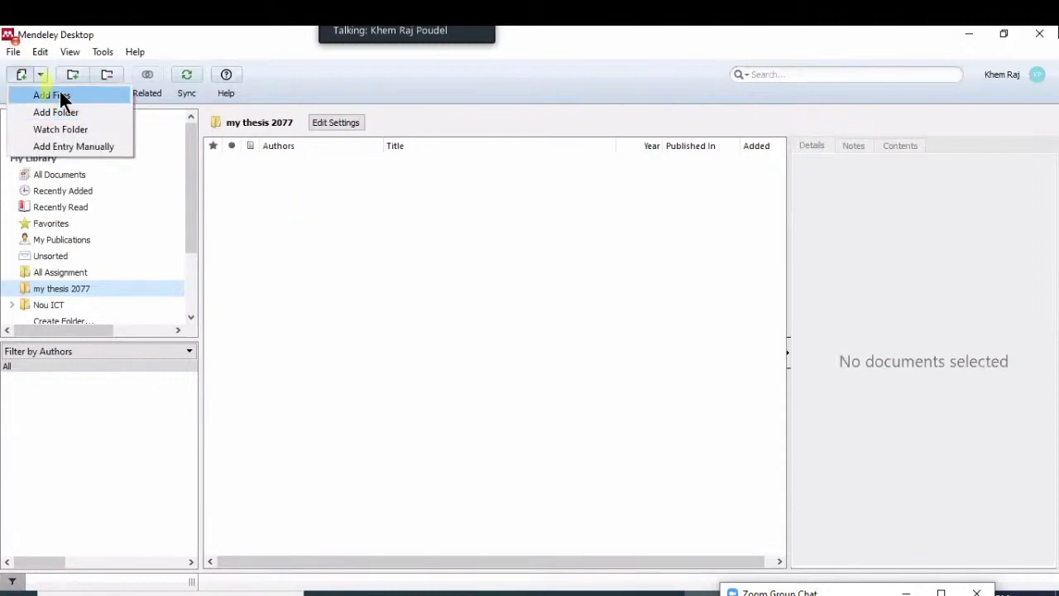
right_click(374, 209)
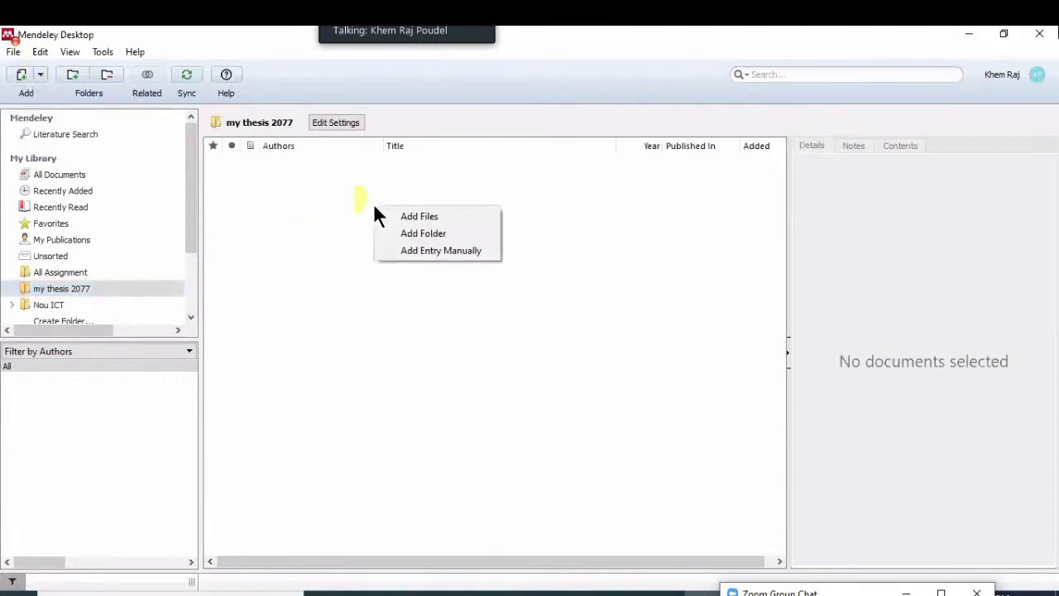
right_click(321, 192)
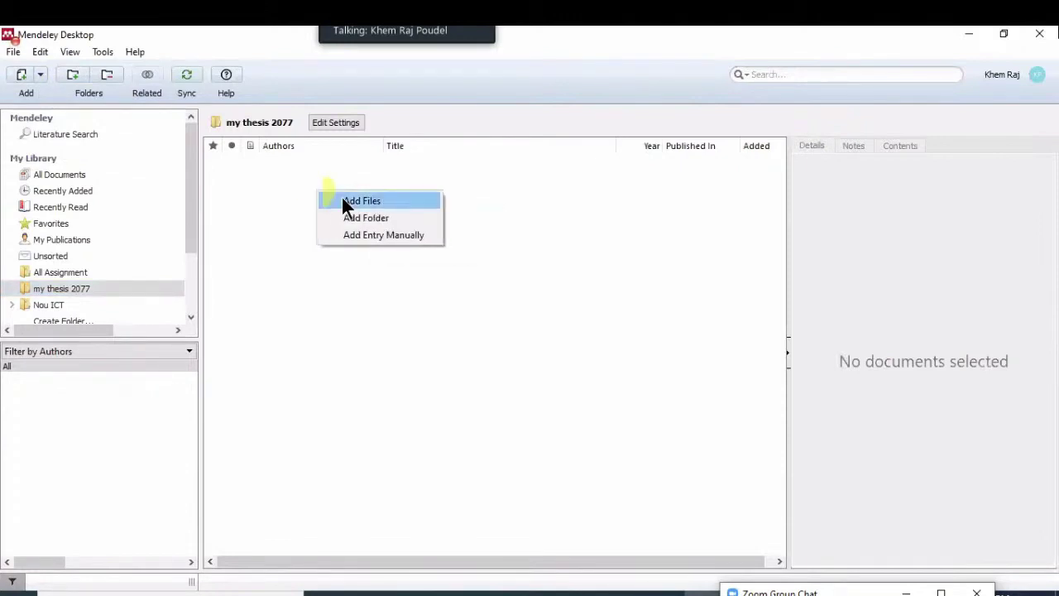
left_click(343, 201)
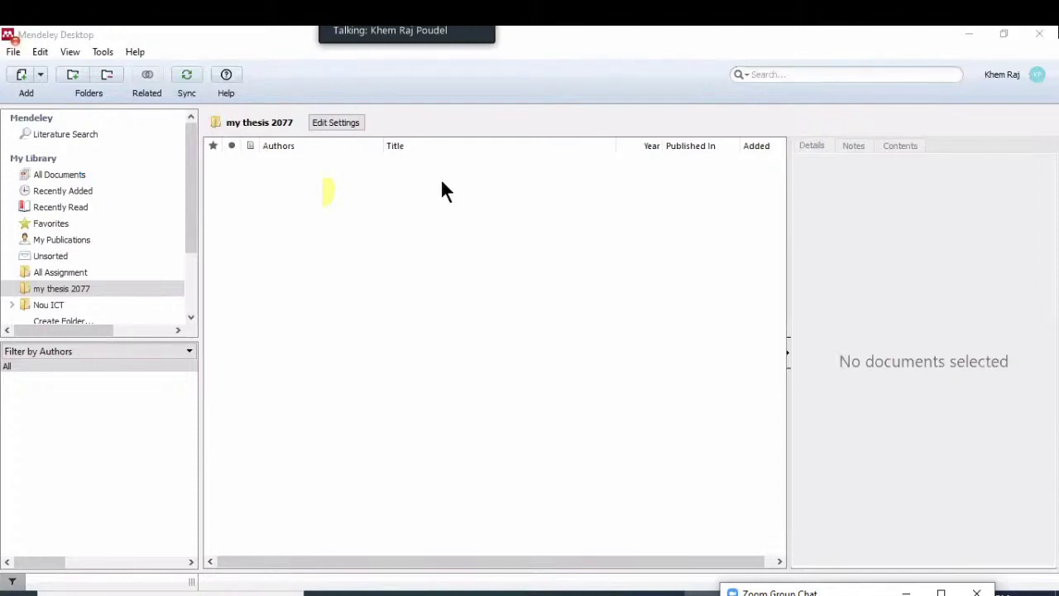
key("ctrl+o")
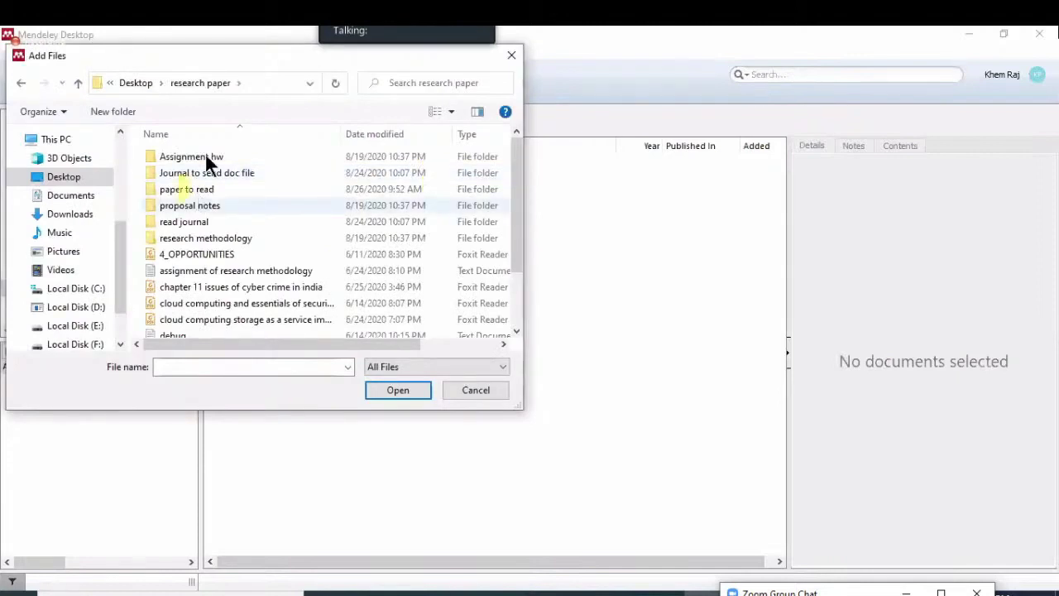
double_click(205, 156)
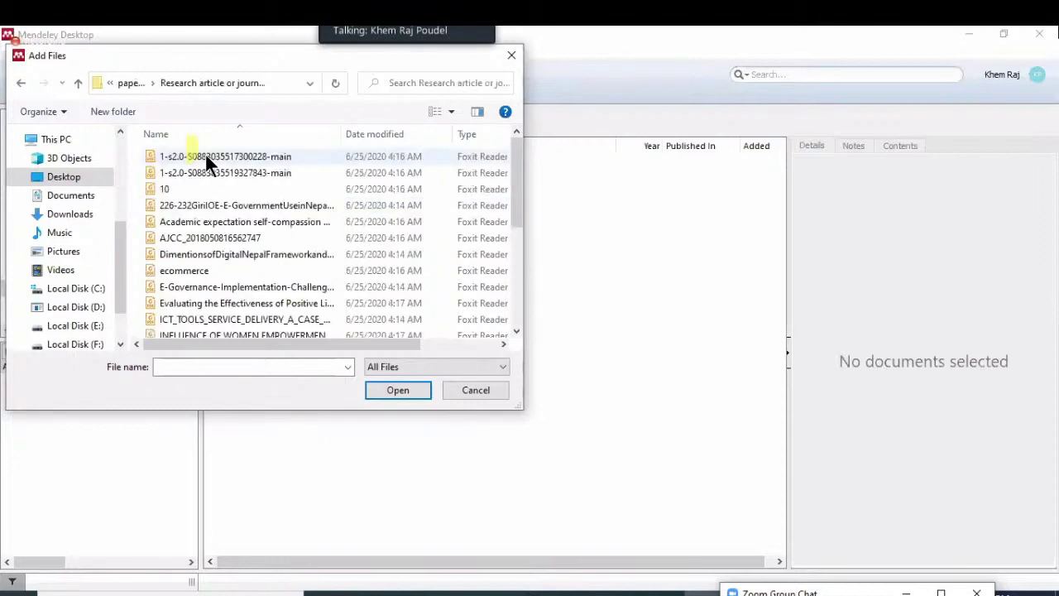
scroll(220, 266, "down", 5)
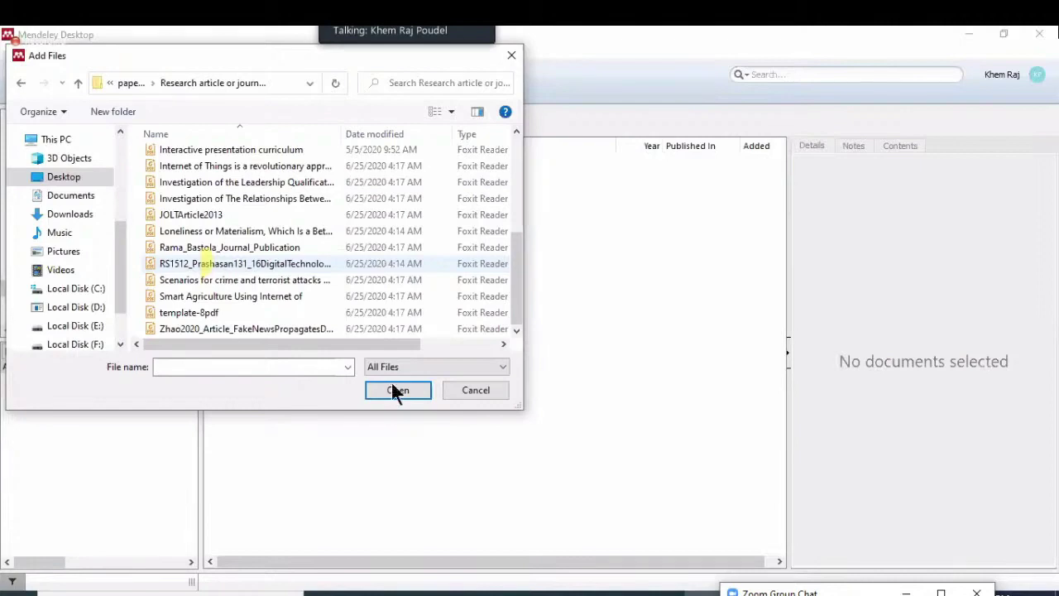
key("ctrl+a")
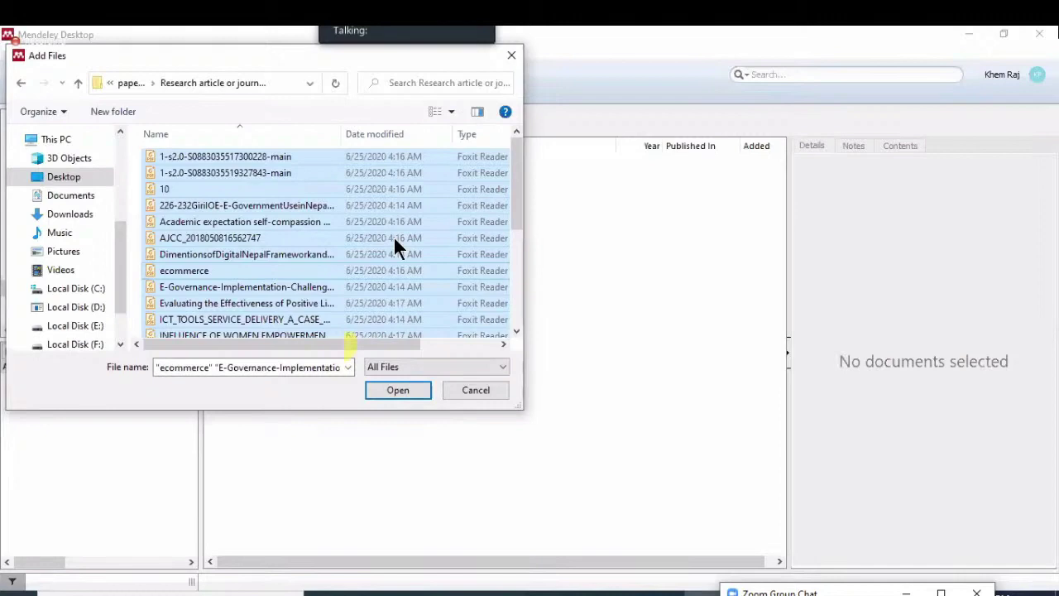
key("Return")
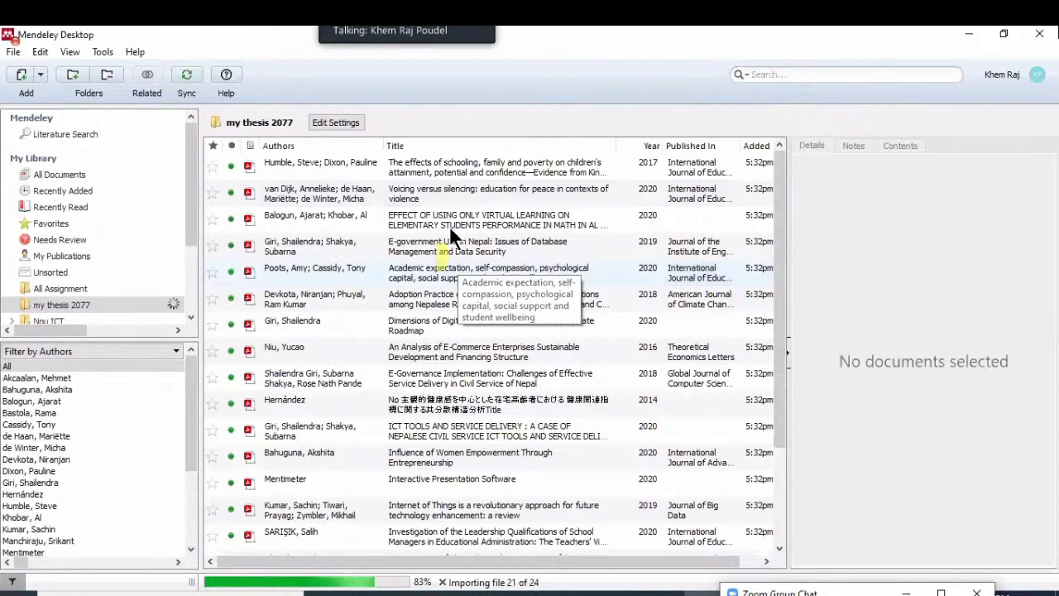
View the imported schooling and poverty paper's metadata, then switch to Chrome
left_click(450, 225)
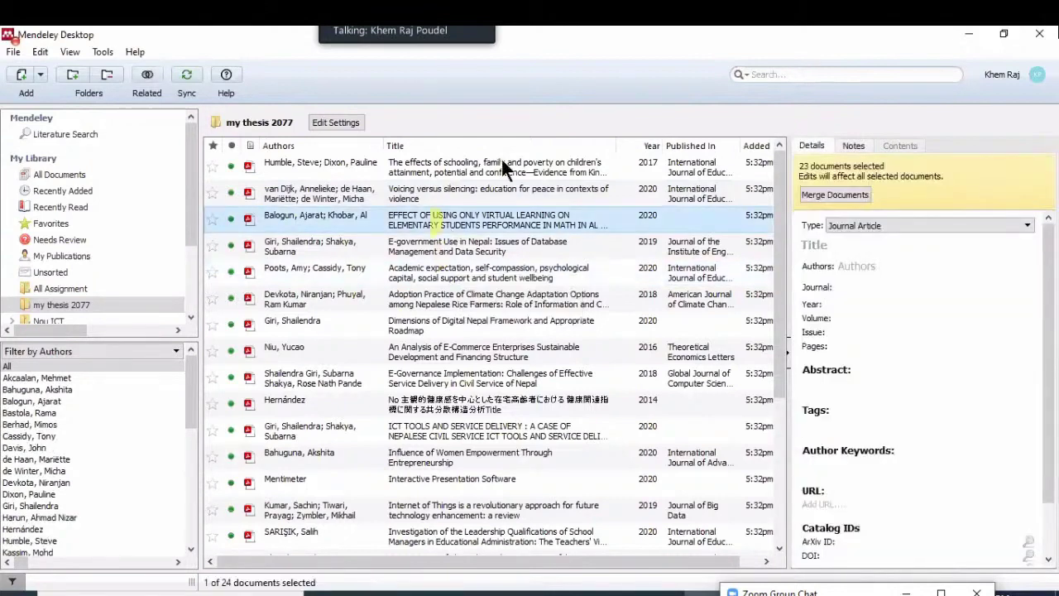
left_click(483, 163)
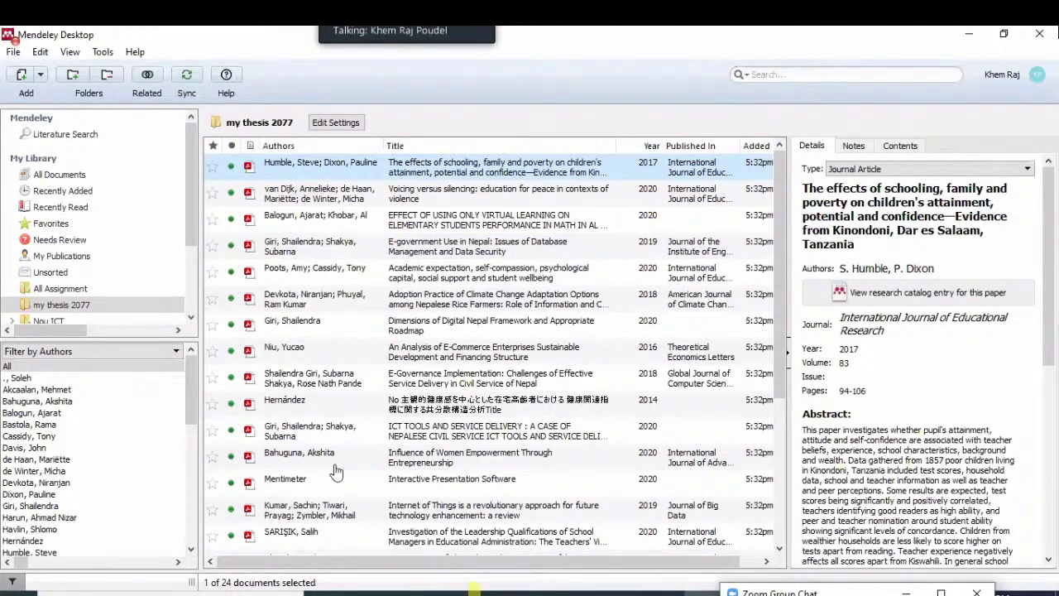
key("alt+Tab")
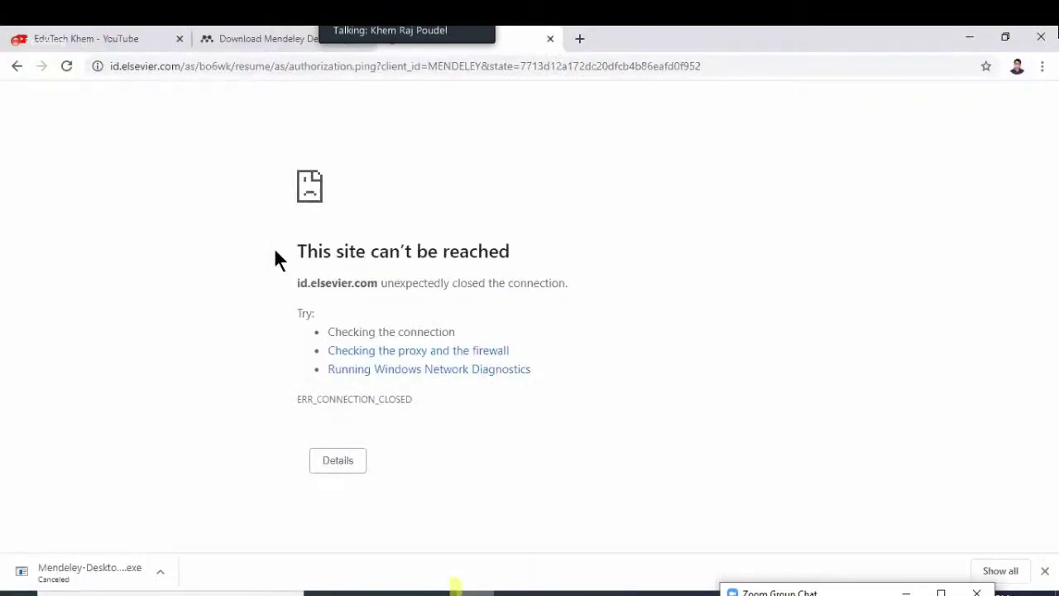
Show the connection error details and reload the id.elsevier.com sign-in page
key("Return")
key("ctrl+l")
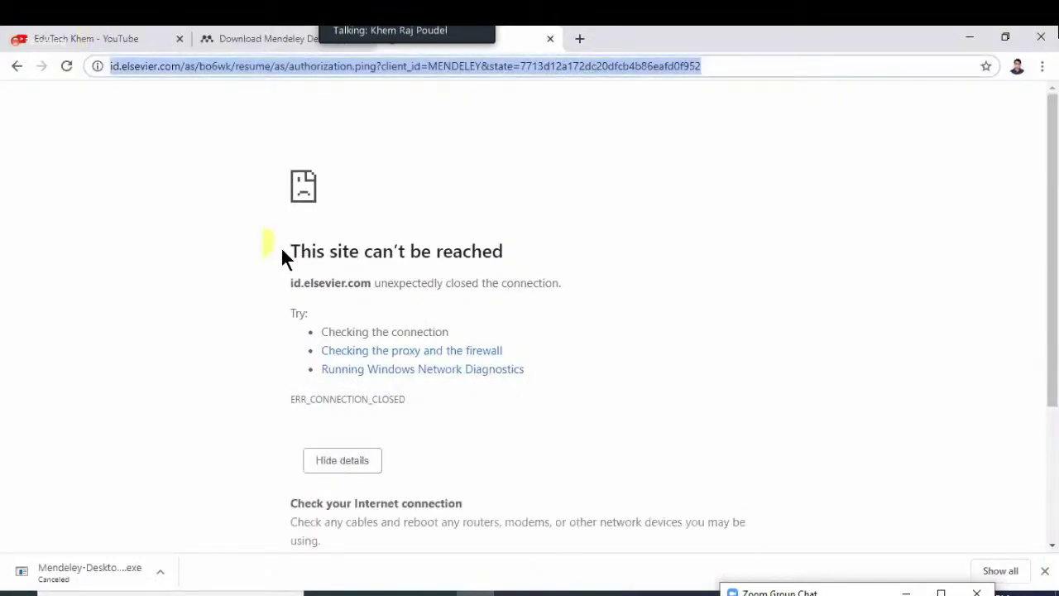
key("Return")
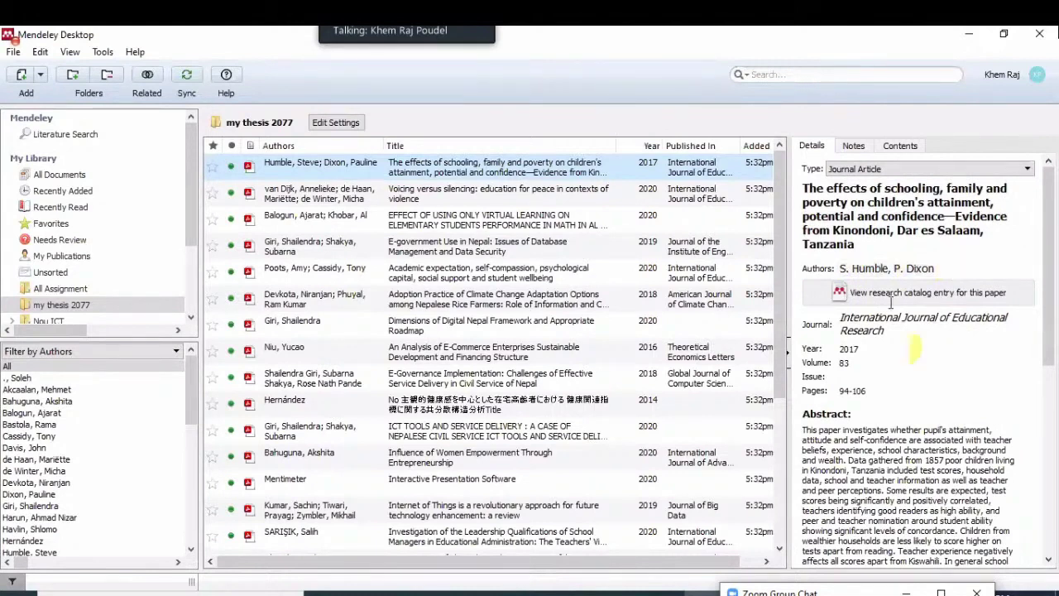
scroll(902, 300, "down", 1)
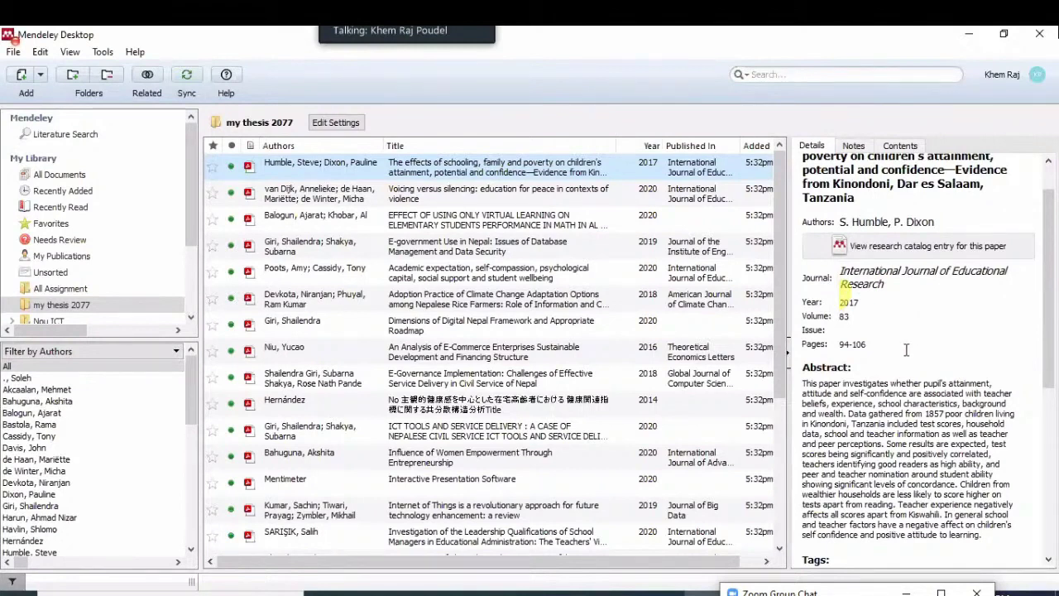
scroll(907, 350, "down", 5)
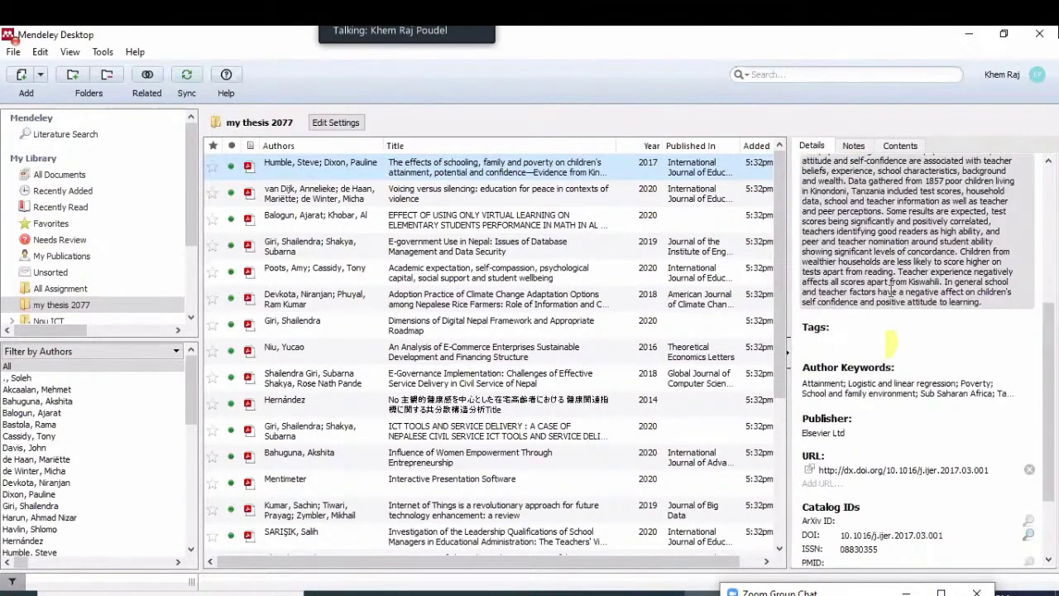
scroll(936, 289, "down", 3)
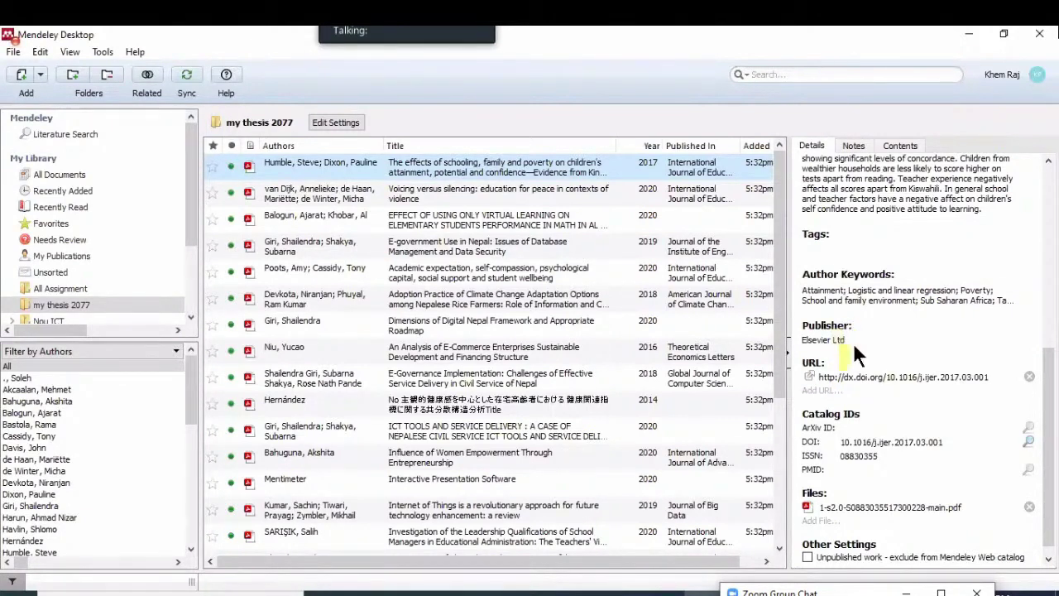
scroll(902, 527, "down", 1)
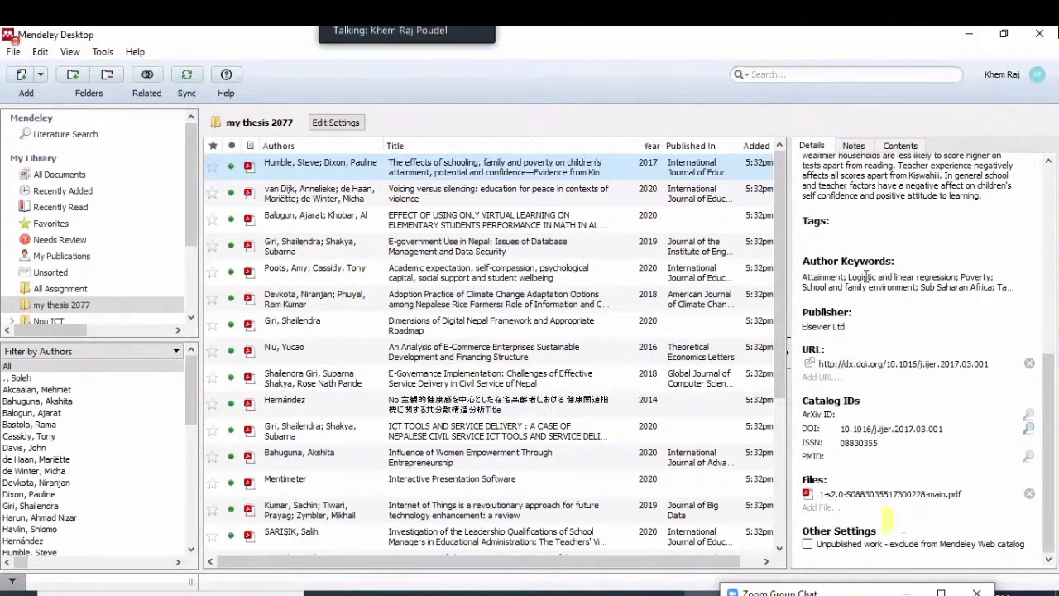
scroll(874, 239, "up", 3)
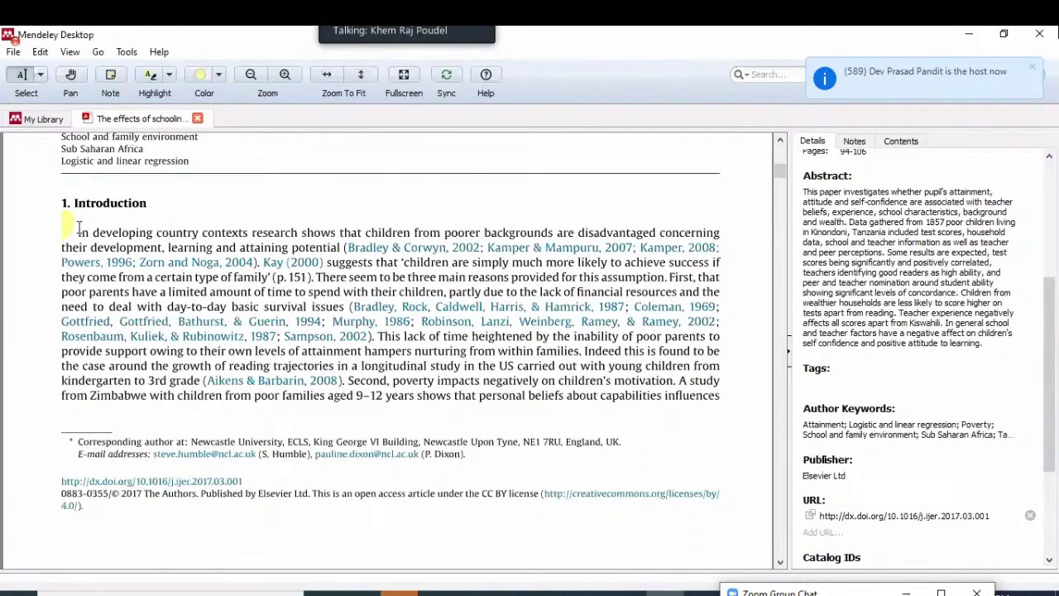
Copy the page-2 PDF passage on students' personal beliefs and motivation, then switch to Word
scroll(79, 226, "down", 1)
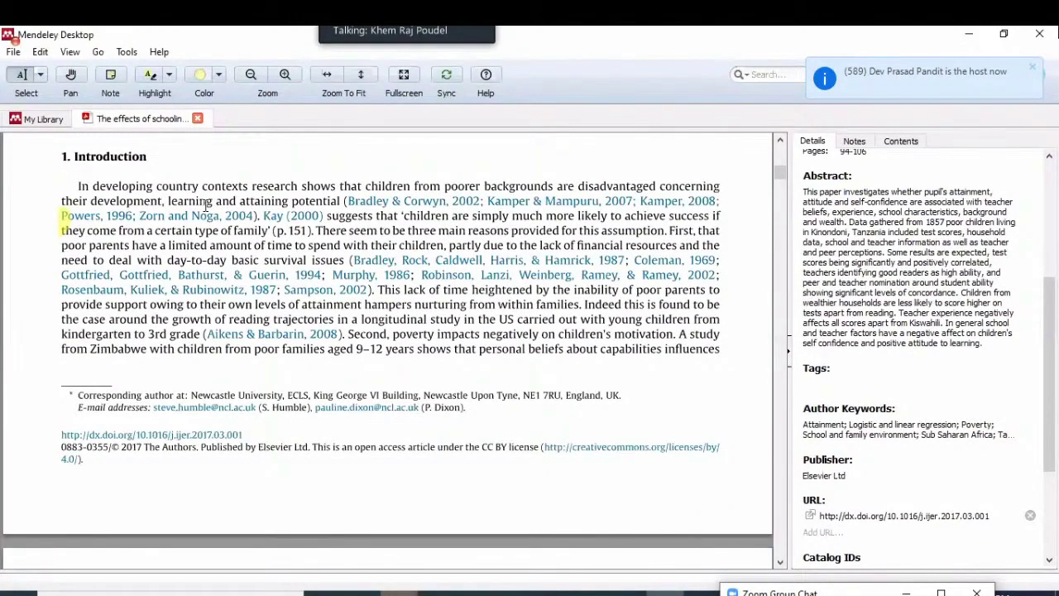
scroll(207, 205, "down", 5)
scroll(396, 207, "down", 3)
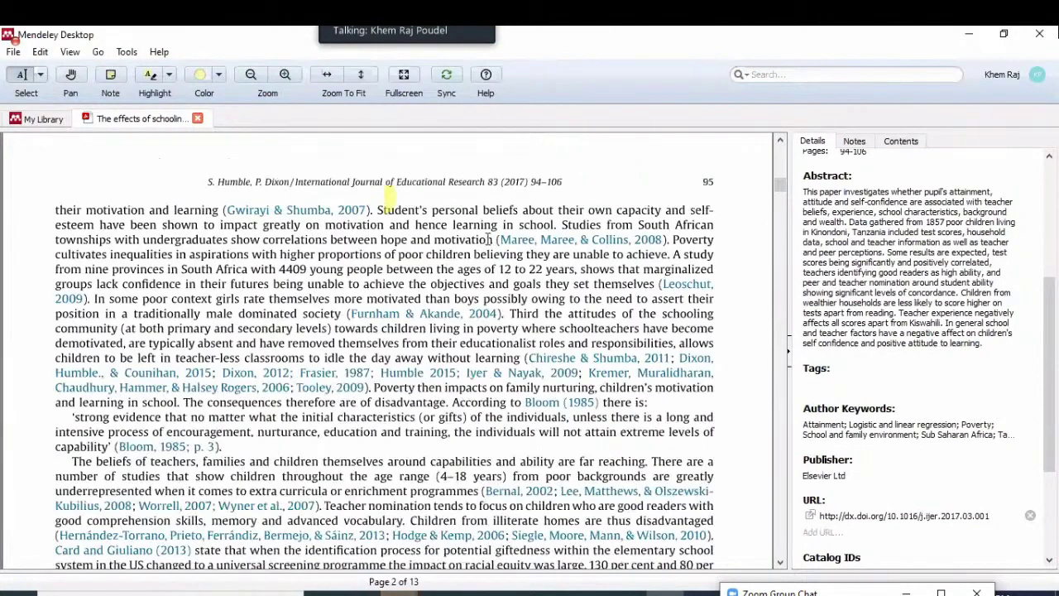
left_click_drag(377, 210, 497, 239)
key("ctrl+c")
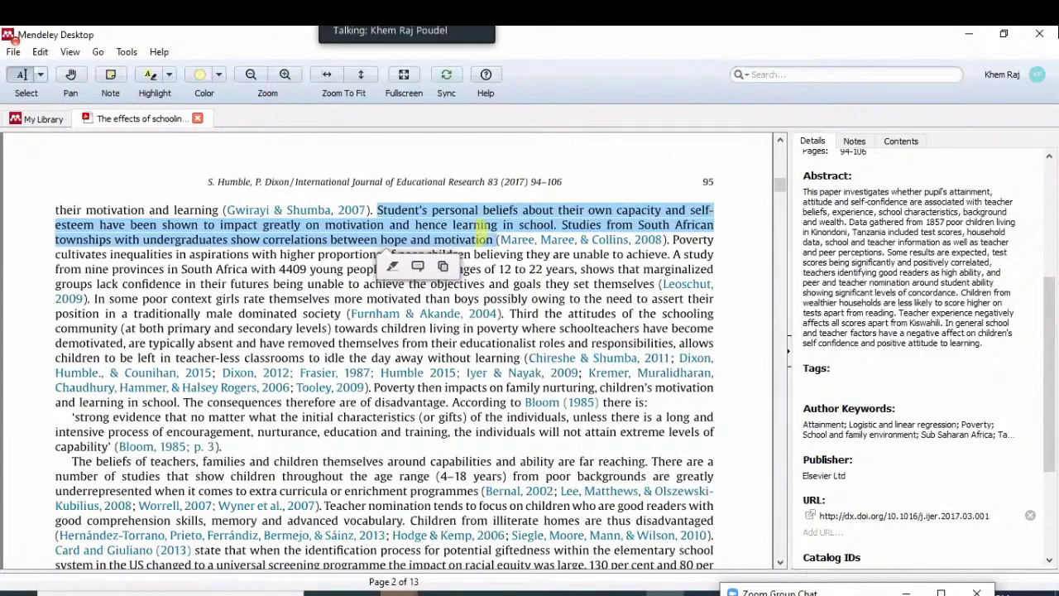
key("alt+Tab")
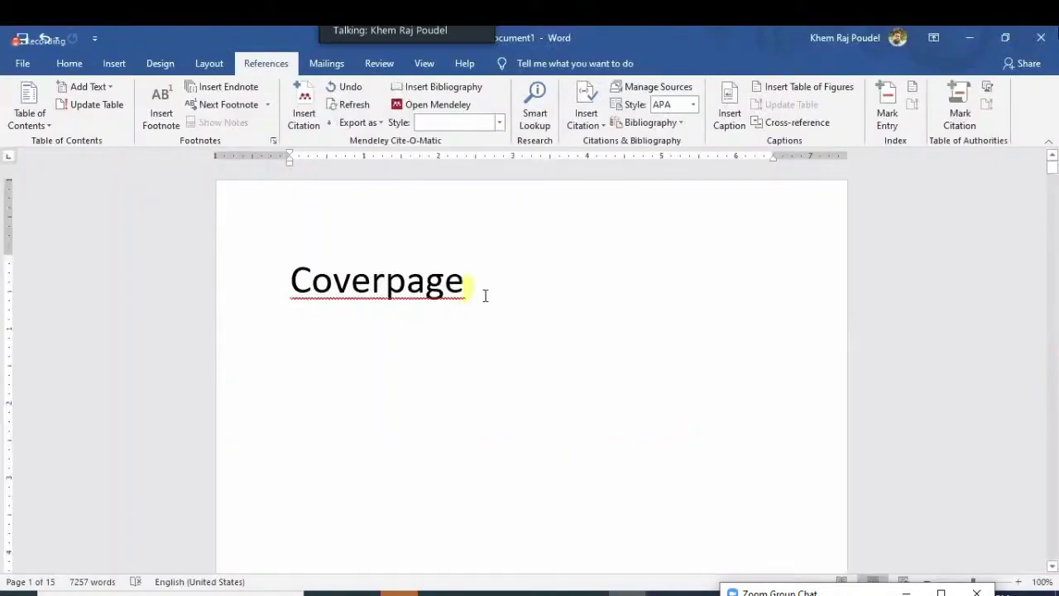
Paste the beliefs-and-motivation passage as a new Chapter 1 paragraph, removing the trailing '(Maree,'
scroll(485, 296, "down", 10)
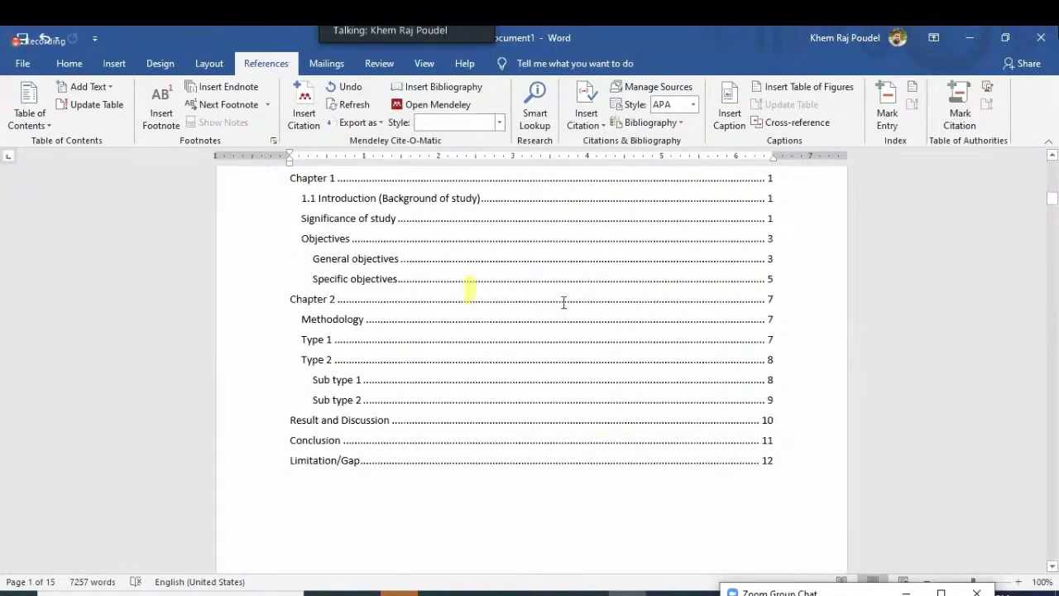
scroll(605, 385, "down", 15)
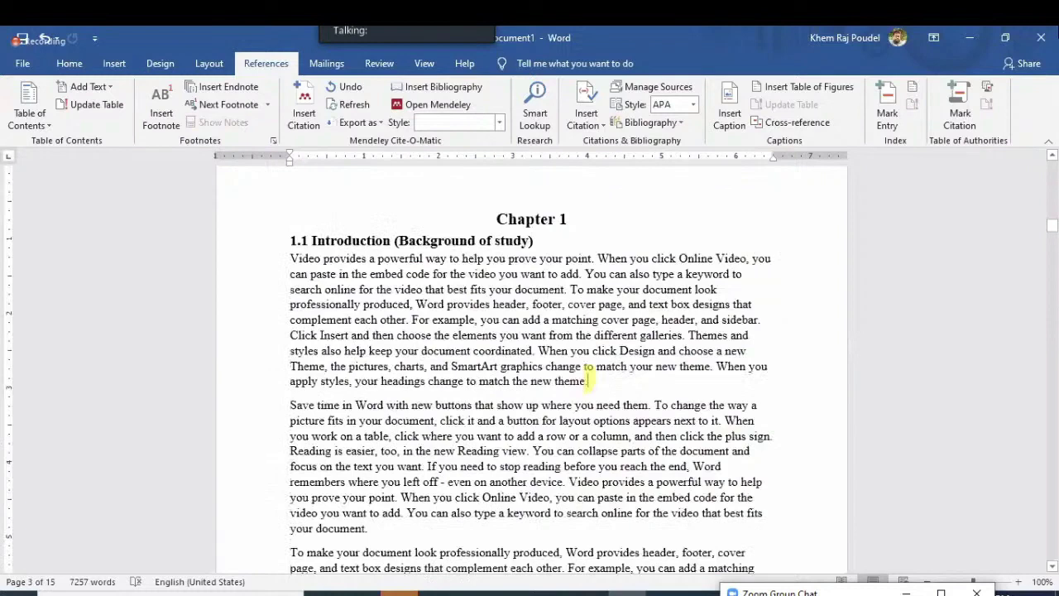
key("Return")
key("ctrl+v")
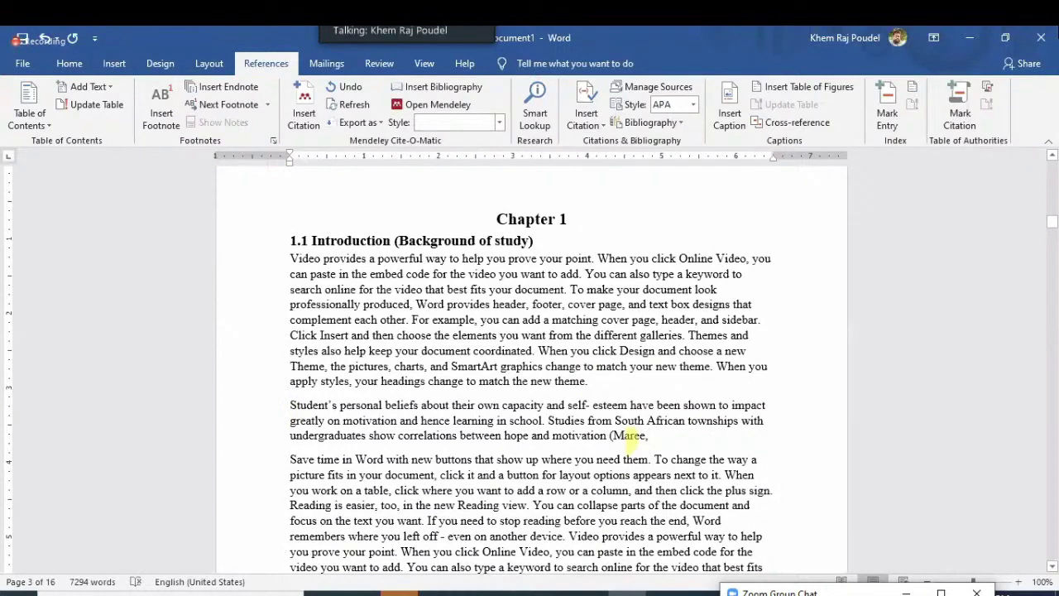
key("BackSpace")
key("BackSpace")
key("BackSpace")
key("BackSpace")
key("BackSpace")
key("BackSpace")
key("BackSpace")
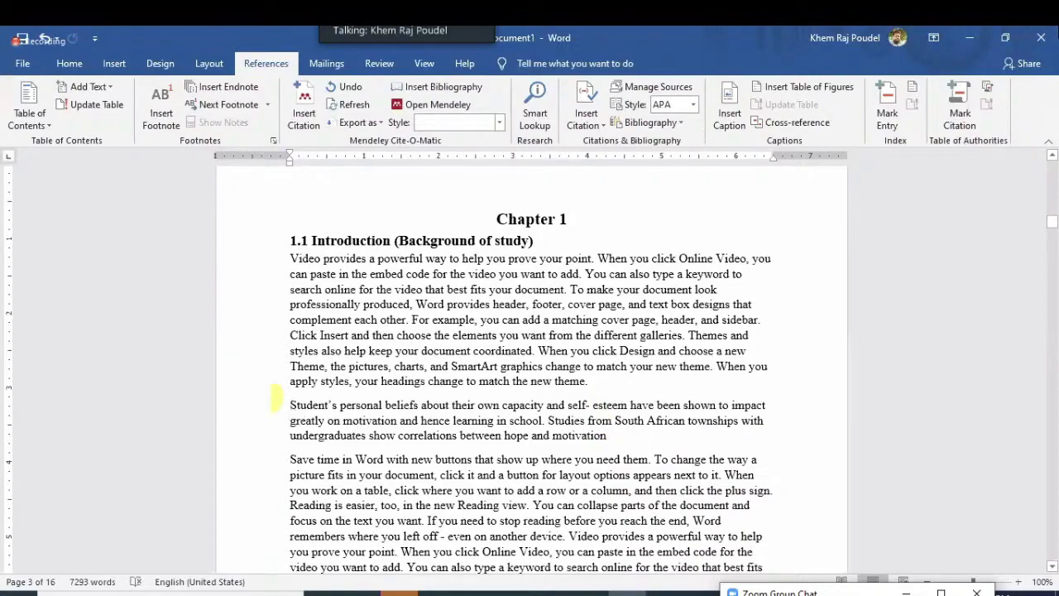
key("alt+Tab")
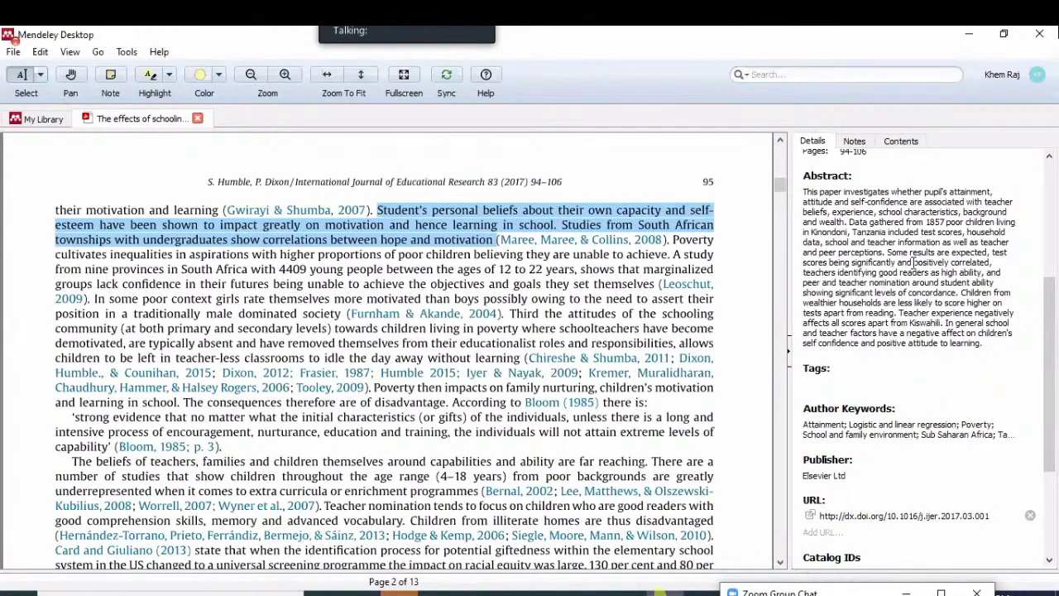
Copy the schooling-and-poverty article's full Authors list from its Mendeley details
scroll(911, 260, "up", 5)
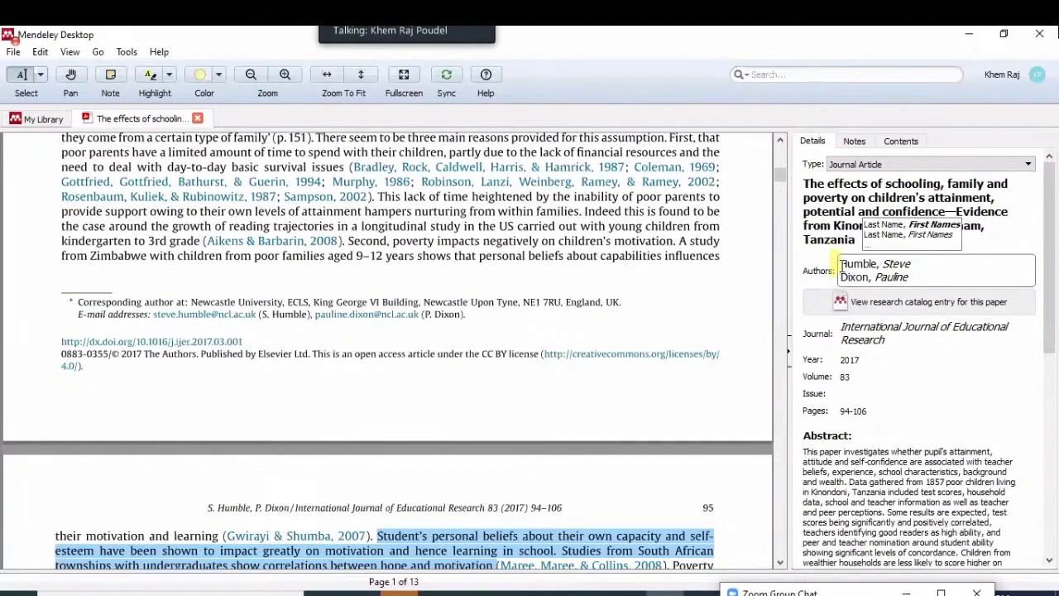
key("ctrl+a")
key("ctrl+c")
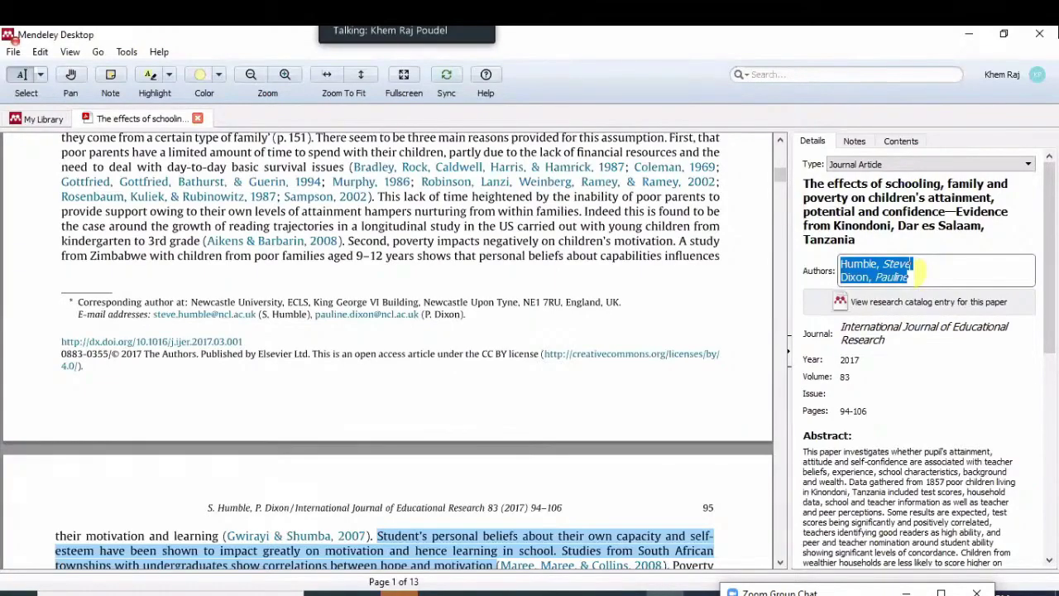
key("alt+Tab")
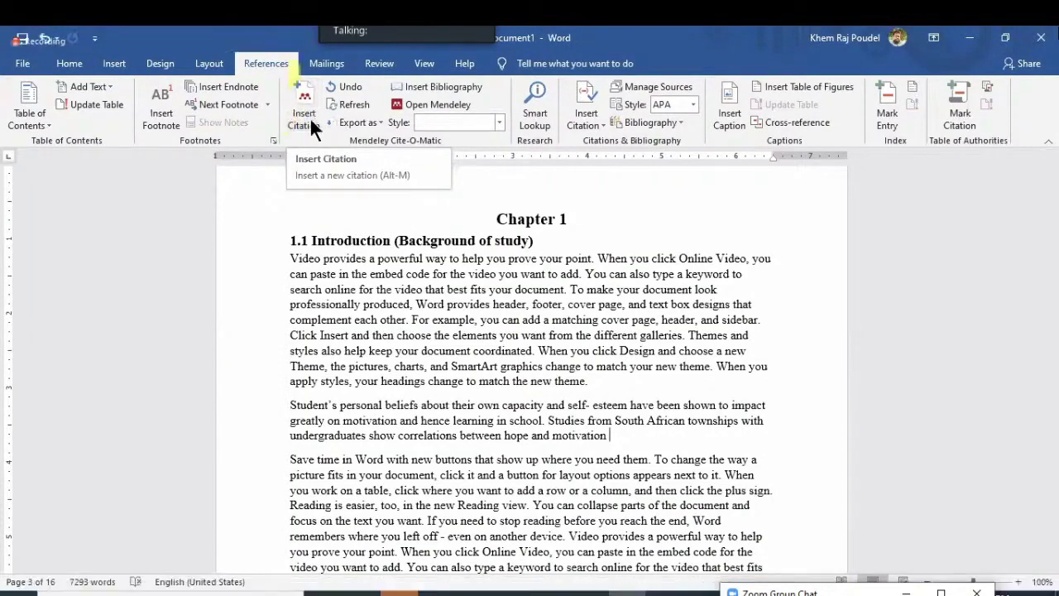
Search the pasted authors and insert the 2017 schooling and poverty article's APA citation after the beliefs paragraph
left_click(297, 104)
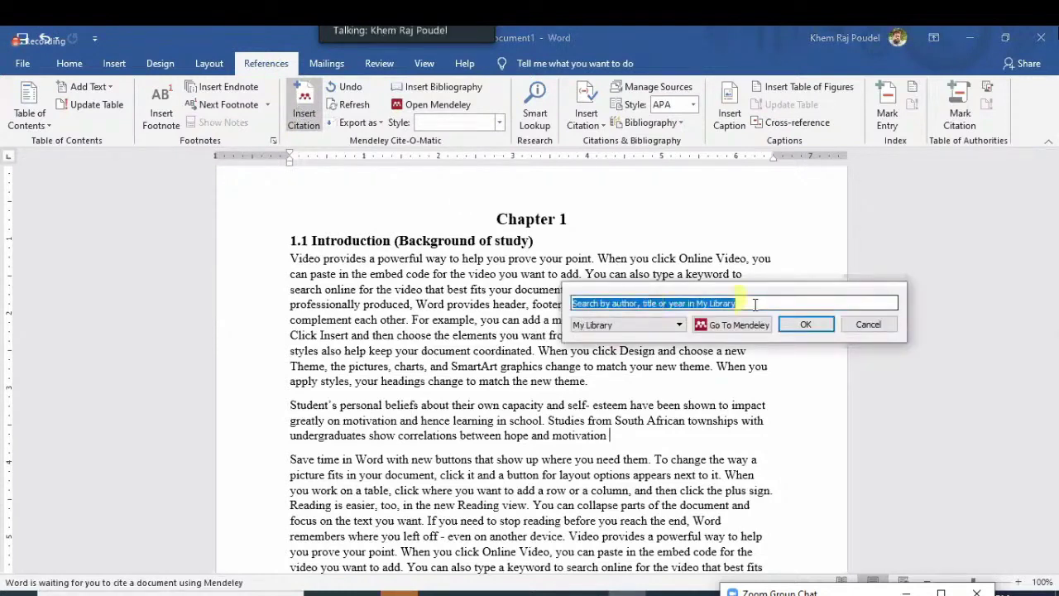
key("ctrl+v")
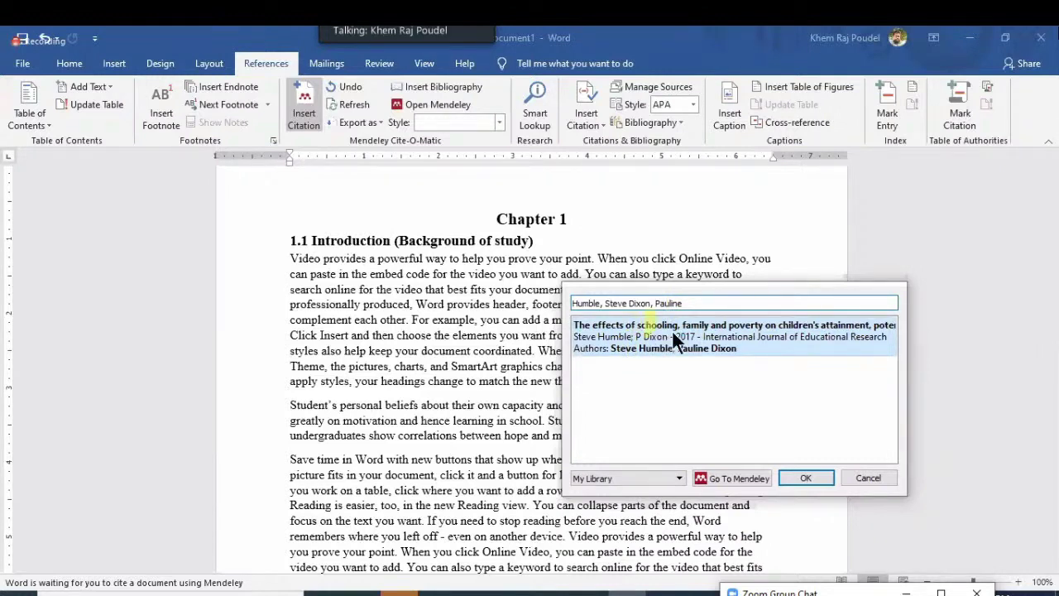
left_click(756, 329)
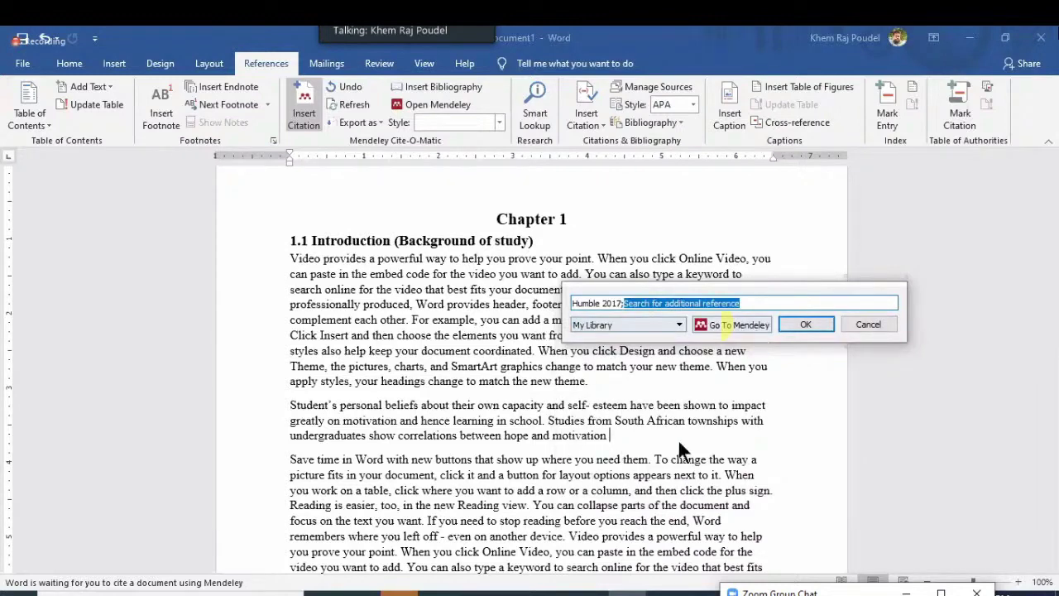
key("Return")
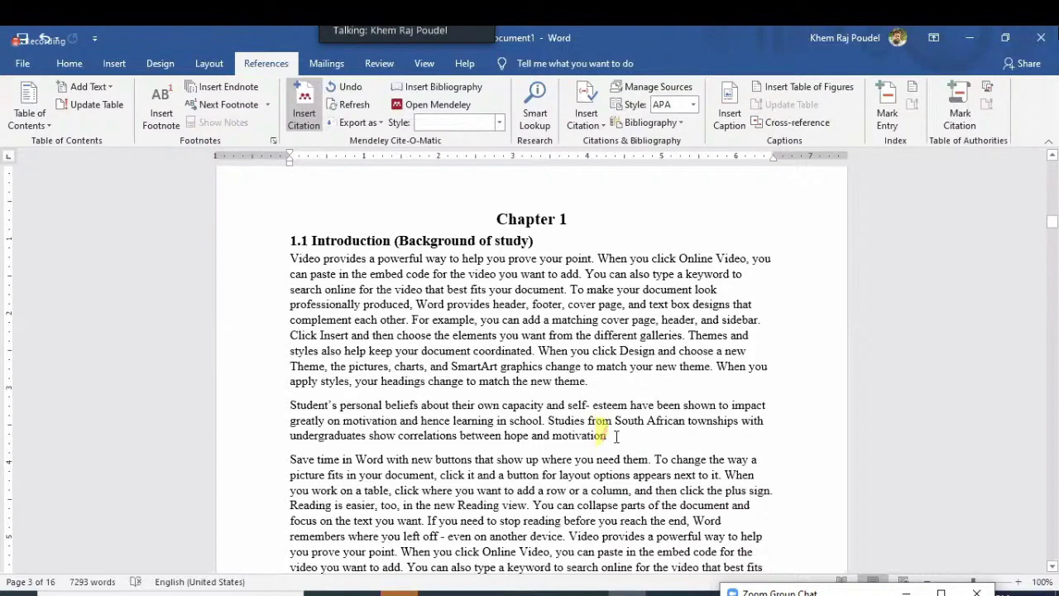
left_click(736, 362)
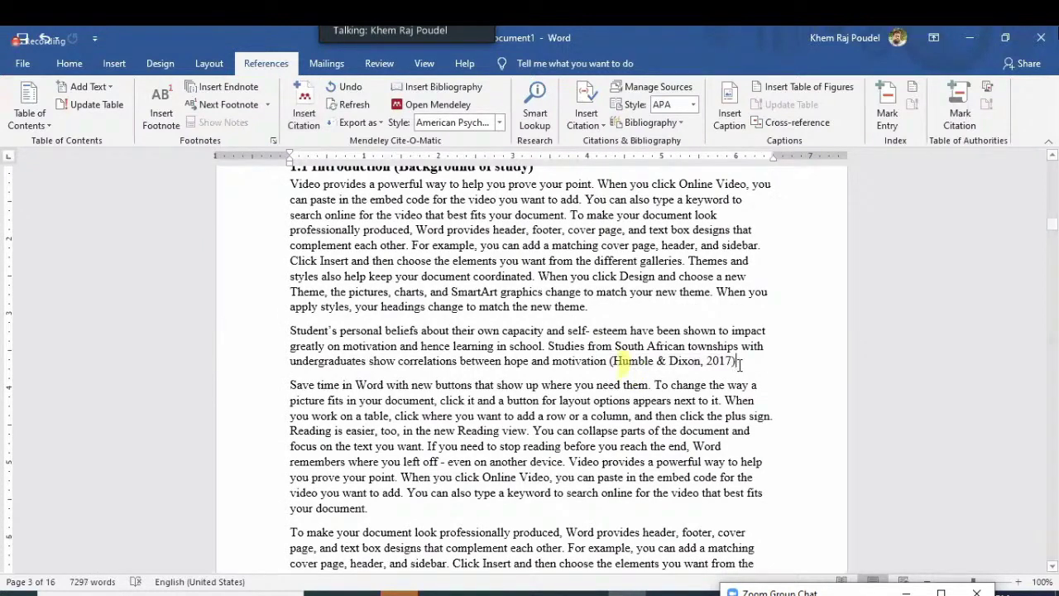
scroll(535, 401, "down", 3)
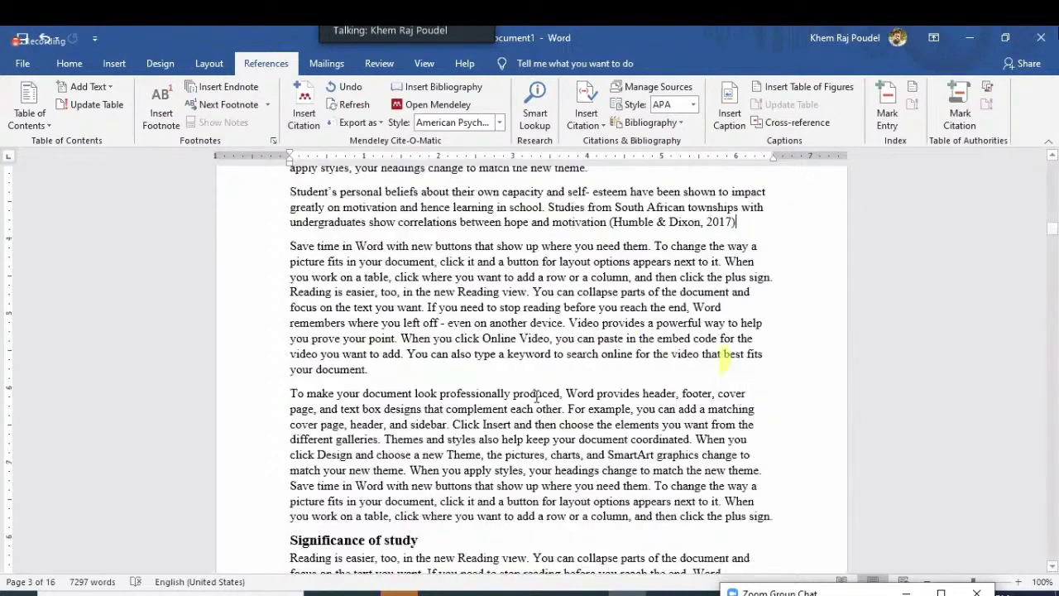
scroll(536, 396, "down", 6)
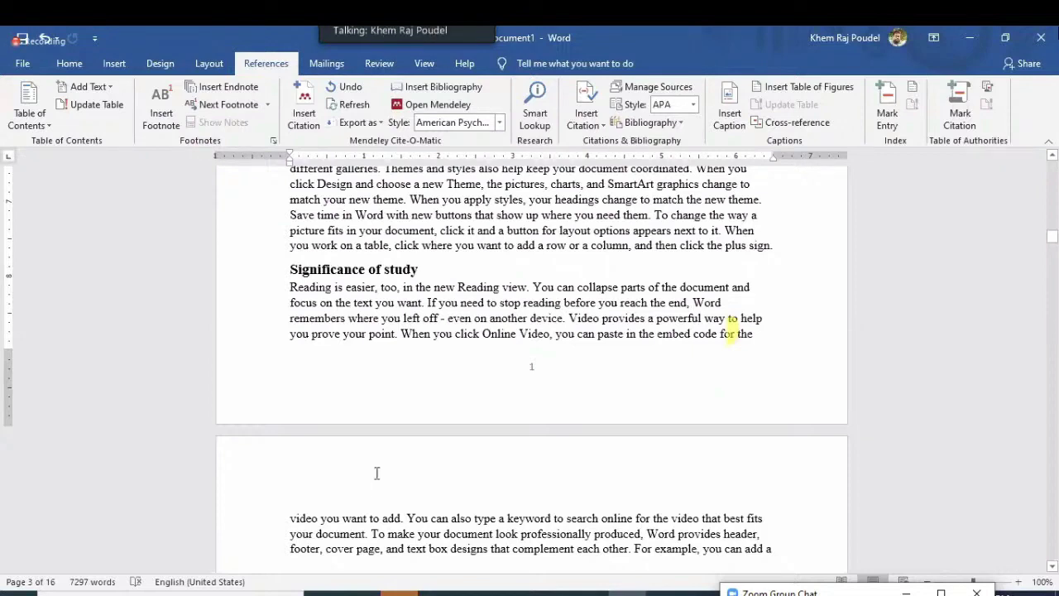
scroll(376, 473, "up", 5)
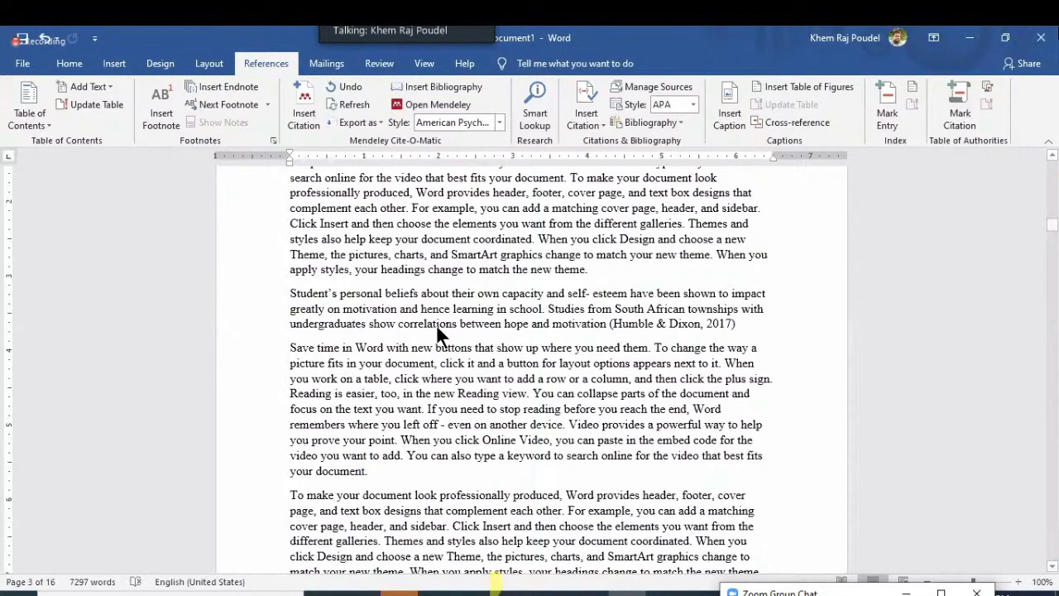
Copy the author of the 2016 e-commerce enterprises financing article from Mendeley, then return to Word
key("alt+Tab")
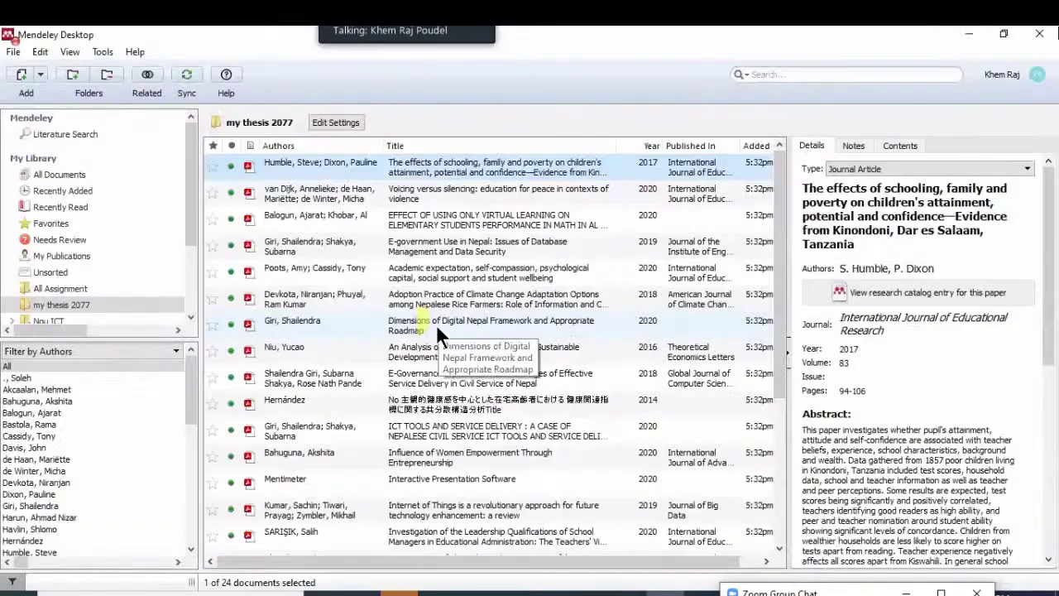
left_click(436, 323)
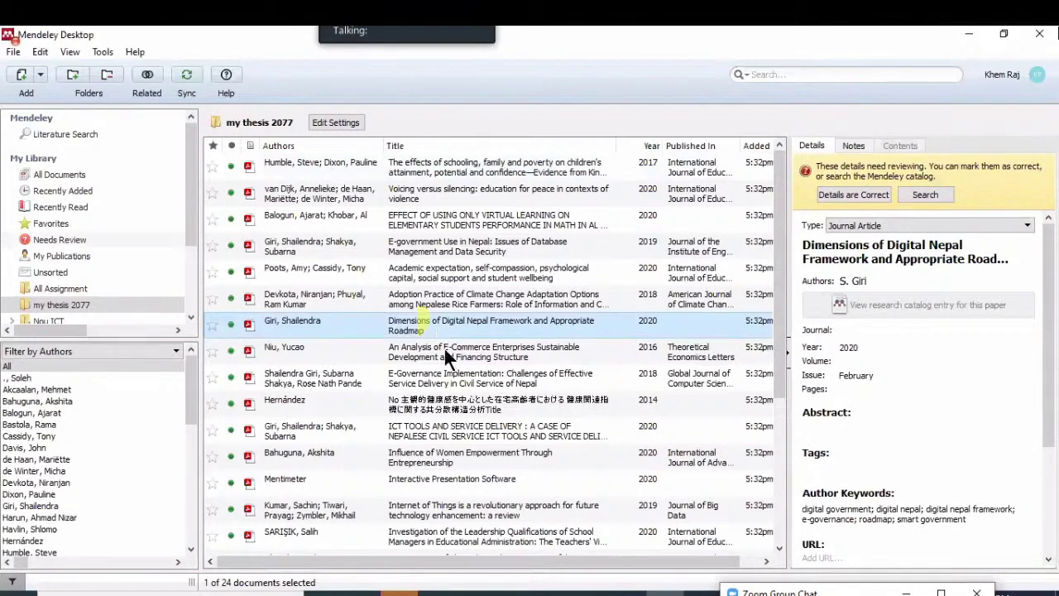
left_click(438, 346)
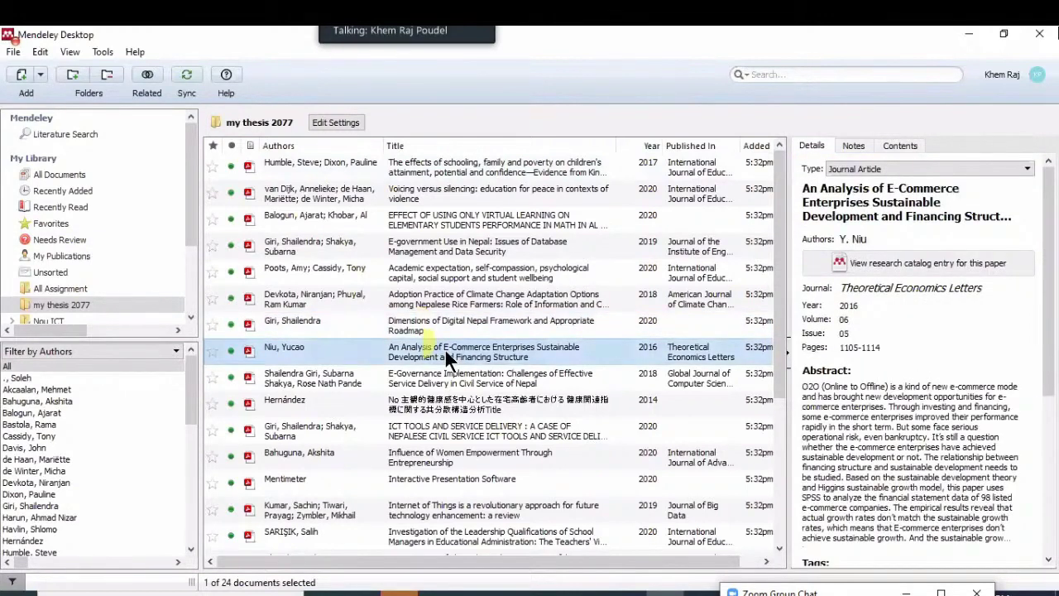
left_click(871, 239)
key("ctrl+c")
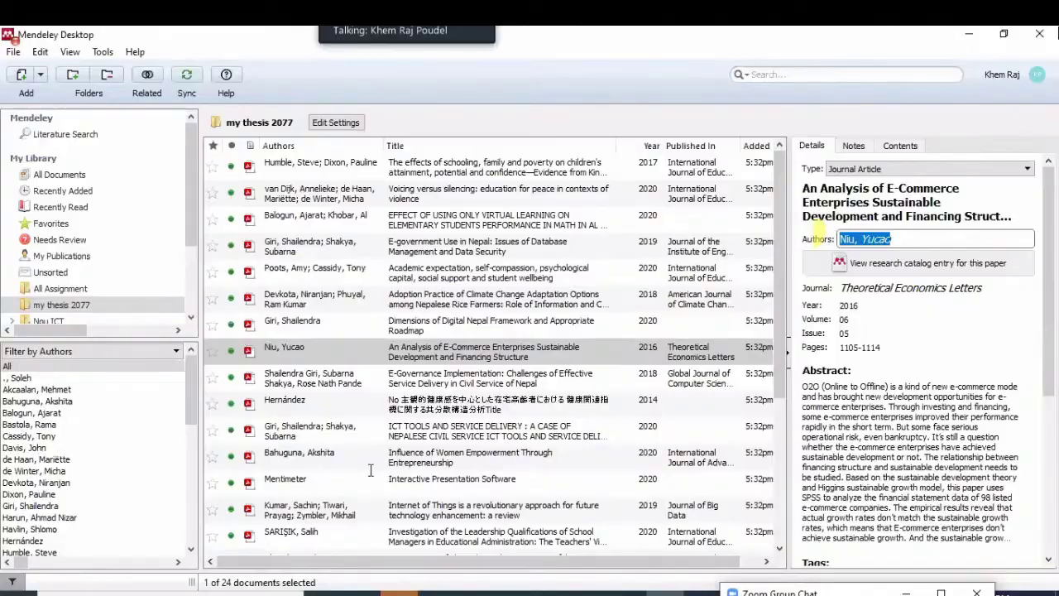
key("alt+Tab")
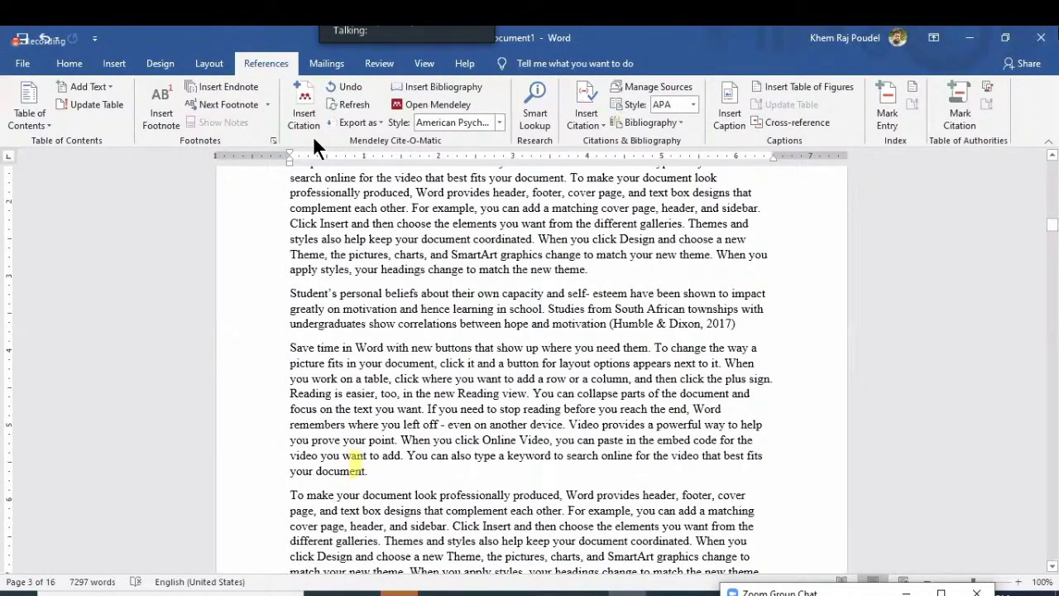
Search the pasted author and insert the 2016 e-commerce article's APA author–year citation
left_click(315, 133)
key("ctrl+v")
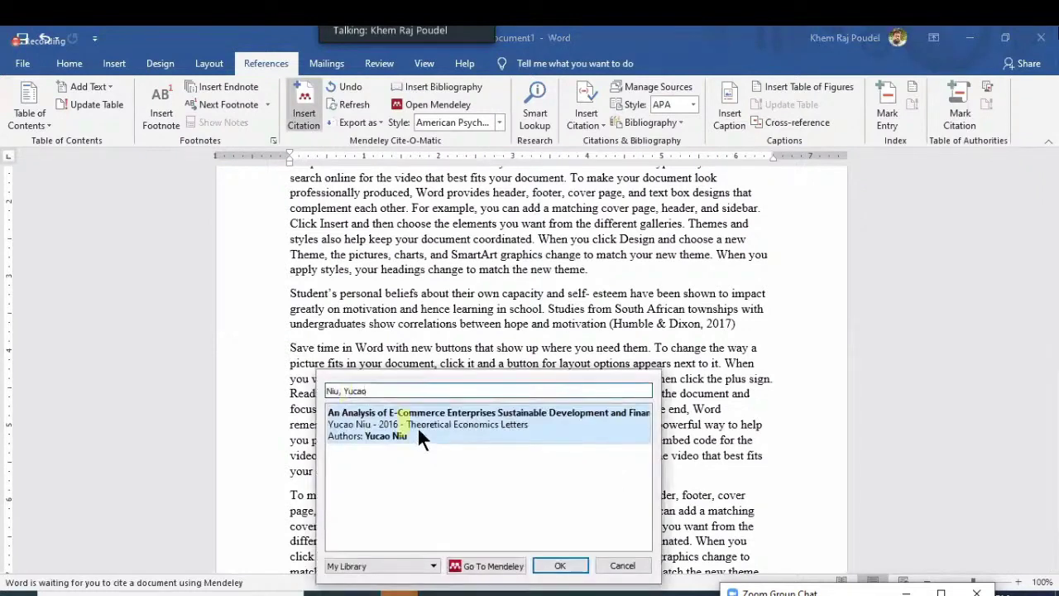
left_click(544, 406)
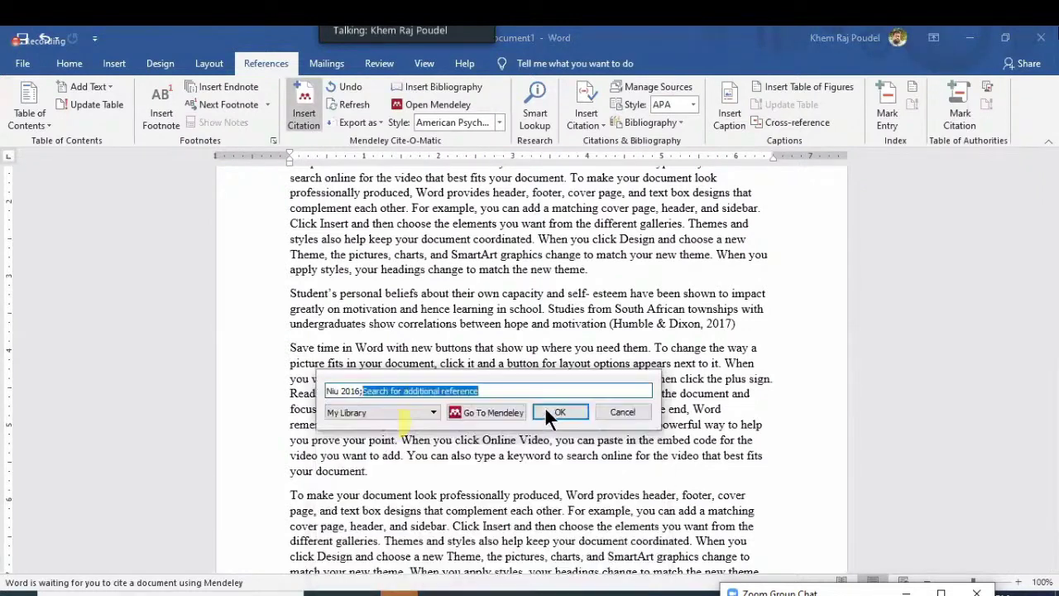
key("Return")
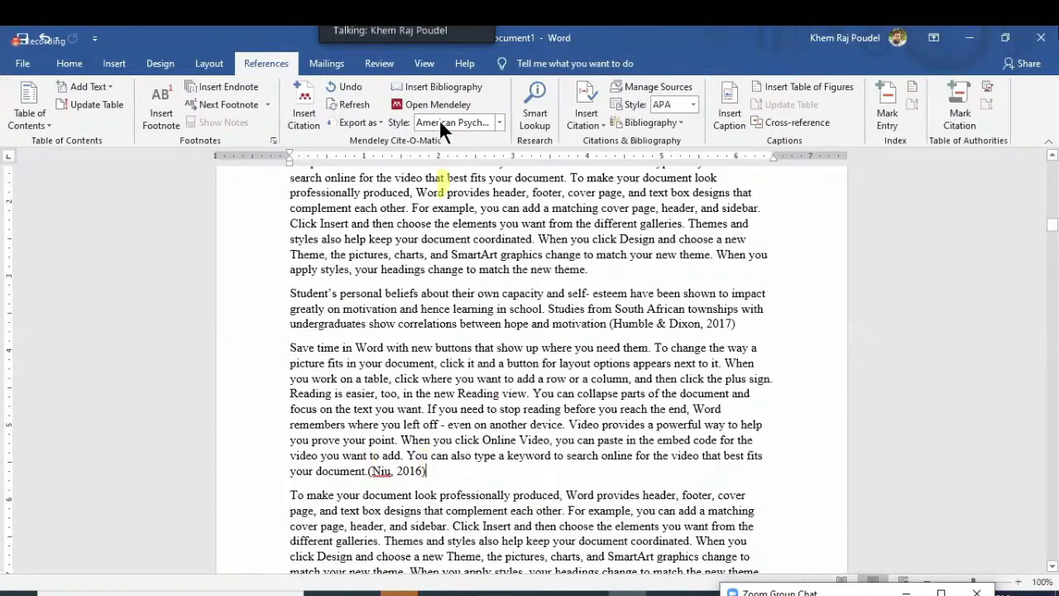
left_click(500, 123)
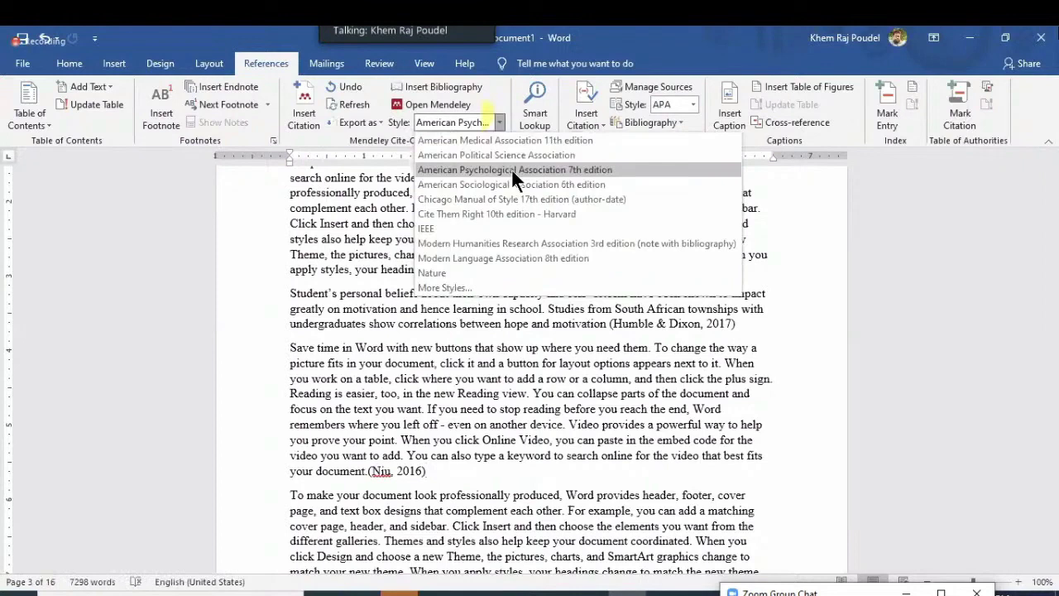
left_click(438, 224)
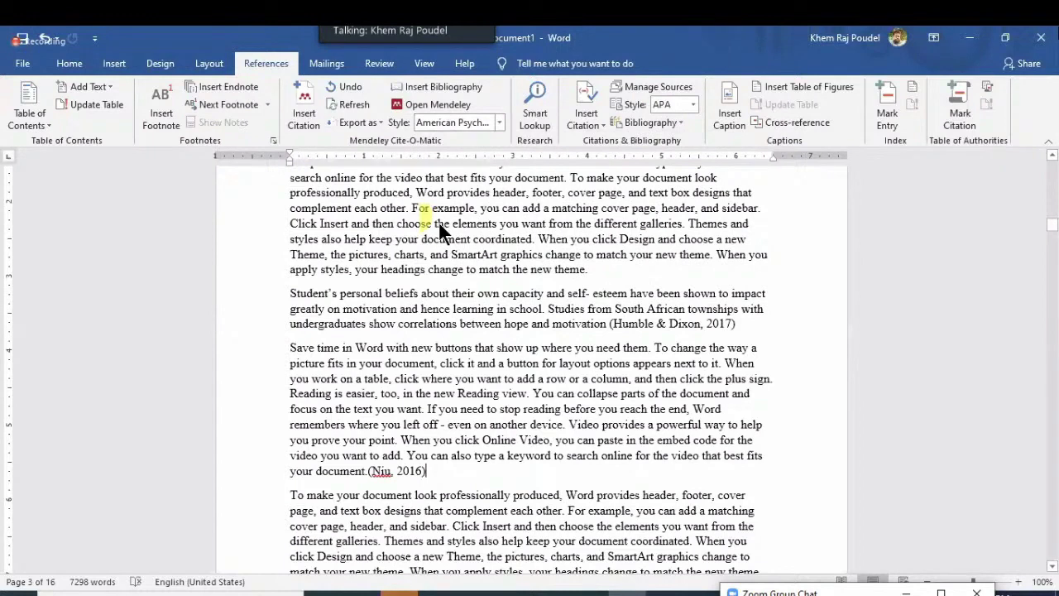
left_click(500, 122)
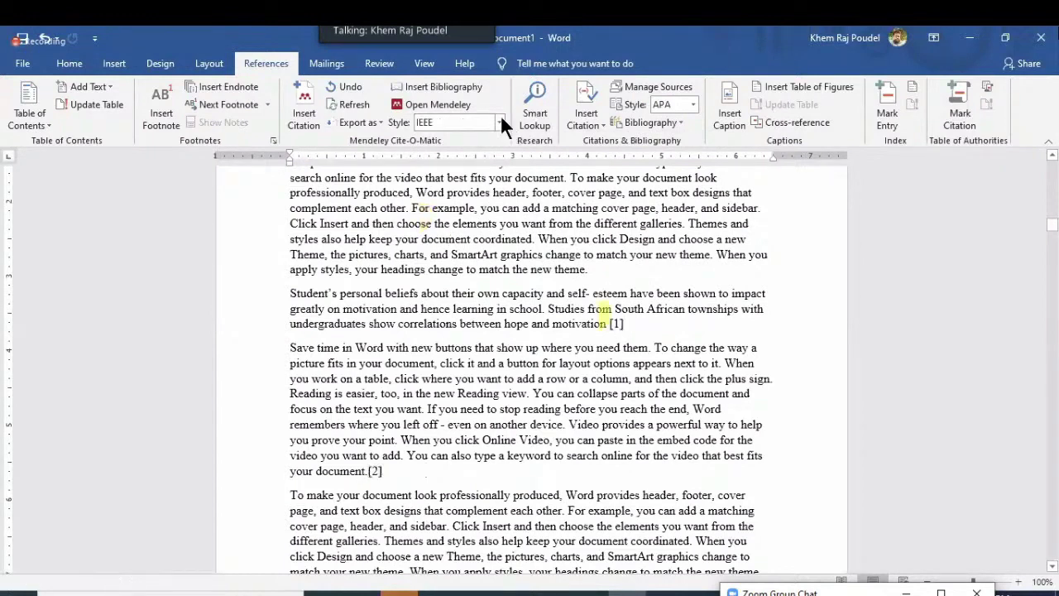
left_click(493, 128)
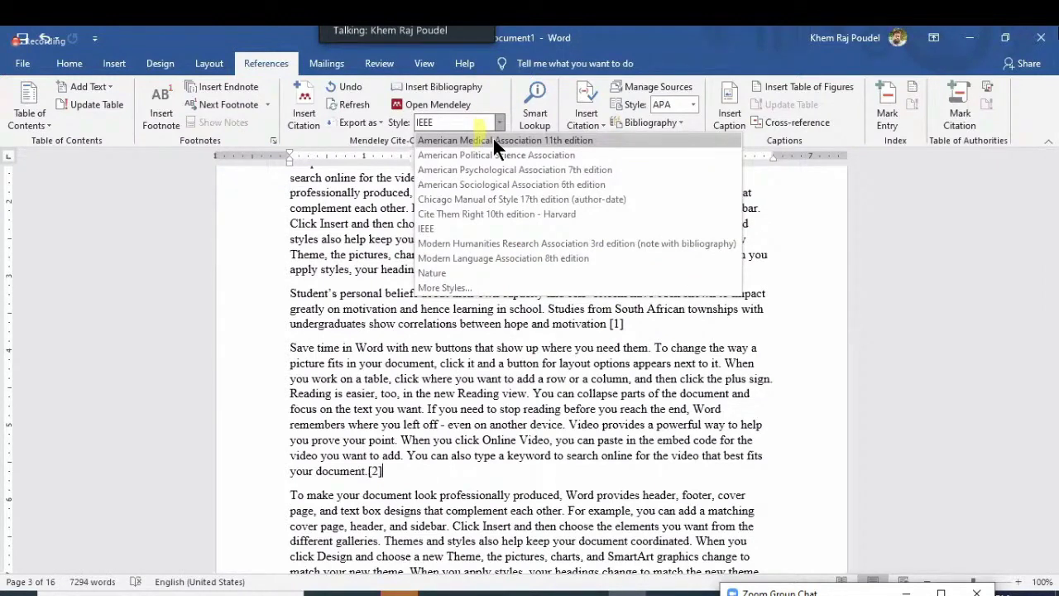
key("Escape")
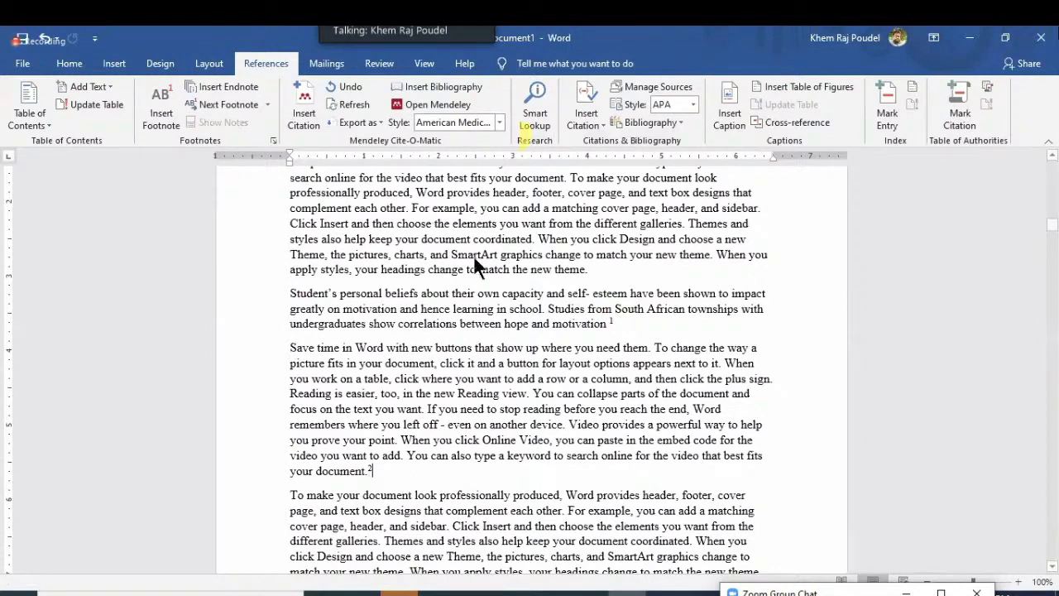
left_click(499, 123)
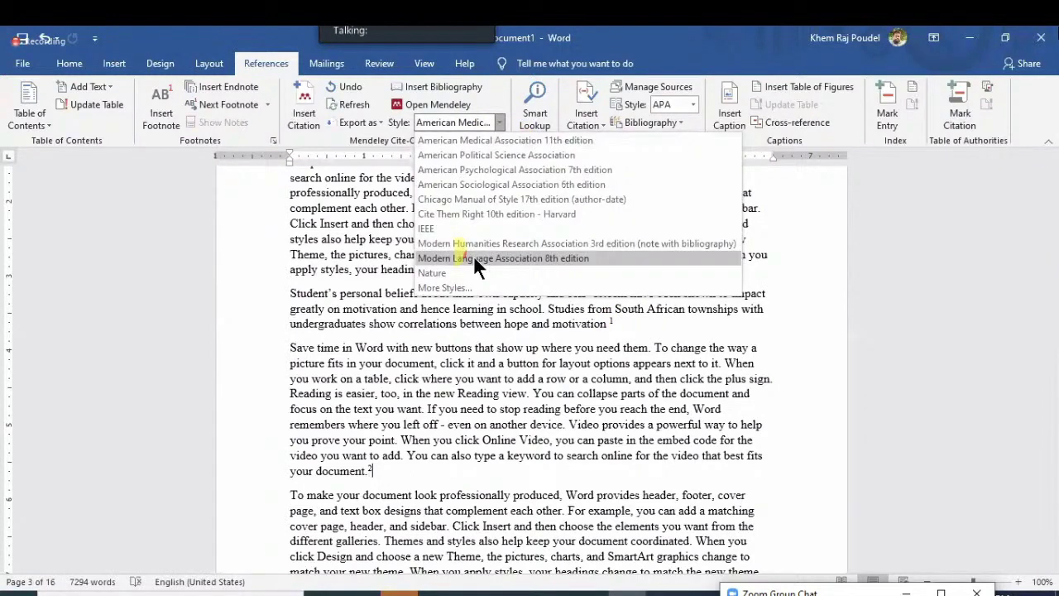
left_click(473, 258)
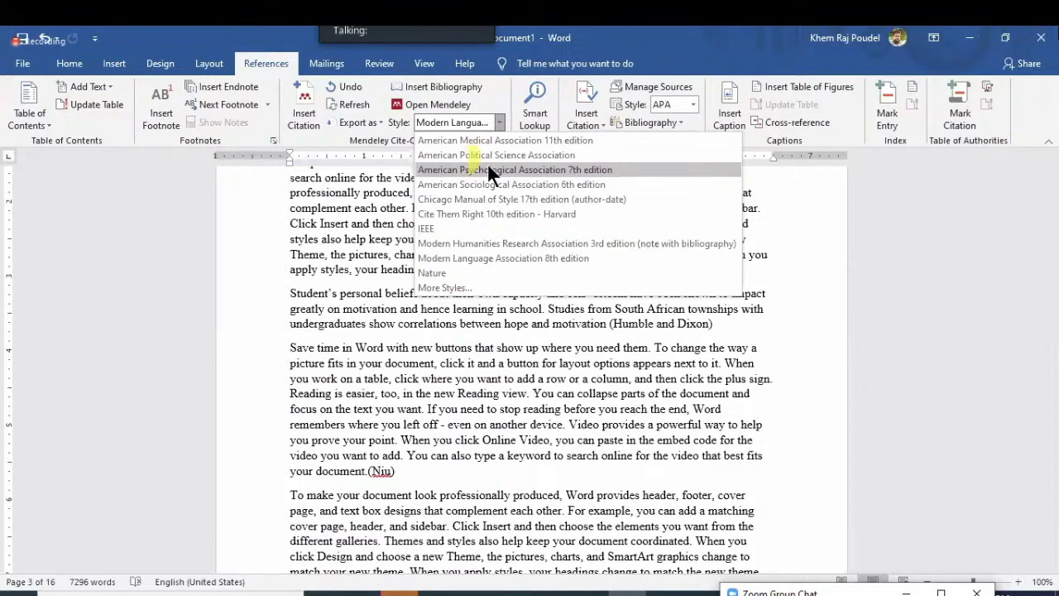
left_click(476, 169)
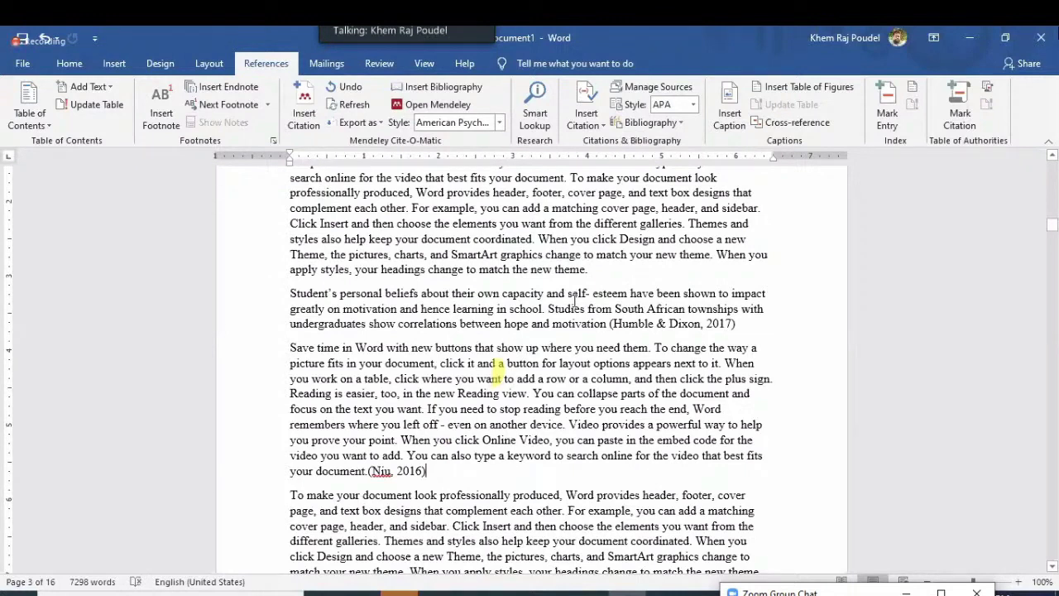
Put the insertion point before 'When you work on a table' and switch to Mendeley
scroll(662, 373, "down", 2)
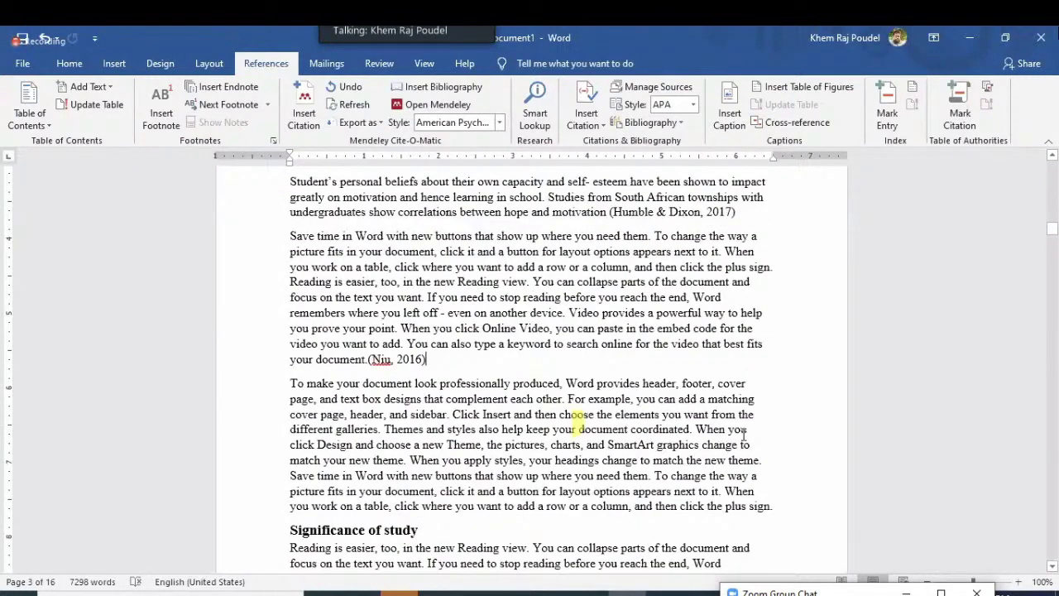
left_click(723, 492)
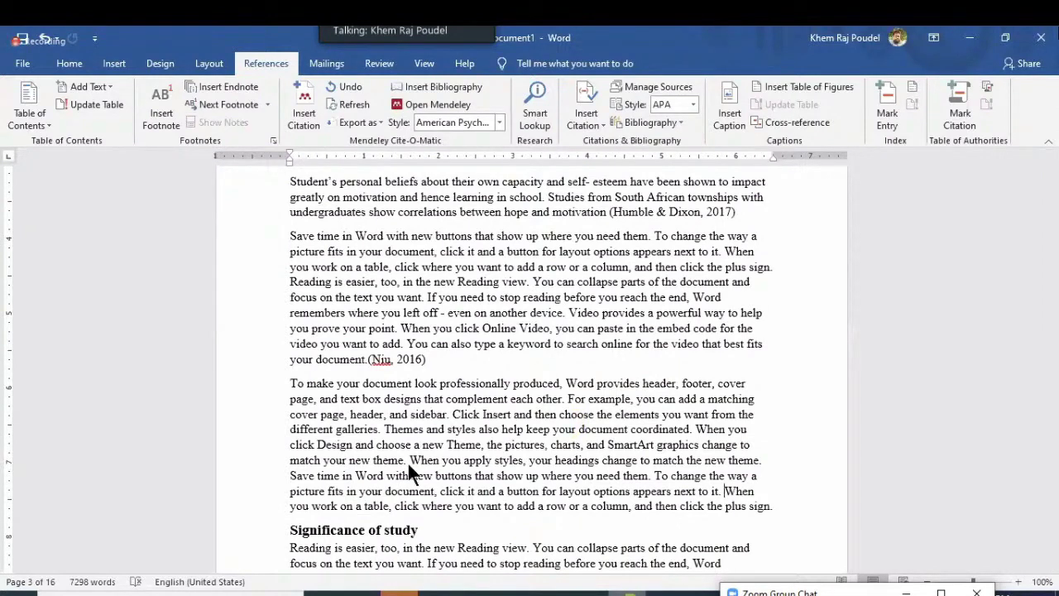
key("alt+Tab")
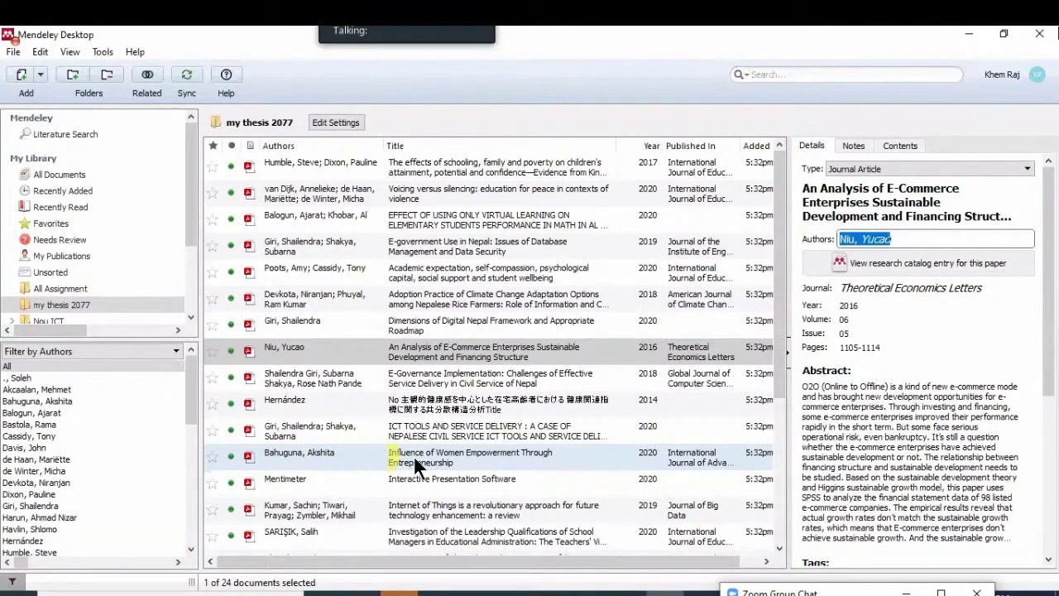
Copy the Women Empowerment Through Entrepreneurship paper's author, then start a citation search in Word
left_click(389, 455)
left_click(864, 224)
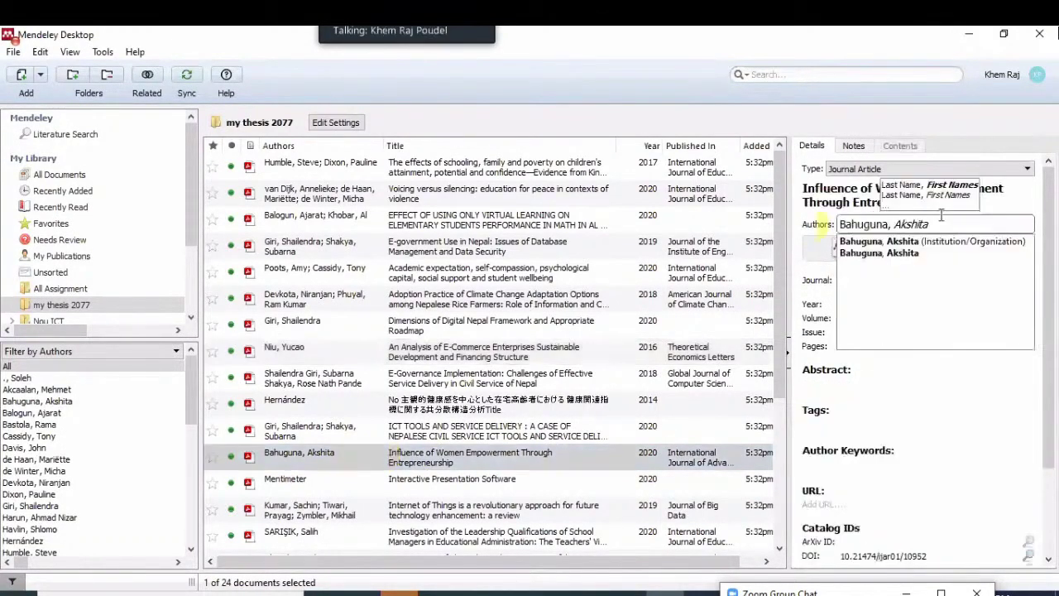
triple_click(932, 222)
key("ctrl+c")
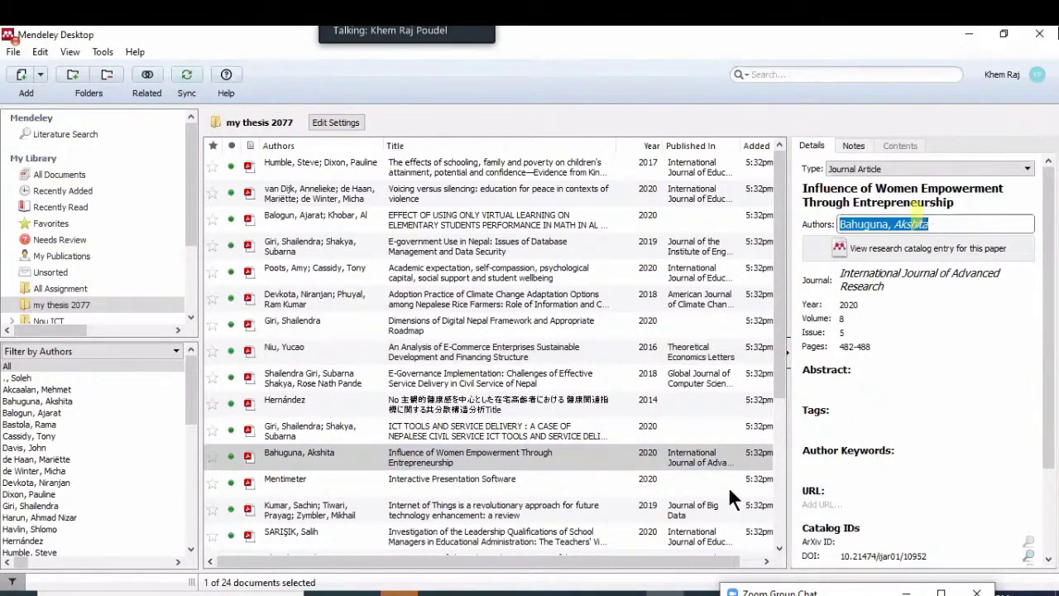
key("alt+Tab")
left_click(306, 110)
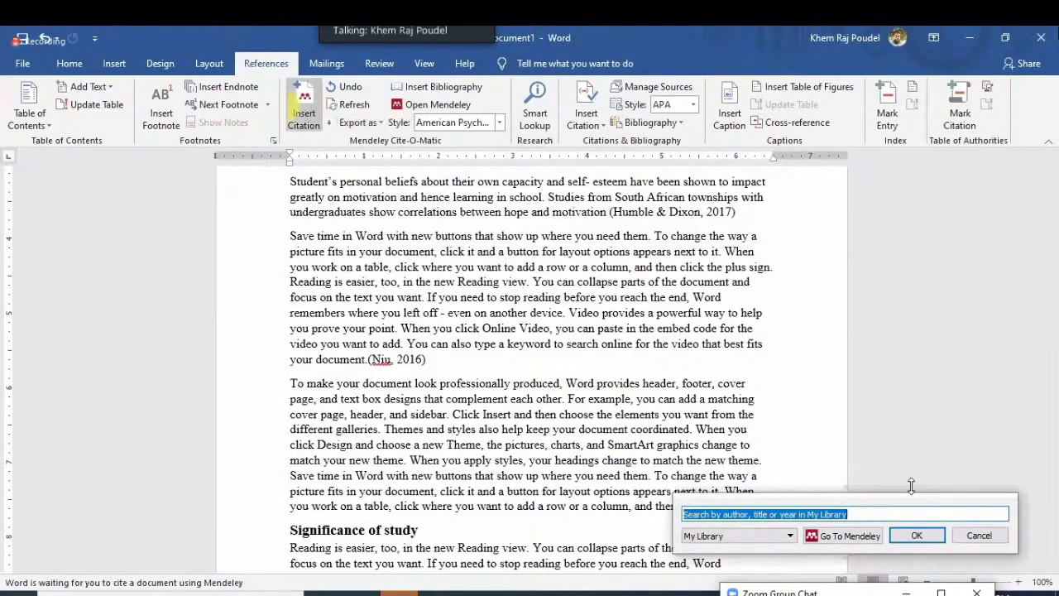
Cite the 2020 women-empowerment paper above Significance of study, followed by a period
key("ctrl+v")
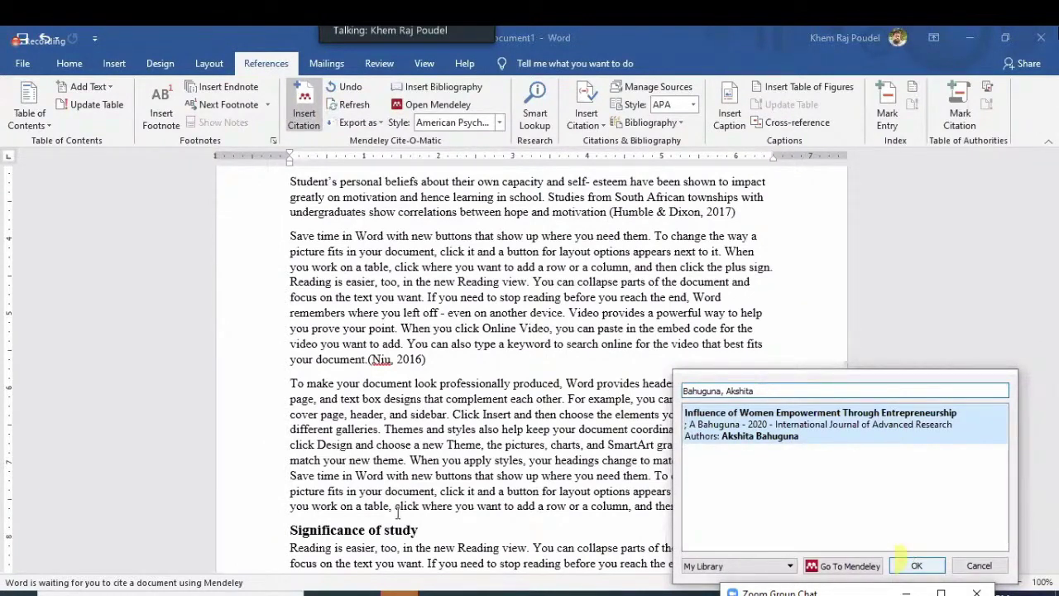
left_click(914, 564)
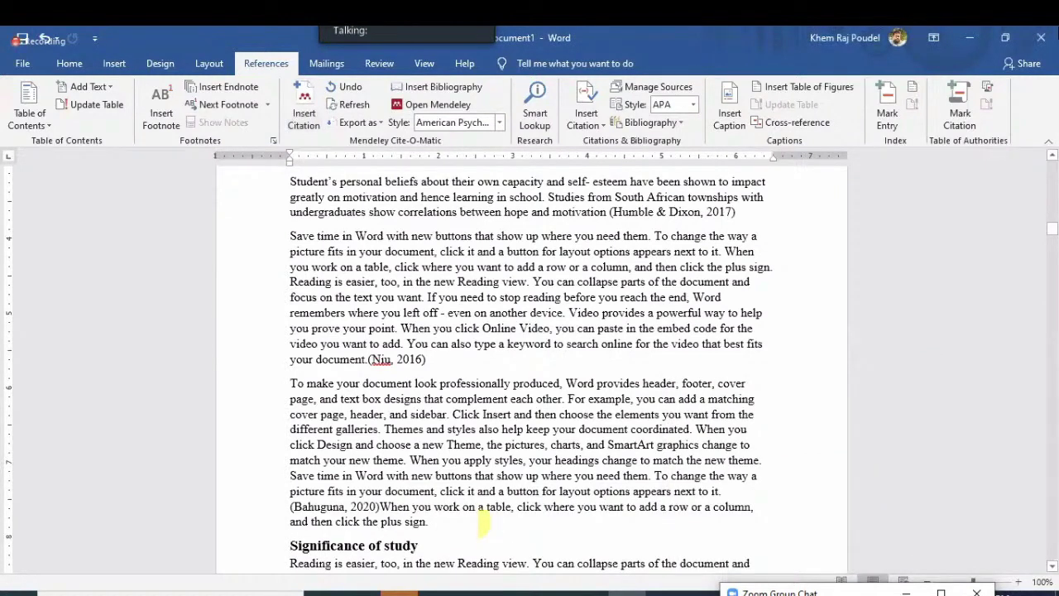
type(".")
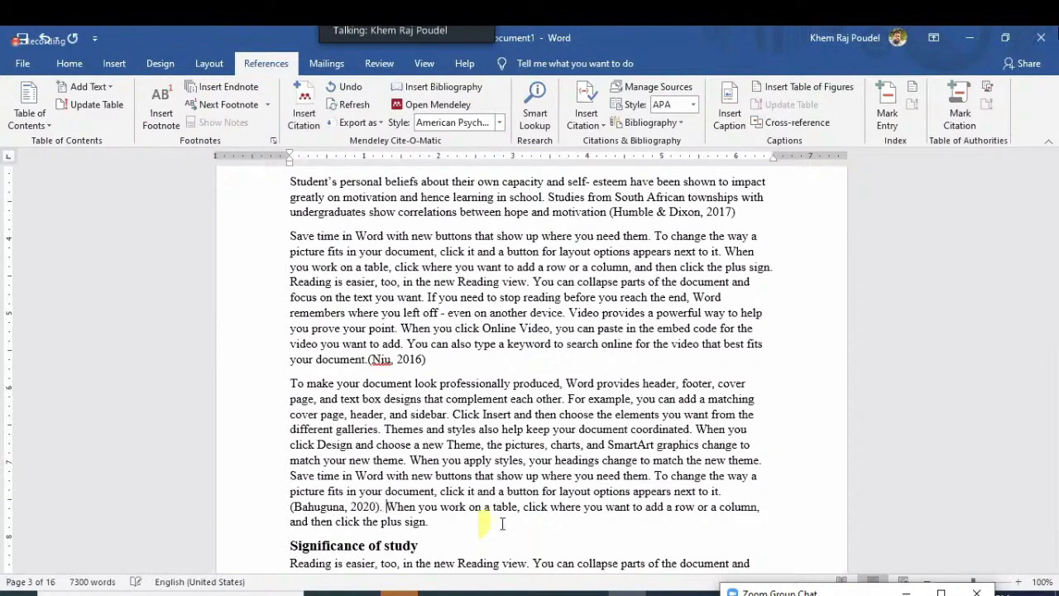
Add a page break at the end of the draft and start the new page with 'References'
scroll(501, 523, "down", 5)
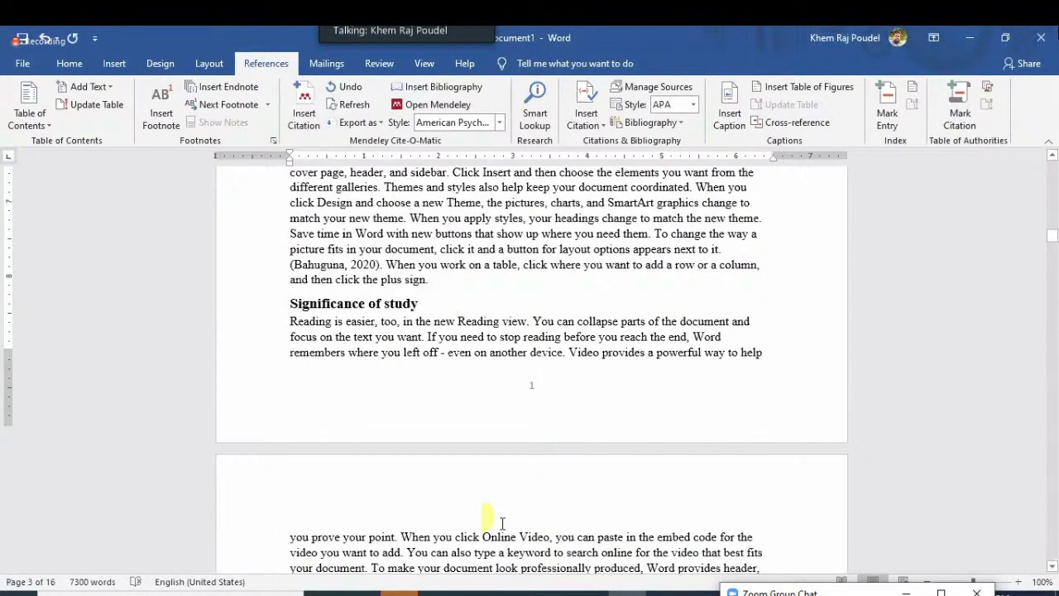
scroll(1009, 311, "down", 10)
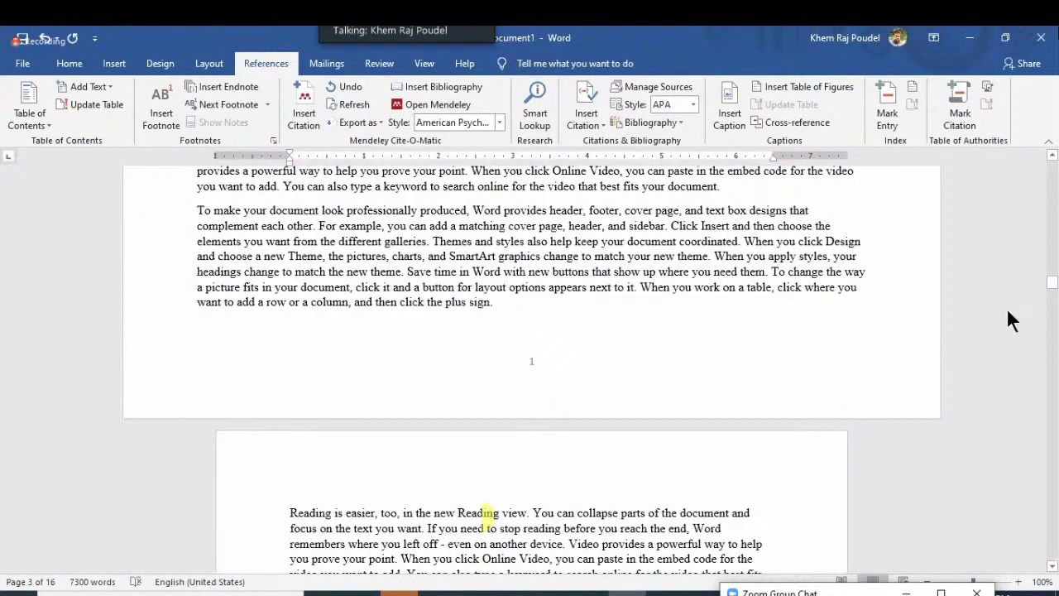
left_click_drag(1052, 283, 1051, 553)
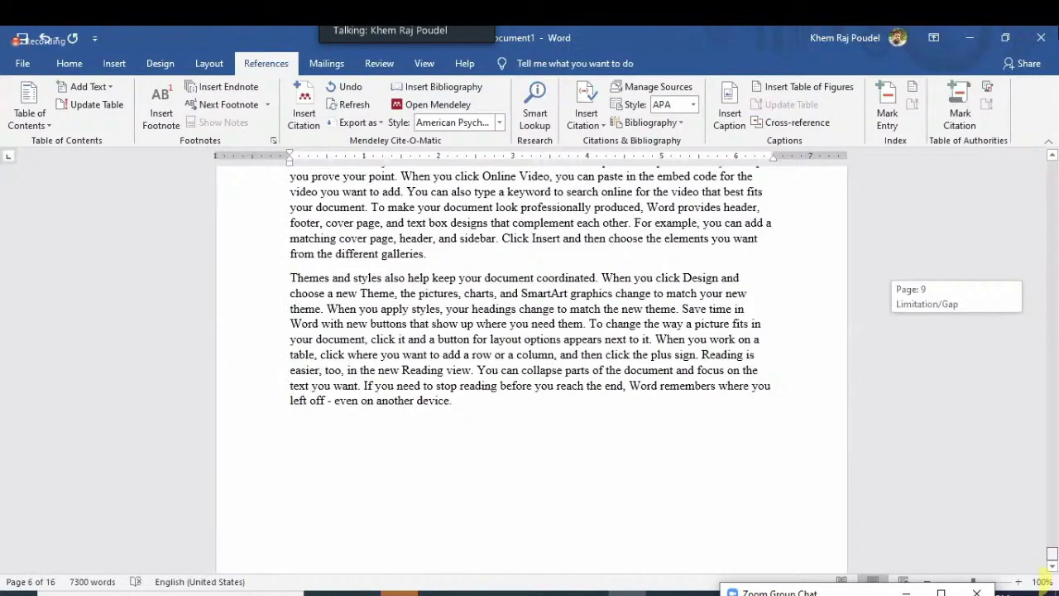
left_click(488, 398)
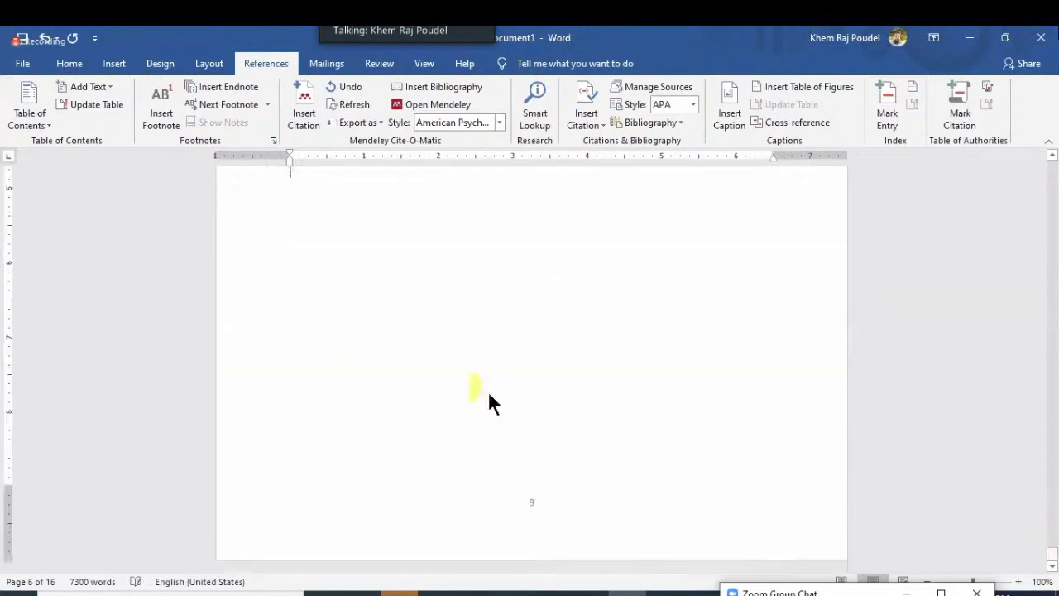
scroll(489, 401, "down", 2)
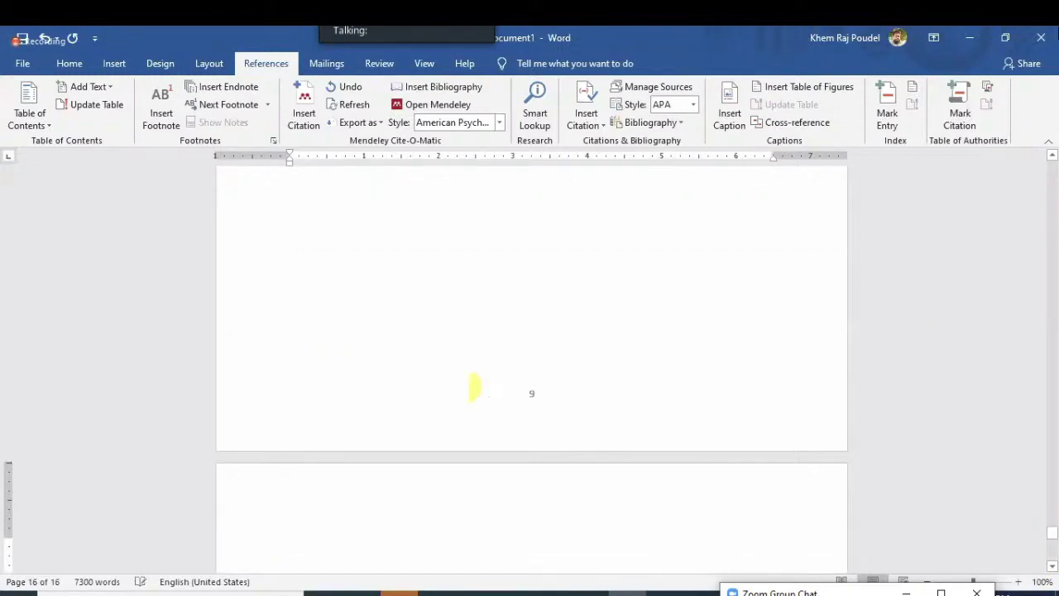
key("ctrl+Return")
type("References")
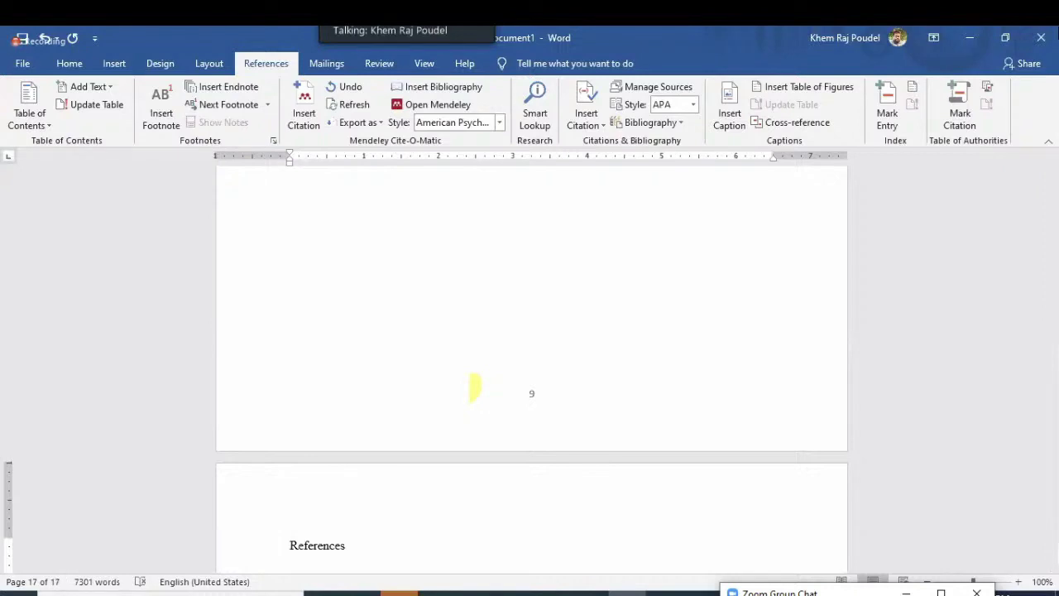
left_click_drag(1052, 556, 1049, 554)
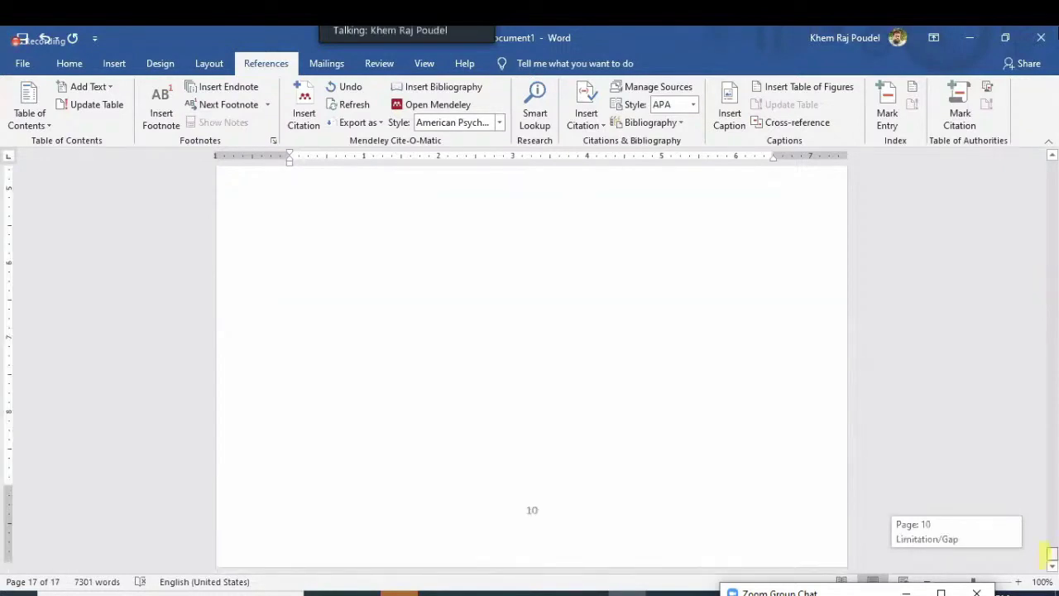
Enlarge the References heading and insert the three-entry APA bibliography beneath it
left_click(248, 530)
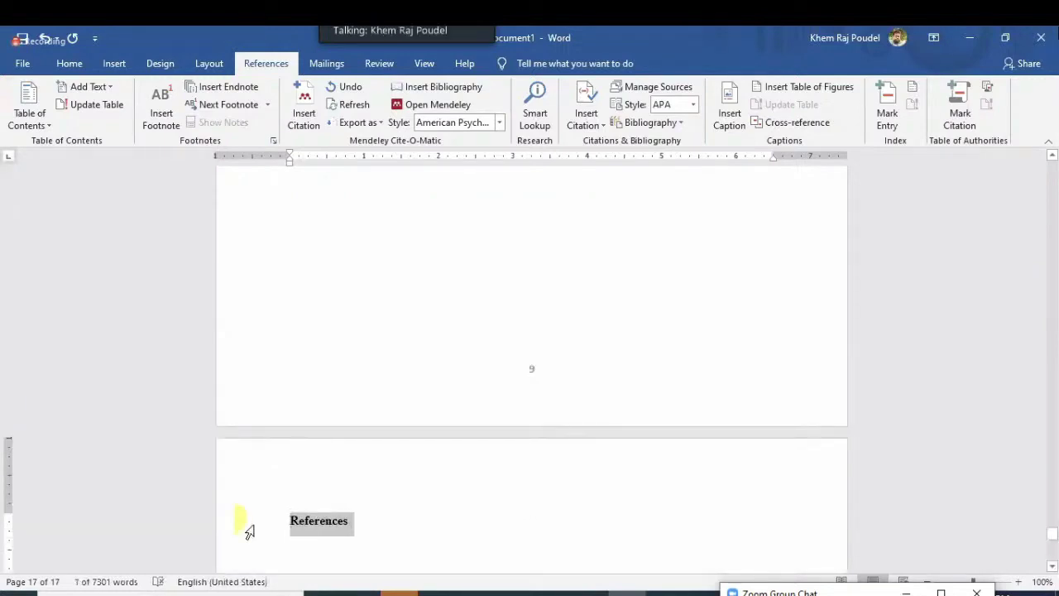
key("ctrl+shift+period")
key("ctrl+shift+period")
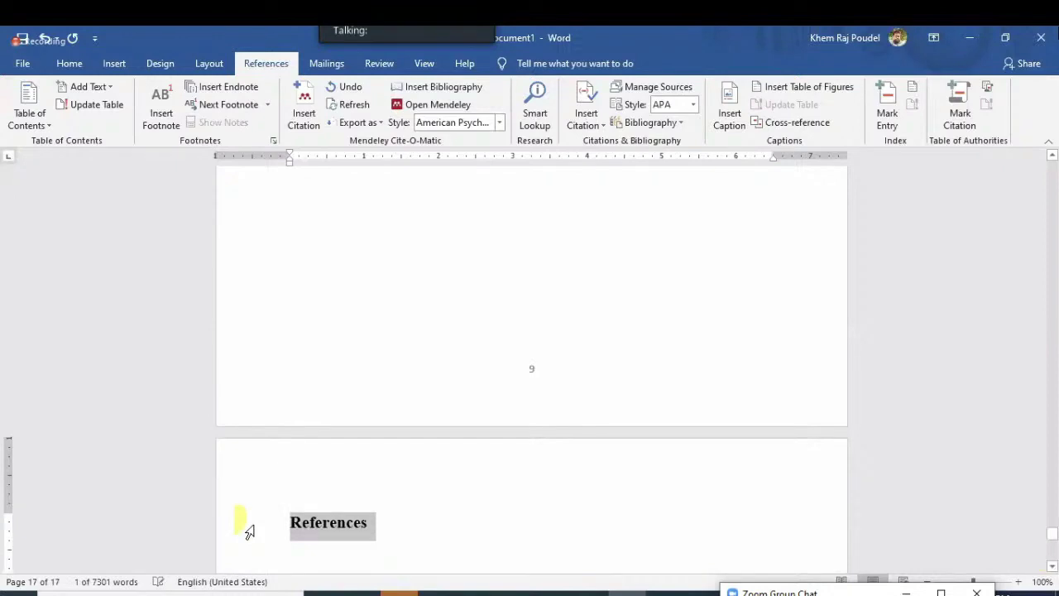
left_click(360, 508)
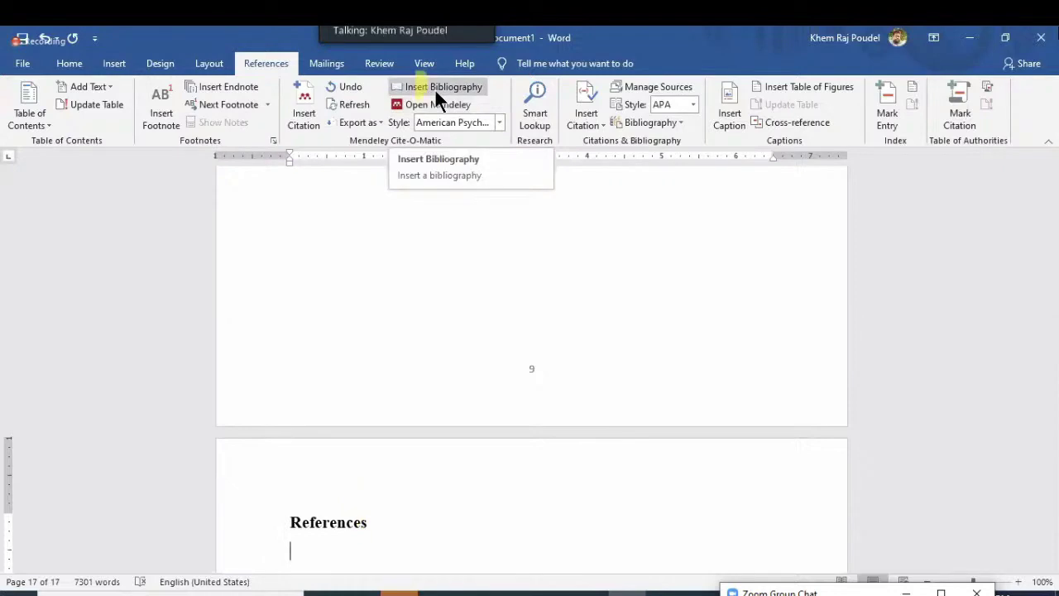
left_click(476, 89)
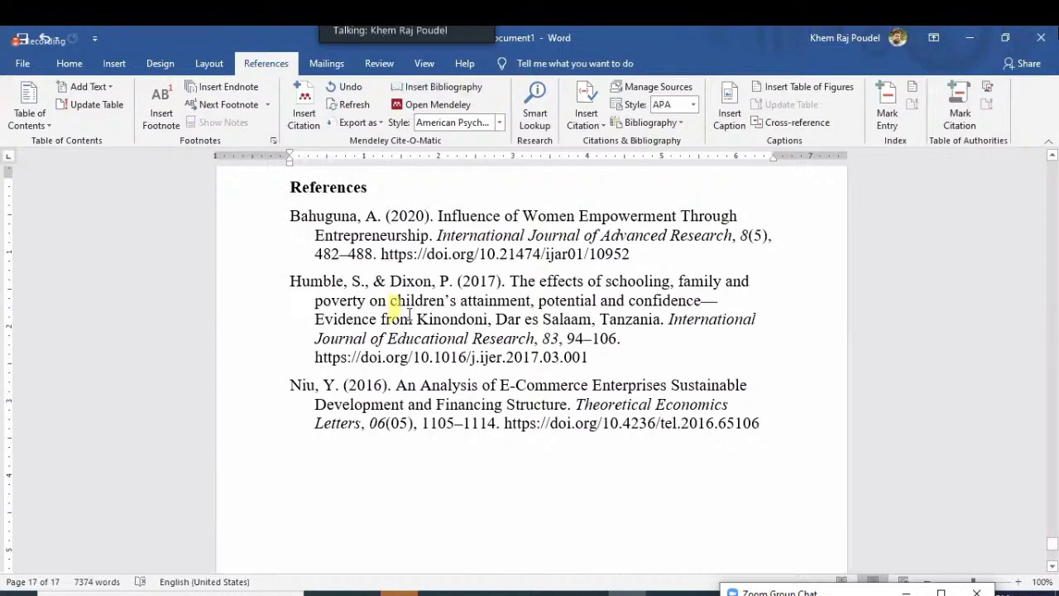
scroll(407, 314, "up", 4)
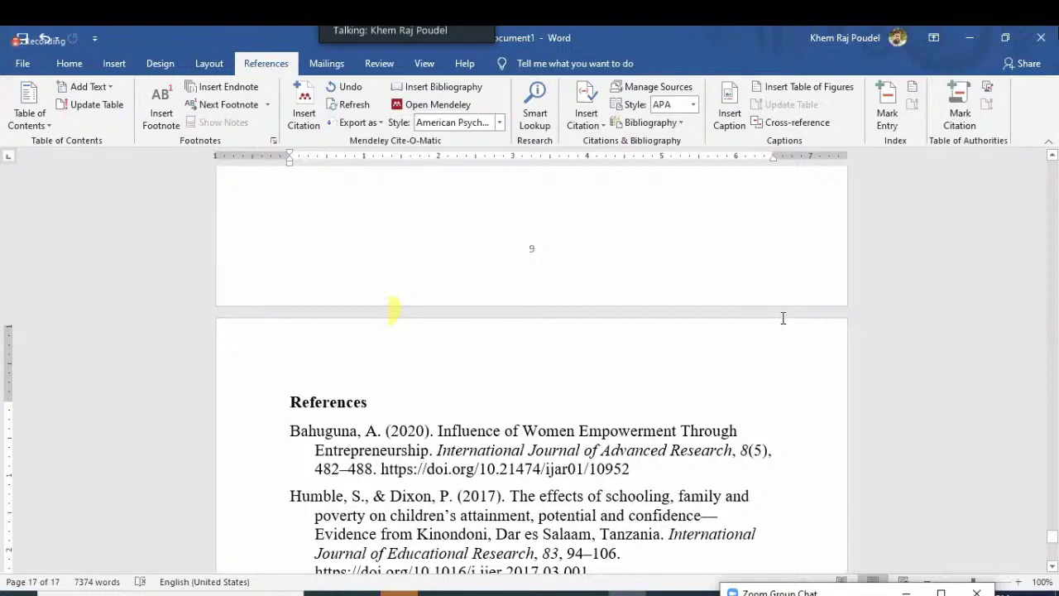
scroll(783, 318, "up", 13)
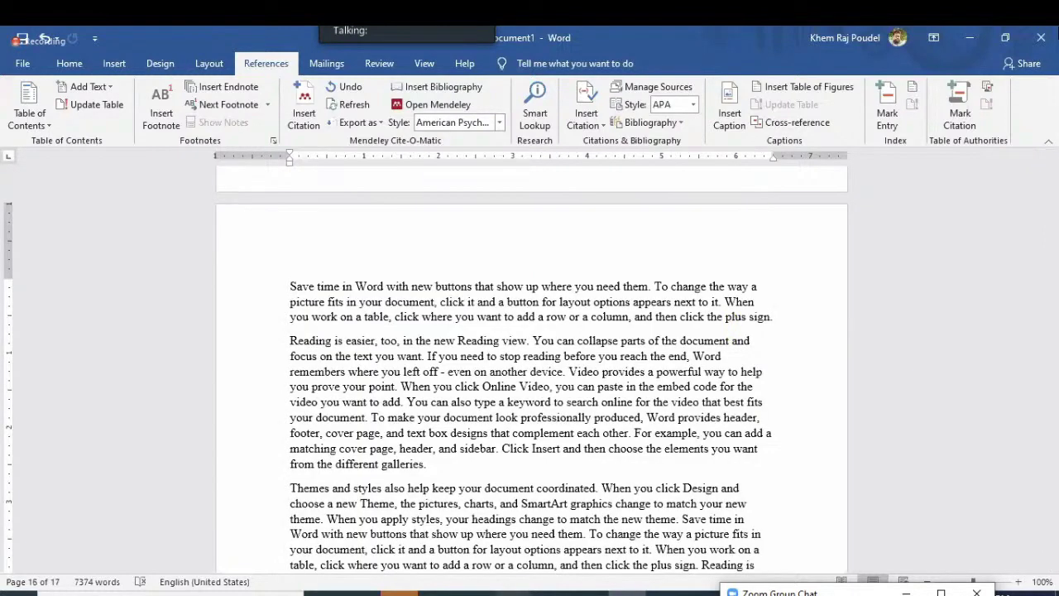
key("alt+Tab")
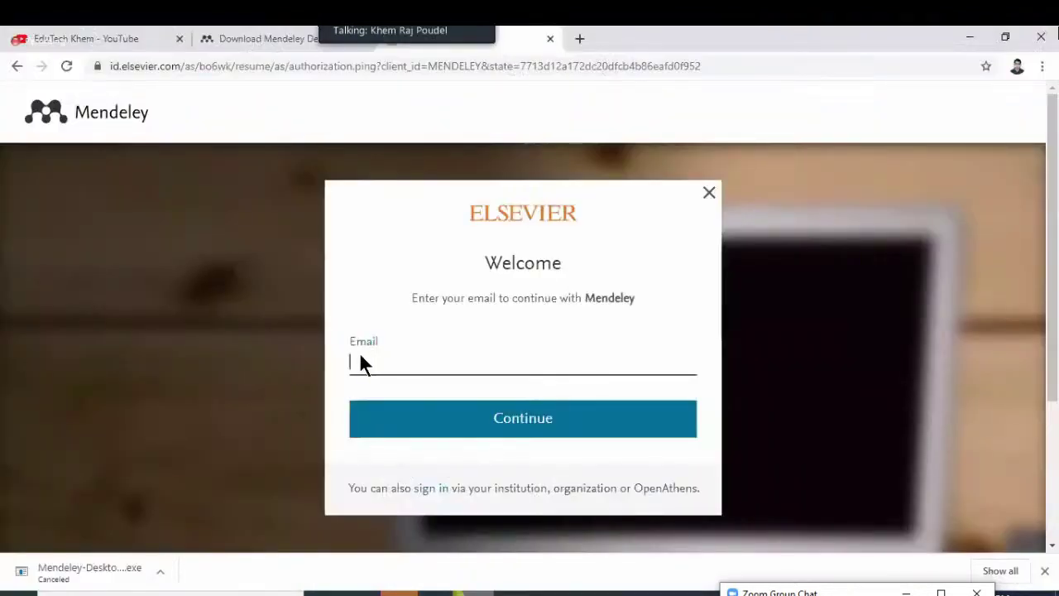
Open the Dimensions of Digital Nepal paper's author field in Mendeley, then return to Word
key("alt+Tab")
left_click(359, 341)
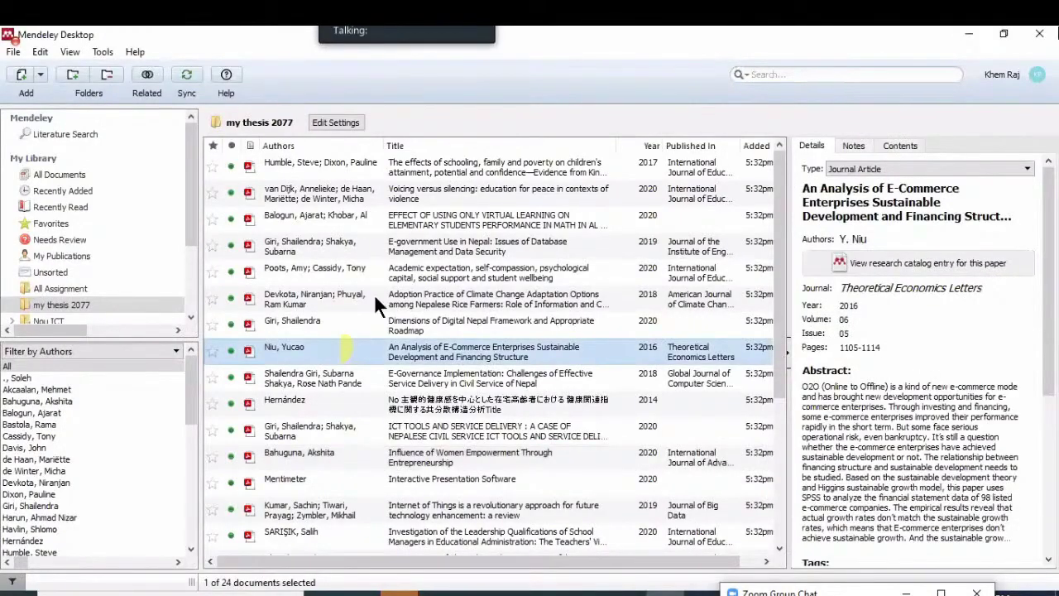
key("Up")
left_click(383, 278)
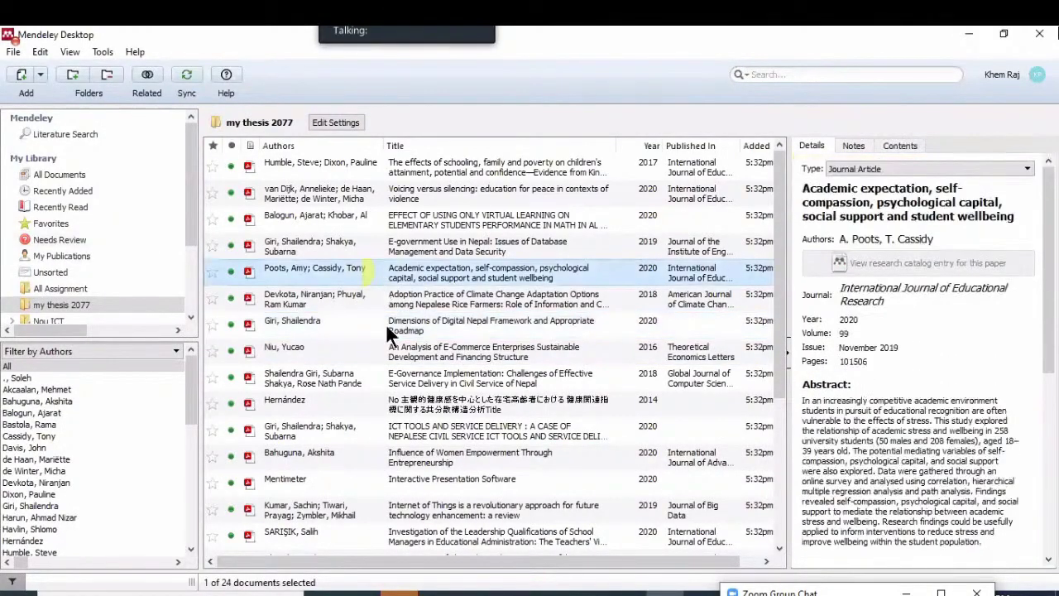
left_click(389, 332)
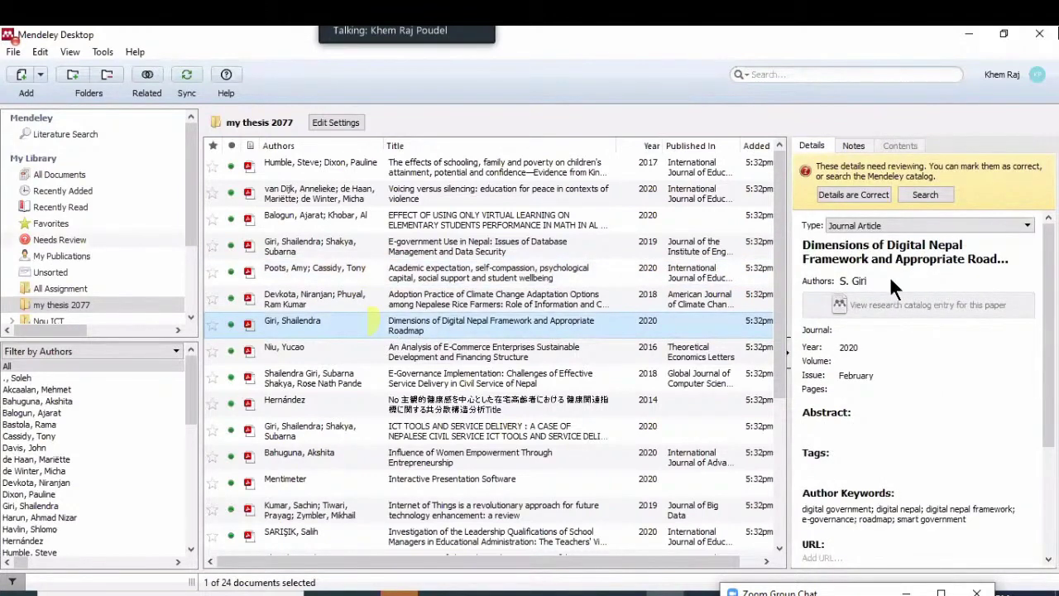
left_click(841, 282)
key("ctrl+c")
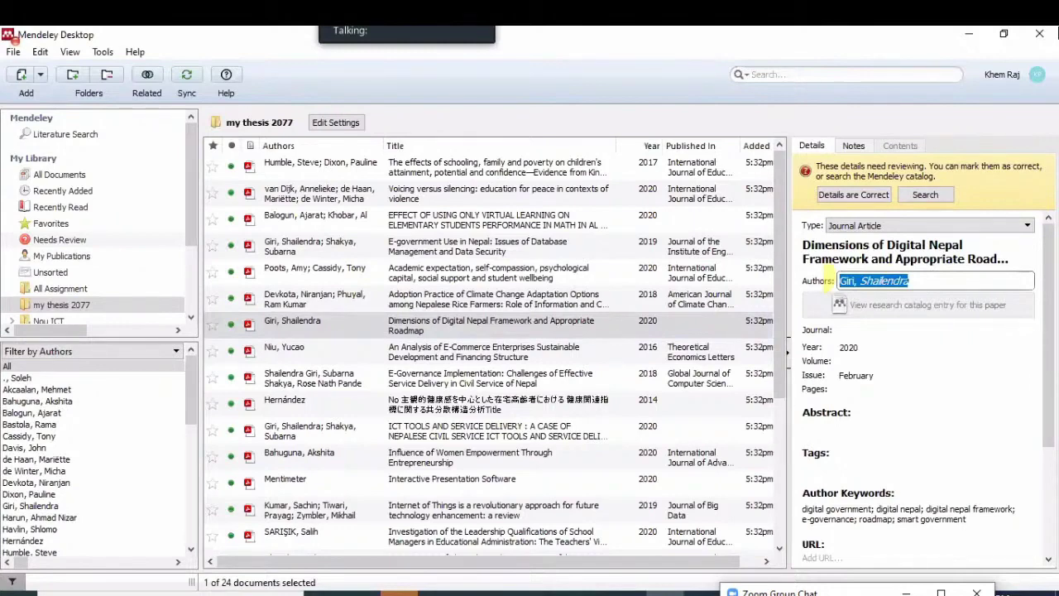
key("alt+Tab")
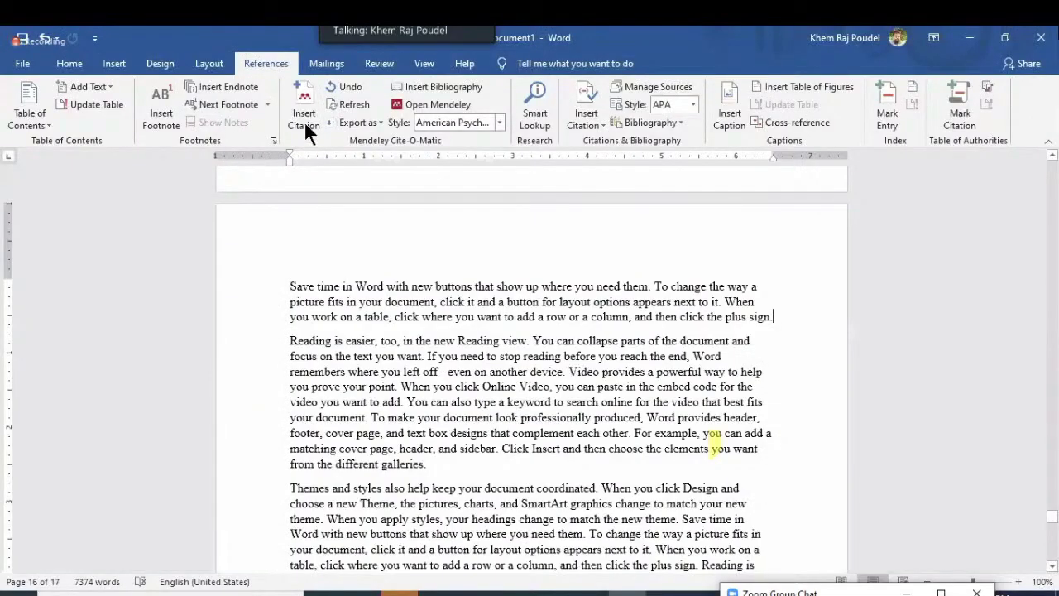
Cite the 2019 Cyber Law in Nepal paper by searching its pasted author
left_click(305, 126)
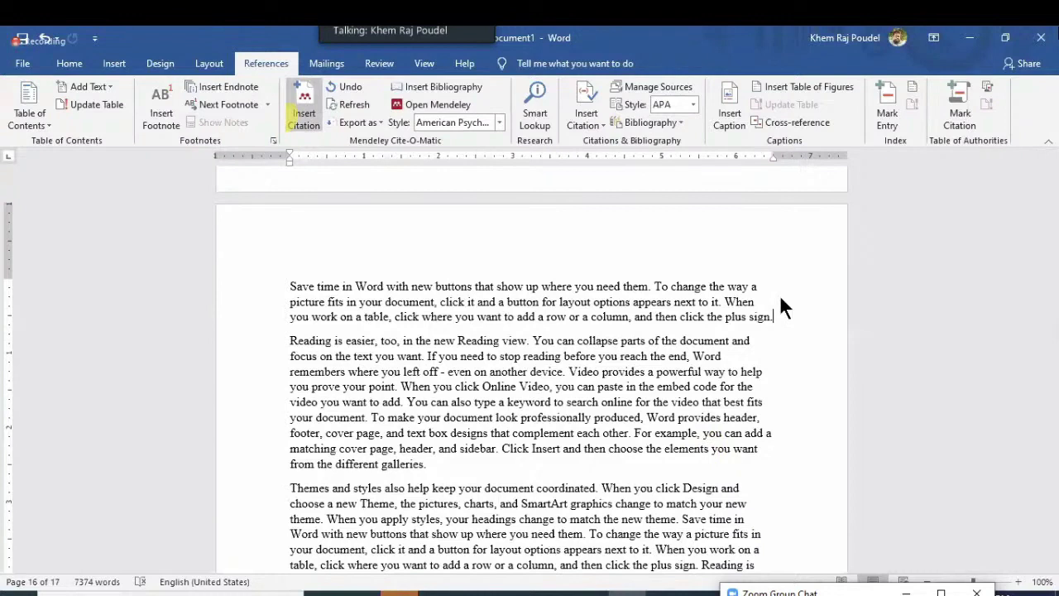
key("ctrl+v")
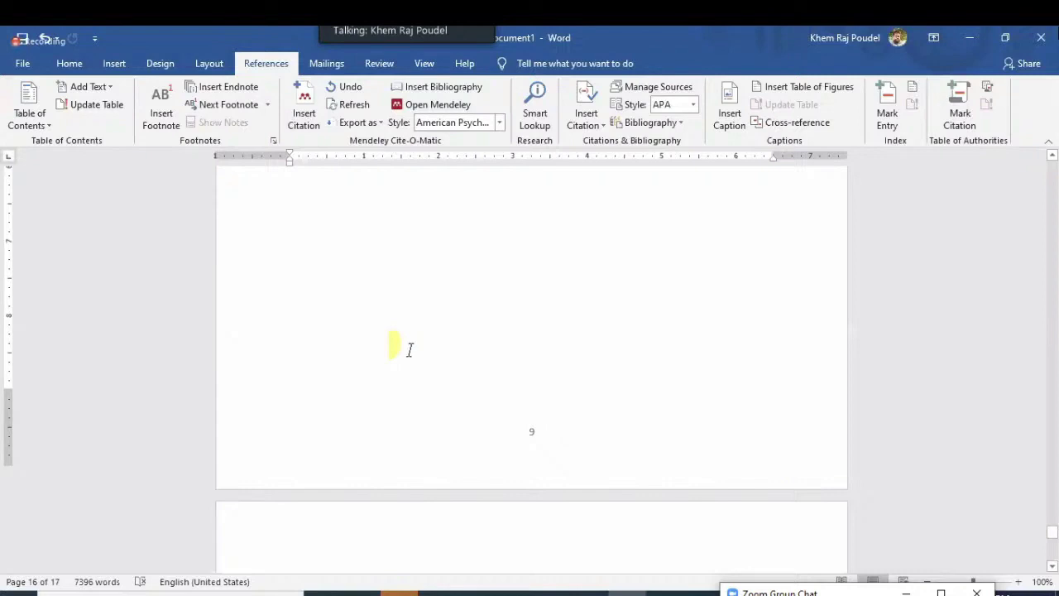
scroll(409, 349, "down", 6)
scroll(389, 314, "up", 2)
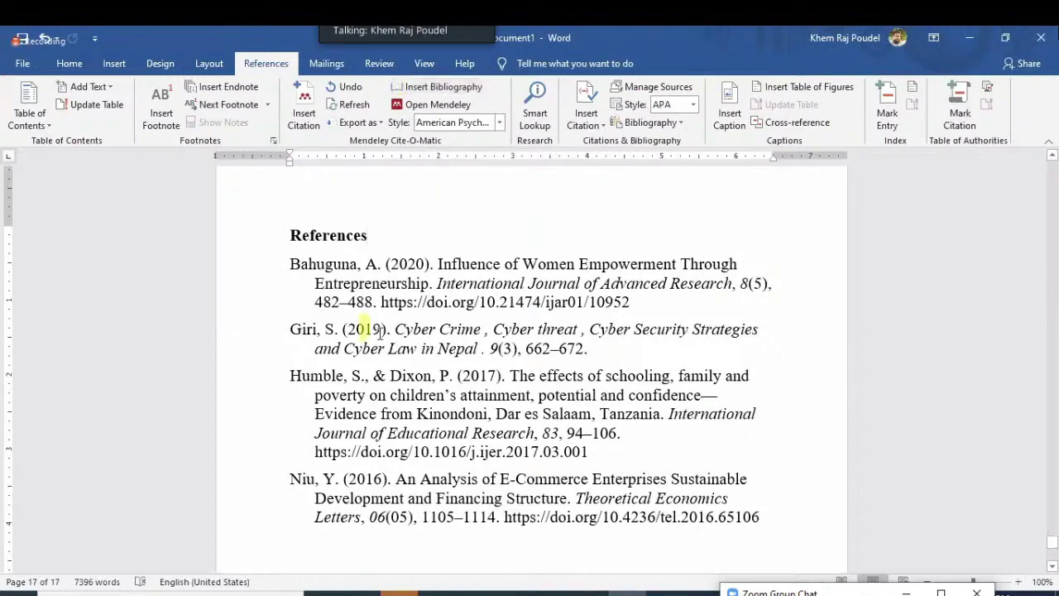
scroll(380, 333, "up", 2)
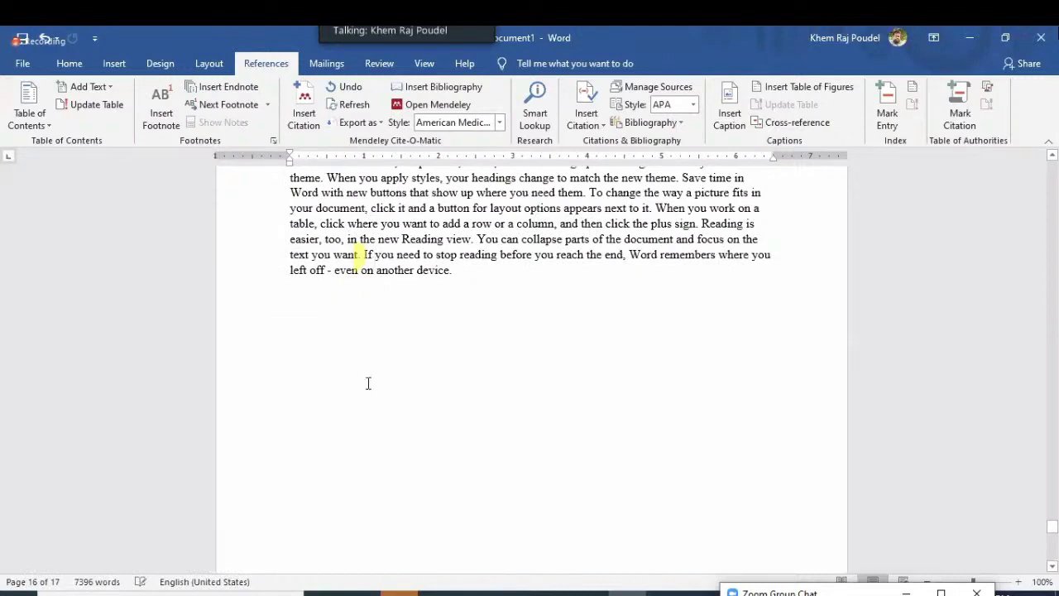
Undo two recent edits, then redo one to restore the footnote change
scroll(369, 384, "down", 5)
key("ctrl+z")
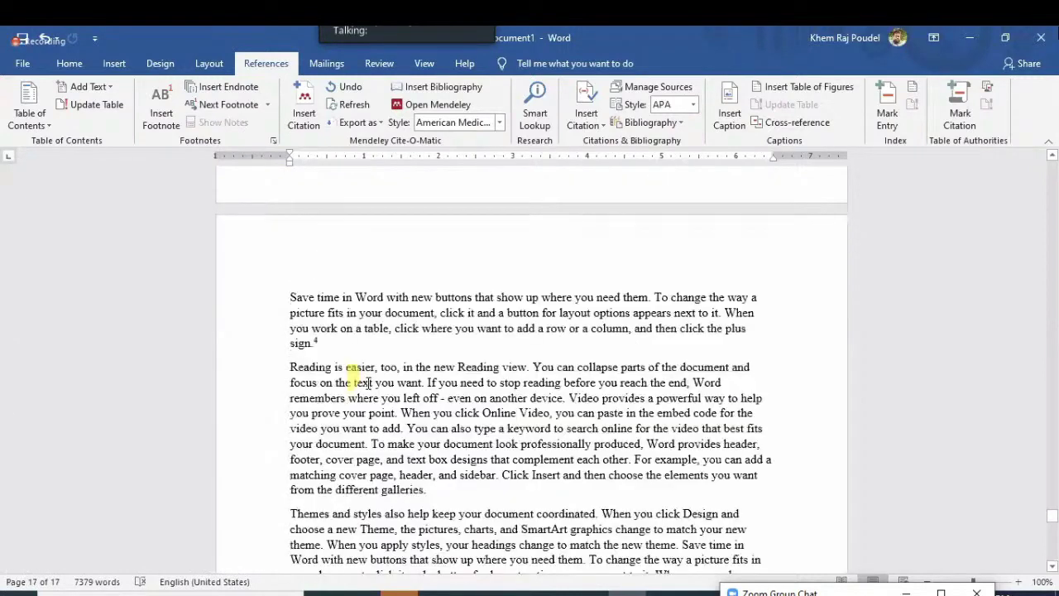
key("ctrl+z")
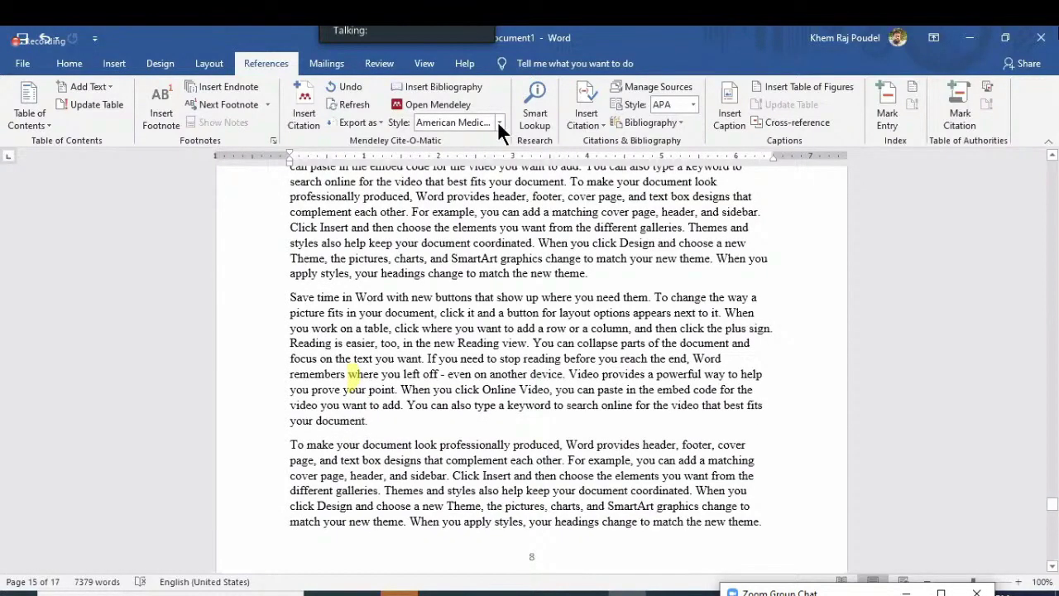
key("ctrl+y")
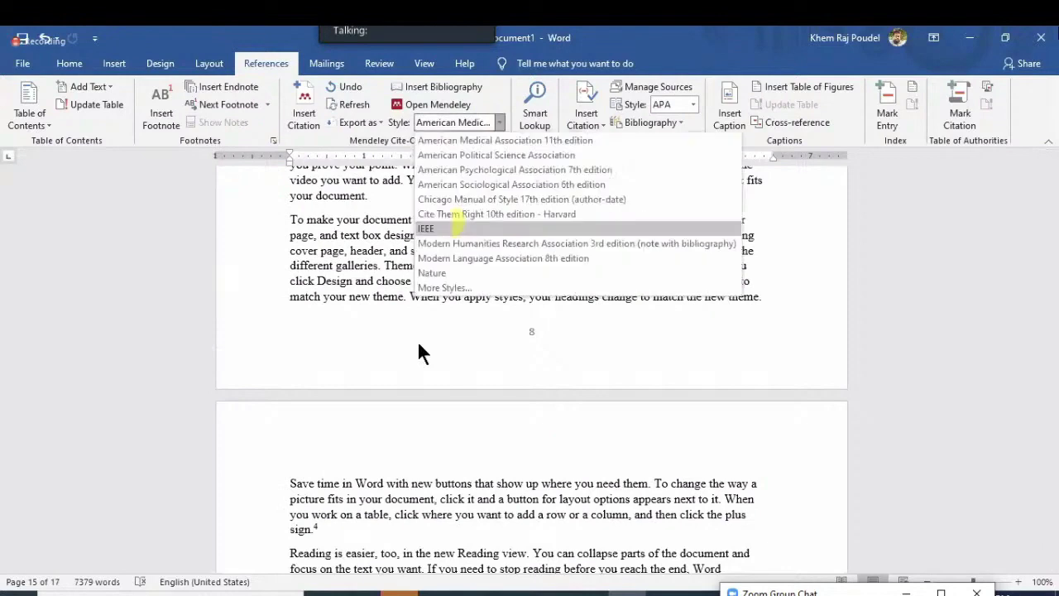
Try the IEEE citation style, revert to APA 7th edition, and minimize Word
left_click(426, 161)
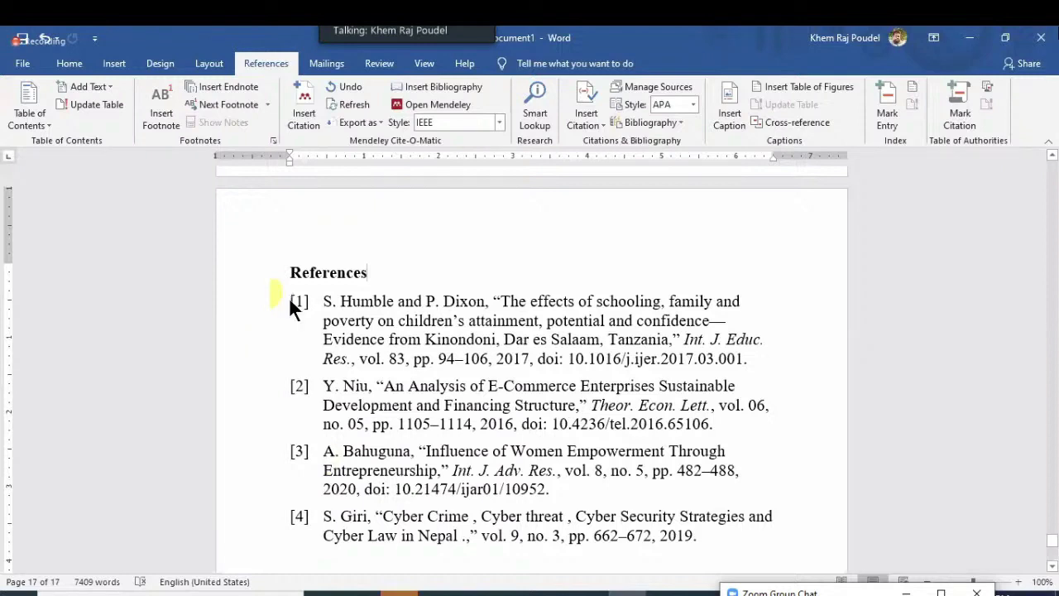
left_click(499, 122)
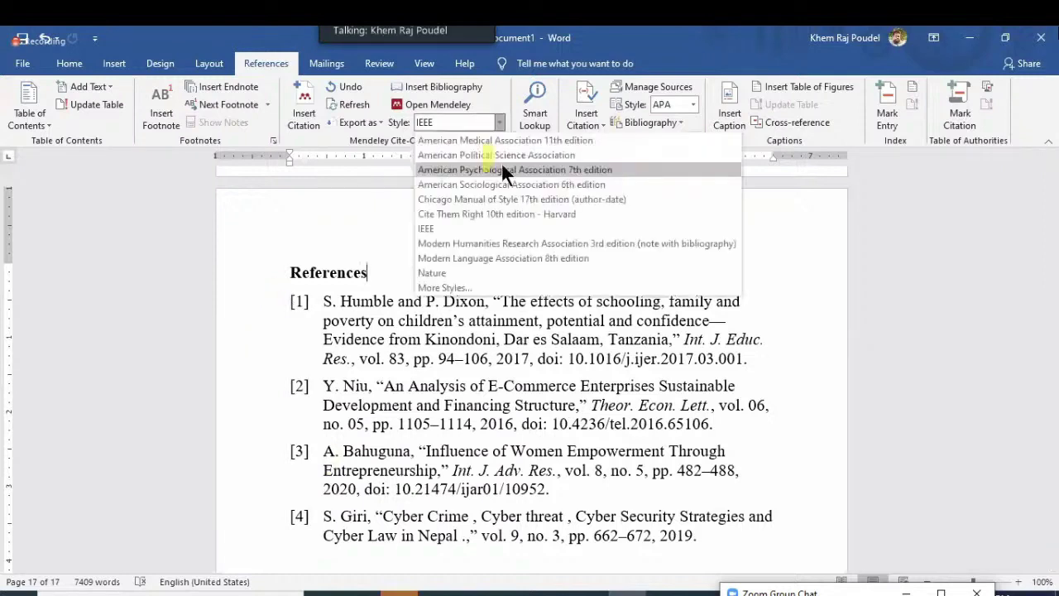
left_click(501, 166)
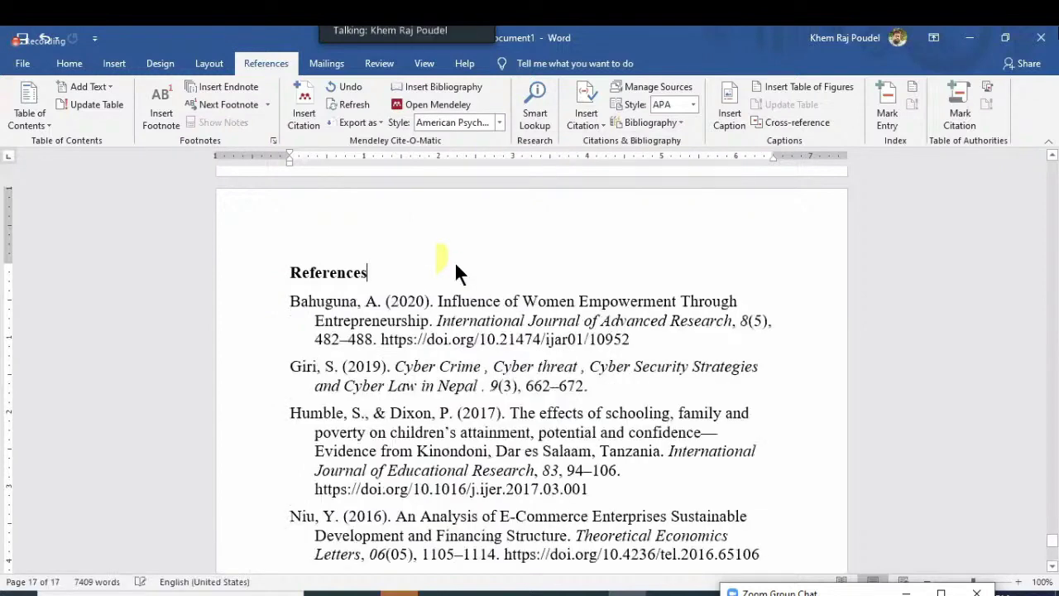
left_click(980, 34)
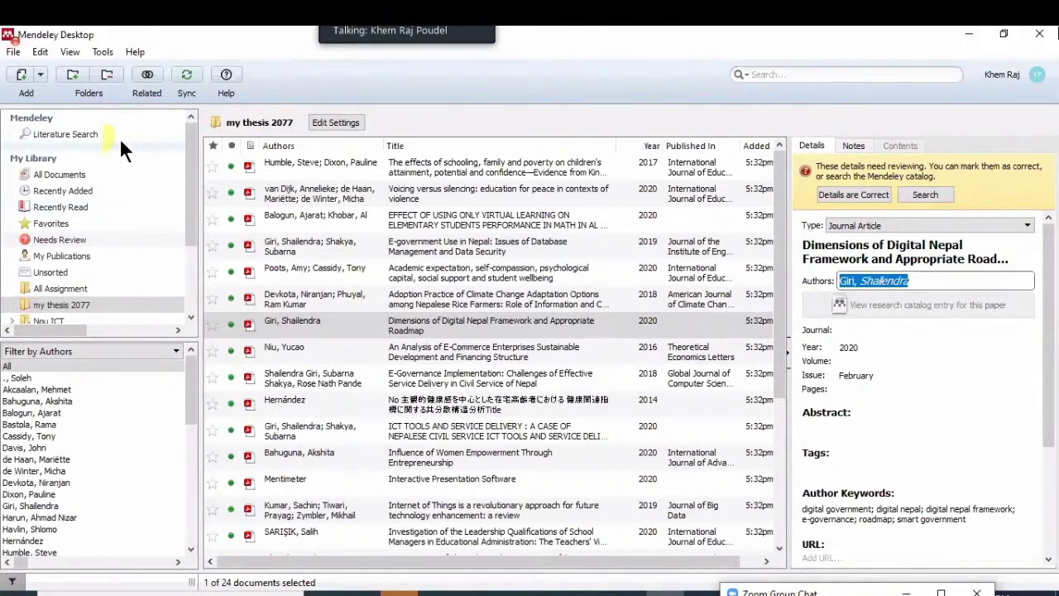
Glance at Mendeley's Tools menu, then return to Word's page 17 References list
left_click(108, 49)
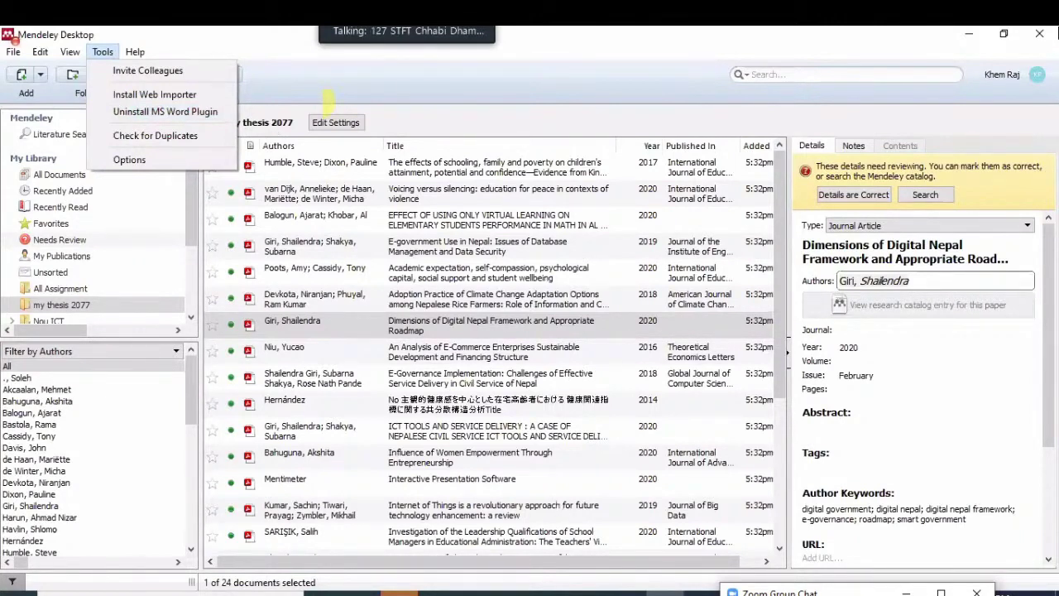
left_click(612, 592)
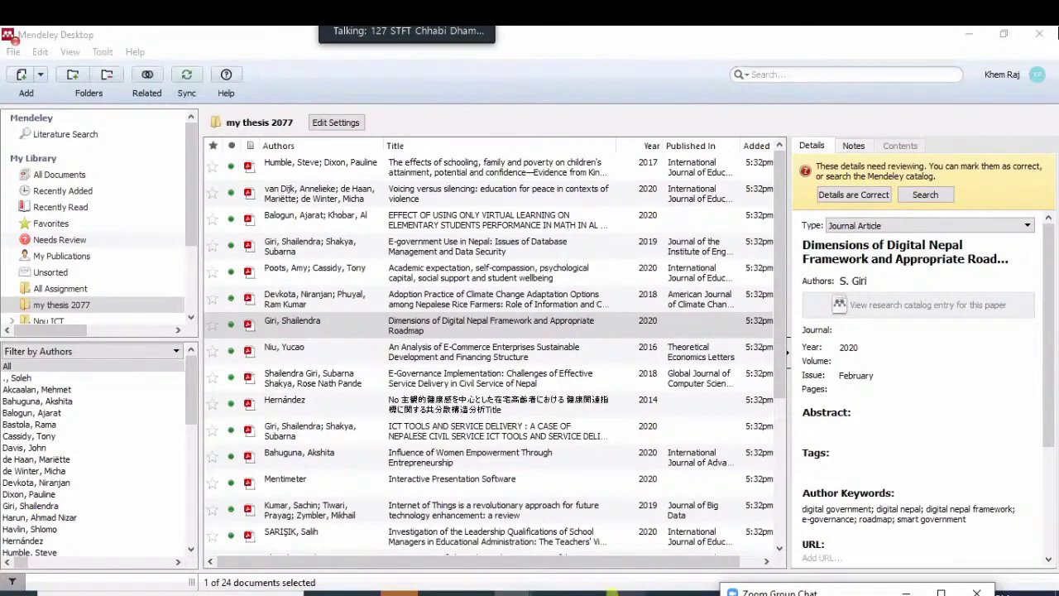
left_click(613, 592)
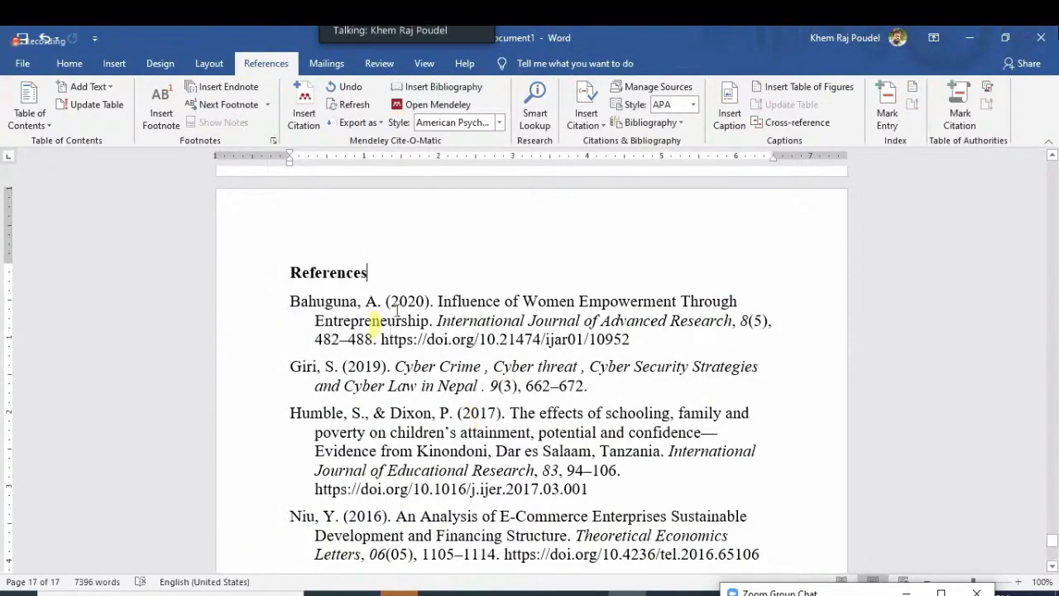
Regenerate the page 17 bibliography with Mendeley's Insert Bibliography, then switch to Mendeley Desktop
left_click(396, 311)
left_click(423, 86)
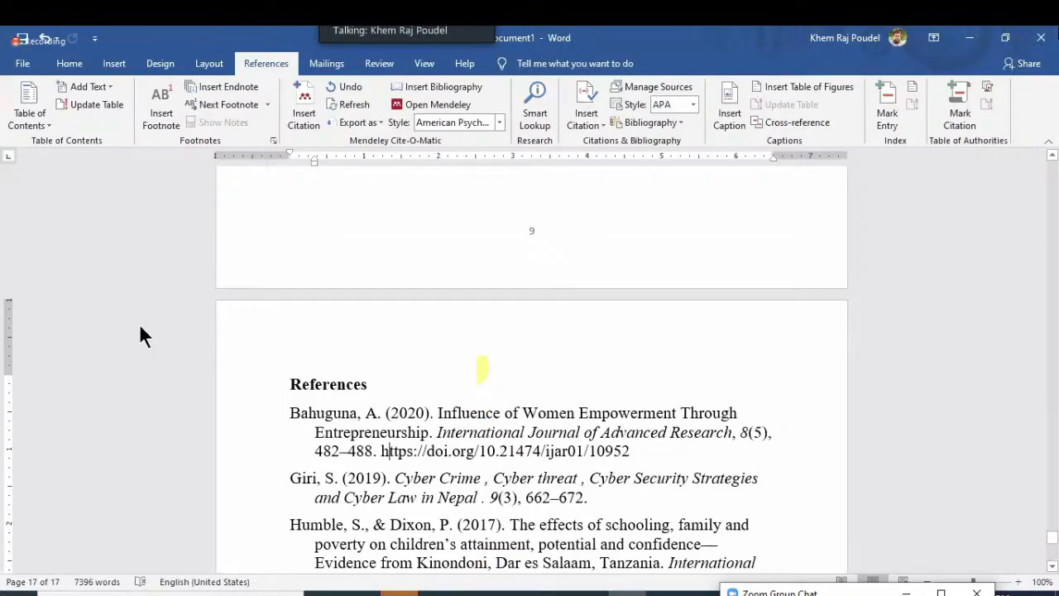
key("alt+Tab")
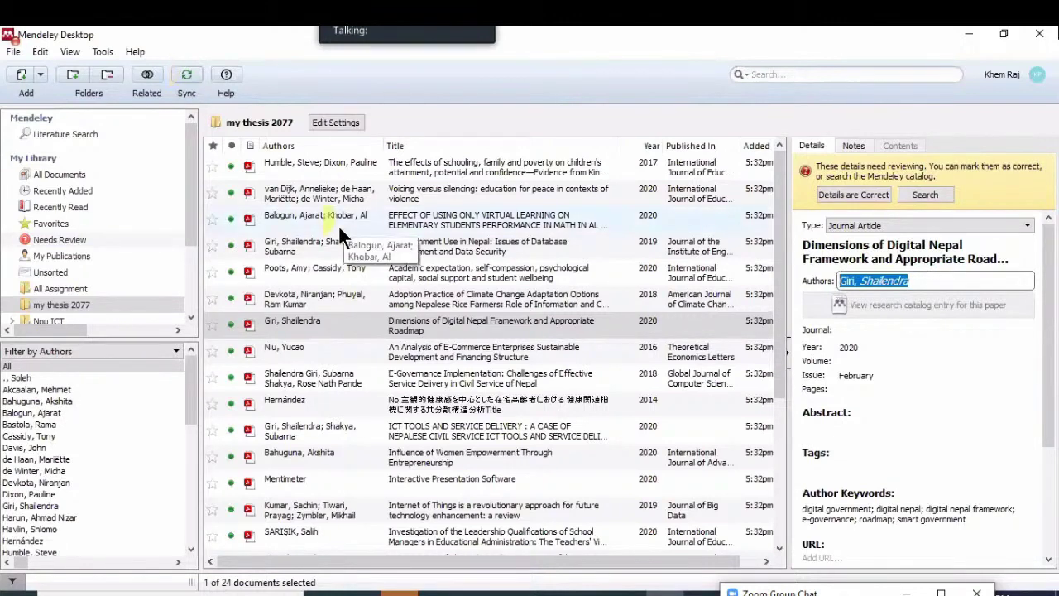
Sync the my thesis 2077 library with the online account, selecting the Dimensions of Digital Nepal paper
left_click(187, 75)
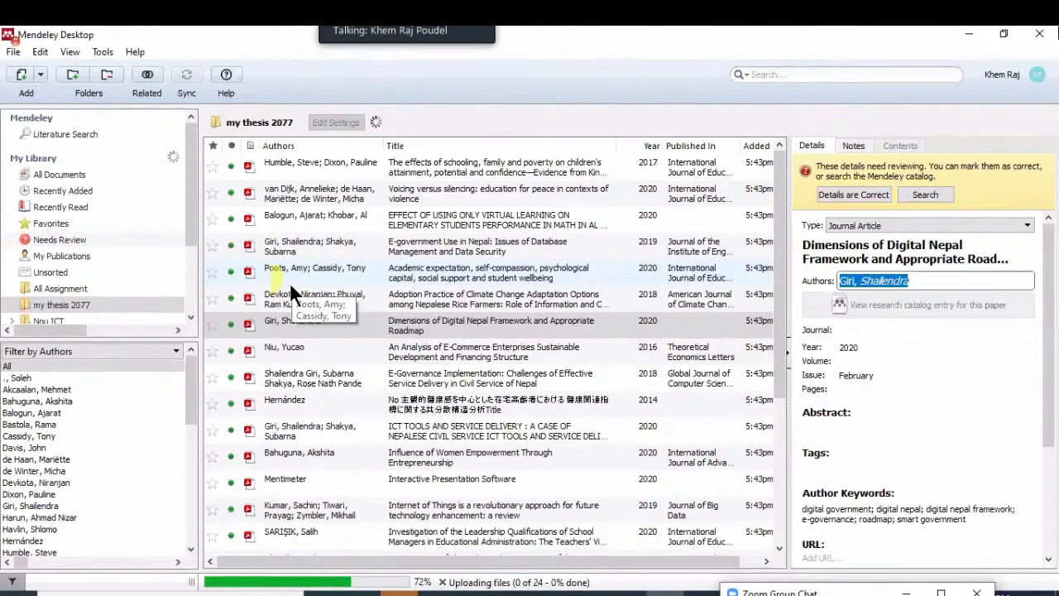
left_click(330, 327)
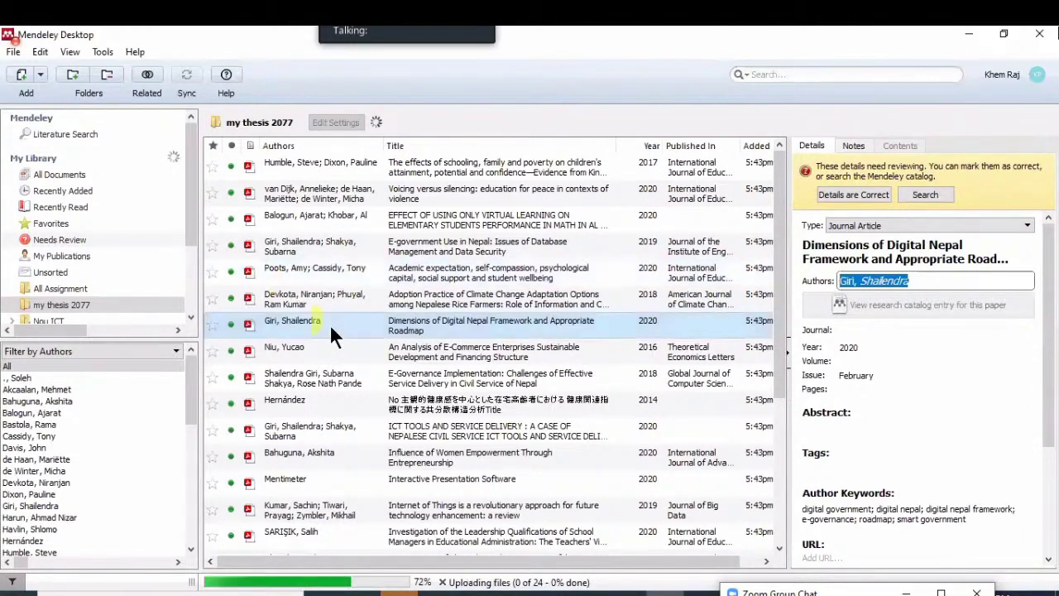
left_click(187, 79)
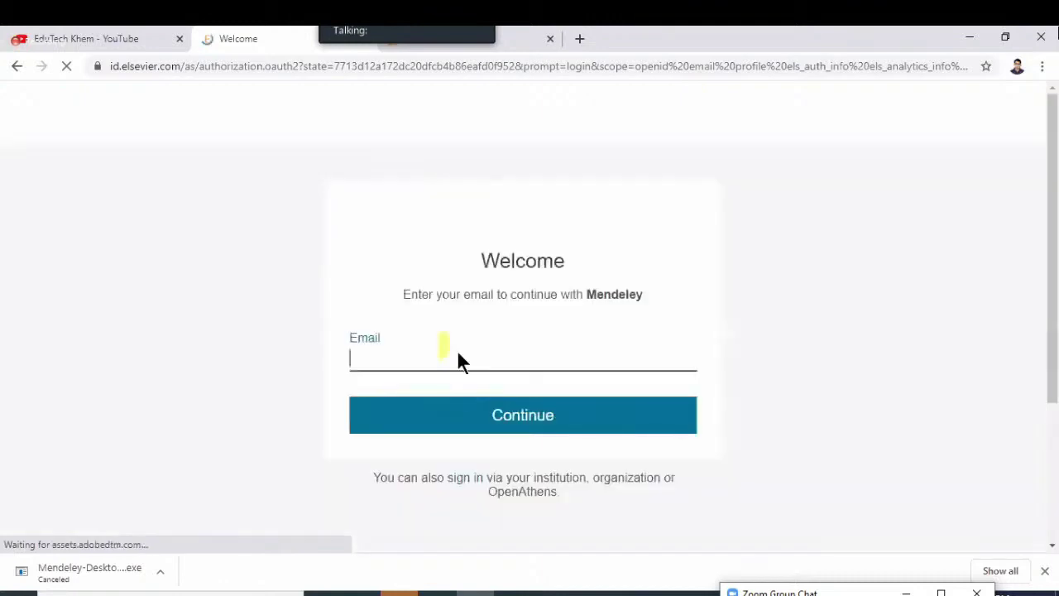
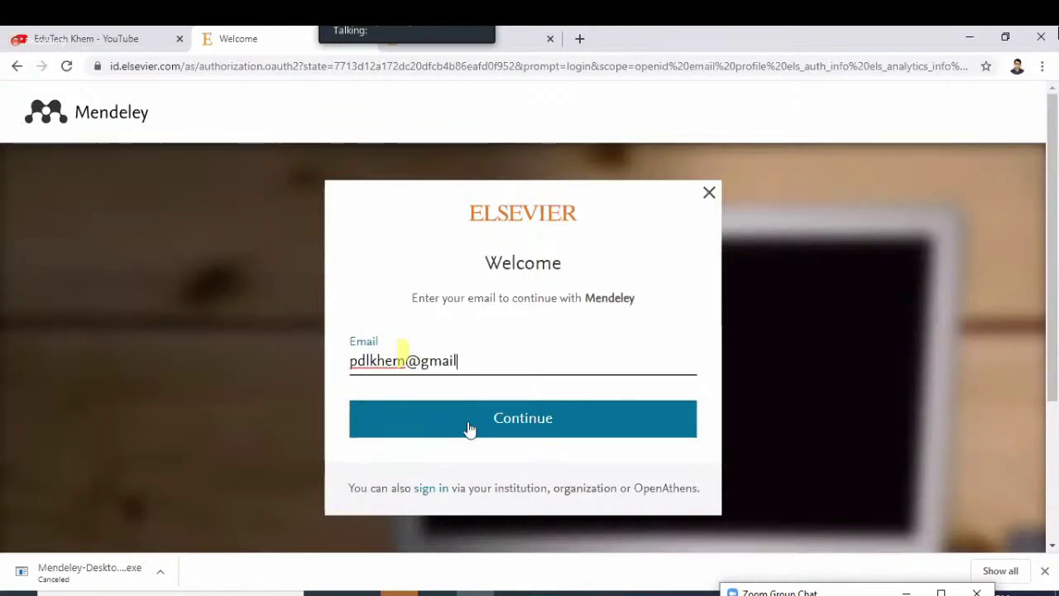
Sign in on the Elsevier page with the account e-mail and password
left_click(531, 423)
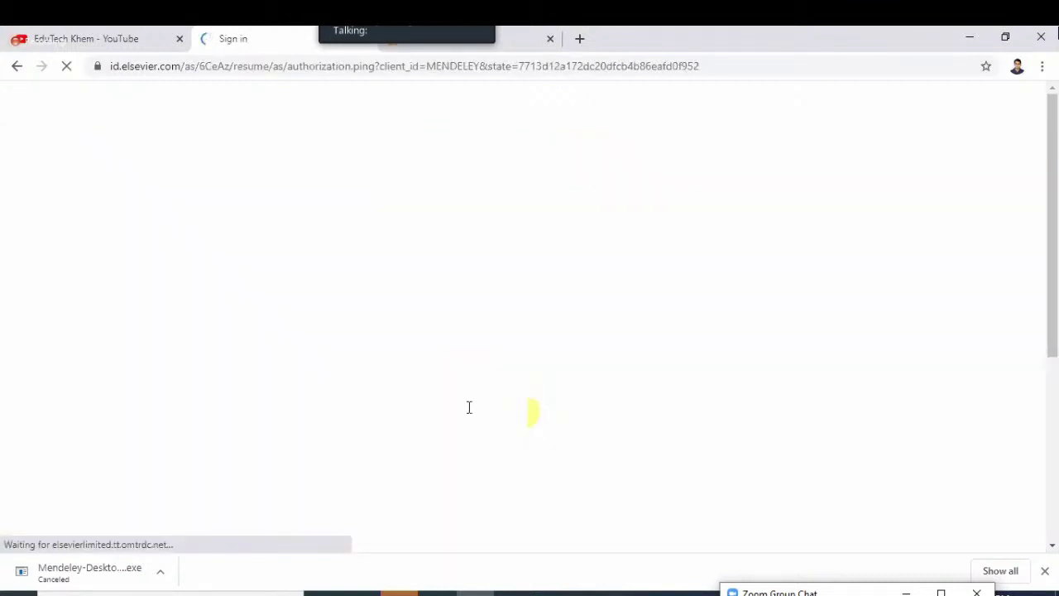
type("************")
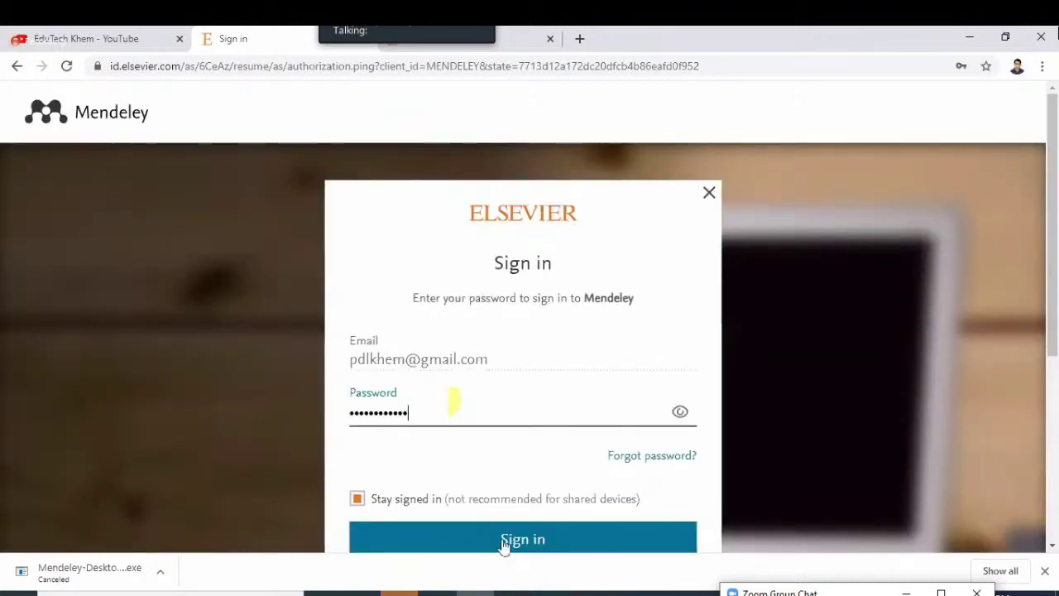
type("**")
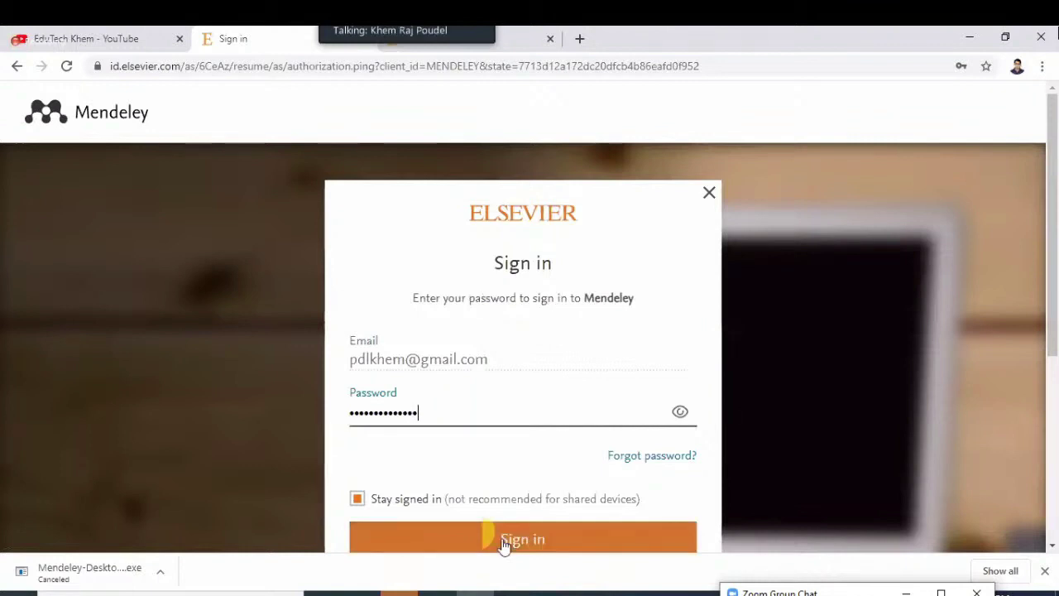
left_click(503, 540)
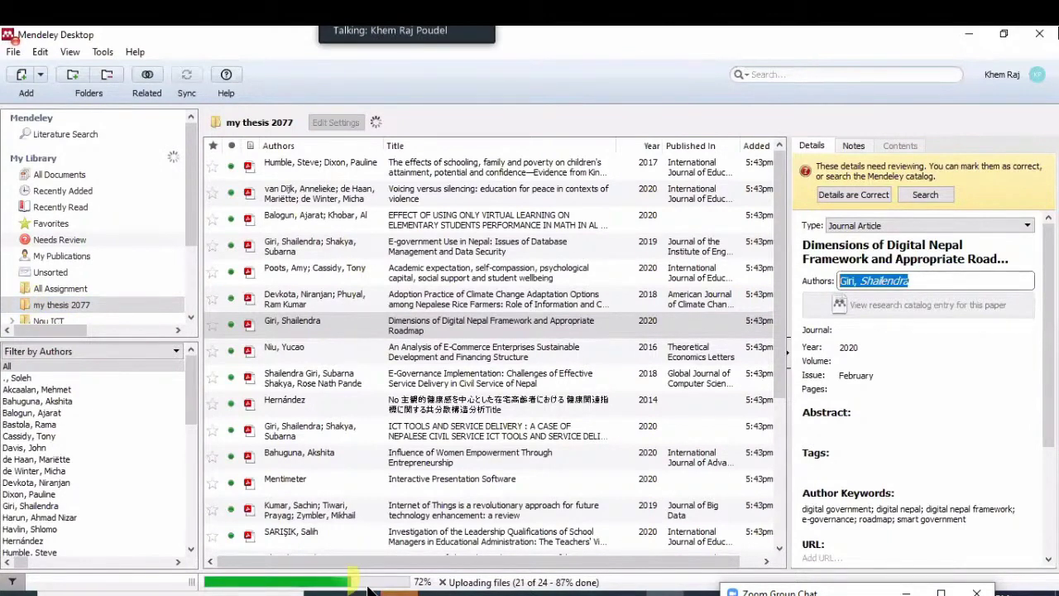
Step through the All Assignment and Nou ICT folders, then minimise Mendeley Desktop
key("Up")
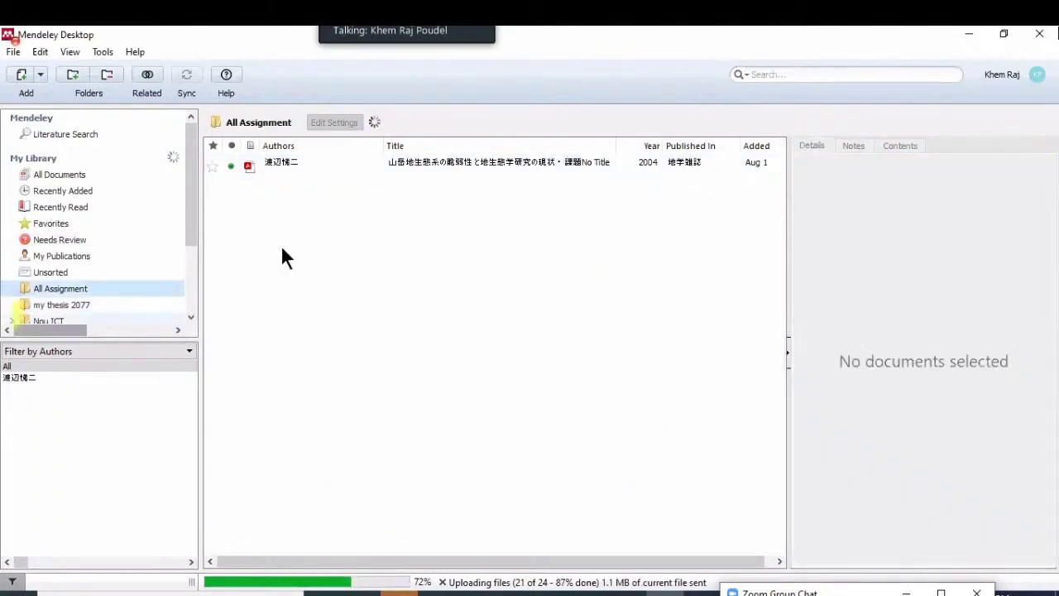
key("Down")
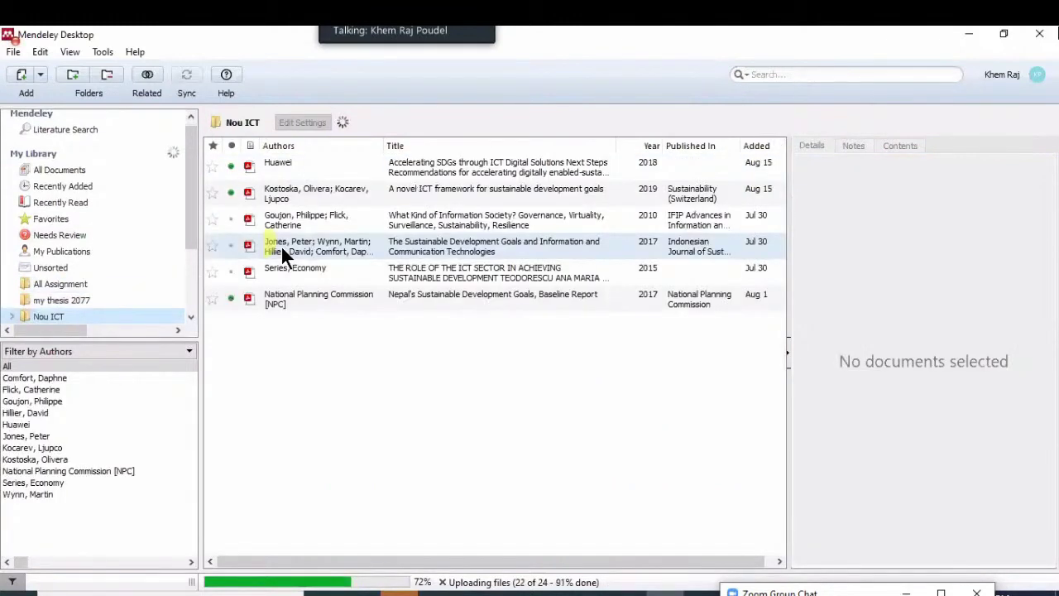
left_click(975, 35)
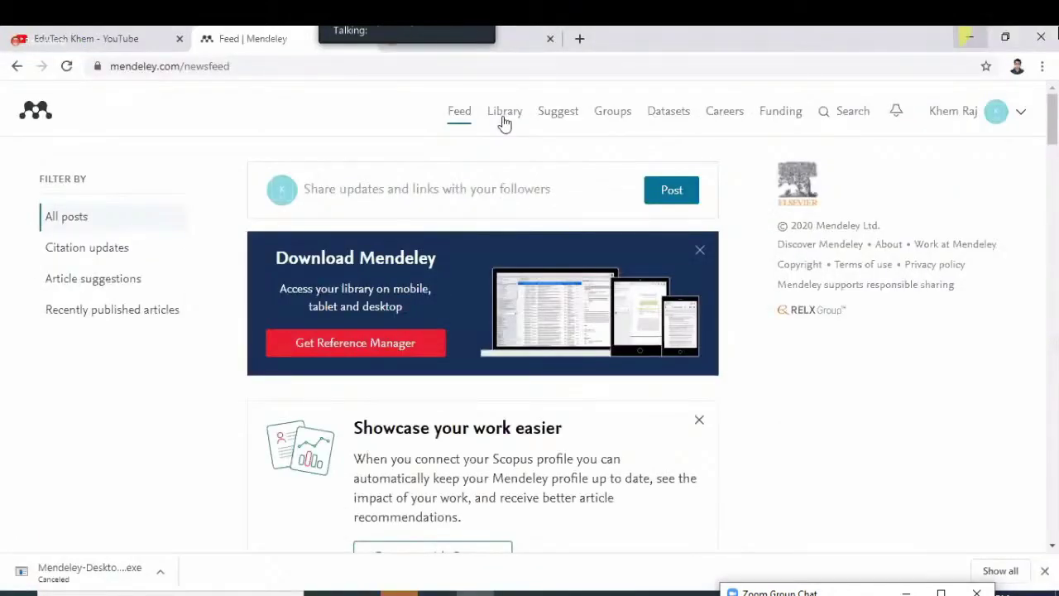
Check the 24 synced papers in Mendeley Web's my thesis 2077 folder, then minimise Chrome
left_click(505, 116)
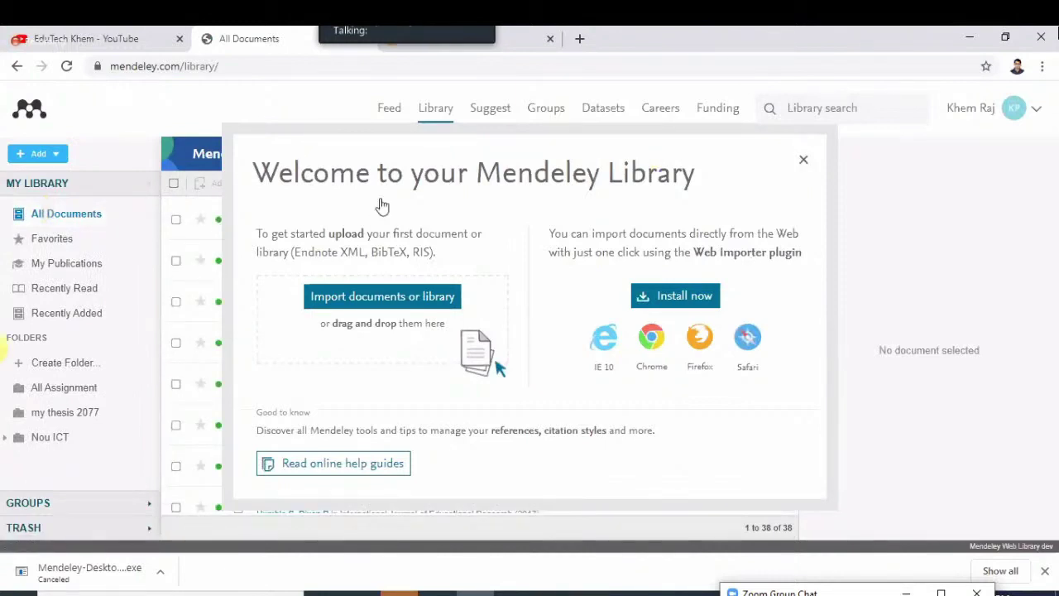
key("Escape")
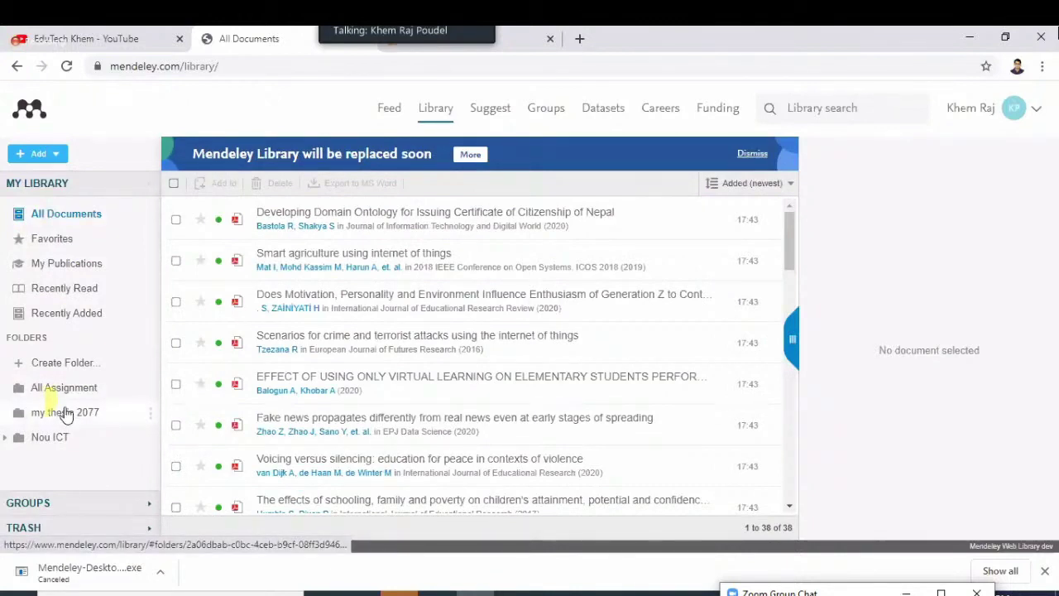
left_click(66, 414)
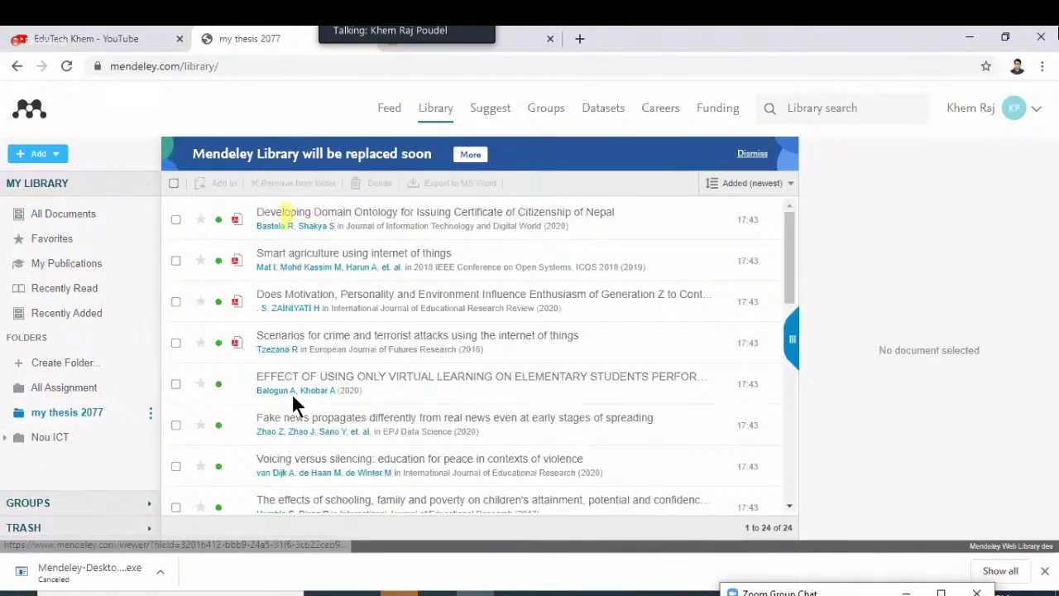
scroll(291, 392, "down", 5)
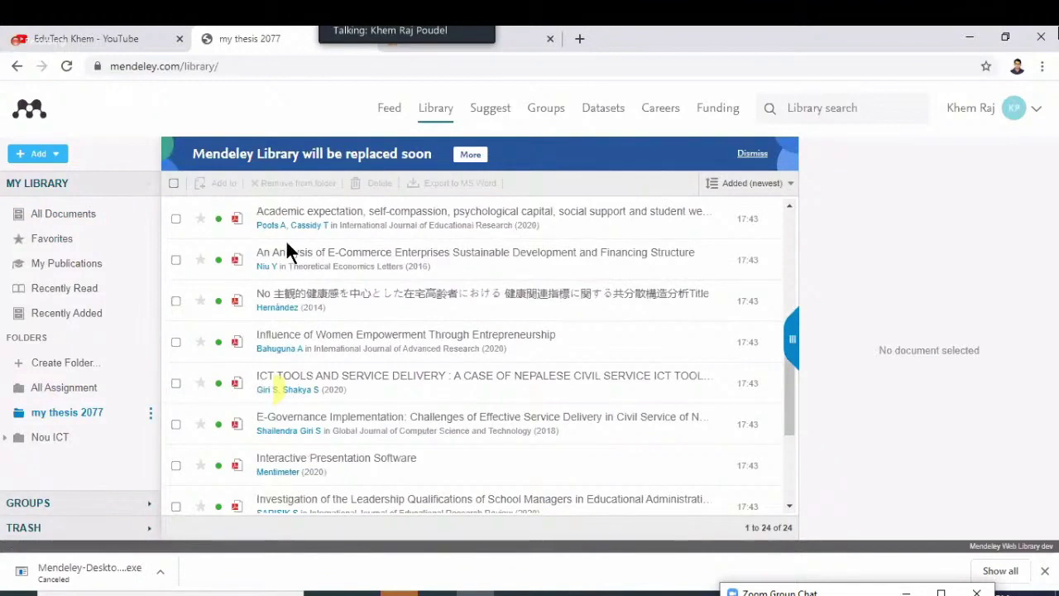
scroll(285, 248, "down", 3)
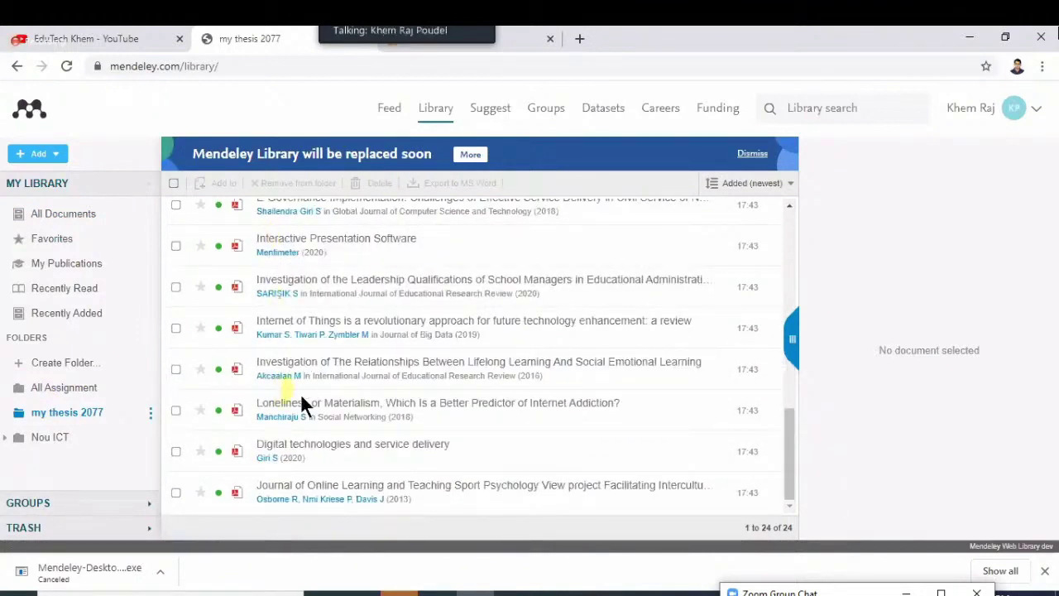
left_click(385, 420)
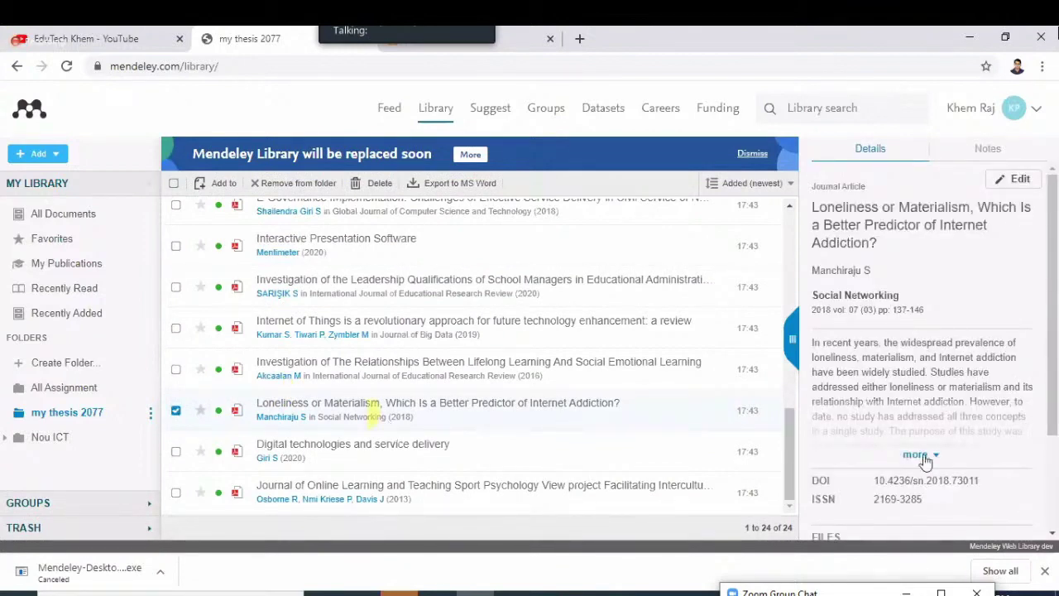
scroll(920, 464, "down", 2)
scroll(902, 397, "up", 2)
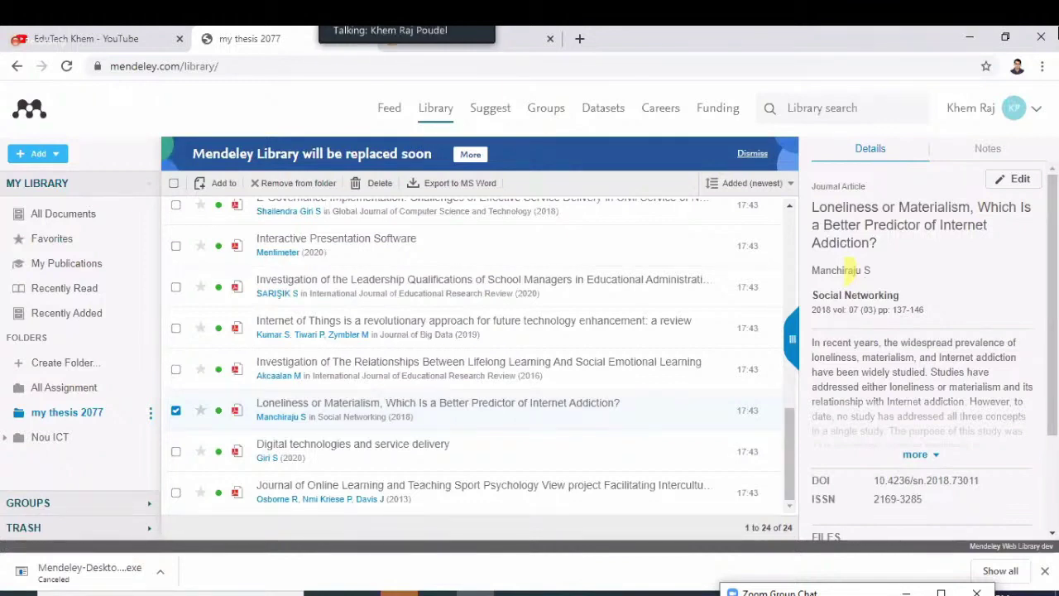
left_click(969, 40)
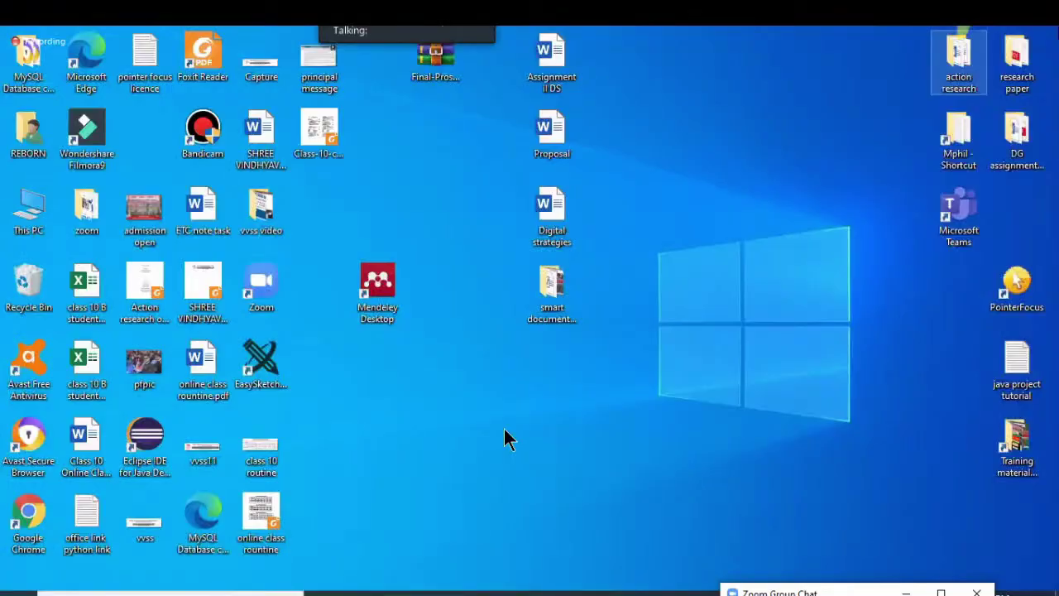
Bring the Mendeley Desktop window back with Alt+Tab
key("alt+Tab")
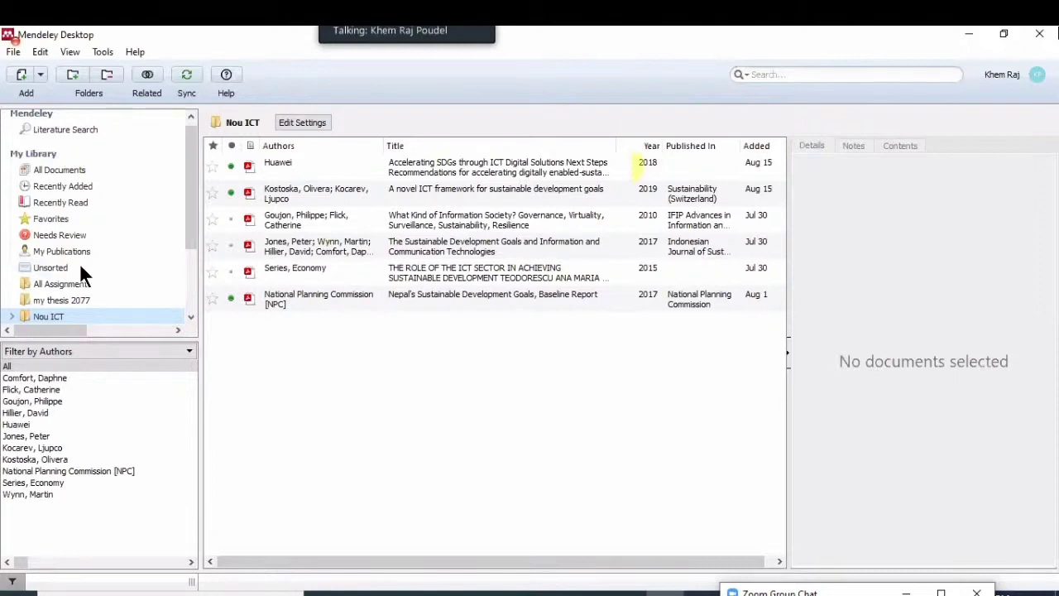
Leave Mendeley and switch to the Word thesis document's References list
left_click(934, 34)
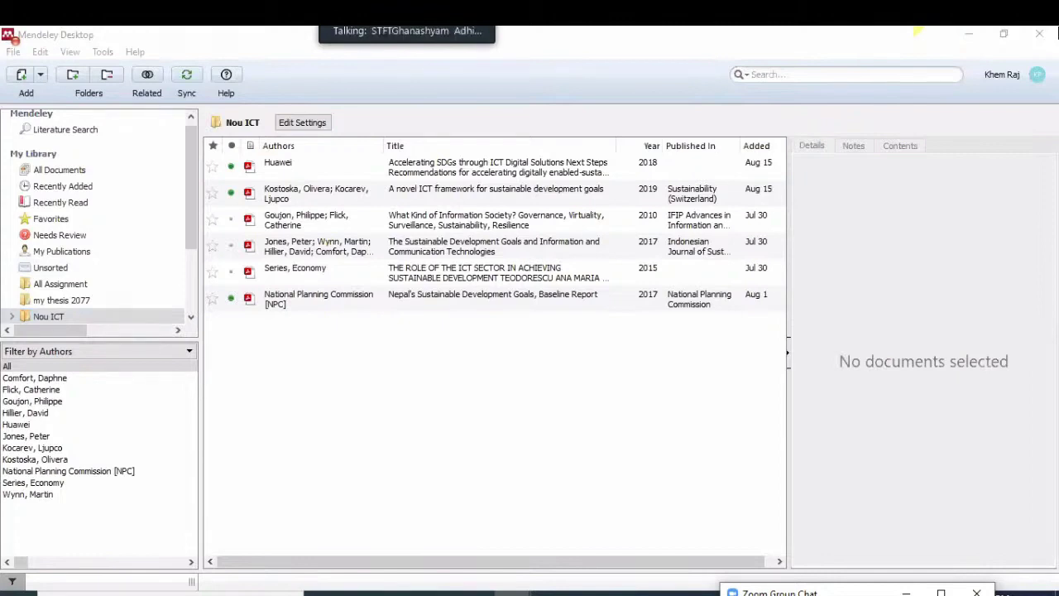
key("alt+Tab")
scroll(601, 557, "down", 5)
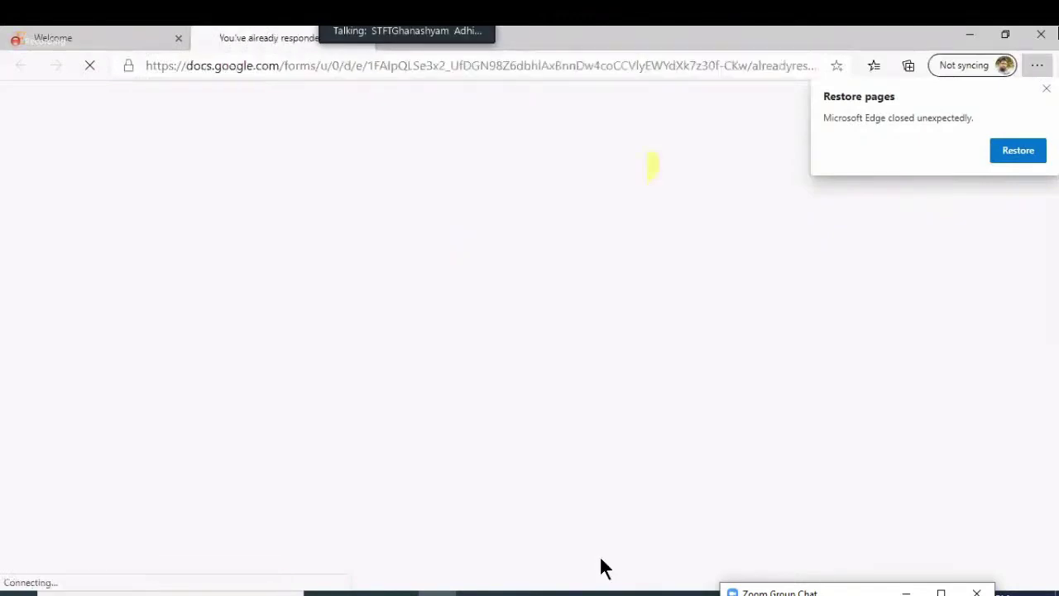
Edit the attendance form response to mark Present for 05/12 and resubmit it
left_click(1046, 88)
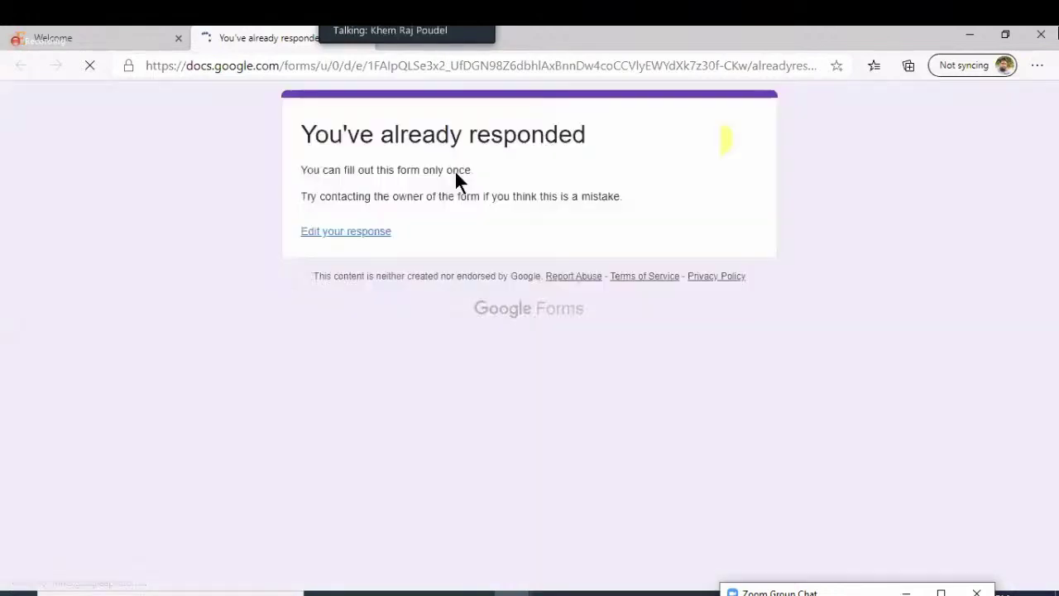
left_click(373, 235)
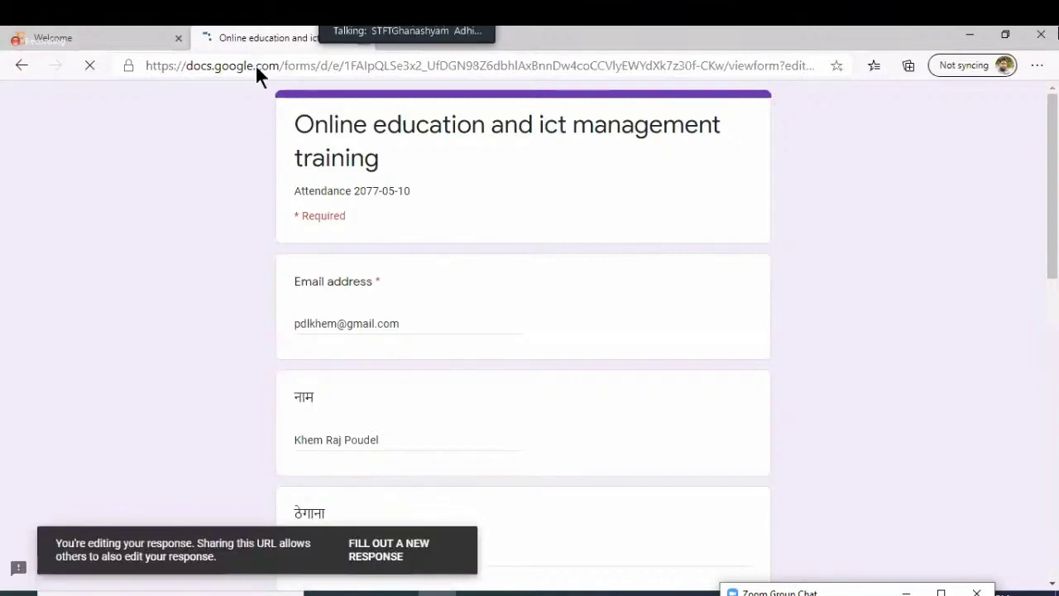
key("ctrl+w")
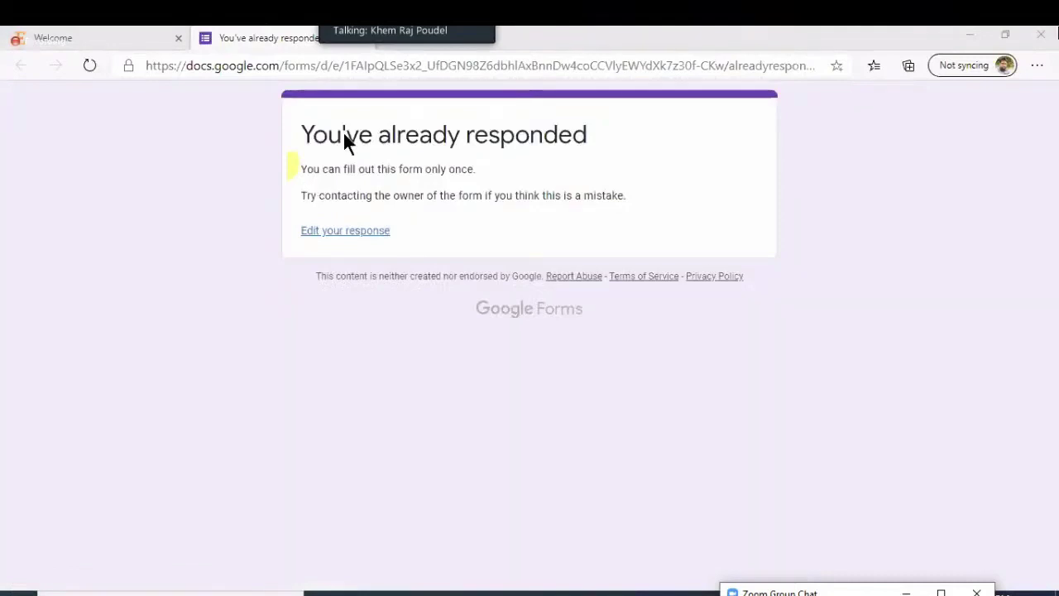
left_click(349, 231)
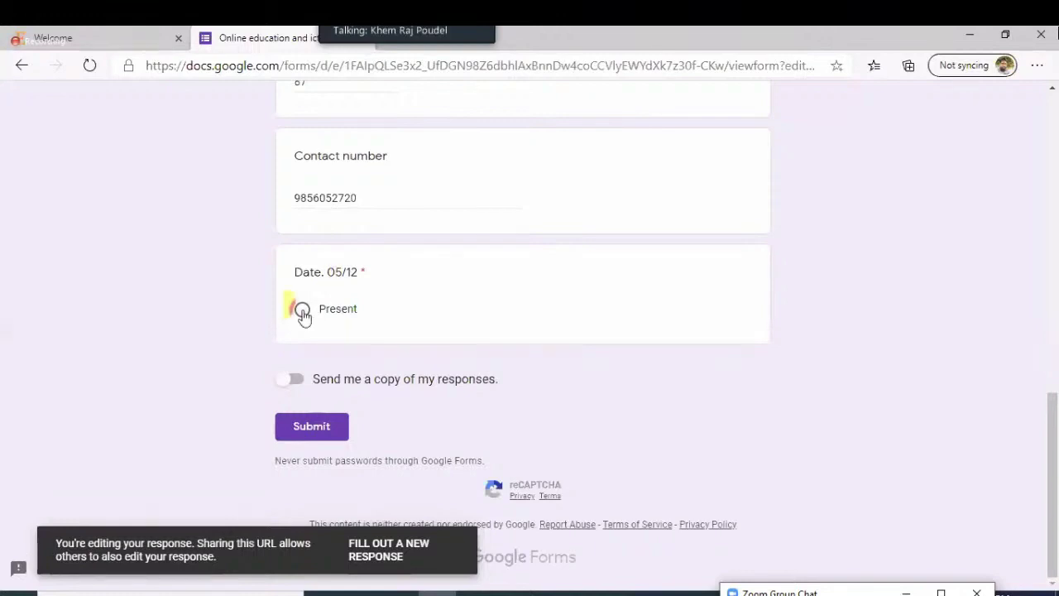
left_click(298, 382)
left_click(311, 432)
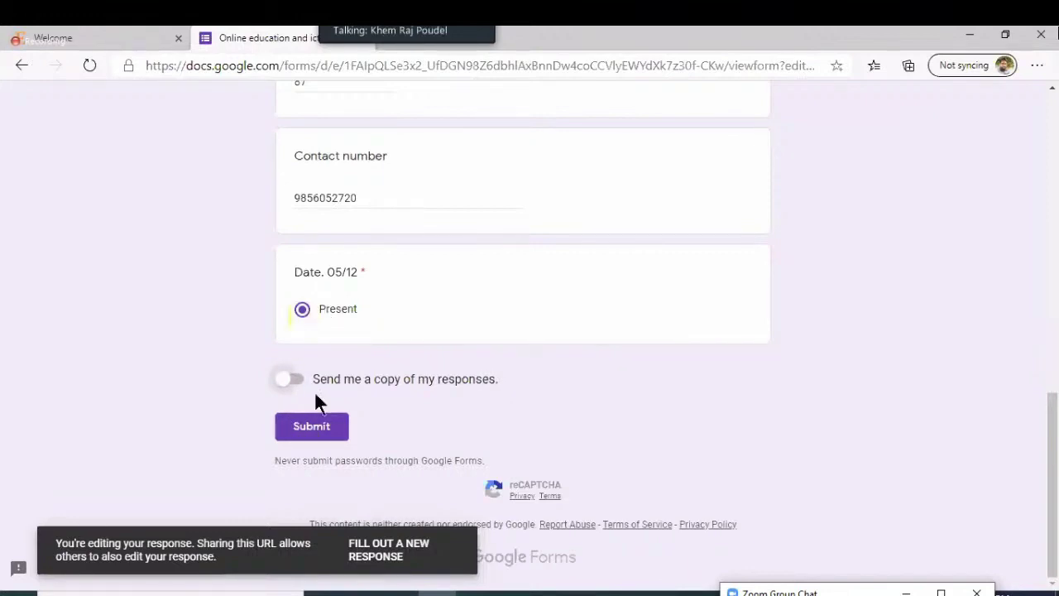
left_click(313, 424)
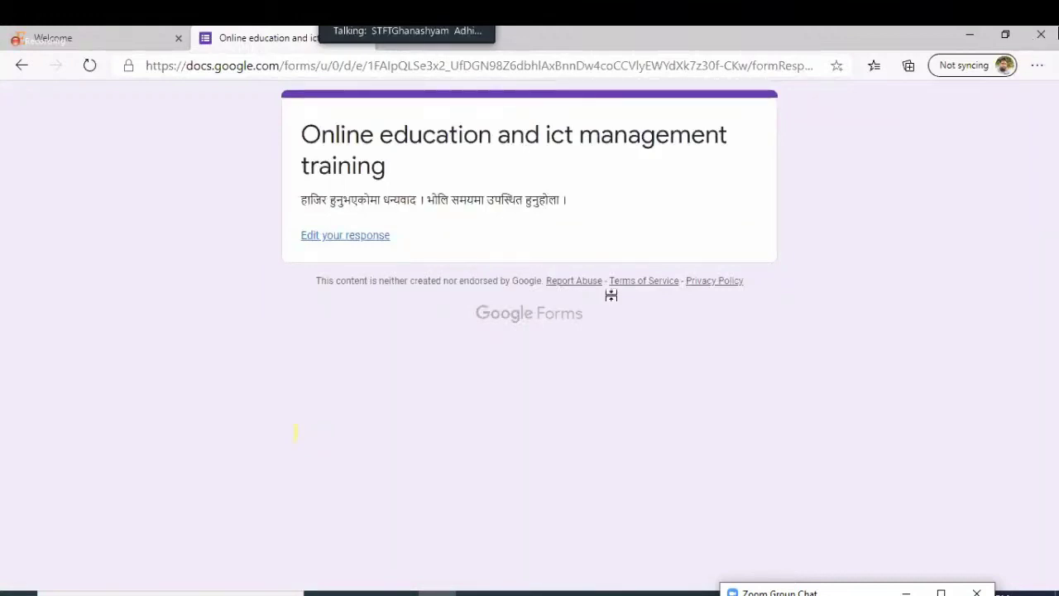
Return to PowerPoint's Today topics slide and place the cursor after Navigation Pane
key("alt+Tab")
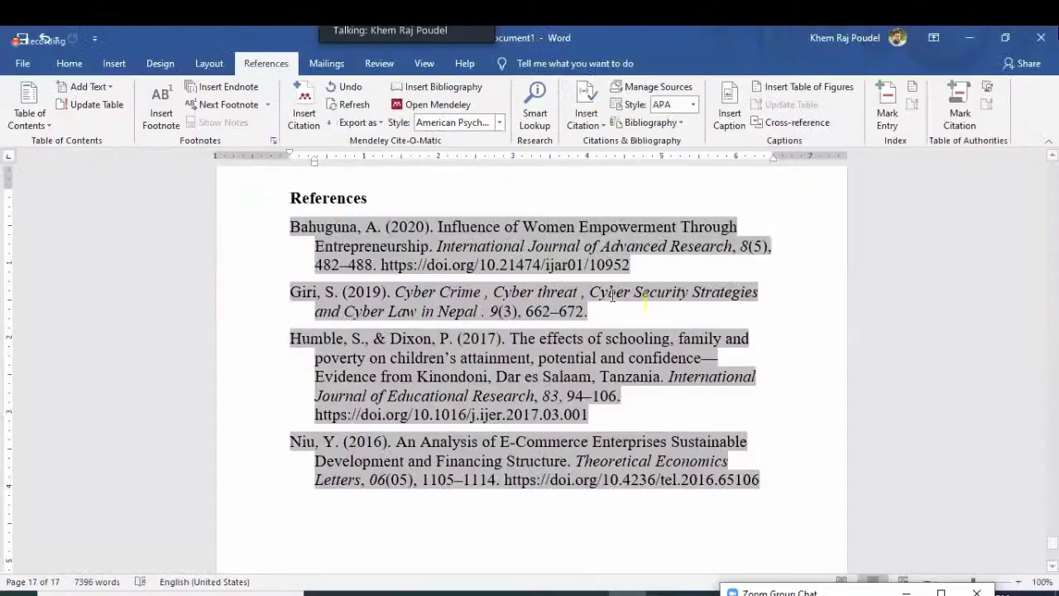
scroll(612, 296, "up", 10)
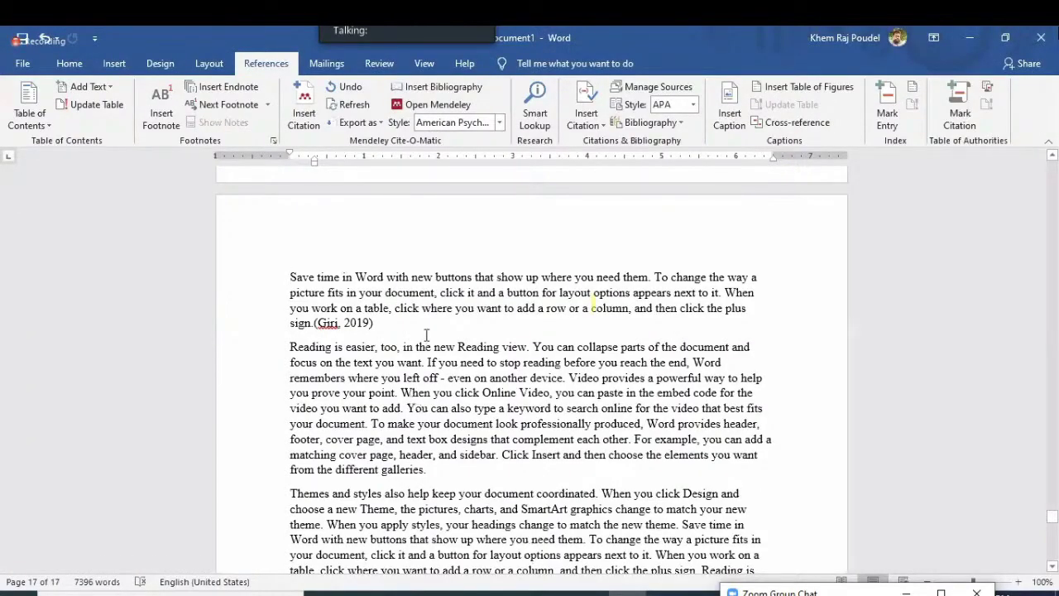
key("alt+Tab")
left_click(526, 430)
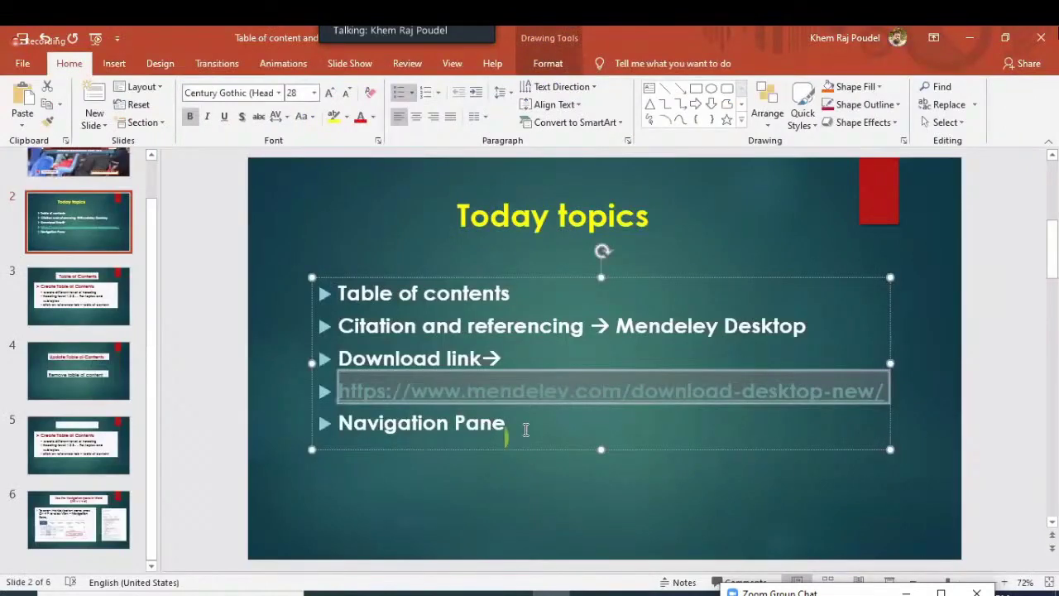
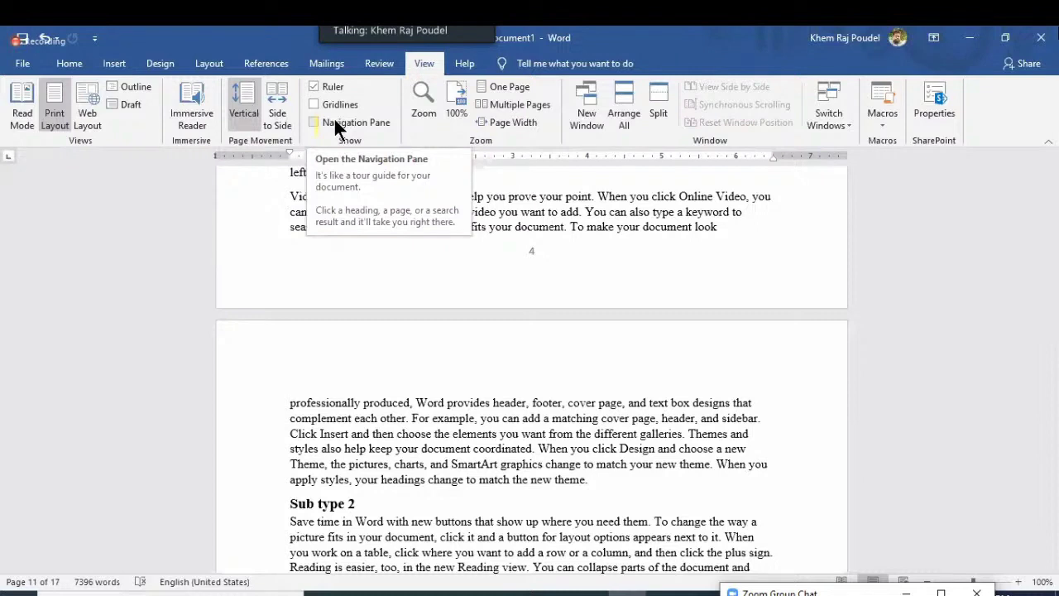
Turn on the Navigation pane to list the thesis headings from Chapter 1 to Limitation/Gap
left_click(335, 124)
left_click_drag(64, 370, 60, 322)
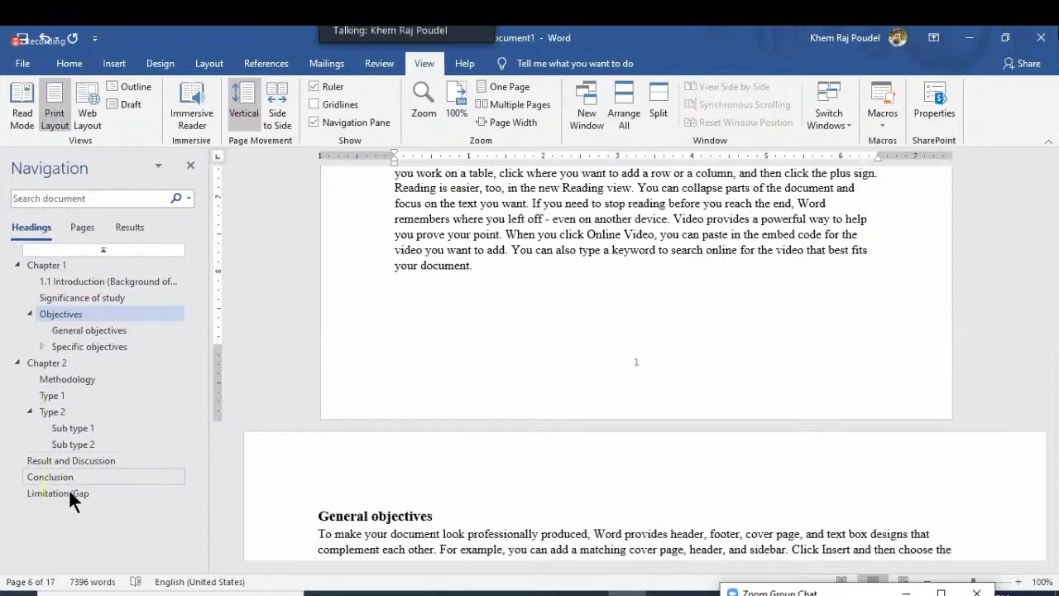
Jump through Limitation/Gap, Objectives, Introduction, Type 2 and Conclusion using the outline
left_click_drag(70, 493, 57, 495)
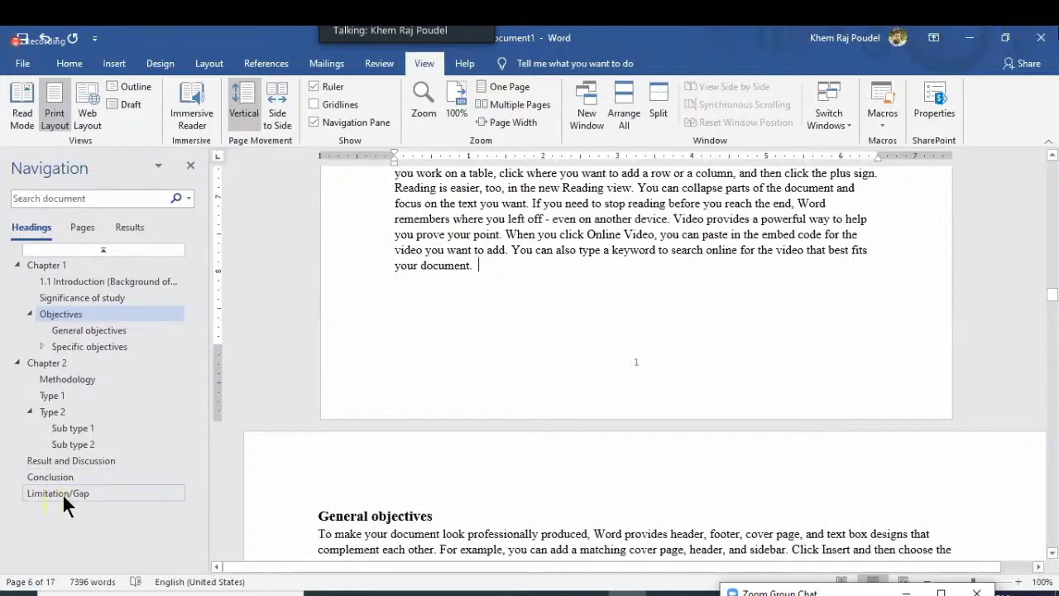
left_click(62, 493)
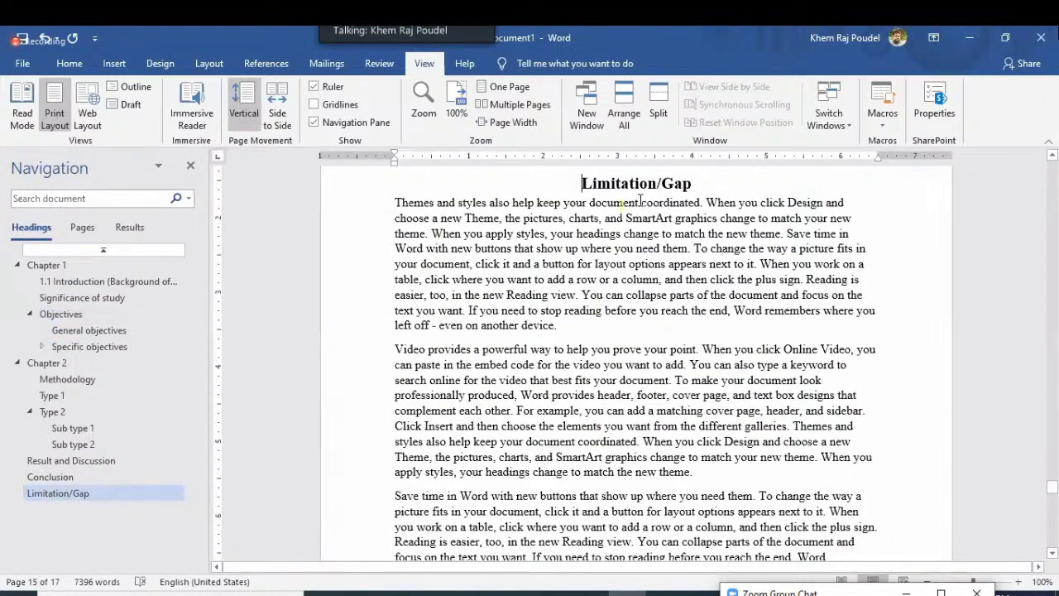
left_click(62, 316)
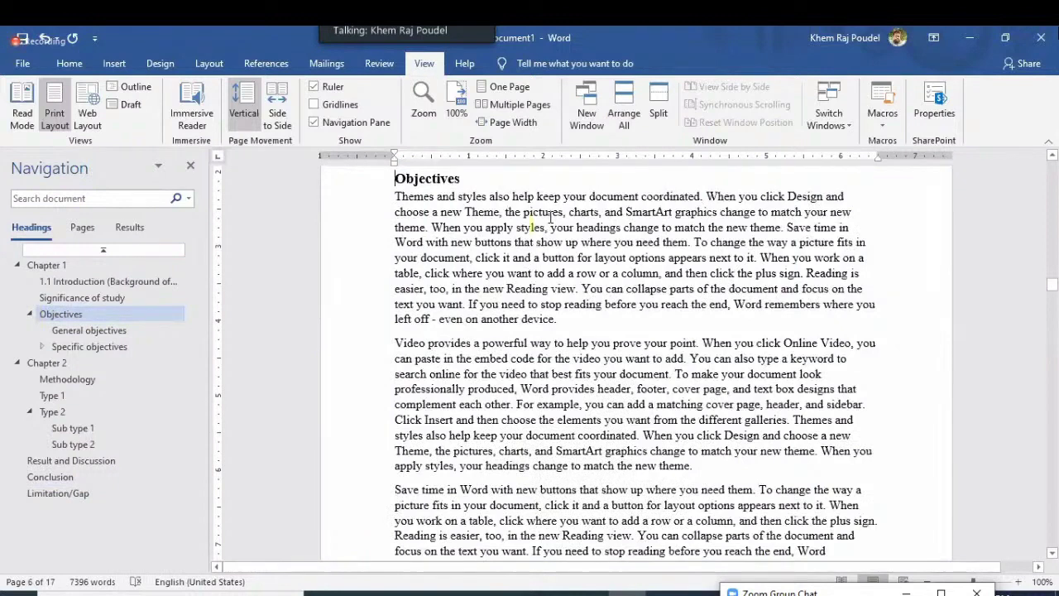
left_click(103, 300)
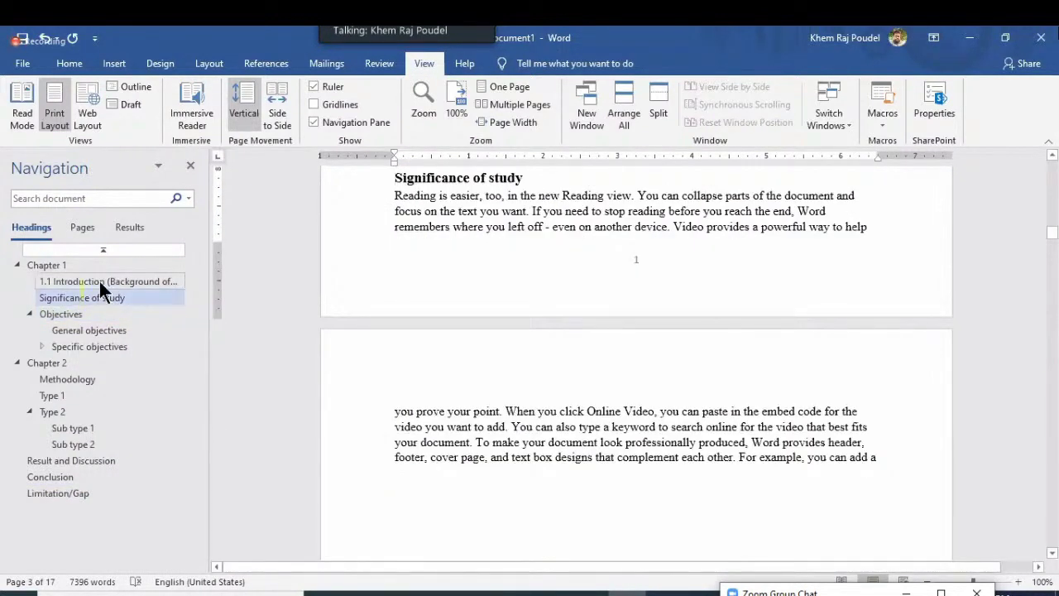
left_click(100, 284)
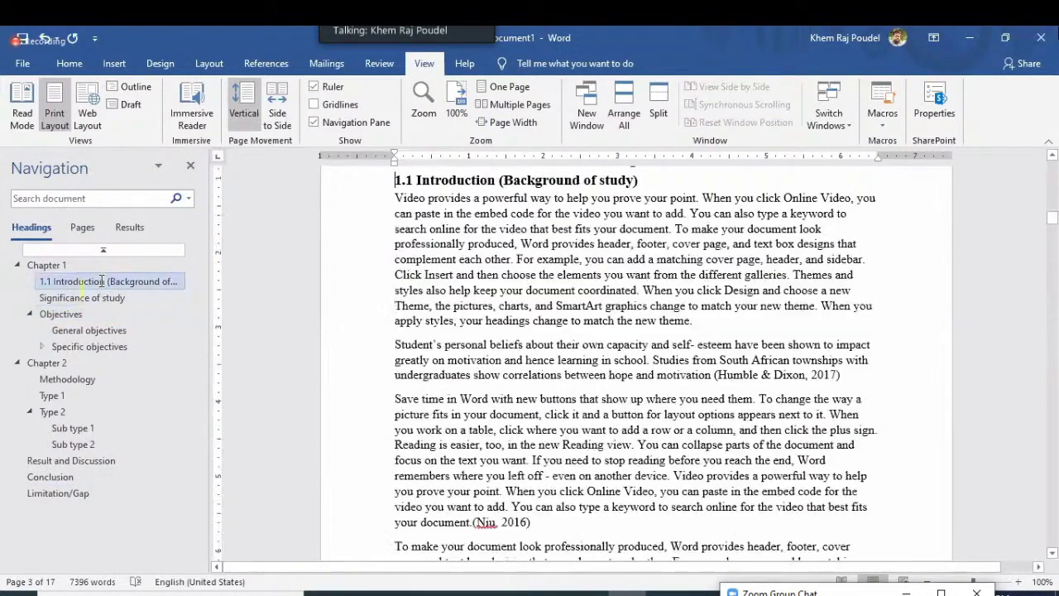
left_click(78, 330)
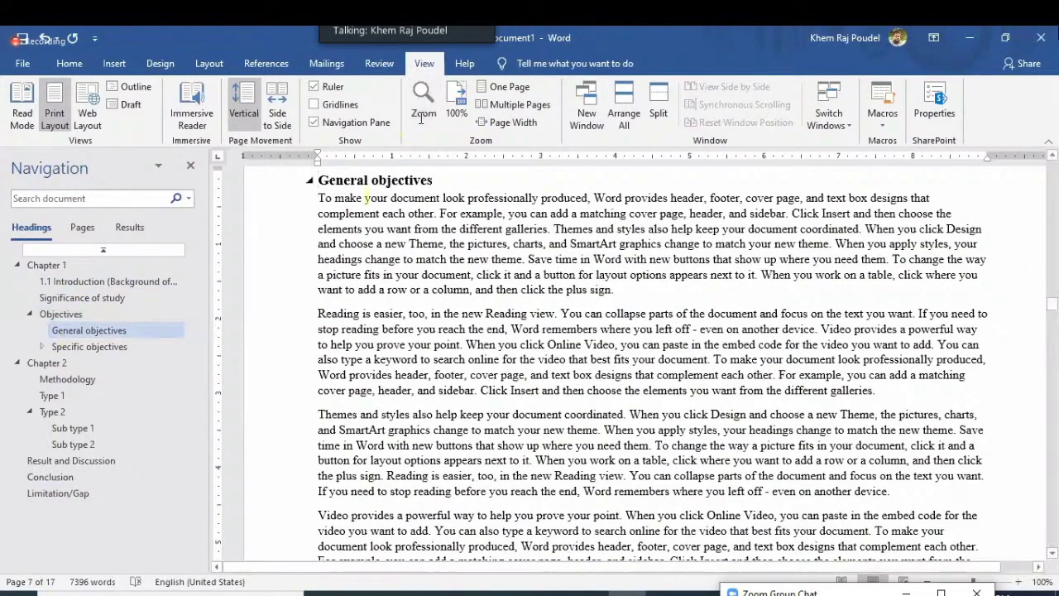
left_click(121, 348)
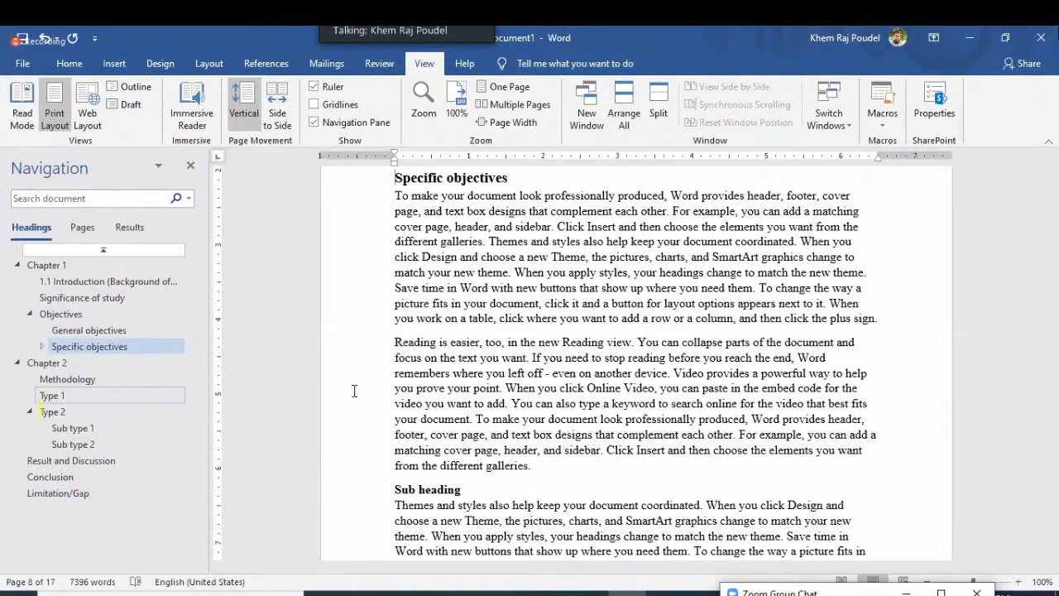
left_click(53, 411)
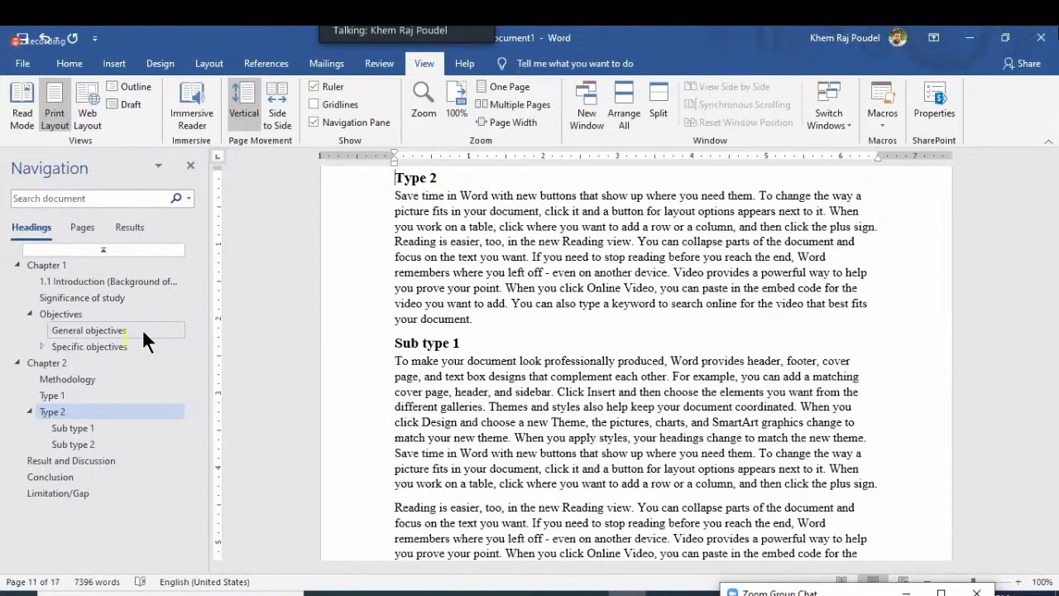
left_click(54, 496)
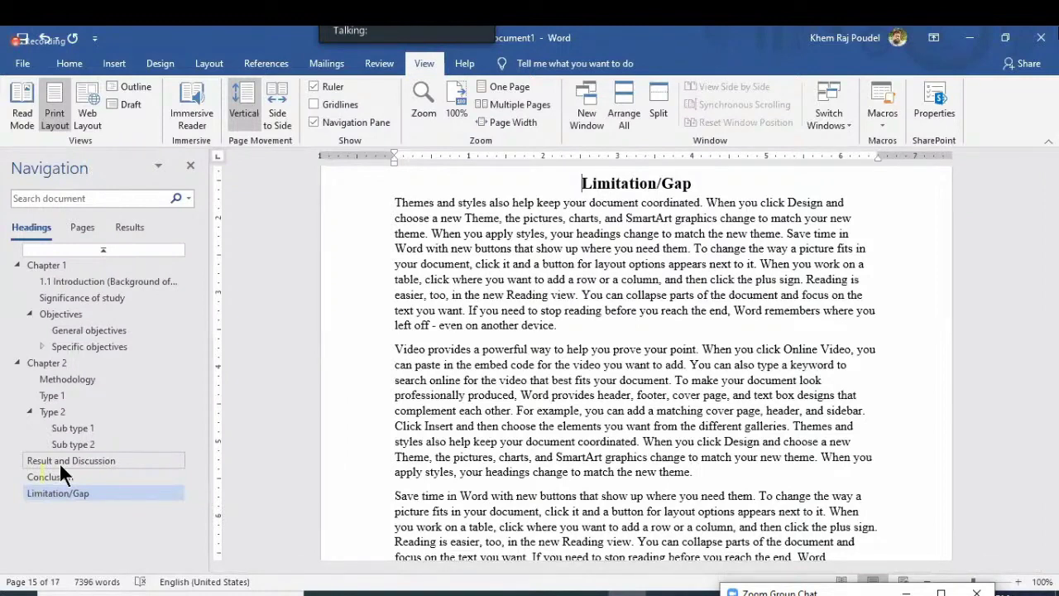
left_click(61, 477)
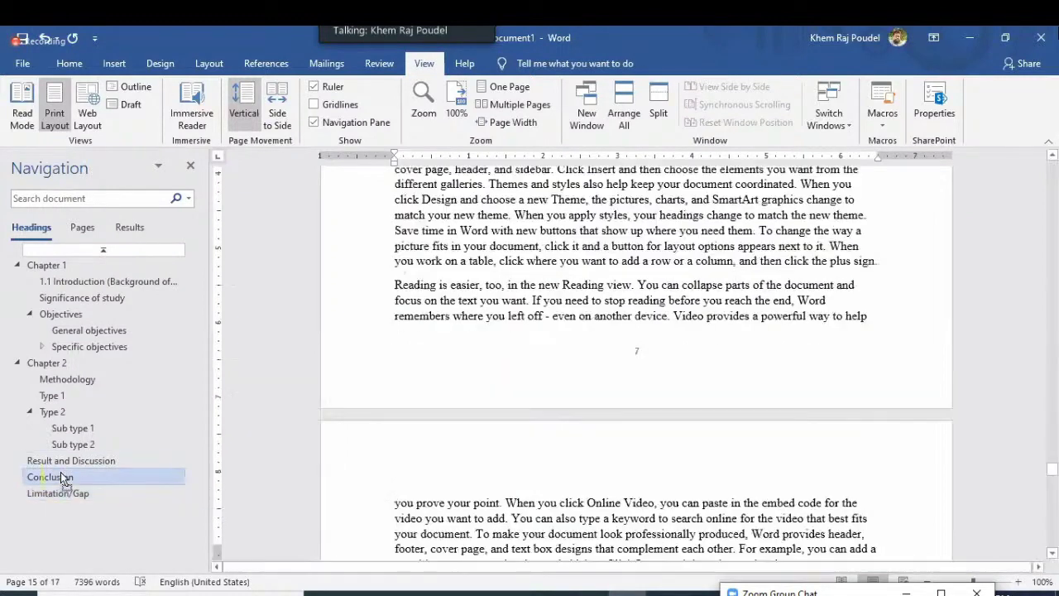
Drag Conclusion up below Specific objectives, ahead of Chapter 2, then return to the contents
left_click_drag(66, 406, 88, 374)
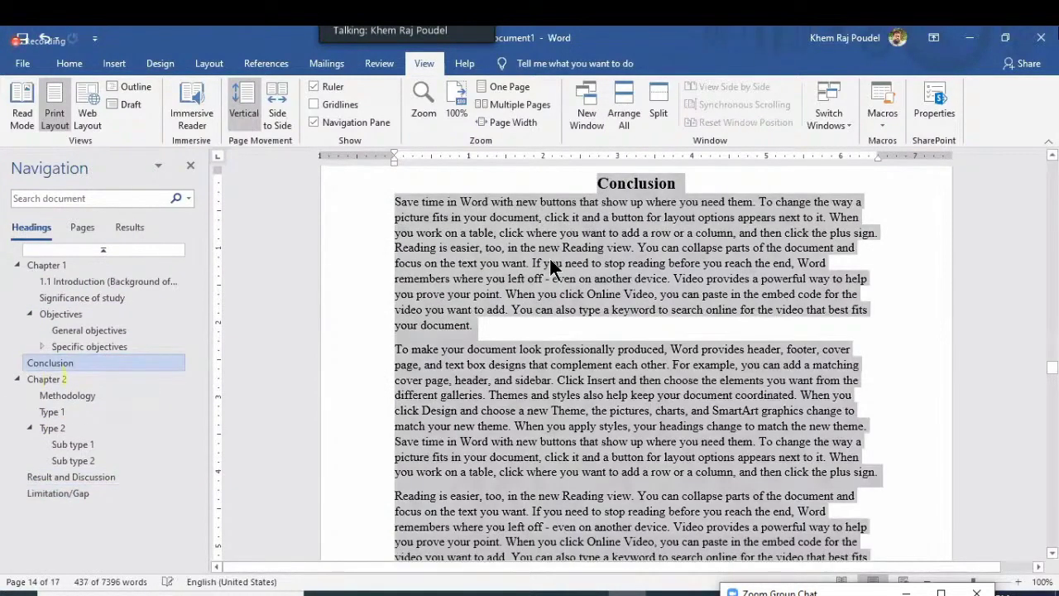
left_click(544, 268)
scroll(544, 269, "up", 4)
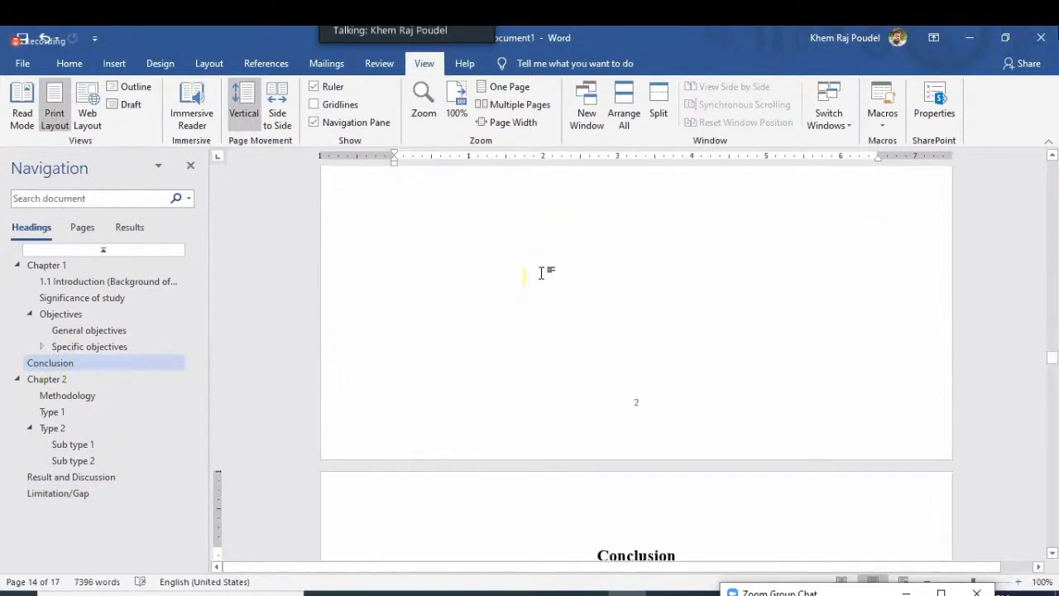
scroll(542, 273, "up", 5)
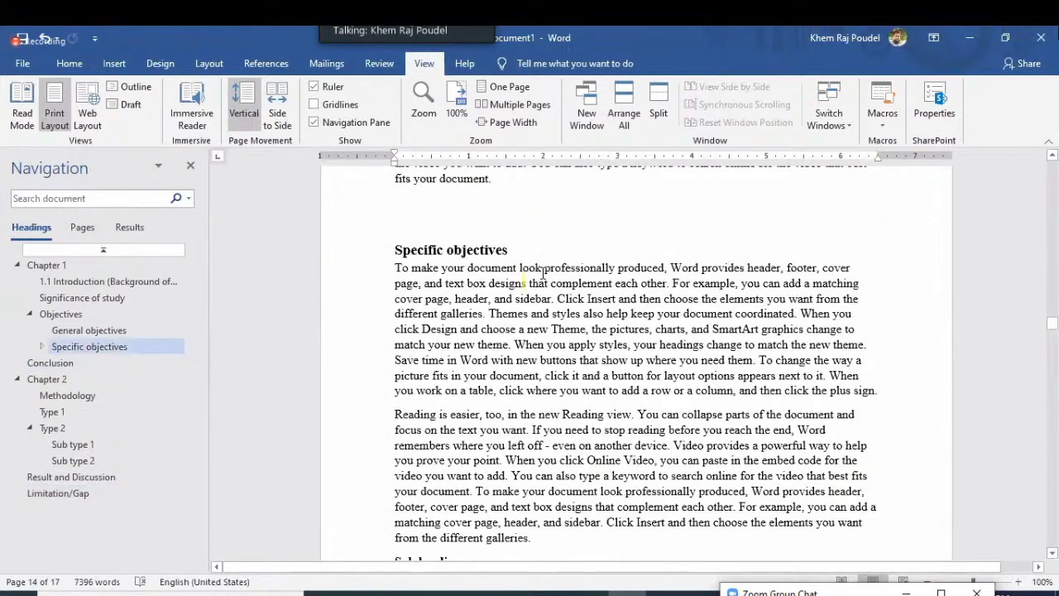
scroll(542, 273, "up", 6)
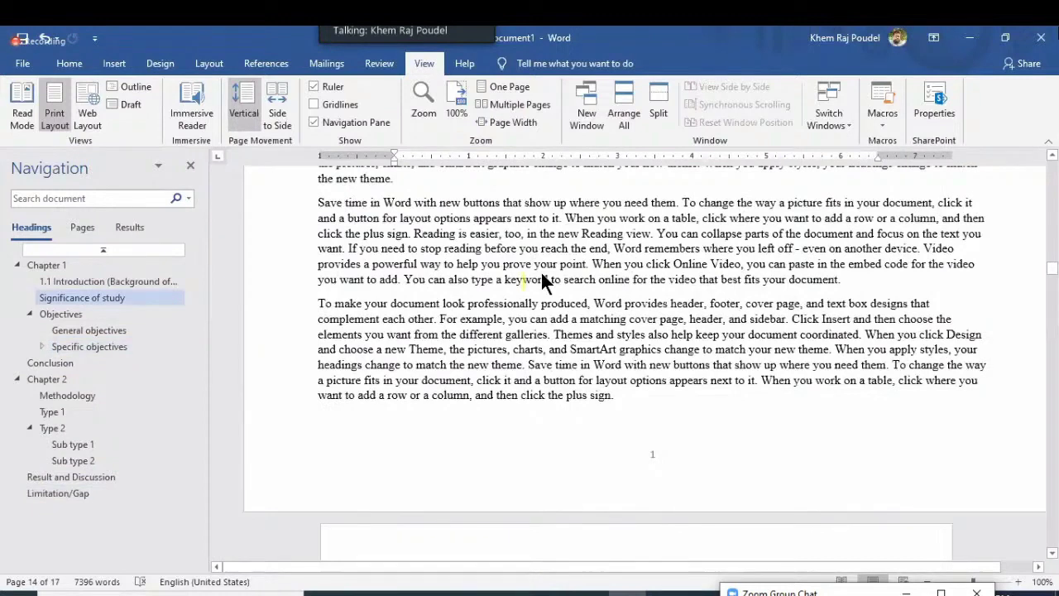
scroll(534, 285, "up", 10)
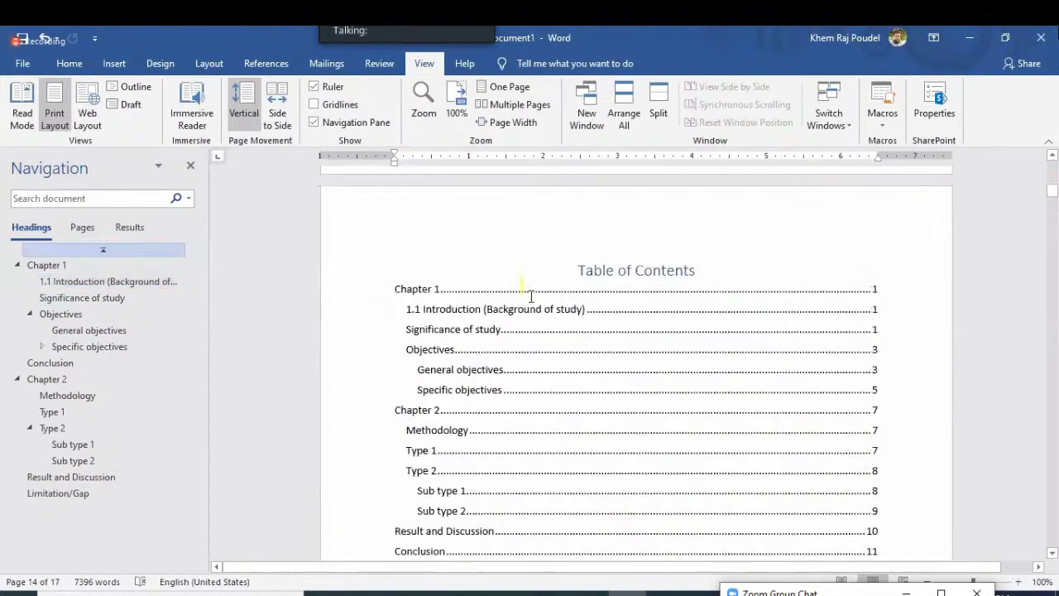
Update the entire table of contents so Conclusion shows on page 3 after Specific objectives
scroll(464, 315, "down", 2)
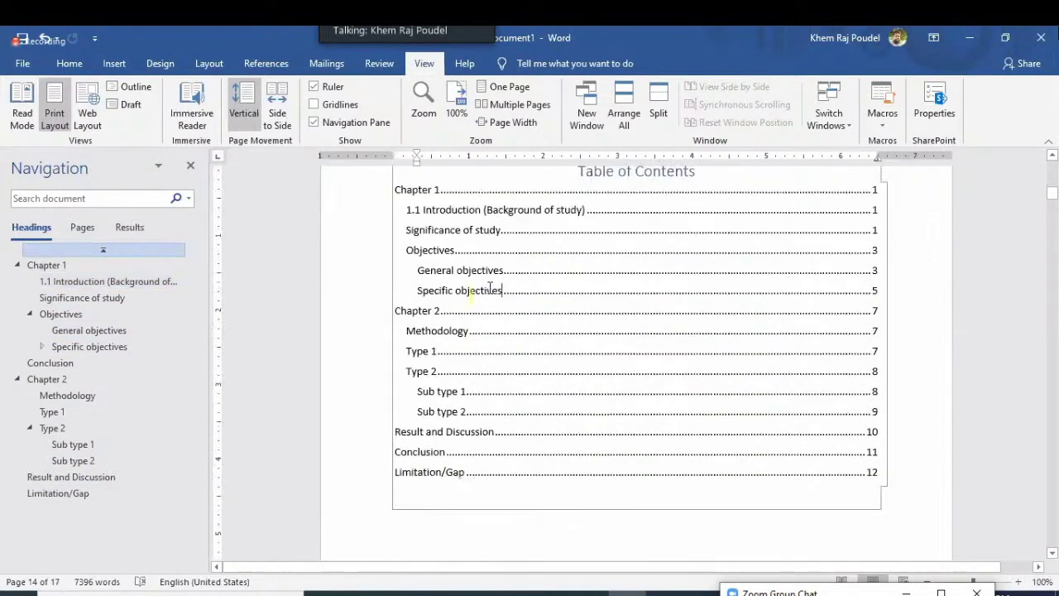
scroll(477, 304, "up", 3)
left_click(473, 335)
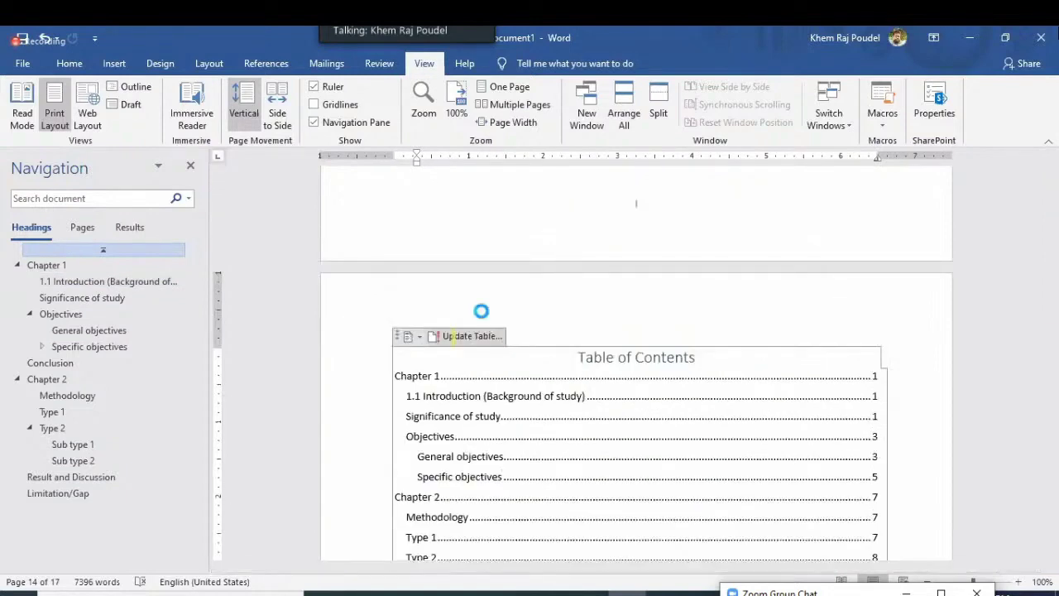
left_click(520, 336)
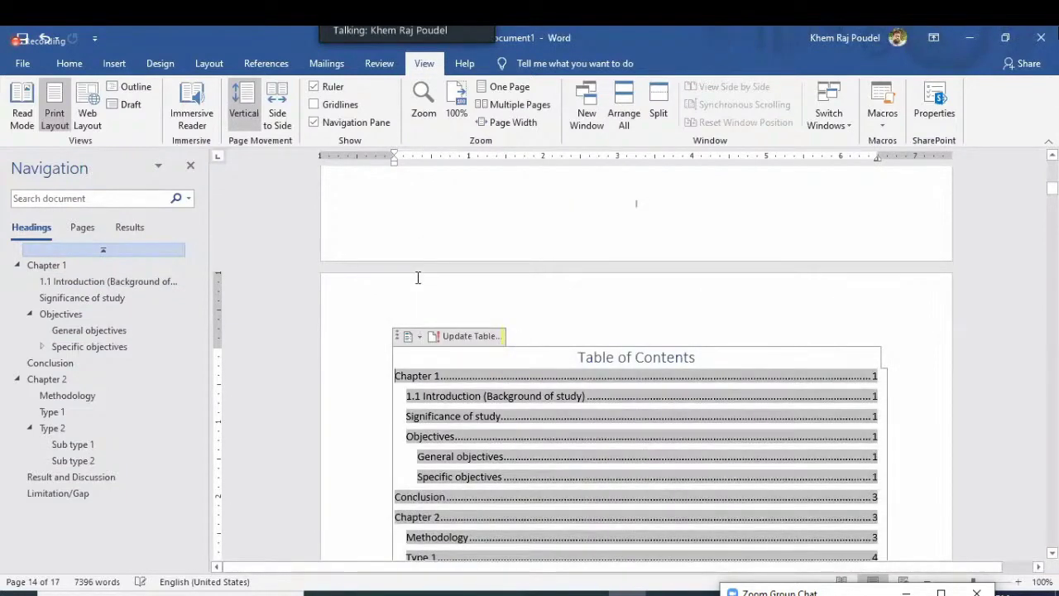
scroll(409, 278, "down", 3)
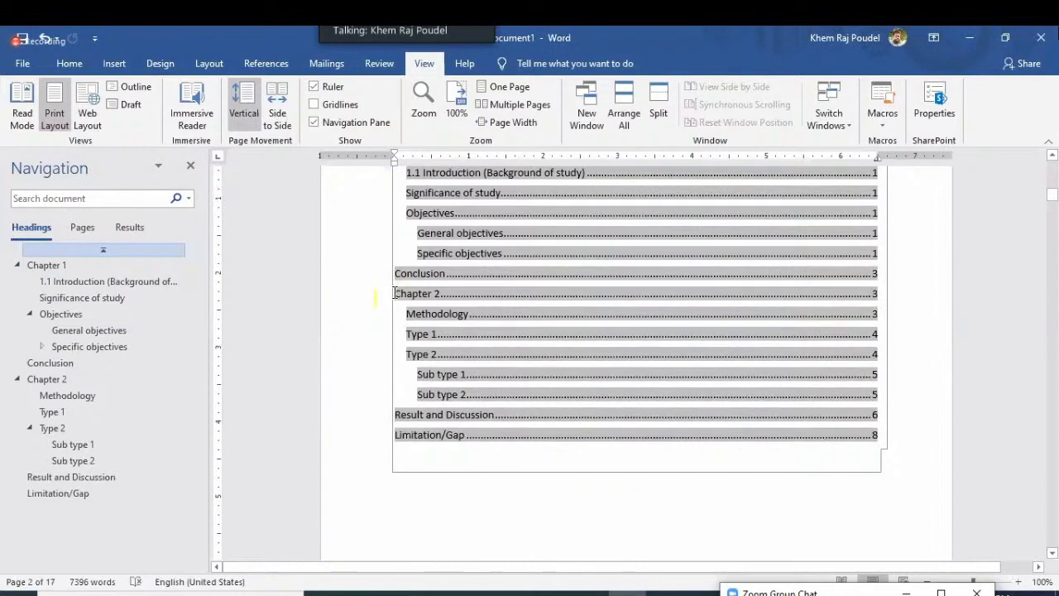
left_click(550, 500)
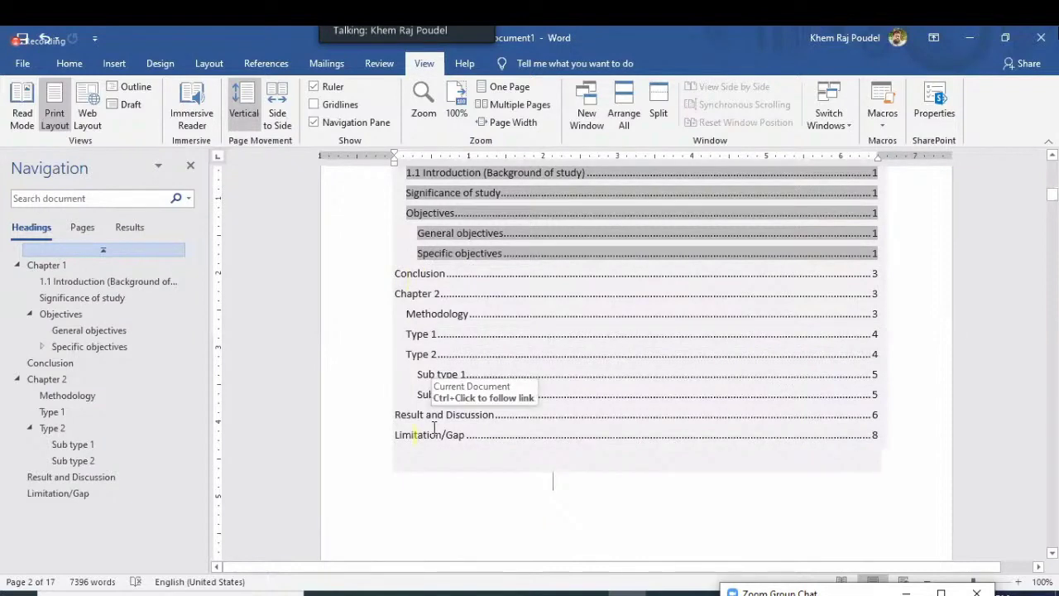
left_click(412, 275)
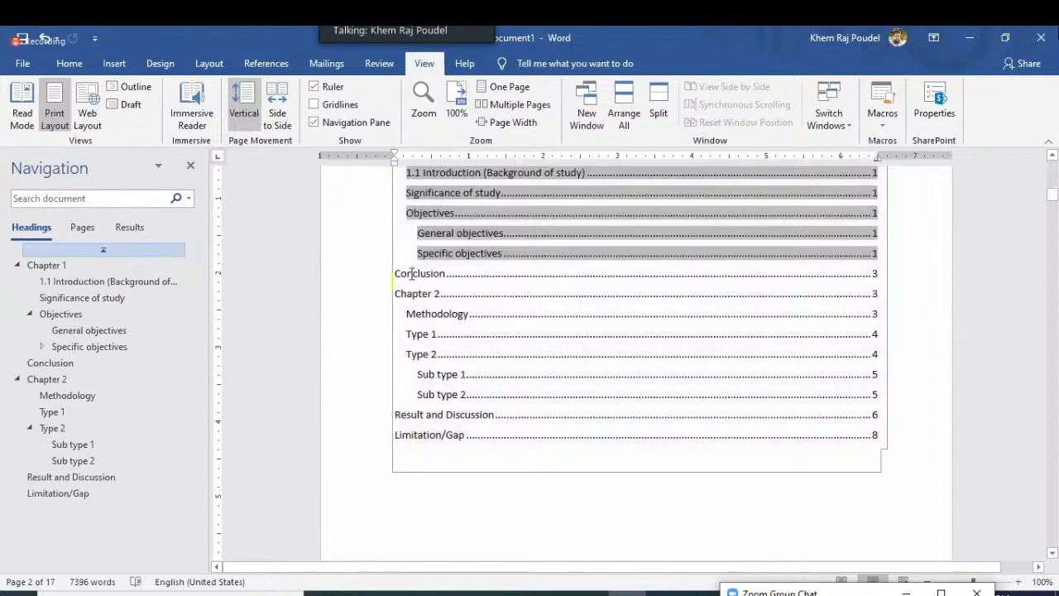
Drag Conclusion back below Result and Discussion, just before Limitation/Gap
left_click(570, 279, "ctrl")
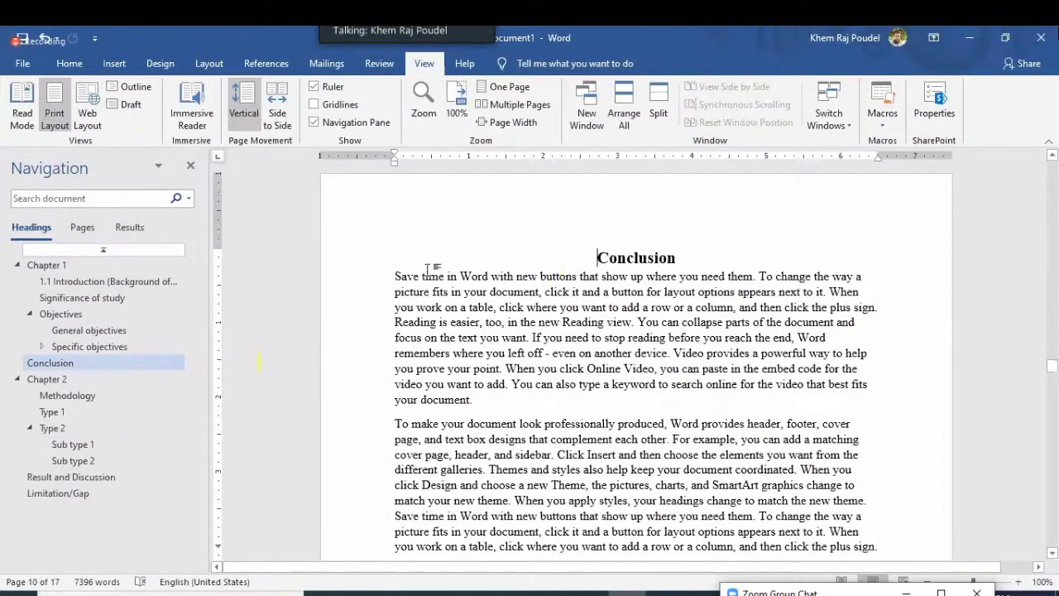
left_click(70, 363)
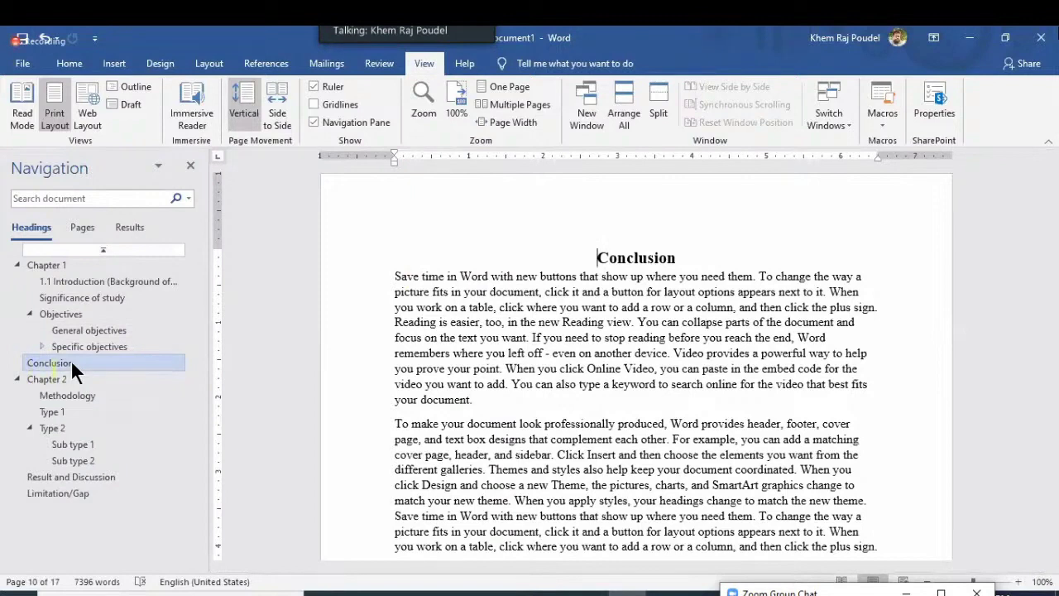
left_click_drag(71, 363, 71, 492)
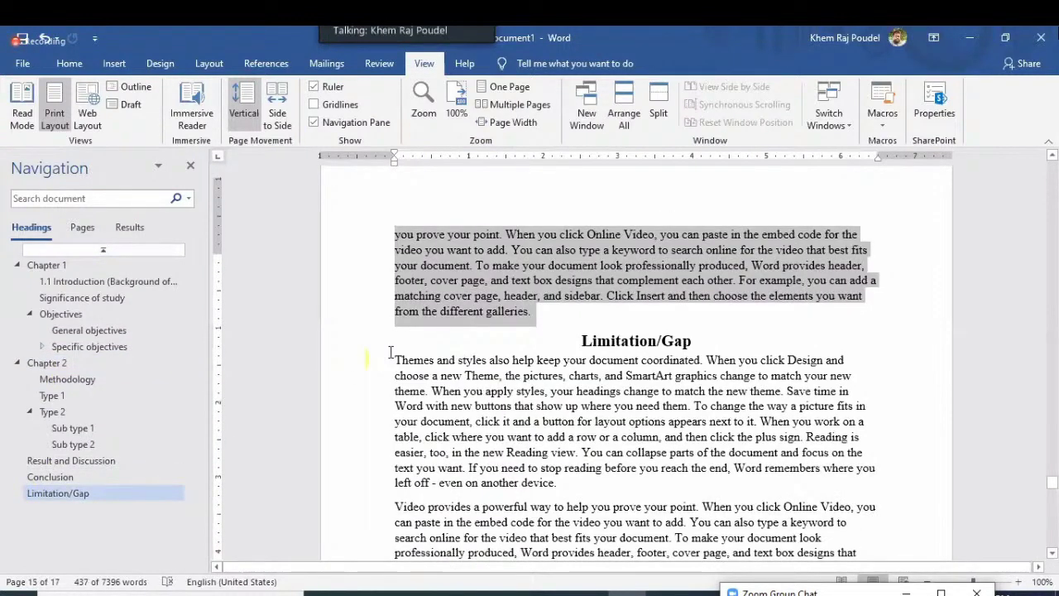
scroll(391, 352, "up", 10)
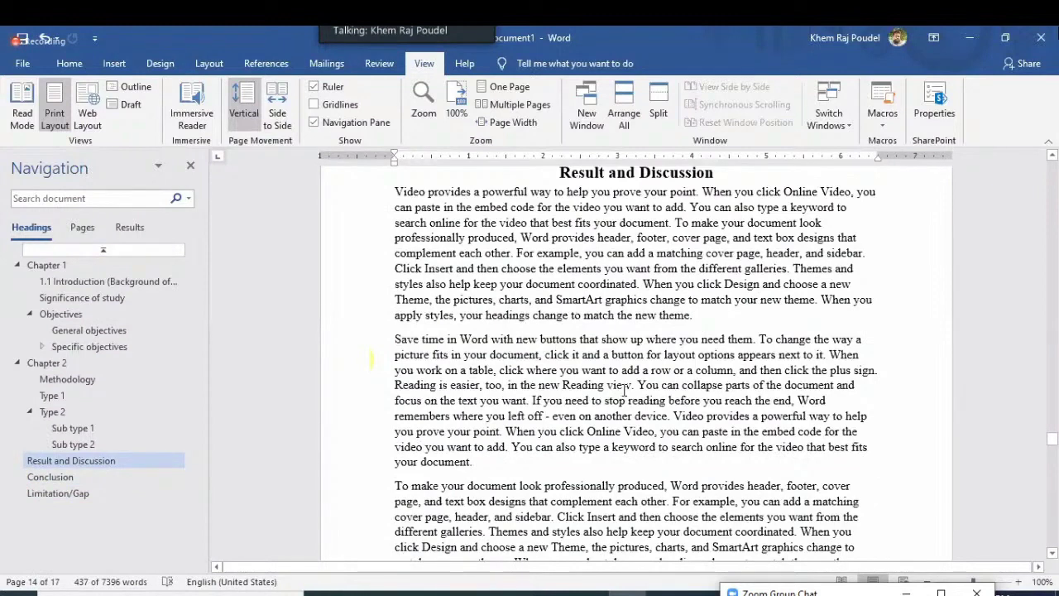
scroll(617, 401, "down", 1)
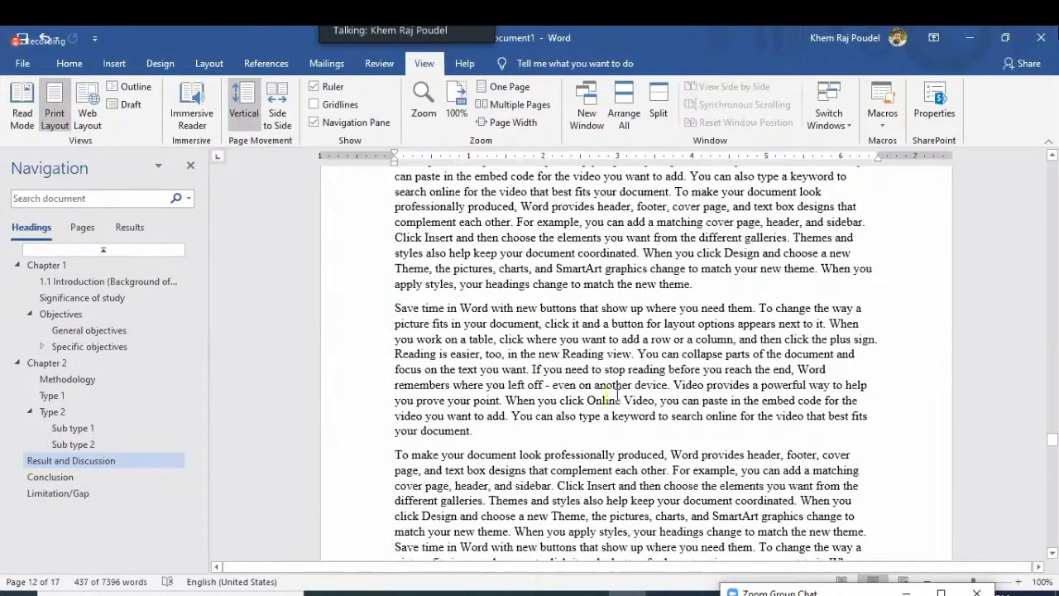
key("ctrl+z")
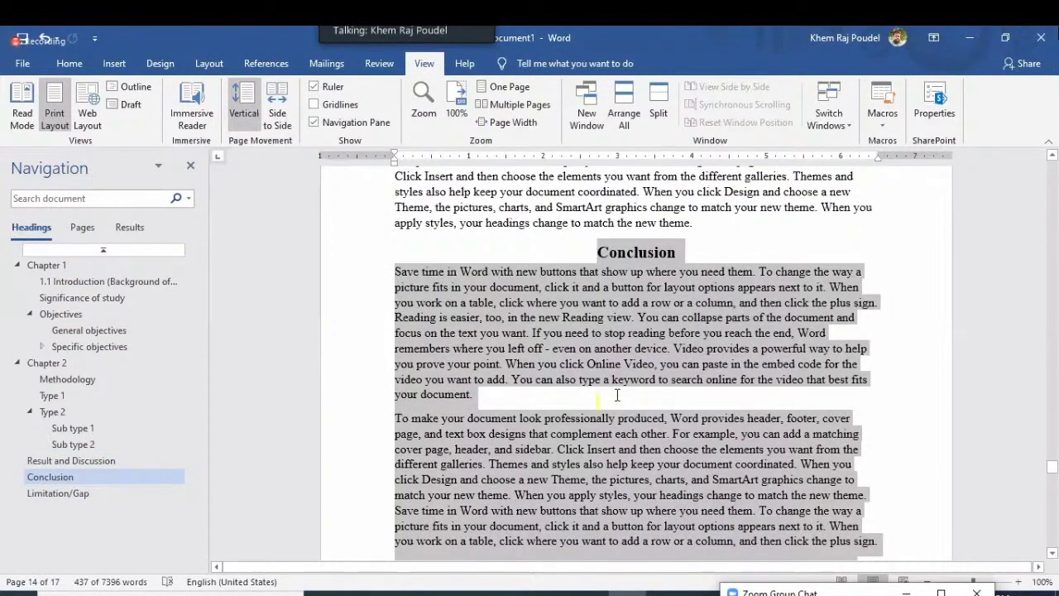
key("ctrl+z")
key("ctrl+z")
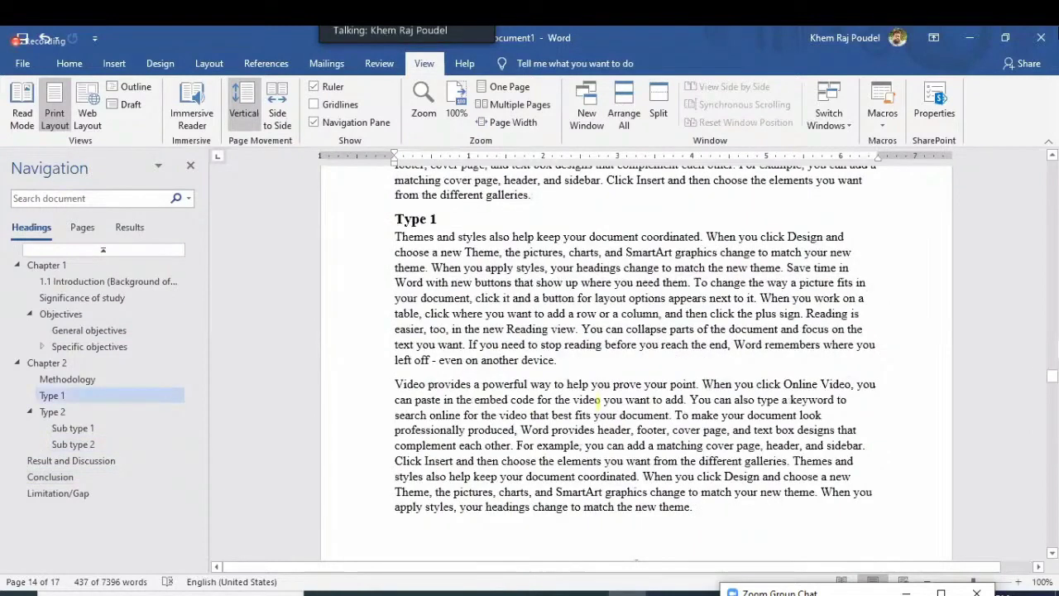
key("ctrl+z")
left_click_drag(1053, 345, 1055, 175)
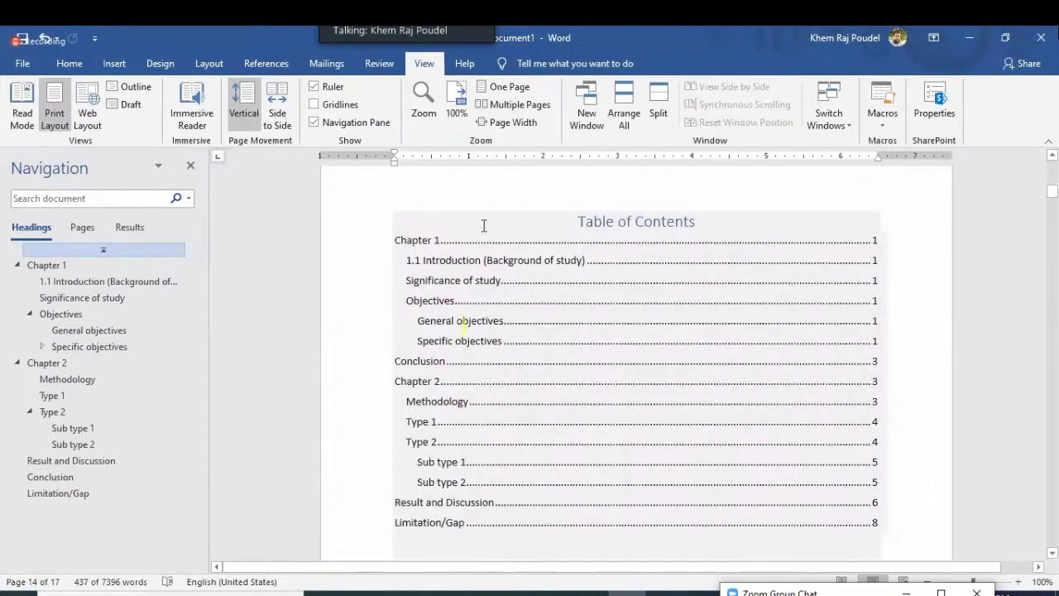
Rebuild the entire table of contents with F9, listing Conclusion on page 7
left_click(510, 282)
key("F9")
left_click(538, 336)
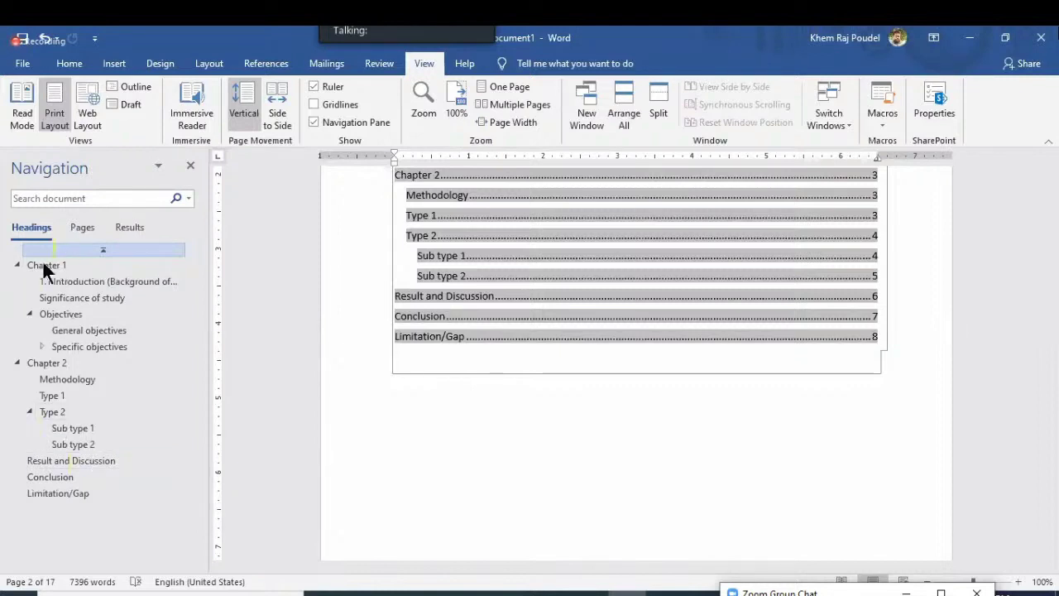
Cycle the Navigation pane through its Pages, Results and Headings views
left_click(95, 226)
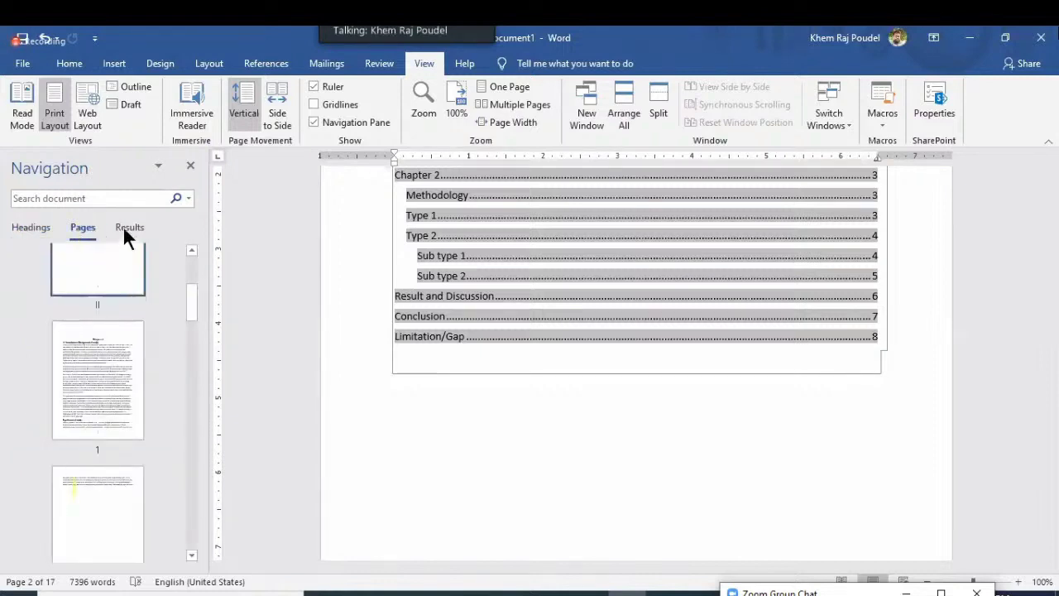
left_click(124, 226)
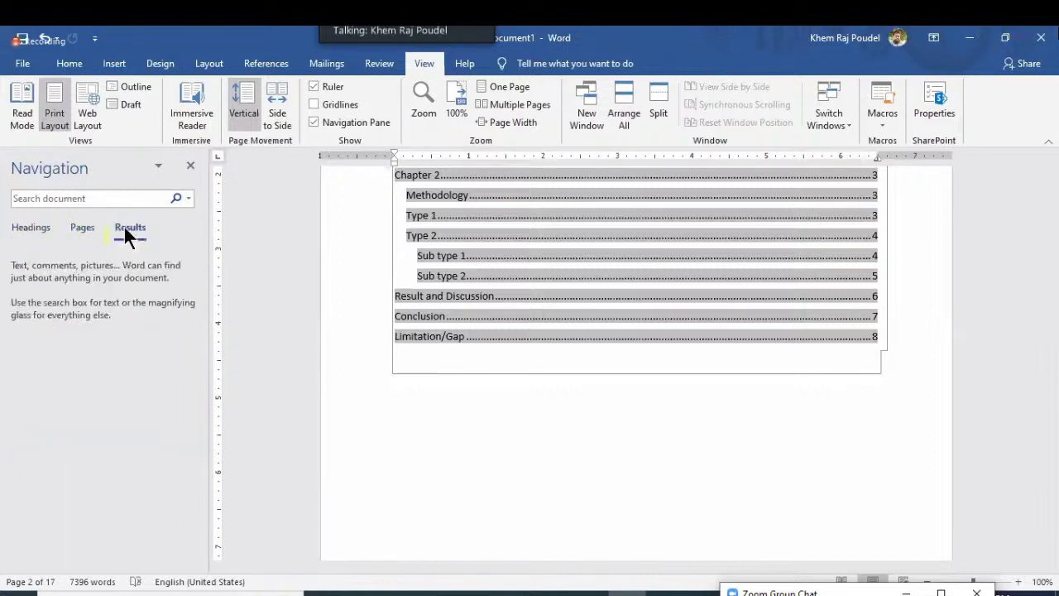
left_click(29, 229)
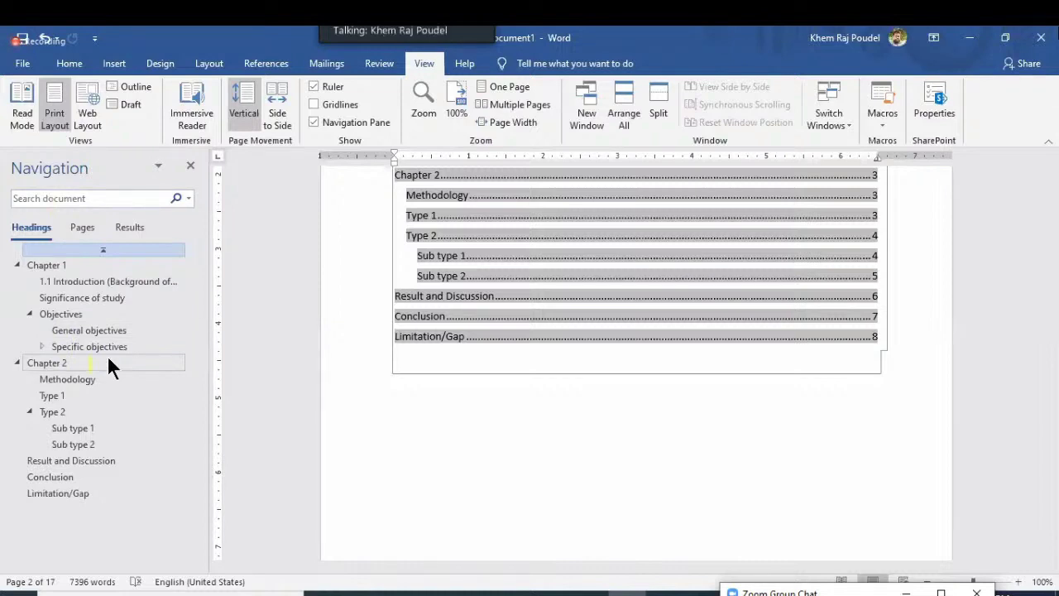
Move Methodology below Limitation/Gap, then drag it back up after Specific objectives
left_click_drag(80, 379, 73, 500)
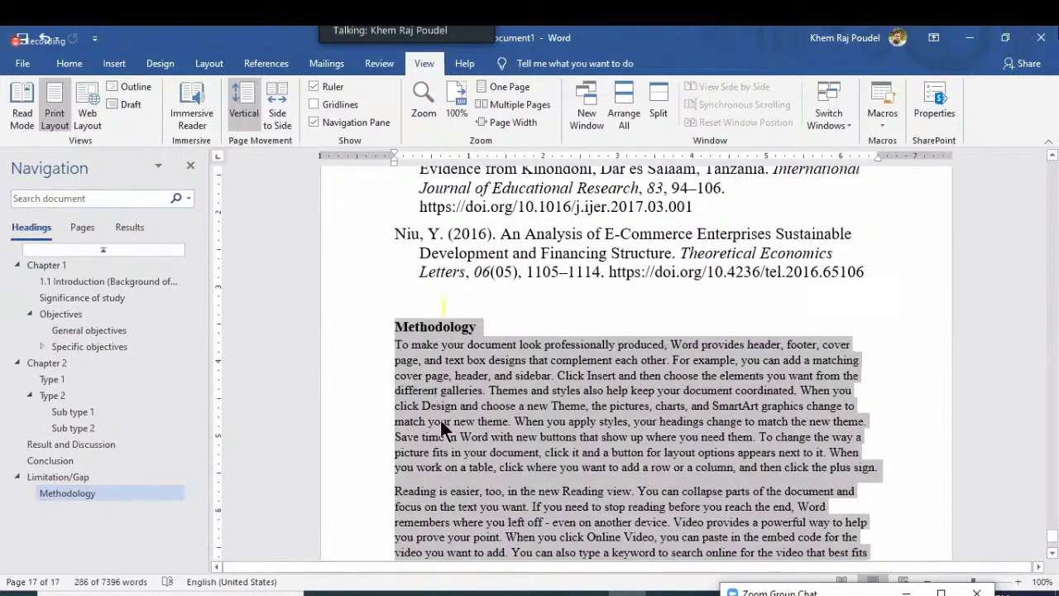
scroll(440, 420, "up", 2)
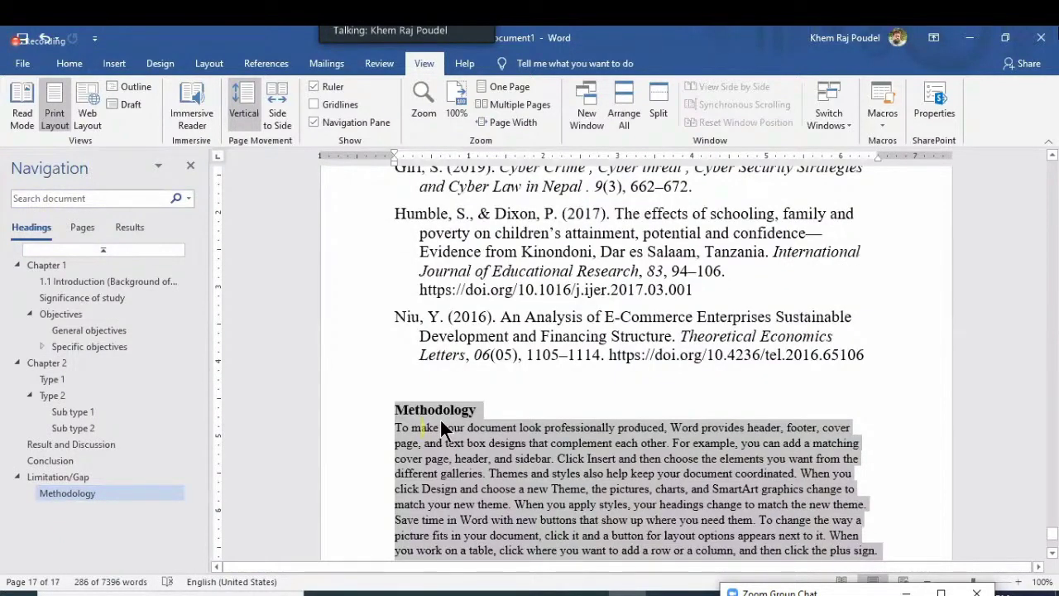
scroll(441, 426, "down", 1)
scroll(441, 424, "up", 3)
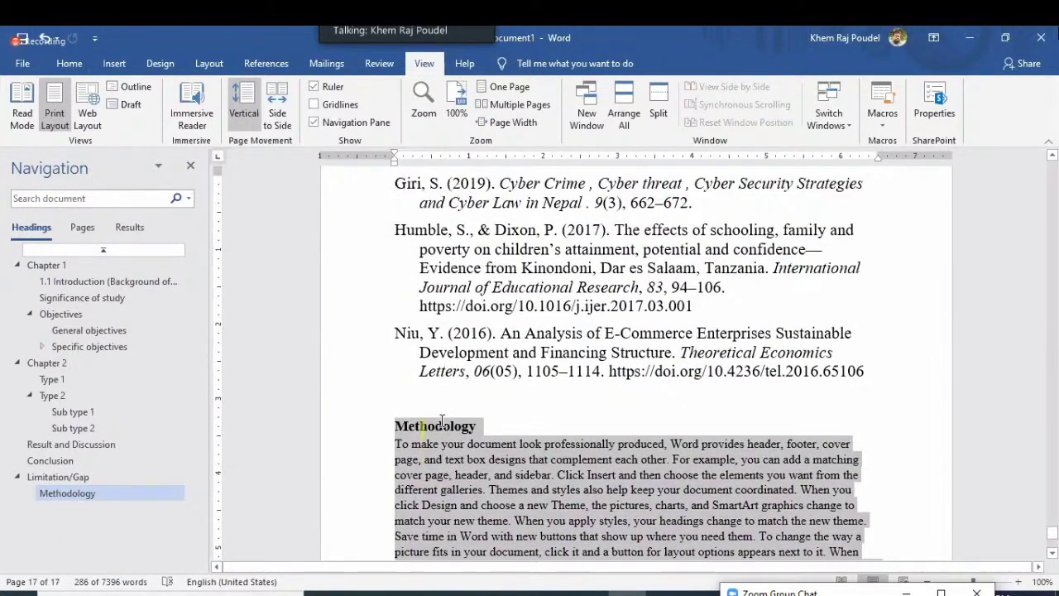
scroll(440, 421, "down", 3)
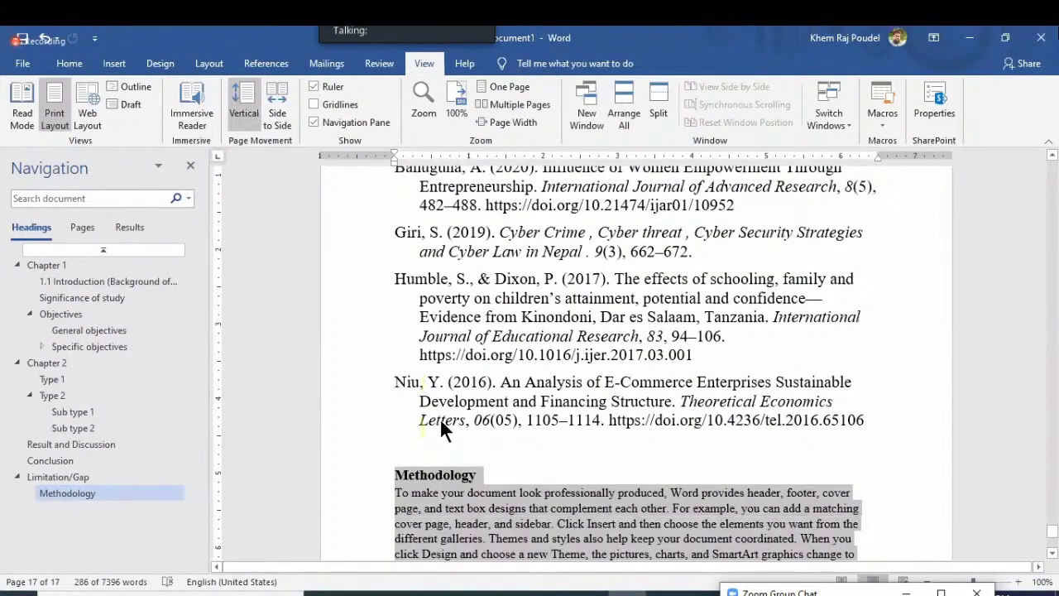
scroll(441, 428, "down", 5)
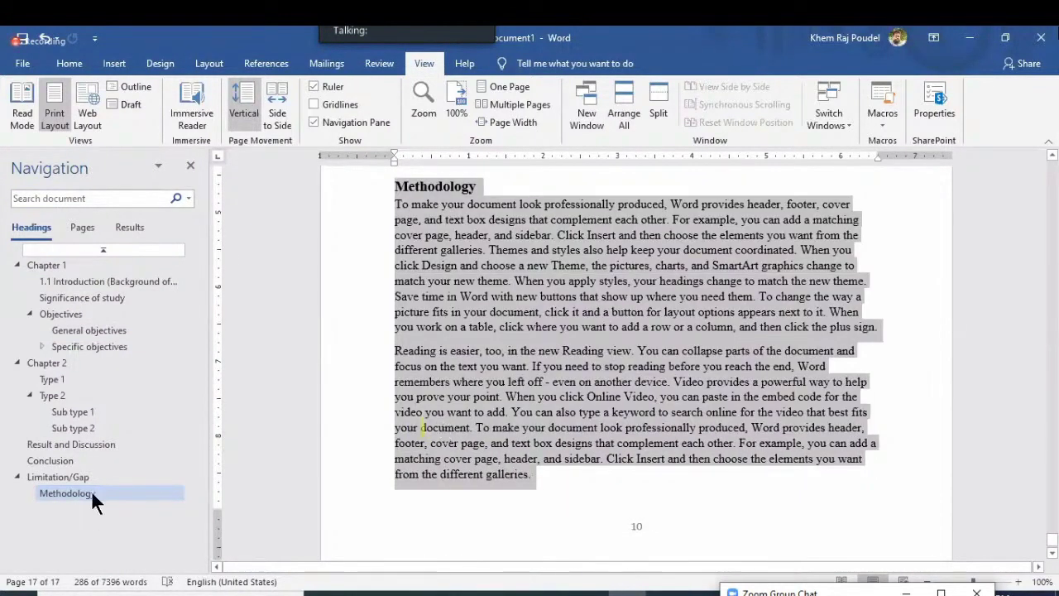
left_click_drag(91, 490, 82, 351)
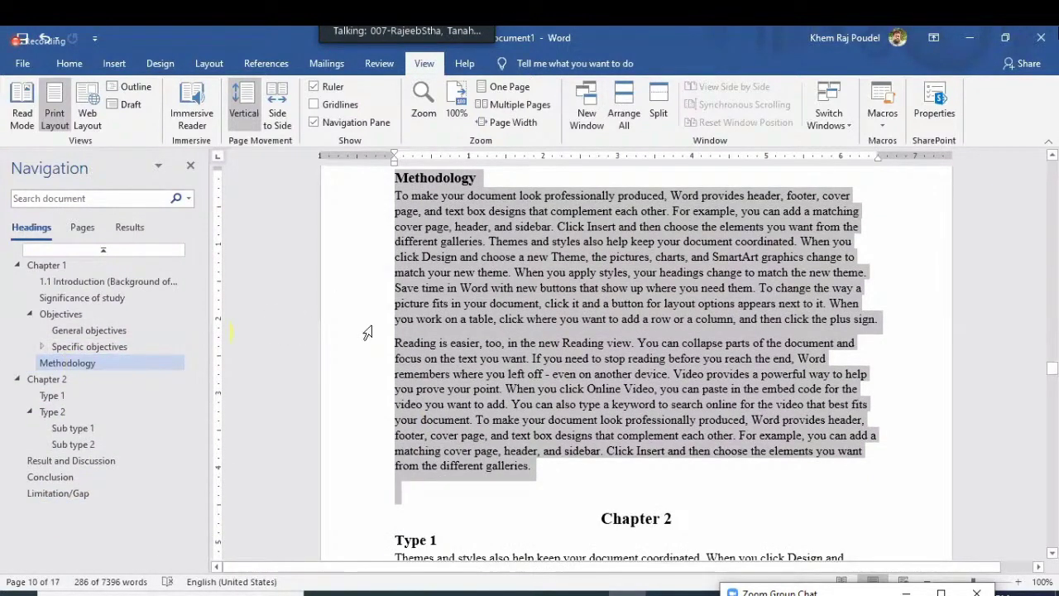
Close the Navigation pane, try the Alt+V View shortcut, and glance at the PowerPoint slide
left_click(444, 322)
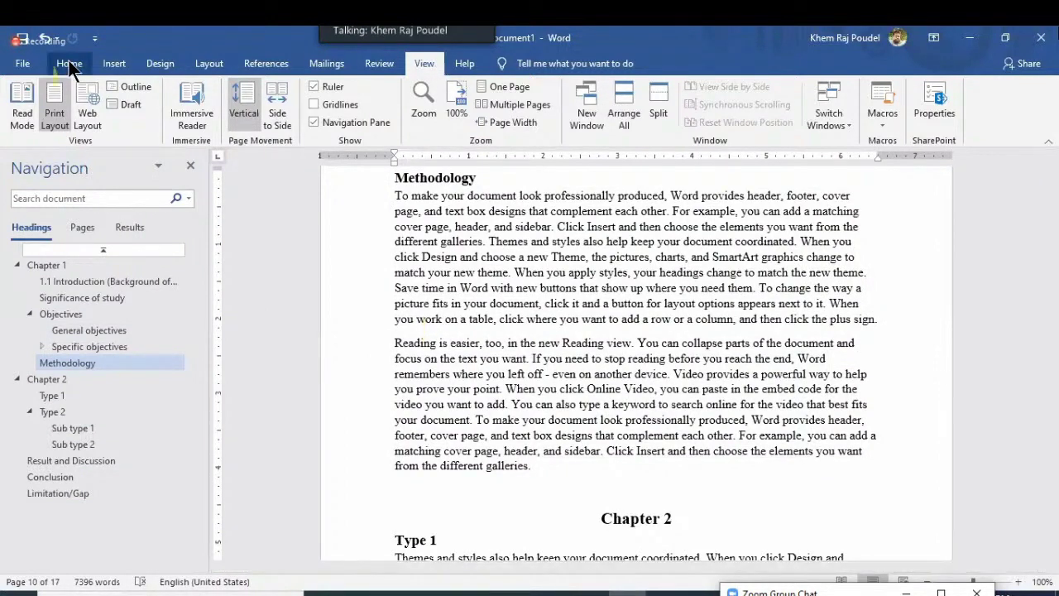
left_click(424, 64)
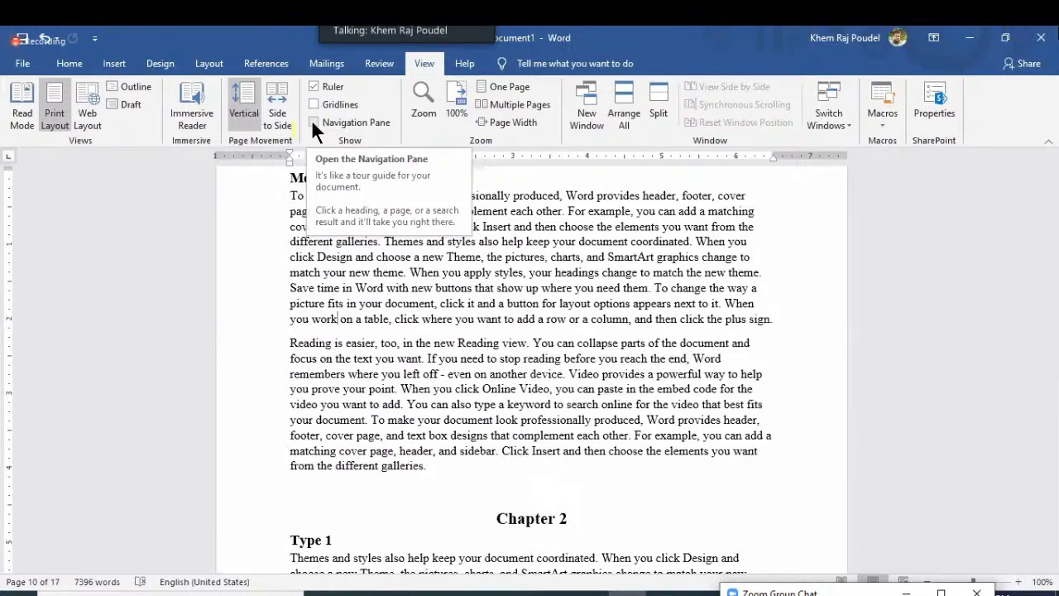
key("alt+v")
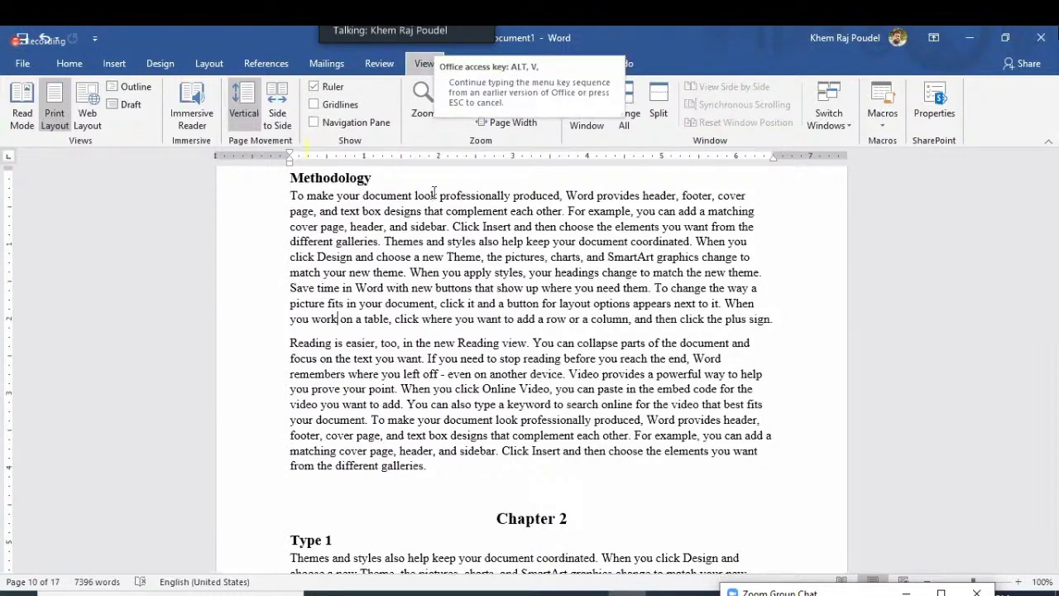
left_click(381, 196)
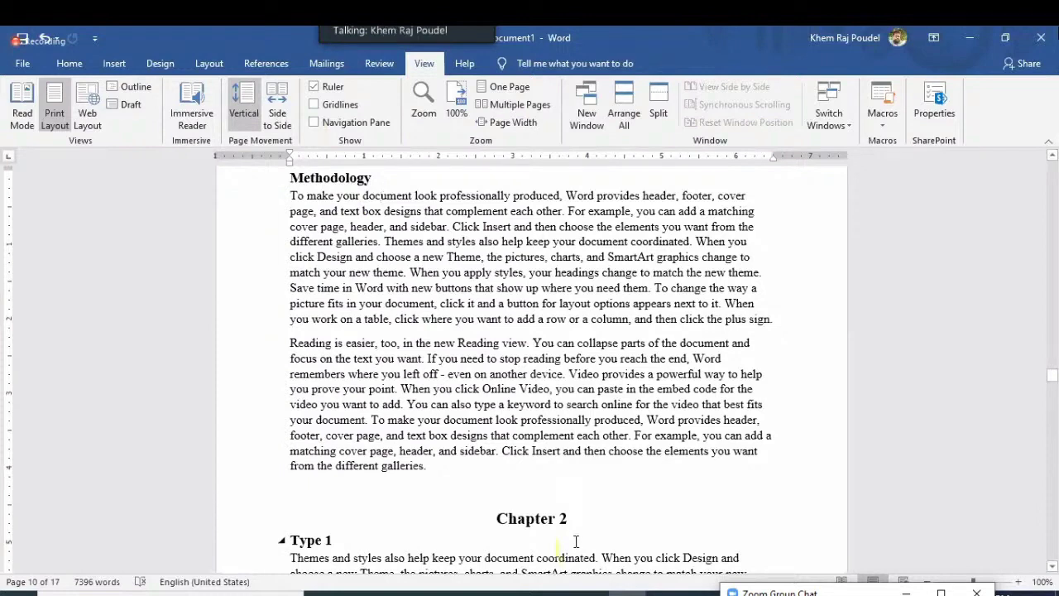
key("alt+v")
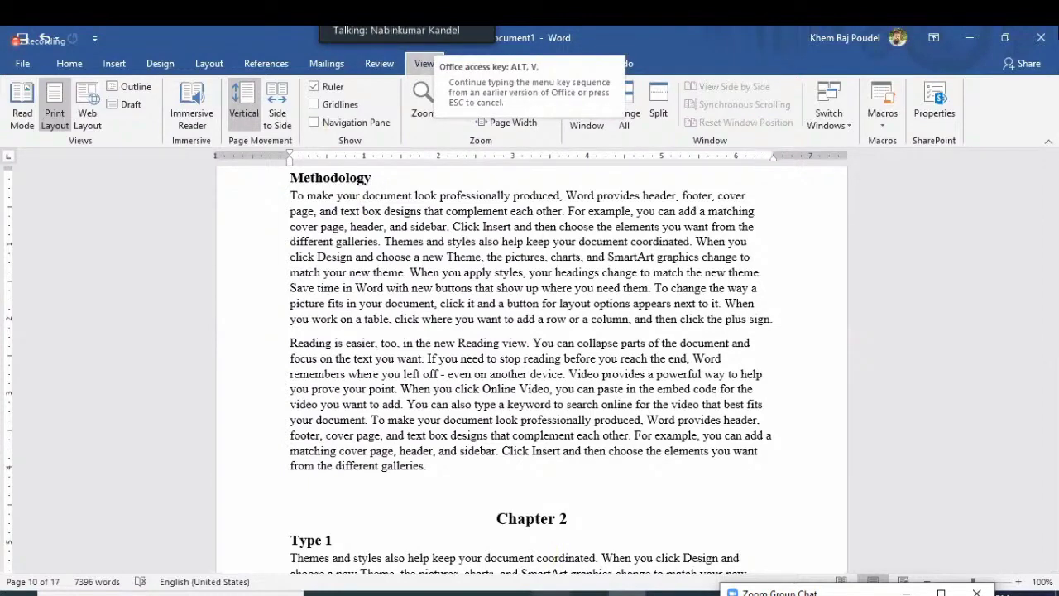
key("Escape")
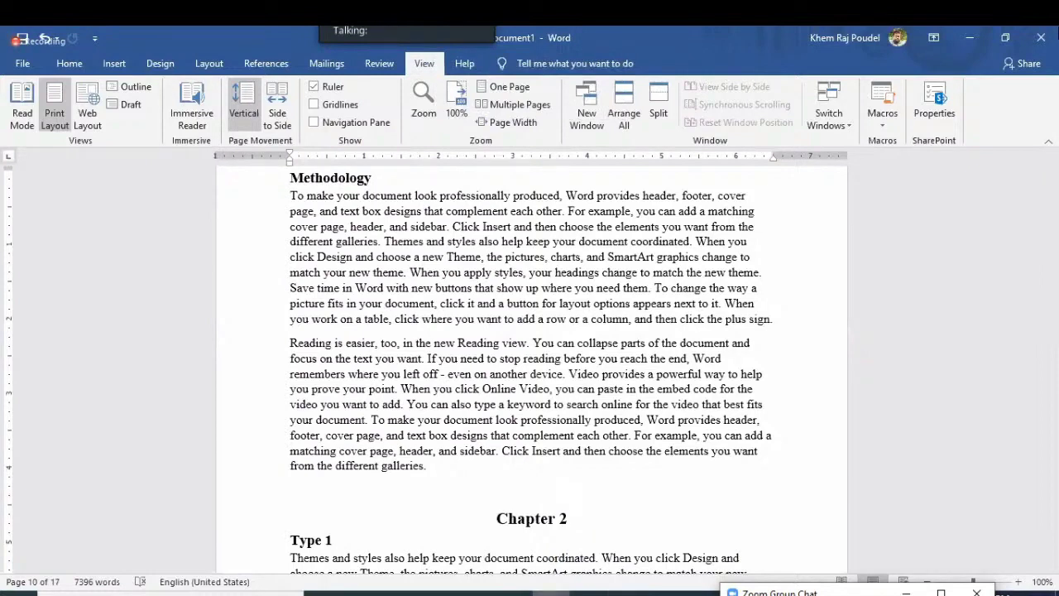
left_click(552, 592)
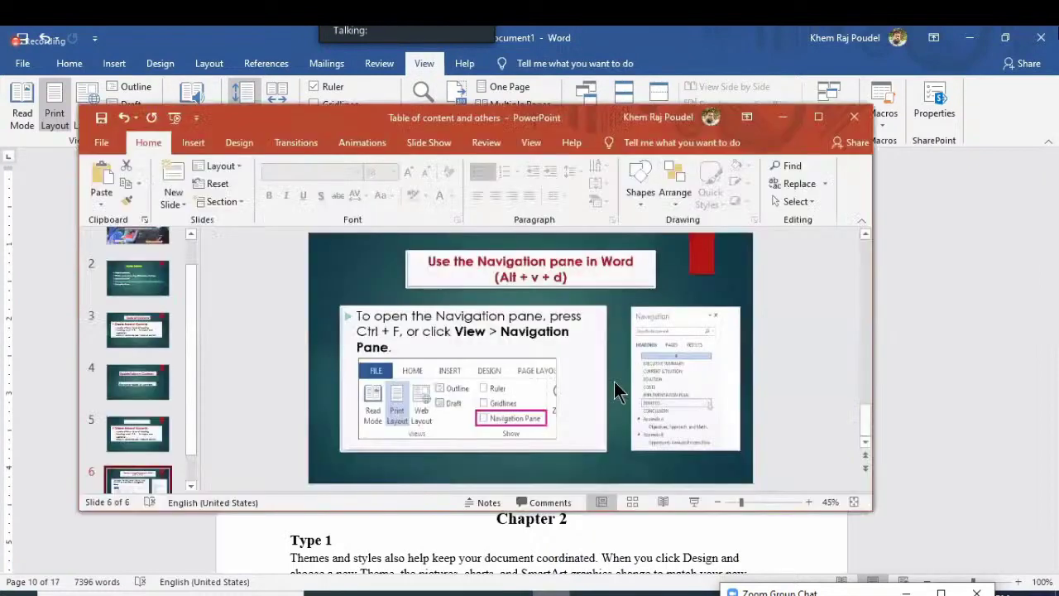
left_click(789, 119)
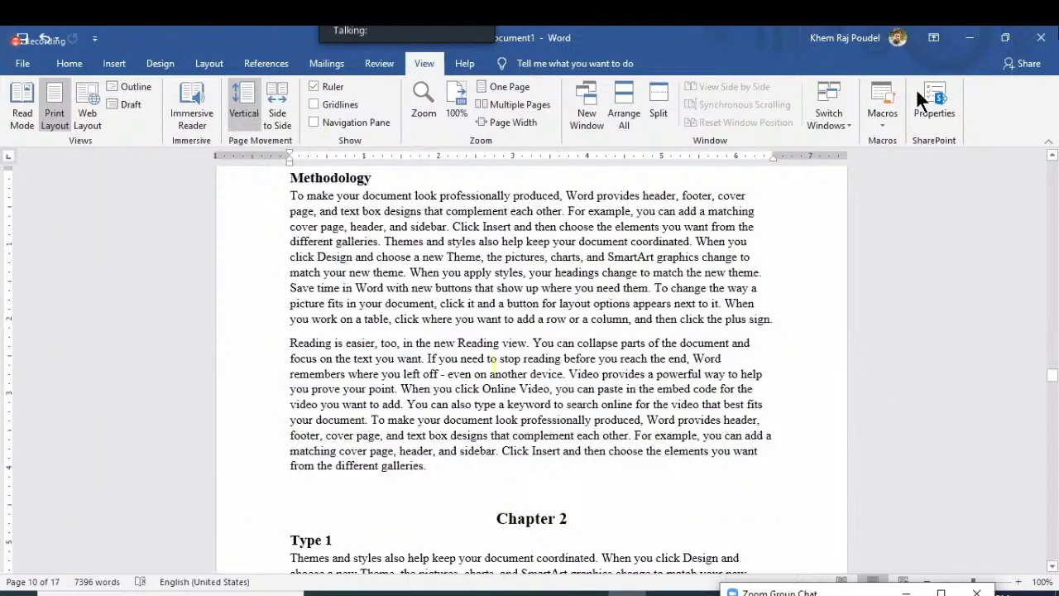
Reopen the Navigation pane and jump to the General objectives section
left_click(315, 121)
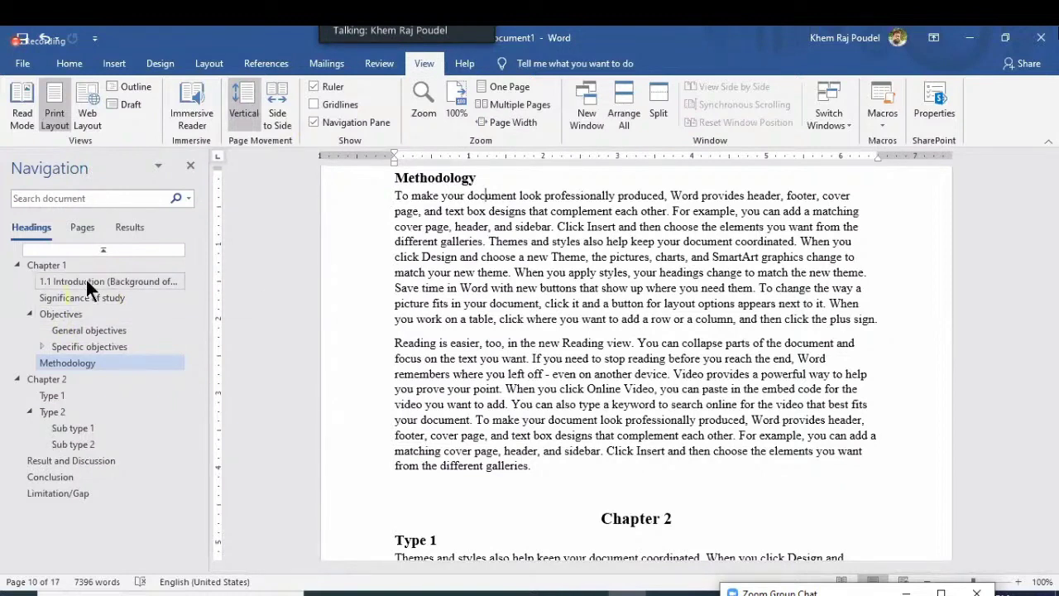
left_click(88, 330)
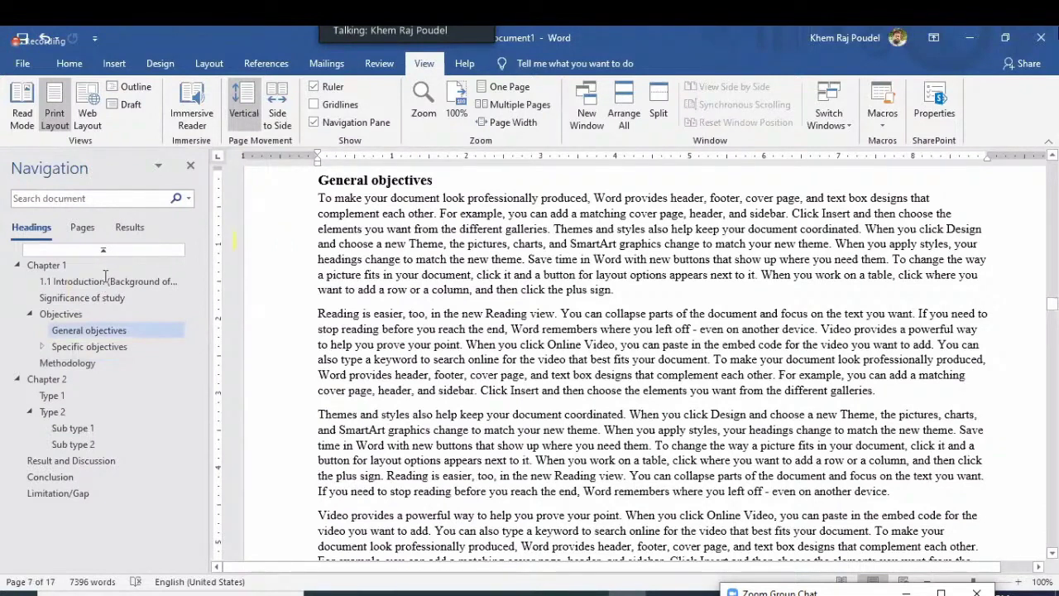
scroll(1030, 266, "down", 5)
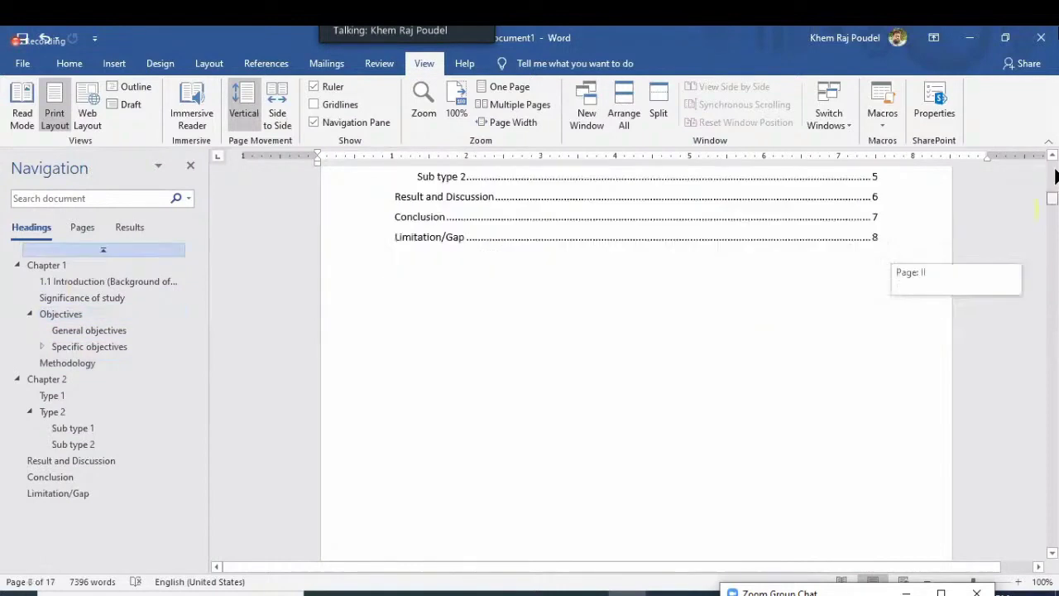
scroll(543, 395, "up", 5)
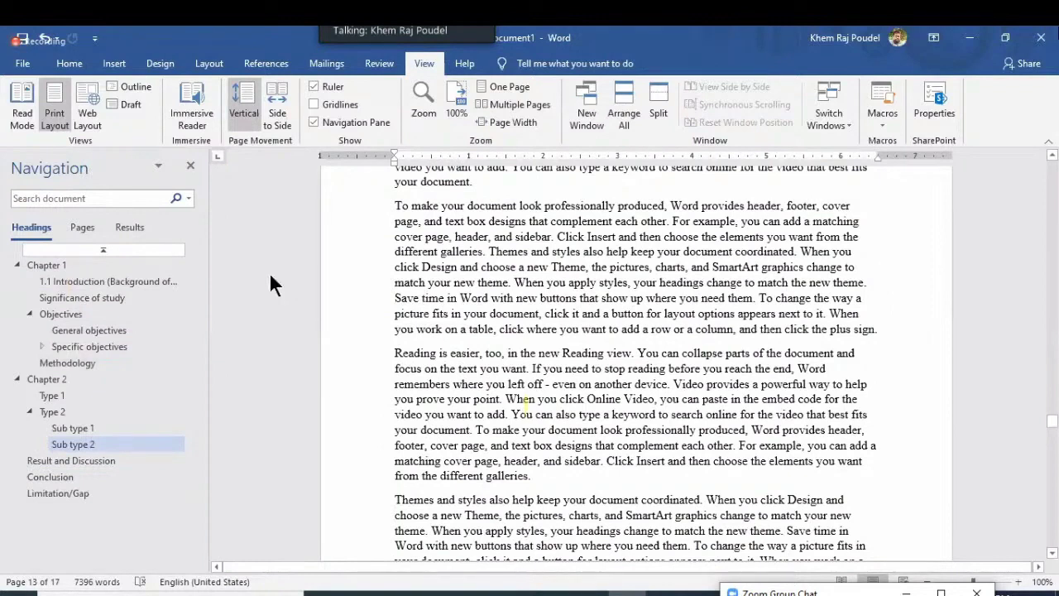
scroll(60, 378, "up", 3)
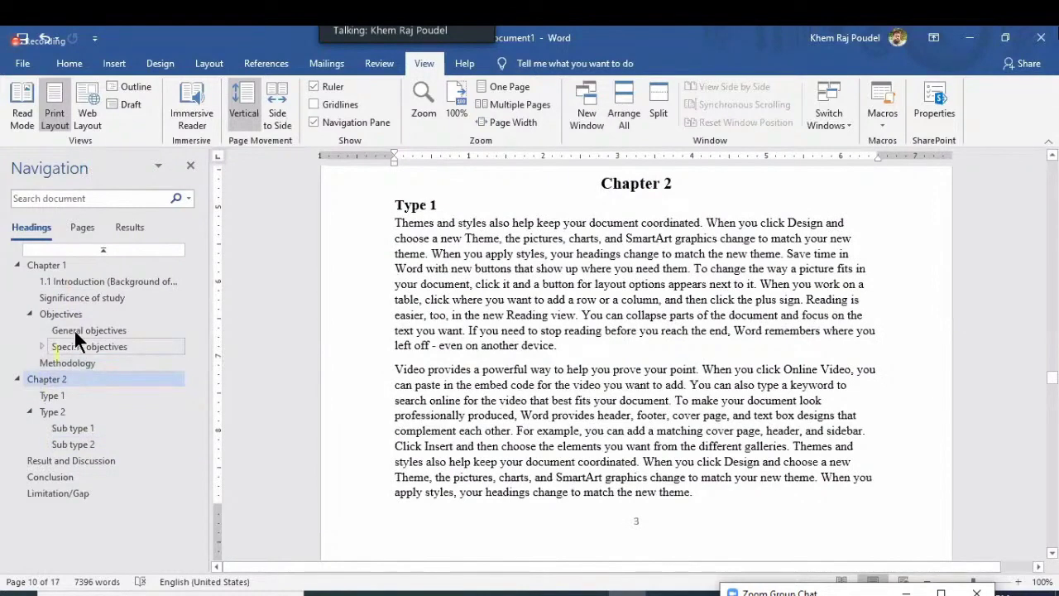
Reshuffle Chapter 2's Type sections, leaving Type 1 listed before Type 2
left_click(75, 340)
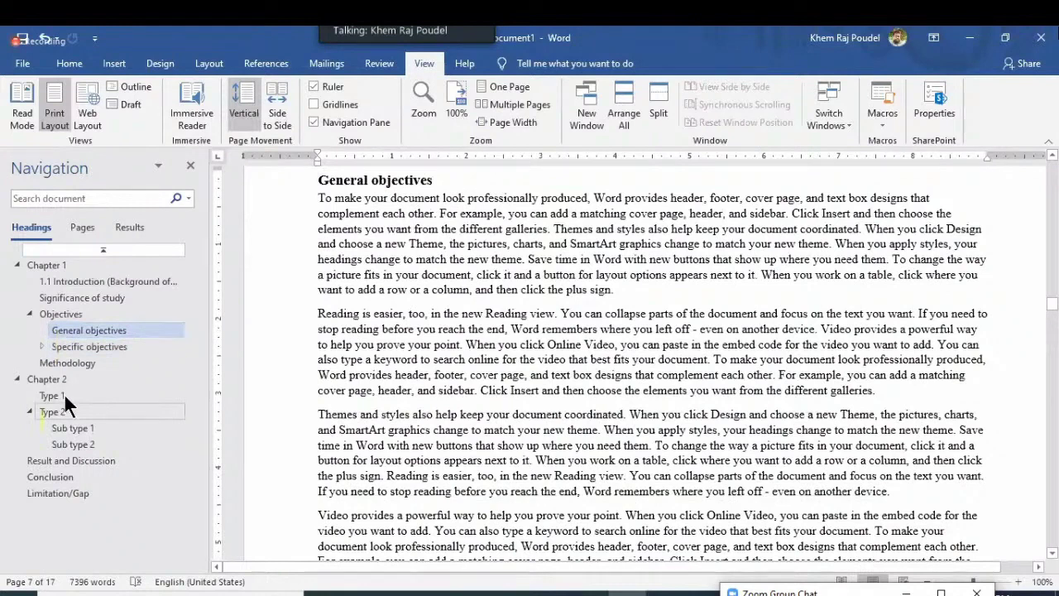
left_click_drag(67, 405, 63, 393)
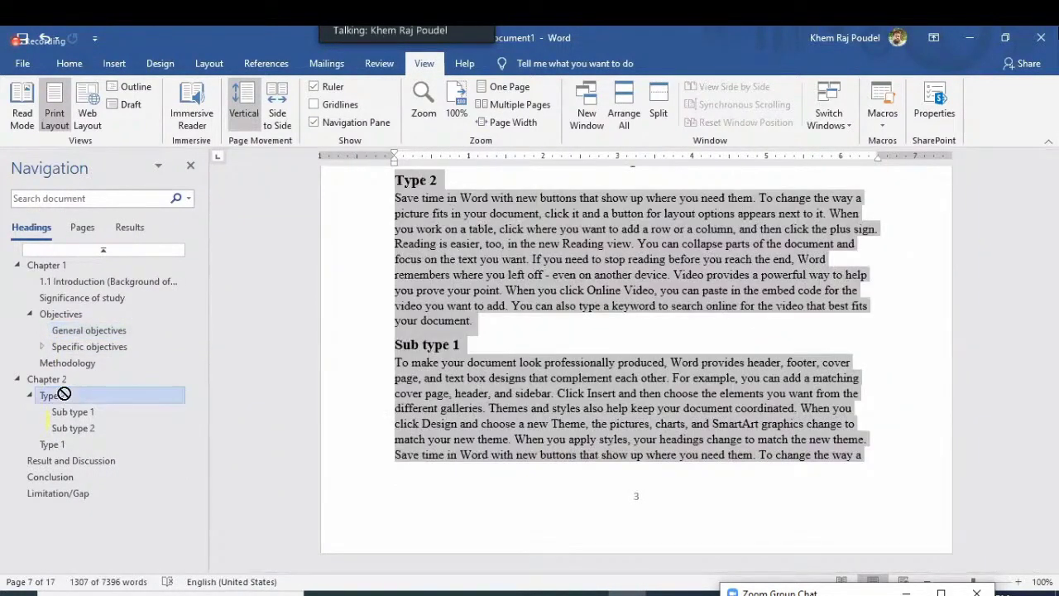
left_click_drag(63, 446, 64, 452)
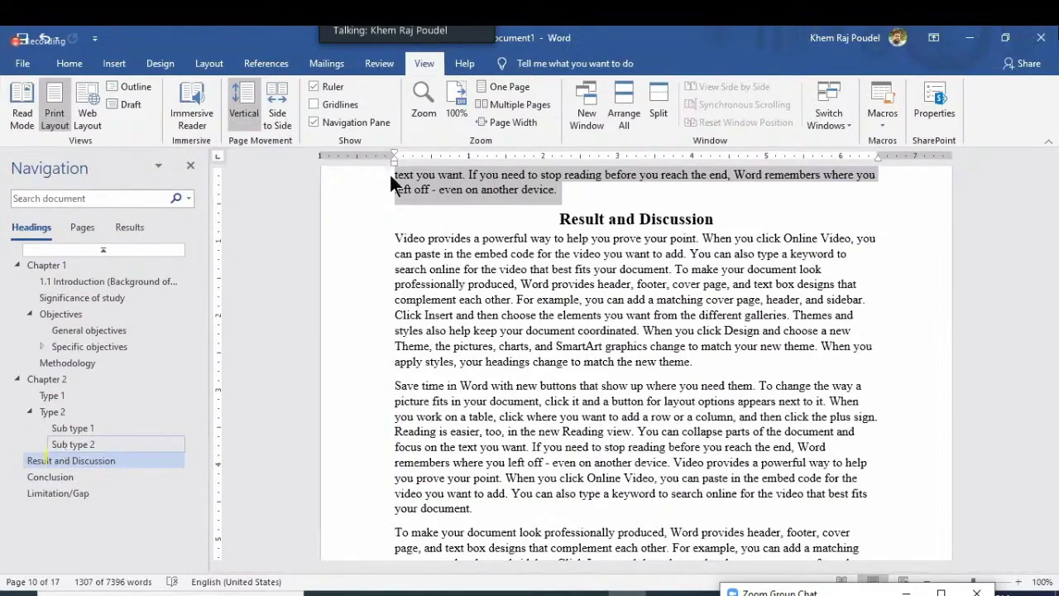
left_click(971, 37)
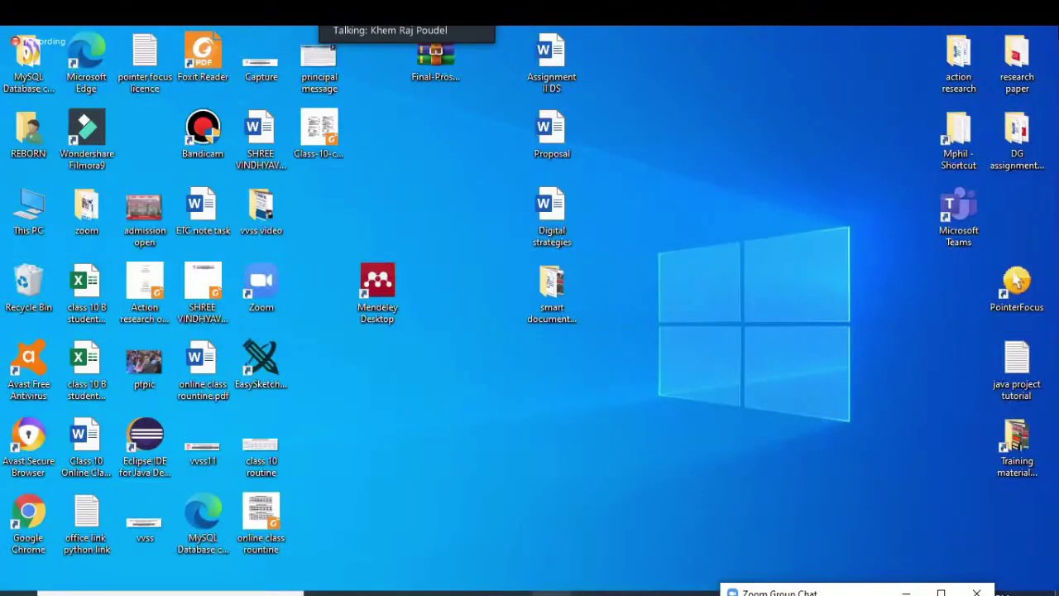
key("alt+Tab")
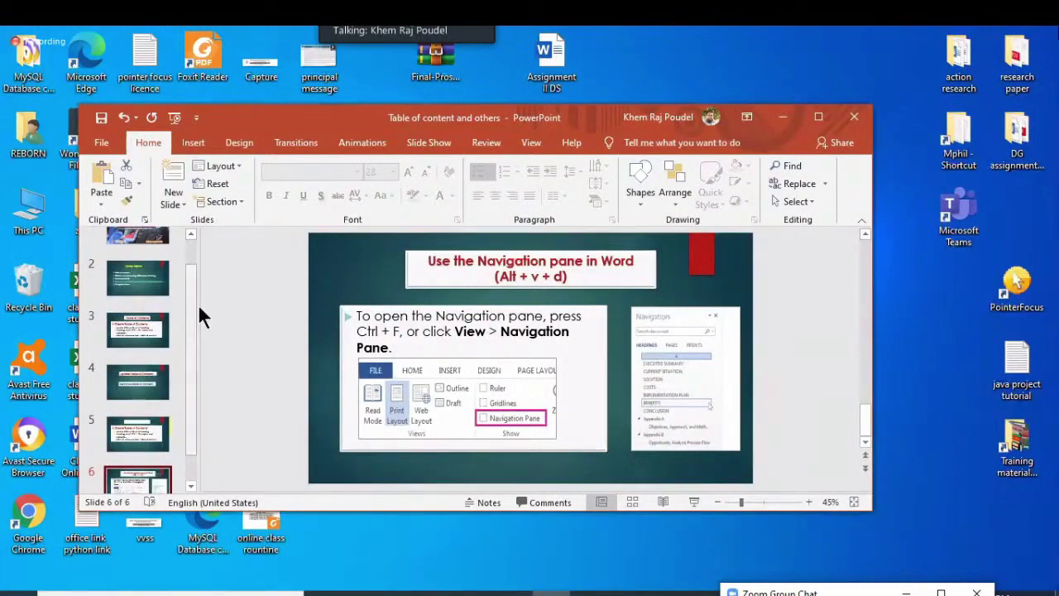
scroll(139, 335, "up", 1)
left_click(139, 335)
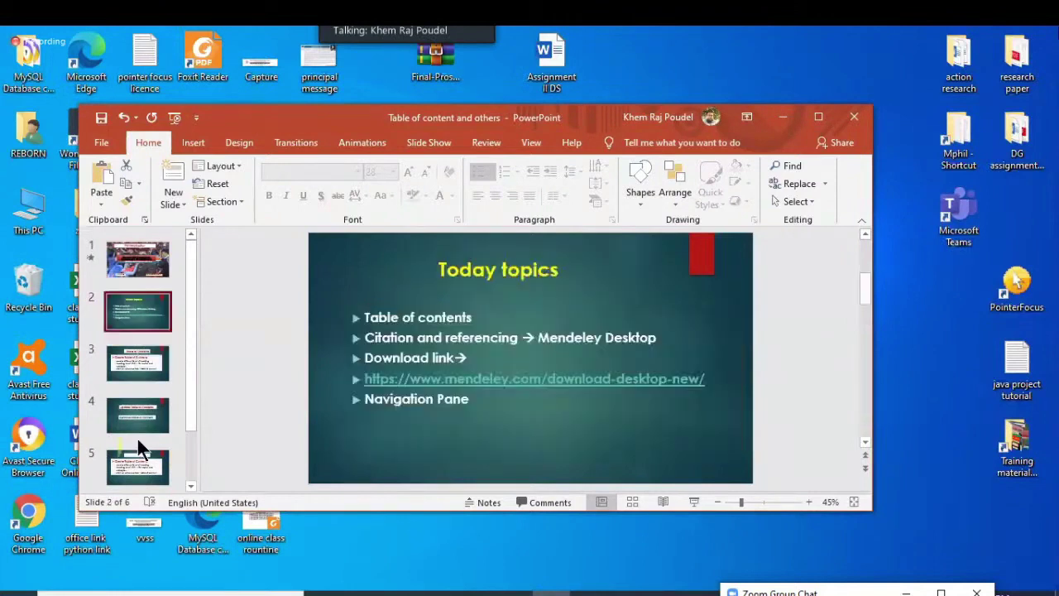
left_click(144, 415)
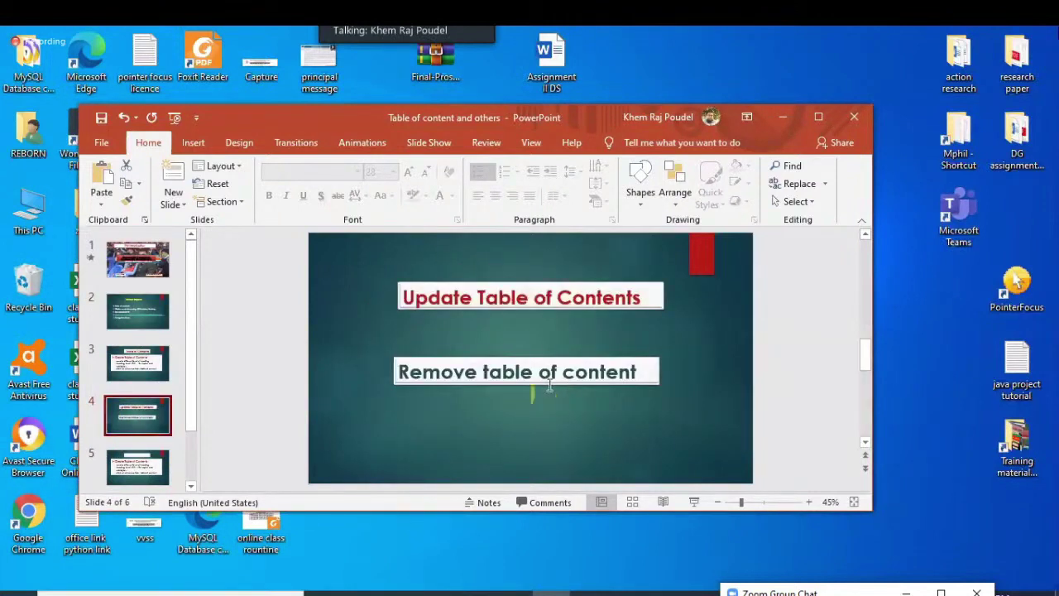
left_click(521, 385)
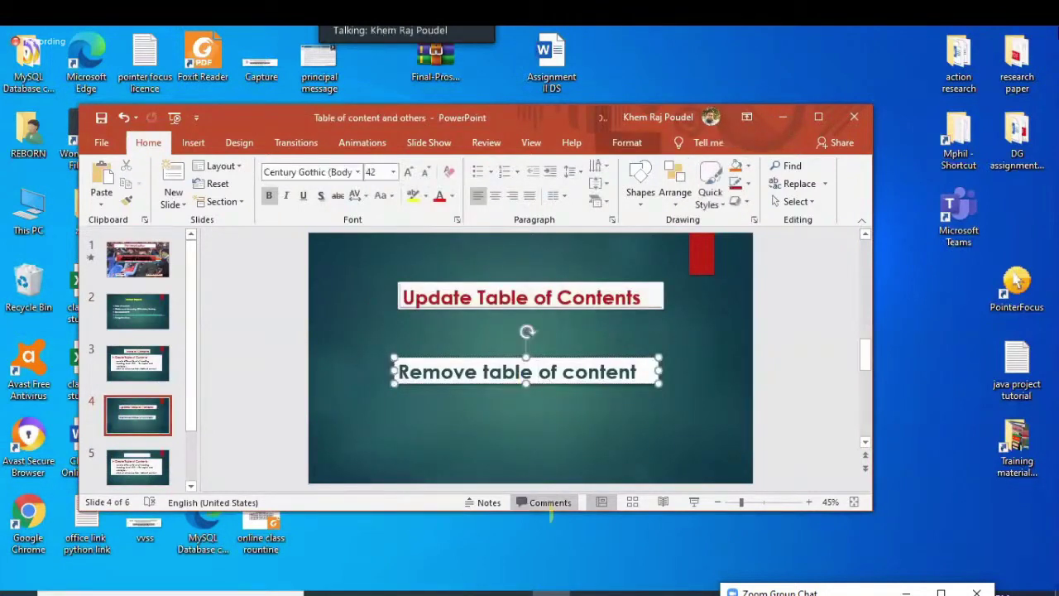
key("alt+Tab")
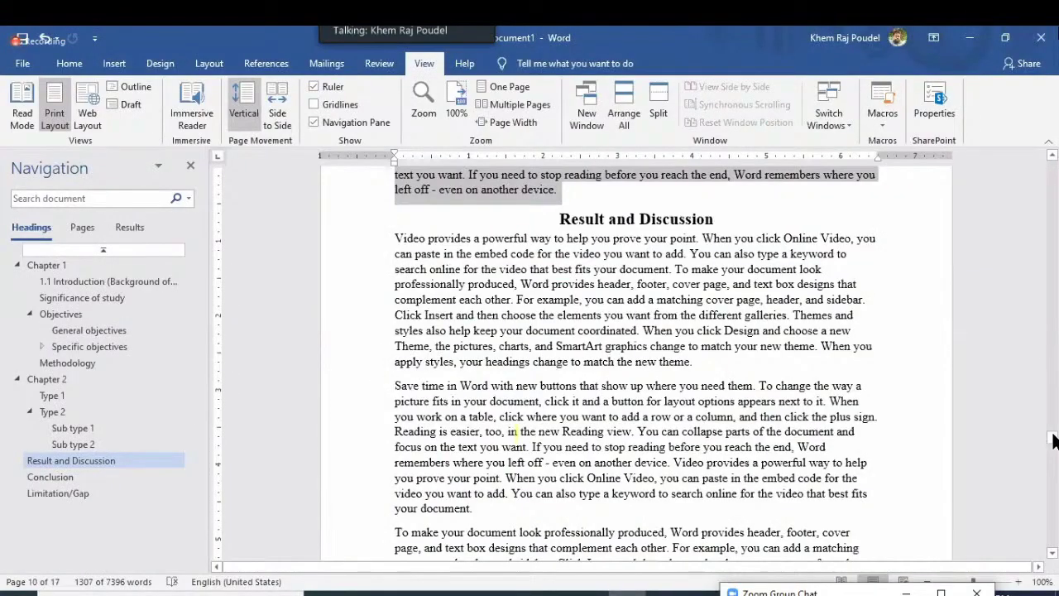
left_click_drag(1055, 440, 696, 370)
scroll(696, 369, "down", 5)
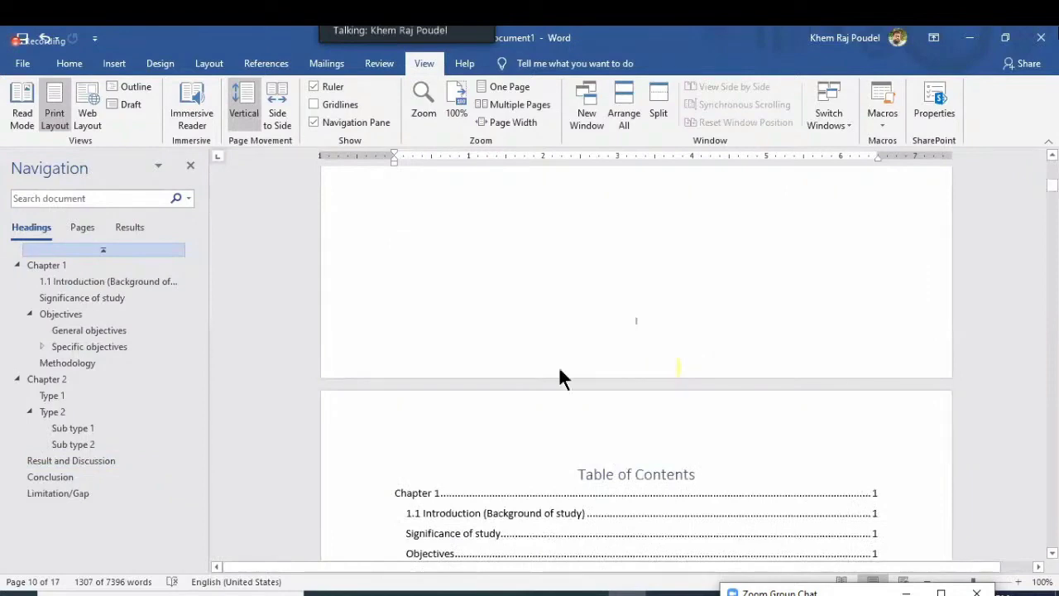
scroll(562, 374, "down", 2)
left_click(455, 356)
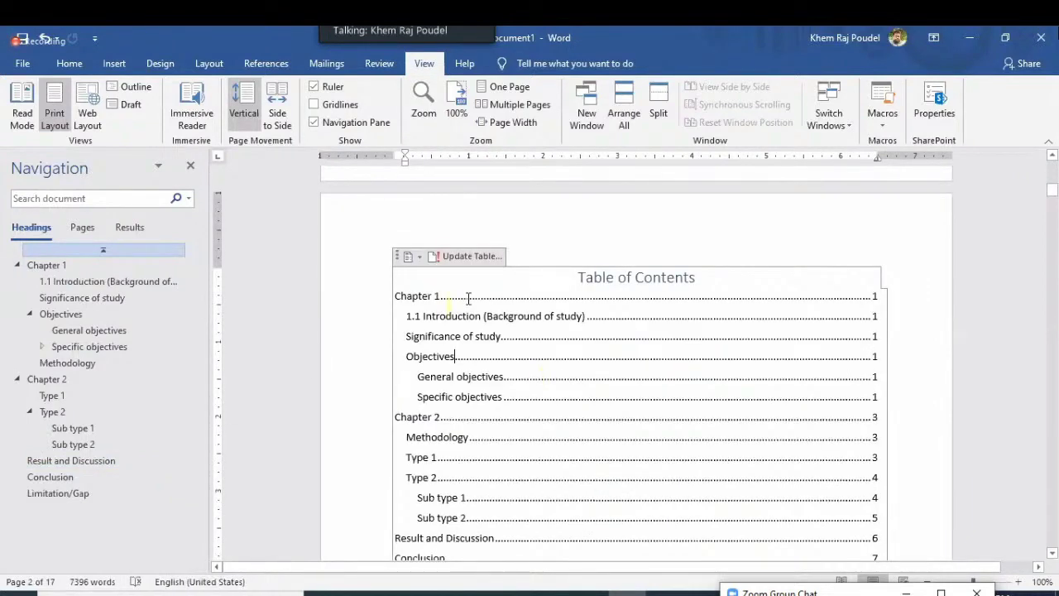
left_click(469, 298)
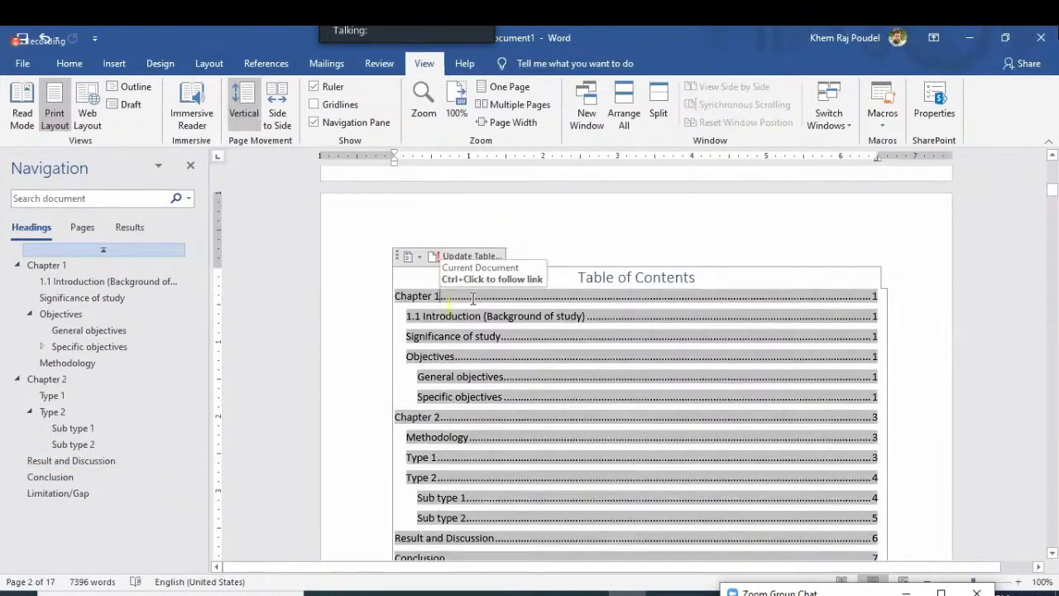
left_click(266, 64)
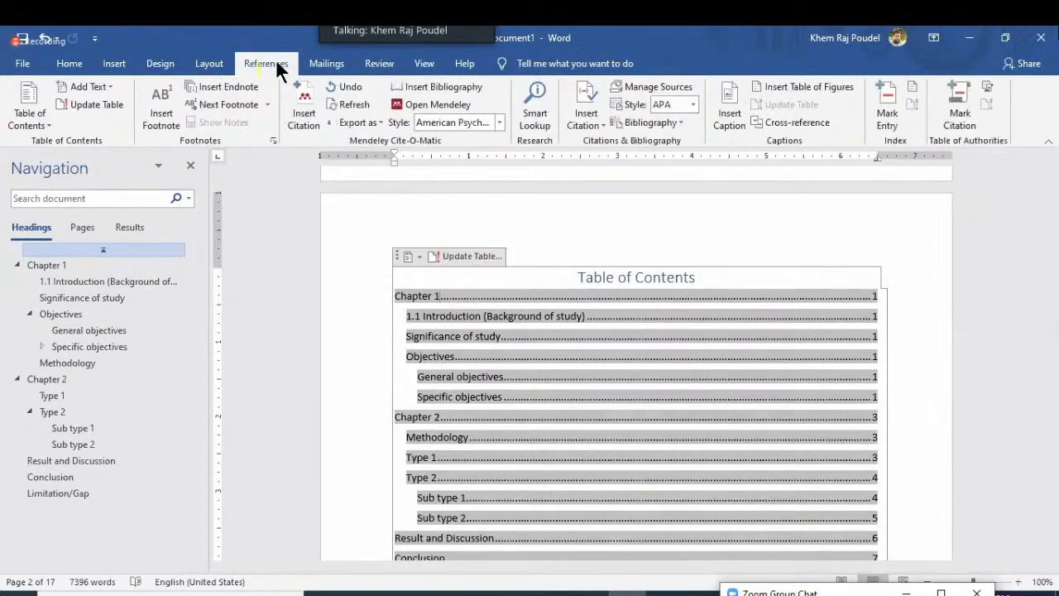
left_click(89, 104)
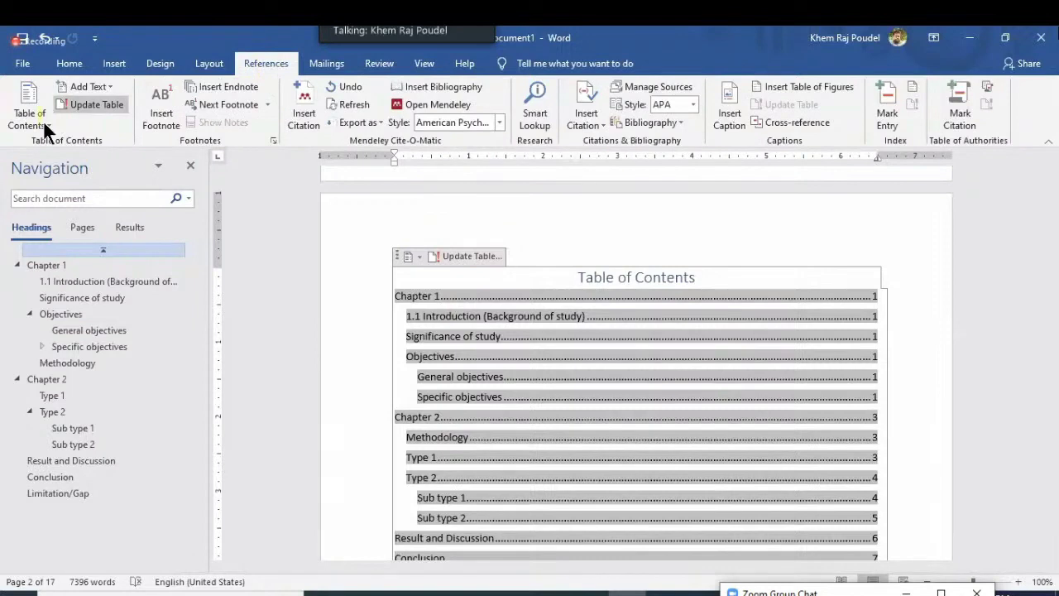
left_click(38, 124)
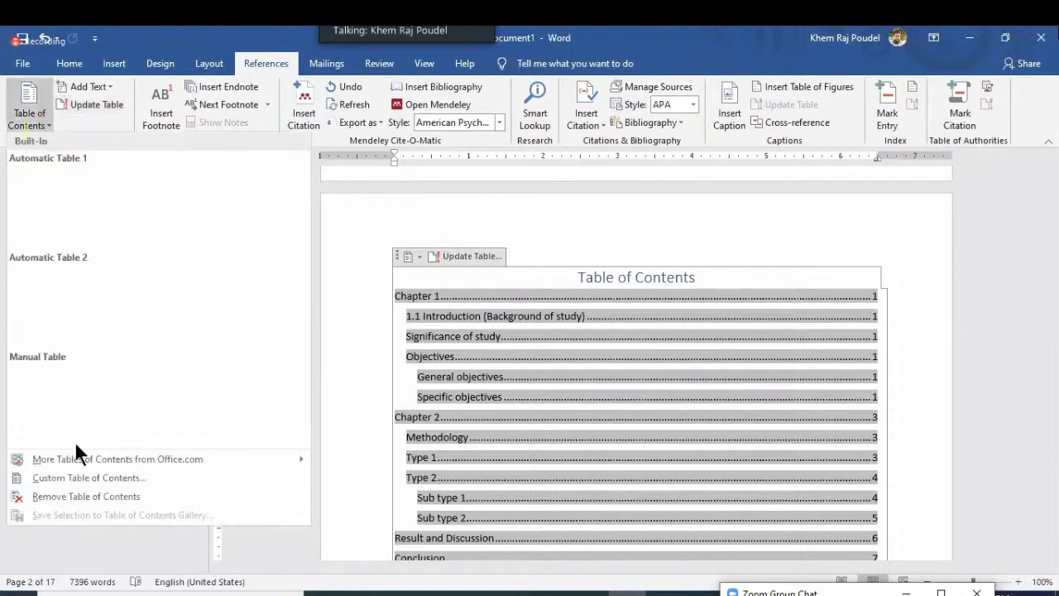
left_click(85, 497)
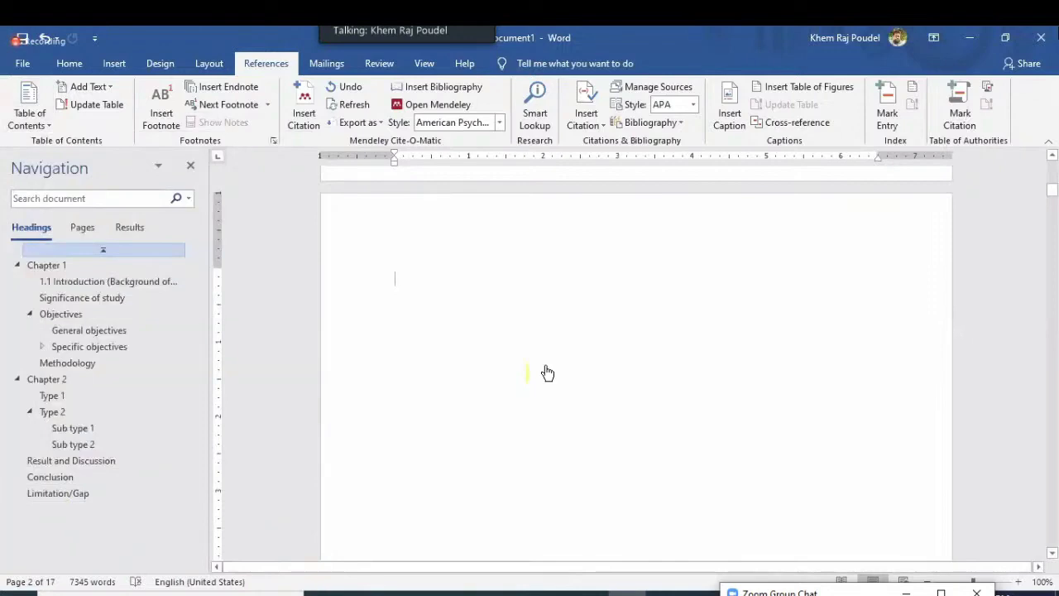
key("ctrl+z")
scroll(547, 365, "down", 2)
scroll(546, 365, "down", 1)
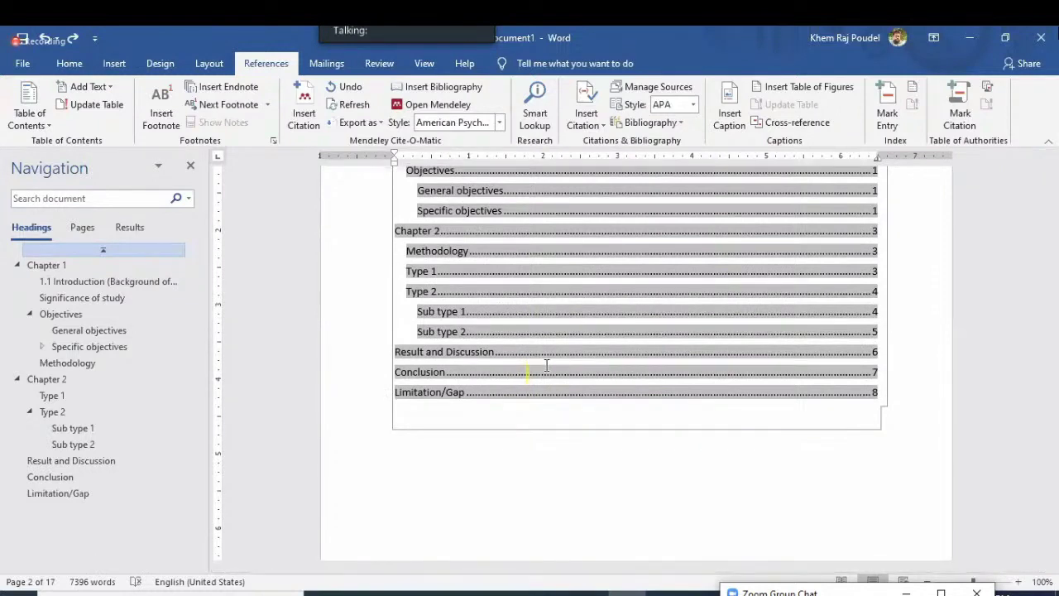
Close the PowerPoint presentation without saving and bring the Word thesis back
left_click(975, 48)
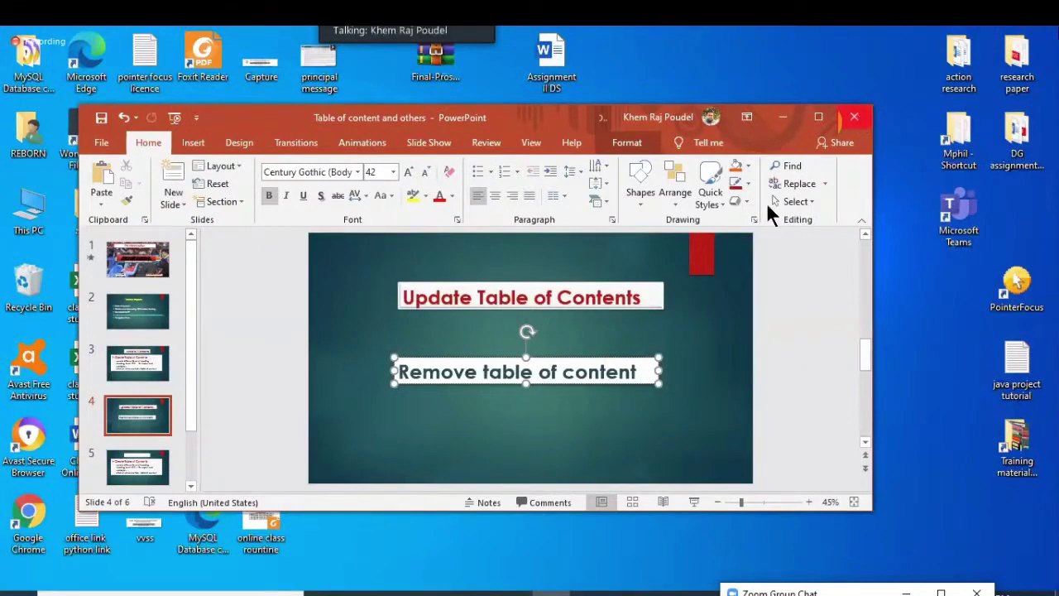
left_click(538, 358)
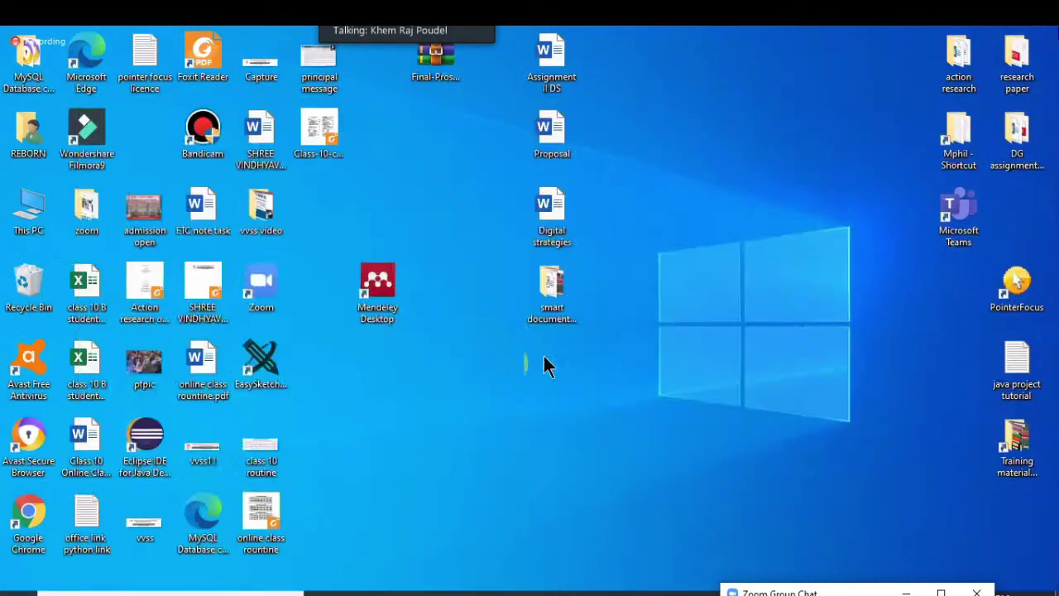
left_click(591, 593)
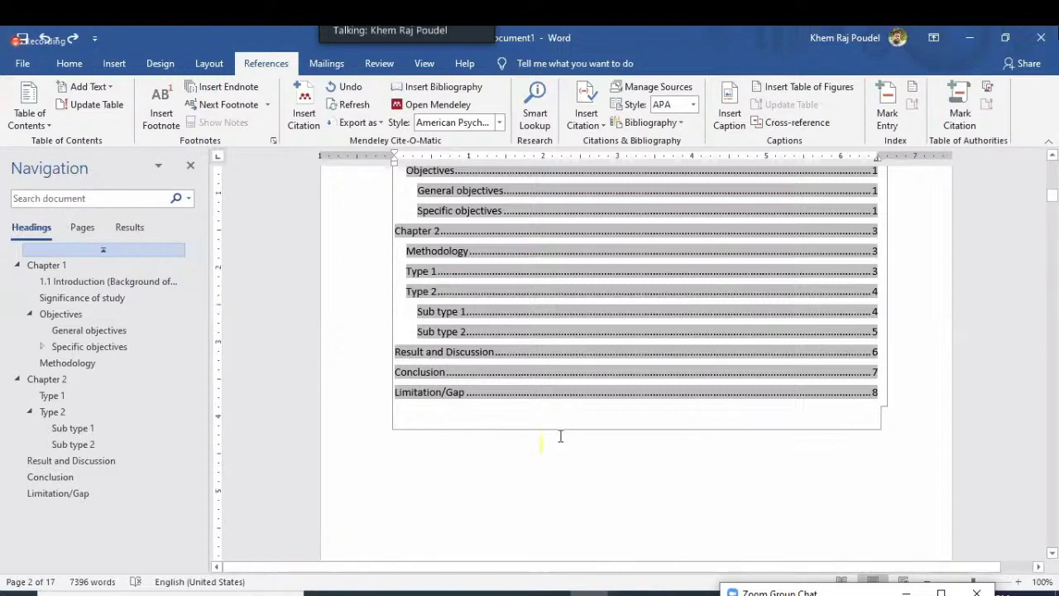
Scroll through the thesis table of contents, then minimize Word to show the desktop
scroll(560, 436, "down", 5)
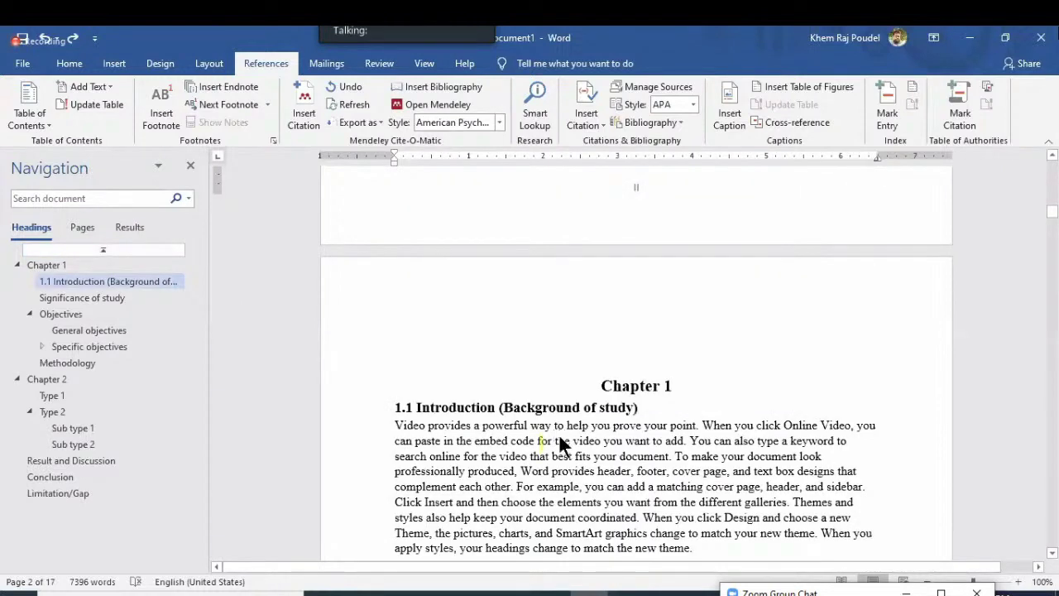
scroll(560, 445, "down", 4)
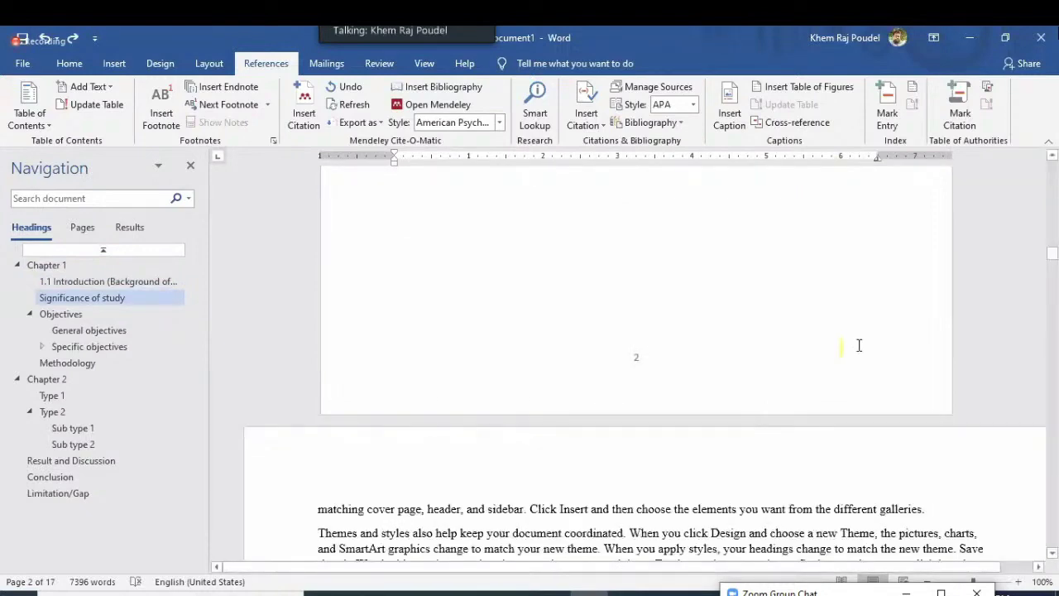
scroll(844, 347, "down", 5)
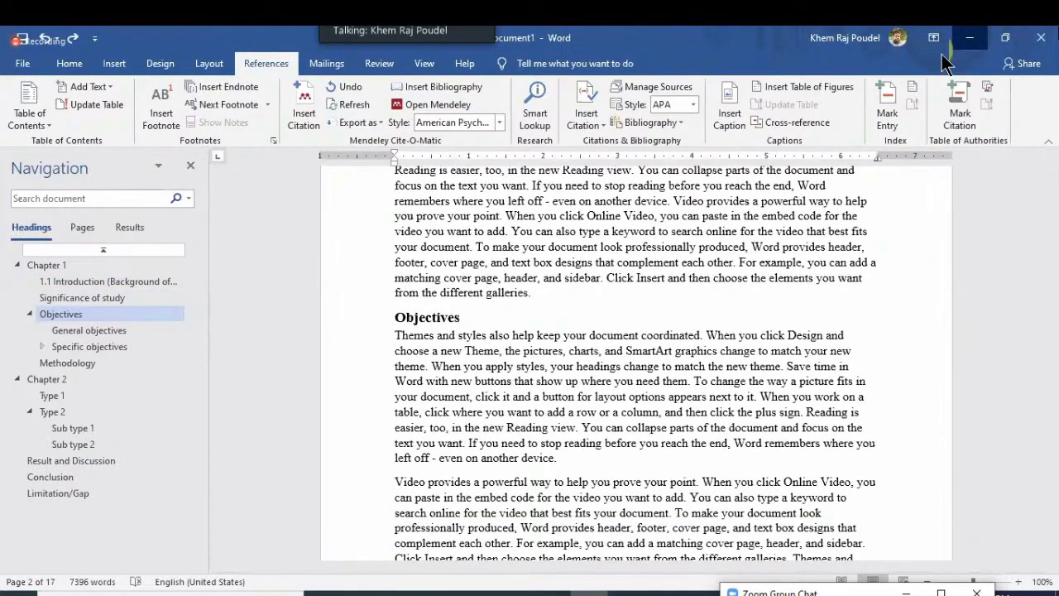
left_click(960, 42)
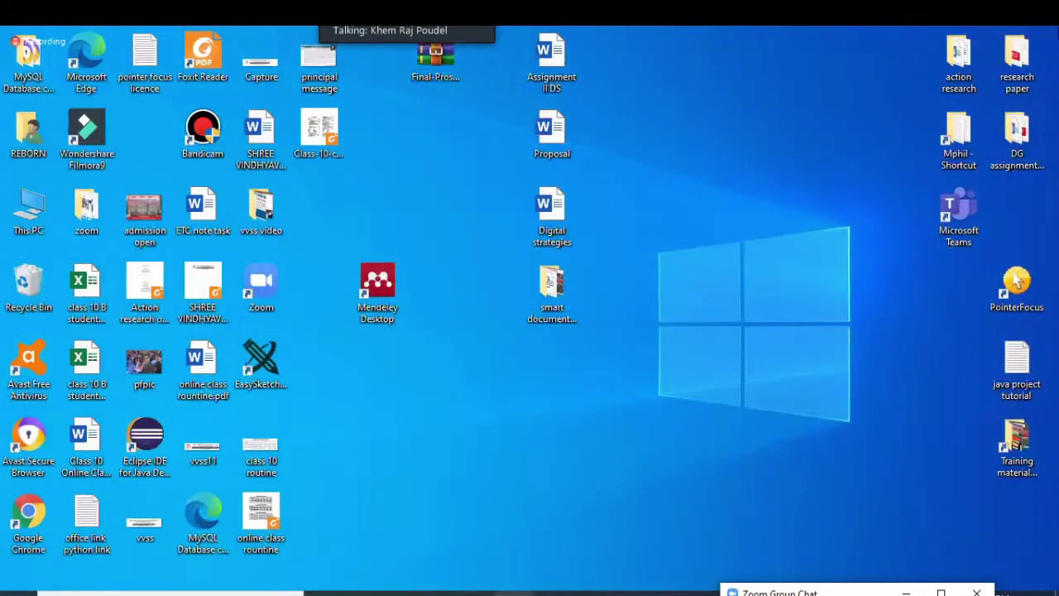
Import the 'Smart Agriculture Using Internet of' PDF into Mendeley's Nou ICT folder with Add Files
mouse_move(474, 592)
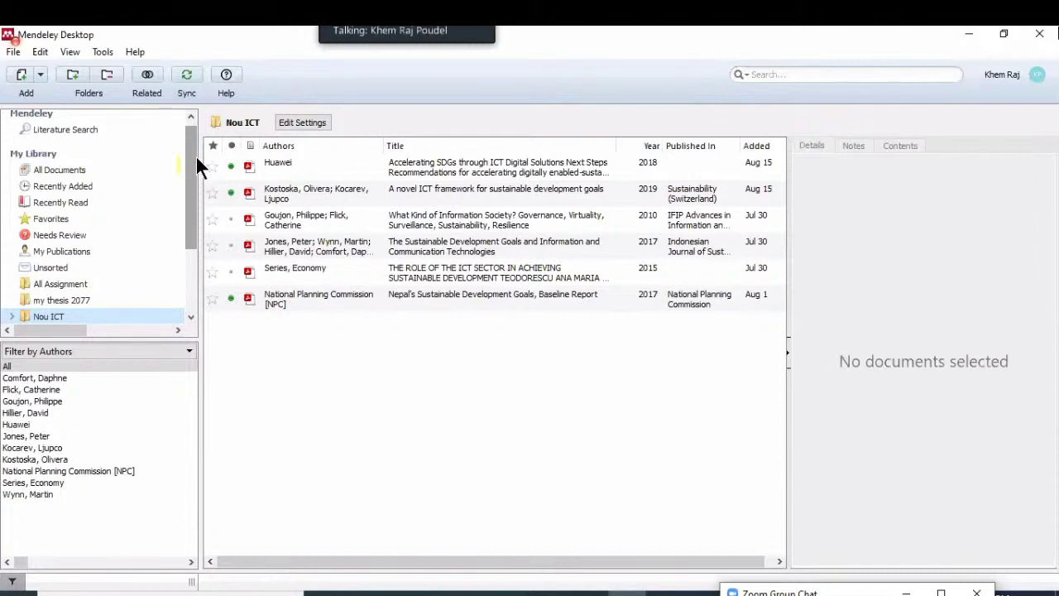
left_click(84, 316)
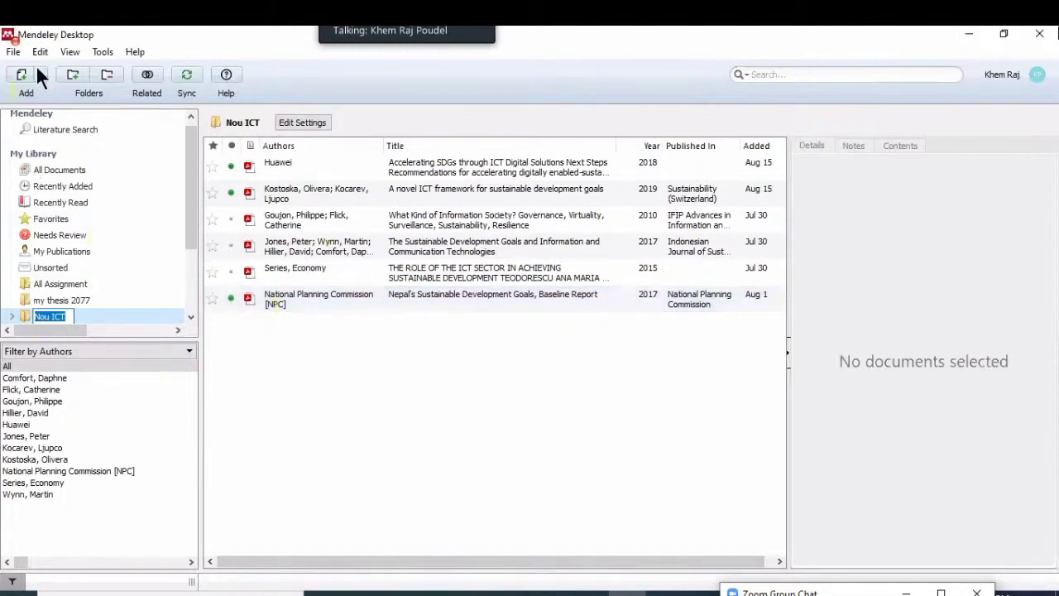
left_click(38, 66)
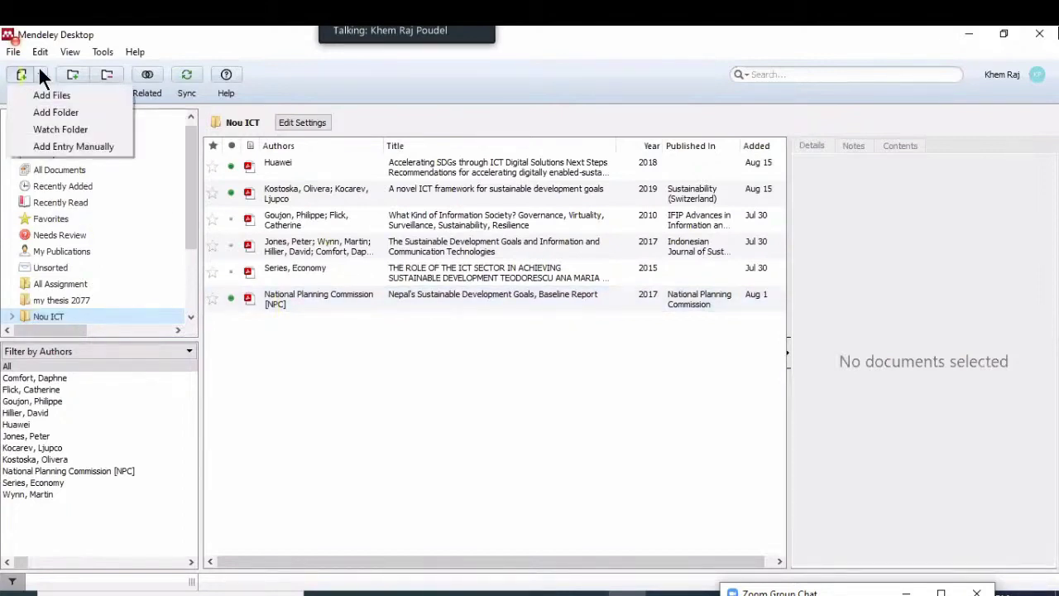
left_click(454, 384)
right_click(455, 383)
left_click(482, 390)
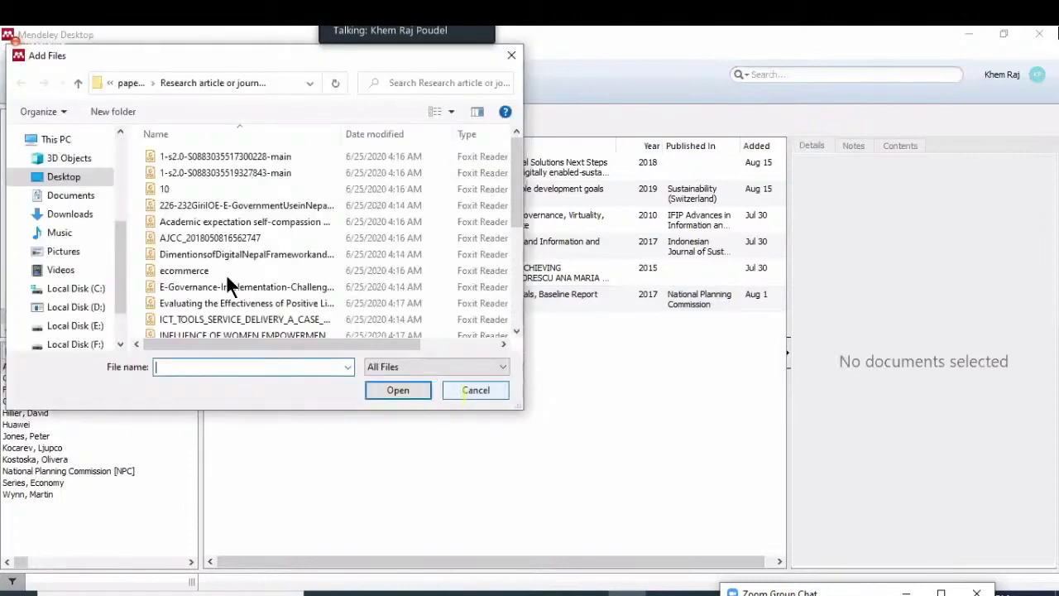
scroll(219, 252, "down", 3)
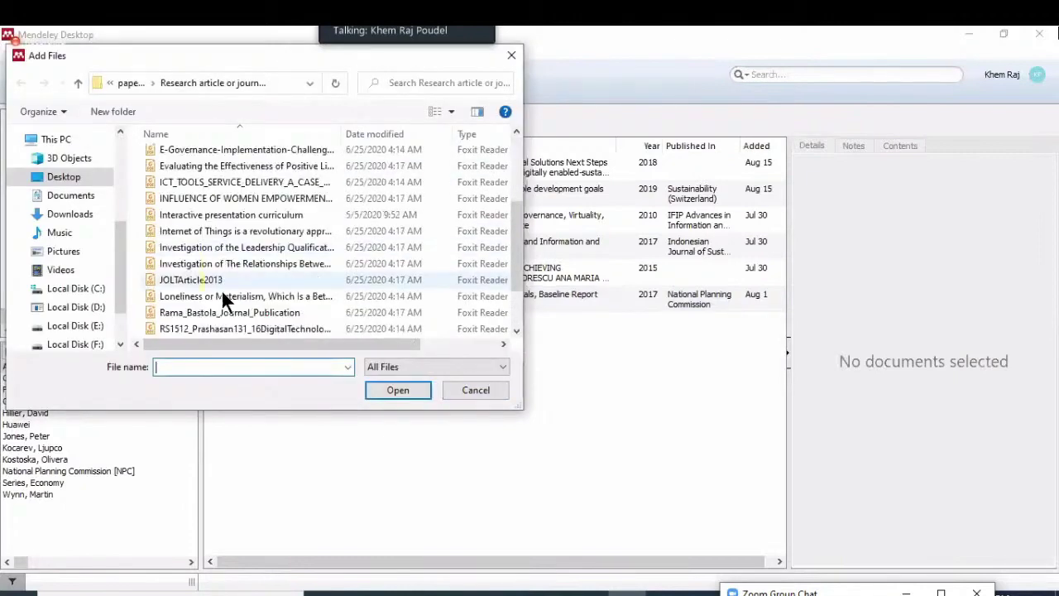
scroll(221, 289, "down", 1)
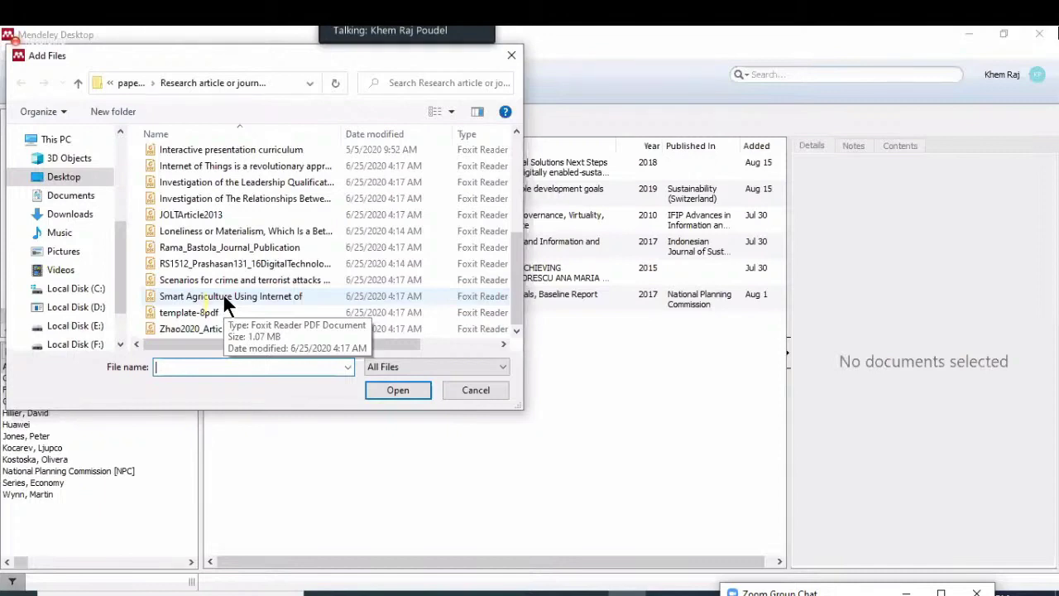
left_click(223, 295)
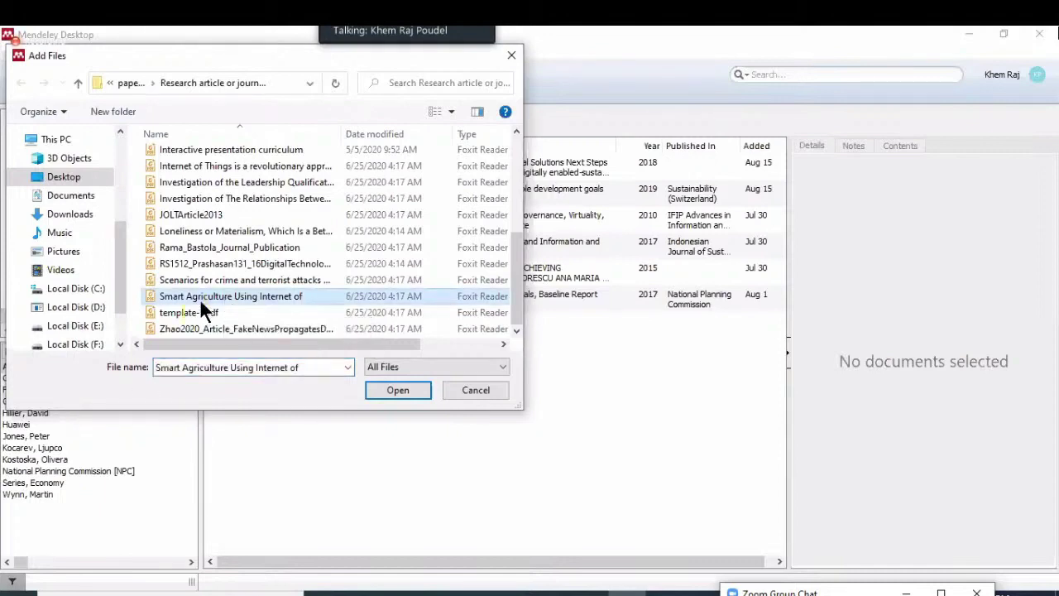
left_click(404, 391)
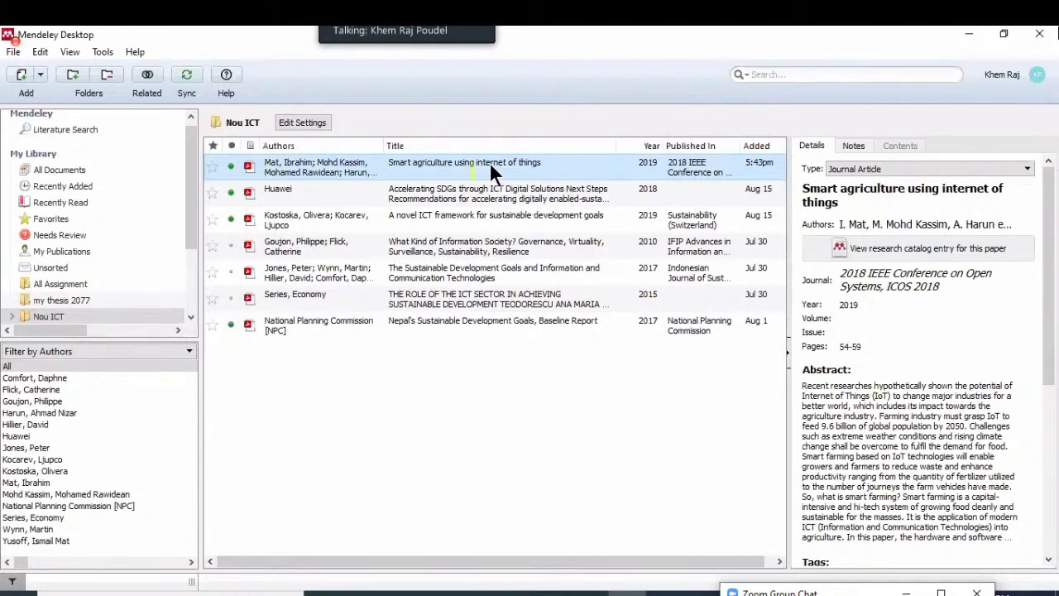
Open the Smart agriculture paper's PDF in a reading tab and scroll through to page 2 of 6
double_click(489, 161)
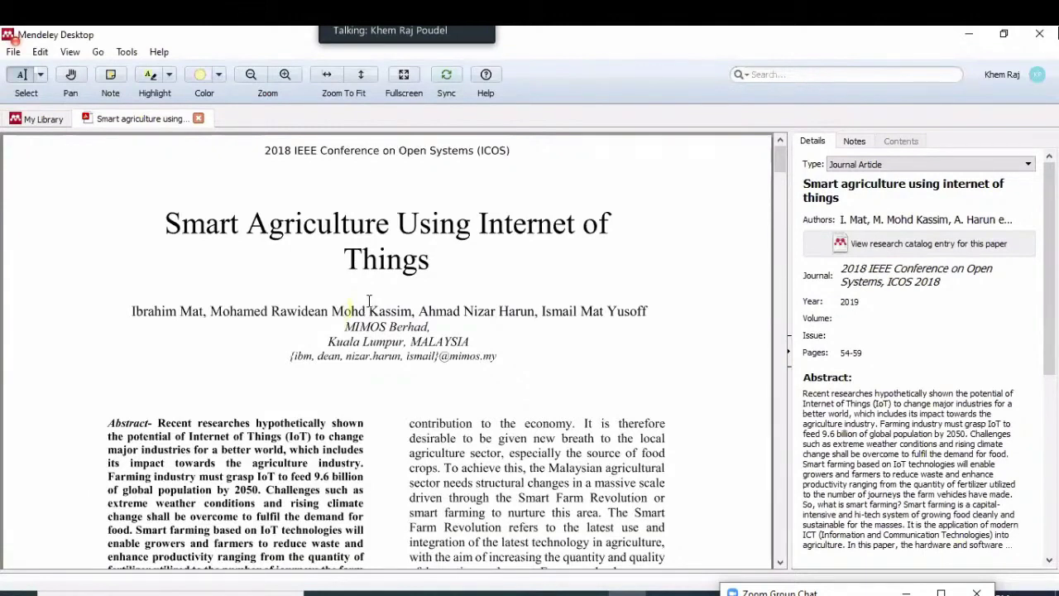
scroll(344, 304, "down", 3)
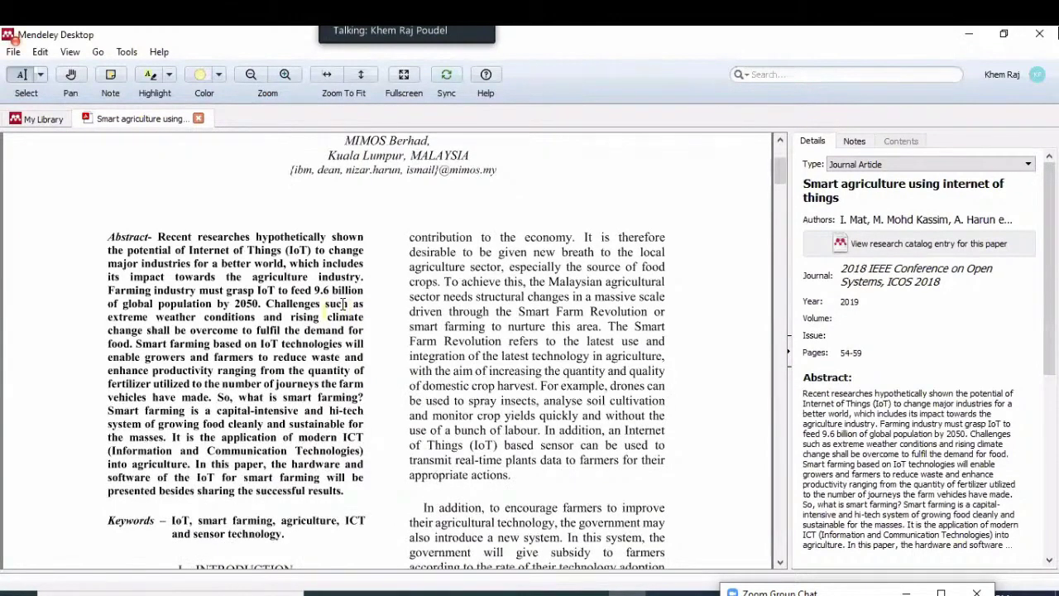
scroll(344, 304, "down", 3)
scroll(162, 303, "down", 2)
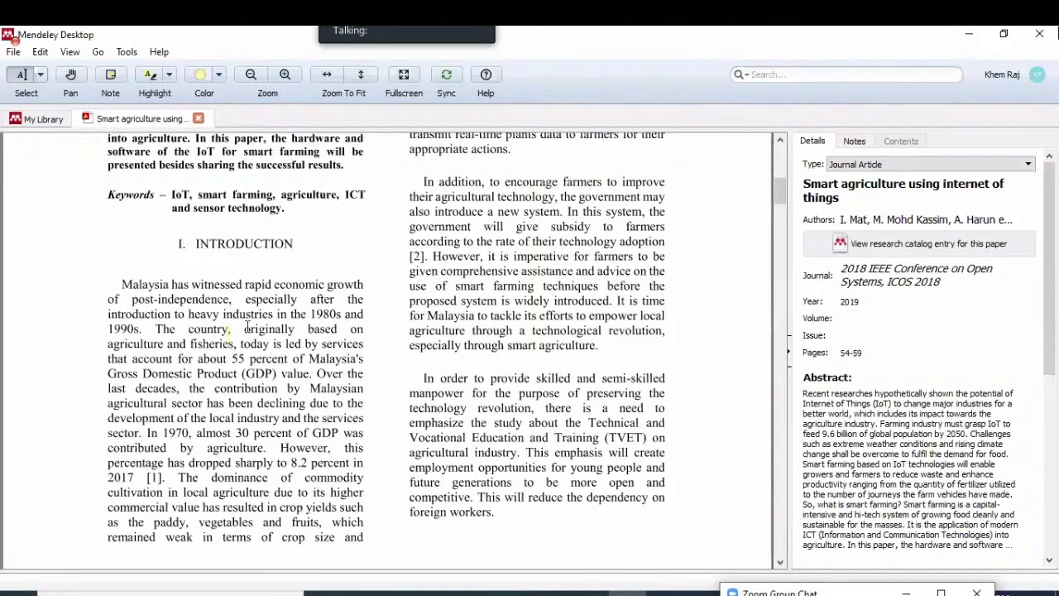
scroll(231, 319, "up", 3)
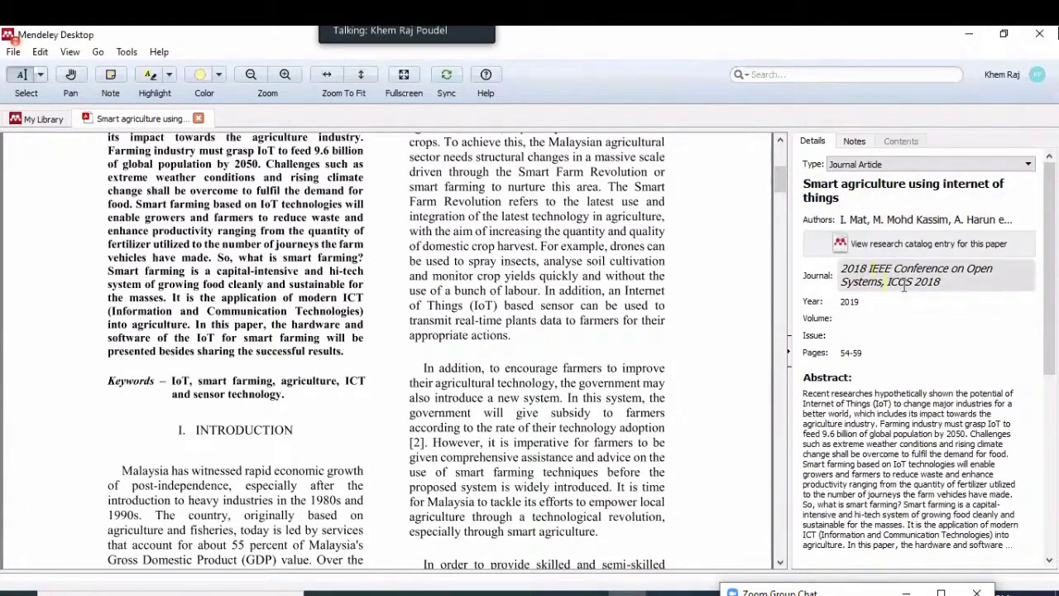
scroll(904, 286, "down", 1)
scroll(904, 285, "down", 3)
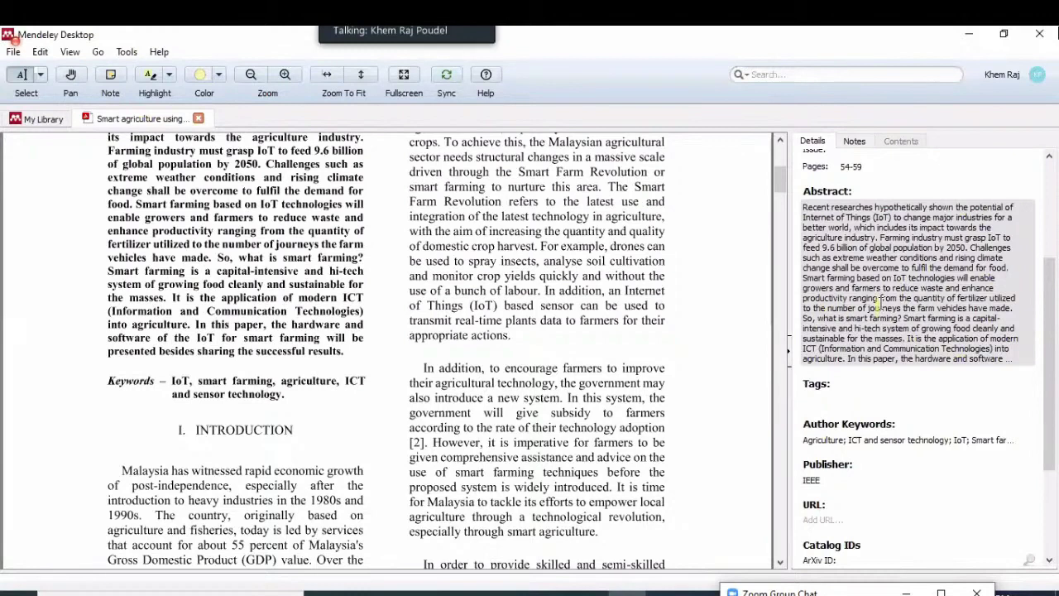
scroll(881, 303, "down", 4)
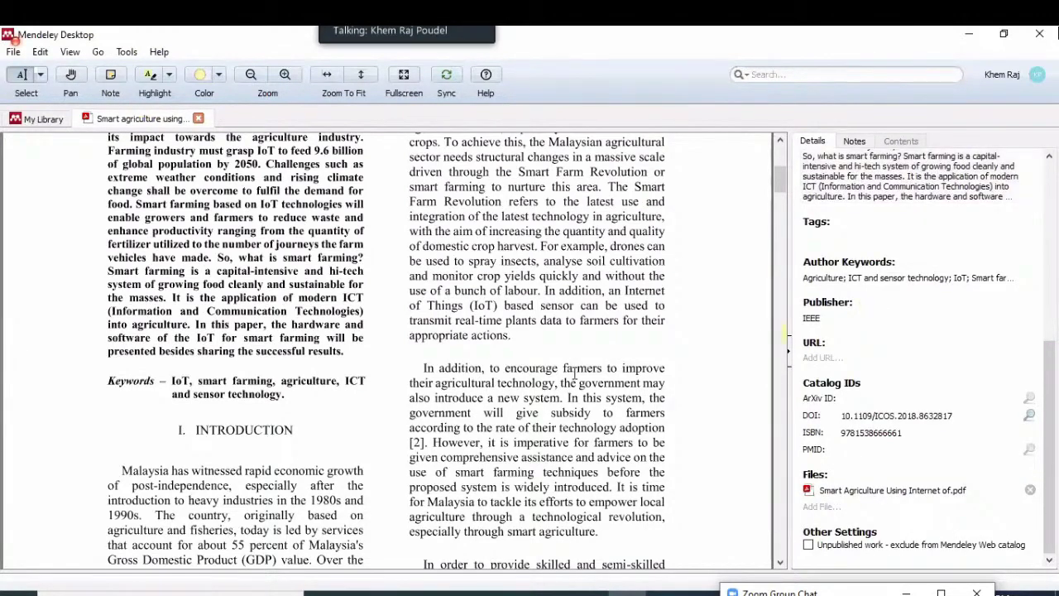
scroll(575, 374, "down", 10)
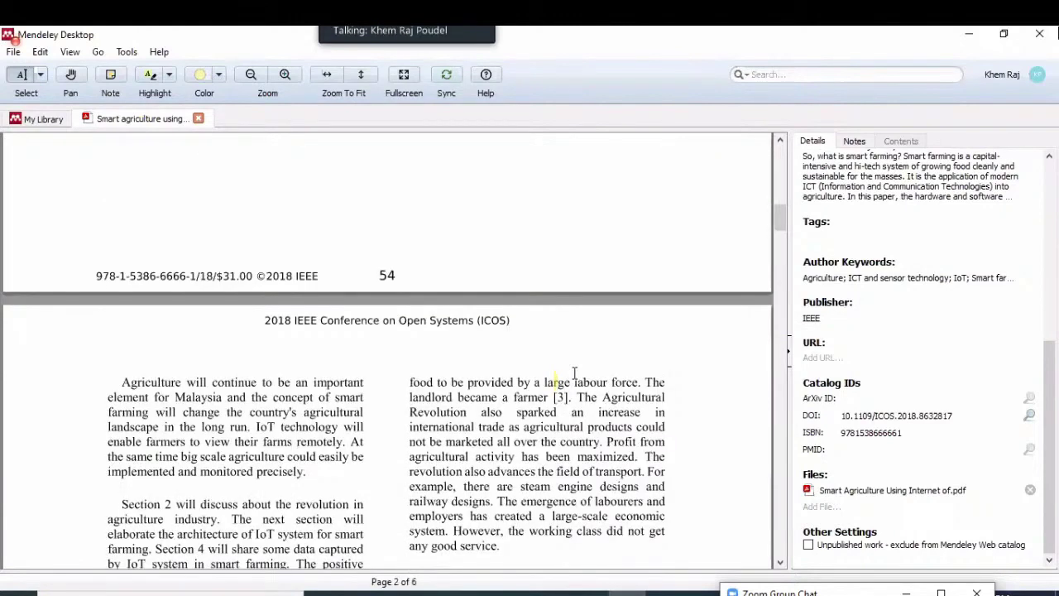
scroll(575, 374, "down", 6)
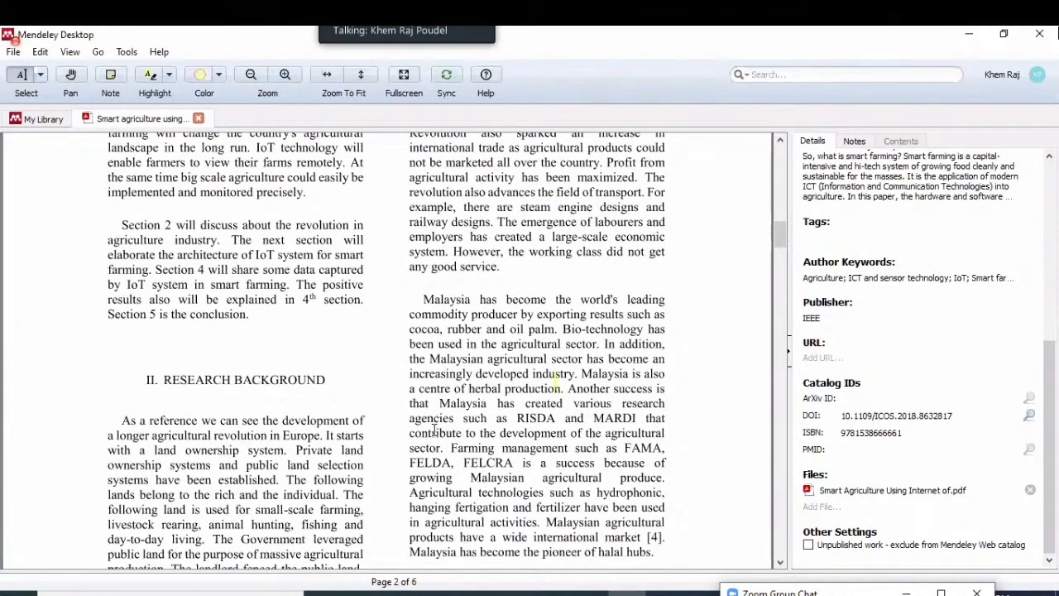
scroll(435, 428, "down", 15)
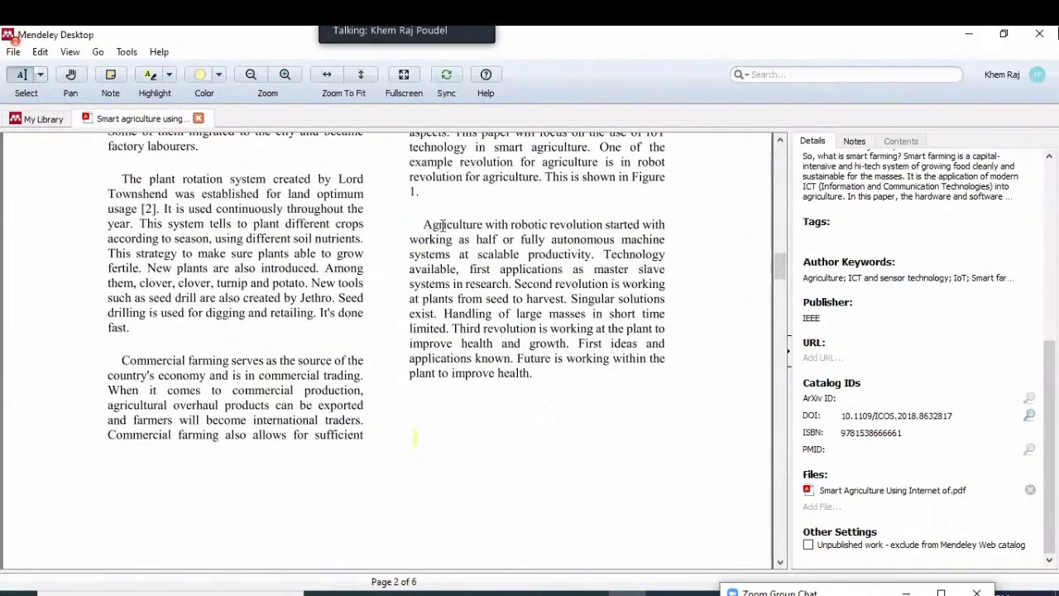
Highlight the 'Agriculture with robotic revolution…productivity.' passage in the PDF, then minimize Mendeley
left_click(442, 234)
left_click_drag(500, 229, 637, 236)
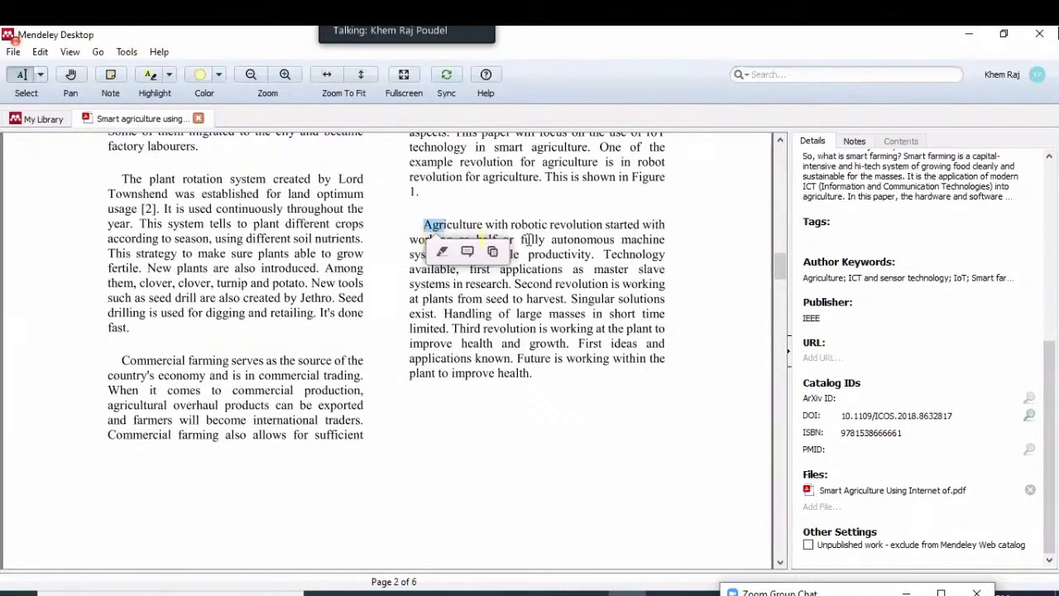
left_click(542, 237)
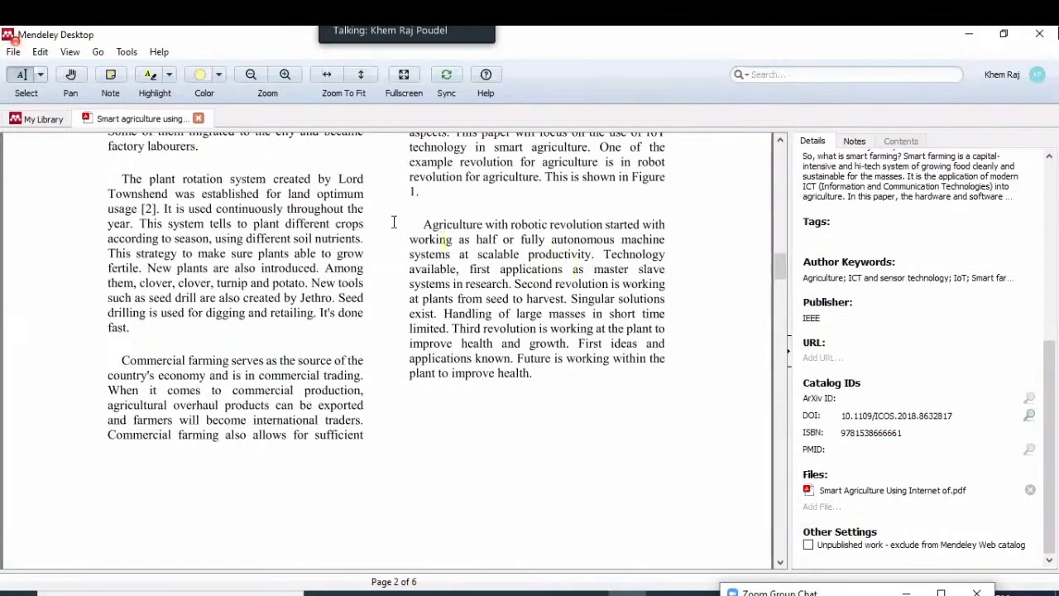
left_click_drag(424, 225, 433, 225)
left_click_drag(588, 265, 592, 259)
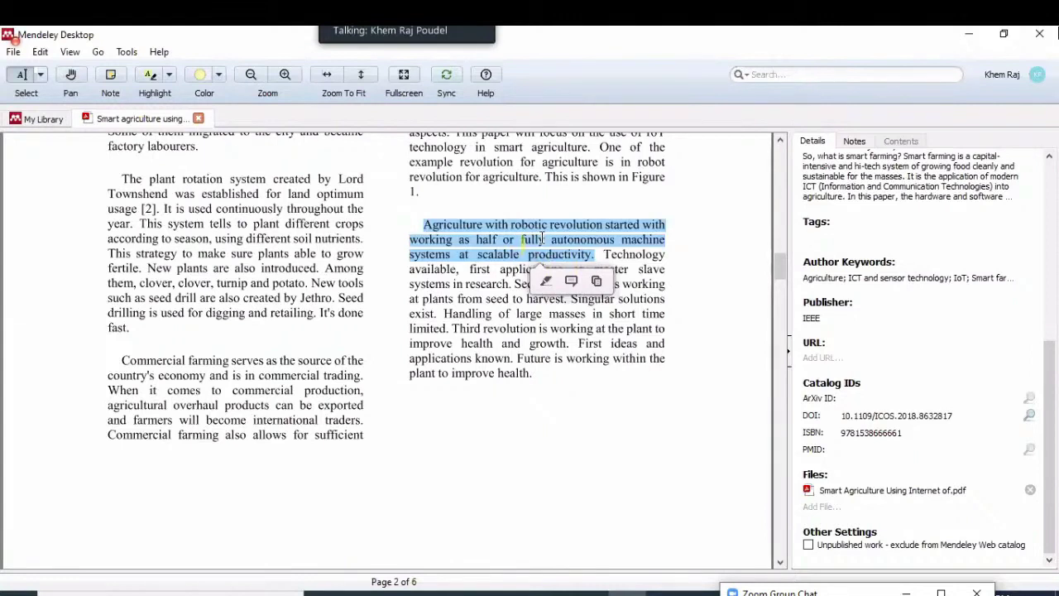
left_click(965, 36)
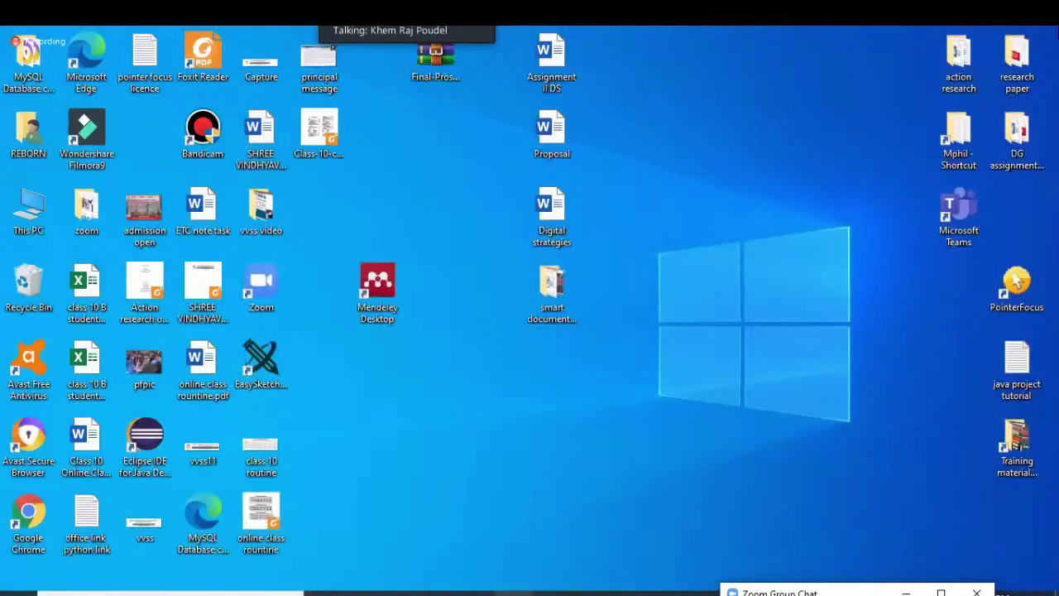
In the Word thesis, add a new line 'According to' below the Objectives paragraph, then show the desktop
left_click(587, 589)
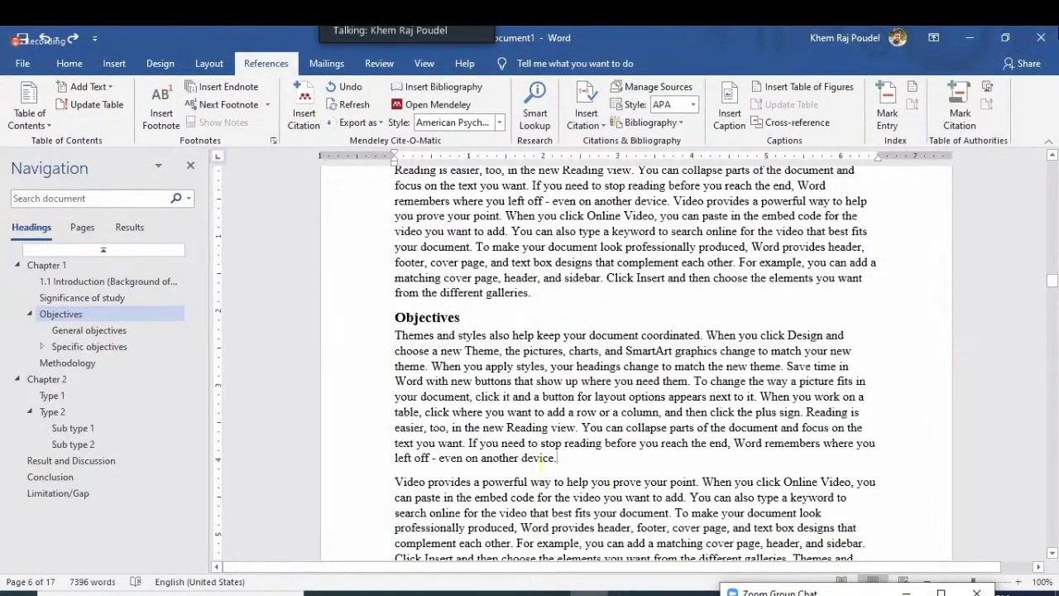
key("Return")
type("according to")
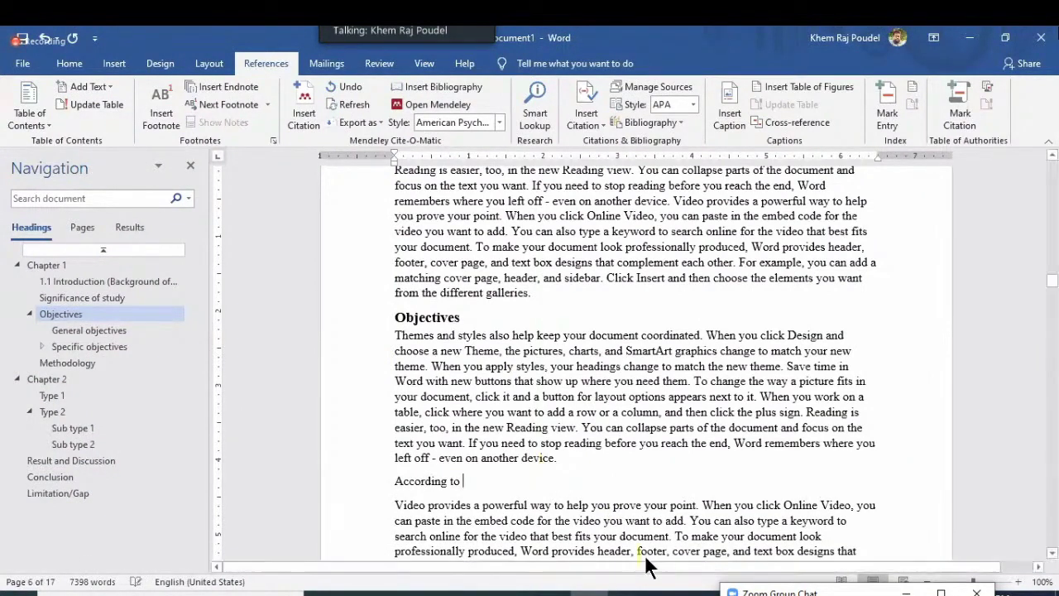
key("super+d")
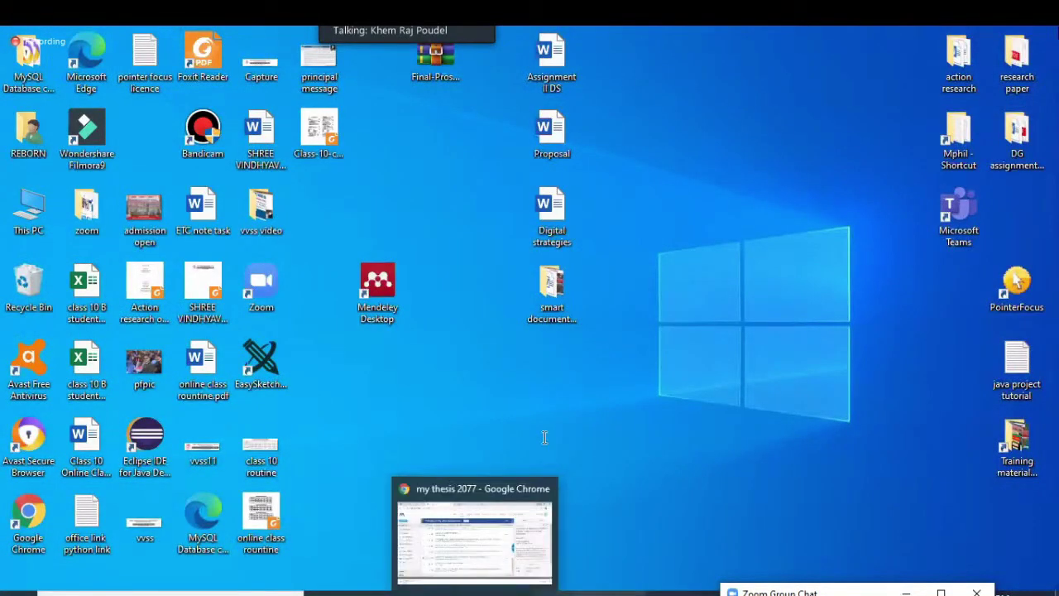
Copy the paper's four author names from Mendeley's Authors field and return to Word
left_click(631, 589)
scroll(855, 255, "up", 5)
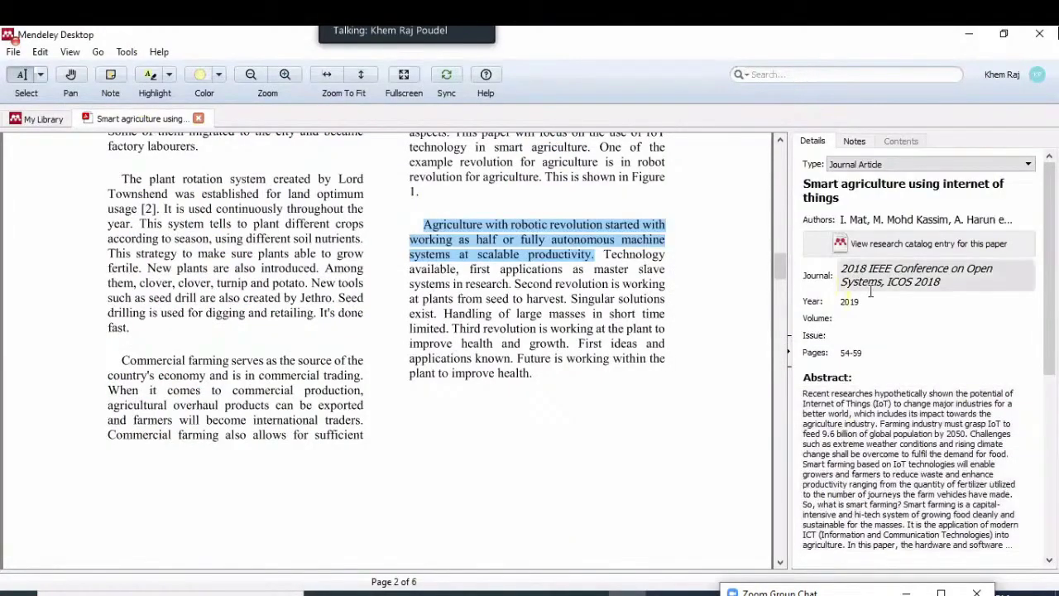
left_click(880, 220)
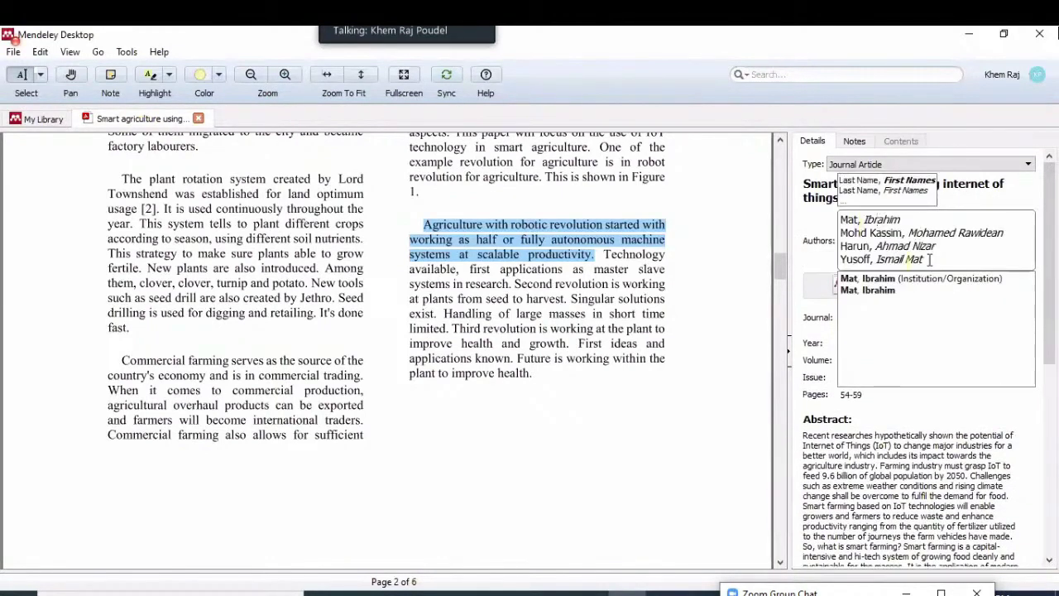
left_click_drag(928, 259, 842, 220)
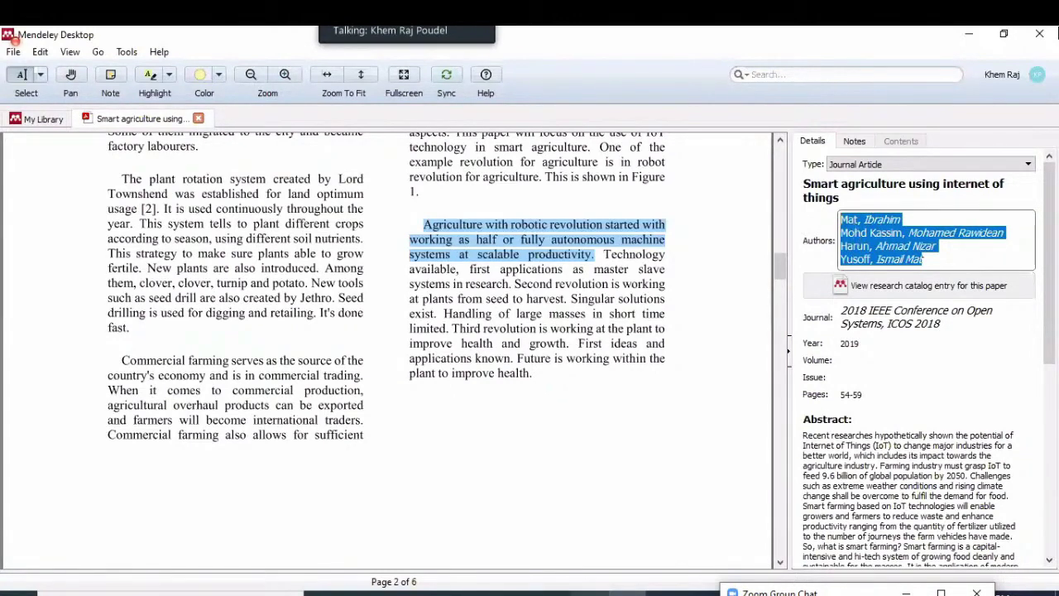
key("alt+Tab")
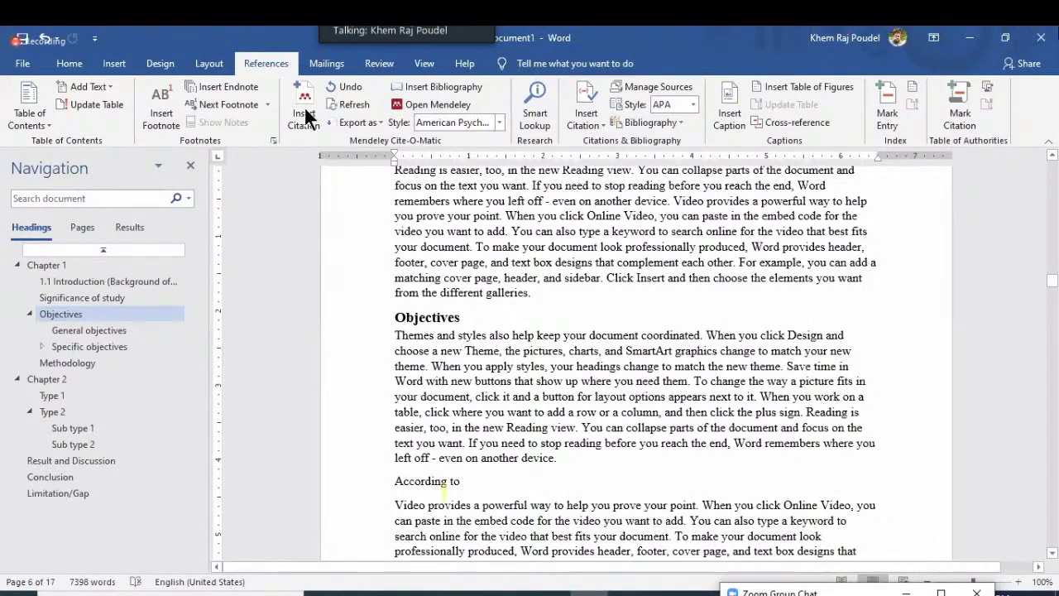
Insert the (Mat et al., 2019) citation by searching the pasted author names, then type 'Use of robotics in agriculture'
left_click(304, 105)
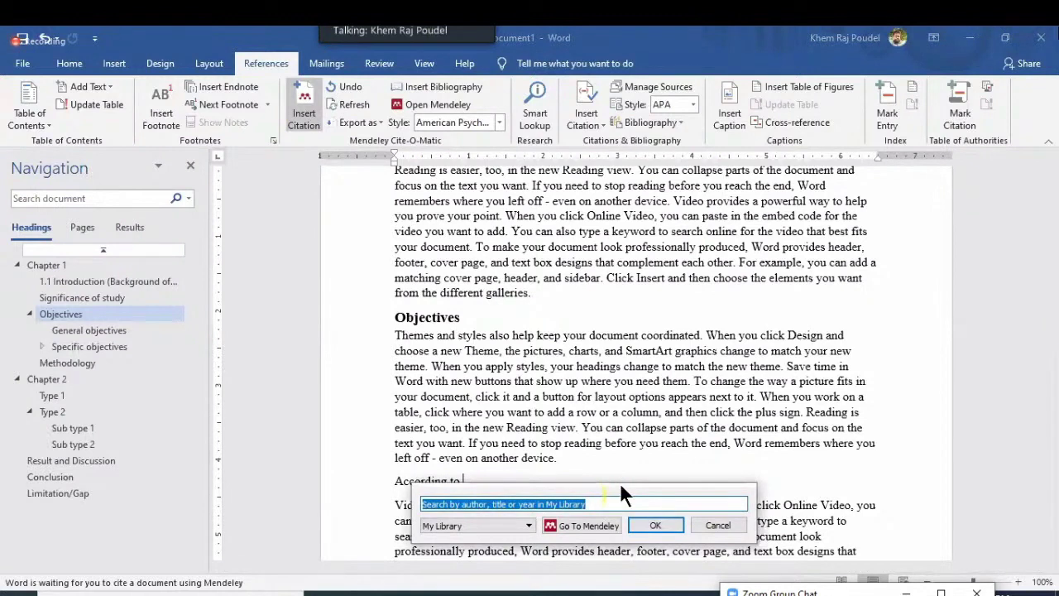
left_click_drag(620, 483, 565, 184)
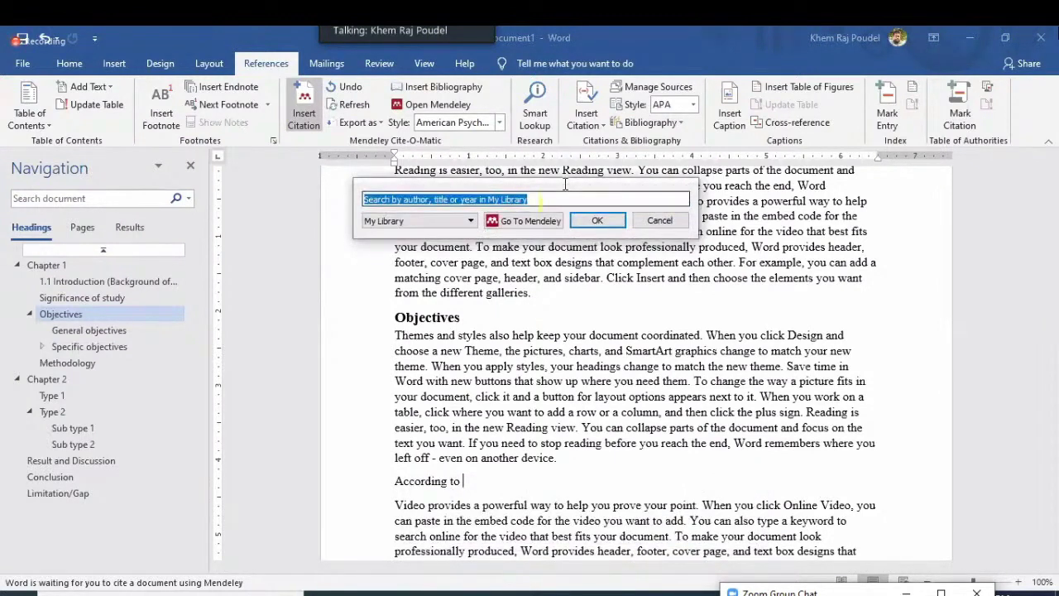
key("ctrl+v")
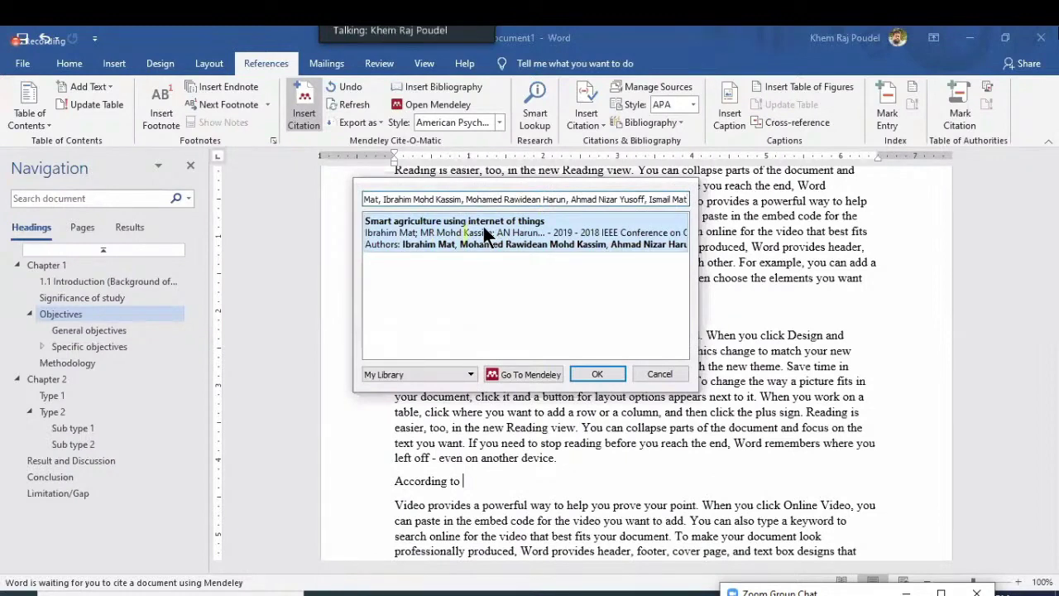
left_click(487, 236)
left_click(610, 227)
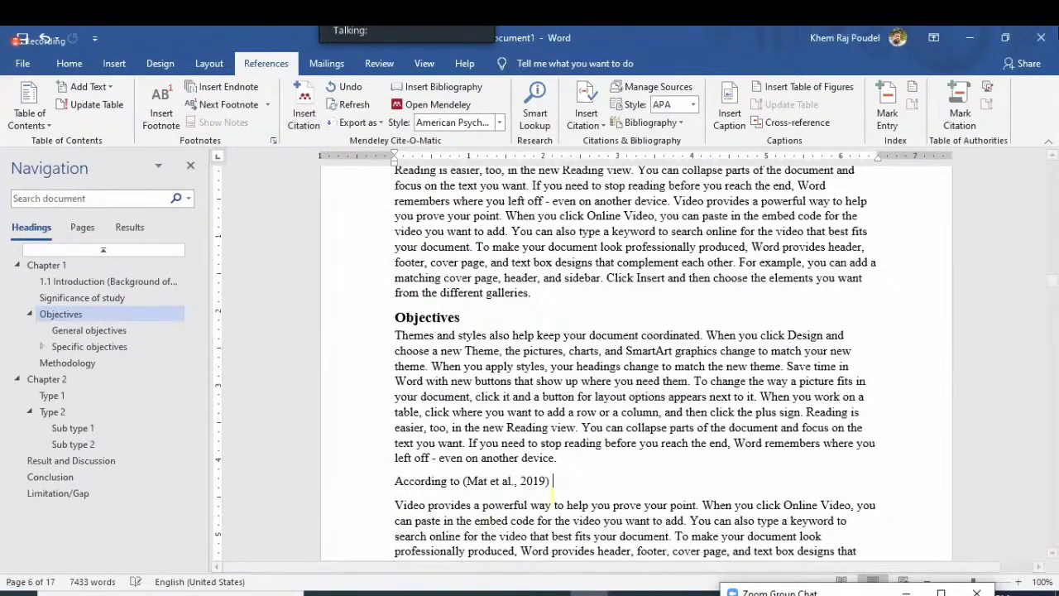
type("Use of roboti")
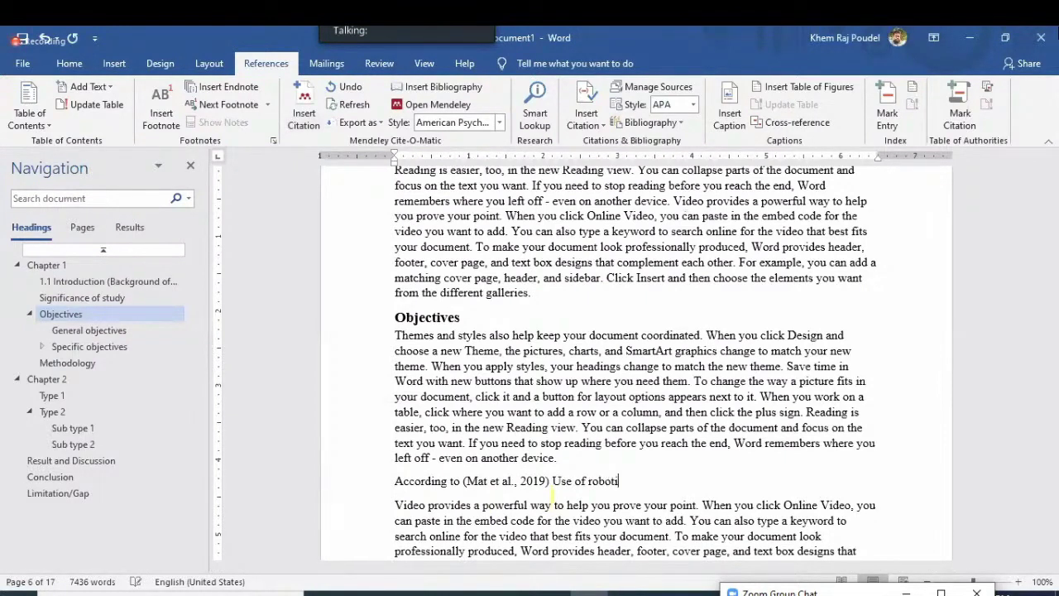
type("cs in agriculture")
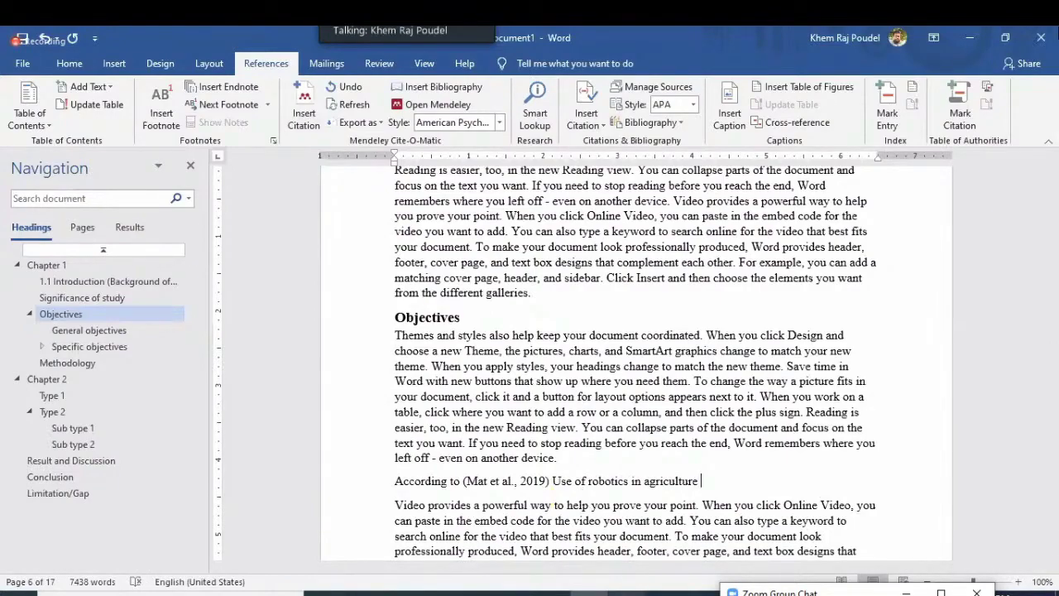
After checking the paper in Mendeley, continue the sentence with 'provide productivity' followed by a row of dots
key("alt+Tab")
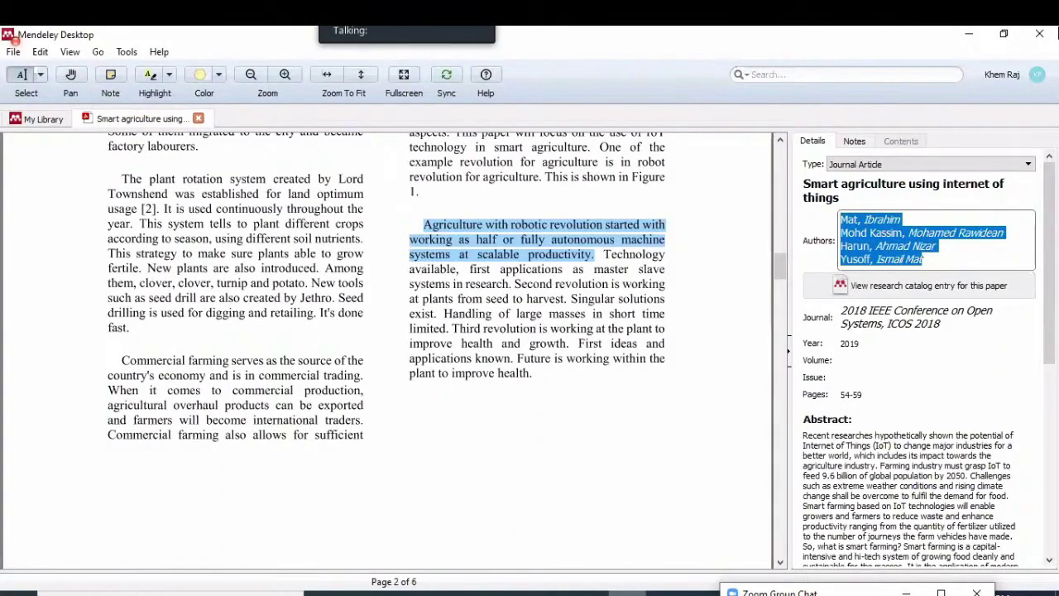
left_click(641, 490)
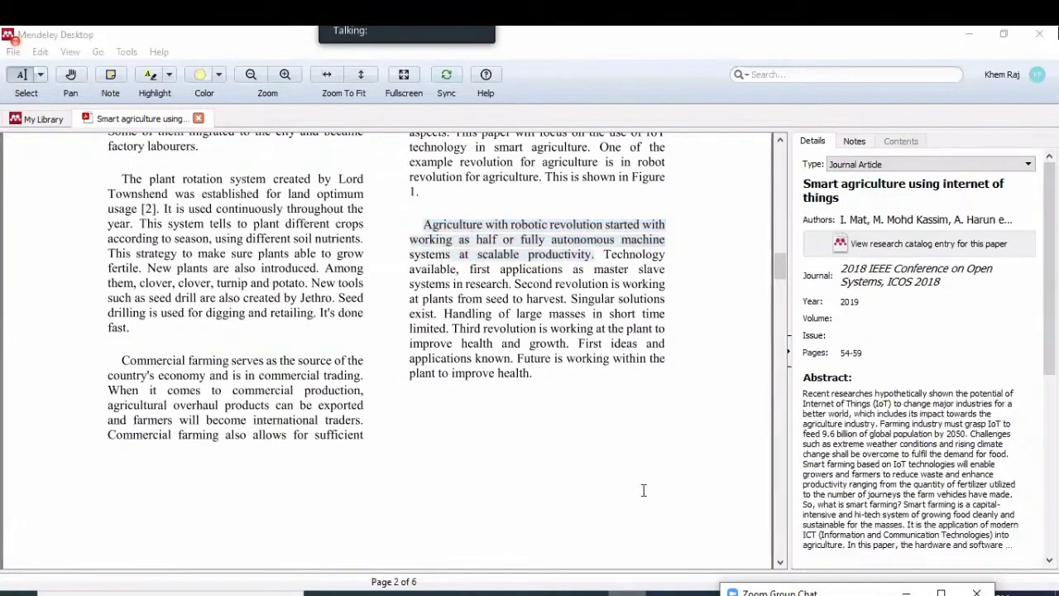
key("alt+Tab")
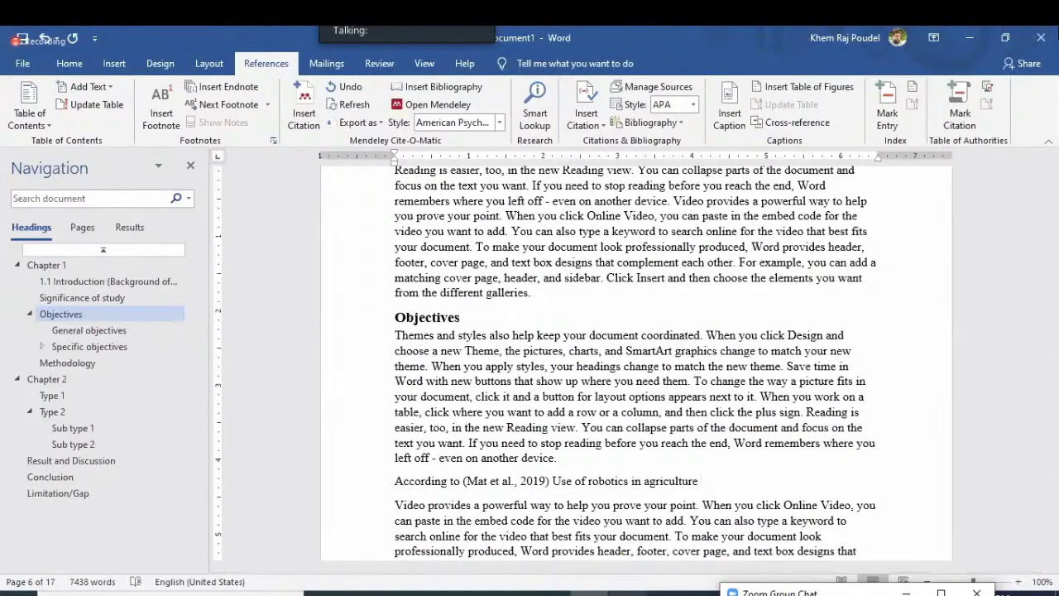
key("alt+Tab")
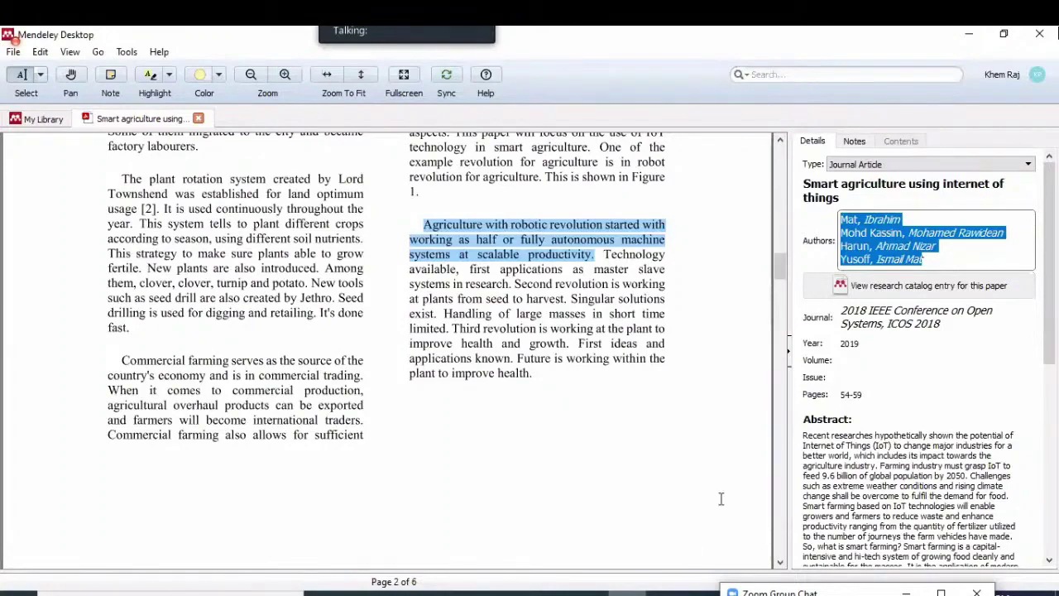
key("alt+Tab")
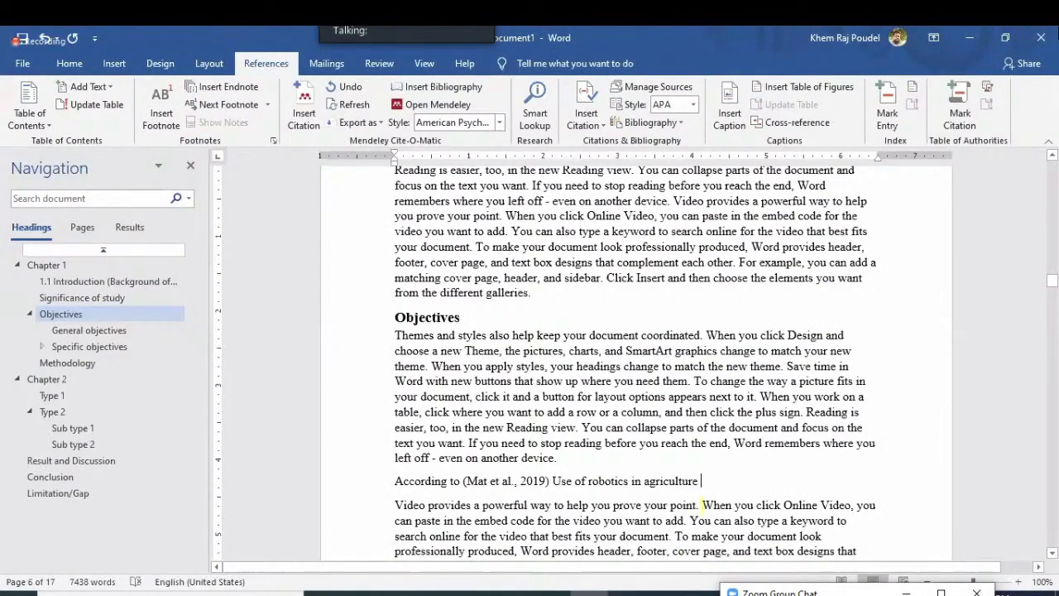
type("provide productivit")
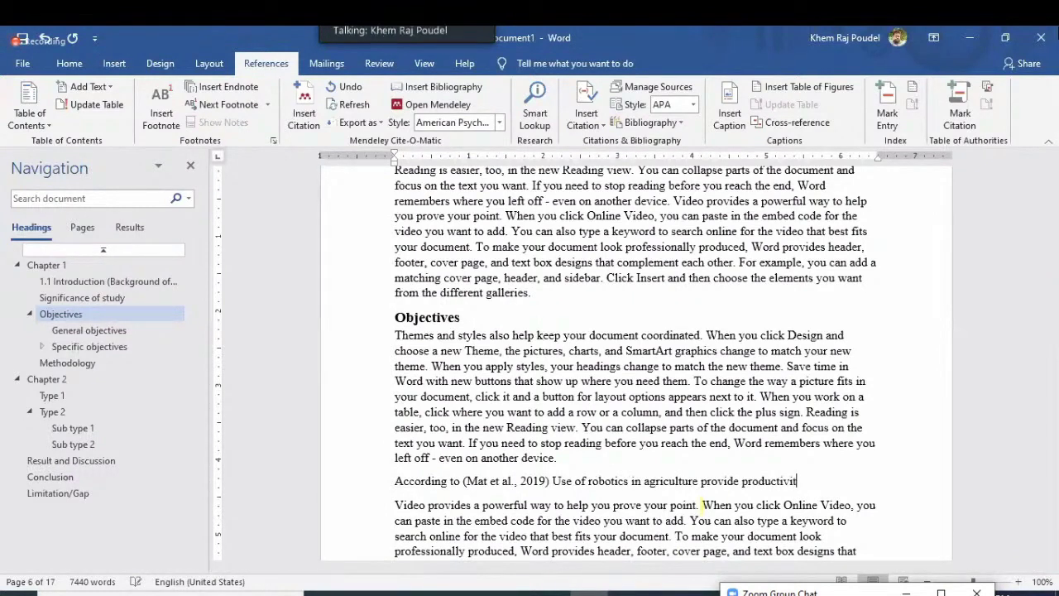
type("y................................")
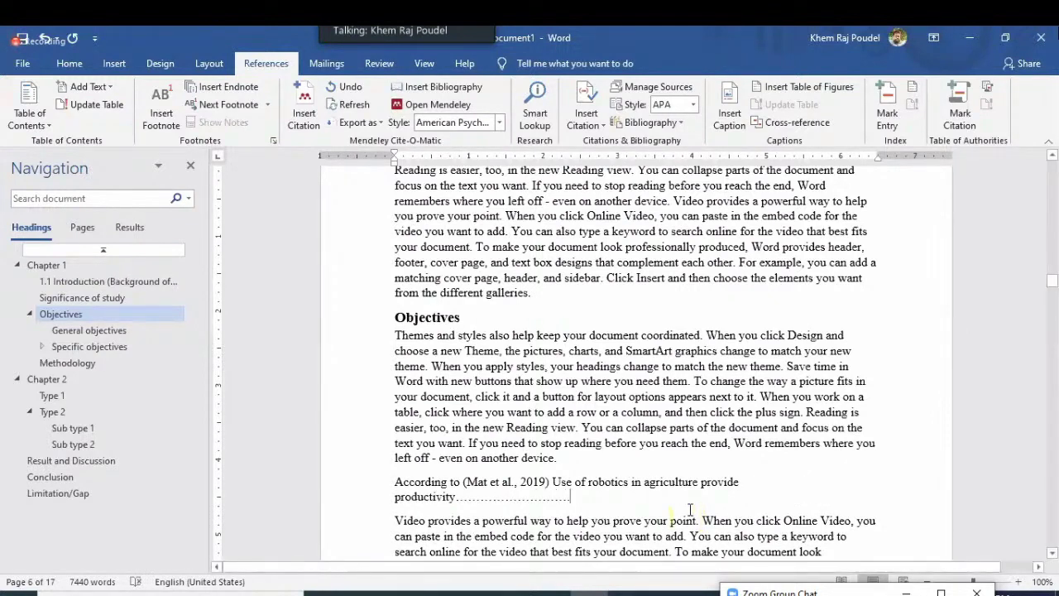
scroll(484, 258, "down", 5)
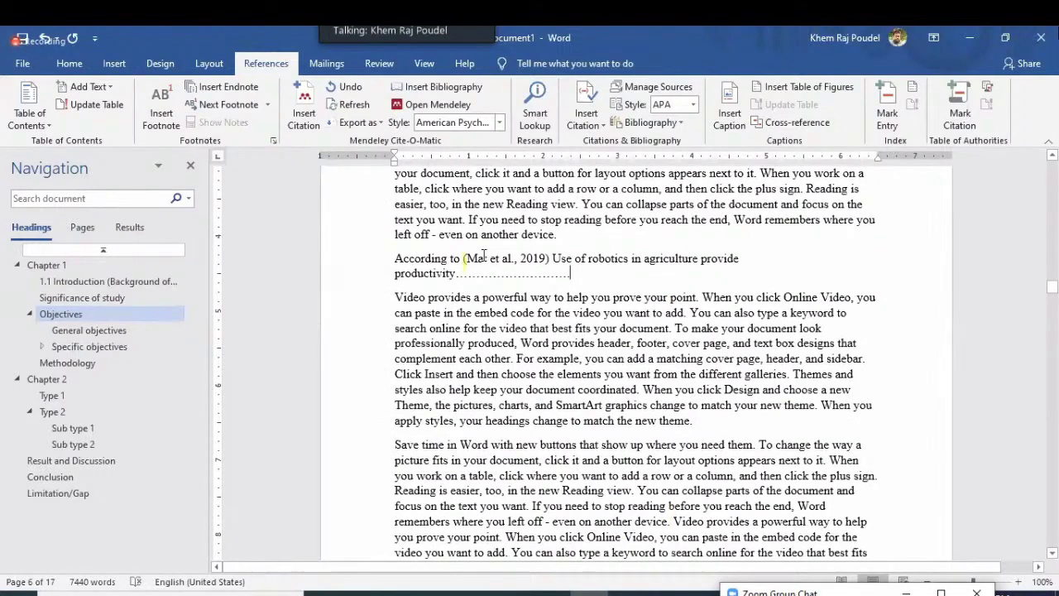
left_click(484, 257)
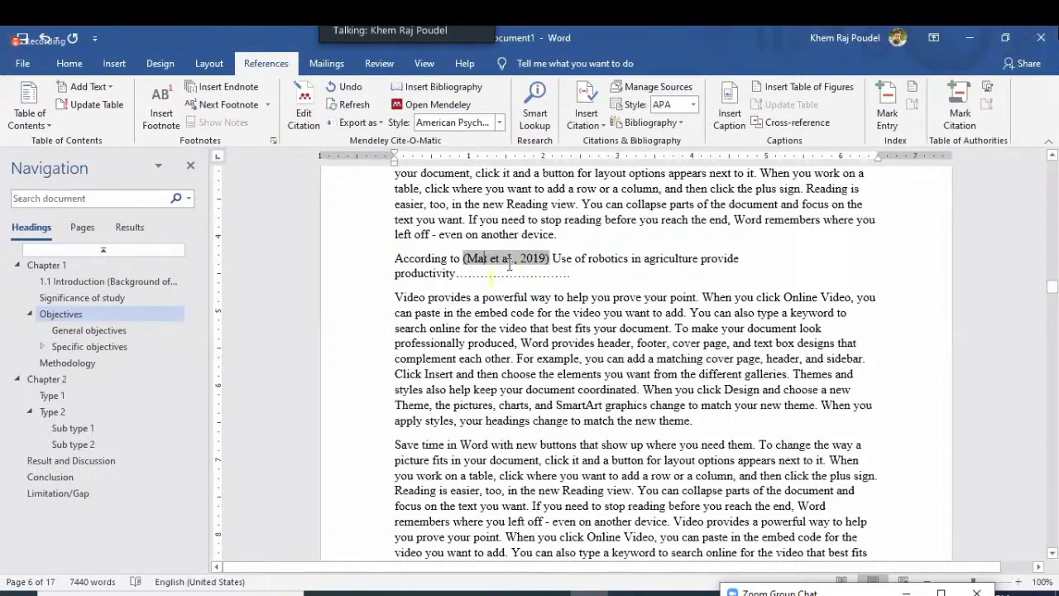
Scroll to the end of the thesis to show the References list
scroll(511, 259, "down", 5)
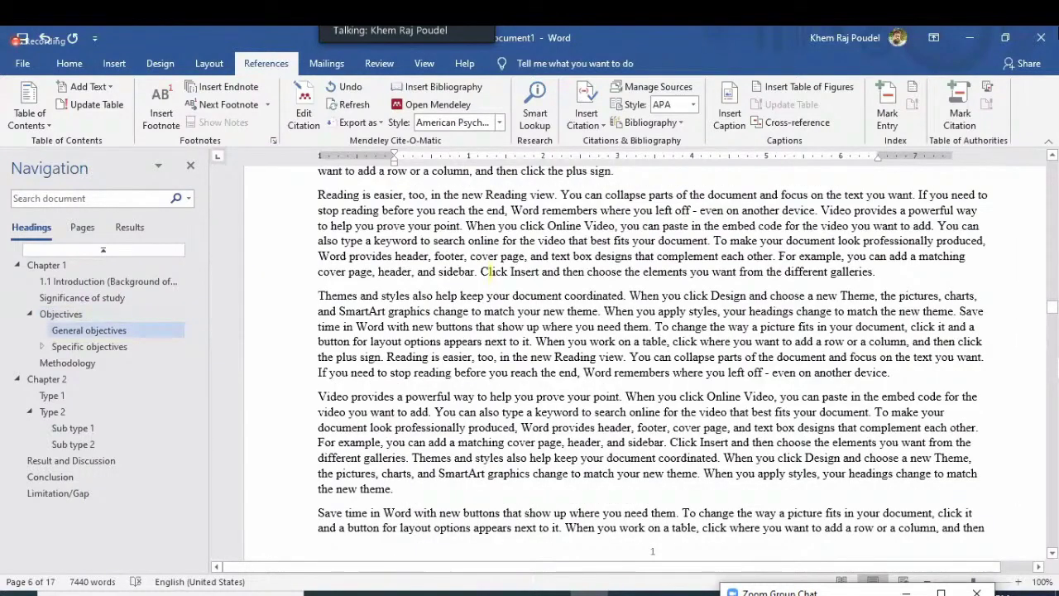
scroll(1057, 319, "down", 6)
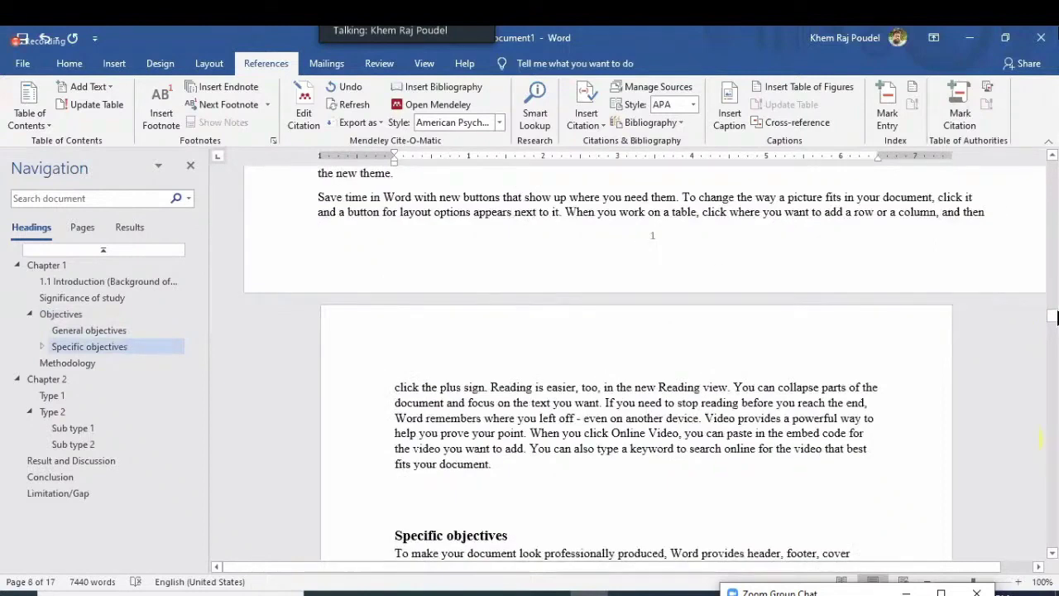
left_click_drag(1048, 319, 1048, 525)
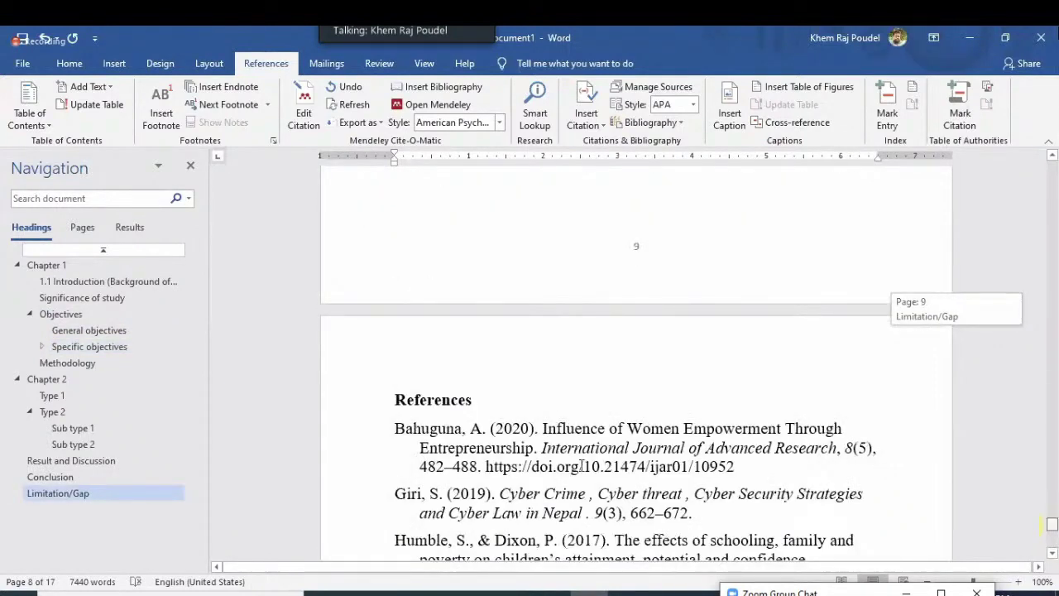
Delete the break after the References heading, then undo it to keep the heading separate
left_click(491, 370)
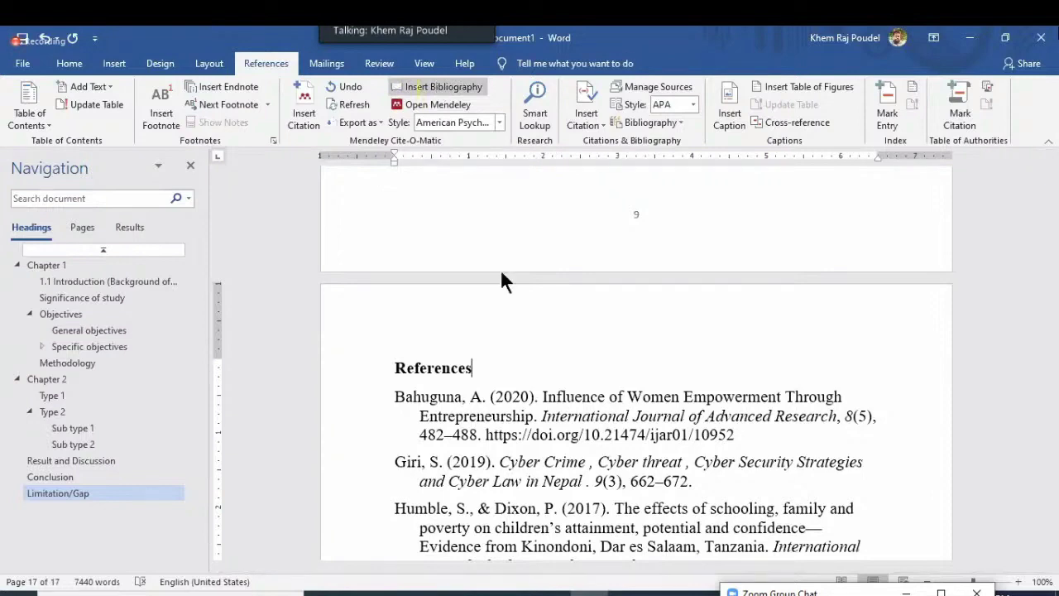
key("Delete")
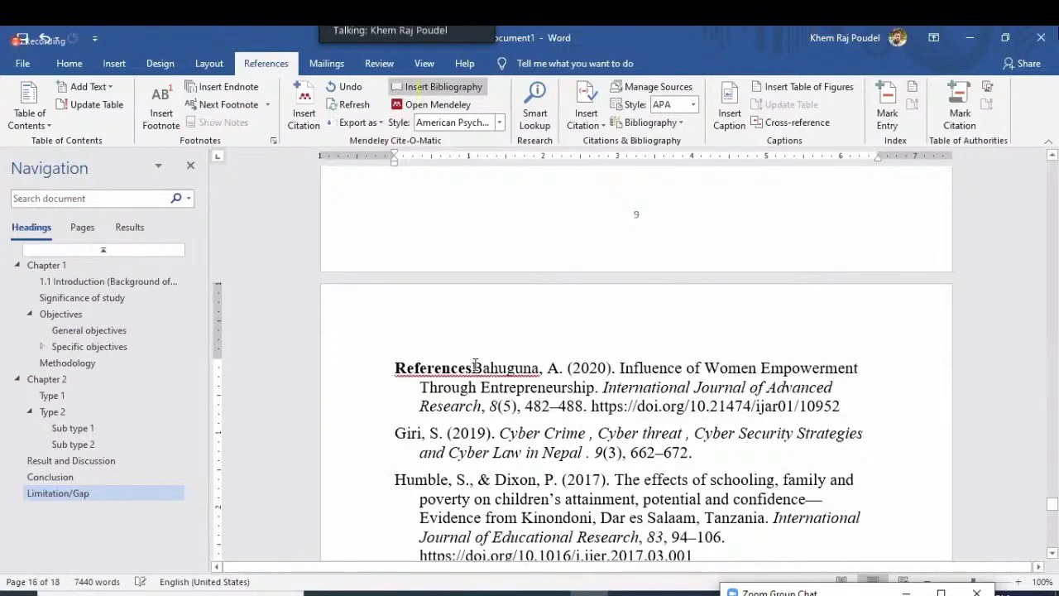
key("ctrl+z")
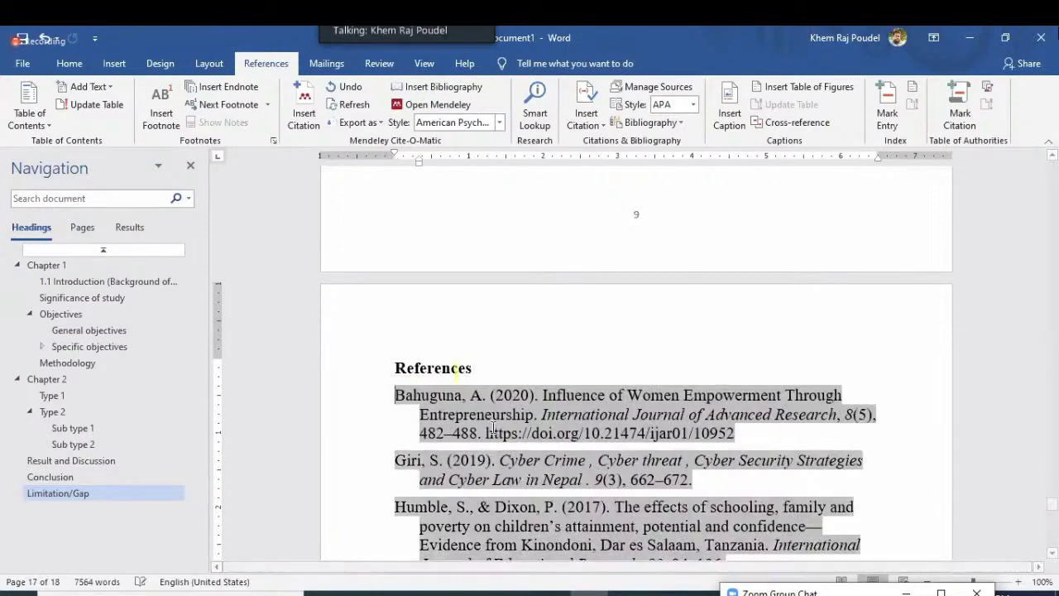
Review the reference entries, including the Niu and Humble references, and scroll back toward the heading
scroll(448, 364, "down", 2)
scroll(447, 364, "down", 4)
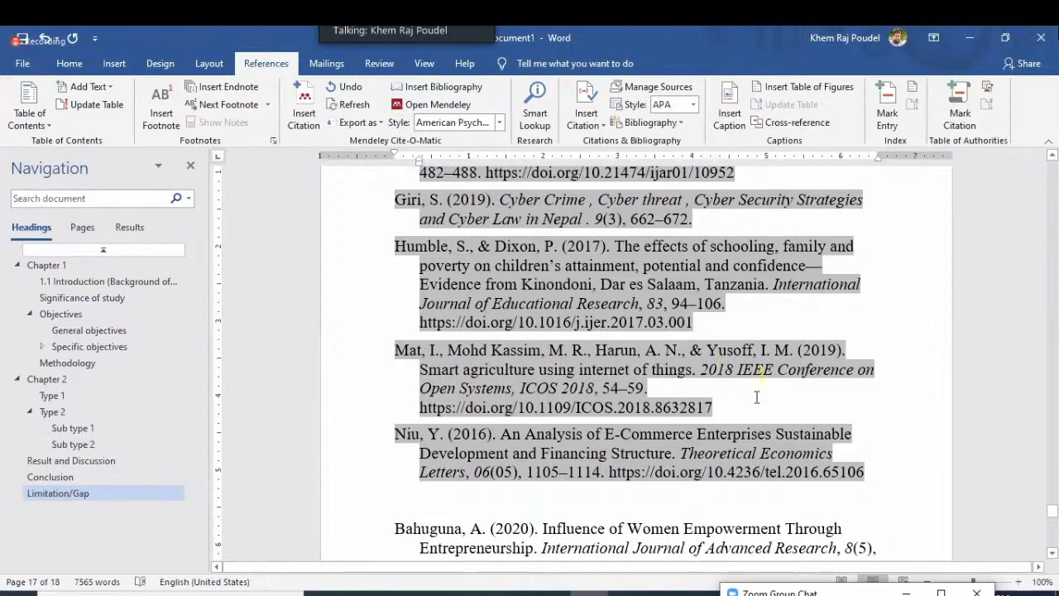
left_click(566, 510)
left_click(729, 284)
double_click(700, 246)
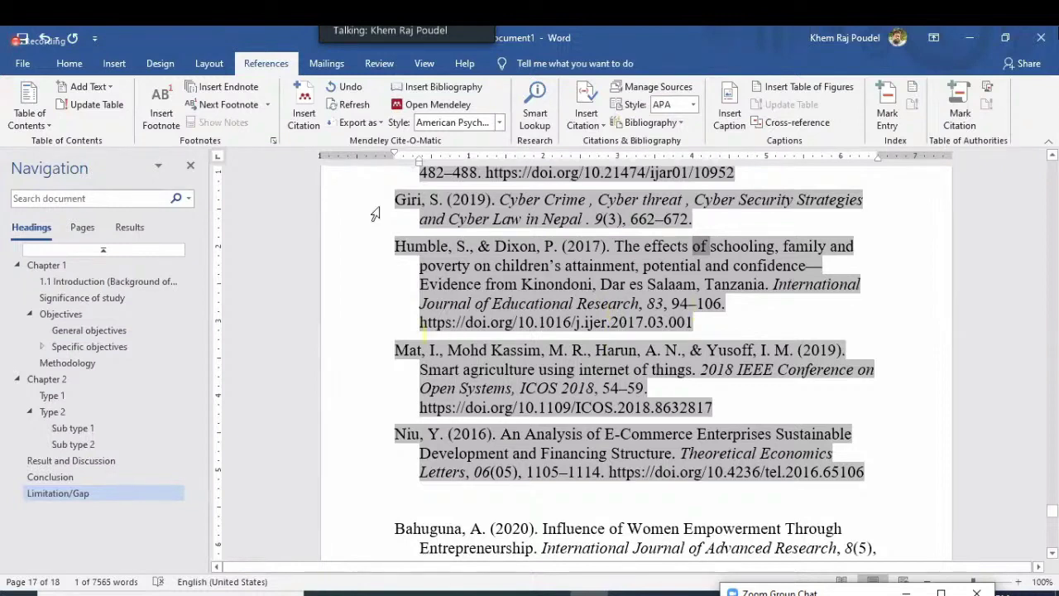
left_click(854, 546)
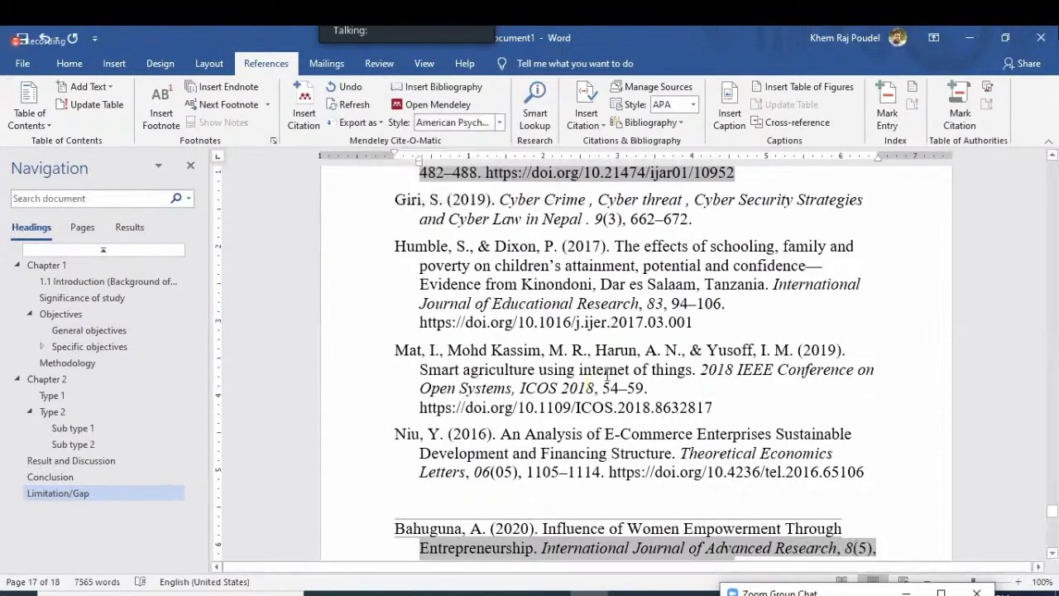
scroll(609, 374, "up", 3)
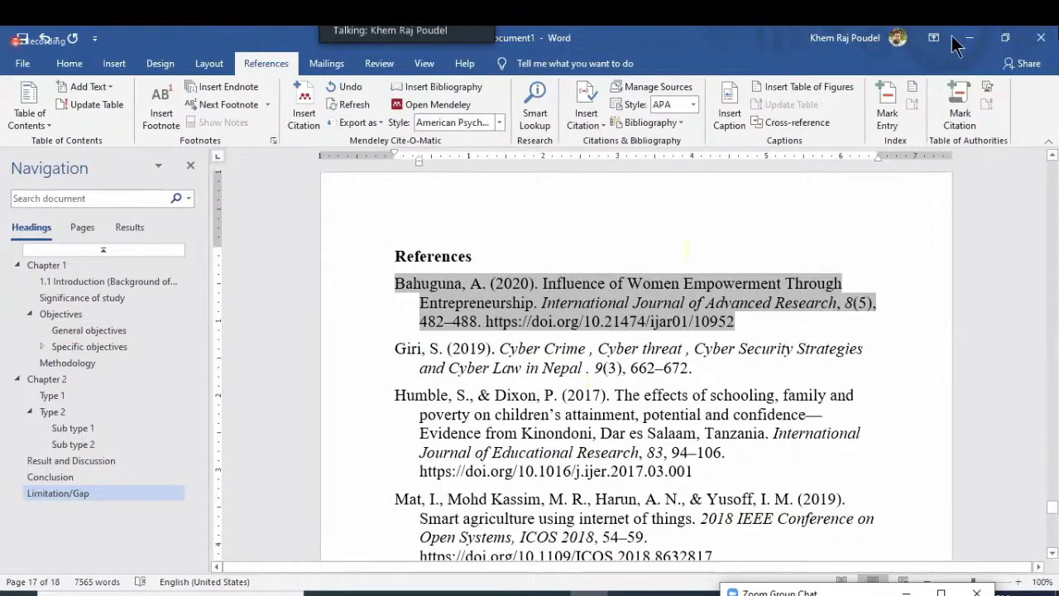
left_click(973, 46)
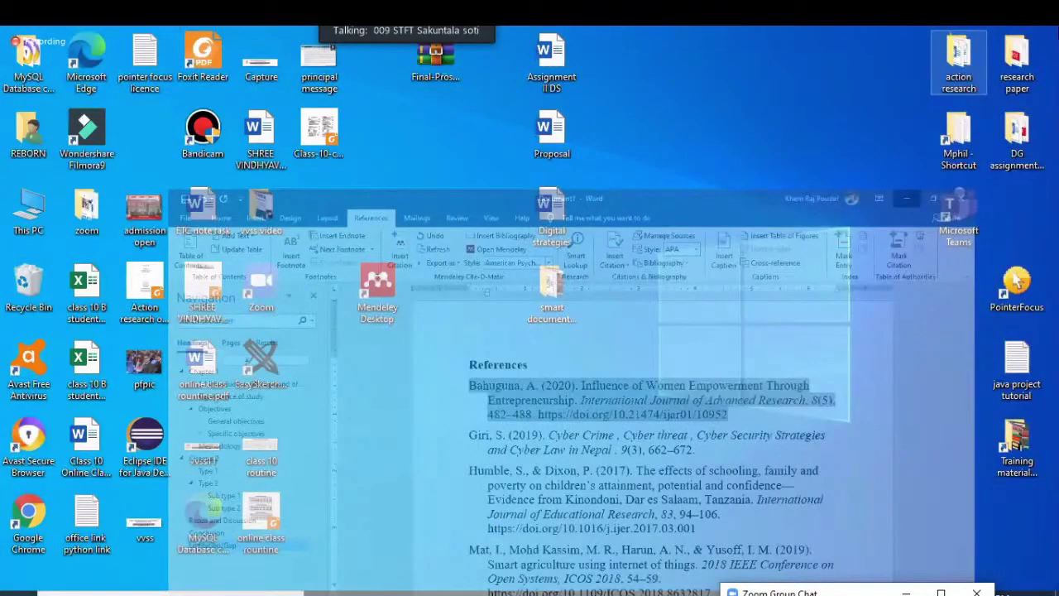
key("alt+Tab")
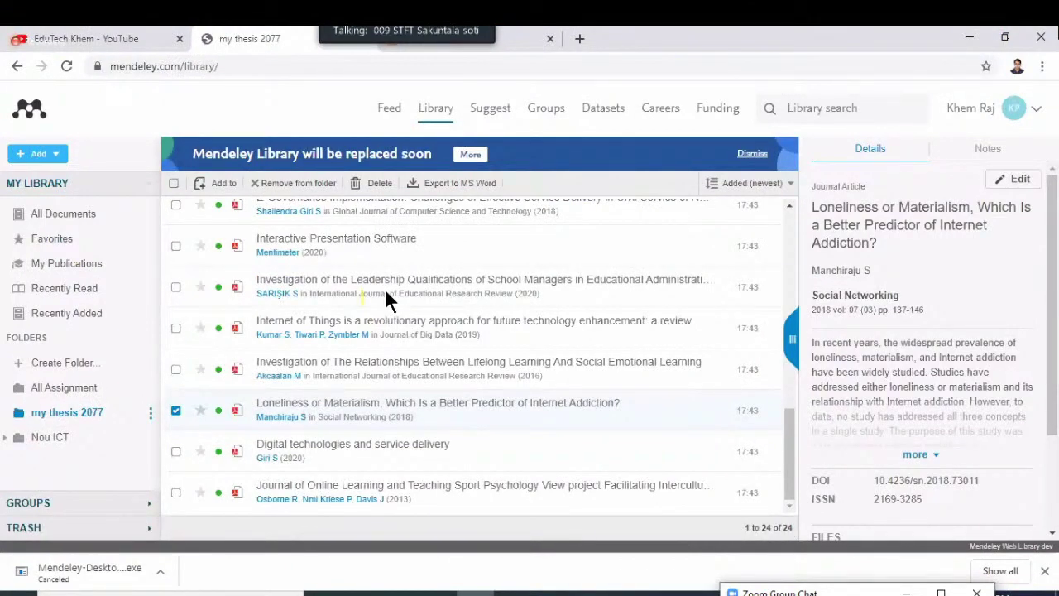
left_click(970, 43)
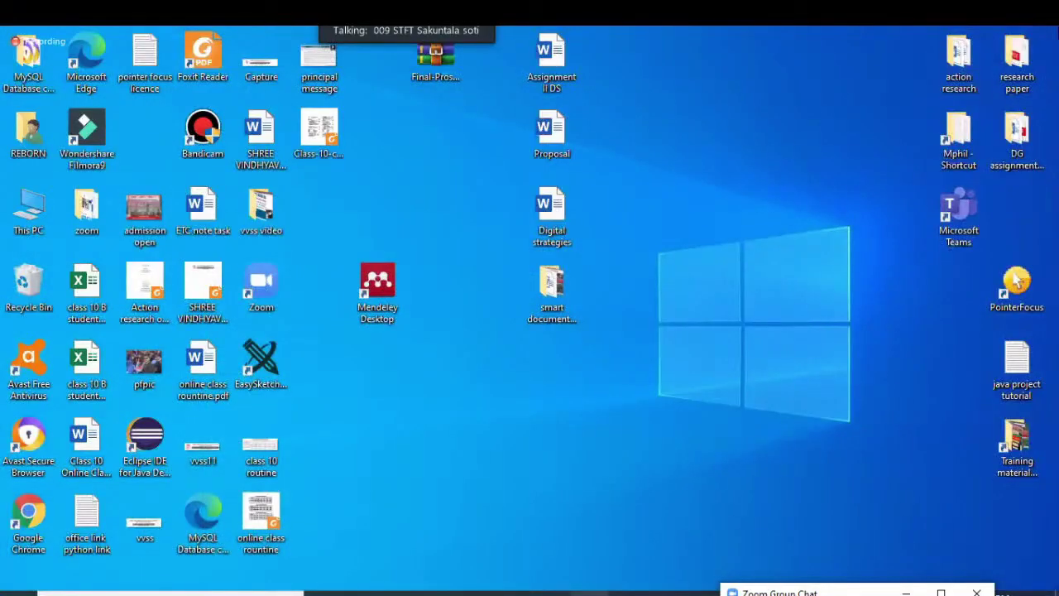
left_click(589, 593)
left_click(639, 374)
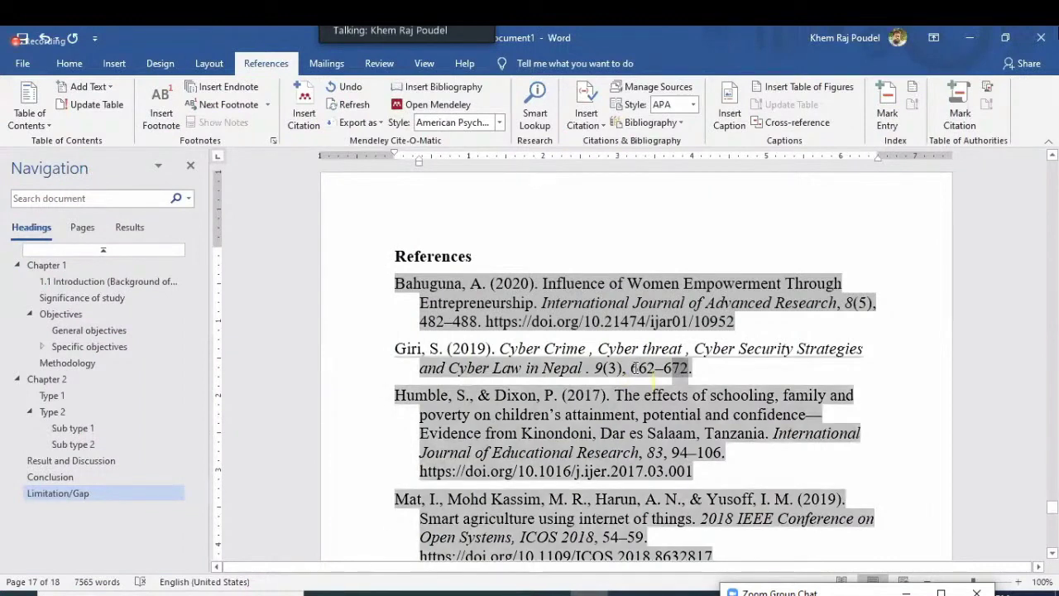
Select text within the Giri entry of the reference list
left_click(705, 370, "shift")
left_click(703, 369)
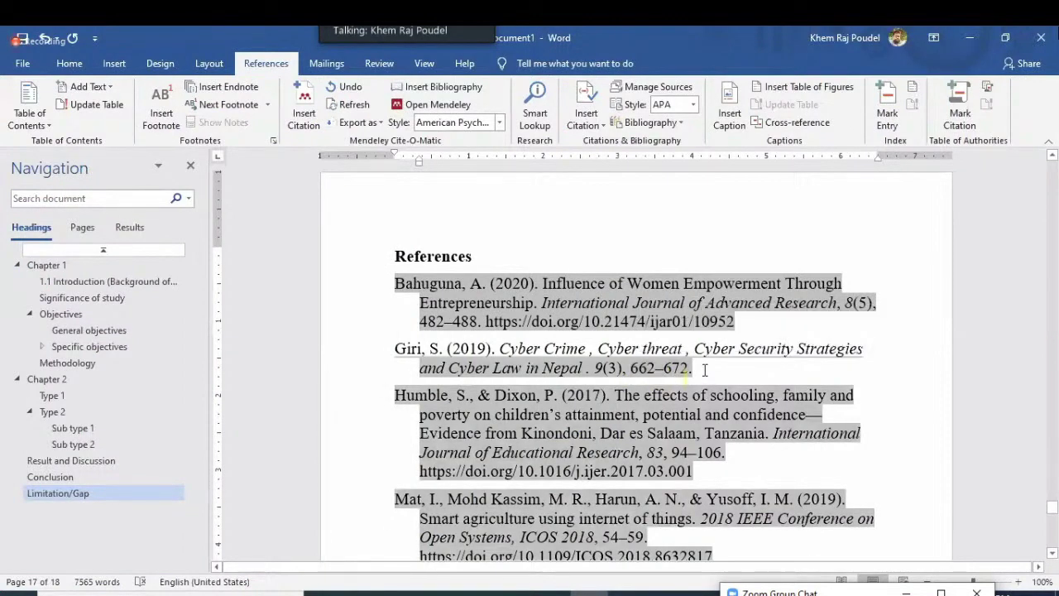
double_click(672, 357)
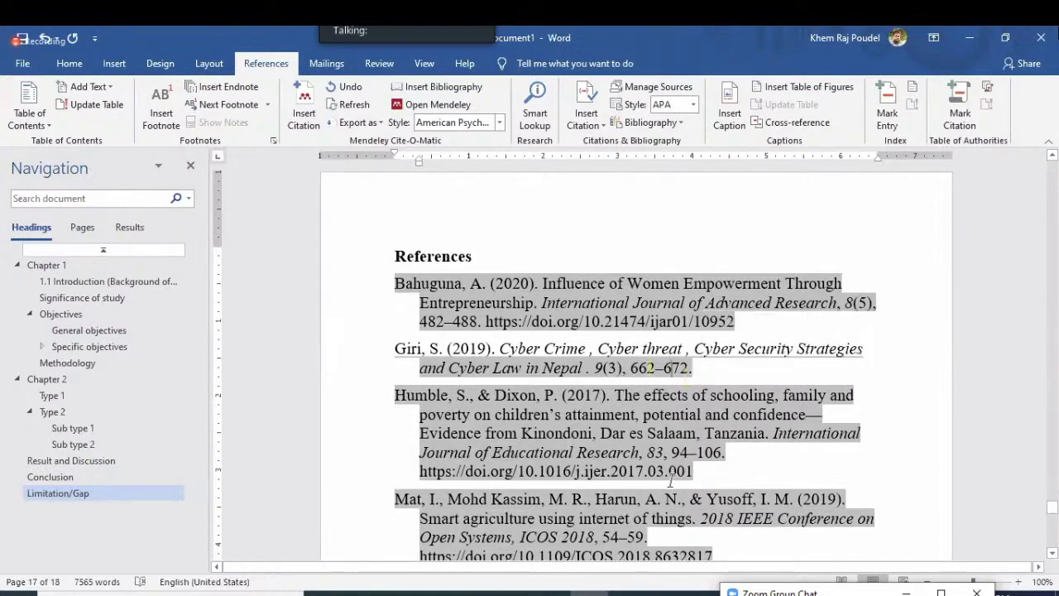
Scroll down to the unshaded duplicate reference list on page 10, then minimize Word to the desktop
scroll(705, 450, "down", 5)
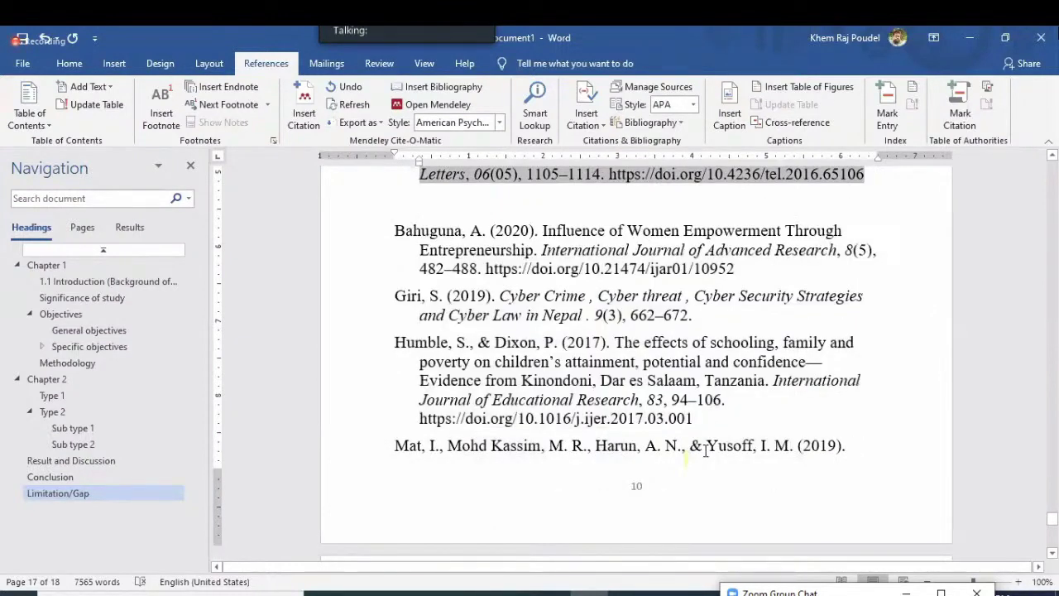
scroll(705, 450, "down", 2)
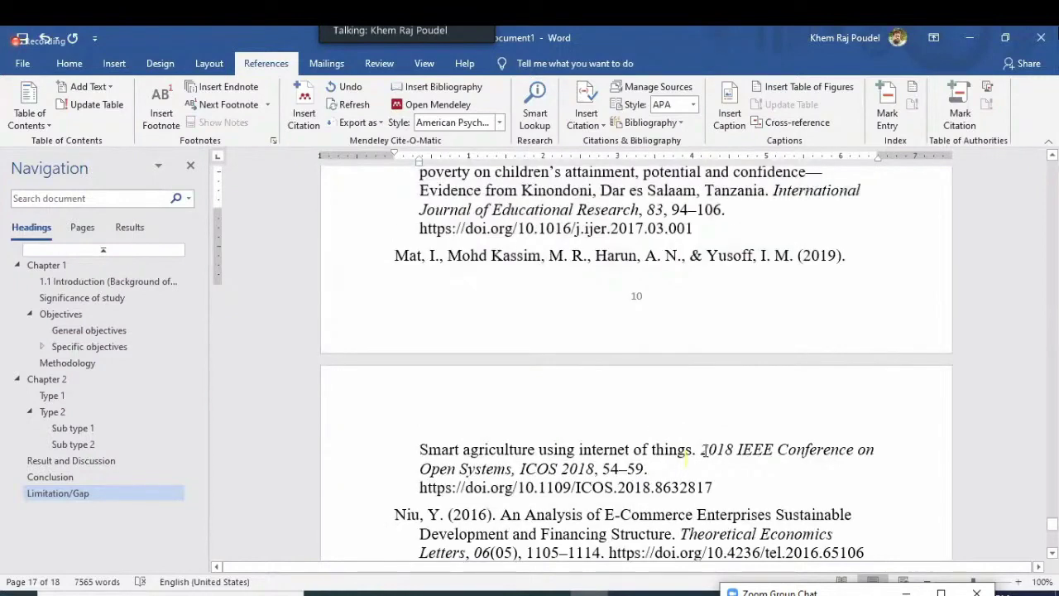
scroll(704, 448, "down", 3)
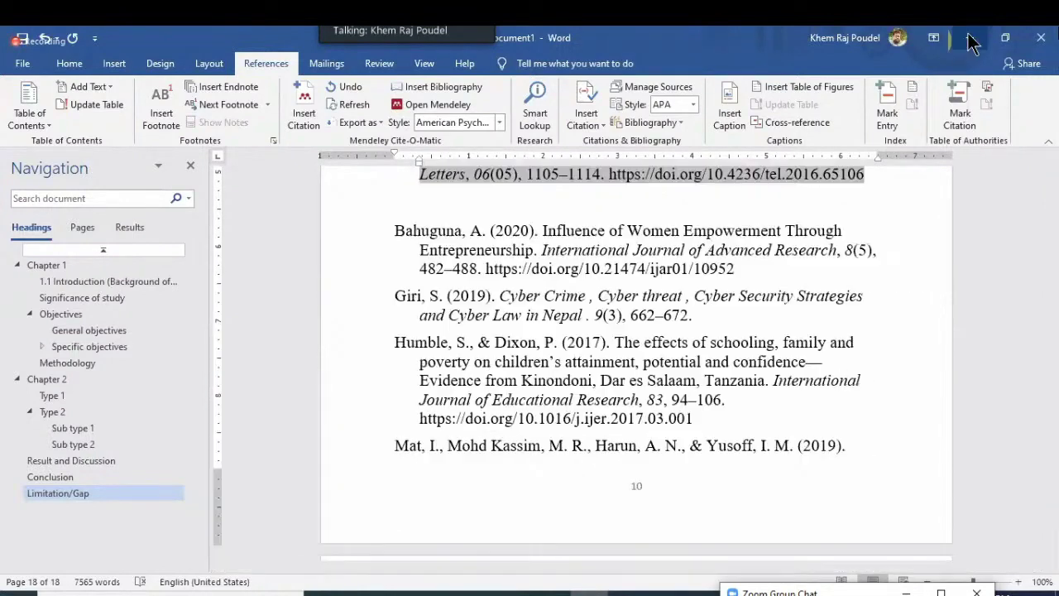
key("super+d")
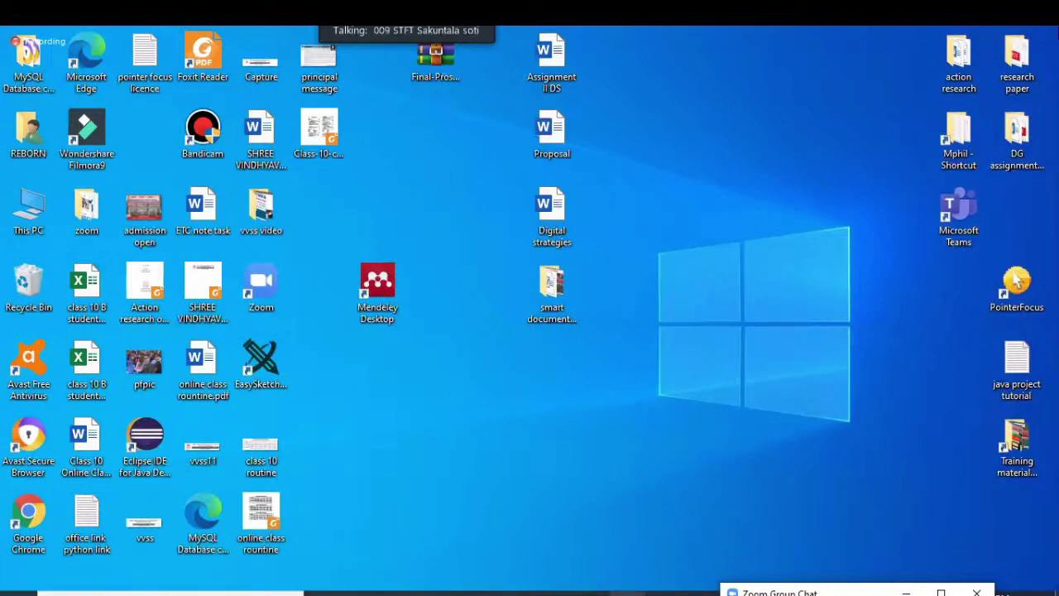
mouse_move(627, 594)
mouse_move(589, 594)
left_click(478, 592)
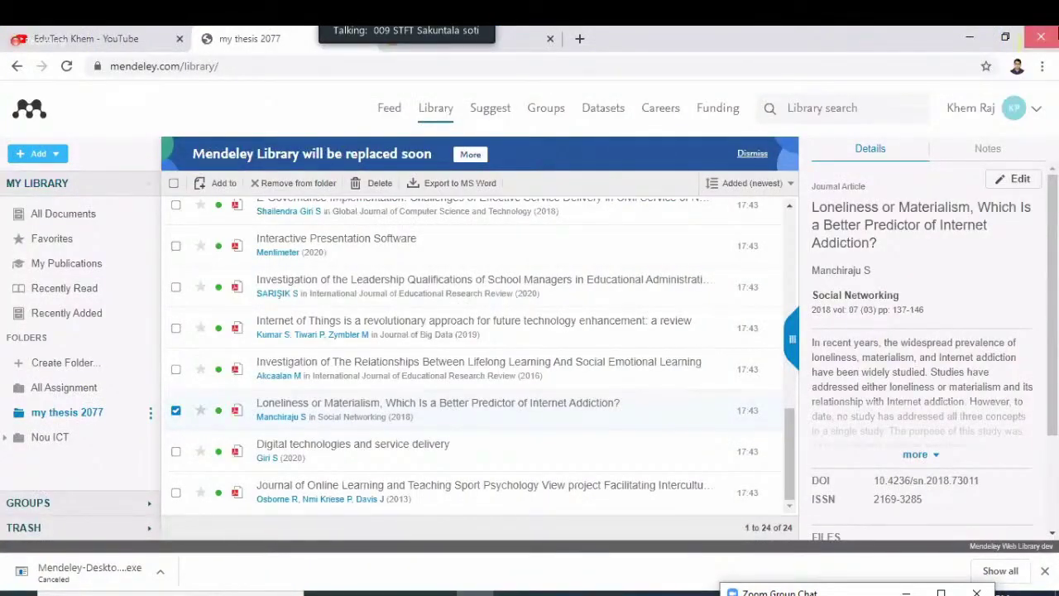
left_click(486, 592)
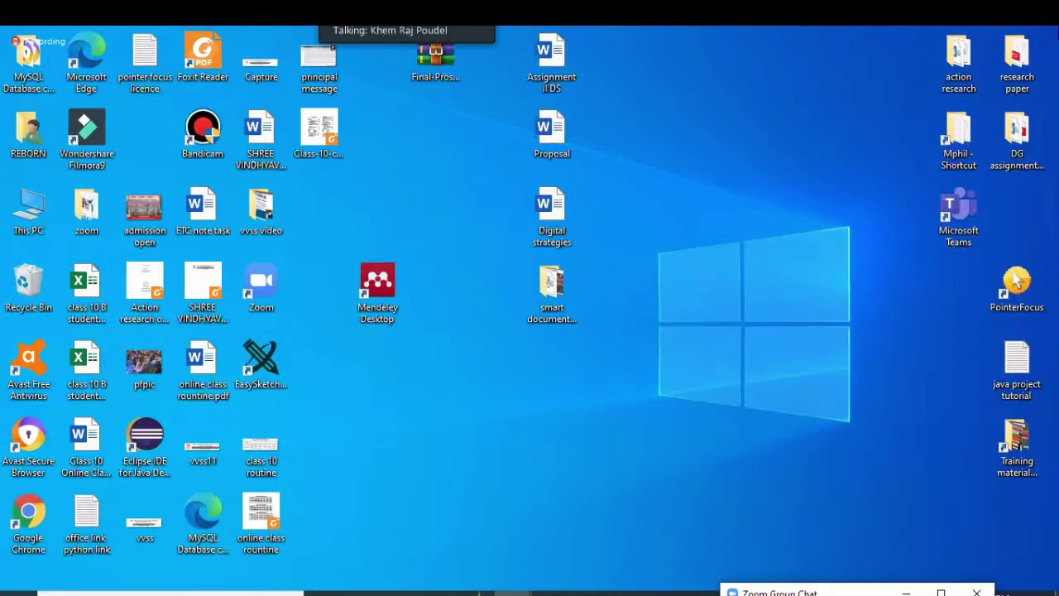
key("alt+Tab")
Go to youtube.com in Edge and open the signed-in account's own channel page
left_click(350, 65)
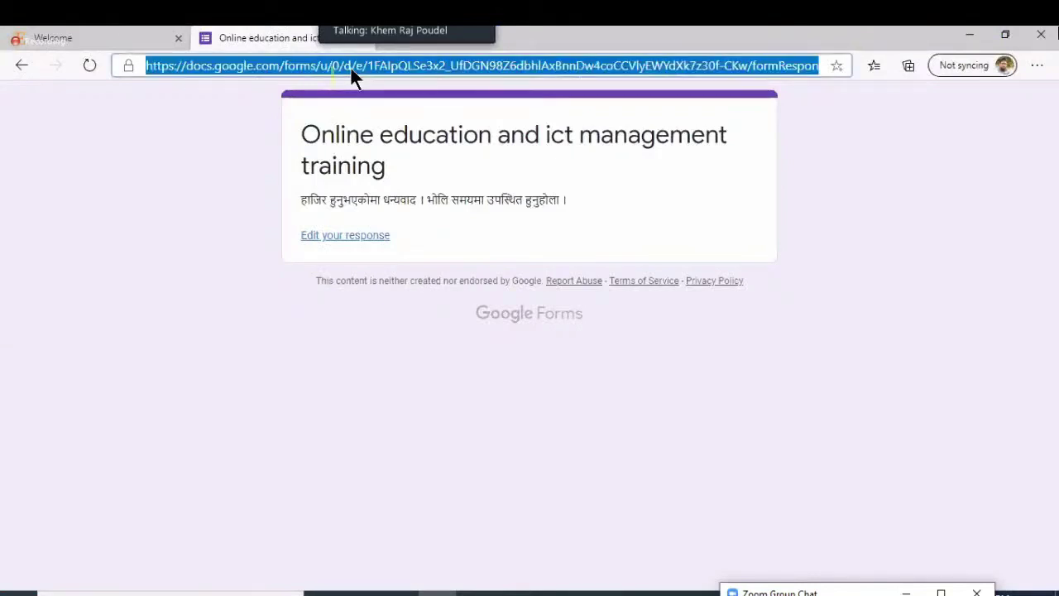
type("youtube.com")
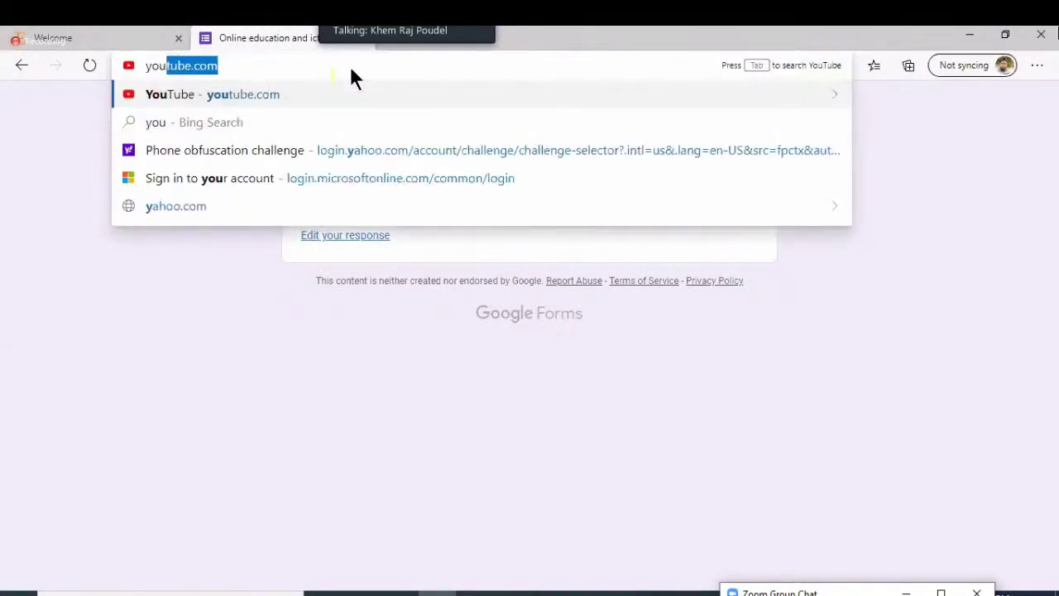
key("Return")
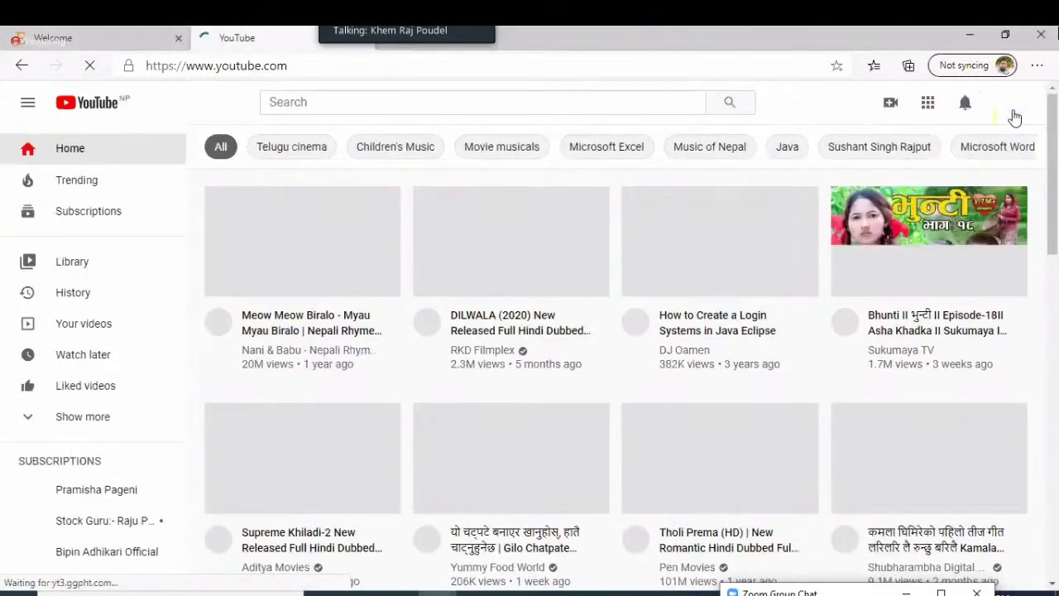
left_click(1015, 116)
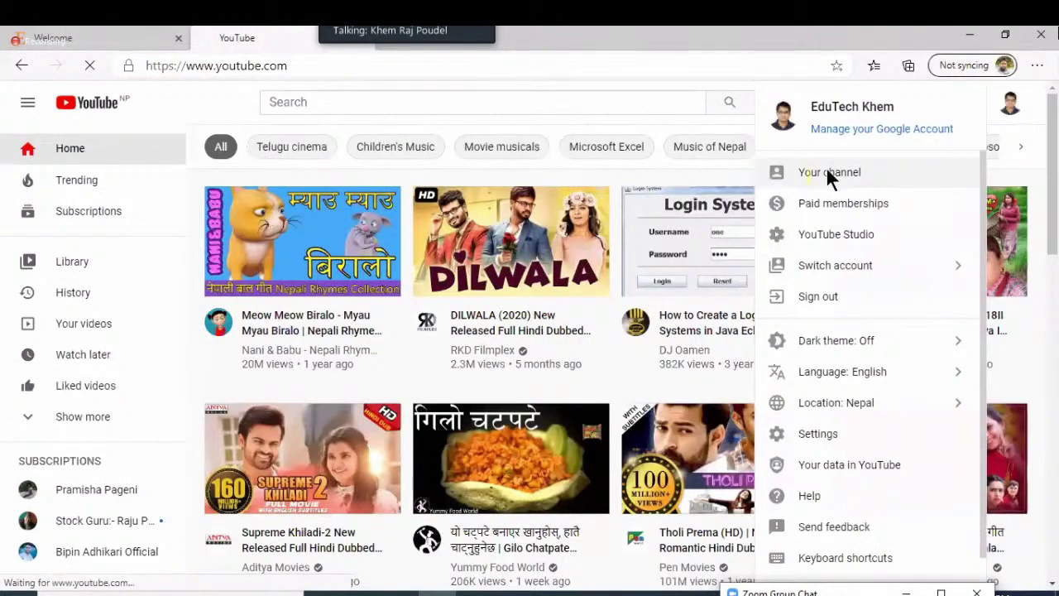
left_click(828, 171)
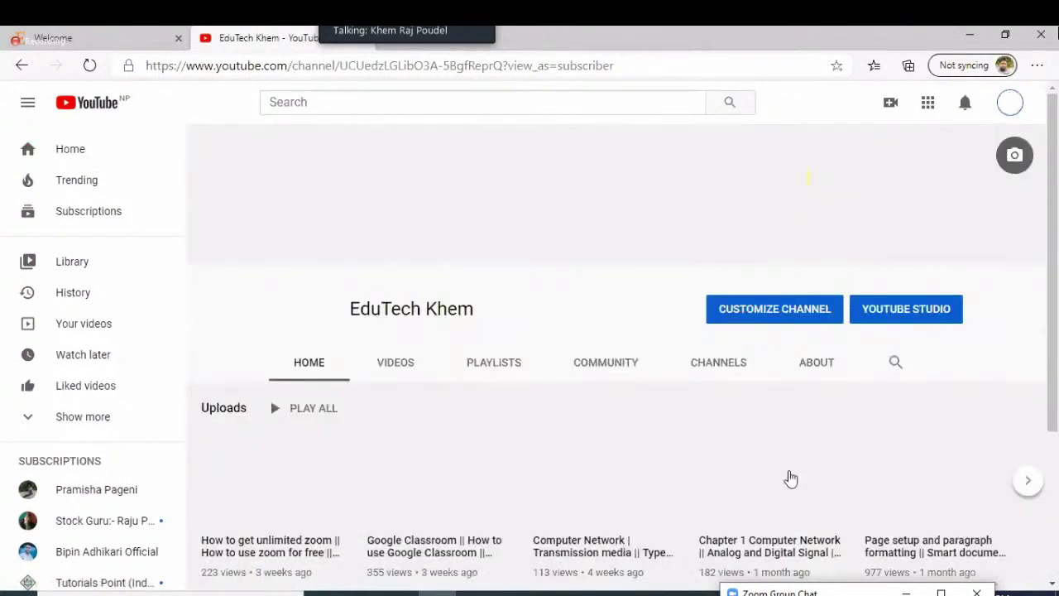
List all of the channel's uploaded videos and browse for the table of contents one
left_click(1027, 484)
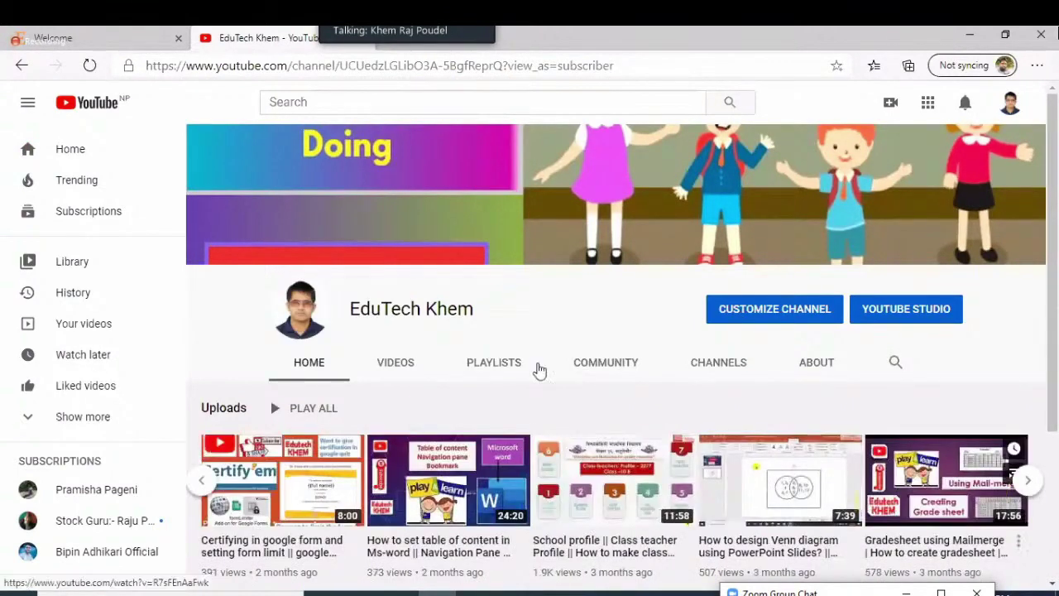
left_click(397, 362)
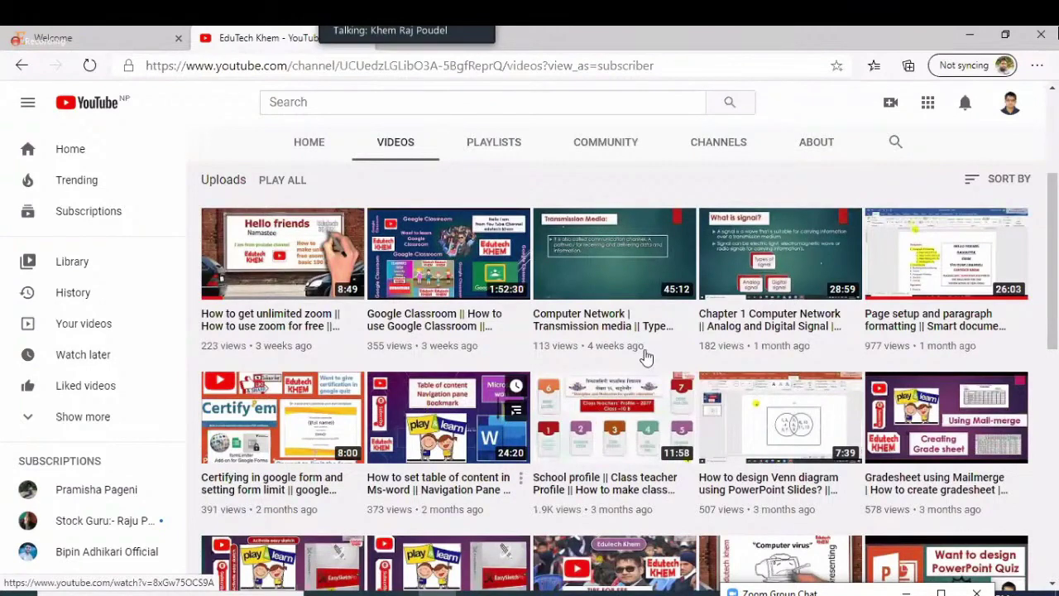
scroll(646, 356, "down", 2)
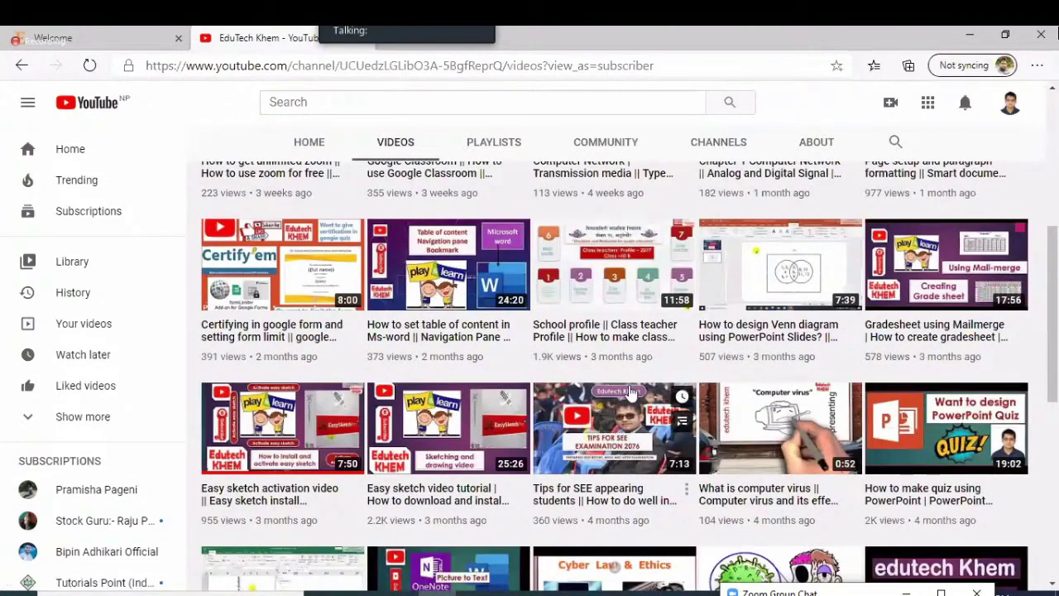
scroll(631, 392, "down", 3)
scroll(631, 393, "up", 2)
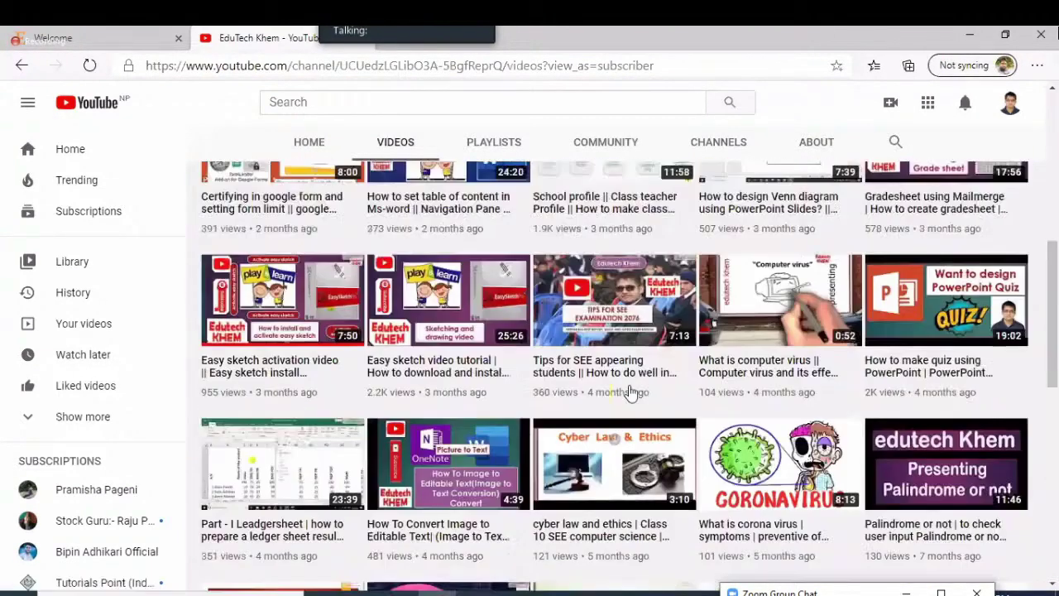
scroll(631, 392, "up", 2)
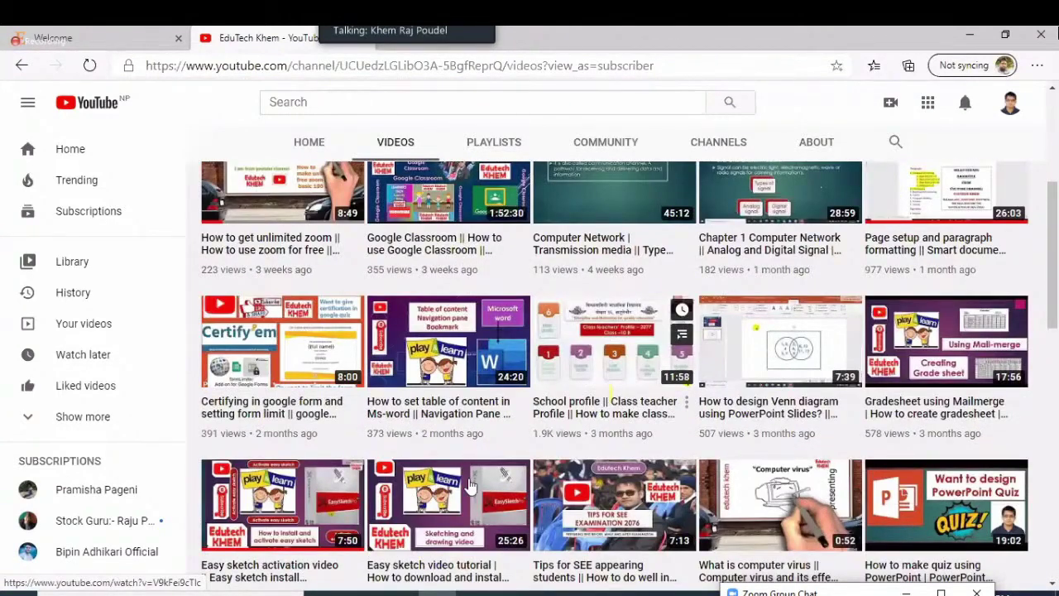
scroll(469, 489, "up", 1)
Open the Ms-word table of contents video, grab its web address, and switch back to the Word thesis
left_click(395, 340)
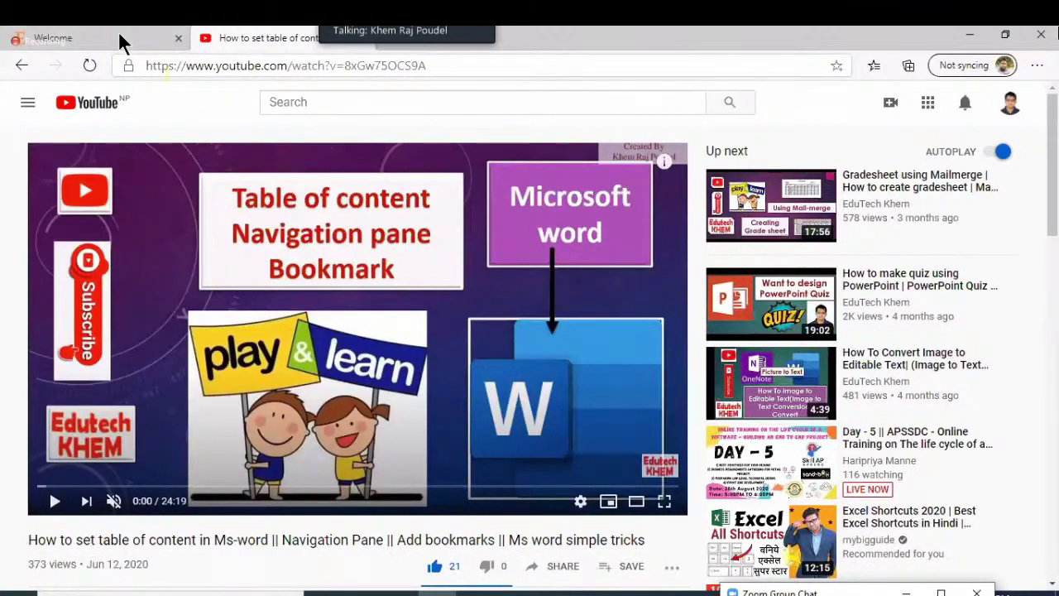
key("ctrl+l")
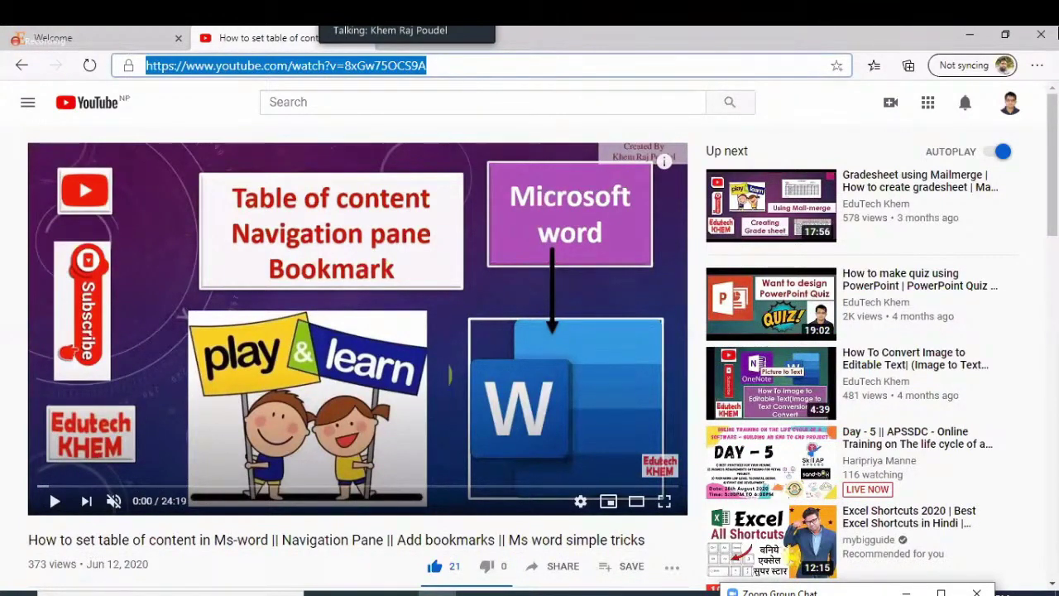
key("alt+Tab")
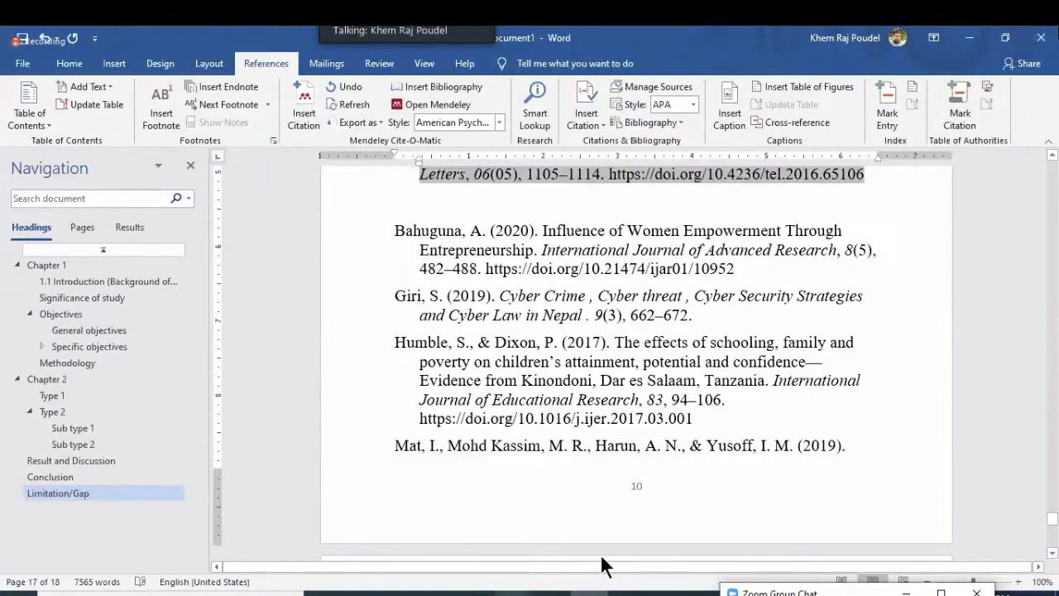
mouse_move(512, 593)
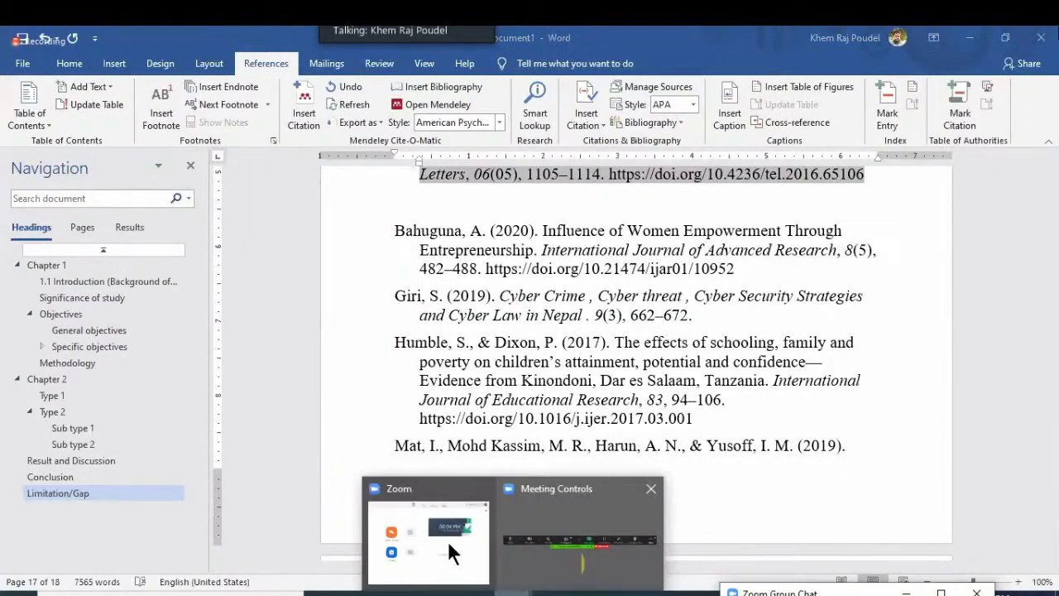